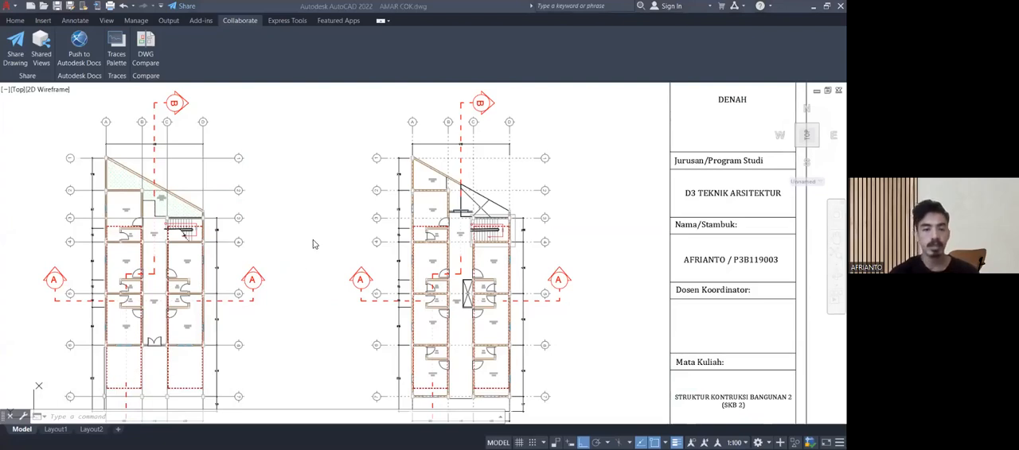
Examine the DENAH sheet with its two floor plans and its place among the neighbouring drawing sheets.
{"action": "scroll", "coordinate": [315, 241], "scroll_direction": "down", "scroll_amount": 5}
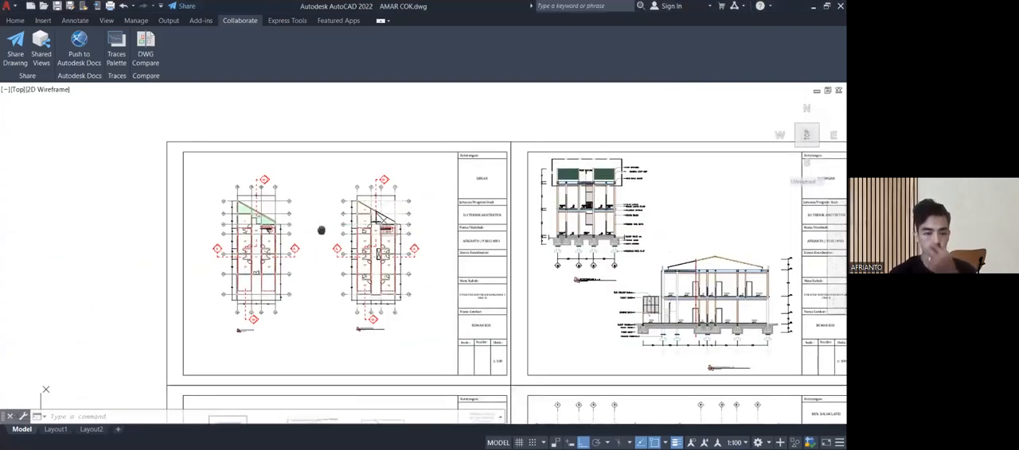
{"action": "scroll", "coordinate": [322, 230], "scroll_direction": "up", "scroll_amount": 3}
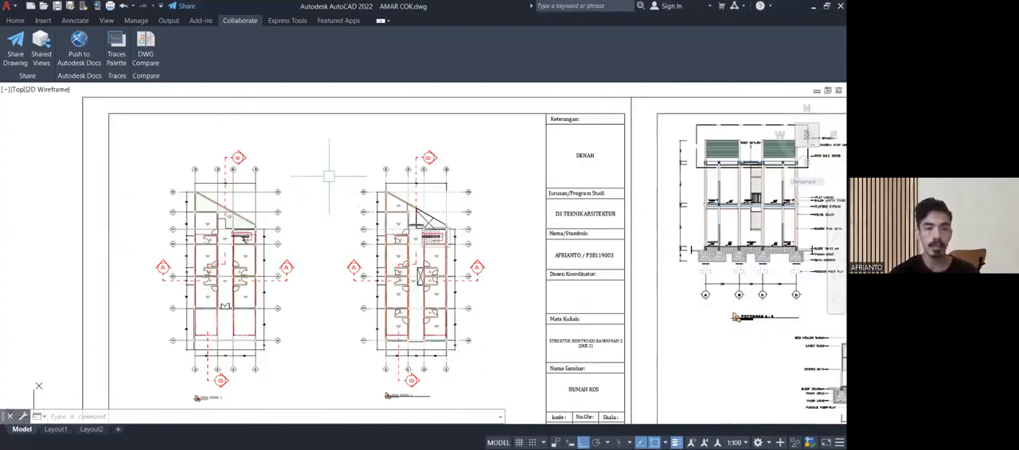
{"action": "scroll", "coordinate": [338, 173], "scroll_direction": "down", "scroll_amount": 2}
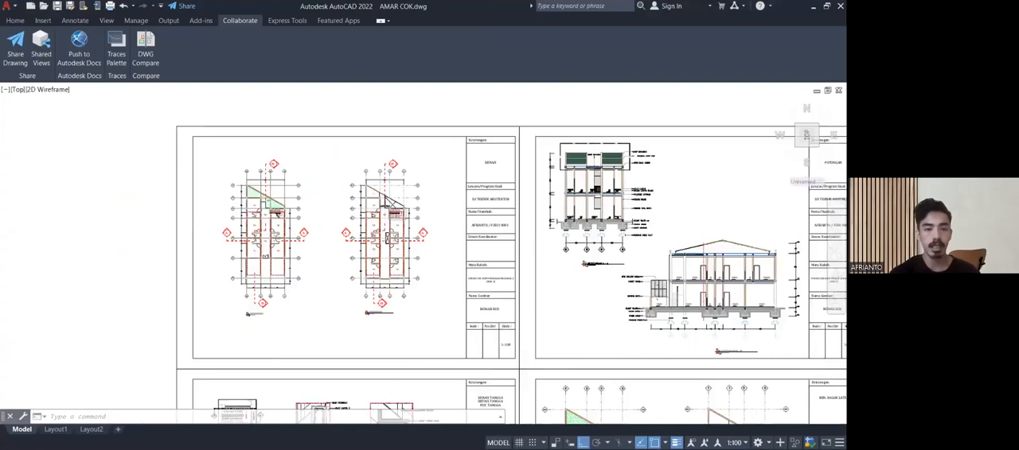
{"action": "scroll", "coordinate": [329, 174], "scroll_direction": "up", "scroll_amount": 2}
{"action": "middle_click_drag", "start_coordinate": [329, 174], "coordinate": [355, 195]}
{"action": "scroll", "coordinate": [244, 199], "scroll_direction": "up", "scroll_amount": 2}
{"action": "mouse_move", "coordinate": [243, 200]}
{"action": "middle_mouse_down"}
{"action": "mouse_move", "coordinate": [343, 245]}
{"action": "mouse_move", "coordinate": [310, 205]}
{"action": "middle_mouse_up"}
{"action": "scroll", "coordinate": [342, 244], "scroll_direction": "down", "scroll_amount": 4}
{"action": "middle_click_drag", "start_coordinate": [345, 244], "coordinate": [349, 169]}
{"action": "scroll", "coordinate": [363, 300], "scroll_direction": "up", "scroll_amount": 2}
{"action": "middle_click_drag", "start_coordinate": [364, 298], "coordinate": [357, 224]}
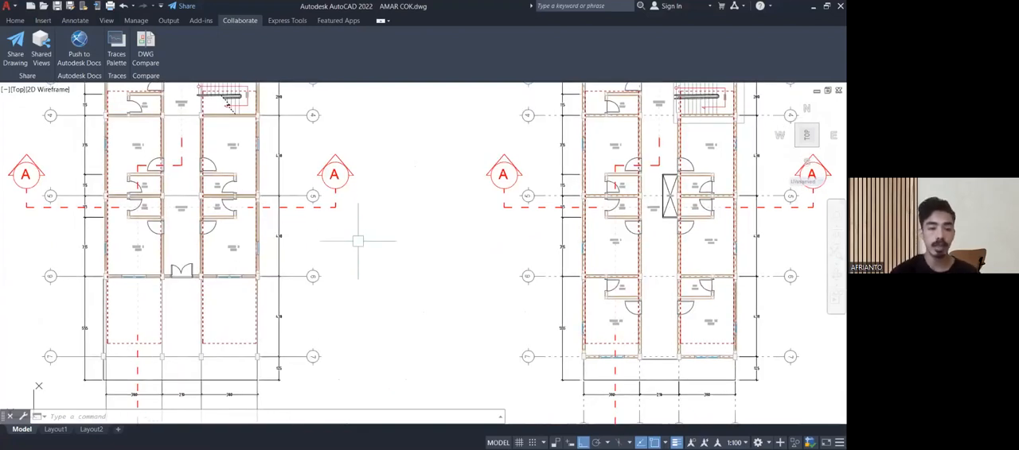
{"action": "mouse_move", "coordinate": [339, 246]}
{"action": "middle_mouse_down"}
{"action": "mouse_move", "coordinate": [358, 262]}
{"action": "mouse_move", "coordinate": [363, 245]}
{"action": "middle_mouse_up"}
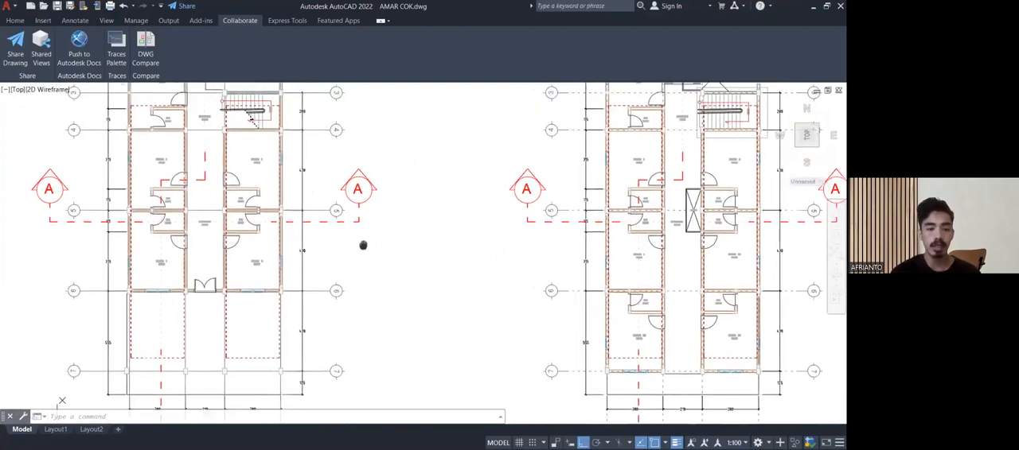
Examine the ground floor plan from the slanted boundary wall and staircase down to grid line 7.
{"action": "scroll", "coordinate": [363, 245], "scroll_direction": "down", "scroll_amount": 4}
{"action": "scroll", "coordinate": [283, 277], "scroll_direction": "up", "scroll_amount": 4}
{"action": "scroll", "coordinate": [282, 277], "scroll_direction": "down", "scroll_amount": 3}
{"action": "middle_click_drag", "start_coordinate": [295, 232], "coordinate": [268, 394]}
{"action": "mouse_move", "coordinate": [267, 267]}
{"action": "middle_mouse_down"}
{"action": "mouse_move", "coordinate": [284, 363]}
{"action": "mouse_move", "coordinate": [301, 318]}
{"action": "middle_mouse_up"}
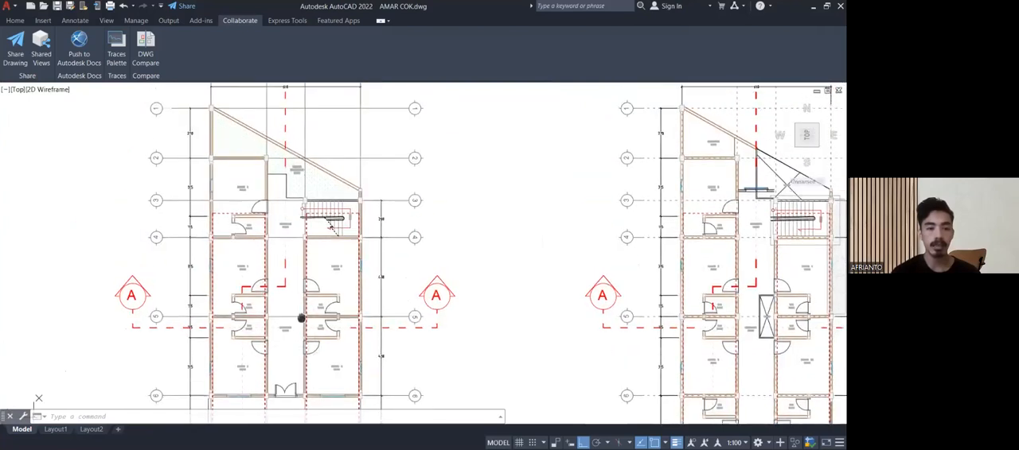
{"action": "scroll", "coordinate": [300, 318], "scroll_direction": "up", "scroll_amount": 3}
{"action": "scroll", "coordinate": [342, 257], "scroll_direction": "down", "scroll_amount": 2}
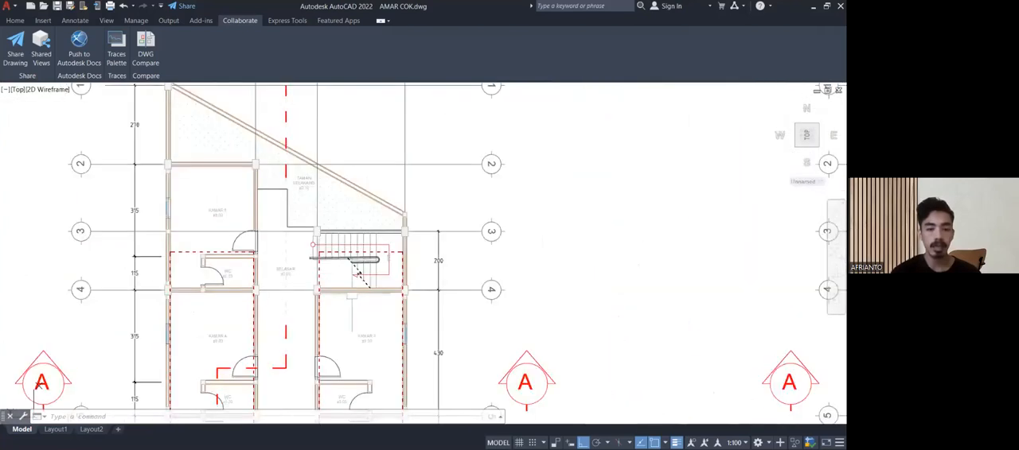
{"action": "middle_click_drag", "start_coordinate": [411, 339], "coordinate": [393, 230]}
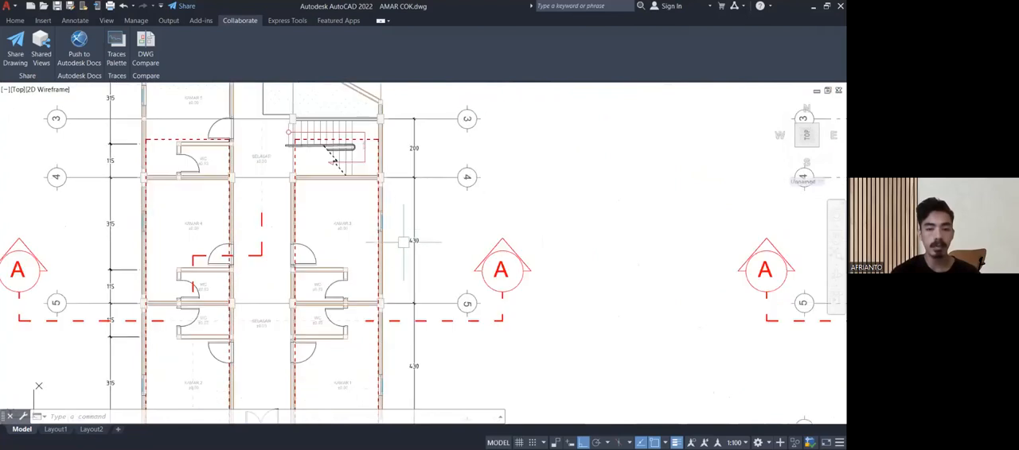
{"action": "scroll", "coordinate": [403, 241], "scroll_direction": "up", "scroll_amount": 5}
{"action": "scroll", "coordinate": [407, 239], "scroll_direction": "down", "scroll_amount": 4}
{"action": "scroll", "coordinate": [414, 235], "scroll_direction": "up", "scroll_amount": 2}
{"action": "scroll", "coordinate": [415, 237], "scroll_direction": "down", "scroll_amount": 4}
{"action": "middle_click_drag", "start_coordinate": [424, 269], "coordinate": [422, 159]}
{"action": "scroll", "coordinate": [355, 329], "scroll_direction": "up", "scroll_amount": 2}
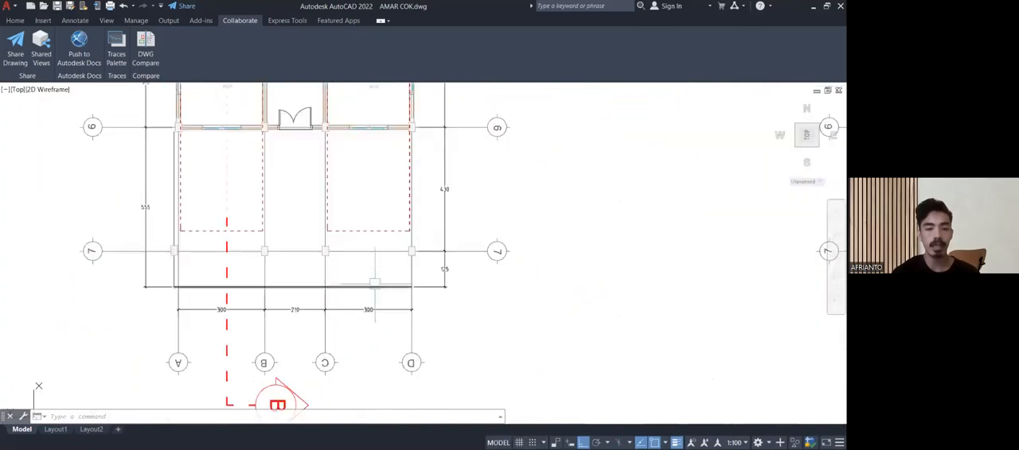
Inspect the columns, dimensions and dashed outlines between grid lines 6 and 7 of the ground floor plan.
{"action": "middle_click_drag", "start_coordinate": [374, 283], "coordinate": [371, 318]}
{"action": "mouse_move", "coordinate": [401, 233]}
{"action": "middle_mouse_down"}
{"action": "mouse_move", "coordinate": [377, 347]}
{"action": "mouse_move", "coordinate": [369, 316]}
{"action": "middle_mouse_up"}
{"action": "scroll", "coordinate": [386, 303], "scroll_direction": "down", "scroll_amount": 3}
{"action": "middle_click_drag", "start_coordinate": [280, 377], "coordinate": [246, 342]}
{"action": "scroll", "coordinate": [262, 323], "scroll_direction": "up", "scroll_amount": 4}
{"action": "scroll", "coordinate": [262, 323], "scroll_direction": "up", "scroll_amount": 3}
{"action": "scroll", "coordinate": [262, 323], "scroll_direction": "down", "scroll_amount": 3}
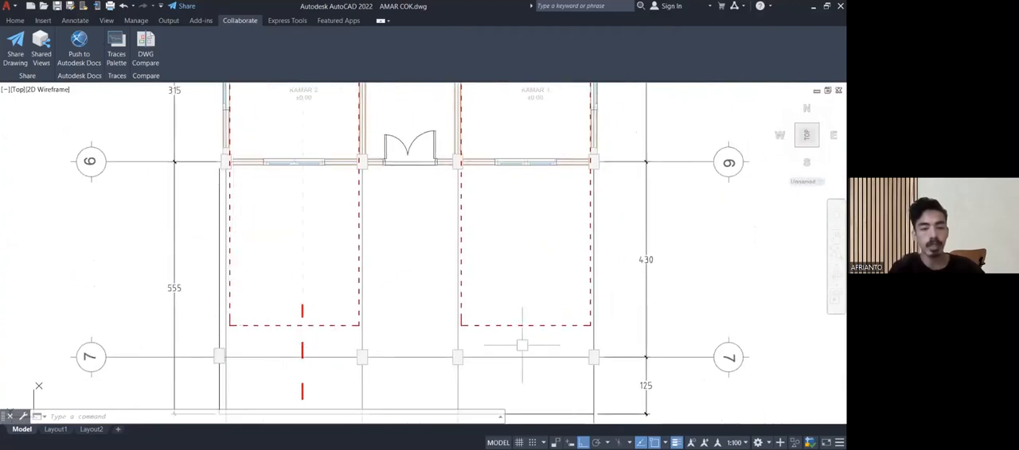
{"action": "scroll", "coordinate": [598, 358], "scroll_direction": "up", "scroll_amount": 5}
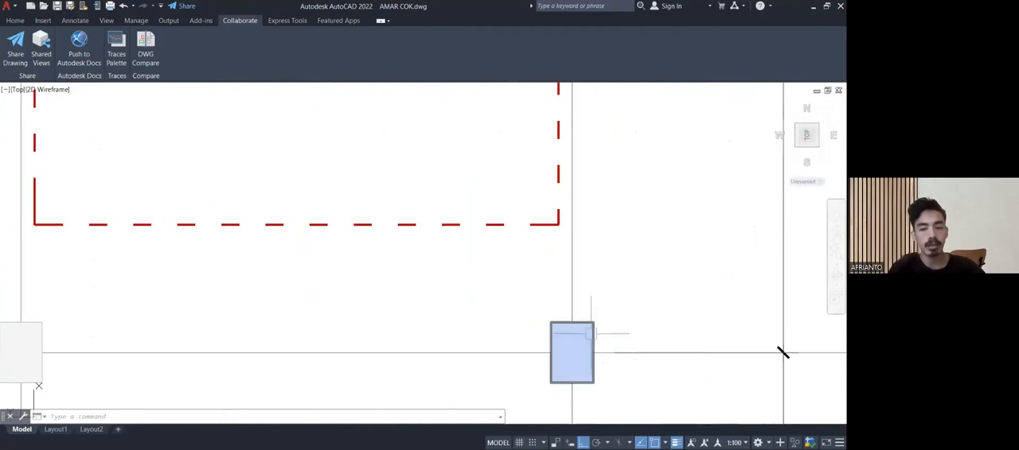
{"action": "scroll", "coordinate": [596, 317], "scroll_direction": "down", "scroll_amount": 8}
{"action": "mouse_move", "coordinate": [546, 268]}
{"action": "middle_mouse_down"}
{"action": "mouse_move", "coordinate": [545, 358]}
{"action": "mouse_move", "coordinate": [530, 336]}
{"action": "mouse_move", "coordinate": [485, 345]}
{"action": "mouse_move", "coordinate": [494, 315]}
{"action": "mouse_move", "coordinate": [477, 282]}
{"action": "mouse_move", "coordinate": [479, 244]}
{"action": "middle_mouse_up"}
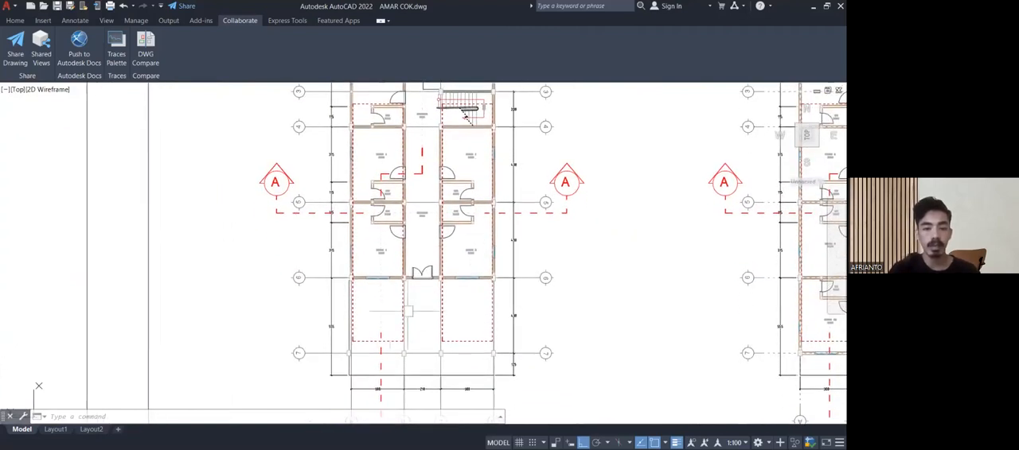
{"action": "scroll", "coordinate": [351, 354], "scroll_direction": "up", "scroll_amount": 10}
{"action": "scroll", "coordinate": [337, 345], "scroll_direction": "down", "scroll_amount": 8}
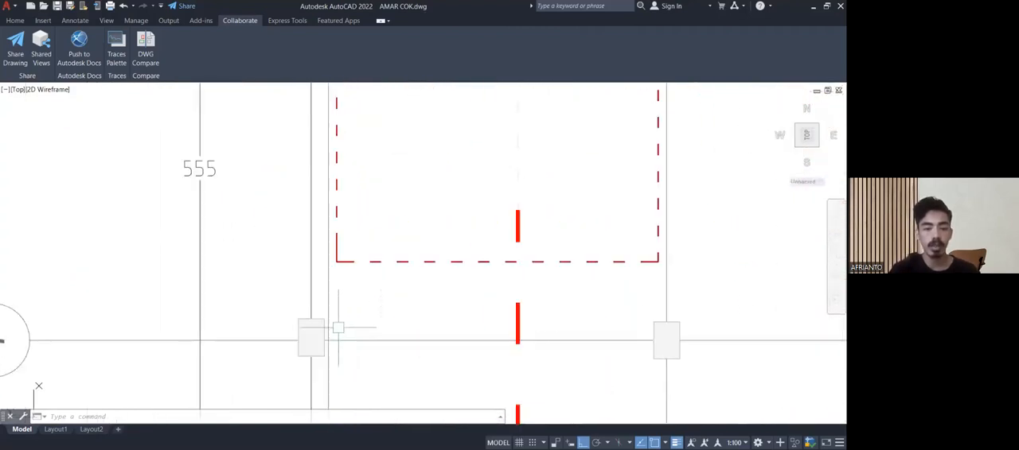
{"action": "scroll", "coordinate": [386, 330], "scroll_direction": "down", "scroll_amount": 6}
{"action": "scroll", "coordinate": [386, 330], "scroll_direction": "up", "scroll_amount": 5}
{"action": "scroll", "coordinate": [387, 329], "scroll_direction": "down", "scroll_amount": 6}
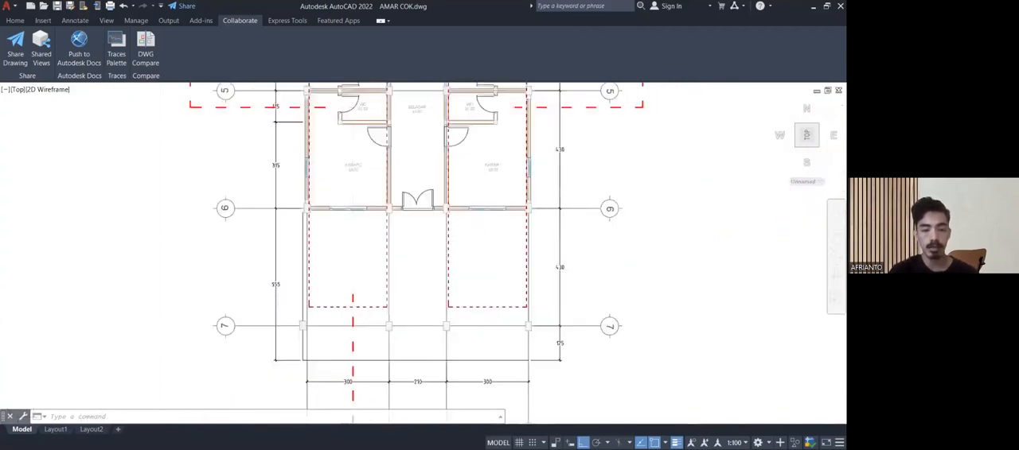
Review the structural labels on section A-A (POTONGAN A-A), from ring beam down to the footings.
{"action": "middle_click_drag", "start_coordinate": [388, 329], "coordinate": [223, 292]}
{"action": "middle_click_drag", "start_coordinate": [405, 282], "coordinate": [120, 259]}
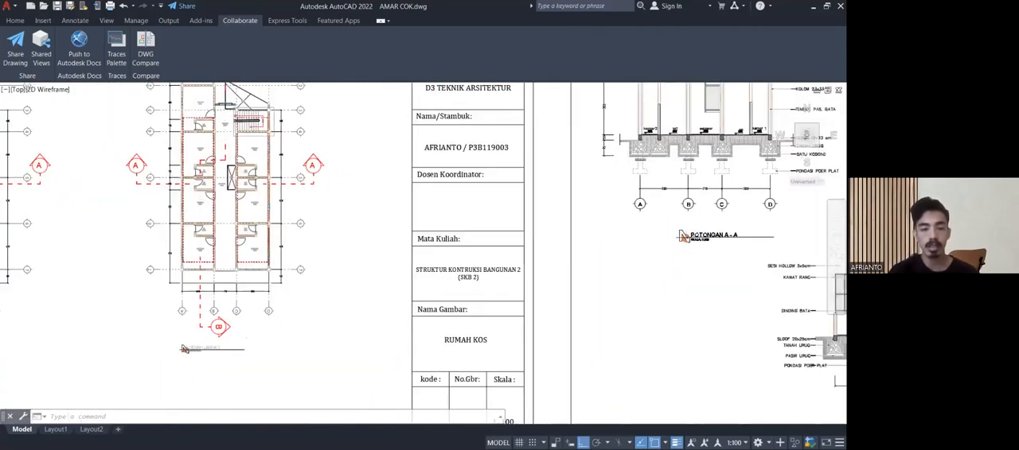
{"action": "scroll", "coordinate": [245, 248], "scroll_direction": "down", "scroll_amount": 5}
{"action": "scroll", "coordinate": [470, 170], "scroll_direction": "up", "scroll_amount": 6}
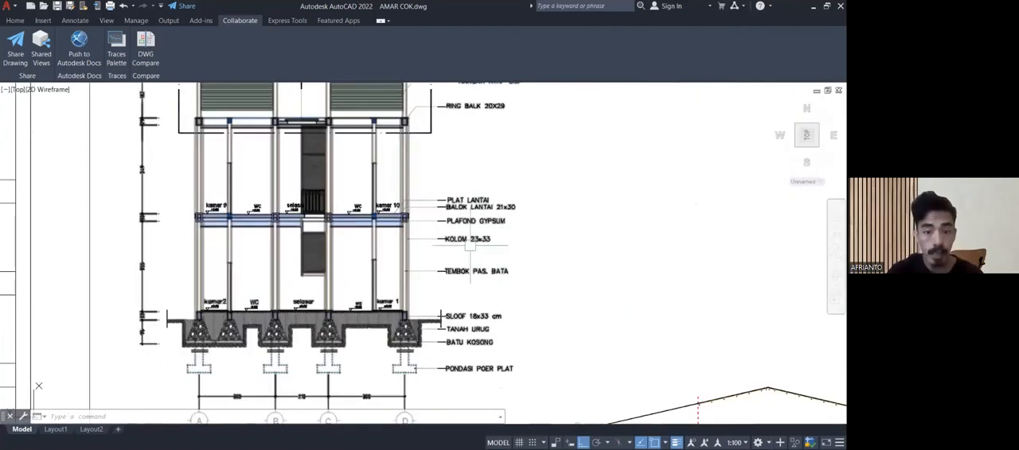
{"action": "scroll", "coordinate": [474, 247], "scroll_direction": "up", "scroll_amount": 4}
{"action": "scroll", "coordinate": [472, 250], "scroll_direction": "down", "scroll_amount": 10}
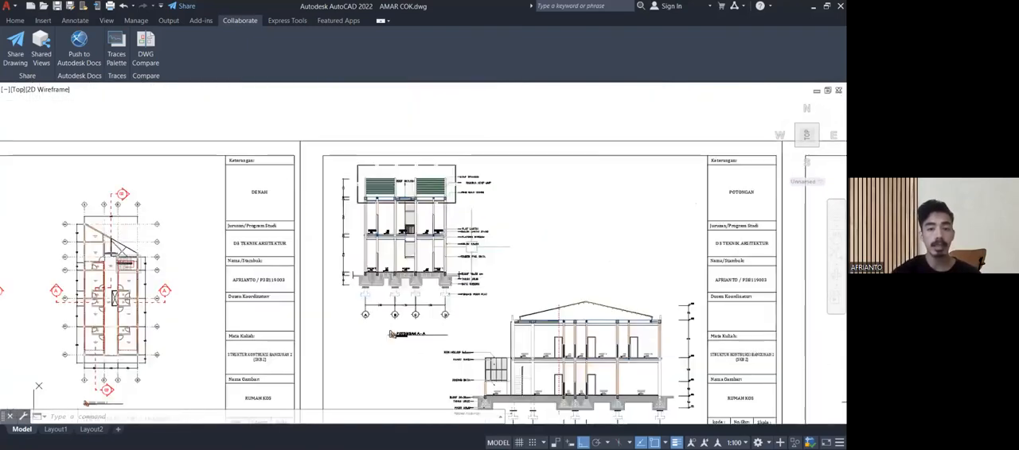
{"action": "middle_click_drag", "start_coordinate": [175, 312], "coordinate": [334, 256]}
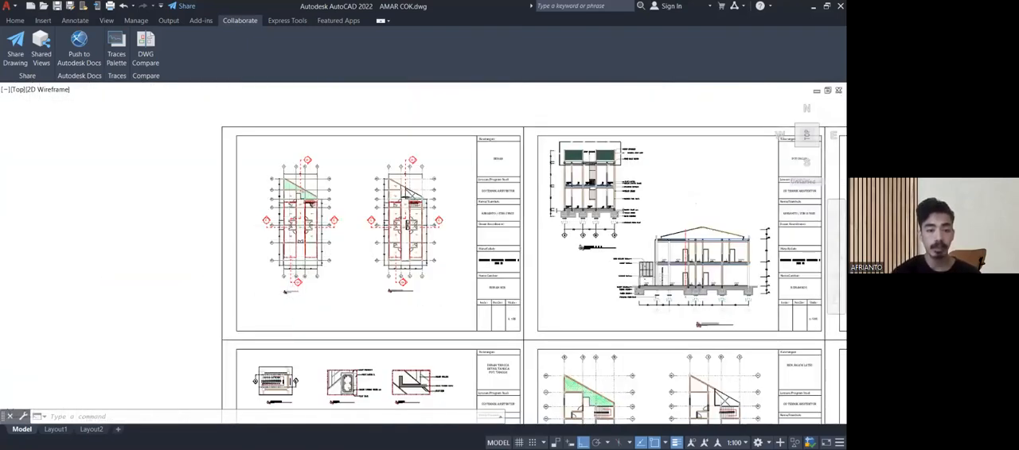
Examine the ground floor plan's rooms and corridor from the garden and stairs to the entrance doors.
{"action": "scroll", "coordinate": [292, 239], "scroll_direction": "up", "scroll_amount": 6}
{"action": "scroll", "coordinate": [288, 216], "scroll_direction": "up", "scroll_amount": 4}
{"action": "mouse_move", "coordinate": [286, 210]}
{"action": "middle_mouse_down"}
{"action": "mouse_move", "coordinate": [257, 303]}
{"action": "mouse_move", "coordinate": [256, 242]}
{"action": "middle_mouse_up"}
{"action": "scroll", "coordinate": [262, 284], "scroll_direction": "down", "scroll_amount": 2}
{"action": "scroll", "coordinate": [256, 242], "scroll_direction": "down", "scroll_amount": 2}
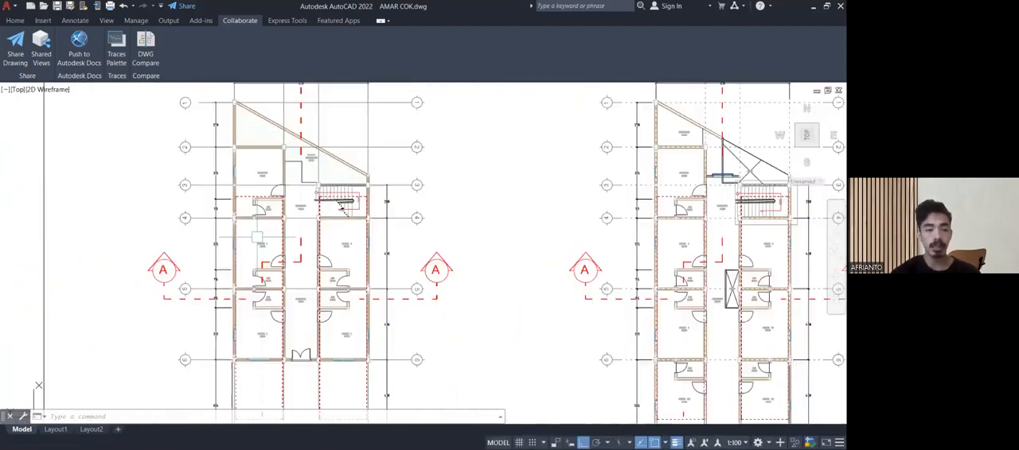
{"action": "scroll", "coordinate": [257, 236], "scroll_direction": "down", "scroll_amount": 2}
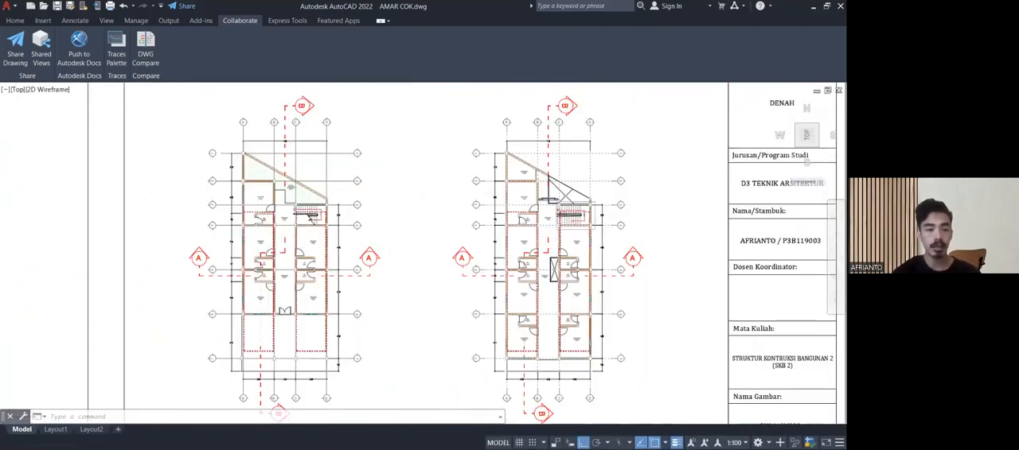
{"action": "scroll", "coordinate": [311, 217], "scroll_direction": "up", "scroll_amount": 2}
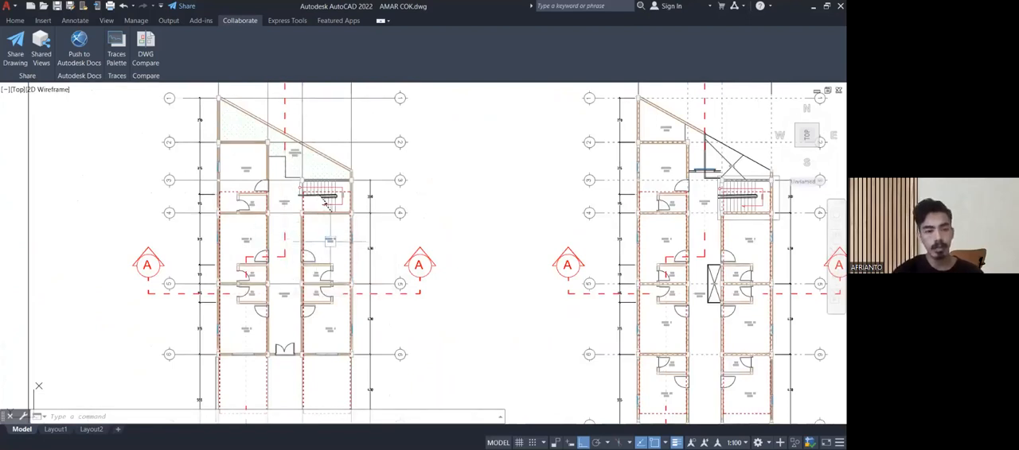
{"action": "scroll", "coordinate": [330, 241], "scroll_direction": "up", "scroll_amount": 2}
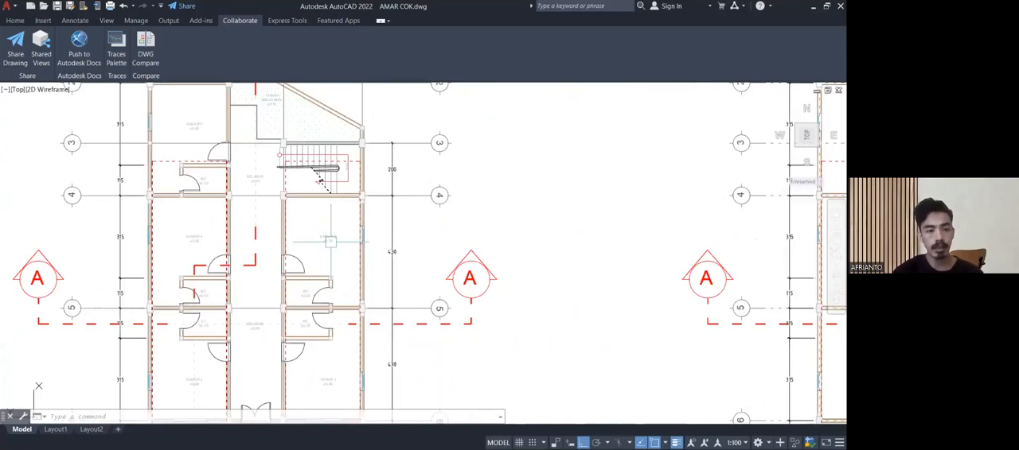
{"action": "middle_click_drag", "start_coordinate": [330, 241], "coordinate": [314, 279]}
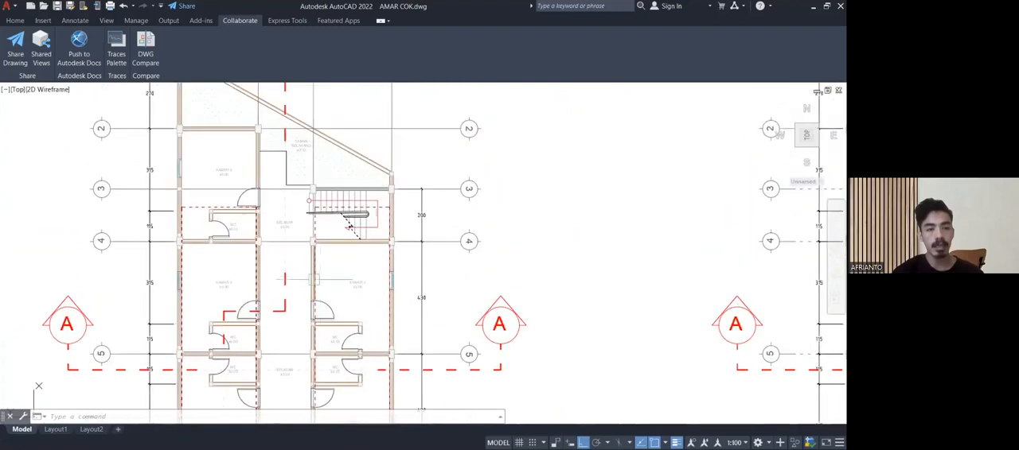
{"action": "middle_click_drag", "start_coordinate": [302, 214], "coordinate": [346, 175]}
{"action": "scroll", "coordinate": [314, 291], "scroll_direction": "down", "scroll_amount": 2}
{"action": "middle_click_drag", "start_coordinate": [314, 291], "coordinate": [296, 217]}
{"action": "scroll", "coordinate": [287, 249], "scroll_direction": "up", "scroll_amount": 2}
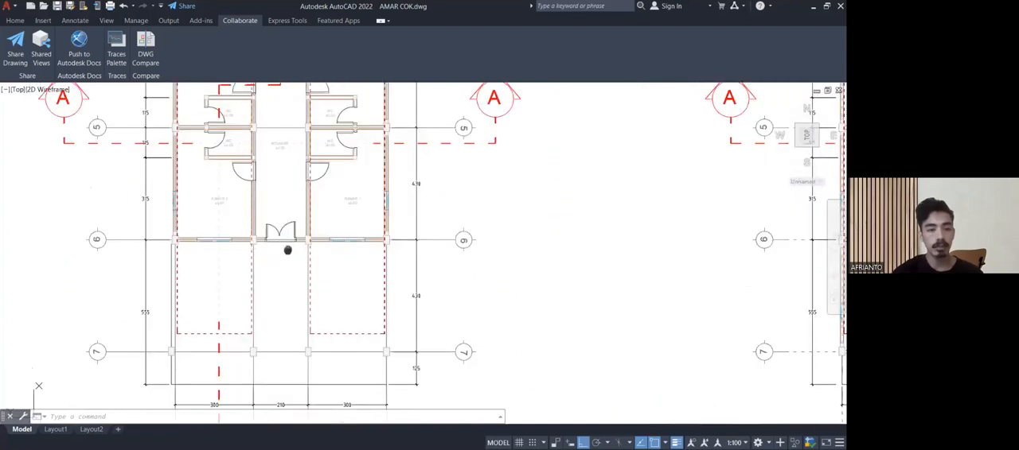
Inspect KAMAR 1, KAMAR 2, the SELASAR corridor and the adjoining WCs with their floor levels.
{"action": "middle_click_drag", "start_coordinate": [287, 250], "coordinate": [308, 310]}
{"action": "scroll", "coordinate": [256, 272], "scroll_direction": "up", "scroll_amount": 4}
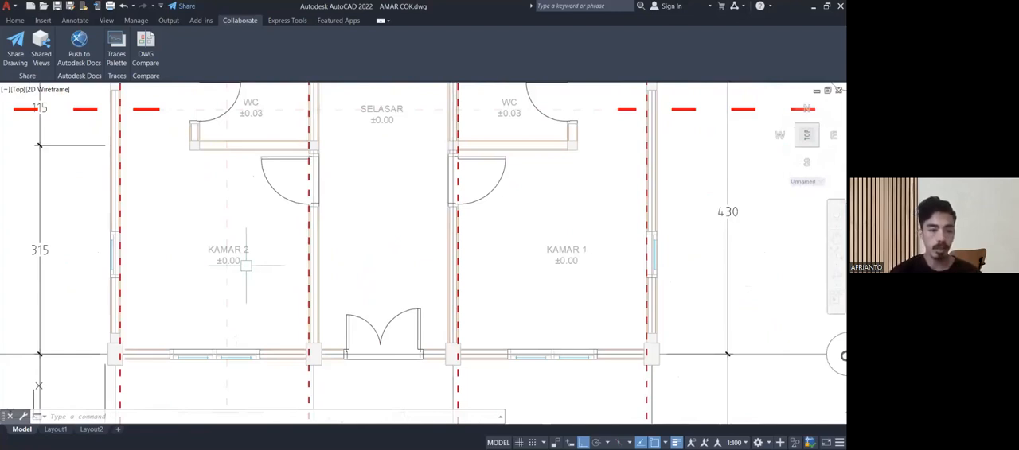
{"action": "scroll", "coordinate": [247, 263], "scroll_direction": "down", "scroll_amount": 2}
{"action": "middle_click_drag", "start_coordinate": [321, 279], "coordinate": [320, 332]}
{"action": "scroll", "coordinate": [443, 326], "scroll_direction": "up", "scroll_amount": 2}
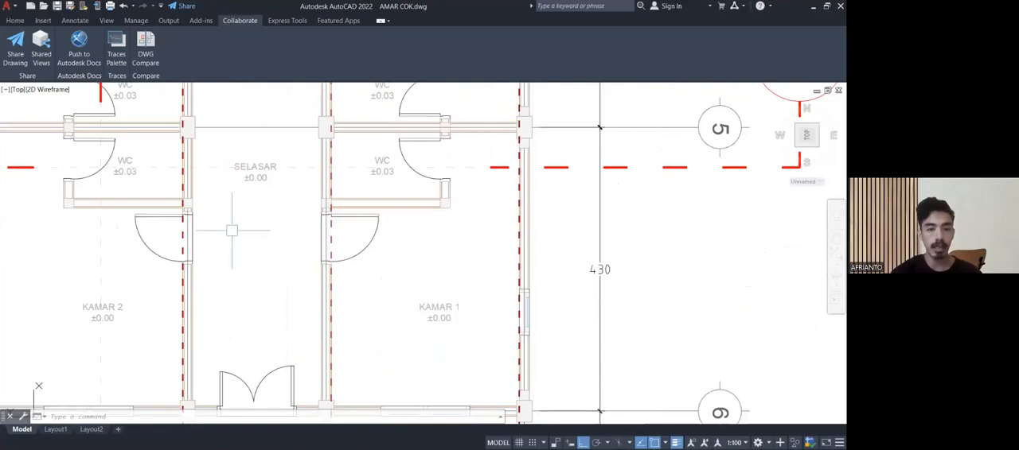
{"action": "scroll", "coordinate": [238, 225], "scroll_direction": "down", "scroll_amount": 4}
{"action": "scroll", "coordinate": [221, 218], "scroll_direction": "up", "scroll_amount": 4}
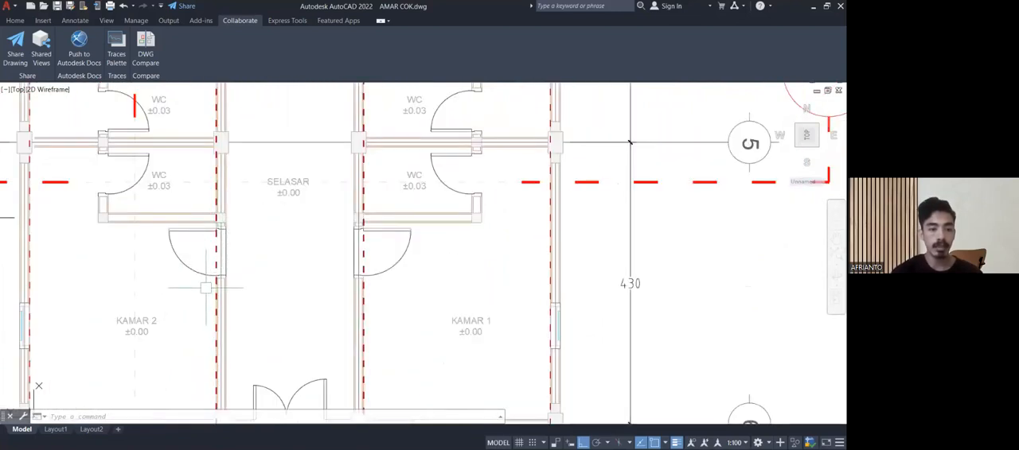
{"action": "middle_click_drag", "start_coordinate": [276, 241], "coordinate": [156, 301]}
{"action": "scroll", "coordinate": [513, 203], "scroll_direction": "up", "scroll_amount": 2}
{"action": "middle_click_drag", "start_coordinate": [513, 204], "coordinate": [616, 193]}
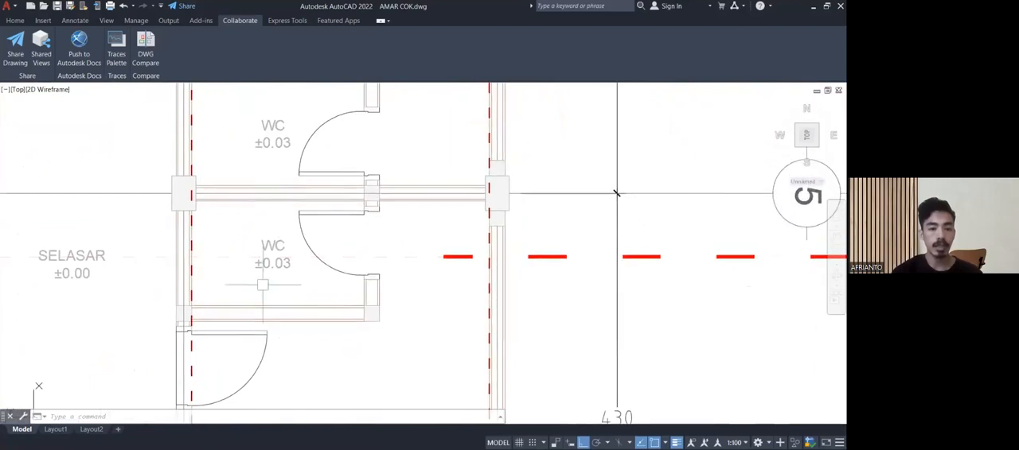
{"action": "middle_click_drag", "start_coordinate": [257, 282], "coordinate": [526, 323]}
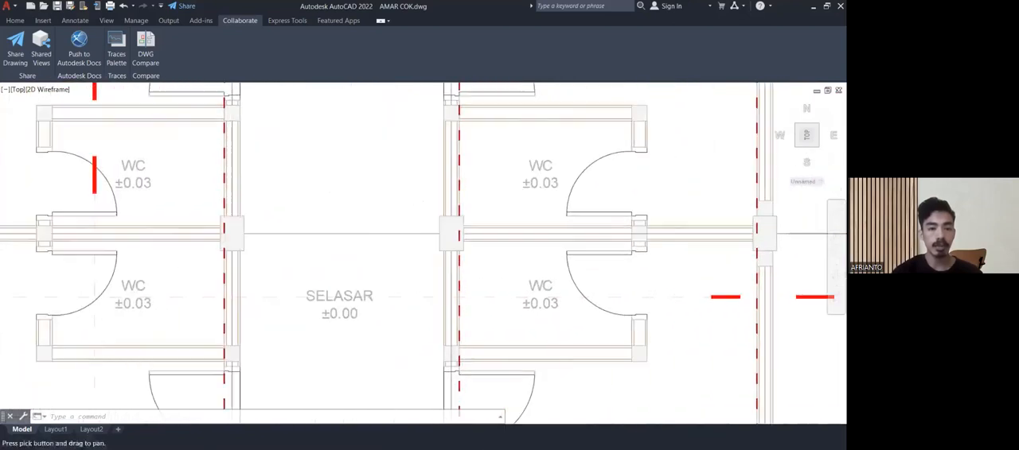
{"action": "middle_click_drag", "start_coordinate": [324, 328], "coordinate": [402, 300]}
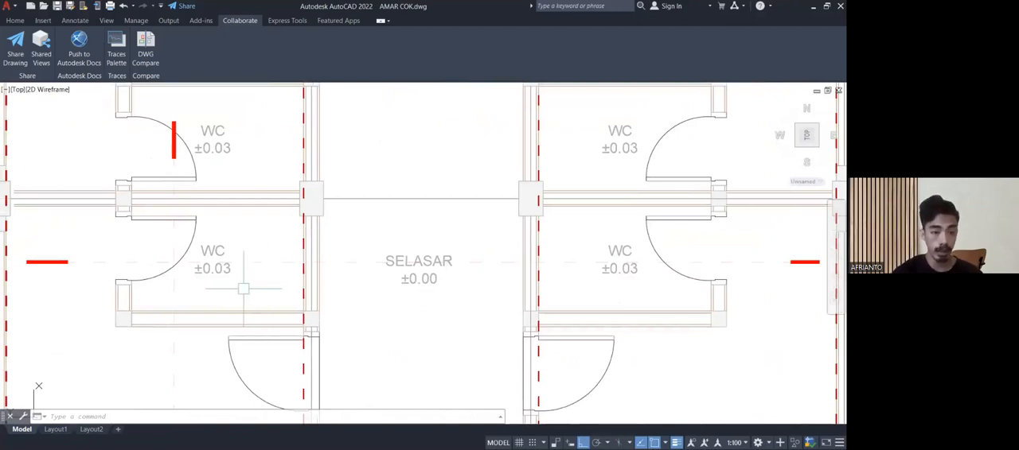
Inspect the WCs around grid line 5 and KAMAR 3 and 4, then compare both floor plans.
{"action": "scroll", "coordinate": [242, 287], "scroll_direction": "down", "scroll_amount": 4}
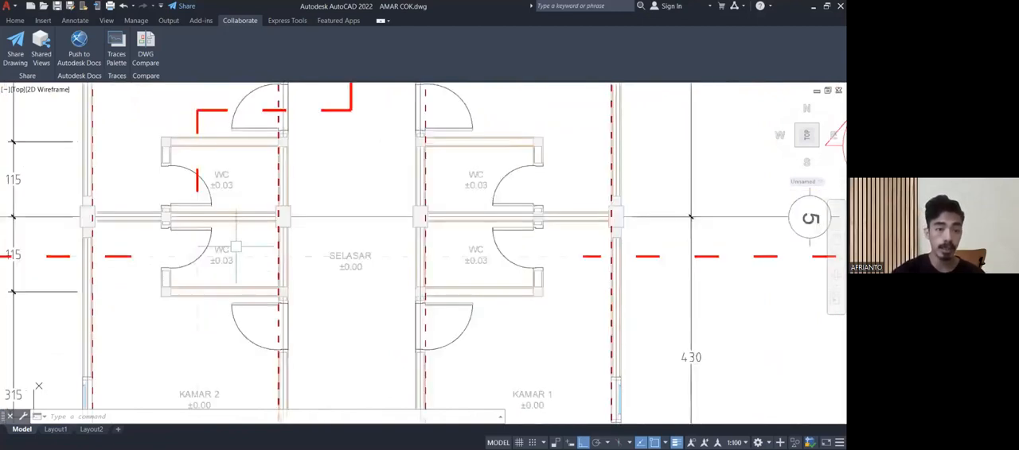
{"action": "middle_click_drag", "start_coordinate": [236, 262], "coordinate": [246, 355]}
{"action": "middle_click_drag", "start_coordinate": [278, 299], "coordinate": [181, 251]}
{"action": "scroll", "coordinate": [262, 266], "scroll_direction": "down", "scroll_amount": 3}
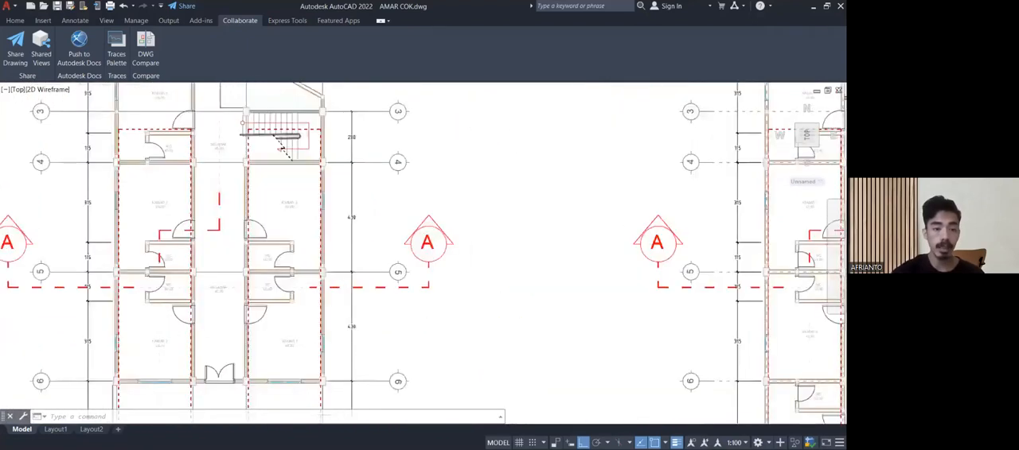
{"action": "scroll", "coordinate": [490, 230], "scroll_direction": "up", "scroll_amount": 5}
{"action": "middle_click_drag", "start_coordinate": [251, 315], "coordinate": [223, 334]}
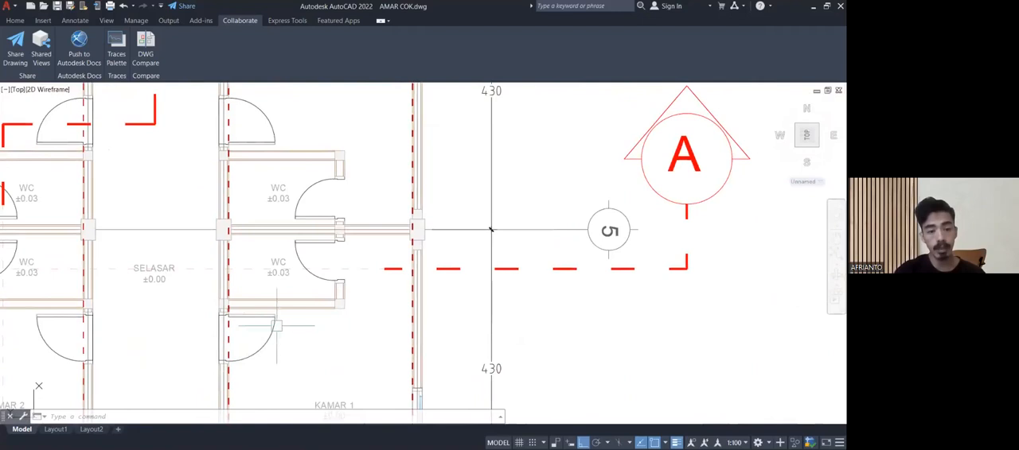
{"action": "scroll", "coordinate": [491, 230], "scroll_direction": "down", "scroll_amount": 3}
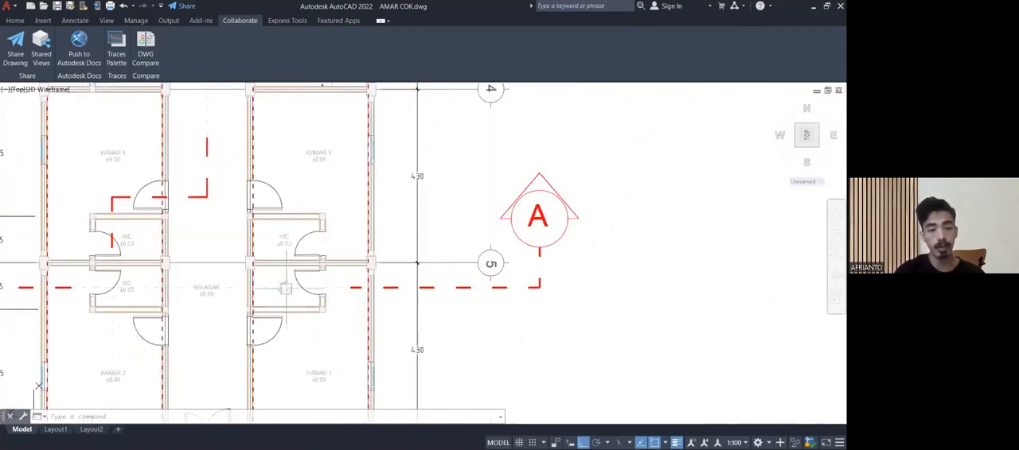
{"action": "middle_click_drag", "start_coordinate": [285, 296], "coordinate": [287, 357]}
{"action": "scroll", "coordinate": [286, 248], "scroll_direction": "down", "scroll_amount": 2}
{"action": "middle_click_drag", "start_coordinate": [287, 248], "coordinate": [286, 314]}
{"action": "scroll", "coordinate": [295, 264], "scroll_direction": "up", "scroll_amount": 6}
{"action": "scroll", "coordinate": [294, 264], "scroll_direction": "down", "scroll_amount": 6}
{"action": "scroll", "coordinate": [295, 262], "scroll_direction": "down", "scroll_amount": 3}
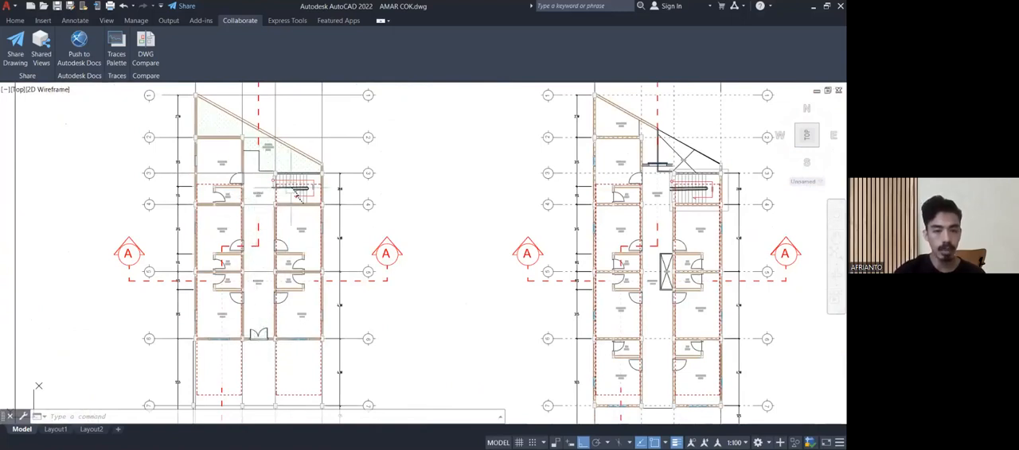
Examine the ground floor's stairs and back garden (TAMAN BELAKANG) between grid lines 1 and 4.
{"action": "scroll", "coordinate": [298, 193], "scroll_direction": "up", "scroll_amount": 4}
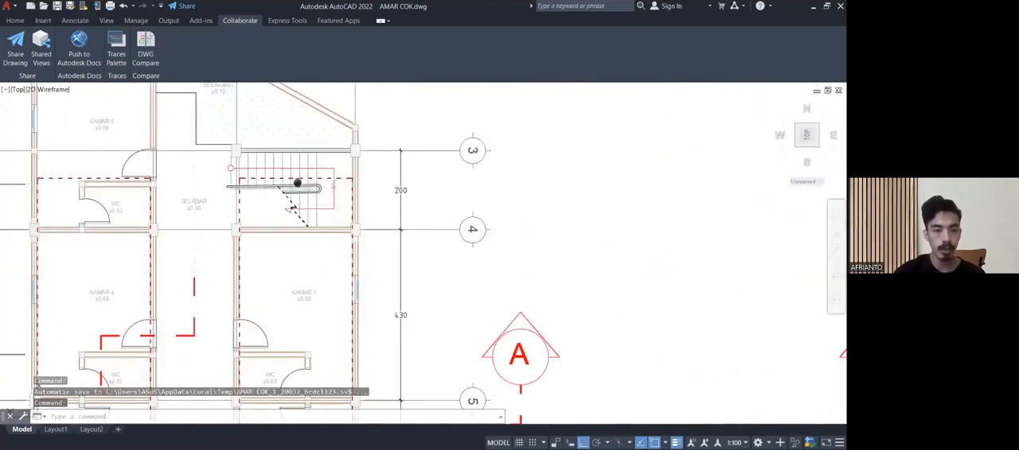
{"action": "mouse_move", "coordinate": [307, 205]}
{"action": "middle_mouse_down"}
{"action": "mouse_move", "coordinate": [333, 284]}
{"action": "mouse_move", "coordinate": [365, 331]}
{"action": "middle_mouse_up"}
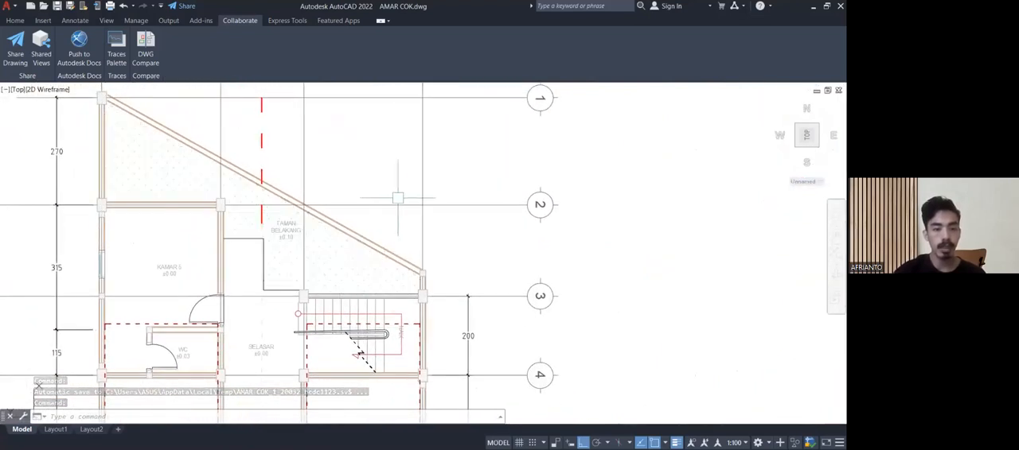
{"action": "mouse_move", "coordinate": [269, 256]}
{"action": "middle_mouse_down"}
{"action": "mouse_move", "coordinate": [337, 220]}
{"action": "mouse_move", "coordinate": [373, 241]}
{"action": "mouse_move", "coordinate": [377, 295]}
{"action": "mouse_move", "coordinate": [345, 298]}
{"action": "mouse_move", "coordinate": [316, 235]}
{"action": "middle_mouse_up"}
{"action": "scroll", "coordinate": [320, 235], "scroll_direction": "down", "scroll_amount": 4}
{"action": "scroll", "coordinate": [331, 244], "scroll_direction": "down", "scroll_amount": 2}
{"action": "middle_click_drag", "start_coordinate": [524, 293], "coordinate": [306, 174]}
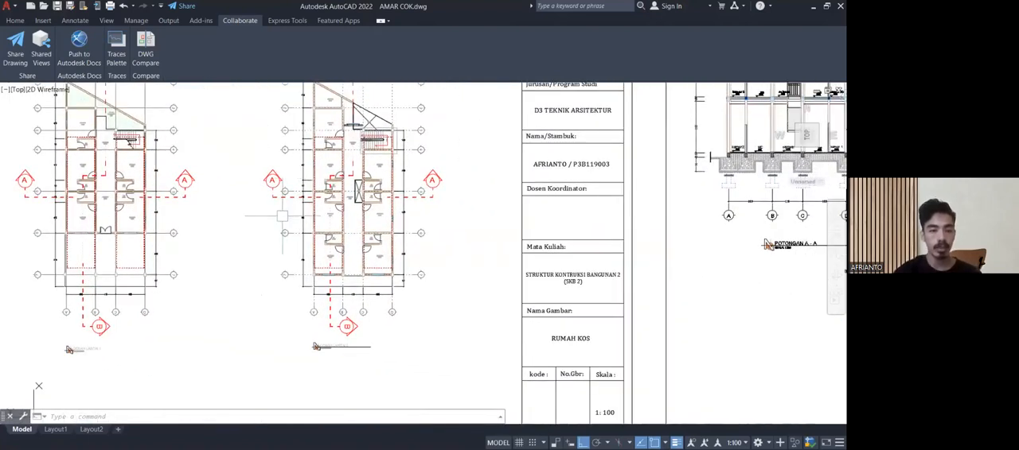
Inspect the upper floor's rooms, paired WCs and the VOID beside the SELASAR at grid line 5.
{"action": "scroll", "coordinate": [136, 239], "scroll_direction": "up", "scroll_amount": 2}
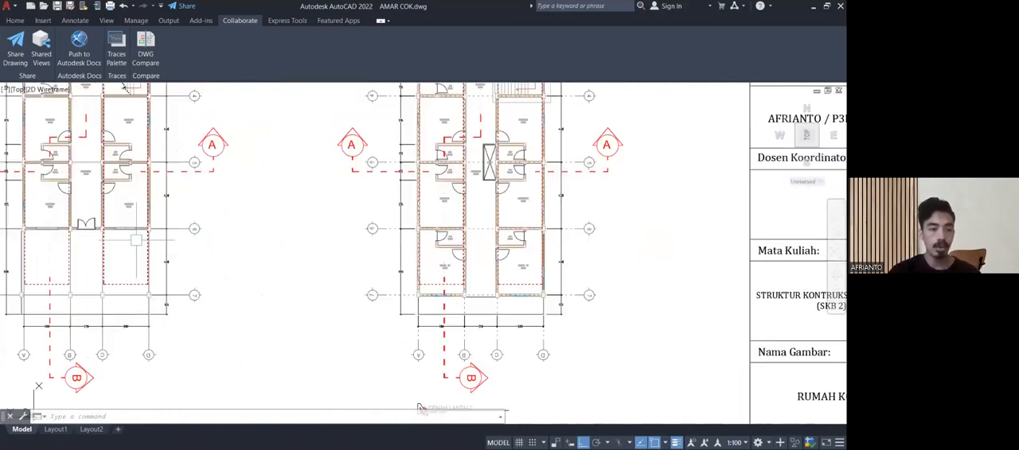
{"action": "middle_click_drag", "start_coordinate": [262, 268], "coordinate": [163, 299]}
{"action": "scroll", "coordinate": [285, 300], "scroll_direction": "up", "scroll_amount": 2}
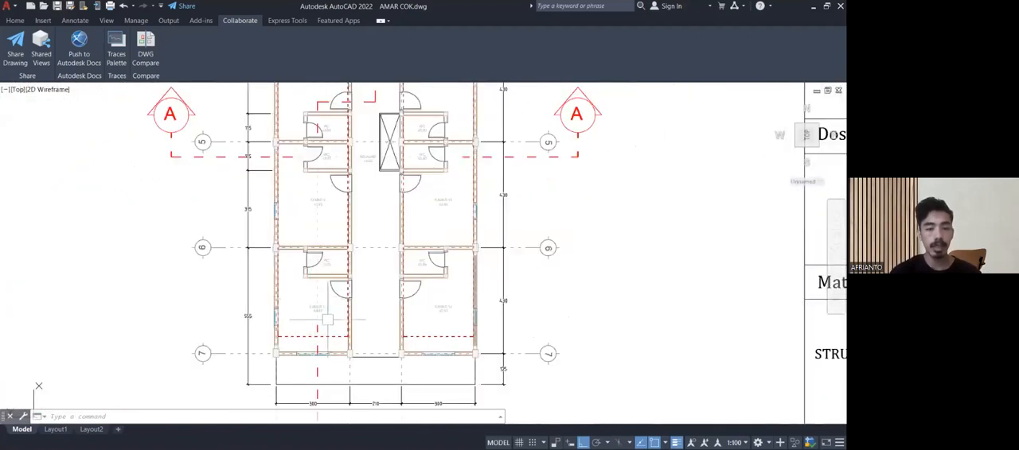
{"action": "scroll", "coordinate": [310, 296], "scroll_direction": "up", "scroll_amount": 2}
{"action": "scroll", "coordinate": [328, 280], "scroll_direction": "down", "scroll_amount": 4}
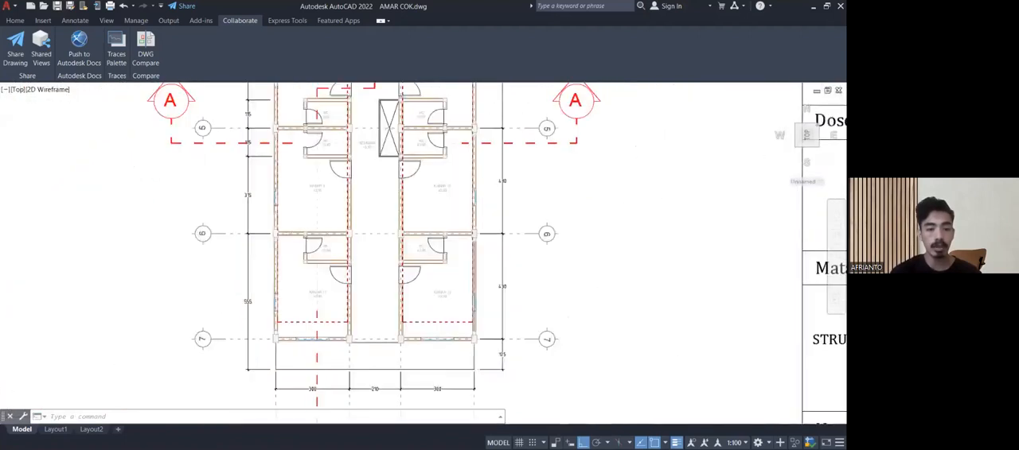
{"action": "middle_click_drag", "start_coordinate": [322, 261], "coordinate": [307, 376]}
{"action": "scroll", "coordinate": [348, 323], "scroll_direction": "up", "scroll_amount": 3}
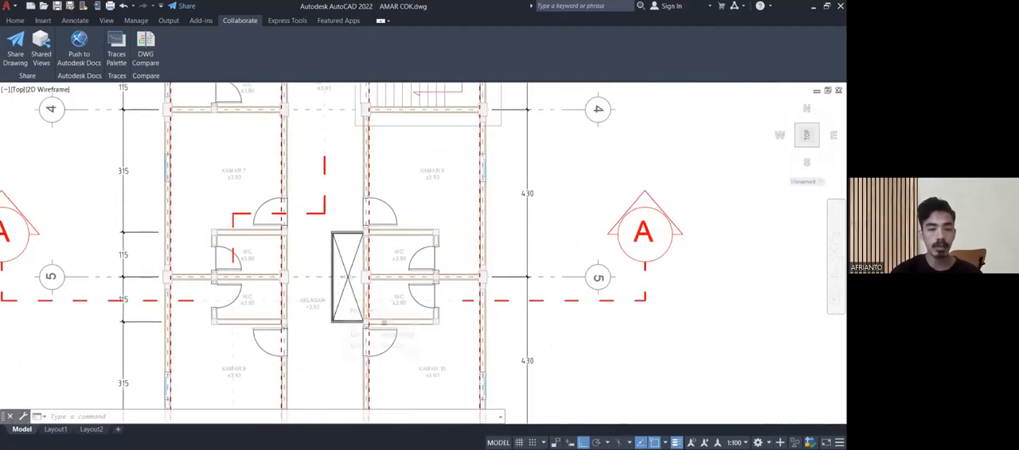
{"action": "scroll", "coordinate": [344, 277], "scroll_direction": "up", "scroll_amount": 2}
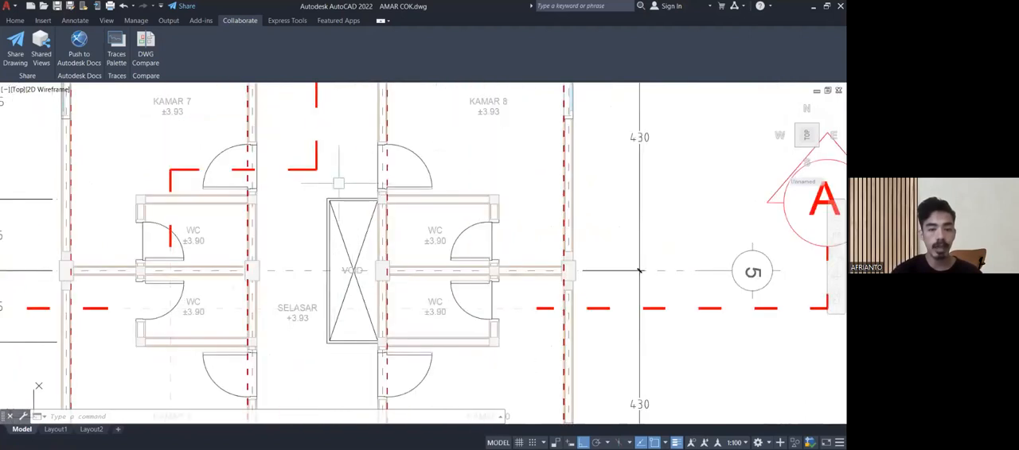
{"action": "scroll", "coordinate": [350, 288], "scroll_direction": "down", "scroll_amount": 5}
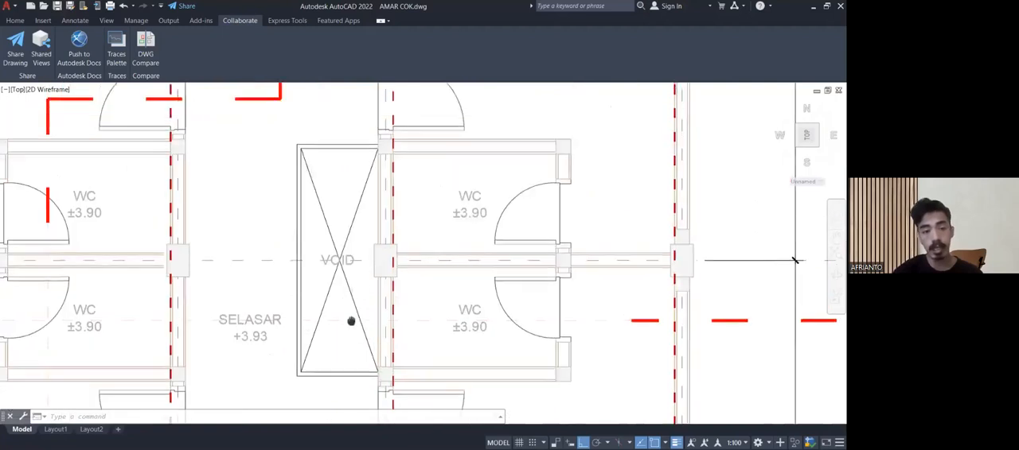
Erase the stray window and hatched wall pieces between KAMAR 6 and the rear VOID on the upper floor.
{"action": "middle_click_drag", "start_coordinate": [350, 288], "coordinate": [347, 429]}
{"action": "middle_click_drag", "start_coordinate": [292, 233], "coordinate": [304, 251]}
{"action": "scroll", "coordinate": [304, 250], "scroll_direction": "up", "scroll_amount": 6}
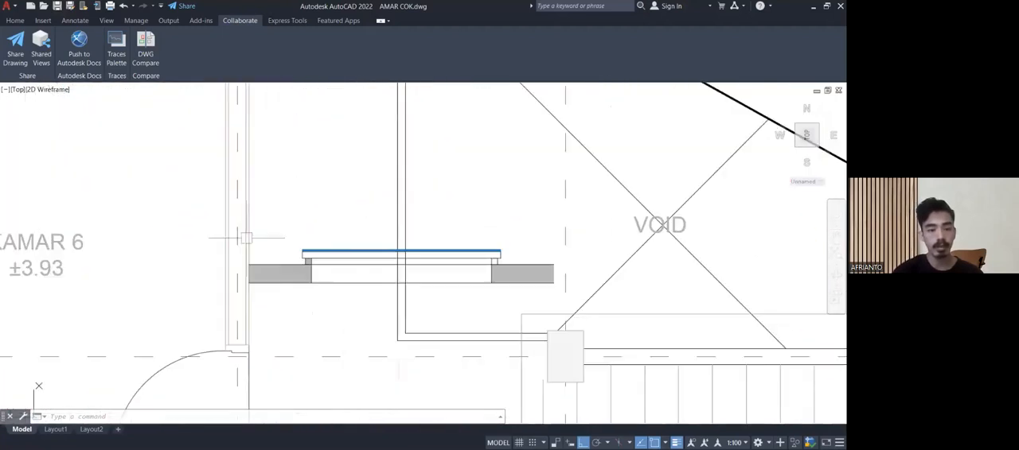
{"action": "left_click", "coordinate": [165, 213]}
{"action": "left_click", "coordinate": [569, 306]}
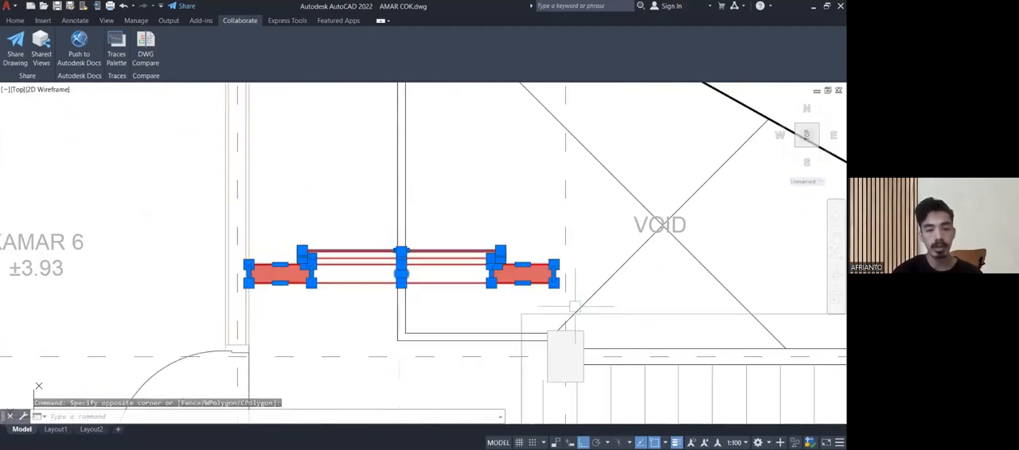
{"action": "type", "text": "e"}
{"action": "key", "text": "Return"}
{"action": "scroll", "coordinate": [518, 262], "scroll_direction": "down", "scroll_amount": 5}
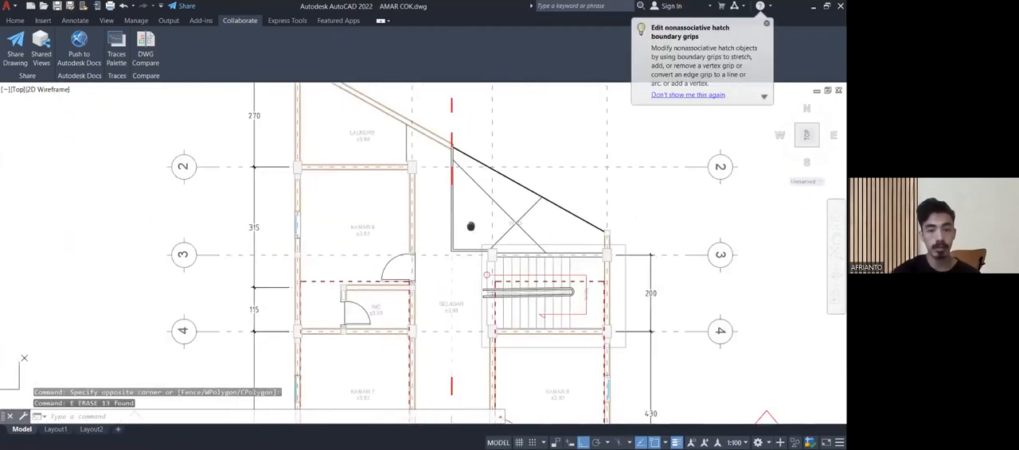
Examine the windows of KAMAR 11 and KAMAR 12 along grid line 7 and the strip beyond them.
{"action": "middle_click_drag", "start_coordinate": [466, 230], "coordinate": [451, 199]}
{"action": "scroll", "coordinate": [463, 197], "scroll_direction": "down", "scroll_amount": 5}
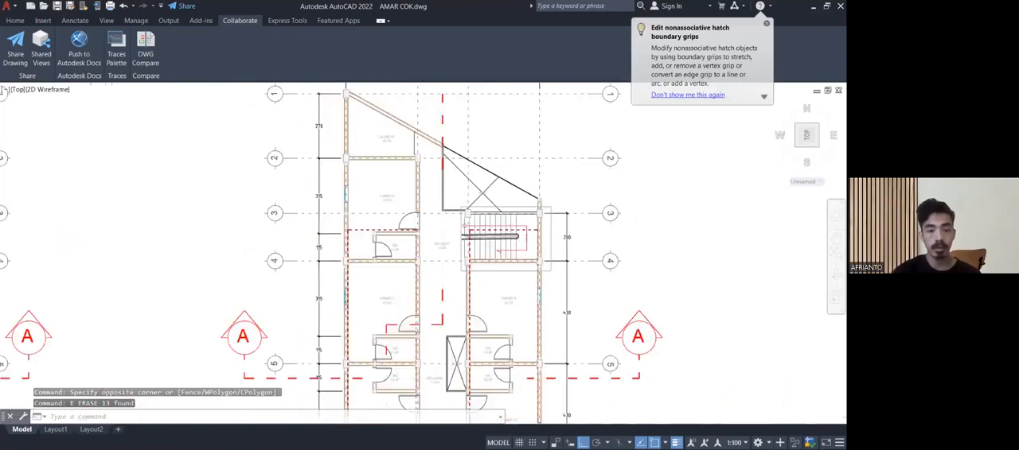
{"action": "middle_click_drag", "start_coordinate": [461, 266], "coordinate": [449, 189]}
{"action": "scroll", "coordinate": [434, 302], "scroll_direction": "up", "scroll_amount": 3}
{"action": "scroll", "coordinate": [413, 314], "scroll_direction": "up", "scroll_amount": 5}
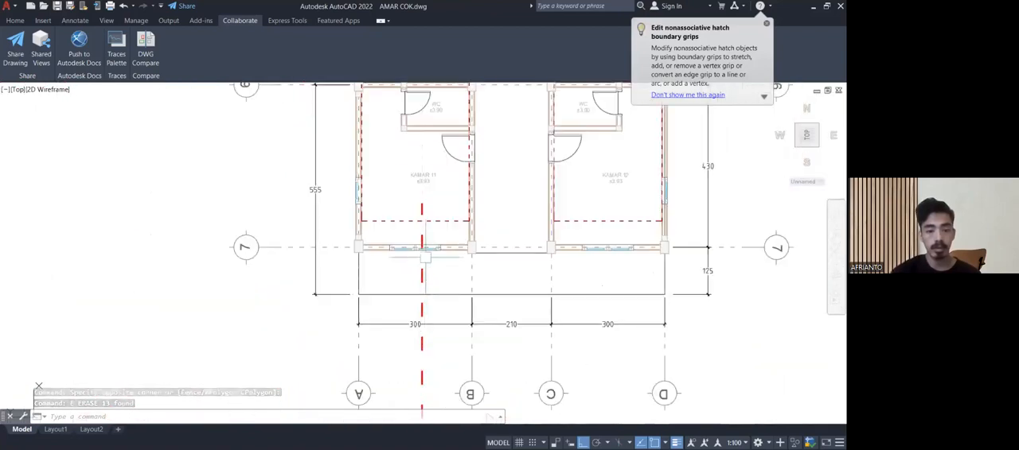
{"action": "scroll", "coordinate": [426, 275], "scroll_direction": "down", "scroll_amount": 2}
{"action": "scroll", "coordinate": [403, 291], "scroll_direction": "down", "scroll_amount": 2}
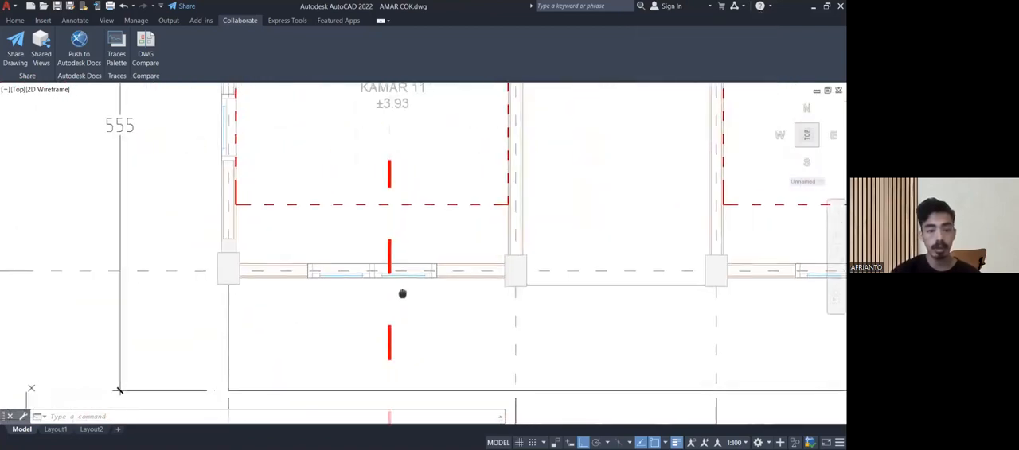
{"action": "scroll", "coordinate": [342, 311], "scroll_direction": "down", "scroll_amount": 3}
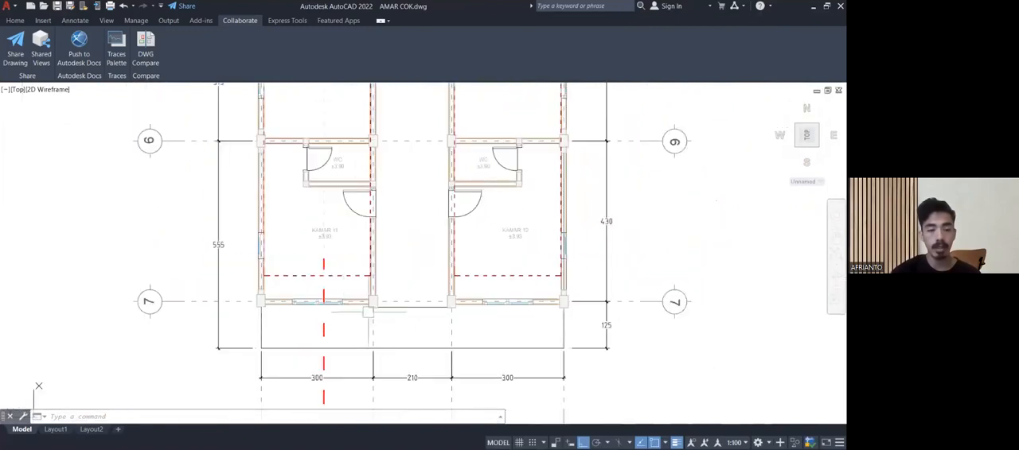
{"action": "middle_click_drag", "start_coordinate": [396, 320], "coordinate": [358, 319]}
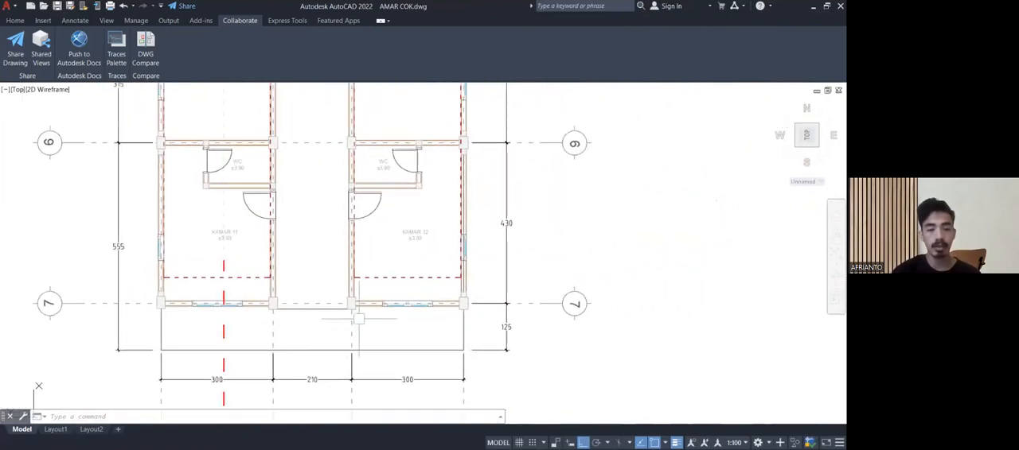
{"action": "scroll", "coordinate": [392, 311], "scroll_direction": "up", "scroll_amount": 5}
{"action": "scroll", "coordinate": [404, 303], "scroll_direction": "down", "scroll_amount": 5}
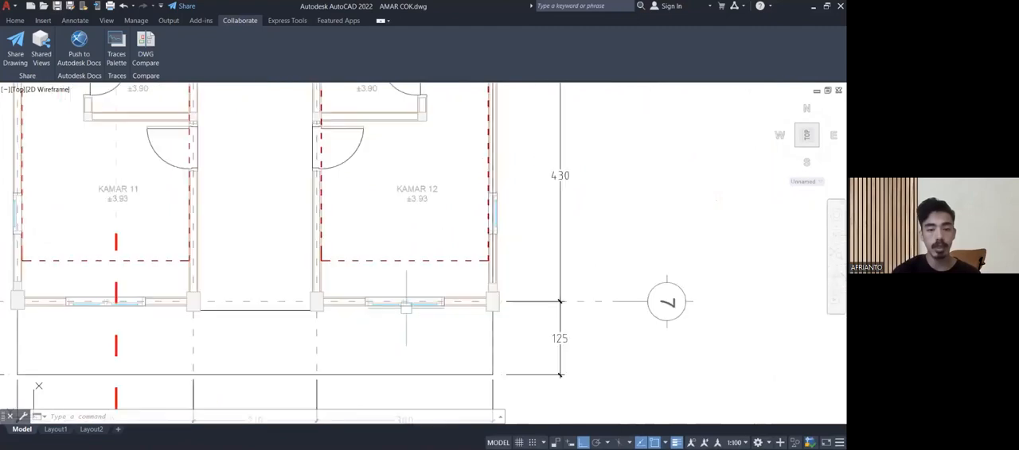
{"action": "middle_click_drag", "start_coordinate": [404, 305], "coordinate": [413, 316]}
{"action": "scroll", "coordinate": [414, 316], "scroll_direction": "up", "scroll_amount": 6}
{"action": "scroll", "coordinate": [439, 301], "scroll_direction": "down", "scroll_amount": 10}
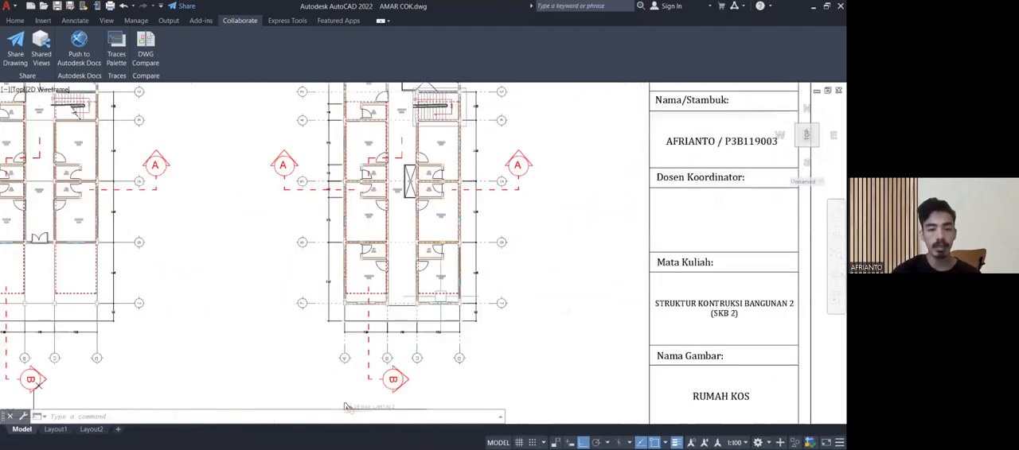
{"action": "scroll", "coordinate": [440, 296], "scroll_direction": "up", "scroll_amount": 4}
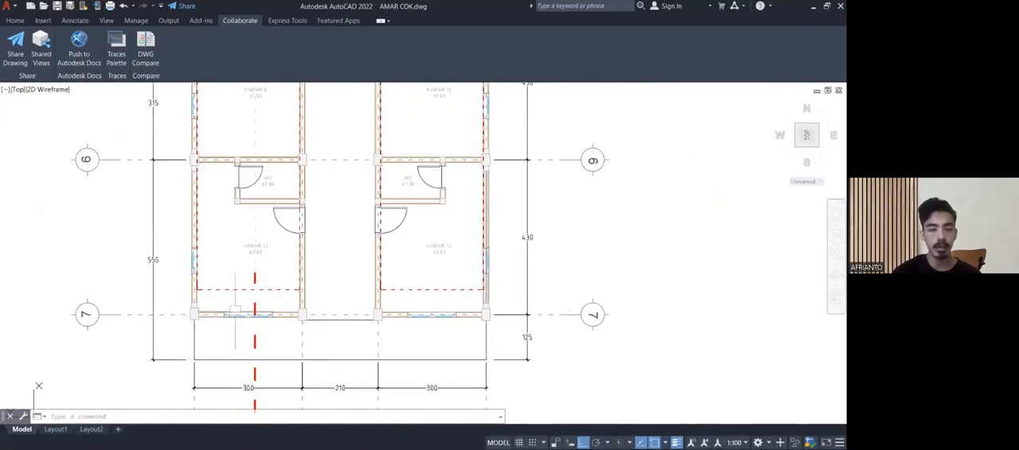
Examine KAMAR 9 and KAMAR 10, checking the outer wall's window and the small column next to the main column.
{"action": "middle_click_drag", "start_coordinate": [242, 213], "coordinate": [249, 390]}
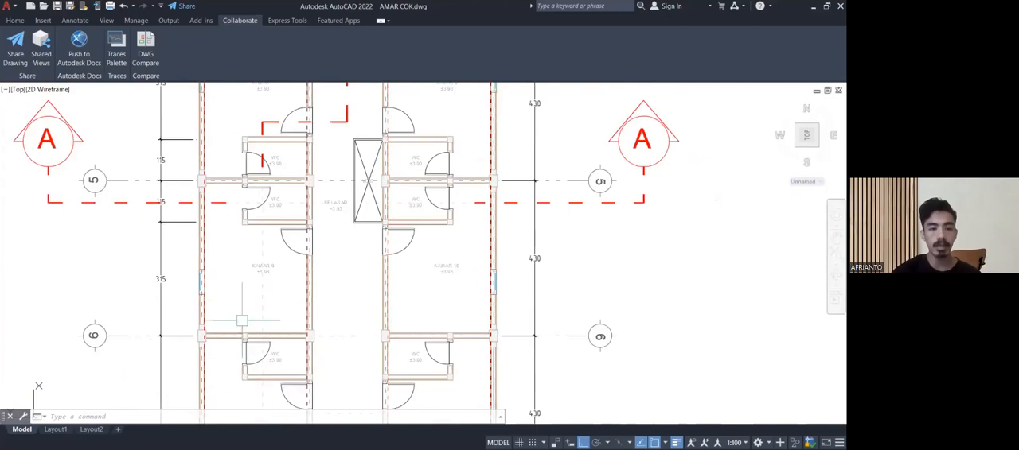
{"action": "middle_click_drag", "start_coordinate": [484, 278], "coordinate": [423, 284]}
{"action": "scroll", "coordinate": [420, 285], "scroll_direction": "up", "scroll_amount": 2}
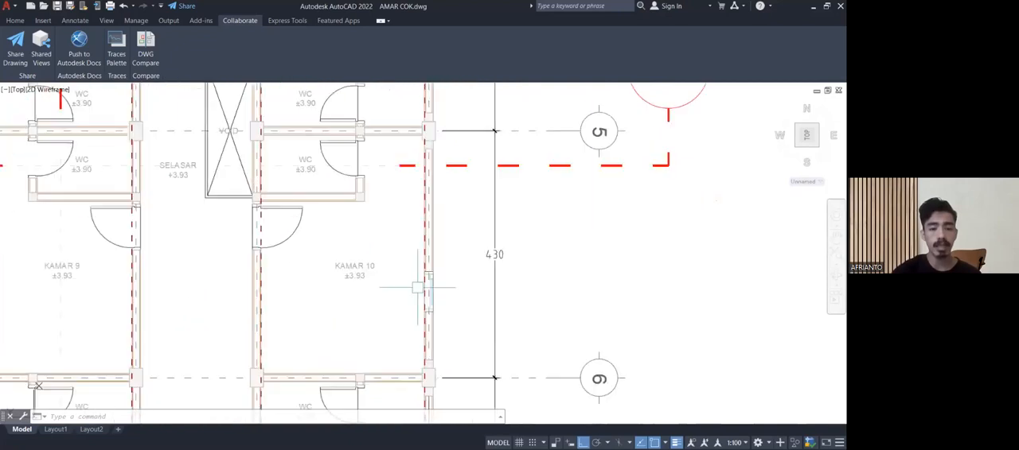
{"action": "middle_click_drag", "start_coordinate": [358, 288], "coordinate": [345, 310]}
{"action": "scroll", "coordinate": [321, 309], "scroll_direction": "up", "scroll_amount": 2}
{"action": "scroll", "coordinate": [345, 310], "scroll_direction": "down", "scroll_amount": 2}
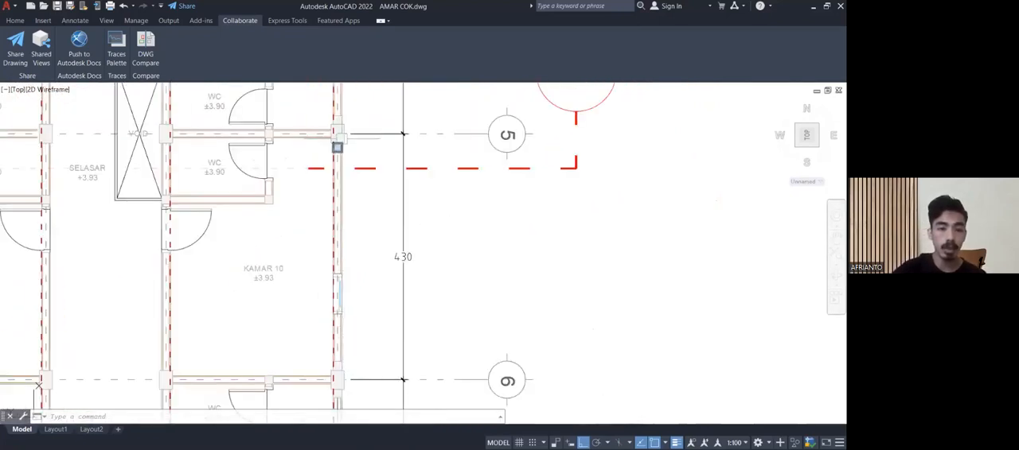
{"action": "mouse_move", "coordinate": [338, 148]}
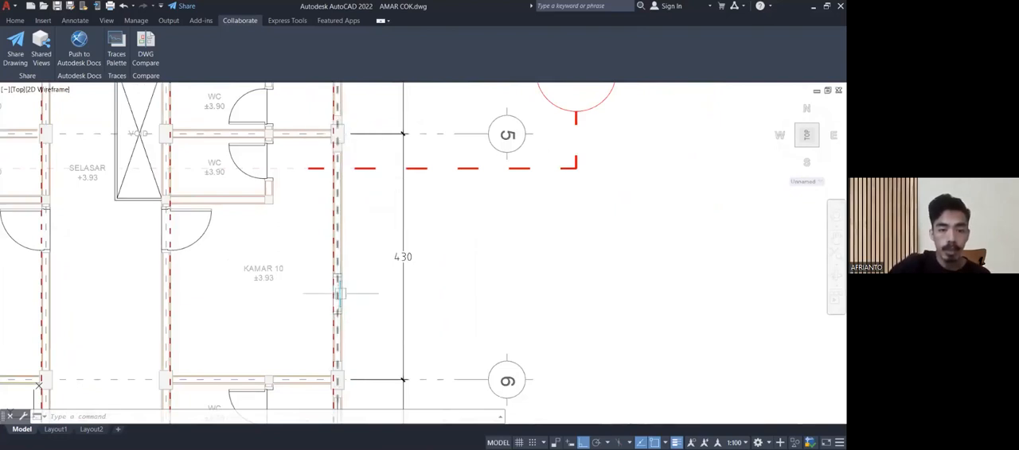
{"action": "scroll", "coordinate": [342, 368], "scroll_direction": "up", "scroll_amount": 10}
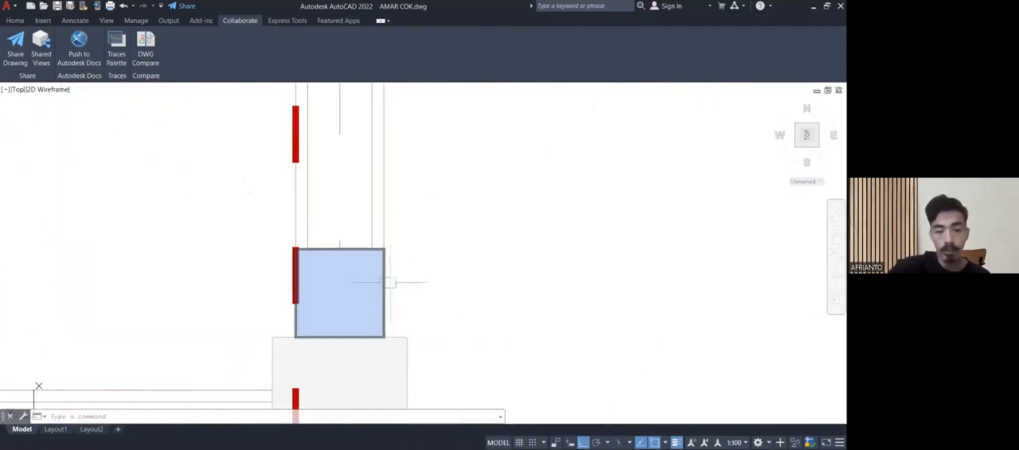
{"action": "scroll", "coordinate": [390, 283], "scroll_direction": "down", "scroll_amount": 8}
{"action": "mouse_move", "coordinate": [415, 265]}
{"action": "middle_mouse_down"}
{"action": "mouse_move", "coordinate": [401, 303]}
{"action": "mouse_move", "coordinate": [401, 278]}
{"action": "middle_mouse_up"}
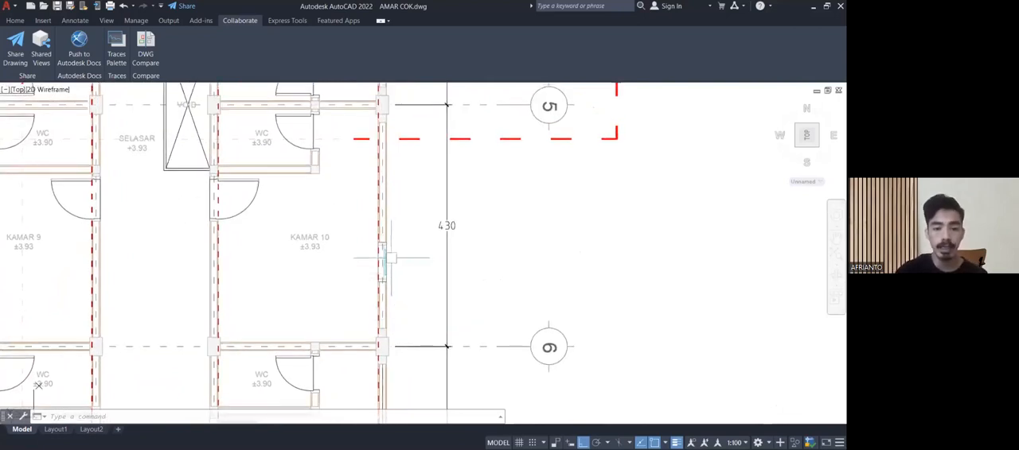
Inspect KAMAR 10's outer wall between grid lines 5 and 6, focusing on its window opening.
{"action": "scroll", "coordinate": [390, 259], "scroll_direction": "up", "scroll_amount": 4}
{"action": "scroll", "coordinate": [383, 254], "scroll_direction": "up", "scroll_amount": 2}
{"action": "scroll", "coordinate": [385, 250], "scroll_direction": "down", "scroll_amount": 5}
{"action": "middle_click_drag", "start_coordinate": [387, 232], "coordinate": [382, 338]}
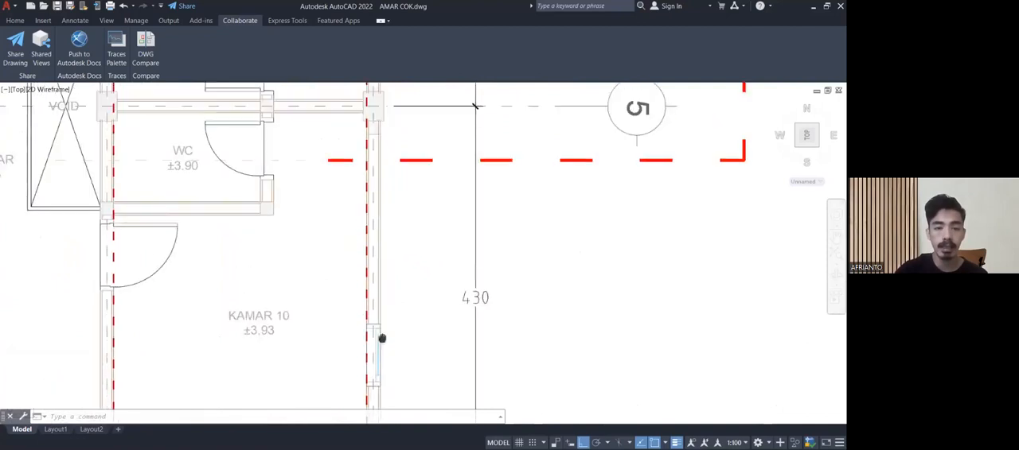
{"action": "scroll", "coordinate": [380, 302], "scroll_direction": "down", "scroll_amount": 2}
{"action": "middle_click_drag", "start_coordinate": [358, 232], "coordinate": [364, 163]}
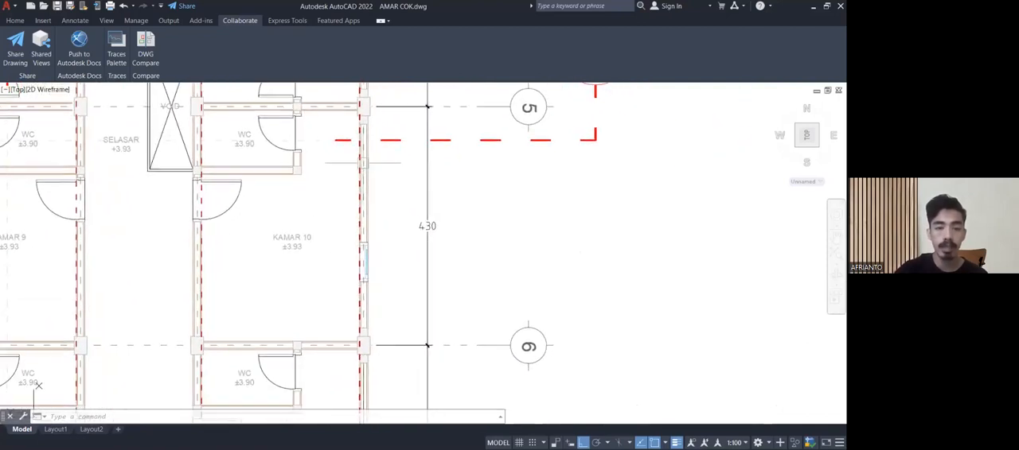
{"action": "scroll", "coordinate": [368, 259], "scroll_direction": "up", "scroll_amount": 4}
{"action": "scroll", "coordinate": [367, 259], "scroll_direction": "up", "scroll_amount": 2}
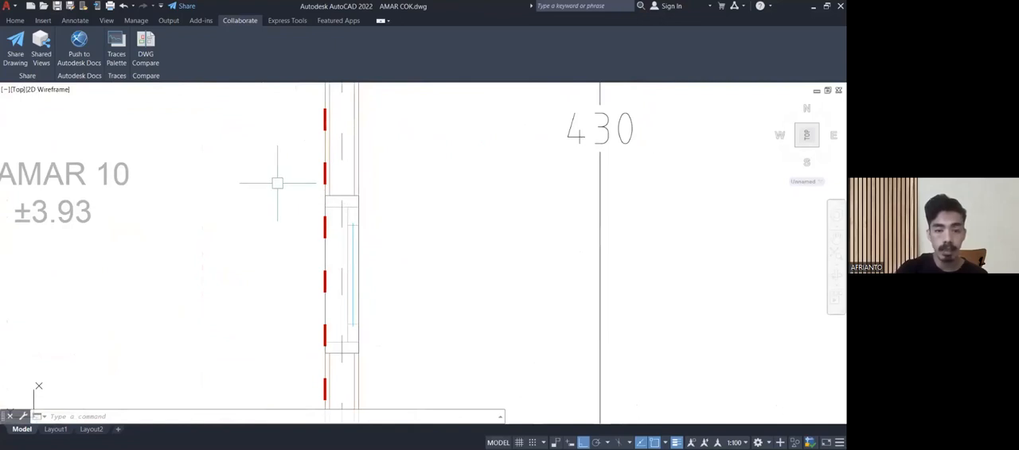
Inspect the upper-floor WC next to KAMAR 12, with its door and walls at grid line 6.
{"action": "scroll", "coordinate": [277, 183], "scroll_direction": "down", "scroll_amount": 6}
{"action": "mouse_move", "coordinate": [253, 212]}
{"action": "middle_mouse_down"}
{"action": "mouse_move", "coordinate": [275, 225]}
{"action": "mouse_move", "coordinate": [305, 298]}
{"action": "mouse_move", "coordinate": [319, 424]}
{"action": "middle_mouse_up"}
{"action": "scroll", "coordinate": [411, 283], "scroll_direction": "up", "scroll_amount": 2}
{"action": "middle_click_drag", "start_coordinate": [410, 282], "coordinate": [648, 249]}
{"action": "scroll", "coordinate": [527, 234], "scroll_direction": "down", "scroll_amount": 5}
{"action": "middle_click_drag", "start_coordinate": [340, 273], "coordinate": [313, 147]}
{"action": "scroll", "coordinate": [318, 235], "scroll_direction": "up", "scroll_amount": 5}
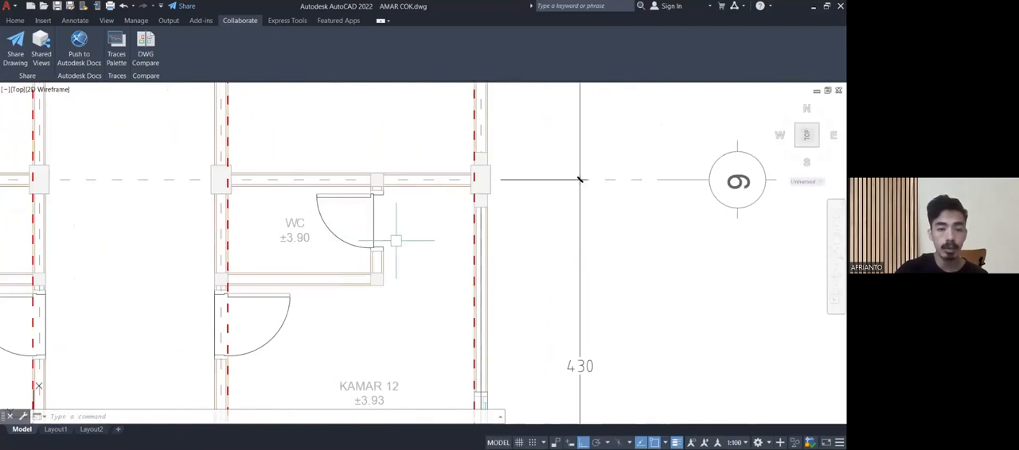
{"action": "middle_click_drag", "start_coordinate": [395, 233], "coordinate": [454, 287]}
{"action": "scroll", "coordinate": [414, 283], "scroll_direction": "down", "scroll_amount": 5}
{"action": "middle_click_drag", "start_coordinate": [380, 274], "coordinate": [396, 313]}
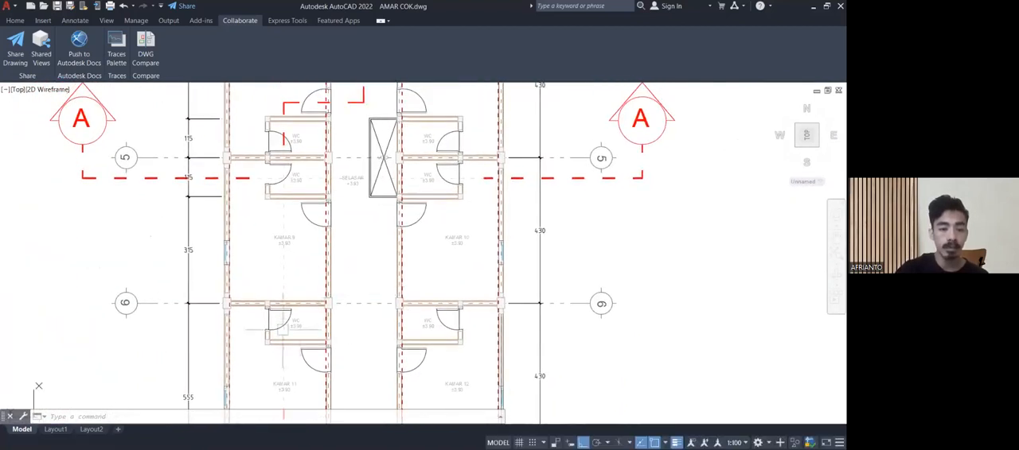
Examine the LAUNDRY room and VOID at the upper floor's rear, then view the overall set of drawing sheets.
{"action": "middle_click_drag", "start_coordinate": [268, 249], "coordinate": [243, 364]}
{"action": "middle_click_drag", "start_coordinate": [228, 184], "coordinate": [200, 396]}
{"action": "middle_click_drag", "start_coordinate": [209, 276], "coordinate": [211, 340]}
{"action": "scroll", "coordinate": [229, 238], "scroll_direction": "up", "scroll_amount": 4}
{"action": "scroll", "coordinate": [232, 228], "scroll_direction": "down", "scroll_amount": 2}
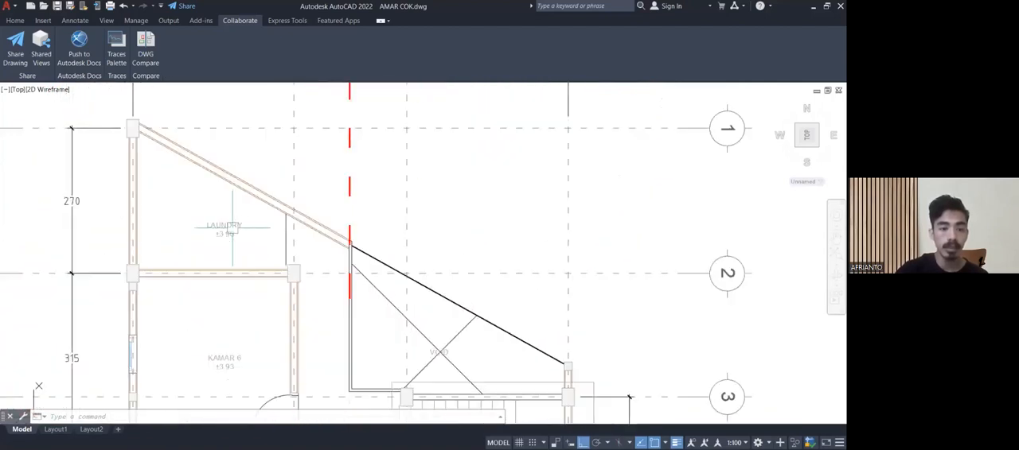
{"action": "scroll", "coordinate": [232, 227], "scroll_direction": "down", "scroll_amount": 2}
{"action": "scroll", "coordinate": [269, 255], "scroll_direction": "up", "scroll_amount": 7}
{"action": "scroll", "coordinate": [266, 252], "scroll_direction": "down", "scroll_amount": 7}
{"action": "scroll", "coordinate": [250, 211], "scroll_direction": "up", "scroll_amount": 5}
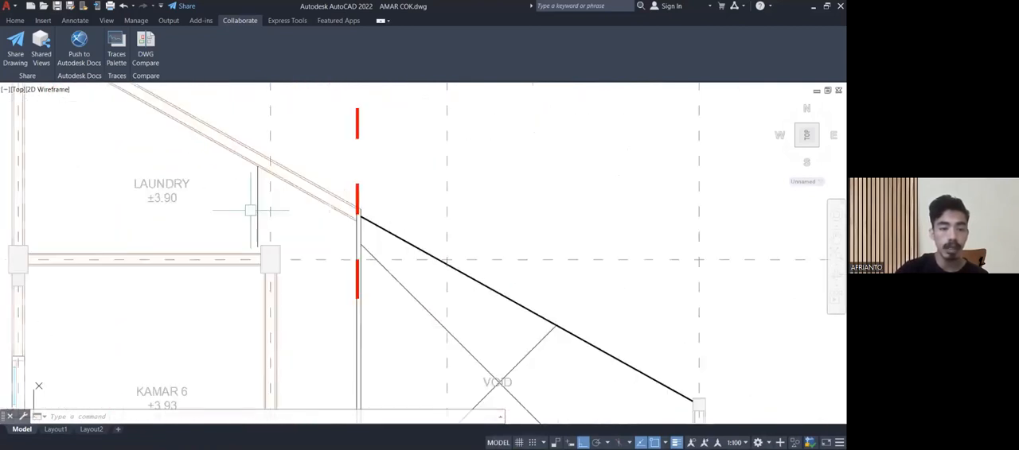
{"action": "scroll", "coordinate": [249, 211], "scroll_direction": "down", "scroll_amount": 7}
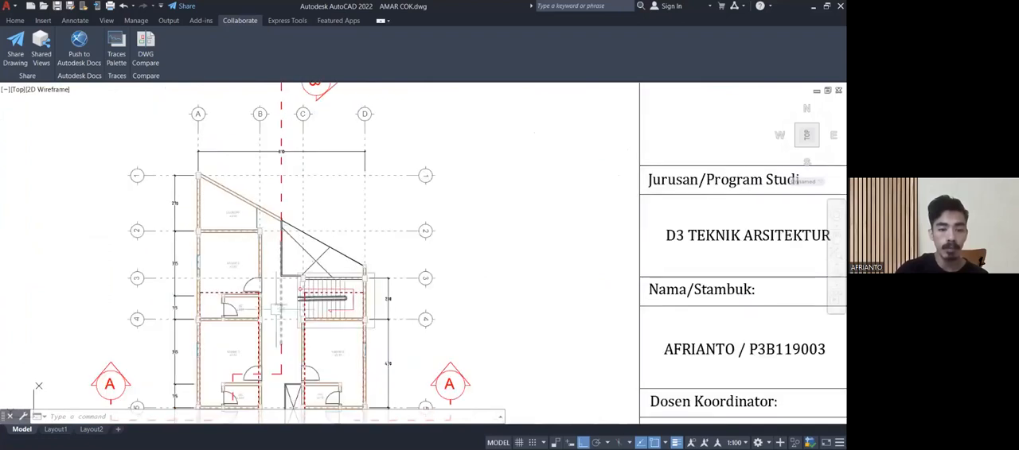
{"action": "middle_click_drag", "start_coordinate": [257, 286], "coordinate": [243, 241]}
{"action": "scroll", "coordinate": [285, 235], "scroll_direction": "up", "scroll_amount": 5}
{"action": "scroll", "coordinate": [284, 235], "scroll_direction": "down", "scroll_amount": 5}
{"action": "scroll", "coordinate": [284, 235], "scroll_direction": "down", "scroll_amount": 7}
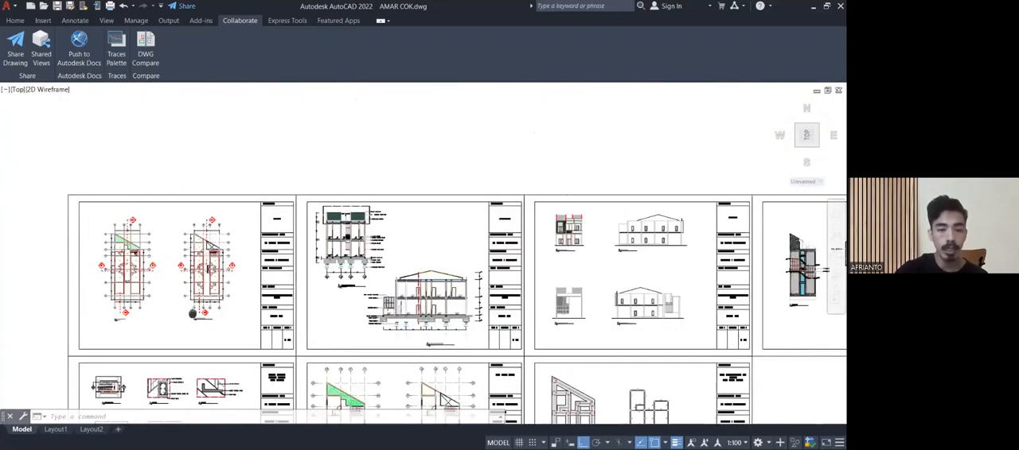
Look over section POTONGAN A - A from the roof down to the foundations, grid axes A to D and drawing title.
{"action": "middle_click_drag", "start_coordinate": [193, 313], "coordinate": [163, 320]}
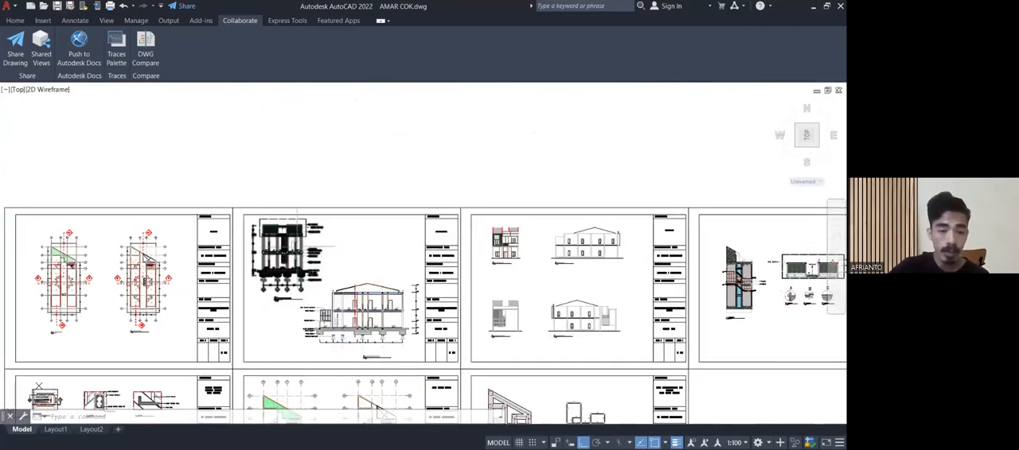
{"action": "scroll", "coordinate": [278, 240], "scroll_direction": "up", "scroll_amount": 10}
{"action": "mouse_move", "coordinate": [279, 239]}
{"action": "middle_mouse_down"}
{"action": "mouse_move", "coordinate": [281, 344]}
{"action": "mouse_move", "coordinate": [296, 374]}
{"action": "mouse_move", "coordinate": [286, 382]}
{"action": "middle_mouse_up"}
{"action": "scroll", "coordinate": [309, 382], "scroll_direction": "down", "scroll_amount": 1}
{"action": "middle_click_drag", "start_coordinate": [354, 330], "coordinate": [297, 326]}
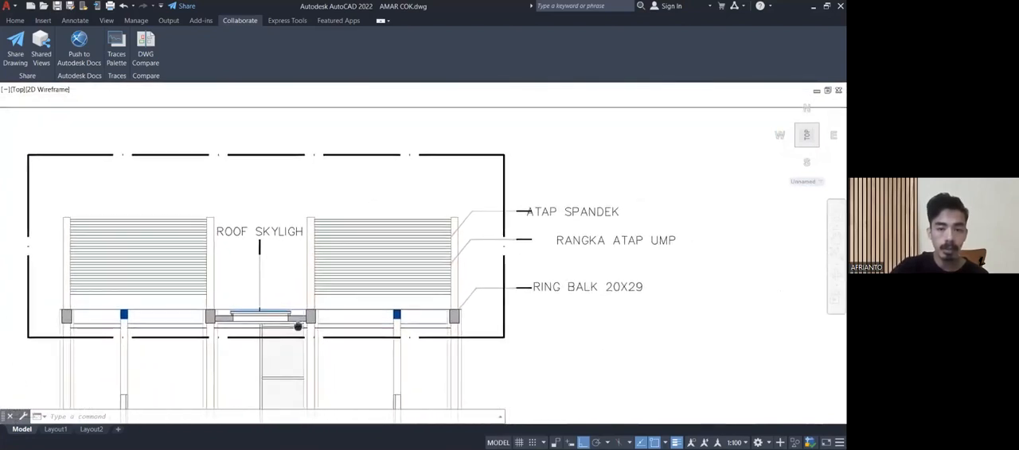
{"action": "scroll", "coordinate": [298, 325], "scroll_direction": "down", "scroll_amount": 2}
{"action": "scroll", "coordinate": [303, 300], "scroll_direction": "down", "scroll_amount": 7}
{"action": "scroll", "coordinate": [304, 352], "scroll_direction": "up", "scroll_amount": 7}
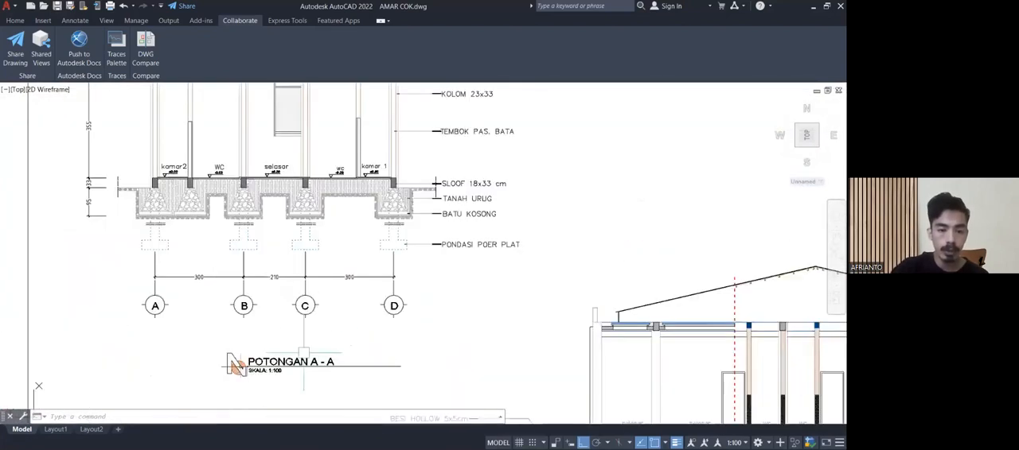
{"action": "middle_click_drag", "start_coordinate": [328, 241], "coordinate": [400, 245]}
{"action": "scroll", "coordinate": [400, 245], "scroll_direction": "down", "scroll_amount": 5}
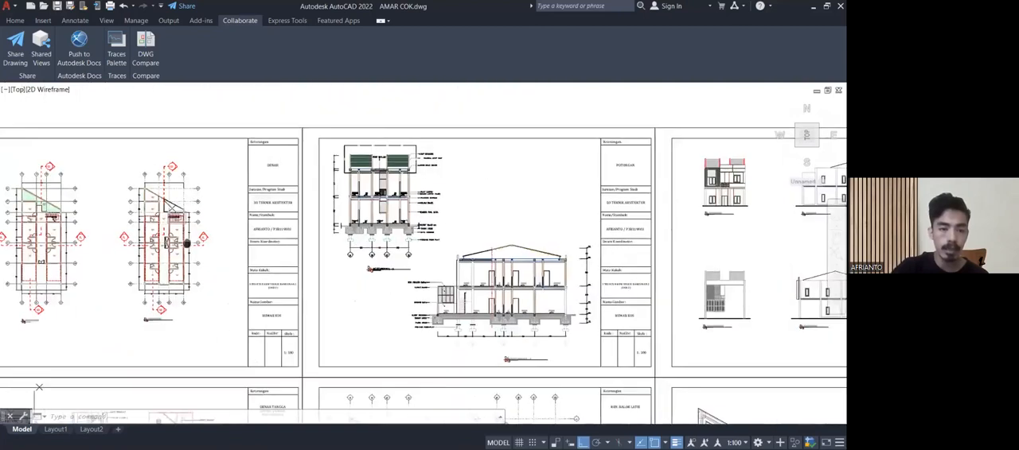
Check where the A-A section line cuts through the rooms and WCs on the floor plans.
{"action": "middle_click_drag", "start_coordinate": [65, 392], "coordinate": [227, 398]}
{"action": "scroll", "coordinate": [278, 249], "scroll_direction": "up", "scroll_amount": 8}
{"action": "middle_click_drag", "start_coordinate": [274, 253], "coordinate": [517, 357]}
{"action": "scroll", "coordinate": [591, 287], "scroll_direction": "down", "scroll_amount": 2}
{"action": "scroll", "coordinate": [509, 363], "scroll_direction": "down", "scroll_amount": 5}
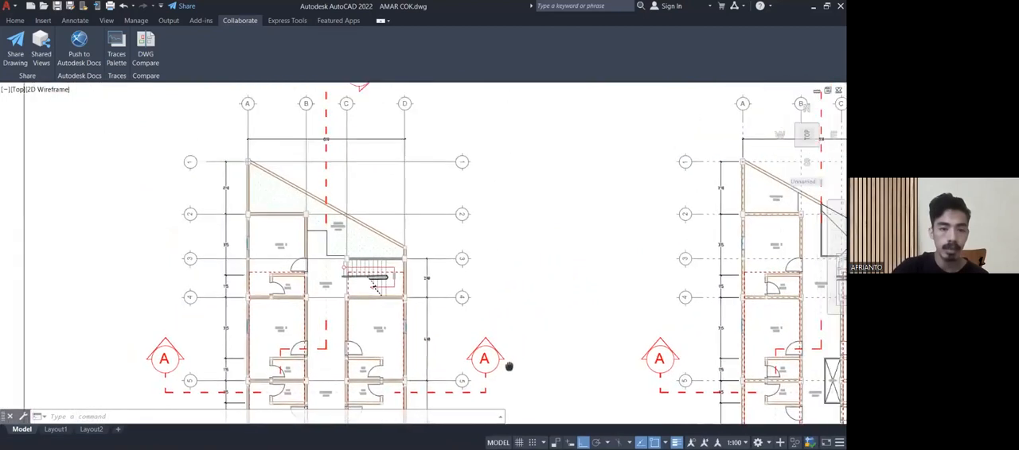
Examine the roof zone of section A-A, including the ATAP SPANDEK, RANGKA ATAP and RING BALK labels and the roof skylight.
{"action": "scroll", "coordinate": [417, 285], "scroll_direction": "down", "scroll_amount": 2}
{"action": "middle_click_drag", "start_coordinate": [418, 285], "coordinate": [182, 296]}
{"action": "scroll", "coordinate": [459, 258], "scroll_direction": "up", "scroll_amount": 6}
{"action": "middle_click_drag", "start_coordinate": [454, 209], "coordinate": [288, 259]}
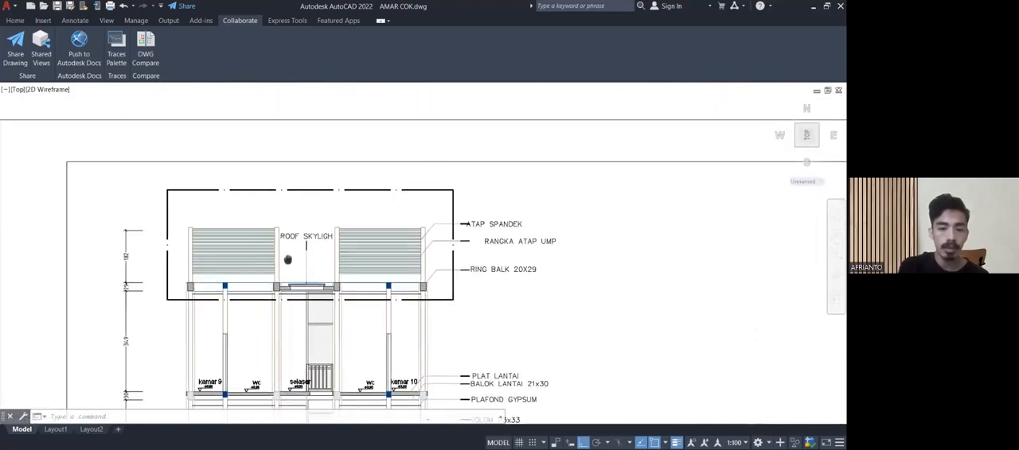
{"action": "scroll", "coordinate": [288, 263], "scroll_direction": "up", "scroll_amount": 3}
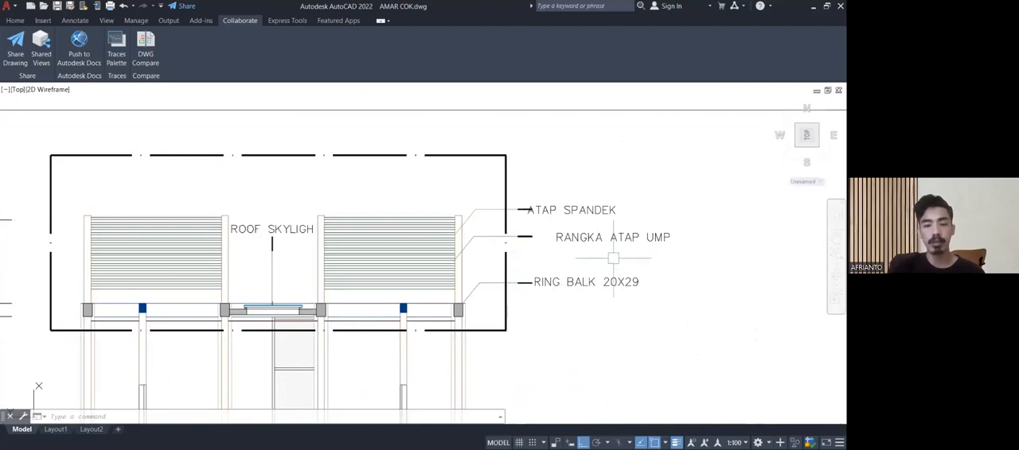
{"action": "mouse_move", "coordinate": [598, 264]}
{"action": "middle_mouse_down"}
{"action": "mouse_move", "coordinate": [615, 277]}
{"action": "mouse_move", "coordinate": [580, 240]}
{"action": "middle_mouse_up"}
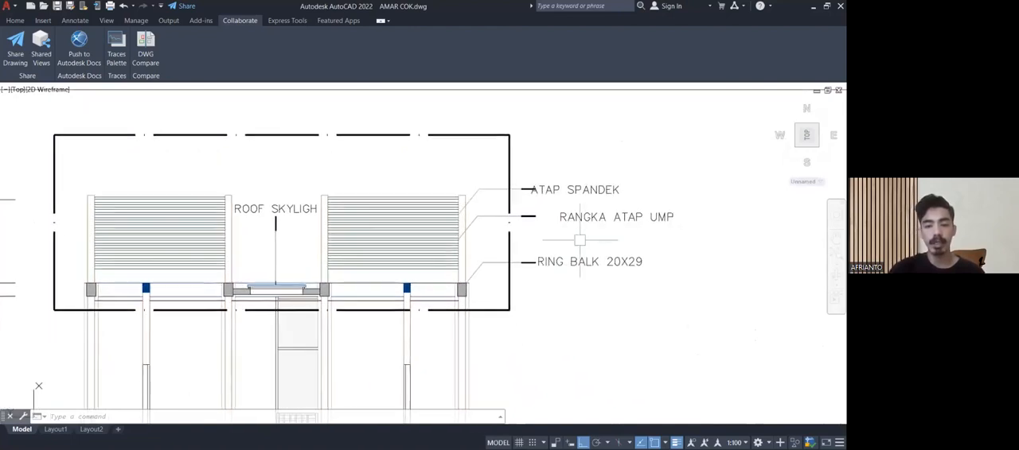
{"action": "middle_click_drag", "start_coordinate": [283, 261], "coordinate": [430, 264]}
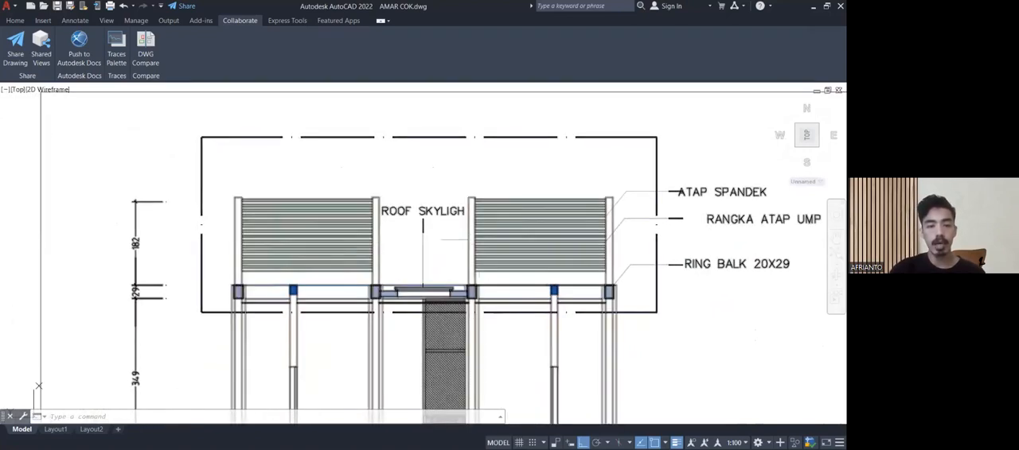
{"action": "scroll", "coordinate": [428, 279], "scroll_direction": "up", "scroll_amount": 4}
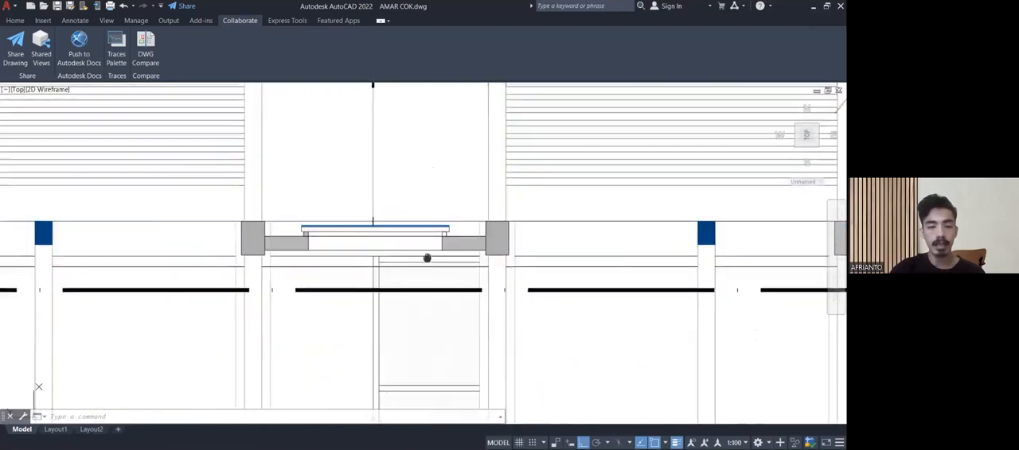
{"action": "middle_click_drag", "start_coordinate": [428, 279], "coordinate": [430, 324]}
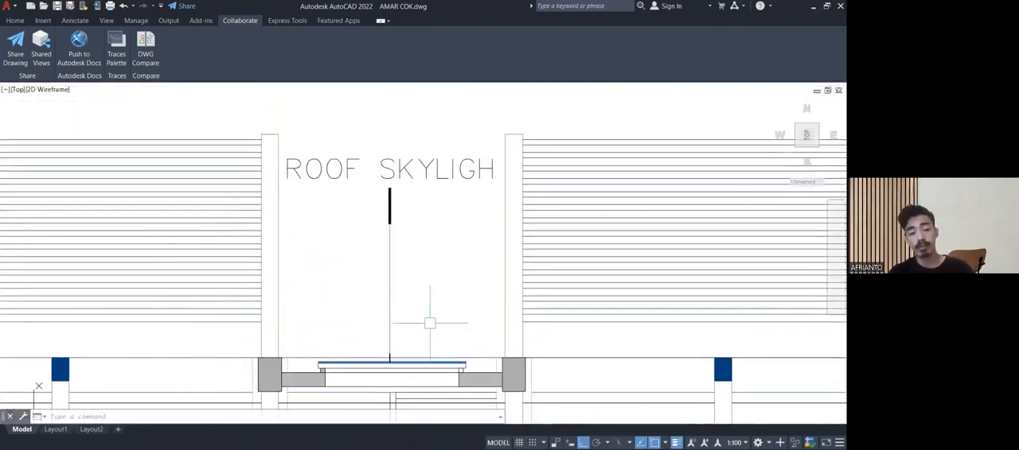
Inspect section A-A's ground floor, covering kamar 1, kamar 2, the WCs, selasar, and the sloof and foundation labels.
{"action": "scroll", "coordinate": [429, 324], "scroll_direction": "down", "scroll_amount": 2}
{"action": "middle_click_drag", "start_coordinate": [430, 323], "coordinate": [434, 160]}
{"action": "scroll", "coordinate": [434, 232], "scroll_direction": "down", "scroll_amount": 2}
{"action": "middle_click_drag", "start_coordinate": [381, 217], "coordinate": [368, 143]}
{"action": "scroll", "coordinate": [374, 190], "scroll_direction": "down", "scroll_amount": 2}
{"action": "scroll", "coordinate": [420, 355], "scroll_direction": "up", "scroll_amount": 2}
{"action": "scroll", "coordinate": [418, 362], "scroll_direction": "up", "scroll_amount": 2}
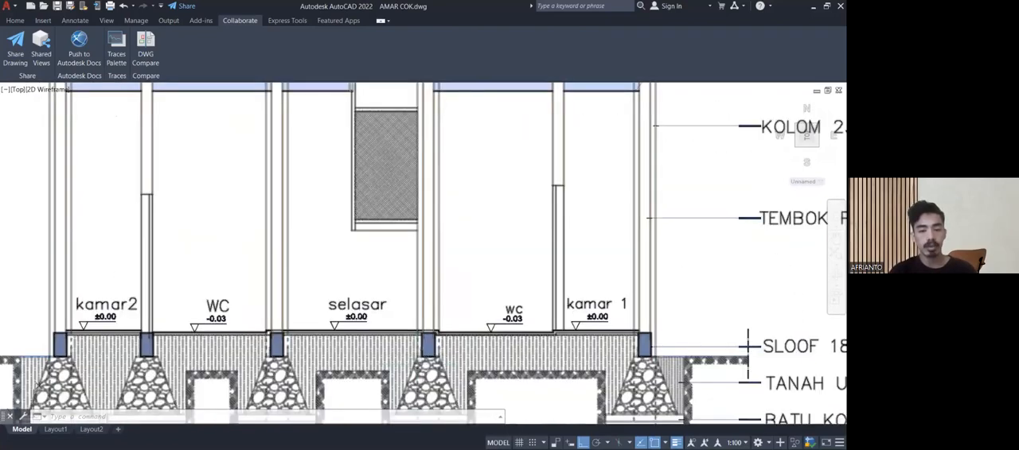
{"action": "middle_click_drag", "start_coordinate": [822, 313], "coordinate": [483, 282]}
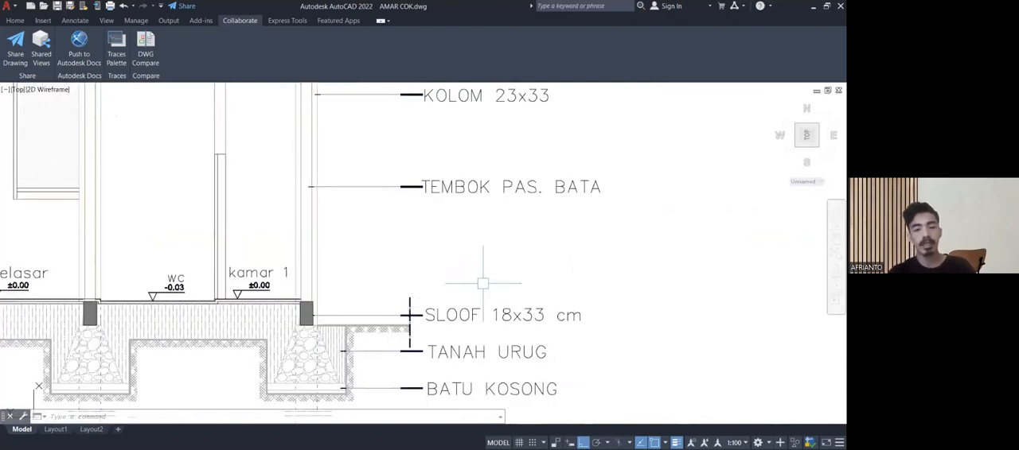
Review the upper-floor structure labels beside kamar 10 in section A-A: floor slab, floor beam, gypsum ceiling and column.
{"action": "scroll", "coordinate": [477, 255], "scroll_direction": "down", "scroll_amount": 2}
{"action": "middle_click_drag", "start_coordinate": [479, 257], "coordinate": [503, 312]}
{"action": "scroll", "coordinate": [503, 183], "scroll_direction": "up", "scroll_amount": 2}
{"action": "middle_click_drag", "start_coordinate": [522, 202], "coordinate": [533, 242]}
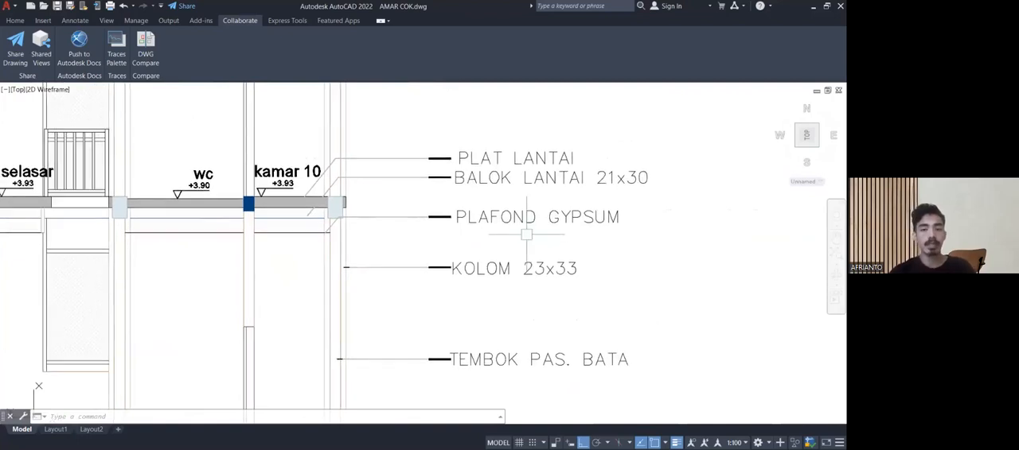
{"action": "scroll", "coordinate": [614, 198], "scroll_direction": "up", "scroll_amount": 2}
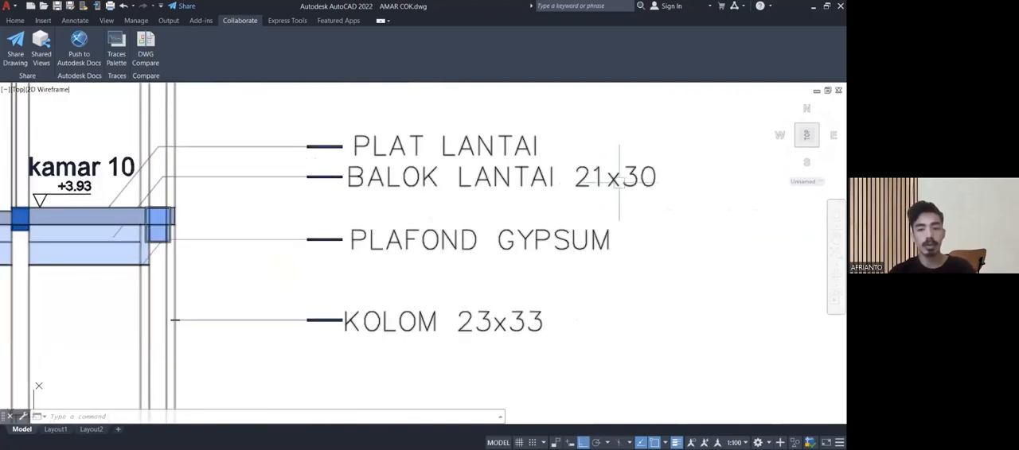
{"action": "scroll", "coordinate": [632, 181], "scroll_direction": "down", "scroll_amount": 3}
{"action": "scroll", "coordinate": [605, 227], "scroll_direction": "up", "scroll_amount": 1}
{"action": "middle_click_drag", "start_coordinate": [596, 238], "coordinate": [575, 239]}
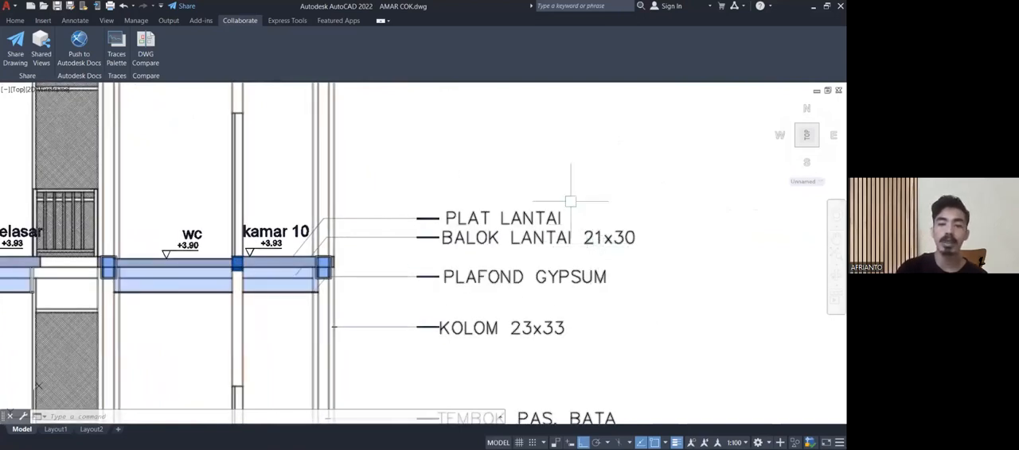
{"action": "middle_click_drag", "start_coordinate": [570, 201], "coordinate": [570, 268]}
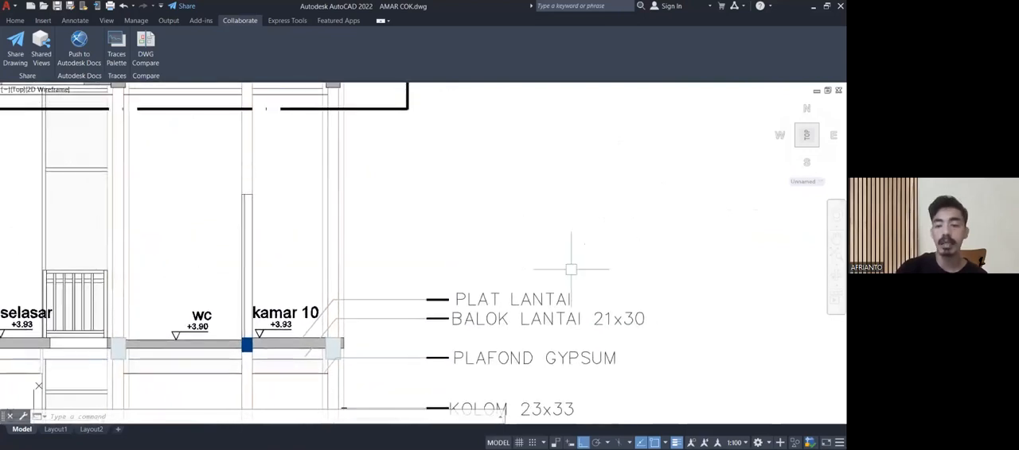
Inspect the floor slab edge and beam at the outer column beside kamar 10 in section A-A.
{"action": "scroll", "coordinate": [559, 257], "scroll_direction": "down", "scroll_amount": 2}
{"action": "mouse_move", "coordinate": [556, 254]}
{"action": "middle_mouse_down"}
{"action": "mouse_move", "coordinate": [541, 201]}
{"action": "mouse_move", "coordinate": [560, 141]}
{"action": "mouse_move", "coordinate": [558, 175]}
{"action": "middle_mouse_up"}
{"action": "scroll", "coordinate": [560, 141], "scroll_direction": "down", "scroll_amount": 2}
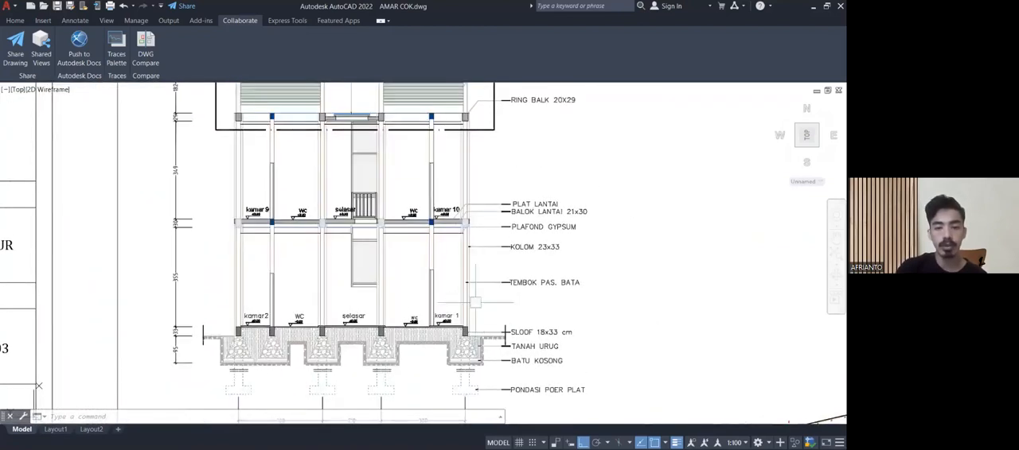
{"action": "middle_click_drag", "start_coordinate": [483, 255], "coordinate": [469, 280]}
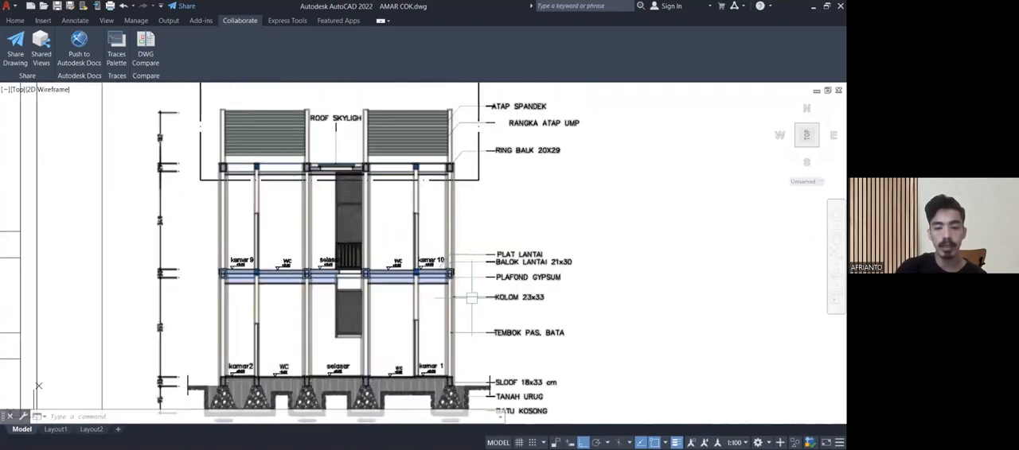
{"action": "scroll", "coordinate": [469, 279], "scroll_direction": "up", "scroll_amount": 3}
{"action": "scroll", "coordinate": [468, 278], "scroll_direction": "up", "scroll_amount": 2}
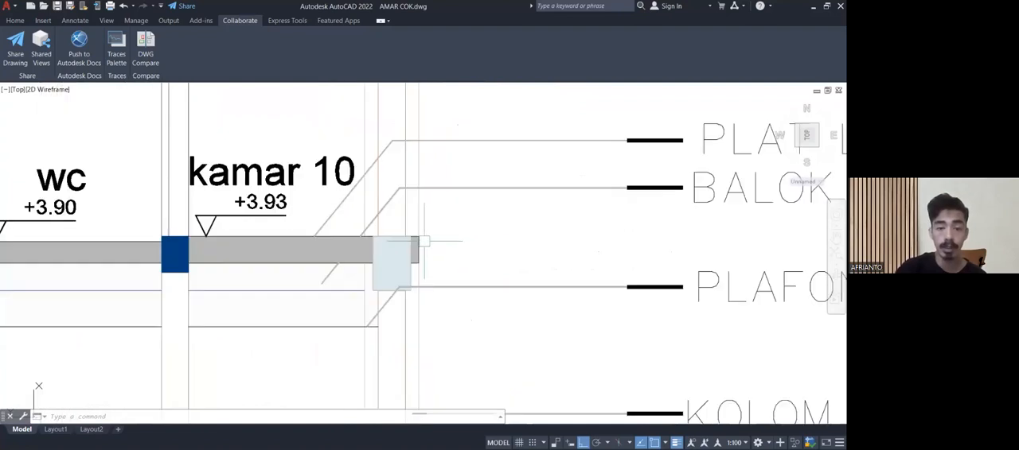
{"action": "left_click", "coordinate": [422, 241]}
{"action": "scroll", "coordinate": [448, 235], "scroll_direction": "down", "scroll_amount": 5}
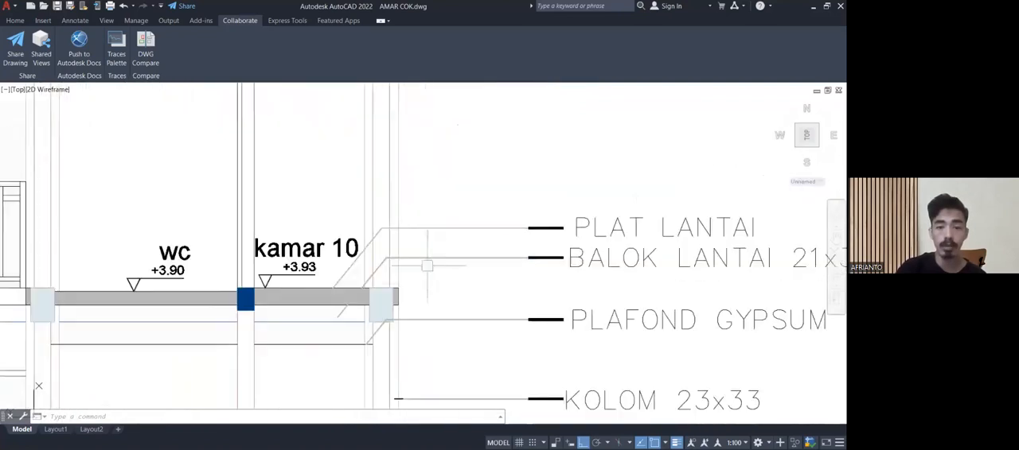
{"action": "scroll", "coordinate": [416, 235], "scroll_direction": "down", "scroll_amount": 2}
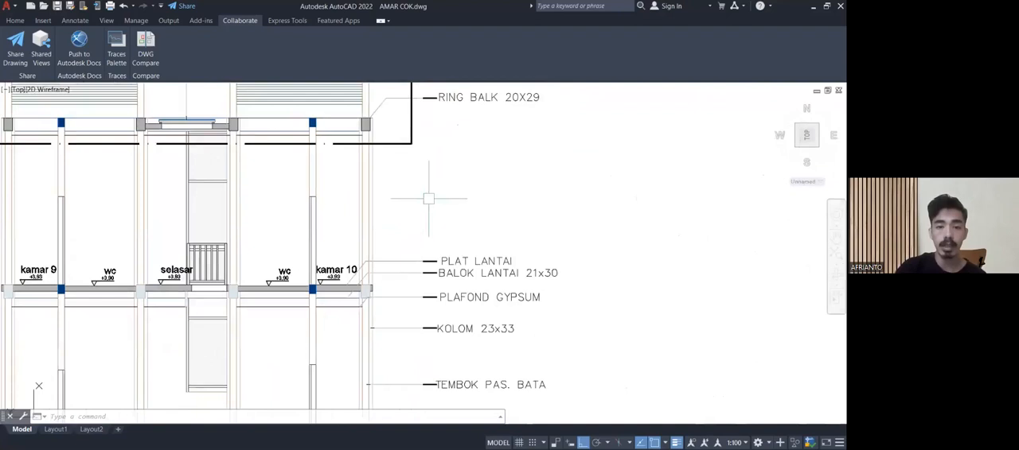
Examine the skylight between the two roof sections, including its supports and the adjoining ring beams.
{"action": "scroll", "coordinate": [414, 237], "scroll_direction": "down", "scroll_amount": 3}
{"action": "scroll", "coordinate": [330, 239], "scroll_direction": "up", "scroll_amount": 5}
{"action": "middle_click_drag", "start_coordinate": [318, 255], "coordinate": [329, 362]}
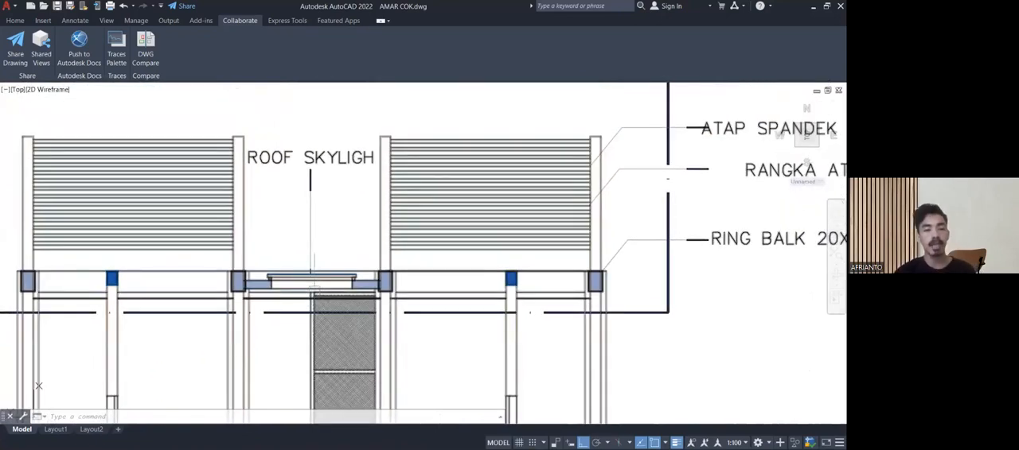
{"action": "mouse_move", "coordinate": [282, 342]}
{"action": "middle_mouse_down"}
{"action": "mouse_move", "coordinate": [400, 257]}
{"action": "mouse_move", "coordinate": [357, 305]}
{"action": "middle_mouse_up"}
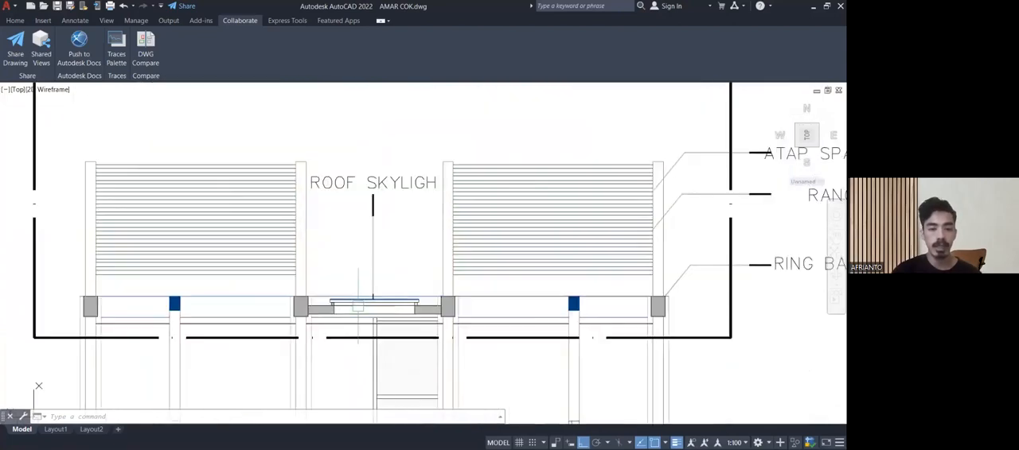
{"action": "scroll", "coordinate": [365, 303], "scroll_direction": "up", "scroll_amount": 6}
{"action": "scroll", "coordinate": [378, 295], "scroll_direction": "down", "scroll_amount": 4}
{"action": "middle_click_drag", "start_coordinate": [622, 175], "coordinate": [393, 308]}
{"action": "scroll", "coordinate": [393, 308], "scroll_direction": "down", "scroll_amount": 5}
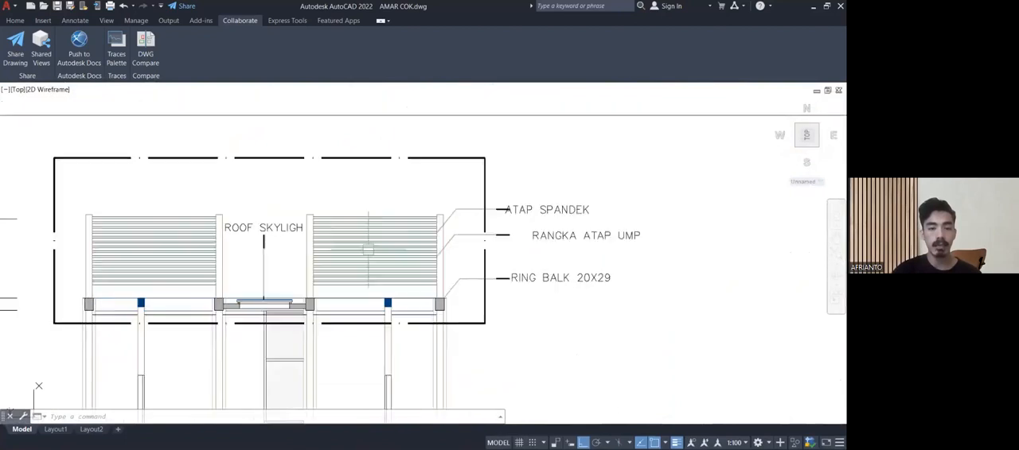
Read the roof covering, roof frame and ring beam labels again, then compare them with the whole section A-A.
{"action": "scroll", "coordinate": [351, 242], "scroll_direction": "down", "scroll_amount": 3}
{"action": "scroll", "coordinate": [351, 243], "scroll_direction": "up", "scroll_amount": 7}
{"action": "middle_click_drag", "start_coordinate": [406, 243], "coordinate": [209, 255]}
{"action": "scroll", "coordinate": [209, 255], "scroll_direction": "down", "scroll_amount": 3}
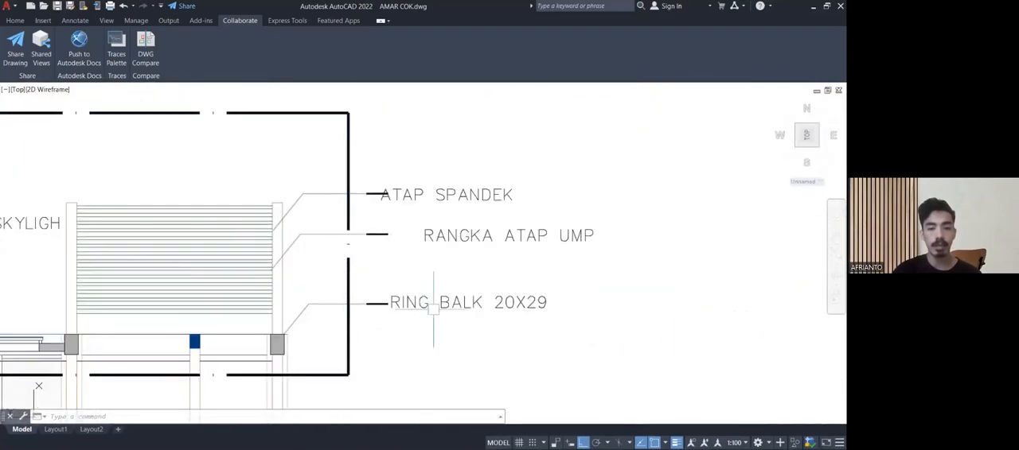
{"action": "middle_click_drag", "start_coordinate": [434, 317], "coordinate": [436, 214]}
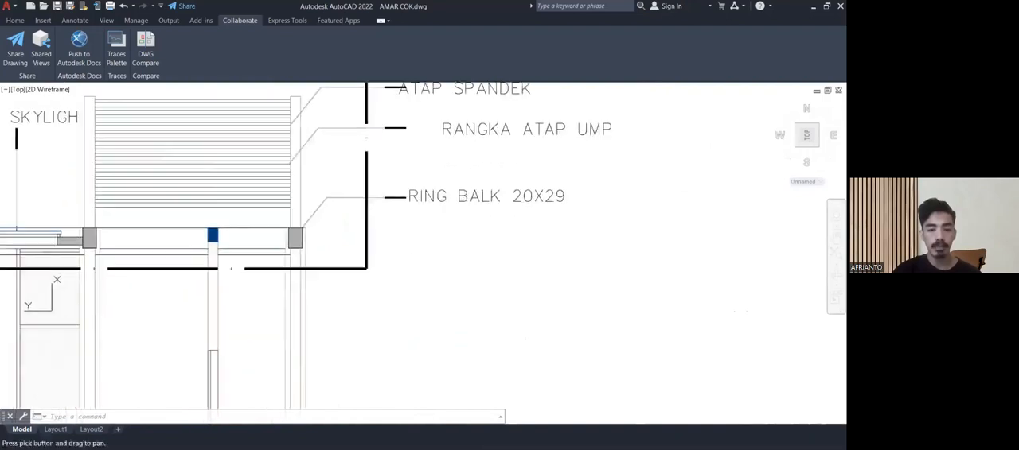
{"action": "scroll", "coordinate": [451, 230], "scroll_direction": "down", "scroll_amount": 6}
{"action": "scroll", "coordinate": [451, 230], "scroll_direction": "up", "scroll_amount": 6}
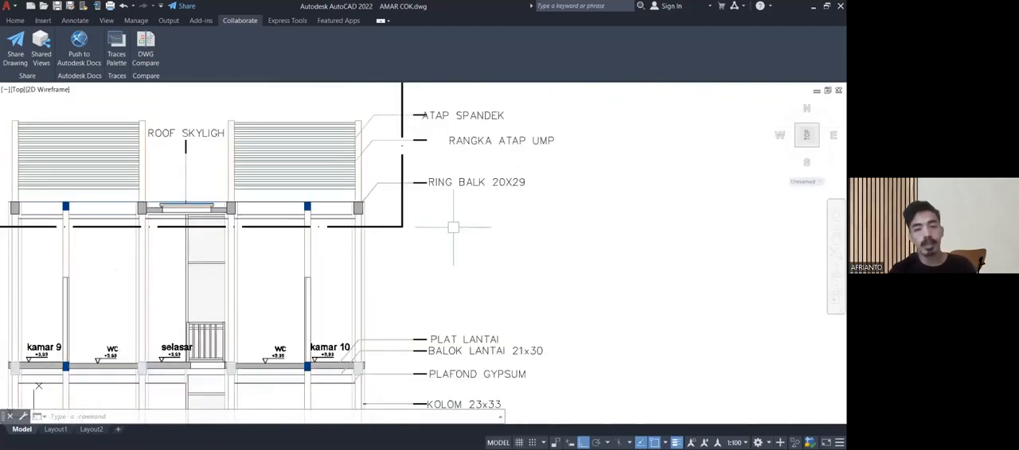
{"action": "scroll", "coordinate": [512, 192], "scroll_direction": "up", "scroll_amount": 4}
{"action": "scroll", "coordinate": [483, 185], "scroll_direction": "down", "scroll_amount": 4}
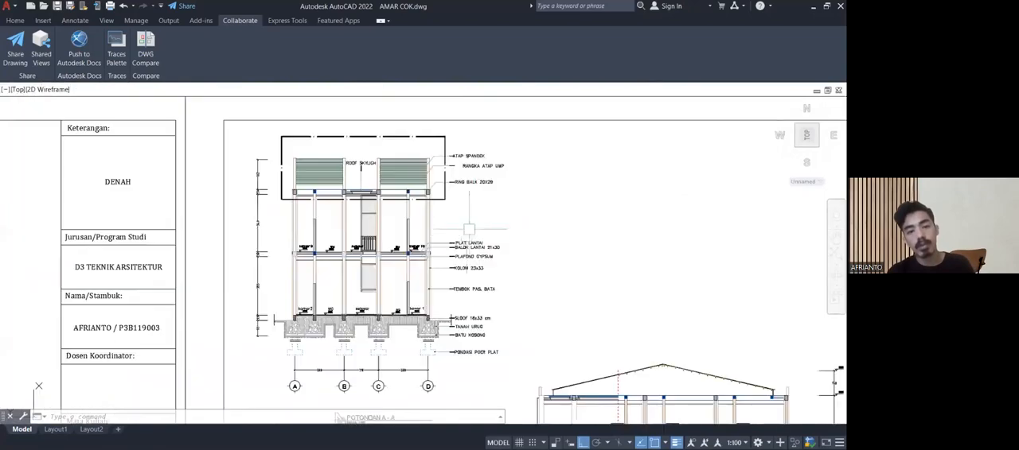
Compare the ground-floor level marks of the selasar and the adjacent WCs in section A-A.
{"action": "scroll", "coordinate": [437, 215], "scroll_direction": "up", "scroll_amount": 4}
{"action": "mouse_move", "coordinate": [398, 212]}
{"action": "middle_mouse_down"}
{"action": "mouse_move", "coordinate": [432, 266]}
{"action": "mouse_move", "coordinate": [431, 305]}
{"action": "mouse_move", "coordinate": [483, 264]}
{"action": "mouse_move", "coordinate": [490, 269]}
{"action": "middle_mouse_up"}
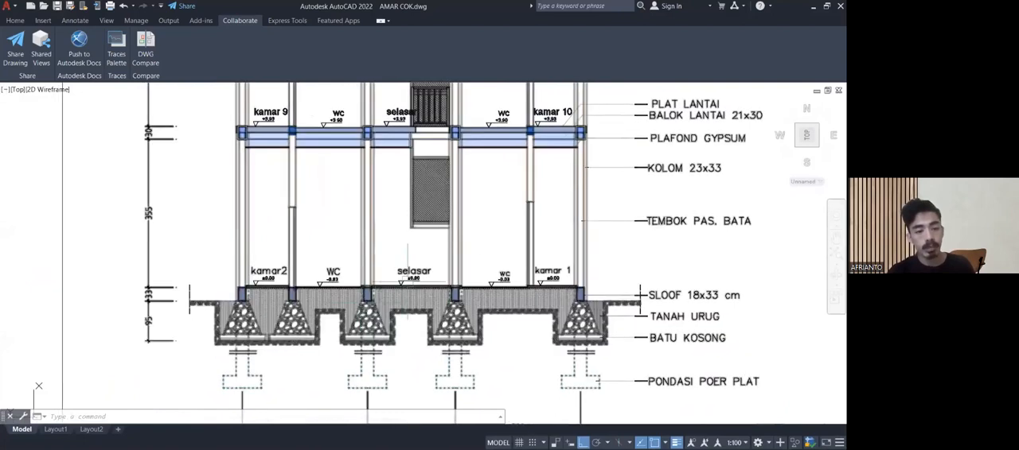
{"action": "scroll", "coordinate": [408, 280], "scroll_direction": "up", "scroll_amount": 5}
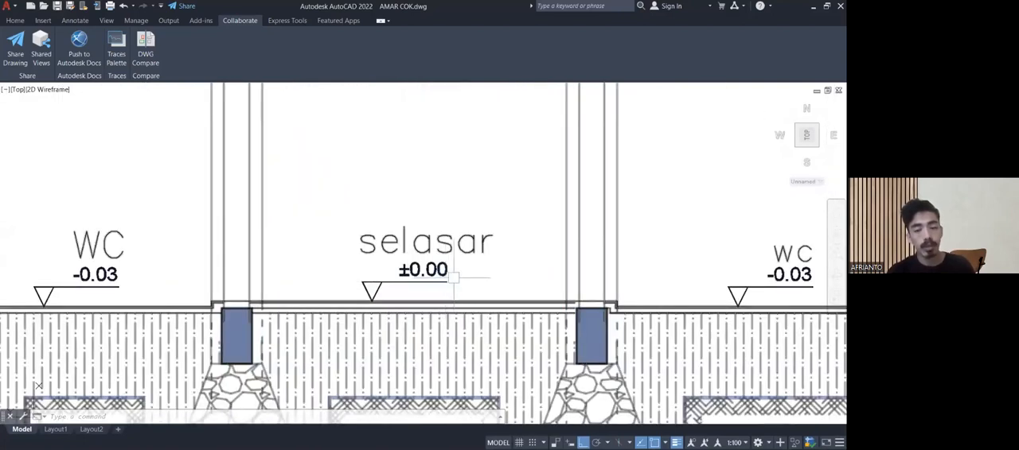
{"action": "scroll", "coordinate": [451, 282], "scroll_direction": "down", "scroll_amount": 5}
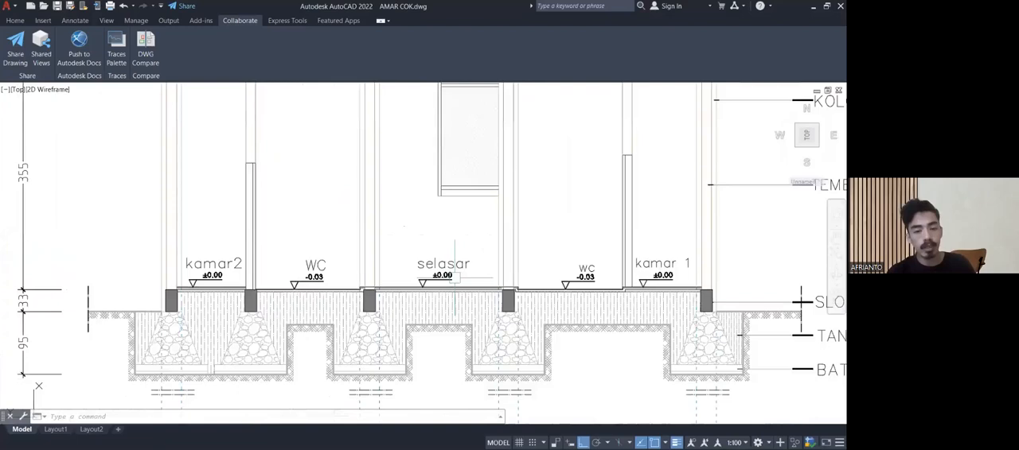
{"action": "mouse_move", "coordinate": [451, 285]}
{"action": "middle_mouse_down"}
{"action": "mouse_move", "coordinate": [419, 376]}
{"action": "mouse_move", "coordinate": [391, 328]}
{"action": "middle_mouse_up"}
{"action": "scroll", "coordinate": [398, 375], "scroll_direction": "up", "scroll_amount": 5}
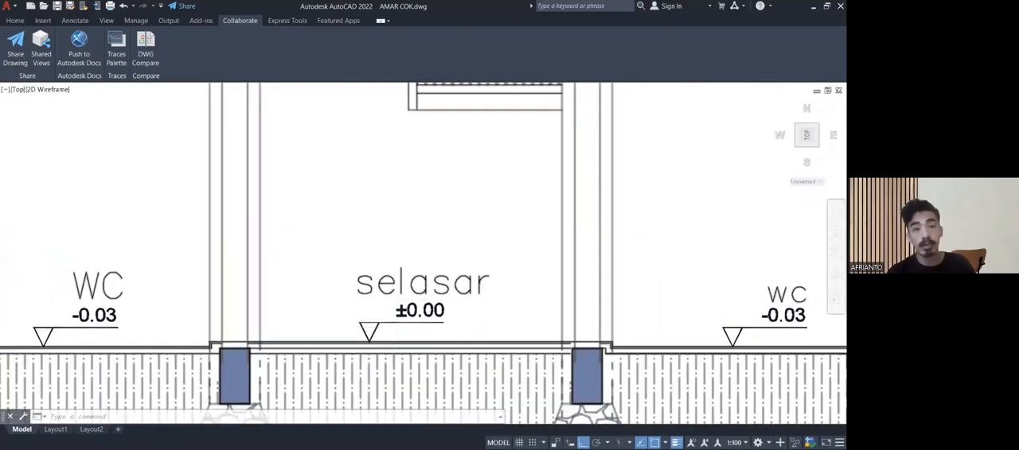
{"action": "scroll", "coordinate": [405, 286], "scroll_direction": "down", "scroll_amount": 6}
View both storeys of section A-A, then bring the longitudinal section on the POTONGAN sheet into view.
{"action": "scroll", "coordinate": [394, 208], "scroll_direction": "down", "scroll_amount": 2}
{"action": "middle_click_drag", "start_coordinate": [394, 208], "coordinate": [379, 372]}
{"action": "mouse_move", "coordinate": [371, 317]}
{"action": "middle_mouse_down"}
{"action": "mouse_move", "coordinate": [384, 382]}
{"action": "mouse_move", "coordinate": [380, 201]}
{"action": "middle_mouse_up"}
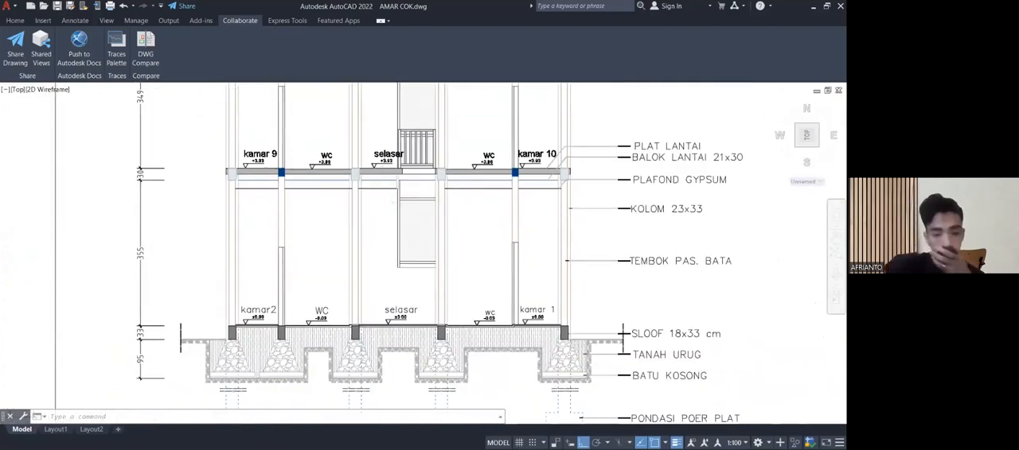
{"action": "scroll", "coordinate": [389, 211], "scroll_direction": "down", "scroll_amount": 6}
{"action": "middle_click_drag", "start_coordinate": [389, 218], "coordinate": [324, 163]}
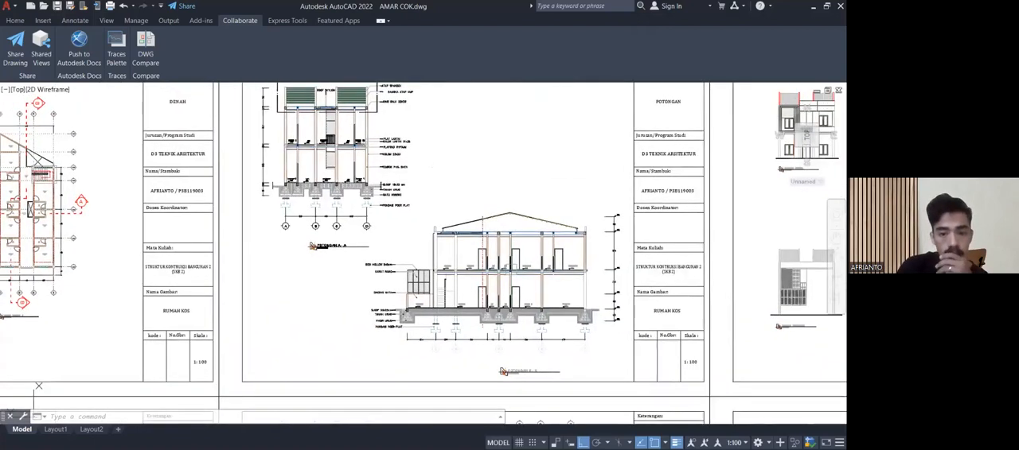
Examine section B-B from its foundations and floor levels up to the roof slope at the dashed red line.
{"action": "scroll", "coordinate": [515, 270], "scroll_direction": "up", "scroll_amount": 2}
{"action": "middle_click_drag", "start_coordinate": [516, 271], "coordinate": [468, 190]}
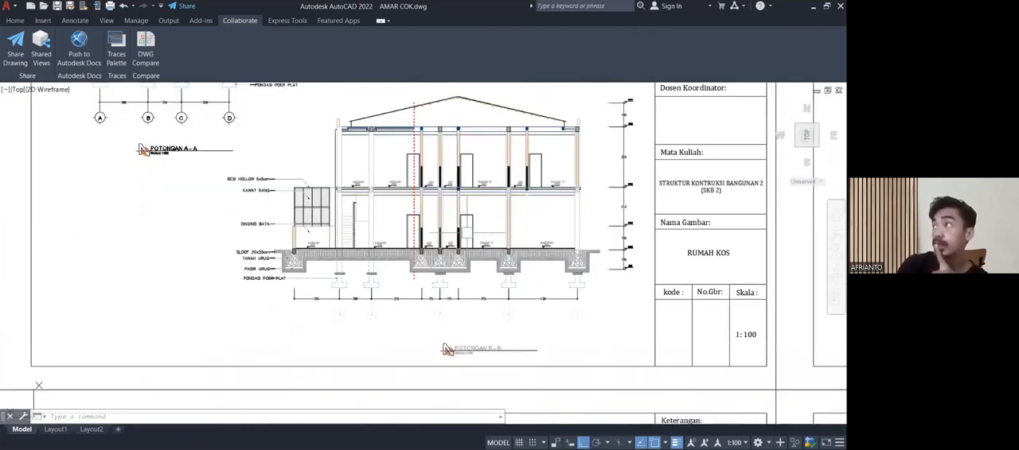
{"action": "scroll", "coordinate": [477, 335], "scroll_direction": "up", "scroll_amount": 2}
{"action": "middle_click_drag", "start_coordinate": [491, 300], "coordinate": [482, 379]}
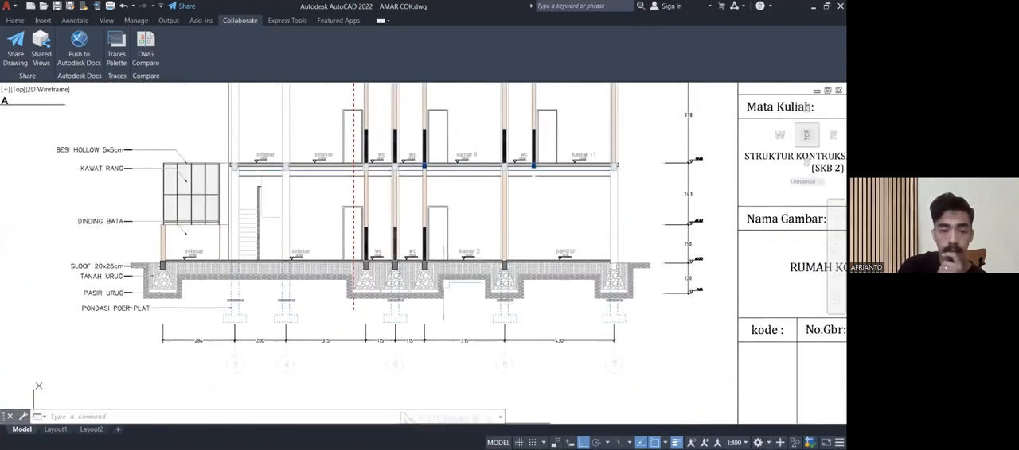
{"action": "scroll", "coordinate": [387, 163], "scroll_direction": "down", "scroll_amount": 5}
{"action": "scroll", "coordinate": [383, 164], "scroll_direction": "up", "scroll_amount": 11}
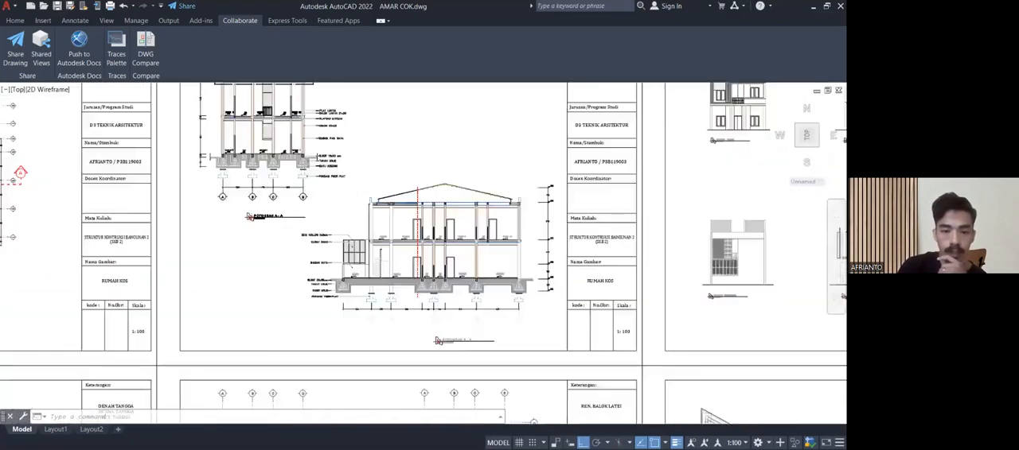
{"action": "scroll", "coordinate": [382, 164], "scroll_direction": "up", "scroll_amount": 2}
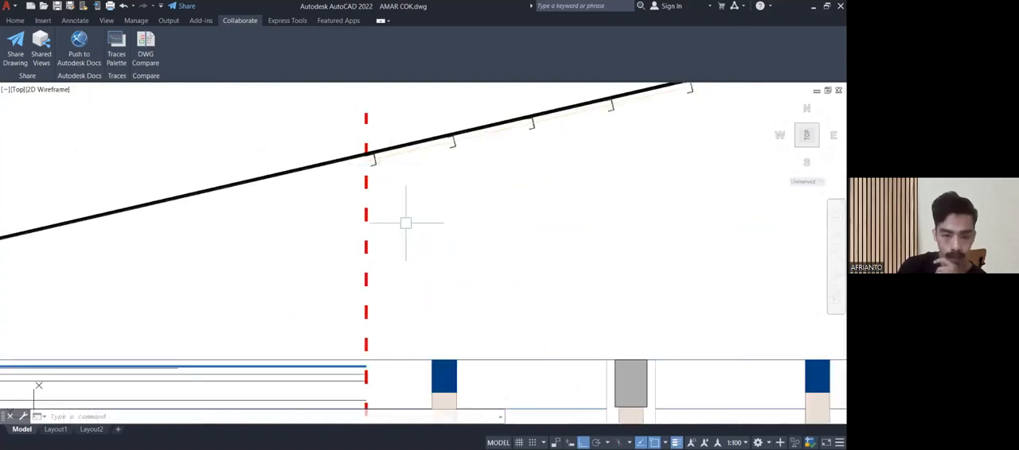
{"action": "scroll", "coordinate": [405, 222], "scroll_direction": "down", "scroll_amount": 7}
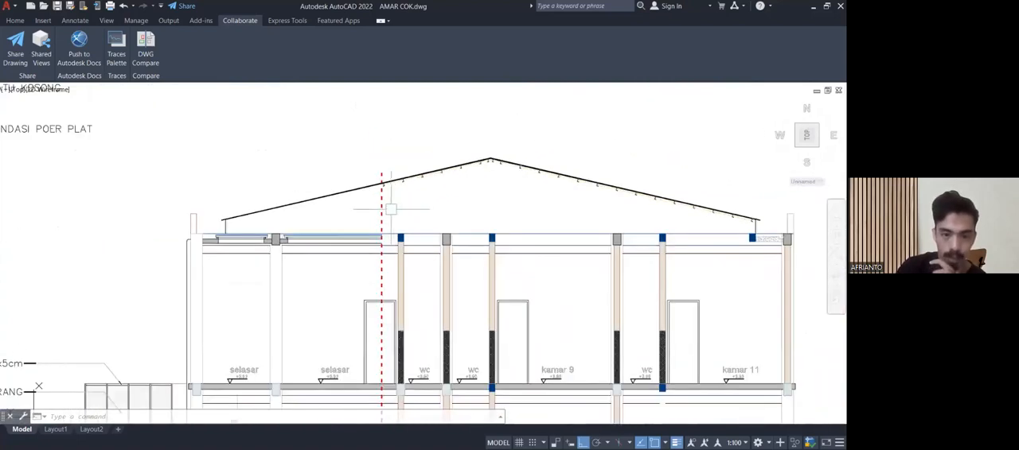
{"action": "scroll", "coordinate": [395, 215], "scroll_direction": "down", "scroll_amount": 8}
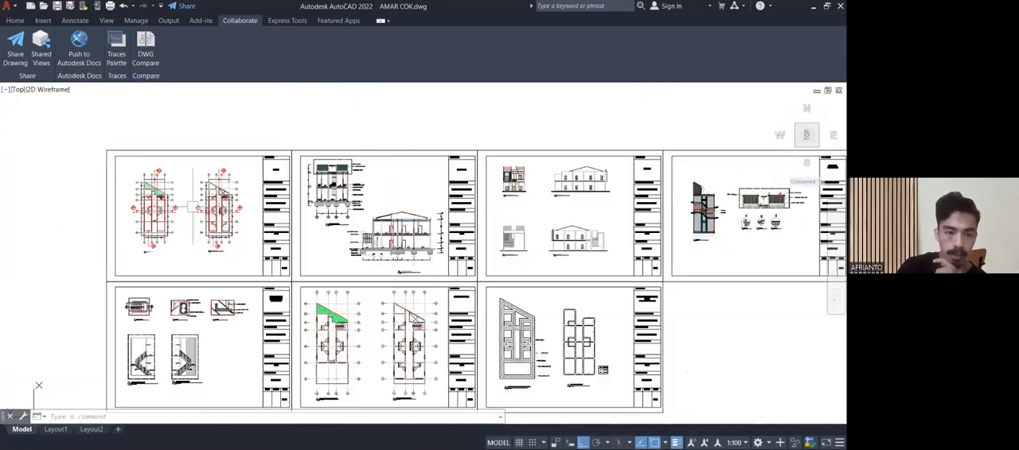
Check the section cut lines on both floor plans, then return to section B-B on the POTONGAN sheet.
{"action": "scroll", "coordinate": [157, 211], "scroll_direction": "up", "scroll_amount": 11}
{"action": "middle_click_drag", "start_coordinate": [144, 214], "coordinate": [177, 227]}
{"action": "scroll", "coordinate": [159, 151], "scroll_direction": "down", "scroll_amount": 2}
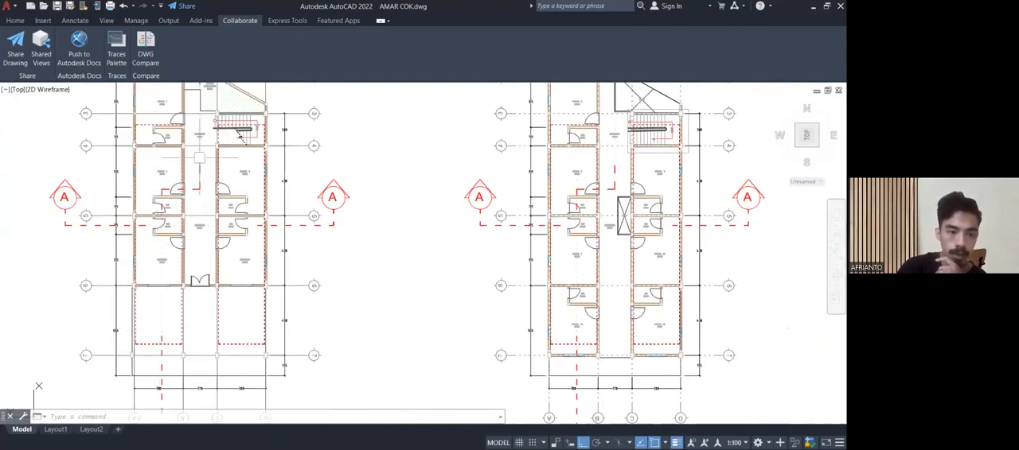
{"action": "scroll", "coordinate": [200, 151], "scroll_direction": "down", "scroll_amount": 5}
{"action": "middle_click_drag", "start_coordinate": [426, 177], "coordinate": [59, 178]}
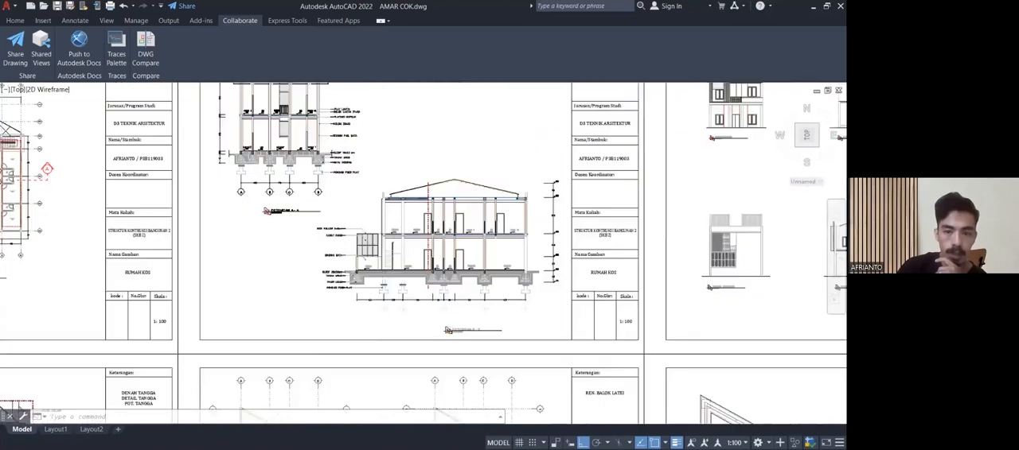
Examine the roof covering and purlins of section B-B between the dashed red line and the ridge.
{"action": "scroll", "coordinate": [408, 169], "scroll_direction": "up", "scroll_amount": 6}
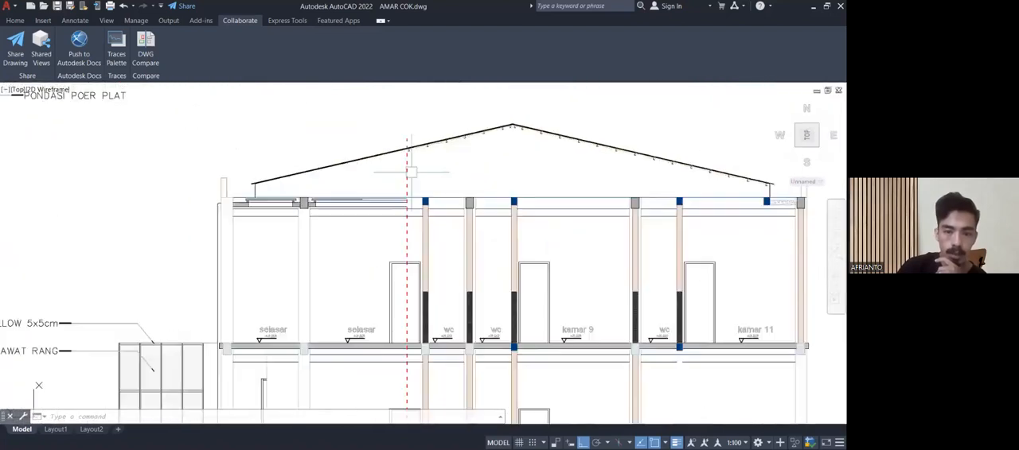
{"action": "scroll", "coordinate": [408, 167], "scroll_direction": "up", "scroll_amount": 4}
{"action": "scroll", "coordinate": [407, 163], "scroll_direction": "down", "scroll_amount": 2}
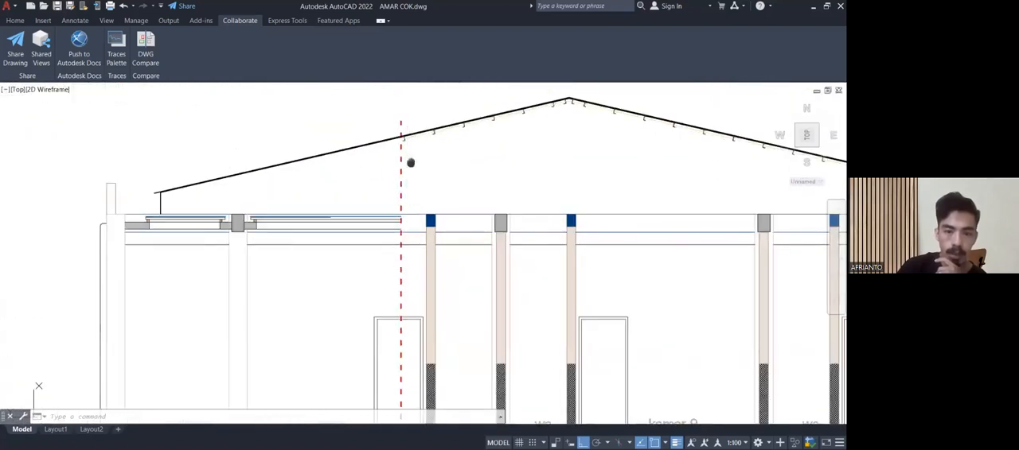
{"action": "middle_click_drag", "start_coordinate": [410, 163], "coordinate": [416, 238]}
{"action": "scroll", "coordinate": [462, 220], "scroll_direction": "up", "scroll_amount": 4}
{"action": "mouse_move", "coordinate": [461, 220]}
{"action": "middle_mouse_down"}
{"action": "mouse_move", "coordinate": [475, 220]}
{"action": "mouse_move", "coordinate": [226, 247]}
{"action": "middle_mouse_up"}
{"action": "middle_click_drag", "start_coordinate": [342, 222], "coordinate": [448, 207]}
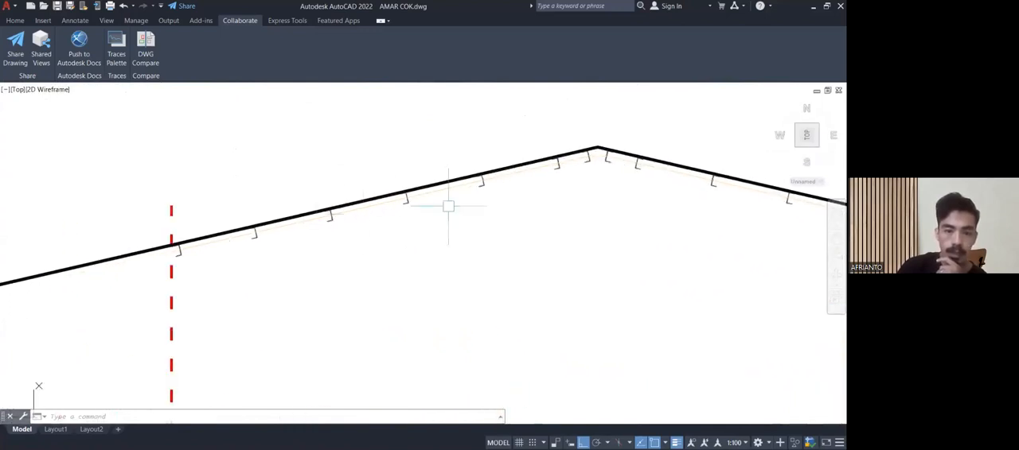
{"action": "scroll", "coordinate": [273, 227], "scroll_direction": "up", "scroll_amount": 5}
{"action": "scroll", "coordinate": [291, 248], "scroll_direction": "up", "scroll_amount": 3}
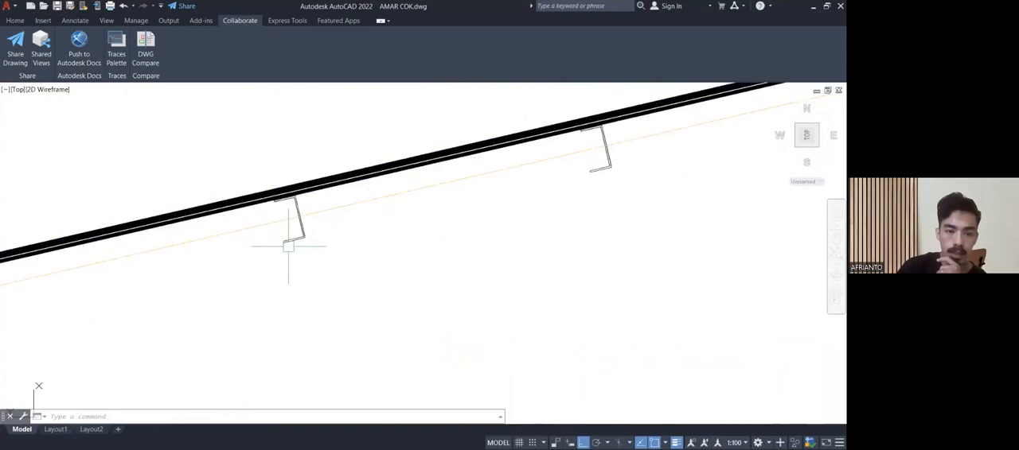
{"action": "scroll", "coordinate": [257, 237], "scroll_direction": "down", "scroll_amount": 3}
{"action": "middle_click_drag", "start_coordinate": [257, 237], "coordinate": [351, 218]}
{"action": "middle_click_drag", "start_coordinate": [213, 232], "coordinate": [234, 243]}
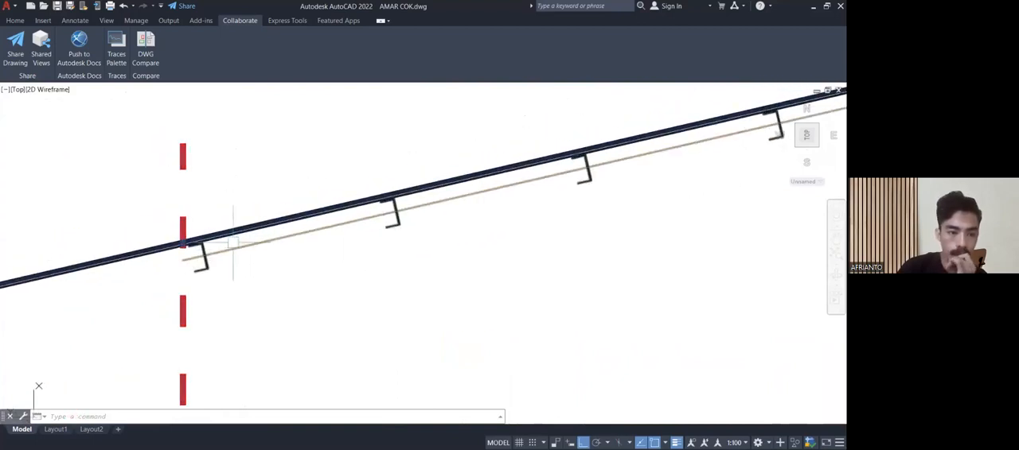
{"action": "scroll", "coordinate": [204, 256], "scroll_direction": "up", "scroll_amount": 2}
{"action": "scroll", "coordinate": [203, 255], "scroll_direction": "down", "scroll_amount": 5}
{"action": "mouse_move", "coordinate": [189, 219]}
{"action": "middle_mouse_down"}
{"action": "mouse_move", "coordinate": [373, 425]}
{"action": "mouse_move", "coordinate": [267, 275]}
{"action": "middle_mouse_up"}
Read the ATAP SPANDEK, RANGKA ATAP UMP and RING BALK 20X29 labels beside the roof of section A-A.
{"action": "scroll", "coordinate": [237, 247], "scroll_direction": "down", "scroll_amount": 6}
{"action": "scroll", "coordinate": [204, 207], "scroll_direction": "up", "scroll_amount": 8}
{"action": "middle_click_drag", "start_coordinate": [148, 177], "coordinate": [170, 199]}
{"action": "scroll", "coordinate": [159, 191], "scroll_direction": "up", "scroll_amount": 4}
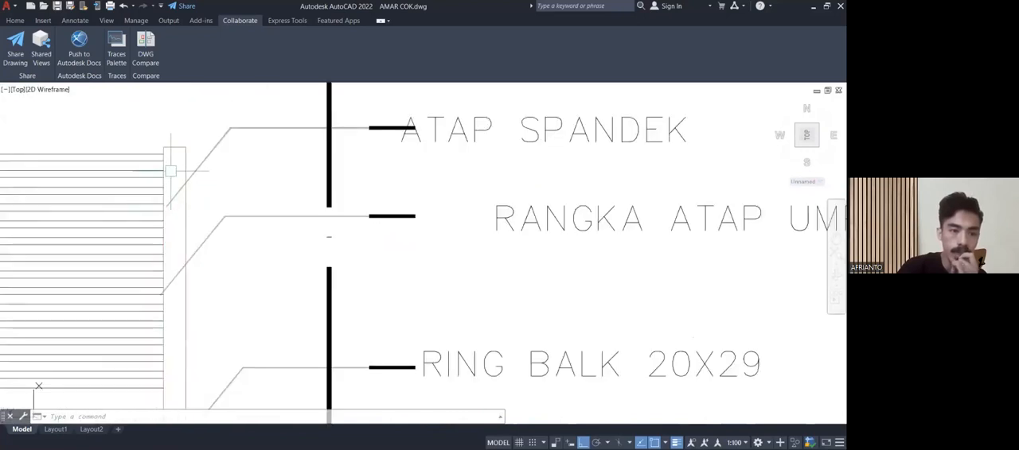
{"action": "scroll", "coordinate": [172, 170], "scroll_direction": "up", "scroll_amount": 2}
{"action": "scroll", "coordinate": [191, 169], "scroll_direction": "down", "scroll_amount": 6}
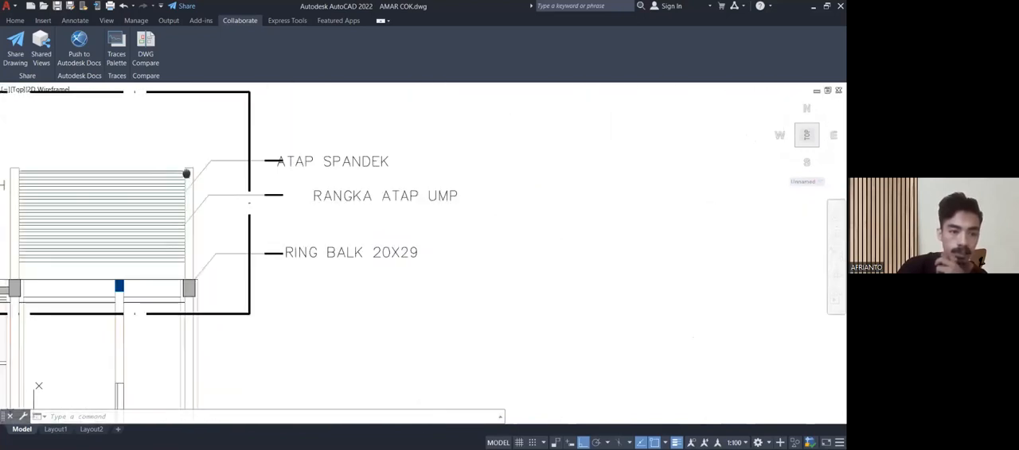
{"action": "middle_click_drag", "start_coordinate": [187, 174], "coordinate": [248, 201]}
{"action": "scroll", "coordinate": [249, 201], "scroll_direction": "up", "scroll_amount": 2}
{"action": "scroll", "coordinate": [249, 202], "scroll_direction": "down", "scroll_amount": 10}
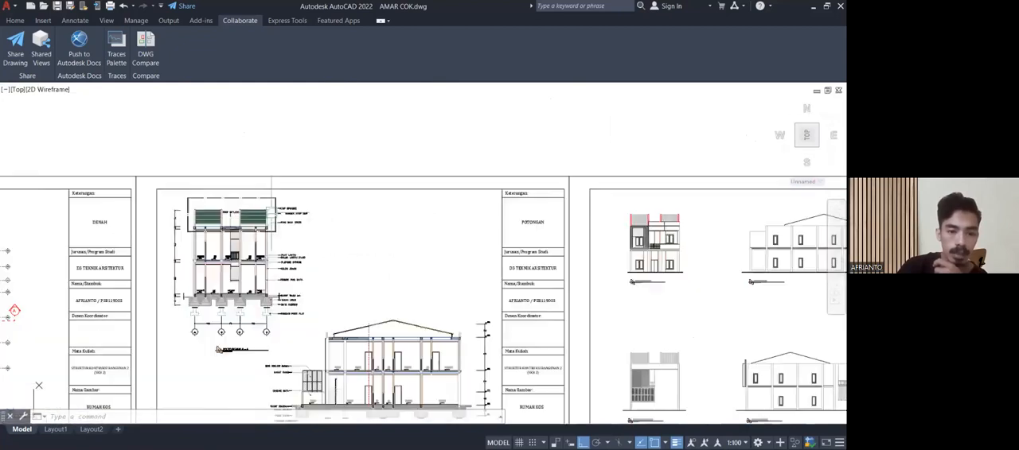
{"action": "scroll", "coordinate": [275, 203], "scroll_direction": "up", "scroll_amount": 8}
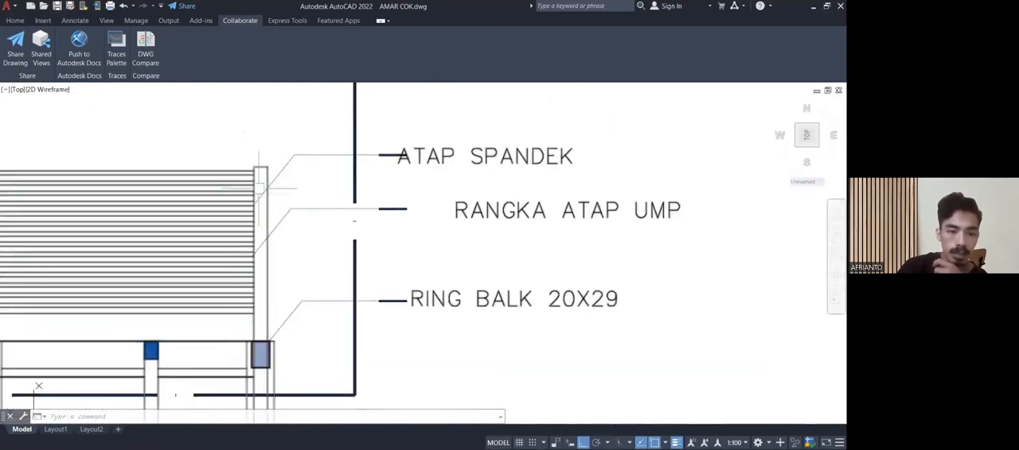
{"action": "scroll", "coordinate": [274, 202], "scroll_direction": "down", "scroll_amount": 1}
Bring the roof of section B-B back into view and inspect the purlins beside the dashed red line.
{"action": "scroll", "coordinate": [275, 203], "scroll_direction": "down", "scroll_amount": 8}
{"action": "middle_click_drag", "start_coordinate": [377, 289], "coordinate": [258, 139]}
{"action": "scroll", "coordinate": [270, 159], "scroll_direction": "down", "scroll_amount": 2}
{"action": "scroll", "coordinate": [323, 273], "scroll_direction": "up", "scroll_amount": 8}
{"action": "middle_click_drag", "start_coordinate": [282, 303], "coordinate": [222, 300]}
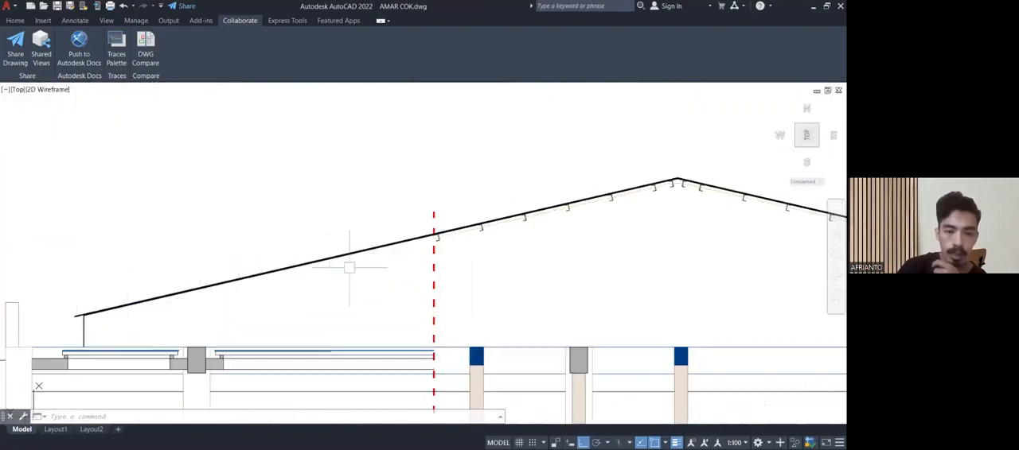
{"action": "left_click", "coordinate": [674, 183]}
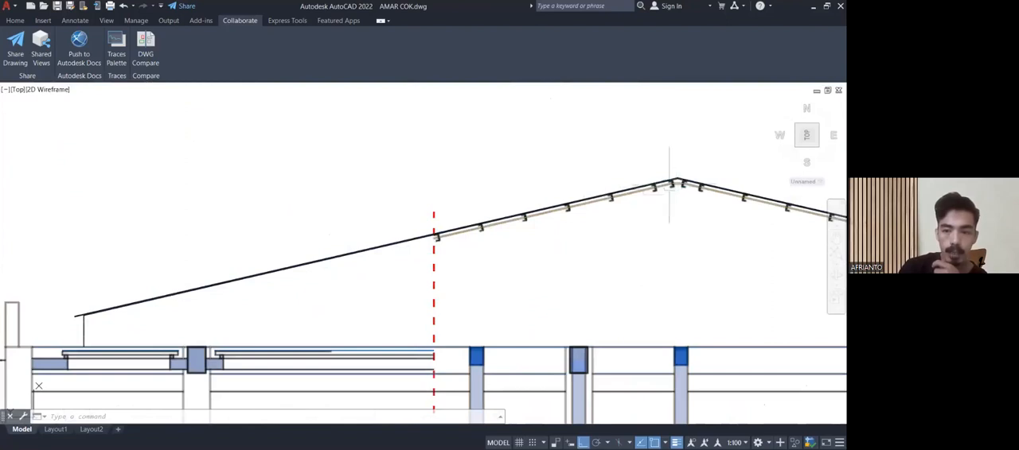
{"action": "scroll", "coordinate": [522, 223], "scroll_direction": "up", "scroll_amount": 5}
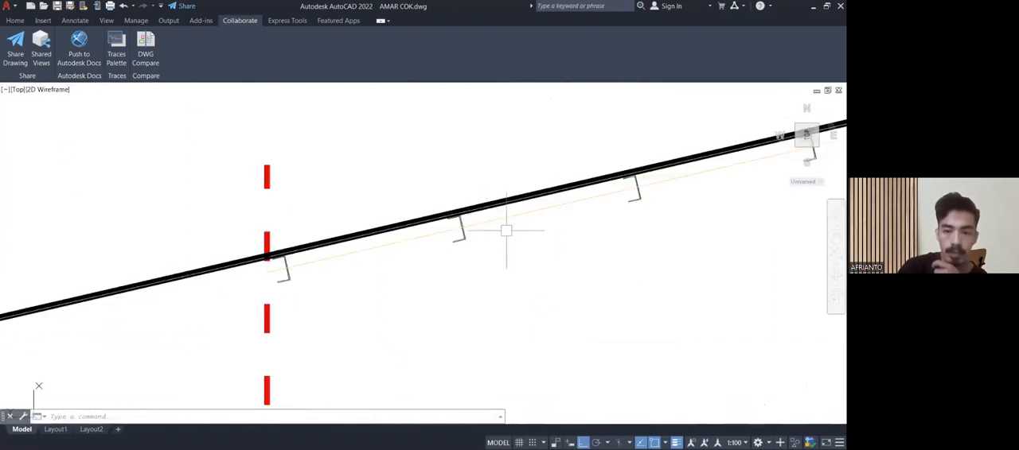
{"action": "middle_click_drag", "start_coordinate": [506, 230], "coordinate": [326, 253]}
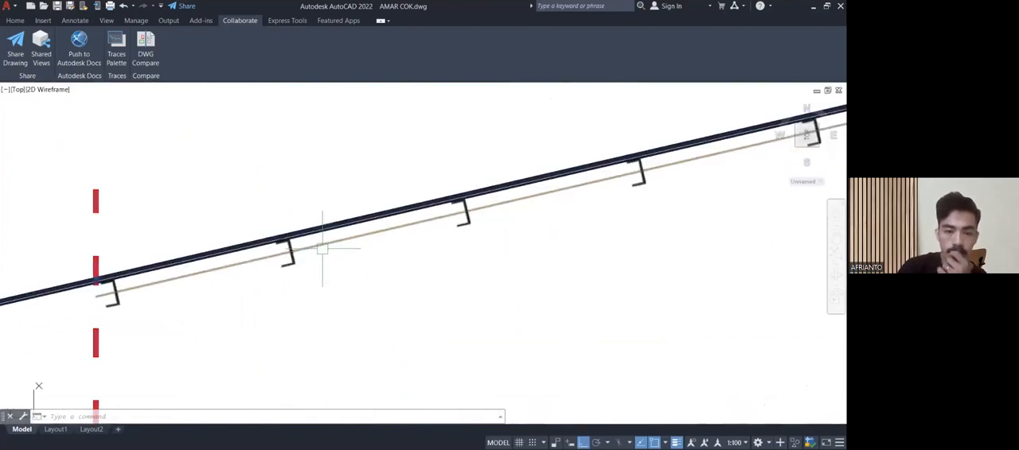
{"action": "middle_click_drag", "start_coordinate": [343, 269], "coordinate": [326, 268]}
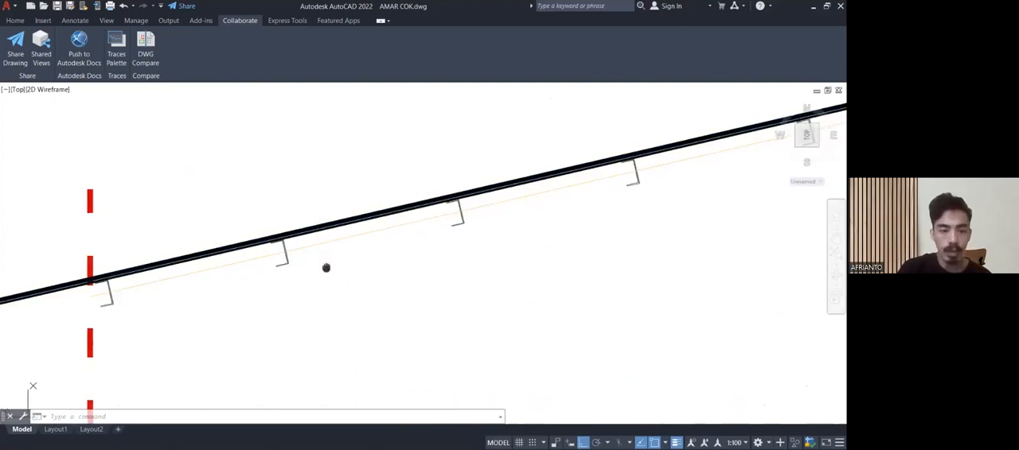
Follow the purlins up the roof slope of section B-B and inspect their arrangement on both sides of the ridge.
{"action": "scroll", "coordinate": [326, 267], "scroll_direction": "up", "scroll_amount": 5}
{"action": "scroll", "coordinate": [289, 257], "scroll_direction": "down", "scroll_amount": 5}
{"action": "middle_click_drag", "start_coordinate": [413, 271], "coordinate": [318, 259]}
{"action": "scroll", "coordinate": [323, 256], "scroll_direction": "down", "scroll_amount": 2}
{"action": "middle_click_drag", "start_coordinate": [437, 237], "coordinate": [256, 255]}
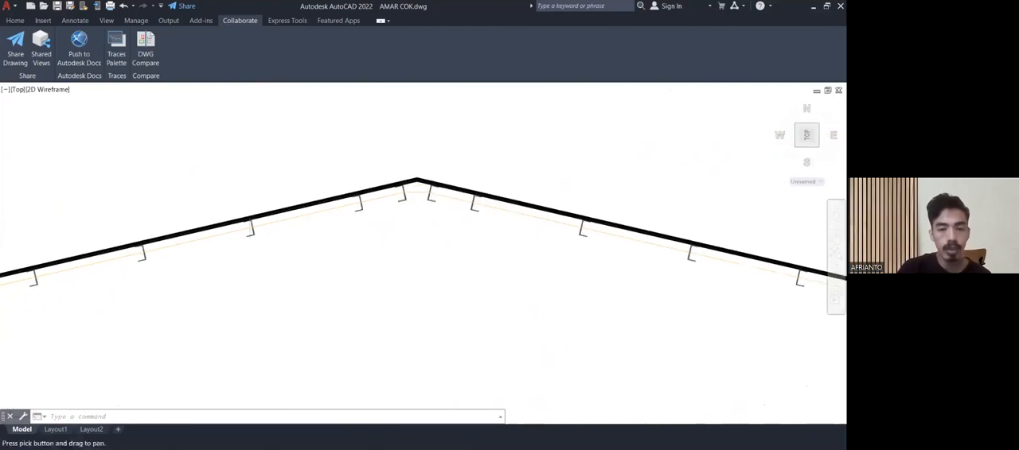
{"action": "scroll", "coordinate": [398, 195], "scroll_direction": "down", "scroll_amount": 2}
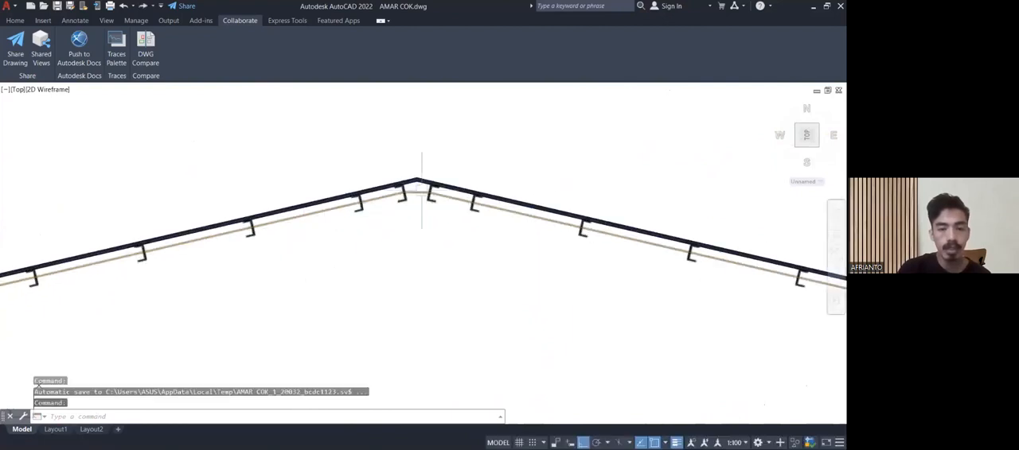
{"action": "scroll", "coordinate": [421, 193], "scroll_direction": "up", "scroll_amount": 3}
{"action": "scroll", "coordinate": [418, 195], "scroll_direction": "down", "scroll_amount": 5}
{"action": "scroll", "coordinate": [420, 188], "scroll_direction": "down", "scroll_amount": 2}
{"action": "scroll", "coordinate": [451, 237], "scroll_direction": "down", "scroll_amount": 2}
{"action": "middle_click_drag", "start_coordinate": [450, 237], "coordinate": [449, 199]}
Examine the blue-topped flat covers below the eaves in section B-B and their supports on either side of the ring beam.
{"action": "scroll", "coordinate": [211, 237], "scroll_direction": "up", "scroll_amount": 8}
{"action": "middle_click_drag", "start_coordinate": [209, 234], "coordinate": [244, 288]}
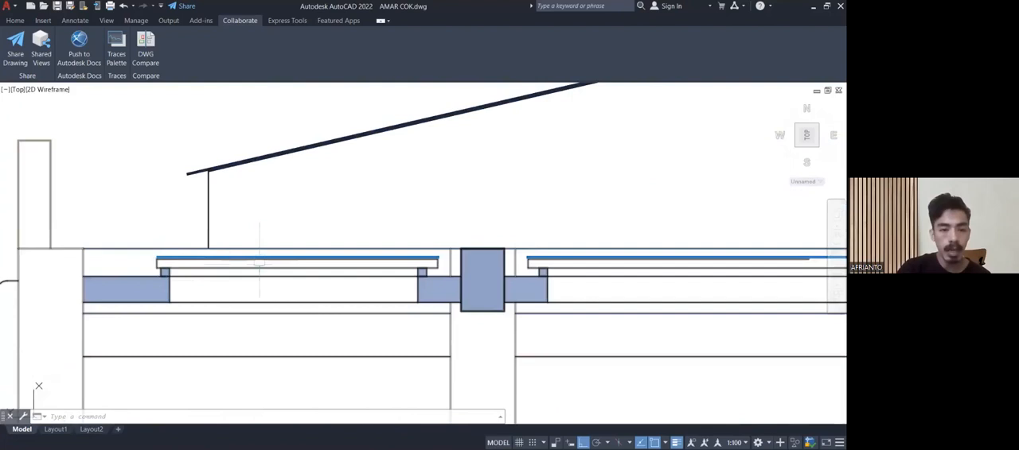
{"action": "scroll", "coordinate": [167, 288], "scroll_direction": "down", "scroll_amount": 4}
{"action": "scroll", "coordinate": [337, 288], "scroll_direction": "up", "scroll_amount": 4}
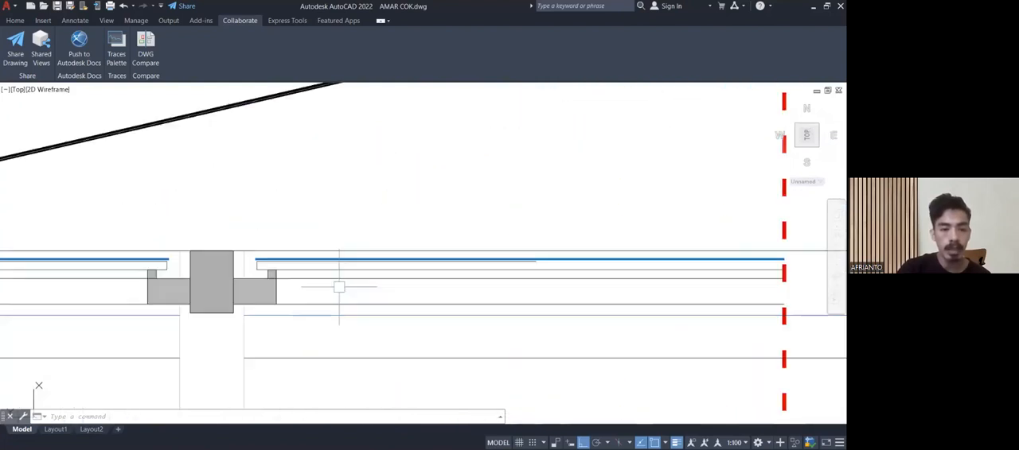
{"action": "middle_click_drag", "start_coordinate": [293, 269], "coordinate": [409, 301]}
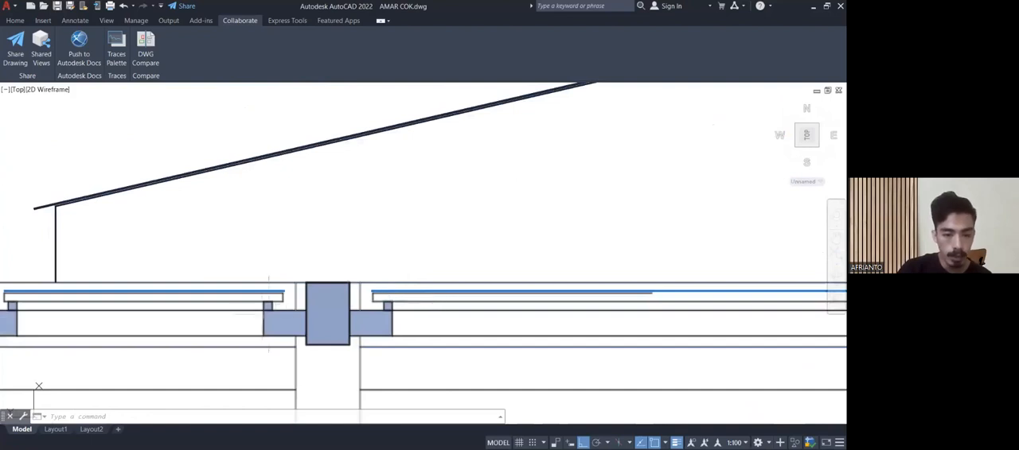
{"action": "scroll", "coordinate": [287, 323], "scroll_direction": "up", "scroll_amount": 2}
{"action": "middle_click_drag", "start_coordinate": [323, 308], "coordinate": [390, 270]}
{"action": "scroll", "coordinate": [389, 269], "scroll_direction": "down", "scroll_amount": 2}
Review both floor plans again, including the rooms around the selasar, the WCs and the stairs.
{"action": "scroll", "coordinate": [391, 225], "scroll_direction": "down", "scroll_amount": 6}
{"action": "mouse_move", "coordinate": [344, 221]}
{"action": "middle_mouse_down"}
{"action": "mouse_move", "coordinate": [352, 249]}
{"action": "mouse_move", "coordinate": [382, 269]}
{"action": "mouse_move", "coordinate": [482, 263]}
{"action": "middle_mouse_up"}
{"action": "scroll", "coordinate": [481, 263], "scroll_direction": "down", "scroll_amount": 4}
{"action": "scroll", "coordinate": [196, 269], "scroll_direction": "up", "scroll_amount": 4}
{"action": "scroll", "coordinate": [203, 267], "scroll_direction": "up", "scroll_amount": 8}
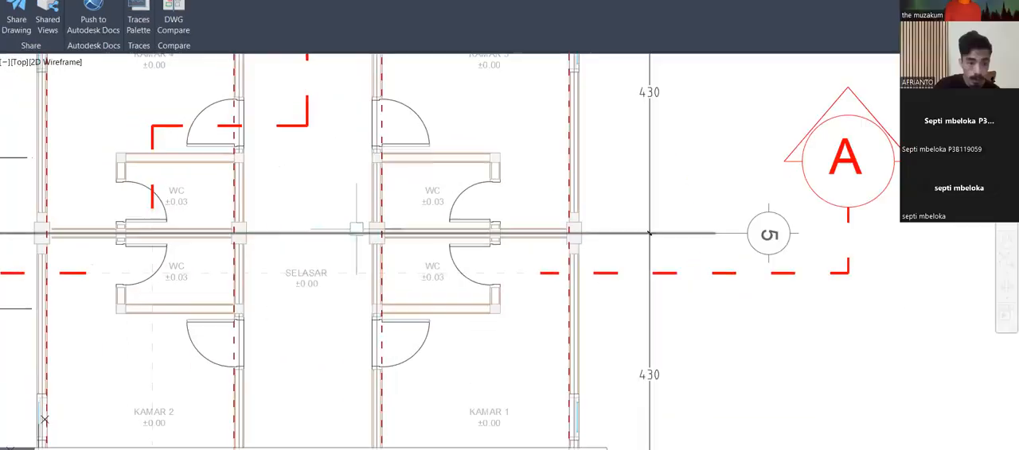
{"action": "middle_click_drag", "start_coordinate": [357, 229], "coordinate": [305, 404]}
{"action": "scroll", "coordinate": [351, 147], "scroll_direction": "down", "scroll_amount": 6}
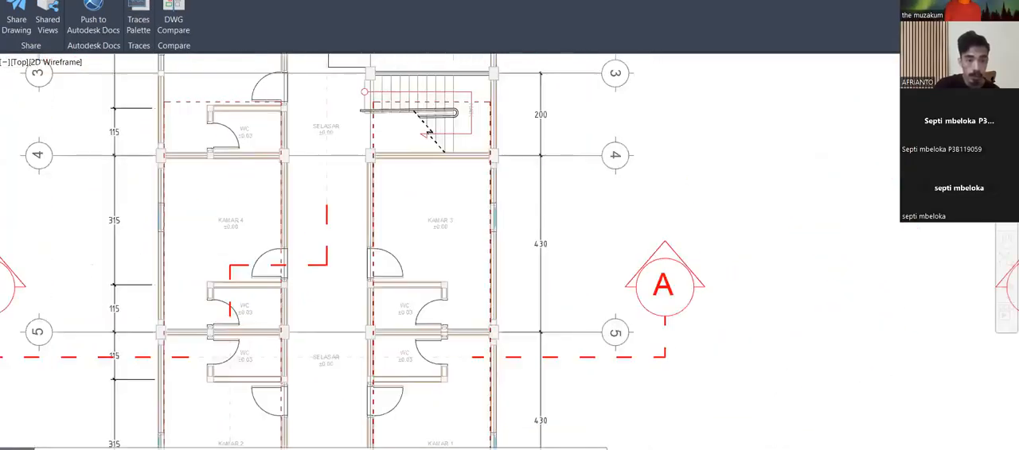
Return to section B-B and inspect the grey ring beam with the side ledges carrying the adjoining flat covers.
{"action": "middle_click_drag", "start_coordinate": [478, 209], "coordinate": [167, 211]}
{"action": "middle_click_drag", "start_coordinate": [678, 208], "coordinate": [181, 217]}
{"action": "mouse_move", "coordinate": [555, 193]}
{"action": "middle_mouse_down"}
{"action": "mouse_move", "coordinate": [439, 251]}
{"action": "mouse_move", "coordinate": [296, 304]}
{"action": "mouse_move", "coordinate": [281, 354]}
{"action": "middle_mouse_up"}
{"action": "scroll", "coordinate": [380, 259], "scroll_direction": "up", "scroll_amount": 6}
{"action": "mouse_move", "coordinate": [366, 227]}
{"action": "middle_mouse_down"}
{"action": "mouse_move", "coordinate": [316, 447]}
{"action": "mouse_move", "coordinate": [345, 337]}
{"action": "mouse_move", "coordinate": [341, 345]}
{"action": "mouse_move", "coordinate": [371, 153]}
{"action": "middle_mouse_up"}
{"action": "scroll", "coordinate": [341, 345], "scroll_direction": "down", "scroll_amount": 8}
{"action": "mouse_move", "coordinate": [518, 302]}
{"action": "middle_mouse_down"}
{"action": "mouse_move", "coordinate": [518, 264]}
{"action": "mouse_move", "coordinate": [336, 232]}
{"action": "middle_mouse_up"}
{"action": "scroll", "coordinate": [548, 264], "scroll_direction": "up", "scroll_amount": 9}
{"action": "scroll", "coordinate": [413, 268], "scroll_direction": "up", "scroll_amount": 6}
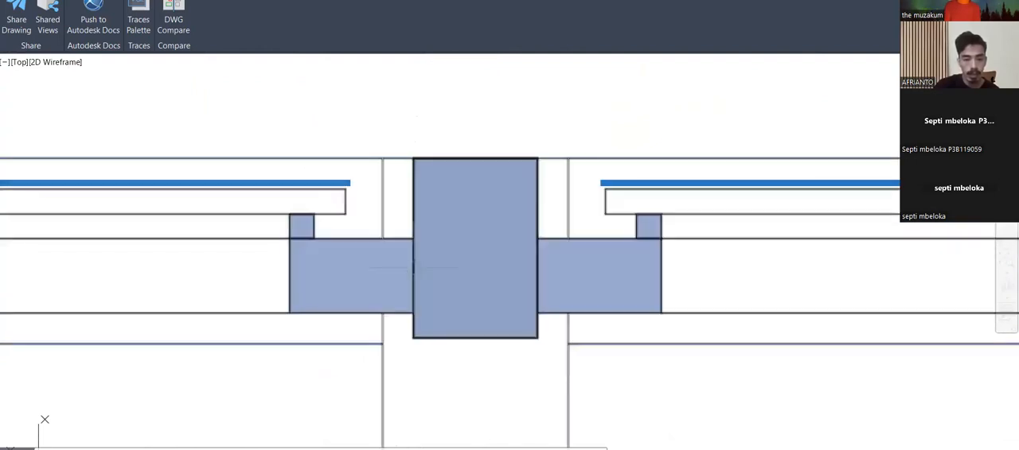
{"action": "left_click", "coordinate": [323, 273]}
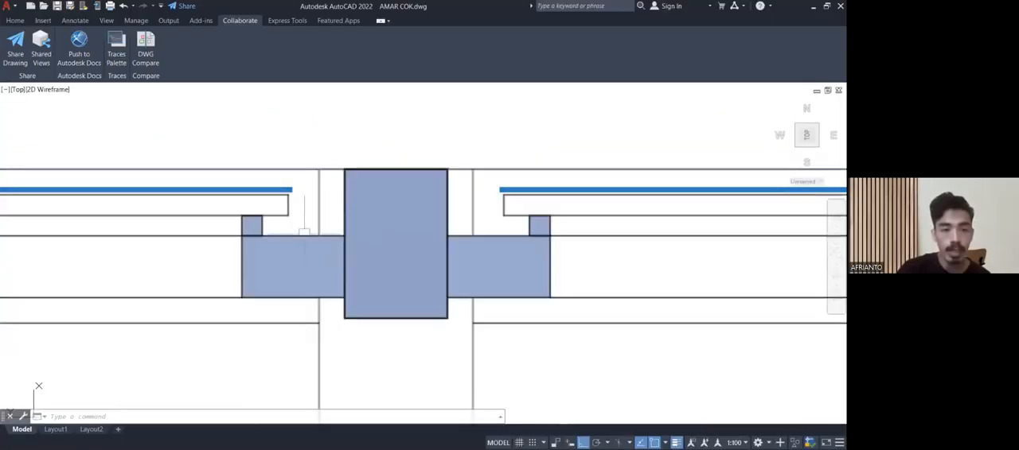
Inspect both ends of the flat cover beneath the eaves and compare it with the neighbouring cover and roof slope.
{"action": "scroll", "coordinate": [303, 232], "scroll_direction": "down", "scroll_amount": 5}
{"action": "scroll", "coordinate": [272, 156], "scroll_direction": "up", "scroll_amount": 8}
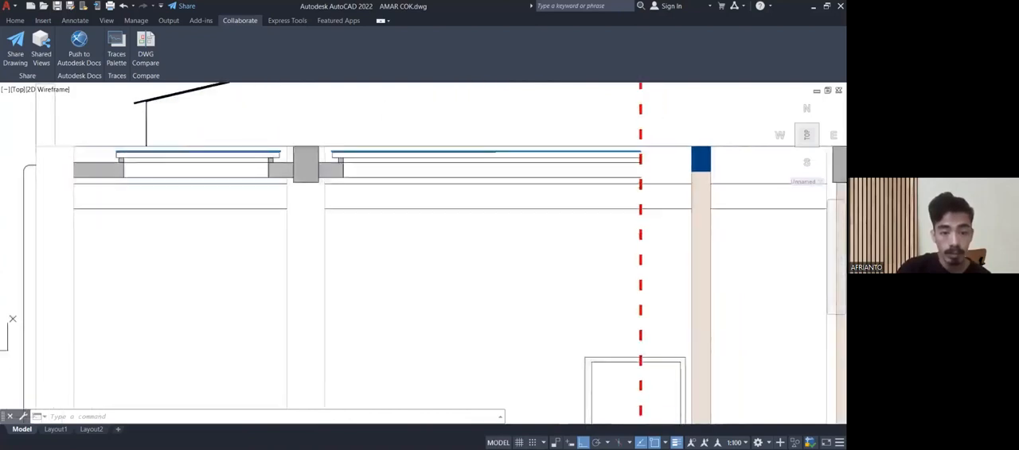
{"action": "scroll", "coordinate": [273, 156], "scroll_direction": "down", "scroll_amount": 5}
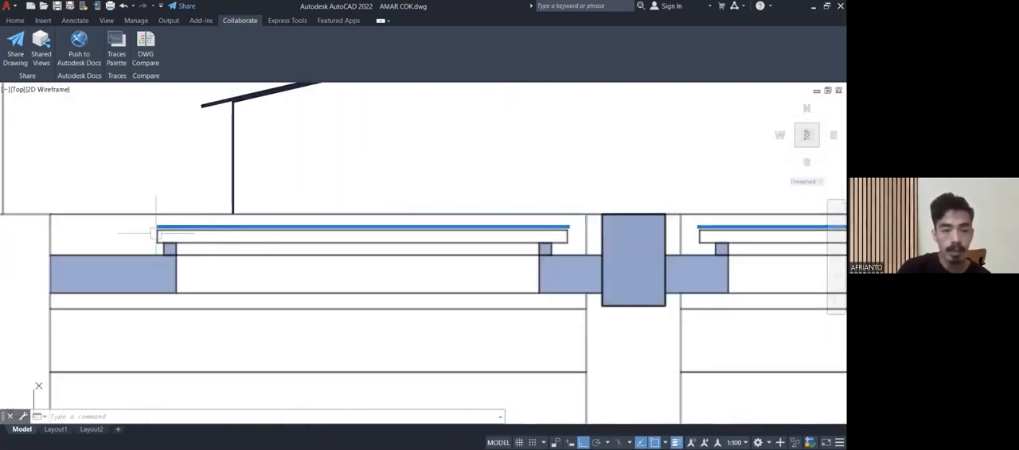
{"action": "scroll", "coordinate": [155, 234], "scroll_direction": "up", "scroll_amount": 2}
{"action": "scroll", "coordinate": [156, 234], "scroll_direction": "down", "scroll_amount": 4}
{"action": "scroll", "coordinate": [156, 235], "scroll_direction": "up", "scroll_amount": 3}
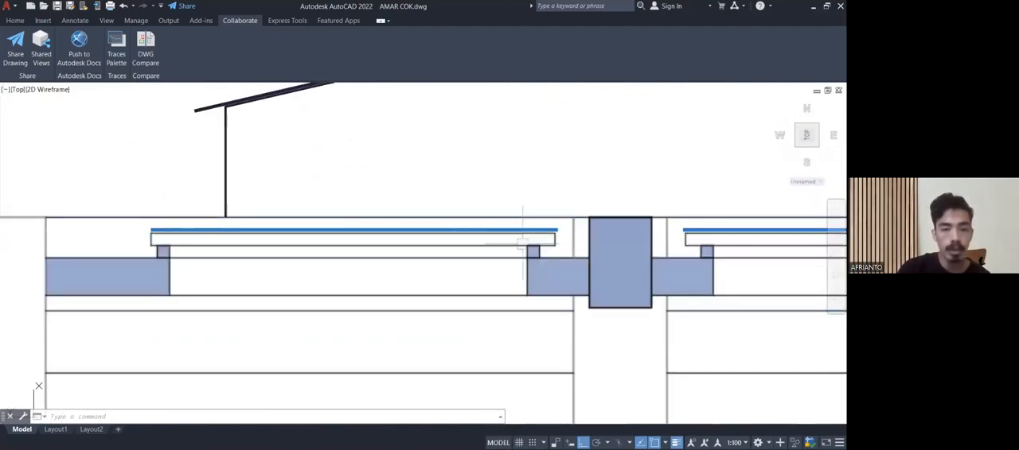
{"action": "scroll", "coordinate": [297, 223], "scroll_direction": "down", "scroll_amount": 5}
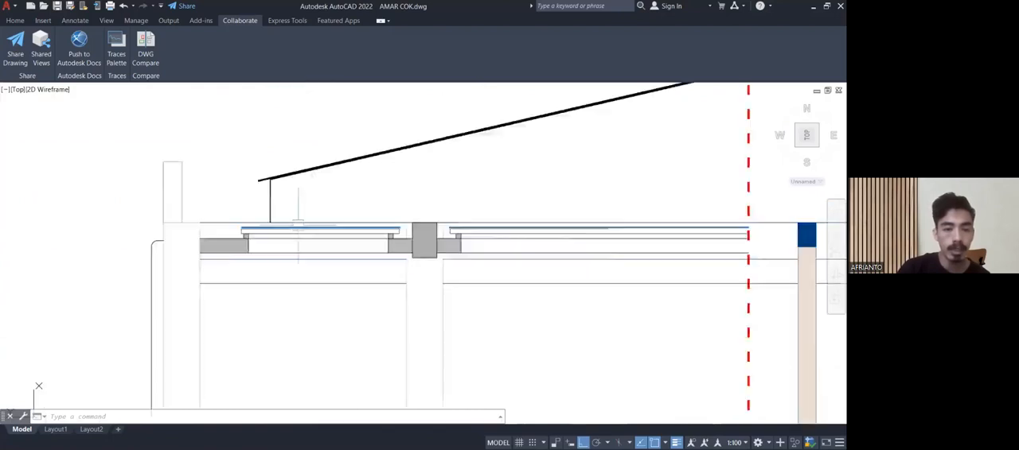
Examine the parapet, roof eave and flat covers at the selasar end of section B-B against the whole roof slope.
{"action": "middle_click_drag", "start_coordinate": [448, 245], "coordinate": [412, 184]}
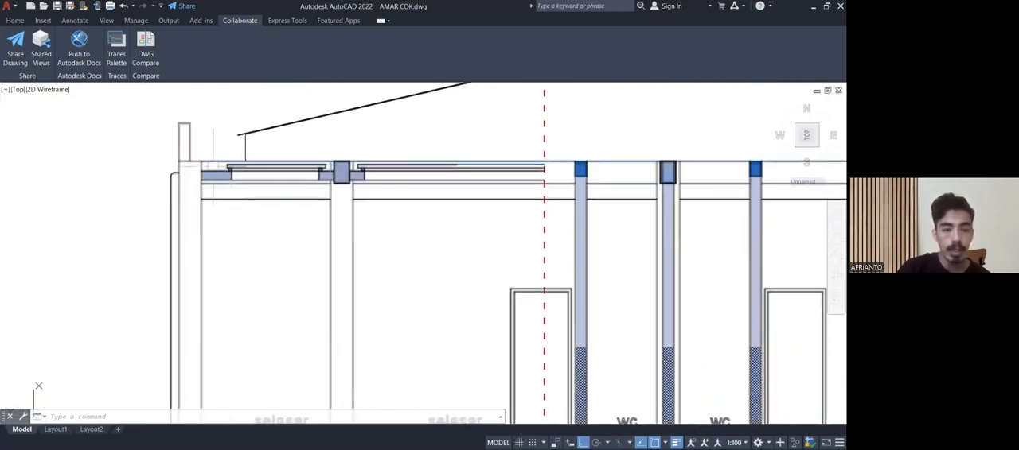
{"action": "scroll", "coordinate": [176, 175], "scroll_direction": "down", "scroll_amount": 2}
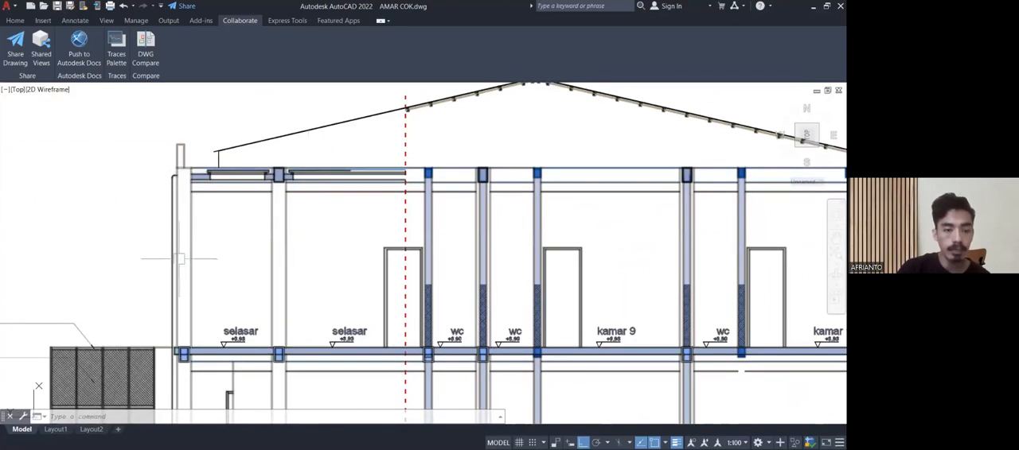
{"action": "mouse_move", "coordinate": [180, 264]}
{"action": "middle_mouse_down"}
{"action": "mouse_move", "coordinate": [198, 164]}
{"action": "mouse_move", "coordinate": [189, 324]}
{"action": "middle_mouse_up"}
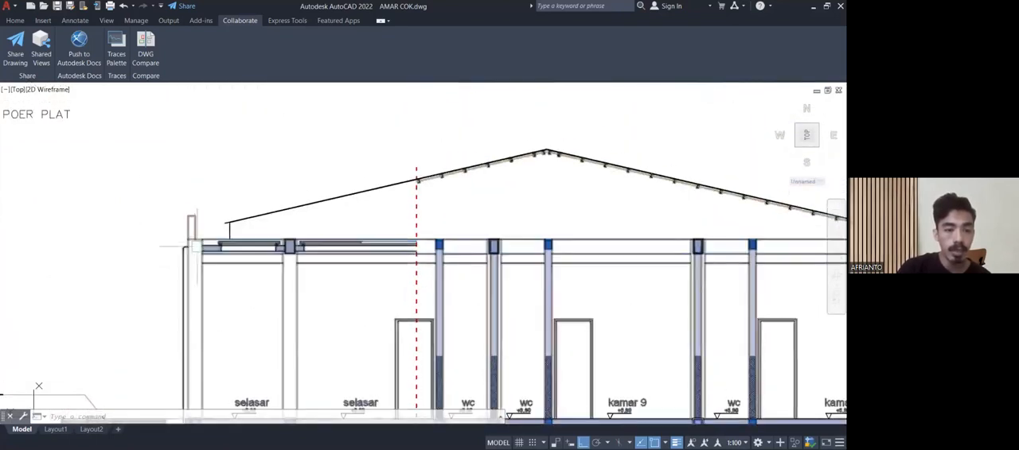
{"action": "scroll", "coordinate": [191, 247], "scroll_direction": "up", "scroll_amount": 5}
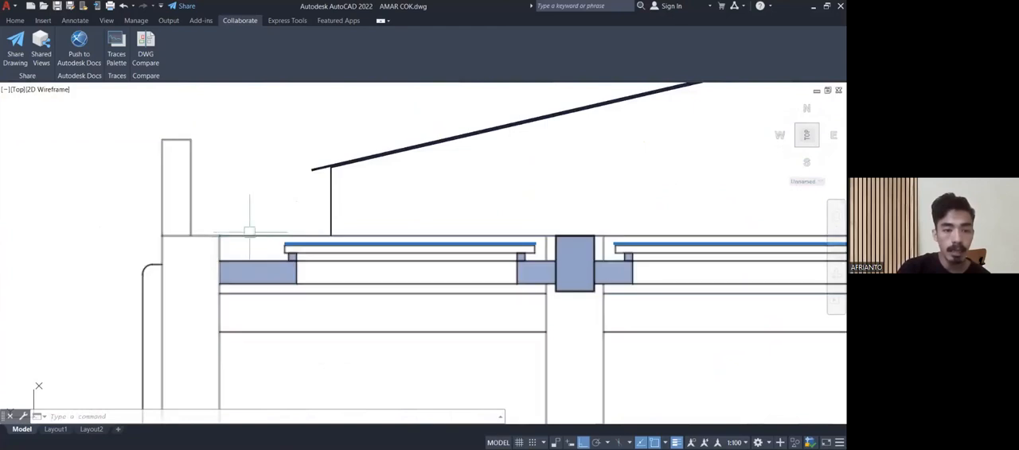
{"action": "scroll", "coordinate": [189, 151], "scroll_direction": "up", "scroll_amount": 2}
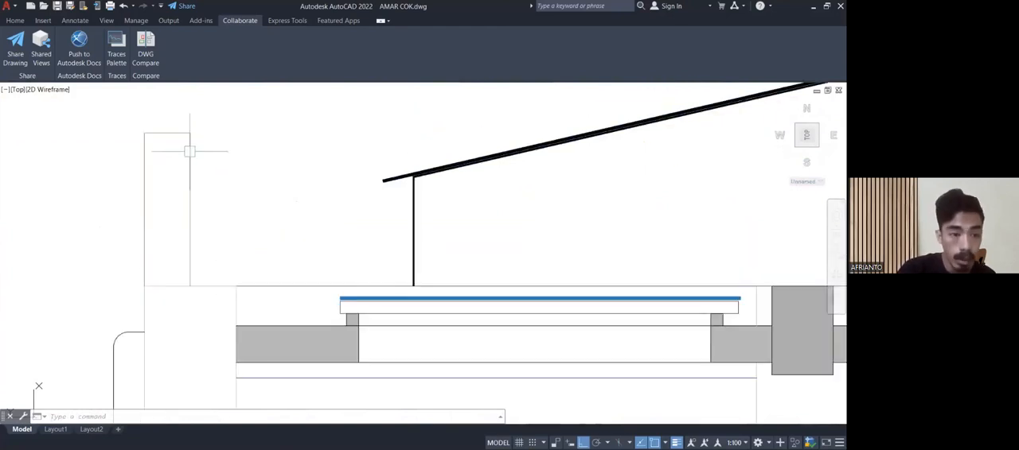
{"action": "middle_click_drag", "start_coordinate": [211, 151], "coordinate": [213, 213]}
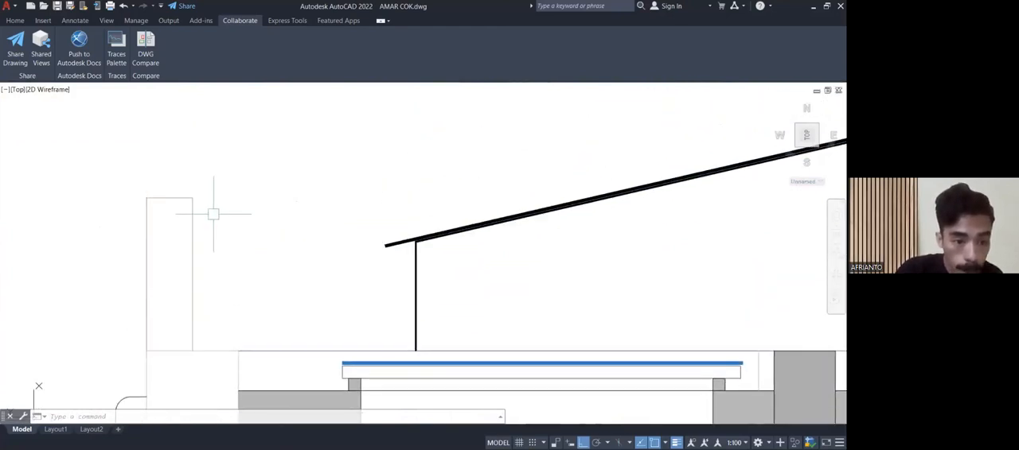
{"action": "scroll", "coordinate": [215, 215], "scroll_direction": "down", "scroll_amount": 2}
{"action": "middle_click_drag", "start_coordinate": [273, 230], "coordinate": [182, 234]}
{"action": "scroll", "coordinate": [231, 228], "scroll_direction": "down", "scroll_amount": 4}
{"action": "scroll", "coordinate": [193, 233], "scroll_direction": "up", "scroll_amount": 2}
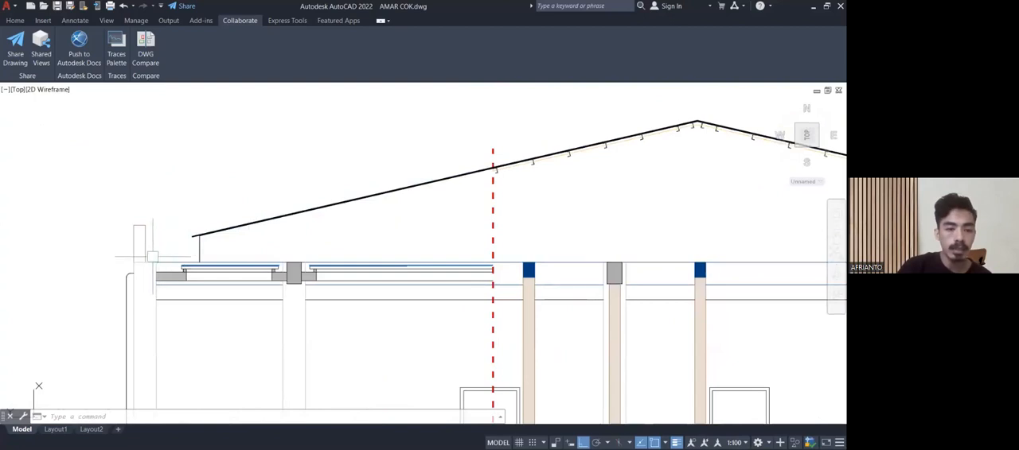
{"action": "scroll", "coordinate": [151, 257], "scroll_direction": "up", "scroll_amount": 3}
{"action": "scroll", "coordinate": [136, 250], "scroll_direction": "down", "scroll_amount": 7}
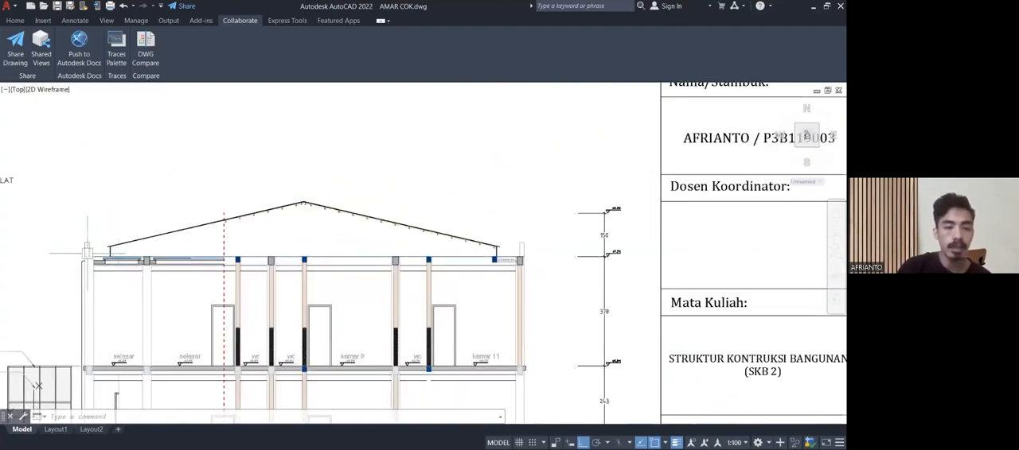
Inspect the concrete gutter slab between the blue beam and the parapet ring beam at the kamar 11 end of section B-B.
{"action": "middle_click_drag", "start_coordinate": [434, 255], "coordinate": [406, 233]}
{"action": "scroll", "coordinate": [483, 239], "scroll_direction": "up", "scroll_amount": 8}
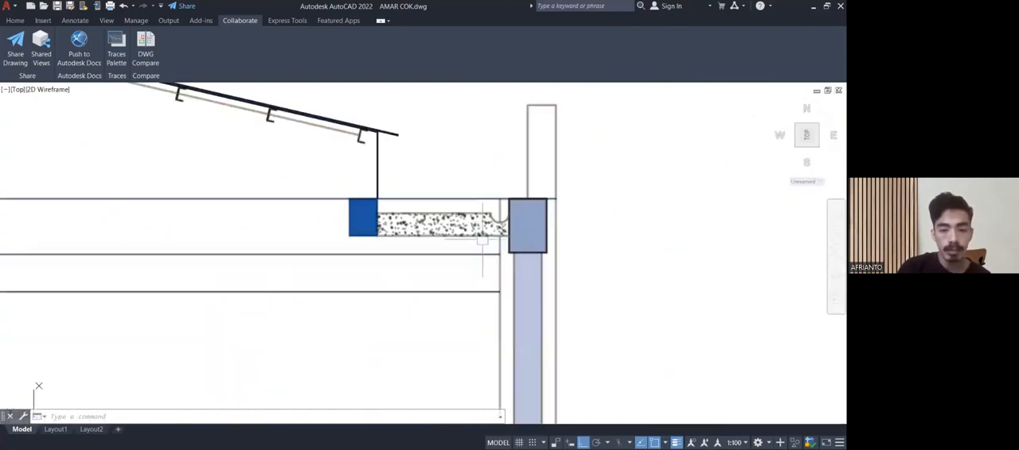
{"action": "scroll", "coordinate": [499, 216], "scroll_direction": "up", "scroll_amount": 5}
{"action": "scroll", "coordinate": [493, 220], "scroll_direction": "down", "scroll_amount": 8}
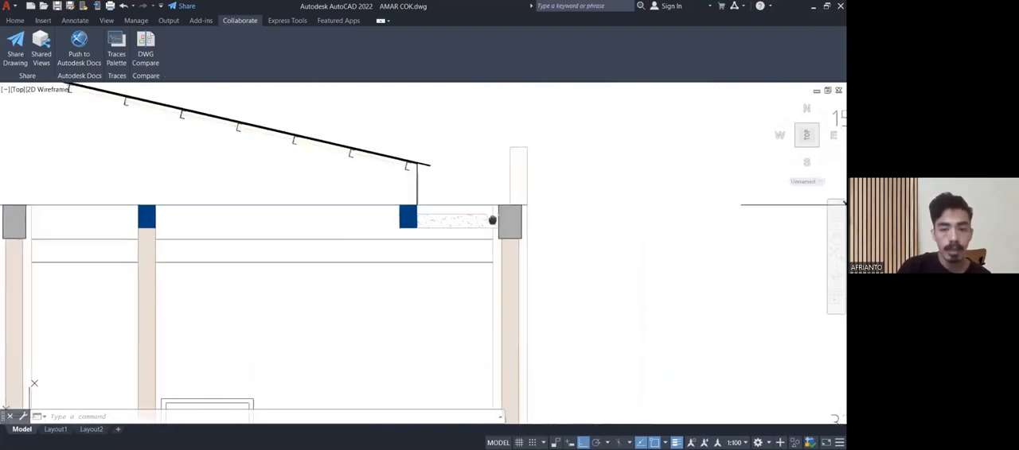
{"action": "scroll", "coordinate": [445, 271], "scroll_direction": "down", "scroll_amount": 6}
{"action": "scroll", "coordinate": [448, 193], "scroll_direction": "up", "scroll_amount": 4}
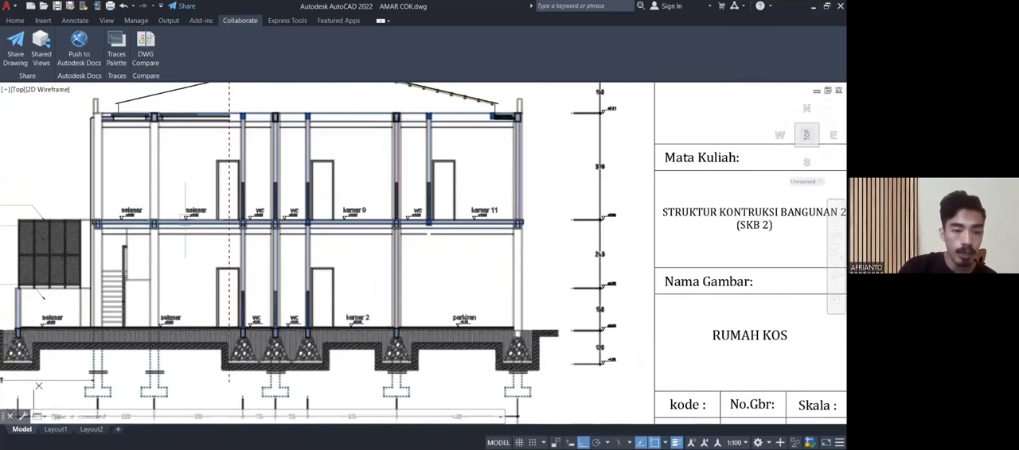
Compare the upper-floor level marks of the selasar and WC in section B-B, and view the fenced area beyond the stairs.
{"action": "scroll", "coordinate": [188, 220], "scroll_direction": "up", "scroll_amount": 5}
{"action": "middle_click_drag", "start_coordinate": [204, 197], "coordinate": [215, 259]}
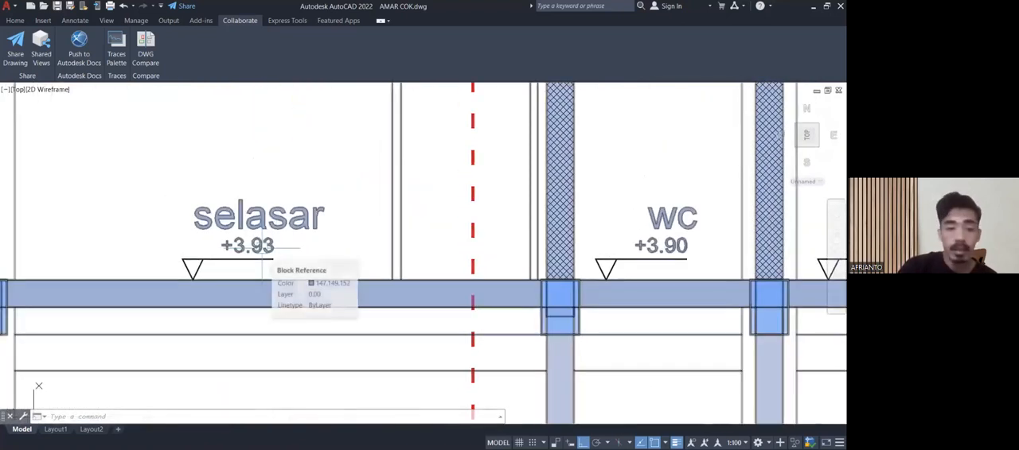
{"action": "scroll", "coordinate": [271, 255], "scroll_direction": "down", "scroll_amount": 8}
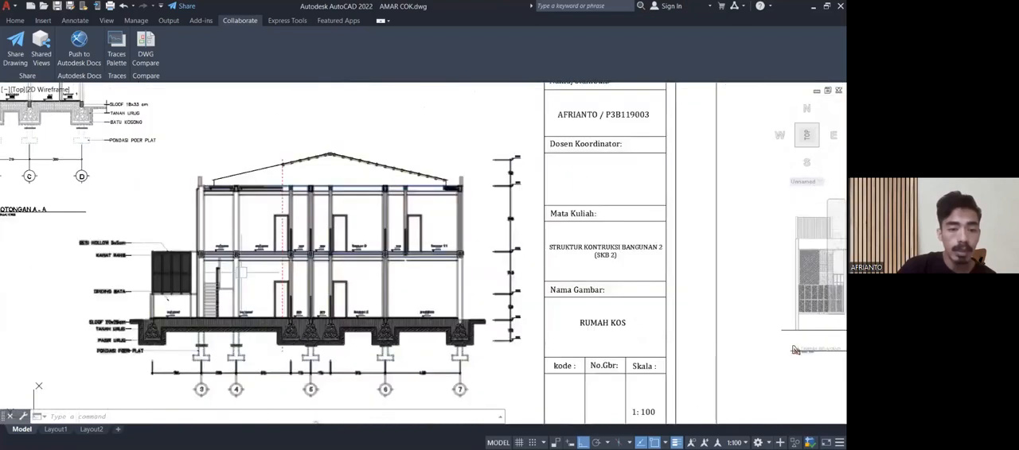
{"action": "scroll", "coordinate": [184, 297], "scroll_direction": "up", "scroll_amount": 2}
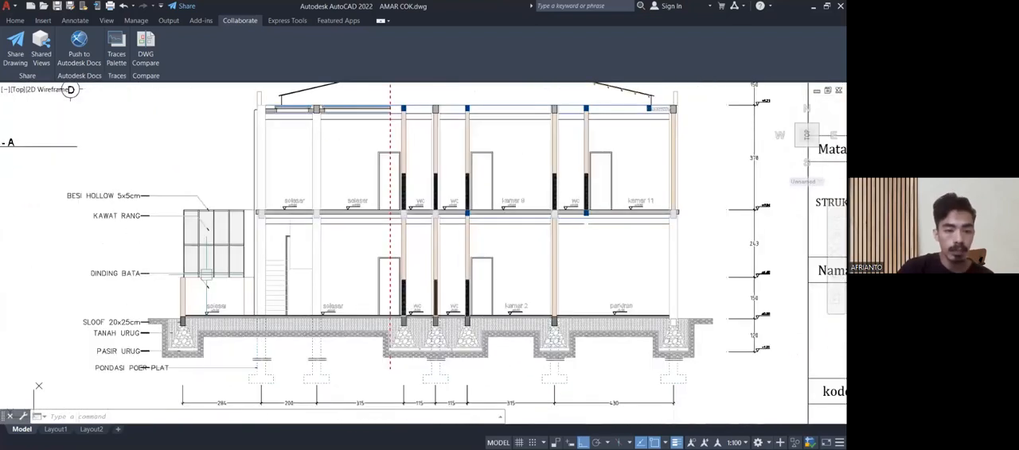
{"action": "scroll", "coordinate": [156, 252], "scroll_direction": "up", "scroll_amount": 3}
{"action": "scroll", "coordinate": [251, 297], "scroll_direction": "down", "scroll_amount": 5}
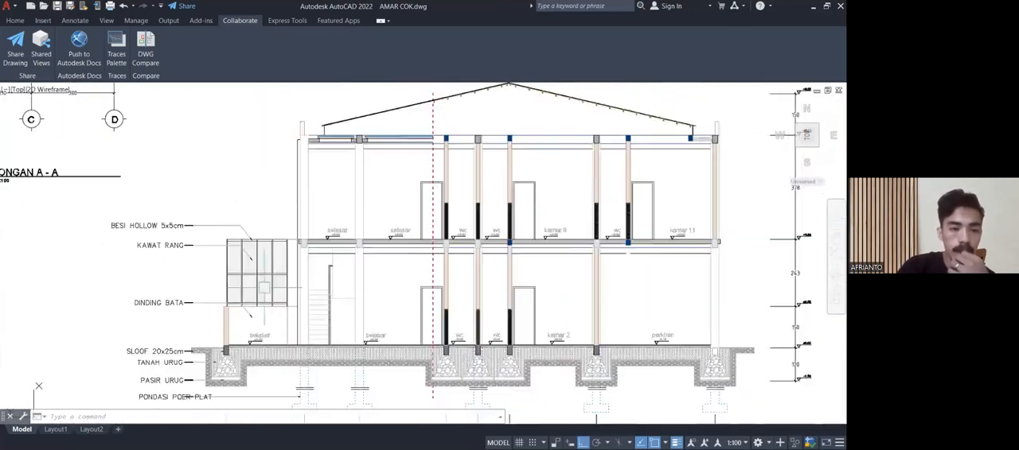
Check the angled front area and section line B on both floor plans against the fenced selasar in section B-B.
{"action": "scroll", "coordinate": [77, 216], "scroll_direction": "down", "scroll_amount": 8}
{"action": "scroll", "coordinate": [231, 271], "scroll_direction": "up", "scroll_amount": 1}
{"action": "scroll", "coordinate": [179, 262], "scroll_direction": "up", "scroll_amount": 10}
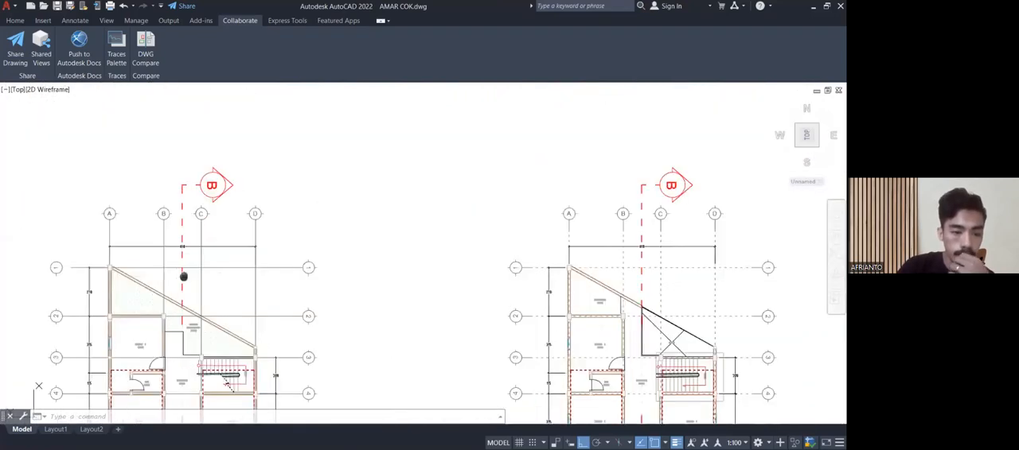
{"action": "scroll", "coordinate": [205, 263], "scroll_direction": "down", "scroll_amount": 8}
{"action": "scroll", "coordinate": [368, 287], "scroll_direction": "up", "scroll_amount": 5}
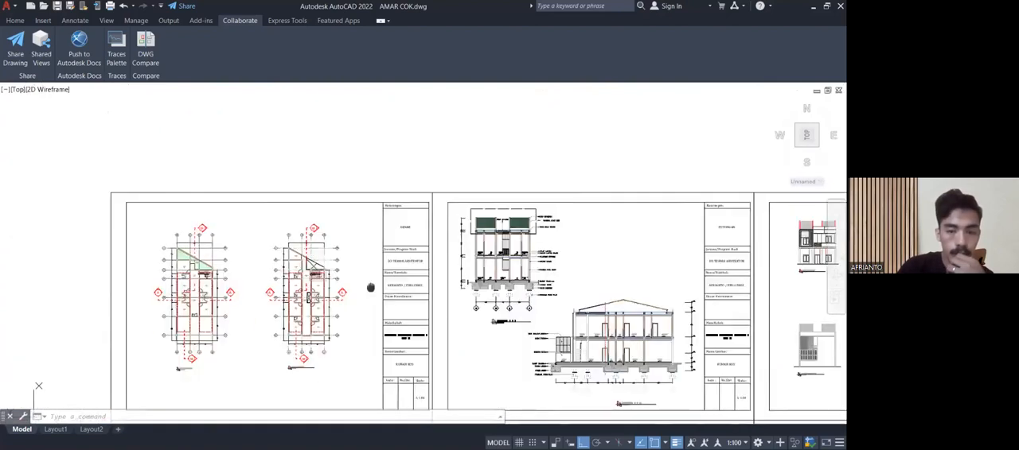
{"action": "scroll", "coordinate": [329, 236], "scroll_direction": "up", "scroll_amount": 6}
{"action": "middle_click_drag", "start_coordinate": [330, 236], "coordinate": [343, 344]}
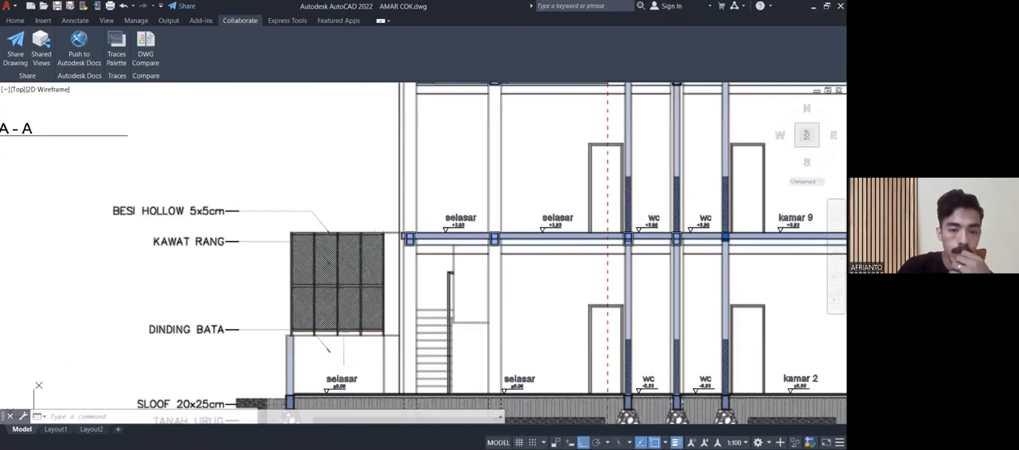
Examine the front fence in section B-B, including its BESI HOLLOW 5x5cm frame and KAWAT RANG mesh.
{"action": "middle_click_drag", "start_coordinate": [330, 307], "coordinate": [312, 250]}
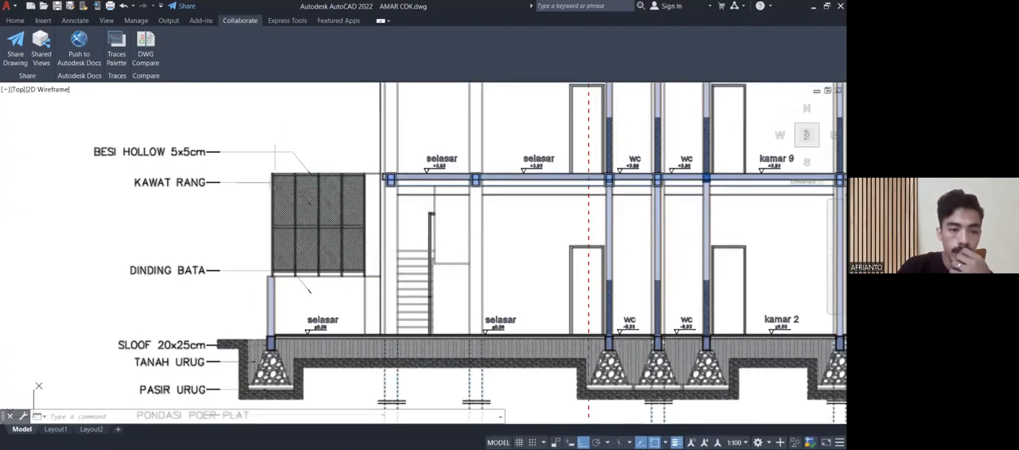
{"action": "scroll", "coordinate": [202, 148], "scroll_direction": "up", "scroll_amount": 4}
{"action": "mouse_move", "coordinate": [203, 149]}
{"action": "middle_mouse_down"}
{"action": "mouse_move", "coordinate": [350, 207]}
{"action": "mouse_move", "coordinate": [307, 179]}
{"action": "middle_mouse_up"}
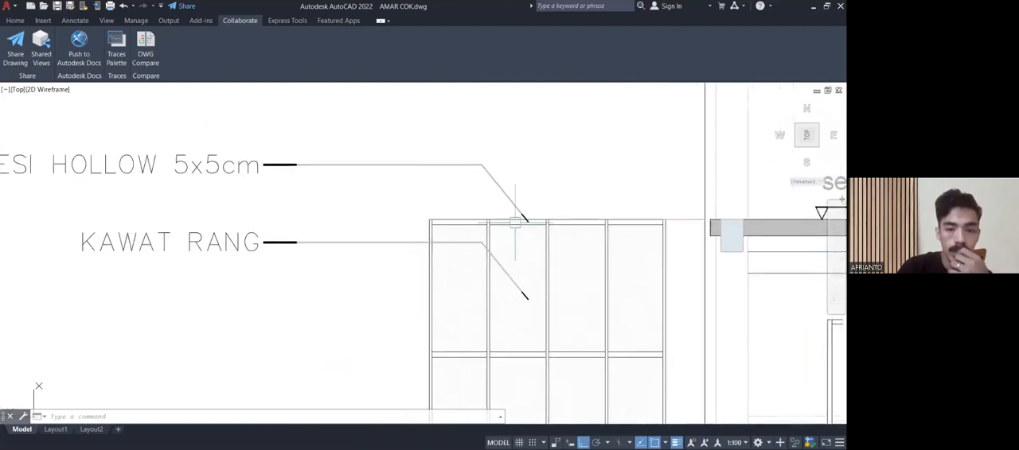
{"action": "middle_click_drag", "start_coordinate": [514, 223], "coordinate": [488, 191]}
{"action": "scroll", "coordinate": [486, 188], "scroll_direction": "down", "scroll_amount": 2}
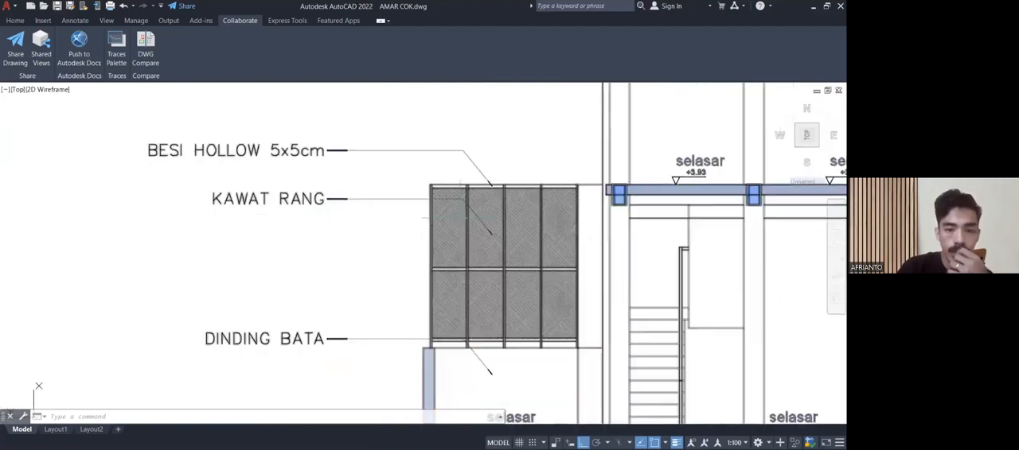
{"action": "scroll", "coordinate": [486, 222], "scroll_direction": "up", "scroll_amount": 2}
{"action": "scroll", "coordinate": [489, 222], "scroll_direction": "up", "scroll_amount": 4}
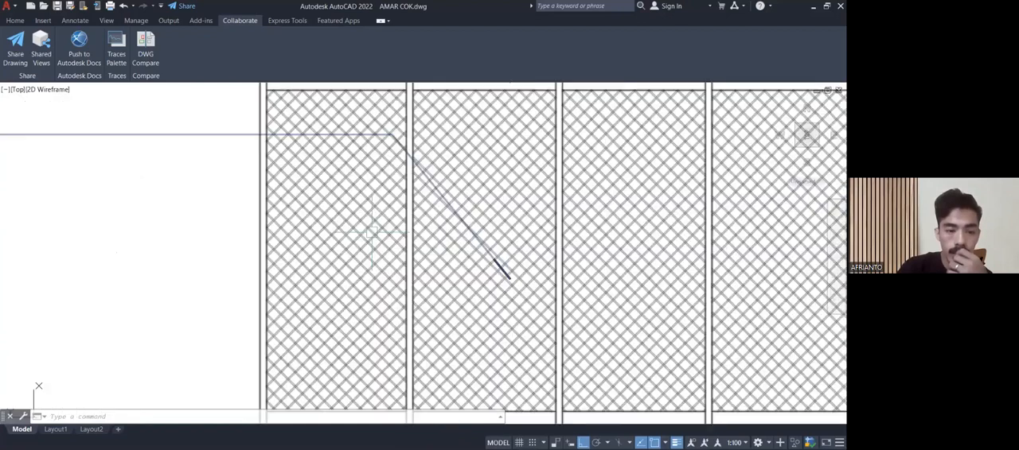
{"action": "scroll", "coordinate": [358, 230], "scroll_direction": "down", "scroll_amount": 6}
{"action": "middle_click_drag", "start_coordinate": [289, 220], "coordinate": [286, 205]}
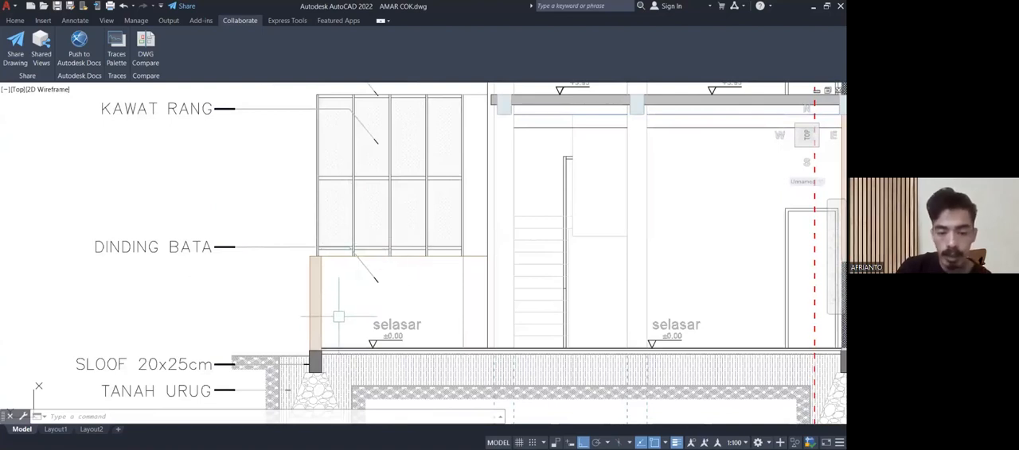
Inspect the DINDING BATA wall below the fence and the fence's top edge beside the upper-floor slab.
{"action": "mouse_move", "coordinate": [325, 322]}
{"action": "middle_mouse_down"}
{"action": "mouse_move", "coordinate": [320, 304]}
{"action": "mouse_move", "coordinate": [275, 271]}
{"action": "mouse_move", "coordinate": [275, 261]}
{"action": "mouse_move", "coordinate": [293, 265]}
{"action": "middle_mouse_up"}
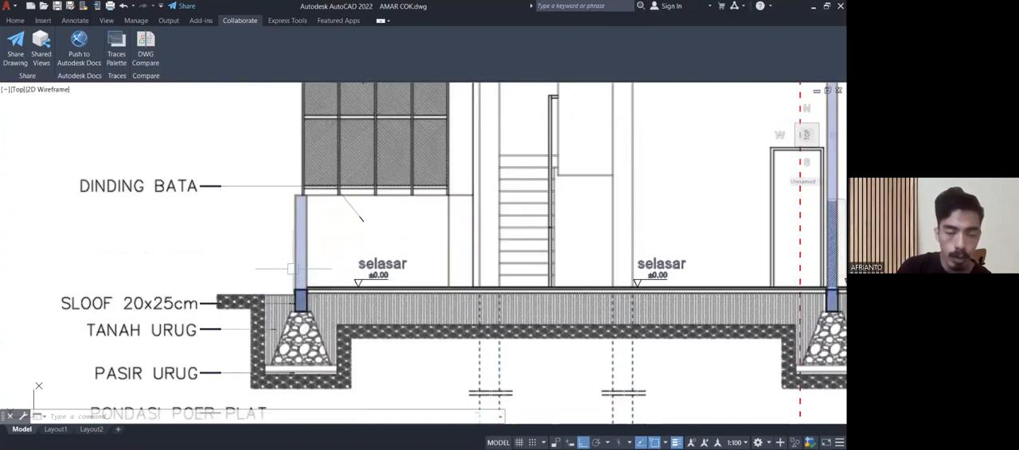
{"action": "scroll", "coordinate": [287, 284], "scroll_direction": "up", "scroll_amount": 3}
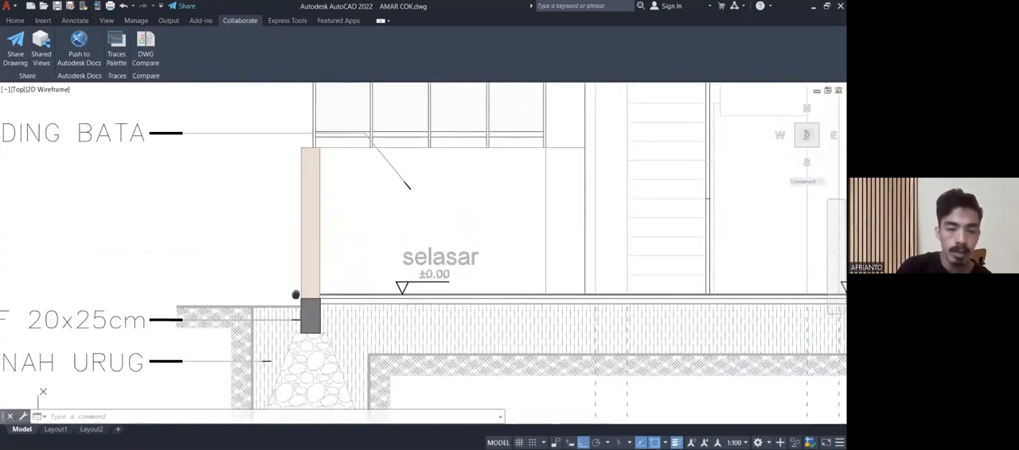
{"action": "scroll", "coordinate": [381, 278], "scroll_direction": "down", "scroll_amount": 2}
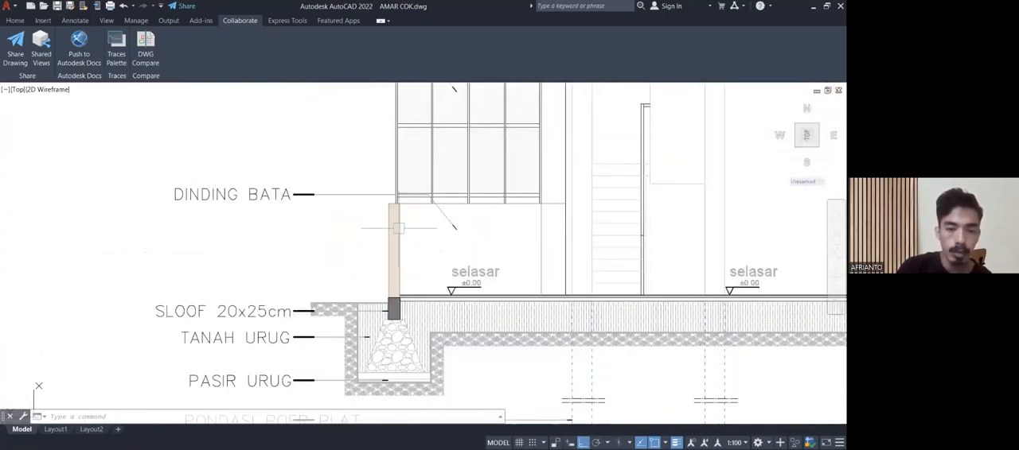
{"action": "scroll", "coordinate": [397, 228], "scroll_direction": "down", "scroll_amount": 3}
{"action": "scroll", "coordinate": [374, 231], "scroll_direction": "up", "scroll_amount": 1}
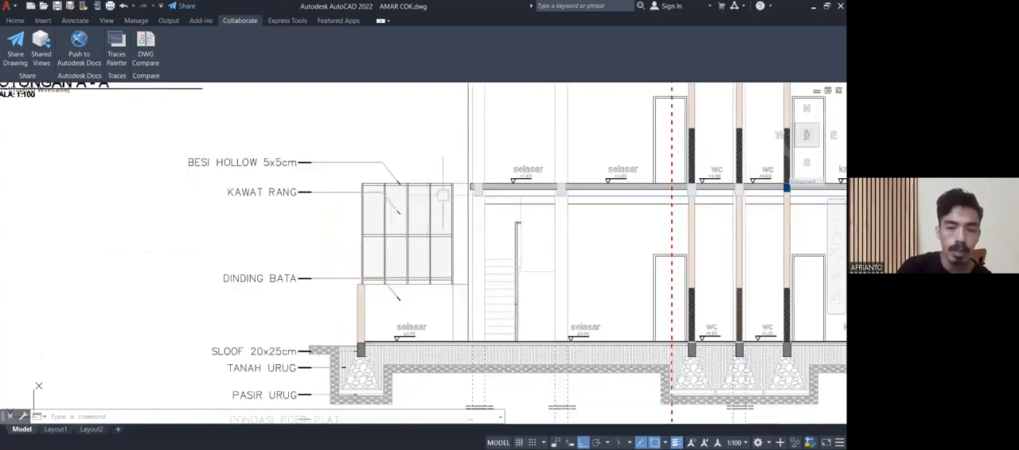
{"action": "scroll", "coordinate": [471, 188], "scroll_direction": "up", "scroll_amount": 4}
{"action": "scroll", "coordinate": [466, 184], "scroll_direction": "up", "scroll_amount": 2}
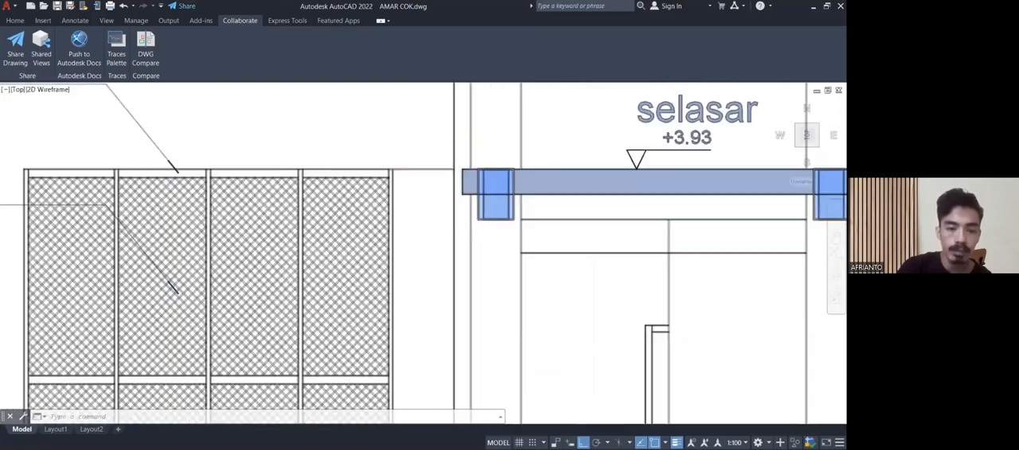
{"action": "scroll", "coordinate": [465, 116], "scroll_direction": "down", "scroll_amount": 6}
{"action": "scroll", "coordinate": [287, 309], "scroll_direction": "up", "scroll_amount": 2}
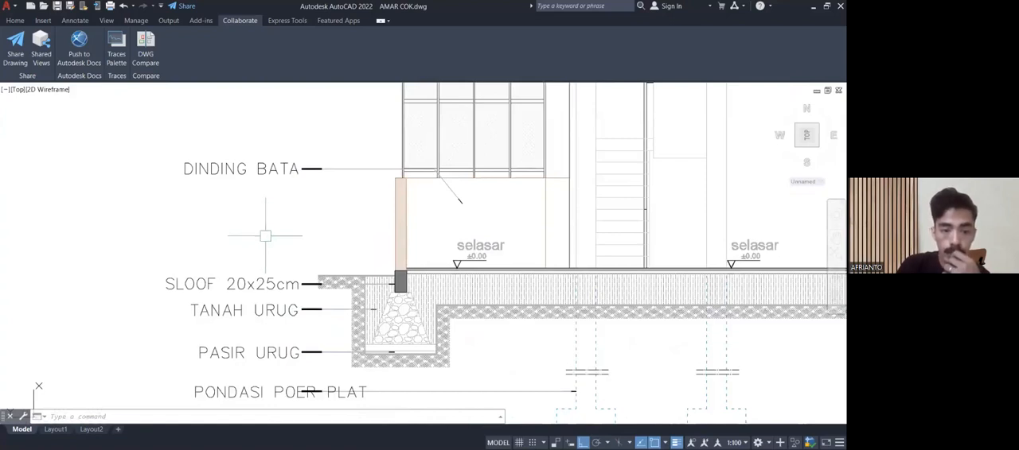
Examine the SLOOF 20x25cm beam under the brick wall, with its stone foundation, soil fill and selasar floor level.
{"action": "scroll", "coordinate": [358, 277], "scroll_direction": "down", "scroll_amount": 1}
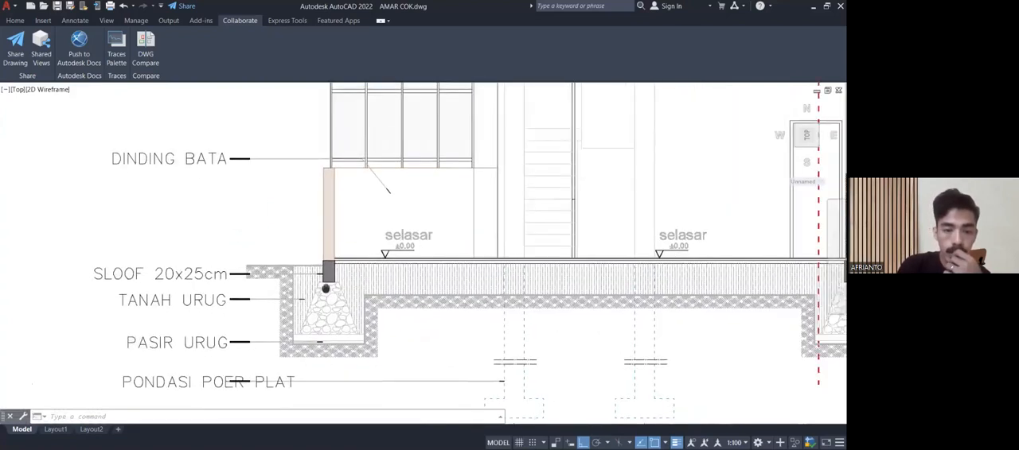
{"action": "scroll", "coordinate": [358, 276], "scroll_direction": "up", "scroll_amount": 5}
{"action": "scroll", "coordinate": [325, 261], "scroll_direction": "down", "scroll_amount": 5}
{"action": "middle_click_drag", "start_coordinate": [324, 259], "coordinate": [268, 332]}
{"action": "scroll", "coordinate": [243, 333], "scroll_direction": "up", "scroll_amount": 2}
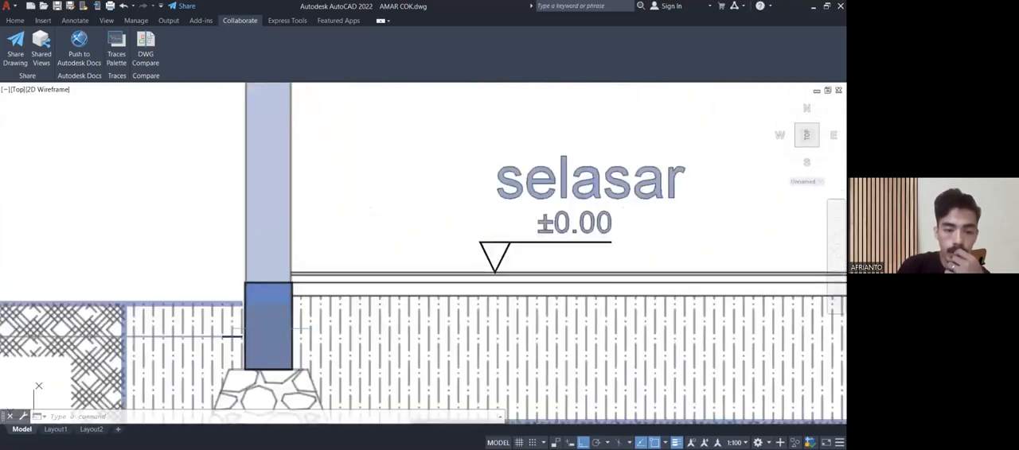
{"action": "scroll", "coordinate": [242, 333], "scroll_direction": "up", "scroll_amount": 3}
{"action": "scroll", "coordinate": [243, 333], "scroll_direction": "down", "scroll_amount": 3}
{"action": "scroll", "coordinate": [274, 330], "scroll_direction": "down", "scroll_amount": 3}
{"action": "middle_click_drag", "start_coordinate": [279, 306], "coordinate": [289, 215]}
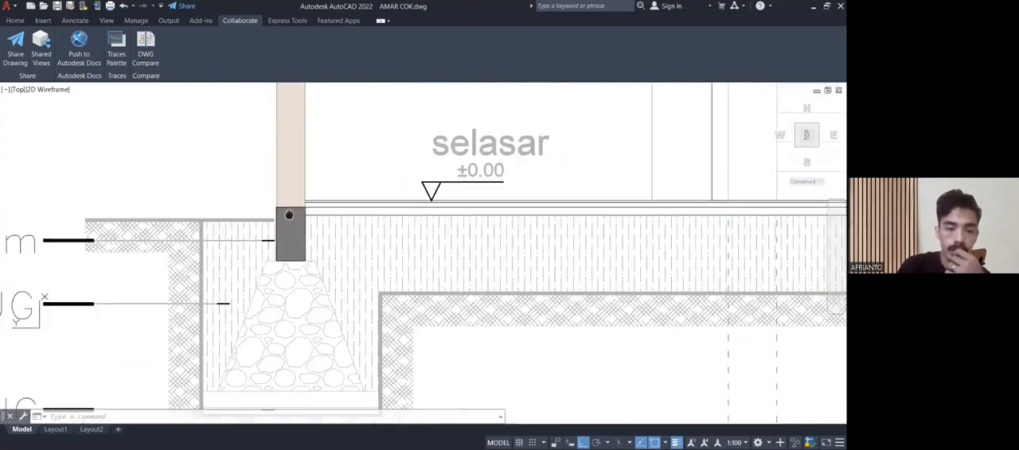
{"action": "scroll", "coordinate": [338, 320], "scroll_direction": "down", "scroll_amount": 2}
Review the floor levels of the WCs, kamar 2 and parkiran along section B-B together with the vertical height dimensions.
{"action": "mouse_move", "coordinate": [342, 323]}
{"action": "middle_mouse_down"}
{"action": "mouse_move", "coordinate": [345, 250]}
{"action": "mouse_move", "coordinate": [407, 229]}
{"action": "mouse_move", "coordinate": [406, 242]}
{"action": "mouse_move", "coordinate": [51, 306]}
{"action": "middle_mouse_up"}
{"action": "scroll", "coordinate": [405, 230], "scroll_direction": "down", "scroll_amount": 4}
{"action": "middle_click_drag", "start_coordinate": [447, 306], "coordinate": [204, 338]}
{"action": "middle_click_drag", "start_coordinate": [214, 295], "coordinate": [206, 372]}
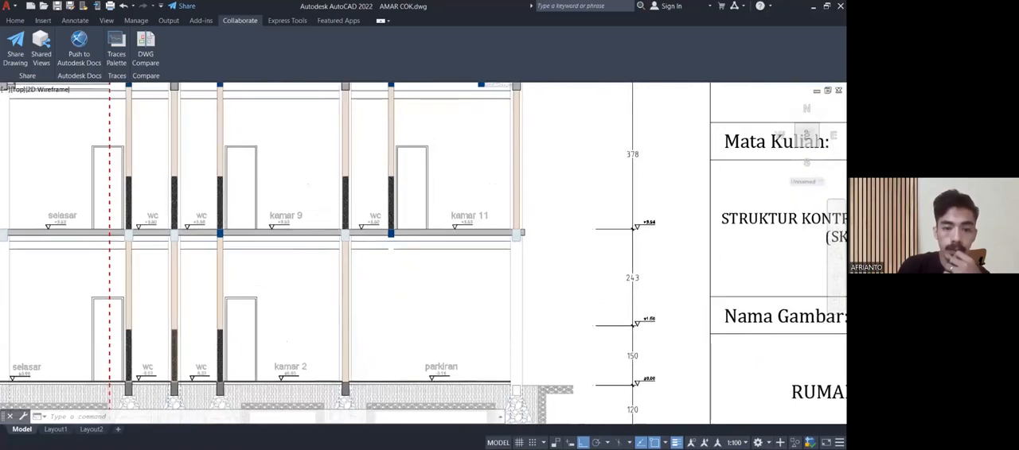
{"action": "mouse_move", "coordinate": [420, 299]}
{"action": "middle_mouse_down"}
{"action": "mouse_move", "coordinate": [357, 272]}
{"action": "mouse_move", "coordinate": [311, 215]}
{"action": "middle_mouse_up"}
{"action": "mouse_move", "coordinate": [482, 326]}
{"action": "middle_mouse_down"}
{"action": "mouse_move", "coordinate": [461, 230]}
{"action": "mouse_move", "coordinate": [421, 231]}
{"action": "mouse_move", "coordinate": [369, 198]}
{"action": "middle_mouse_up"}
Go to the elevation sheet of the boarding house and view the front elevation.
{"action": "scroll", "coordinate": [462, 229], "scroll_direction": "down", "scroll_amount": 2}
{"action": "scroll", "coordinate": [451, 230], "scroll_direction": "down", "scroll_amount": 6}
{"action": "mouse_move", "coordinate": [542, 169]}
{"action": "middle_mouse_down"}
{"action": "mouse_move", "coordinate": [369, 229]}
{"action": "mouse_move", "coordinate": [333, 253]}
{"action": "middle_mouse_up"}
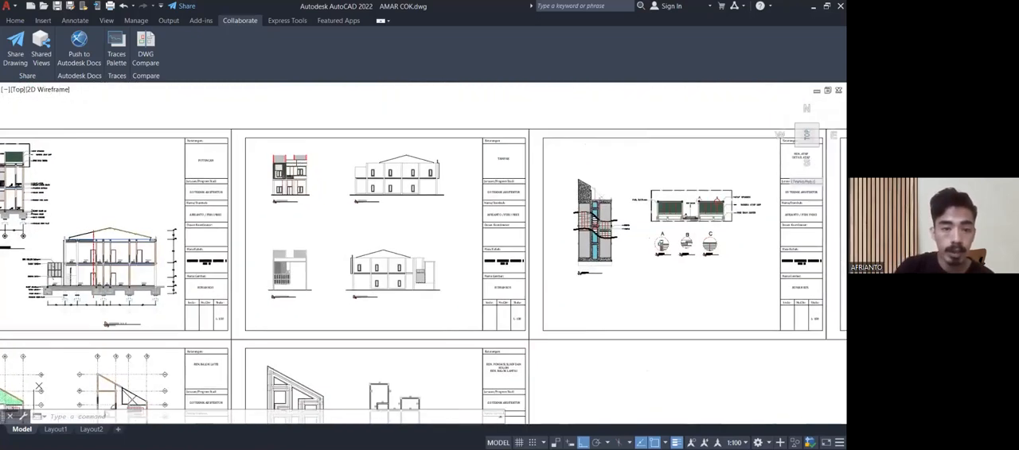
{"action": "scroll", "coordinate": [279, 158], "scroll_direction": "up", "scroll_amount": 6}
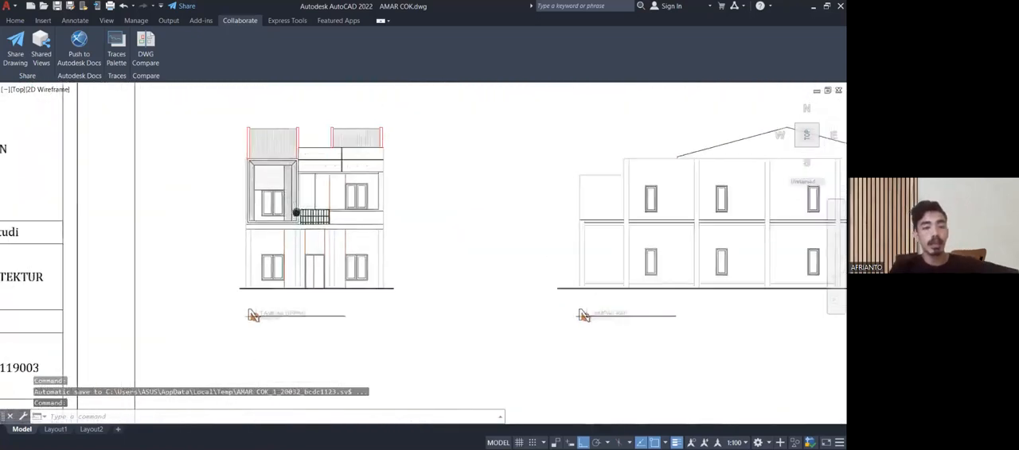
Inspect the upper-floor wall, windows and perforated band above them on the front elevation (TAMPAK DEPAN).
{"action": "scroll", "coordinate": [321, 161], "scroll_direction": "up", "scroll_amount": 2}
{"action": "mouse_move", "coordinate": [320, 209]}
{"action": "middle_mouse_down"}
{"action": "mouse_move", "coordinate": [304, 198]}
{"action": "mouse_move", "coordinate": [314, 186]}
{"action": "mouse_move", "coordinate": [208, 166]}
{"action": "middle_mouse_up"}
{"action": "middle_click_drag", "start_coordinate": [318, 170], "coordinate": [301, 194]}
{"action": "scroll", "coordinate": [142, 207], "scroll_direction": "up", "scroll_amount": 6}
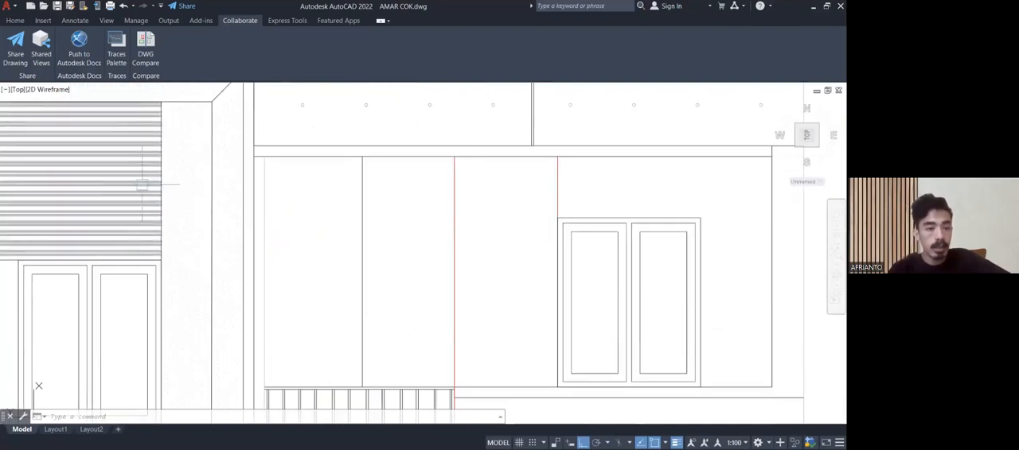
{"action": "scroll", "coordinate": [188, 190], "scroll_direction": "down", "scroll_amount": 4}
{"action": "scroll", "coordinate": [243, 203], "scroll_direction": "down", "scroll_amount": 4}
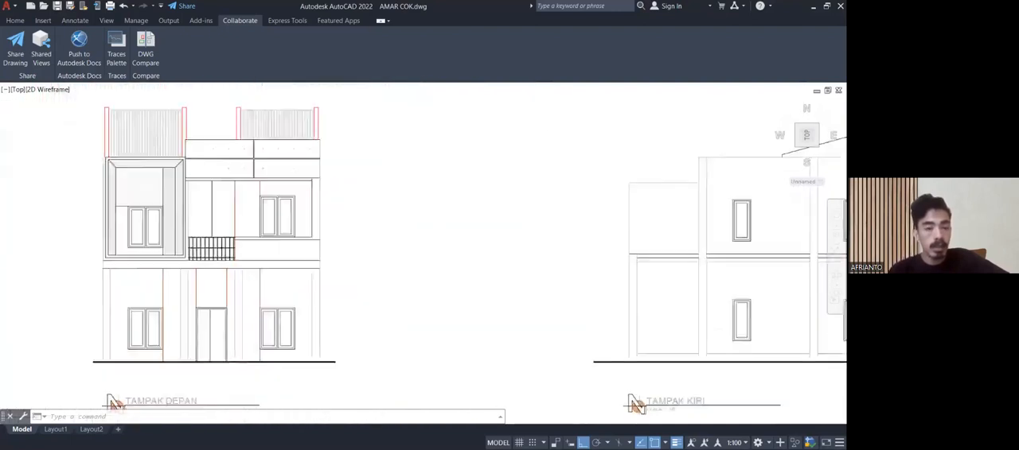
Examine the left elevation (TAMPAK KIRI), including the projecting facade frame and roof wall at its front end.
{"action": "mouse_move", "coordinate": [380, 222]}
{"action": "middle_mouse_down"}
{"action": "mouse_move", "coordinate": [259, 200]}
{"action": "mouse_move", "coordinate": [124, 203]}
{"action": "middle_mouse_up"}
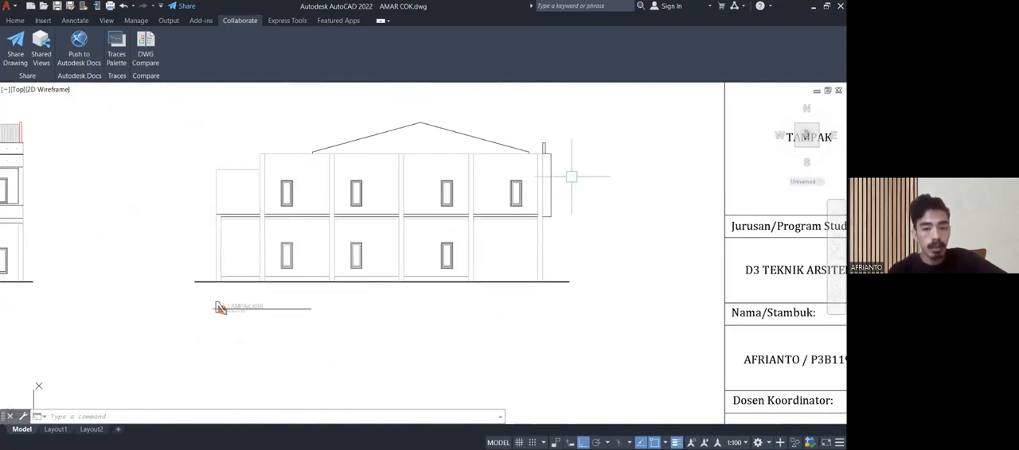
{"action": "scroll", "coordinate": [555, 160], "scroll_direction": "up", "scroll_amount": 2}
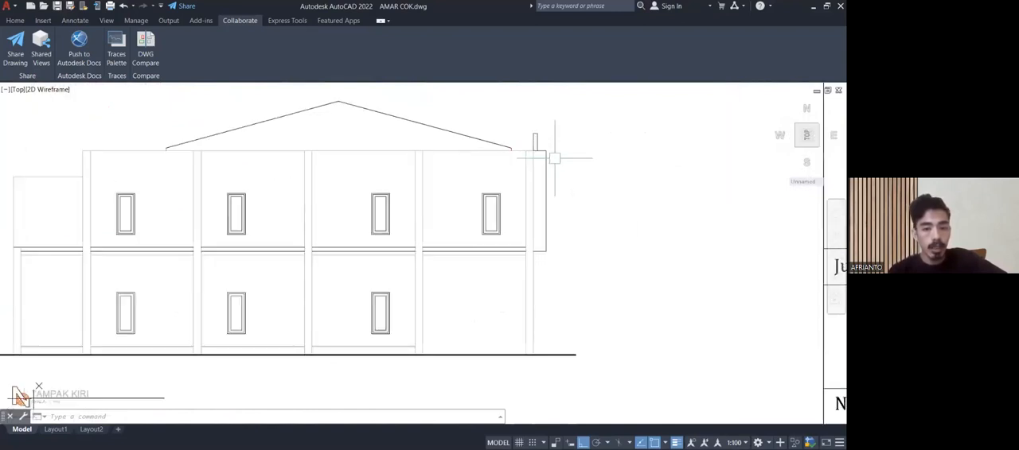
{"action": "scroll", "coordinate": [548, 160], "scroll_direction": "down", "scroll_amount": 4}
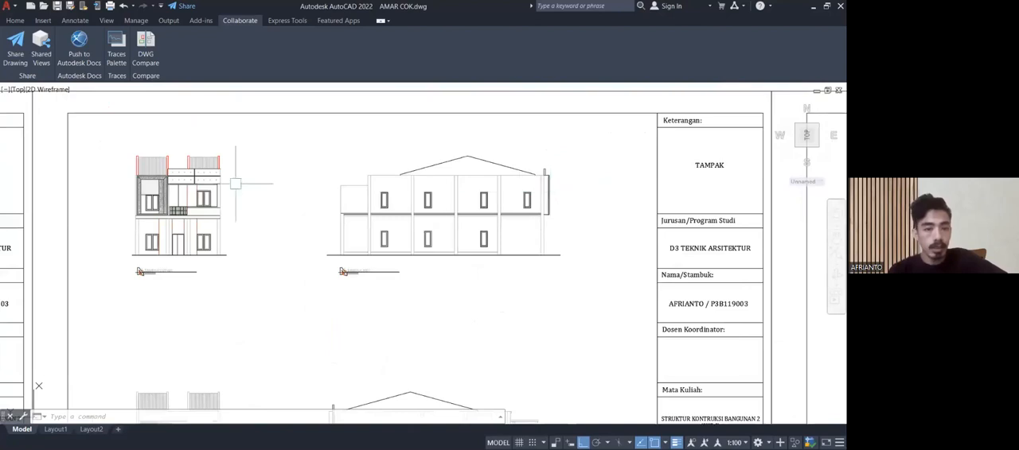
{"action": "scroll", "coordinate": [562, 189], "scroll_direction": "up", "scroll_amount": 6}
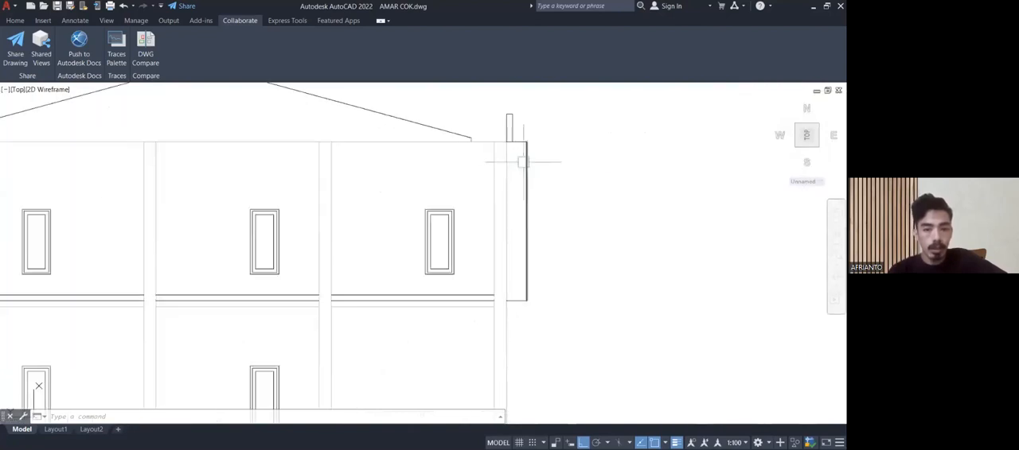
{"action": "scroll", "coordinate": [527, 161], "scroll_direction": "down", "scroll_amount": 7}
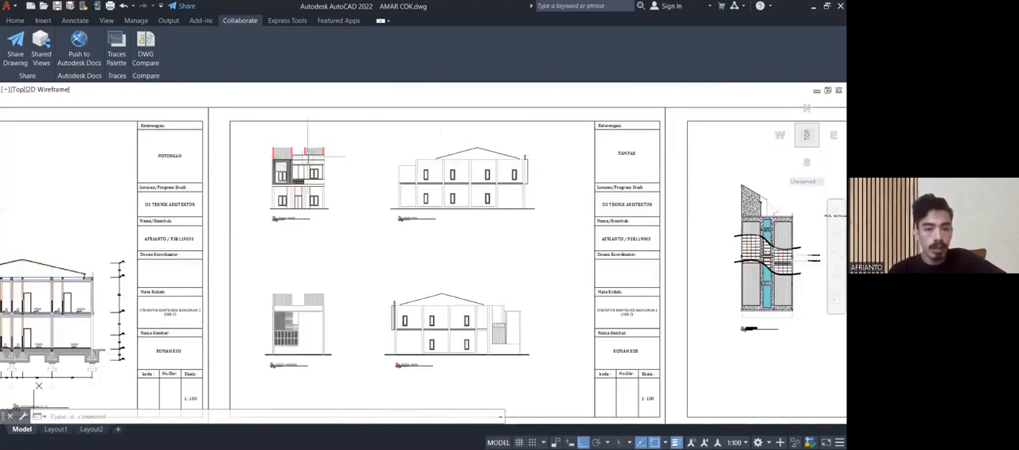
Return to the front elevation and inspect the framed upper-floor window and the balcony railing beside it.
{"action": "scroll", "coordinate": [307, 155], "scroll_direction": "up", "scroll_amount": 8}
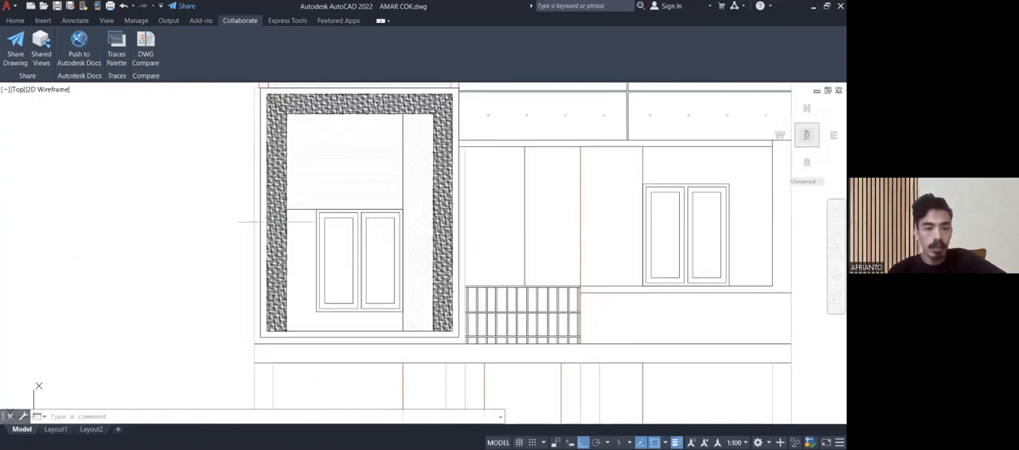
{"action": "scroll", "coordinate": [434, 204], "scroll_direction": "down", "scroll_amount": 4}
{"action": "middle_click_drag", "start_coordinate": [483, 221], "coordinate": [424, 197]}
{"action": "scroll", "coordinate": [416, 208], "scroll_direction": "up", "scroll_amount": 5}
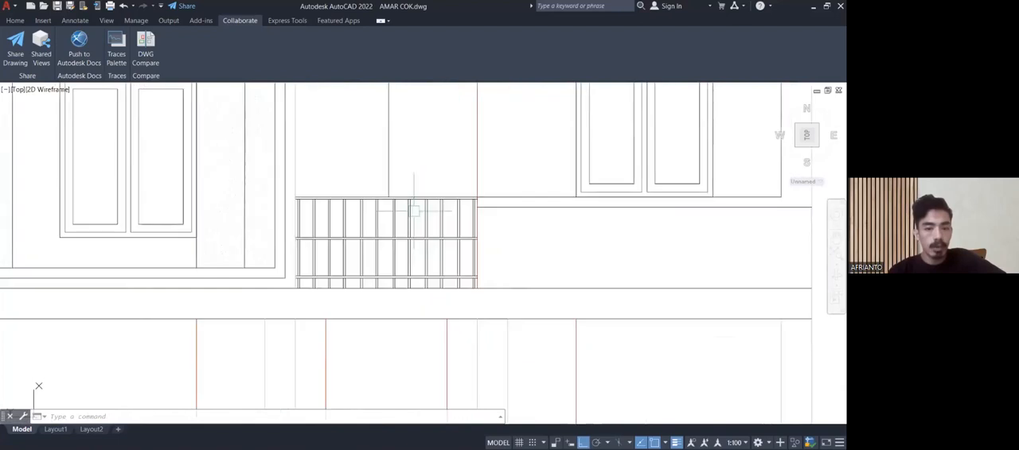
{"action": "scroll", "coordinate": [406, 230], "scroll_direction": "down", "scroll_amount": 2}
{"action": "middle_click_drag", "start_coordinate": [399, 284], "coordinate": [373, 283]}
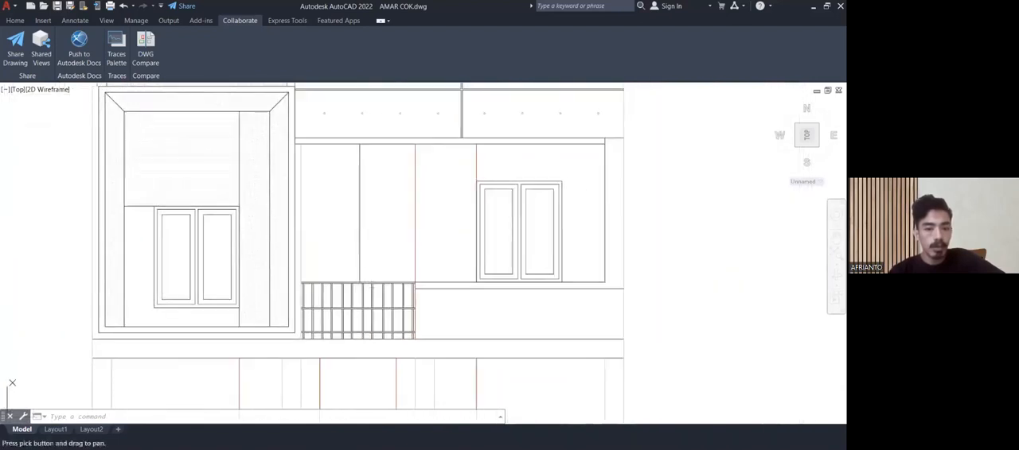
{"action": "scroll", "coordinate": [379, 294], "scroll_direction": "up", "scroll_amount": 4}
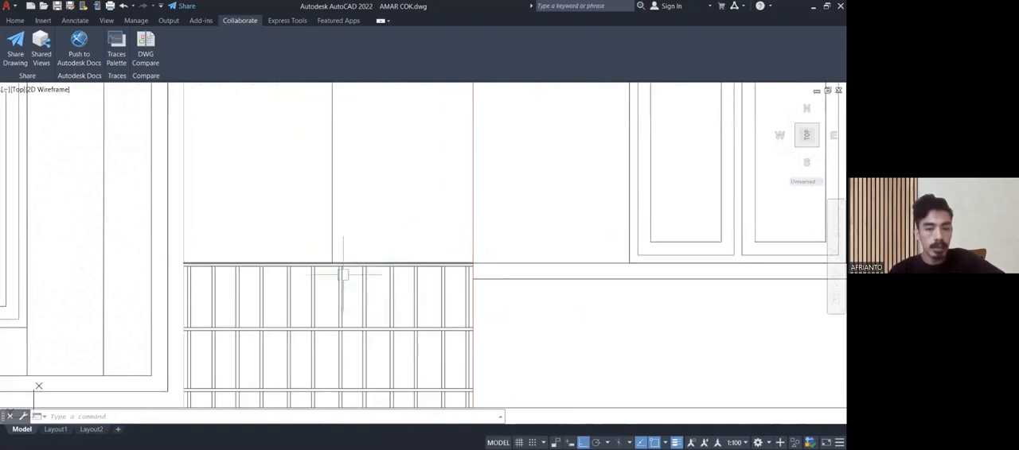
{"action": "scroll", "coordinate": [282, 275], "scroll_direction": "down", "scroll_amount": 2}
{"action": "scroll", "coordinate": [279, 294], "scroll_direction": "down", "scroll_amount": 4}
{"action": "mouse_move", "coordinate": [286, 256]}
{"action": "middle_mouse_down"}
{"action": "mouse_move", "coordinate": [280, 293]}
{"action": "mouse_move", "coordinate": [184, 250]}
{"action": "middle_mouse_up"}
{"action": "scroll", "coordinate": [182, 248], "scroll_direction": "down", "scroll_amount": 6}
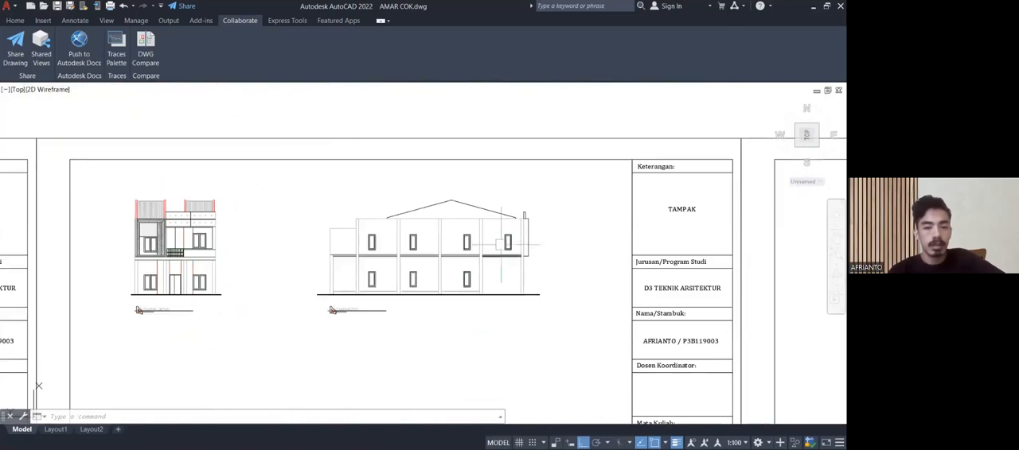
Examine the rear end of the left elevation, where the lower wall section meets the main building and roof.
{"action": "scroll", "coordinate": [440, 220], "scroll_direction": "up", "scroll_amount": 2}
{"action": "mouse_move", "coordinate": [444, 215]}
{"action": "middle_mouse_down"}
{"action": "mouse_move", "coordinate": [493, 196]}
{"action": "mouse_move", "coordinate": [515, 213]}
{"action": "middle_mouse_up"}
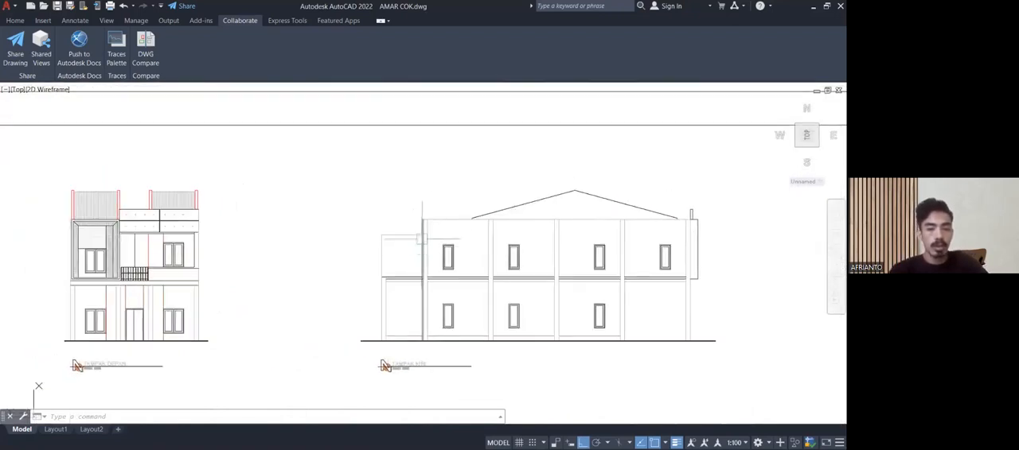
{"action": "scroll", "coordinate": [421, 238], "scroll_direction": "up", "scroll_amount": 4}
{"action": "middle_click_drag", "start_coordinate": [418, 227], "coordinate": [426, 256]}
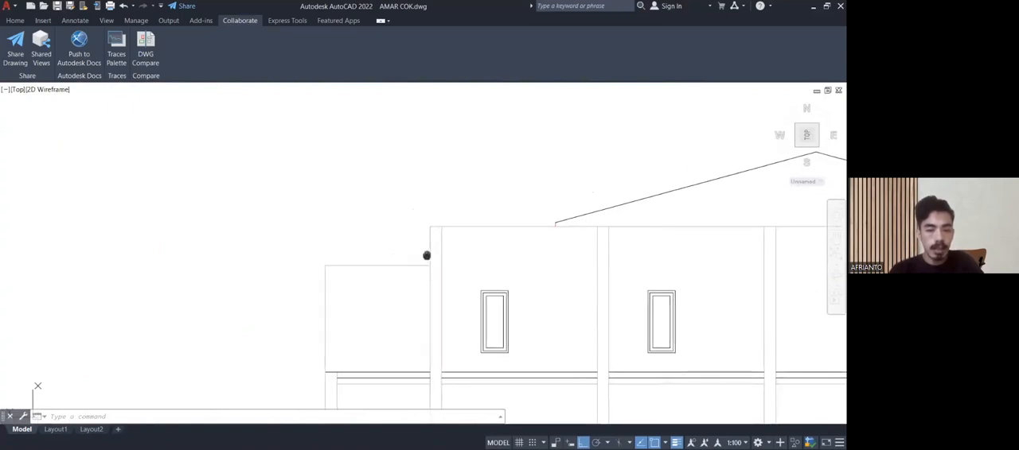
{"action": "scroll", "coordinate": [426, 256], "scroll_direction": "up", "scroll_amount": 2}
{"action": "scroll", "coordinate": [364, 290], "scroll_direction": "down", "scroll_amount": 2}
{"action": "middle_click_drag", "start_coordinate": [353, 294], "coordinate": [358, 229]}
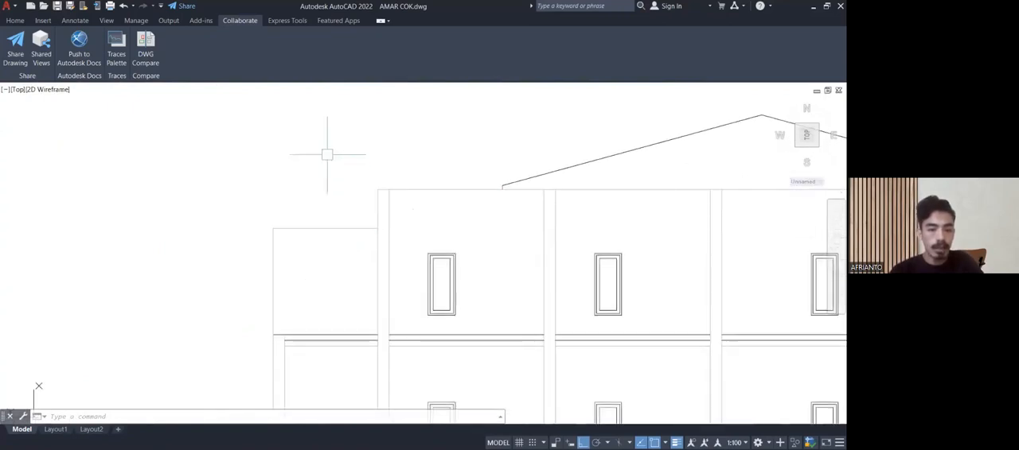
{"action": "scroll", "coordinate": [374, 205], "scroll_direction": "down", "scroll_amount": 2}
{"action": "scroll", "coordinate": [374, 205], "scroll_direction": "down", "scroll_amount": 2}
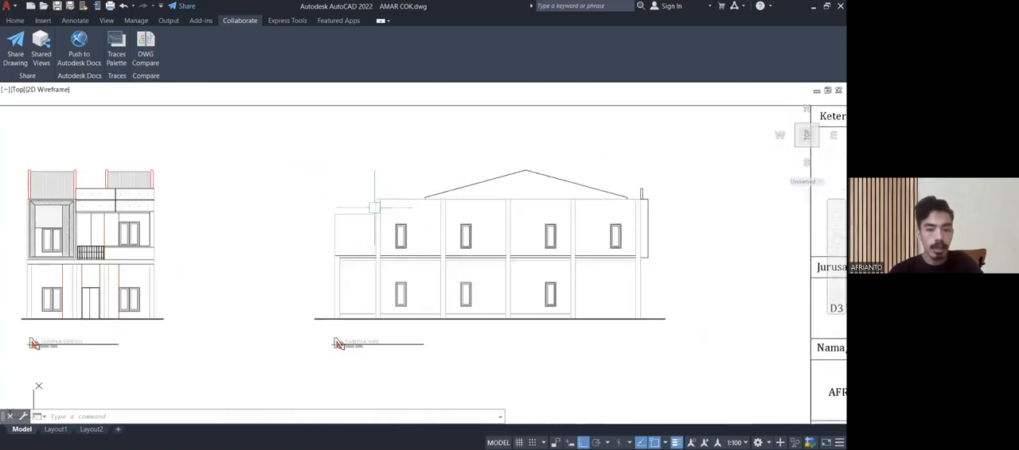
Go to the rear elevation on the TAMPAK sheet and inspect its hatched panels, small railing and open wall area.
{"action": "mouse_move", "coordinate": [532, 291]}
{"action": "middle_mouse_down"}
{"action": "mouse_move", "coordinate": [369, 284]}
{"action": "mouse_move", "coordinate": [315, 255]}
{"action": "middle_mouse_up"}
{"action": "scroll", "coordinate": [316, 251], "scroll_direction": "down", "scroll_amount": 2}
{"action": "middle_click_drag", "start_coordinate": [295, 301], "coordinate": [557, 103]}
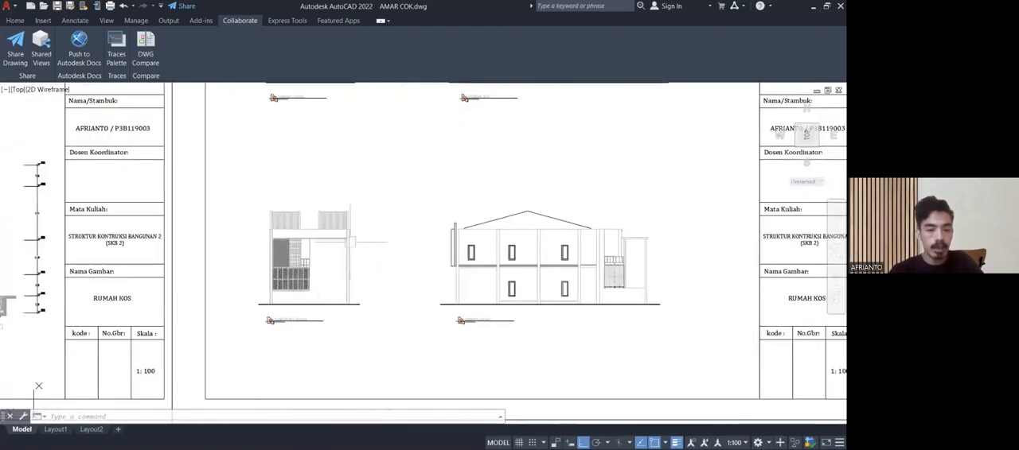
{"action": "scroll", "coordinate": [312, 265], "scroll_direction": "up", "scroll_amount": 4}
{"action": "scroll", "coordinate": [311, 271], "scroll_direction": "up", "scroll_amount": 4}
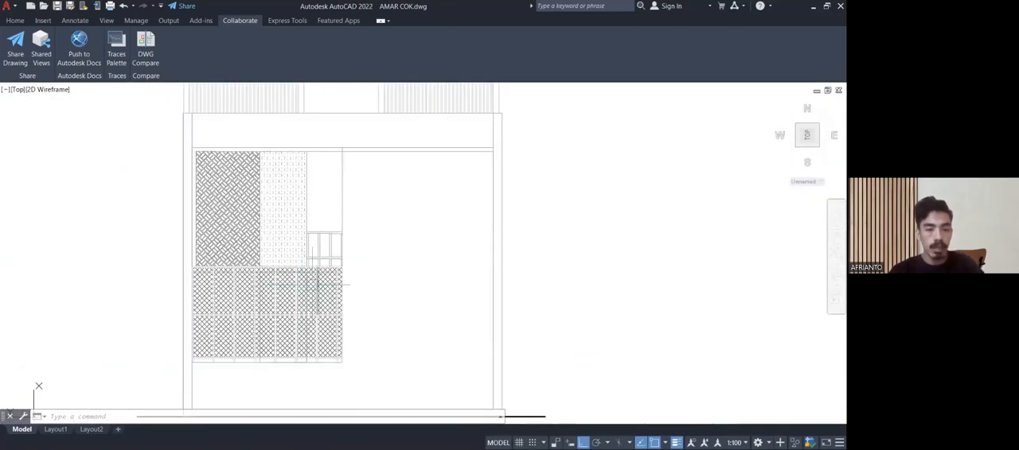
{"action": "mouse_move", "coordinate": [345, 289]}
{"action": "middle_mouse_down"}
{"action": "mouse_move", "coordinate": [354, 255]}
{"action": "mouse_move", "coordinate": [371, 250]}
{"action": "mouse_move", "coordinate": [375, 265]}
{"action": "middle_mouse_up"}
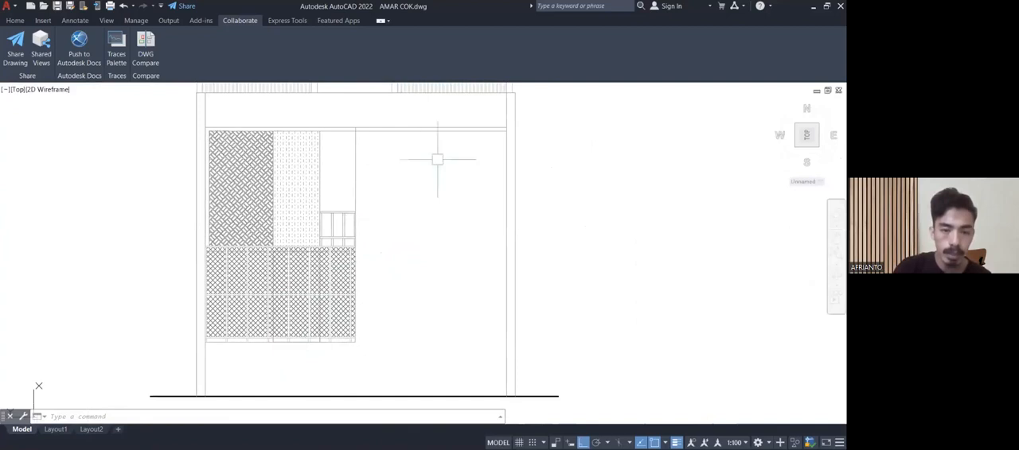
{"action": "middle_click_drag", "start_coordinate": [455, 275], "coordinate": [454, 277]}
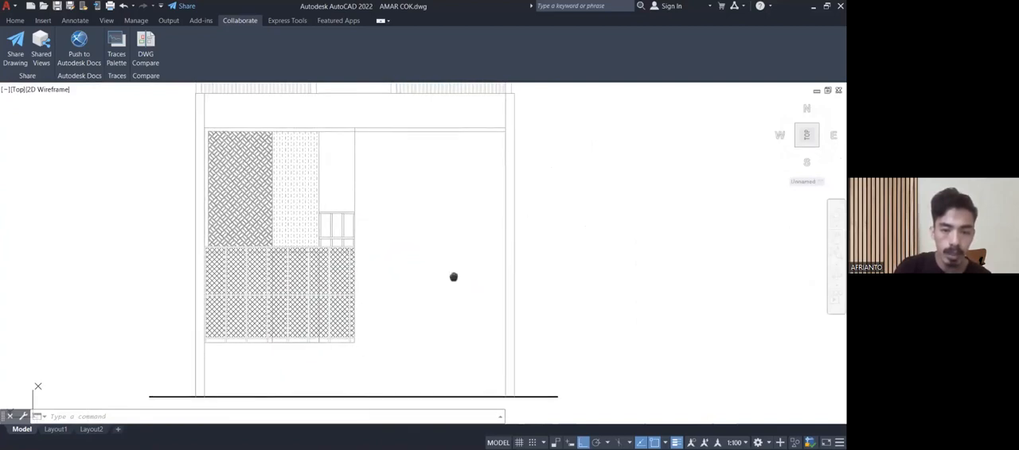
Review the overall rear elevation, from the ground line up to the two ribbed roof surfaces.
{"action": "scroll", "coordinate": [454, 276], "scroll_direction": "down", "scroll_amount": 5}
{"action": "scroll", "coordinate": [430, 185], "scroll_direction": "up", "scroll_amount": 2}
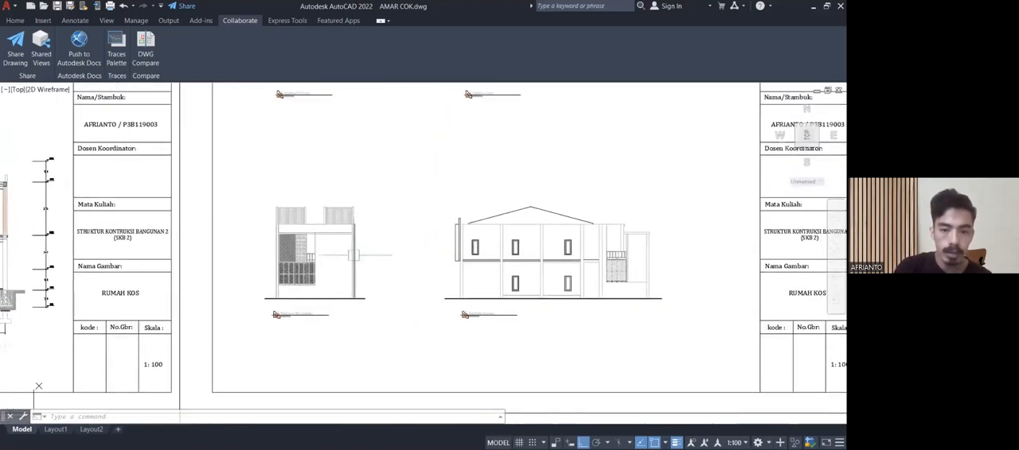
{"action": "scroll", "coordinate": [332, 244], "scroll_direction": "up", "scroll_amount": 4}
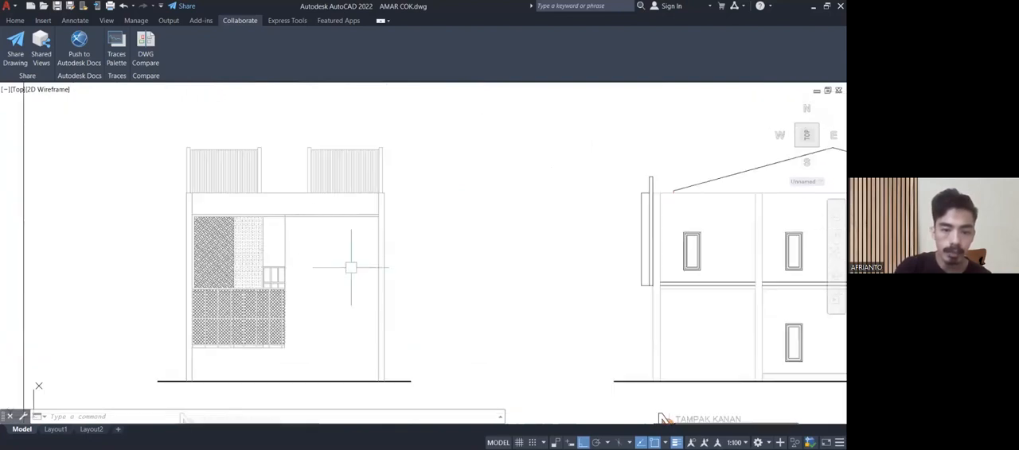
{"action": "scroll", "coordinate": [336, 260], "scroll_direction": "up", "scroll_amount": 3}
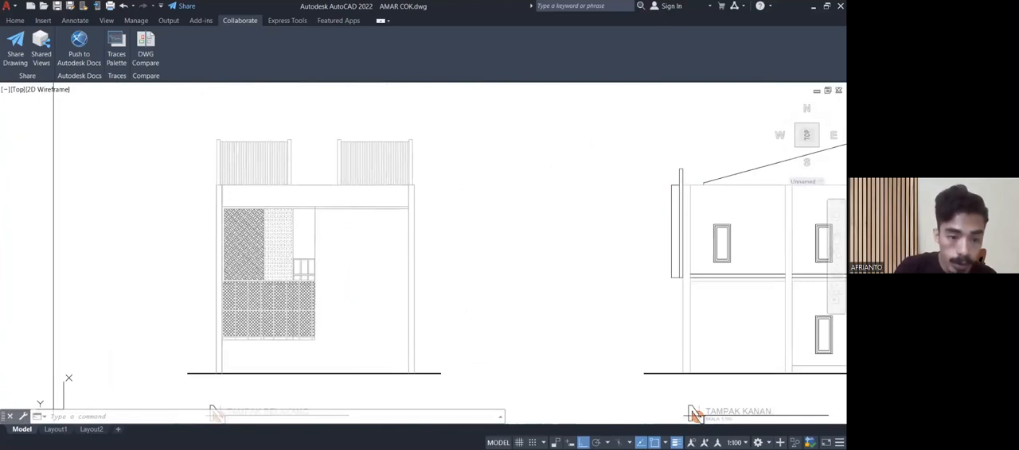
{"action": "middle_click_drag", "start_coordinate": [306, 286], "coordinate": [310, 324]}
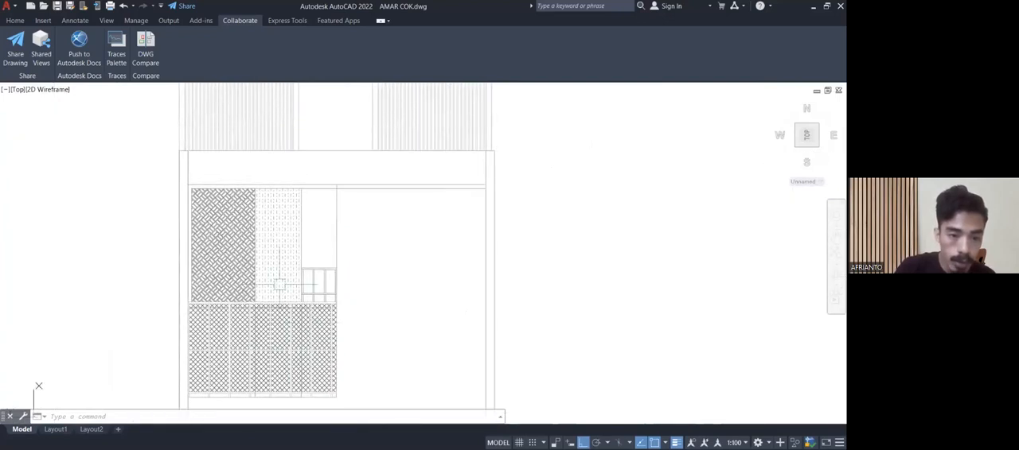
Examine the woven-pattern panel, brick-hatched wall and lattice screen on the rear elevation up close.
{"action": "scroll", "coordinate": [229, 249], "scroll_direction": "down", "scroll_amount": 3}
{"action": "scroll", "coordinate": [229, 250], "scroll_direction": "up", "scroll_amount": 5}
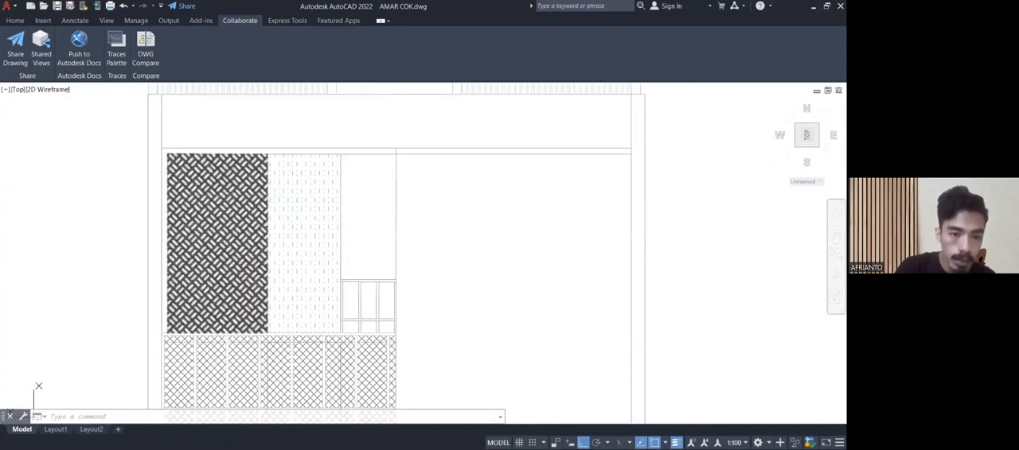
{"action": "scroll", "coordinate": [224, 209], "scroll_direction": "up", "scroll_amount": 4}
{"action": "scroll", "coordinate": [222, 208], "scroll_direction": "up", "scroll_amount": 8}
{"action": "scroll", "coordinate": [226, 191], "scroll_direction": "down", "scroll_amount": 6}
{"action": "mouse_move", "coordinate": [231, 189]}
{"action": "middle_mouse_down"}
{"action": "mouse_move", "coordinate": [241, 183]}
{"action": "mouse_move", "coordinate": [240, 193]}
{"action": "mouse_move", "coordinate": [244, 166]}
{"action": "middle_mouse_up"}
{"action": "scroll", "coordinate": [240, 193], "scroll_direction": "down", "scroll_amount": 6}
{"action": "middle_click_drag", "start_coordinate": [283, 224], "coordinate": [261, 210]}
{"action": "scroll", "coordinate": [271, 204], "scroll_direction": "down", "scroll_amount": 6}
Inspect the right elevation (TAMPAK KANAN), focusing on the railing and screen panels at the rear of the building.
{"action": "middle_click_drag", "start_coordinate": [294, 243], "coordinate": [109, 212]}
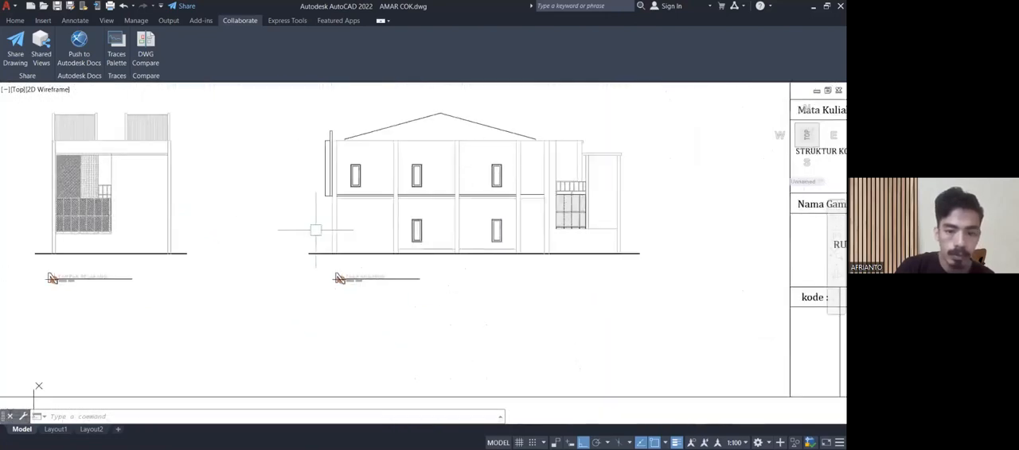
{"action": "scroll", "coordinate": [321, 232], "scroll_direction": "down", "scroll_amount": 2}
{"action": "scroll", "coordinate": [486, 225], "scroll_direction": "up", "scroll_amount": 4}
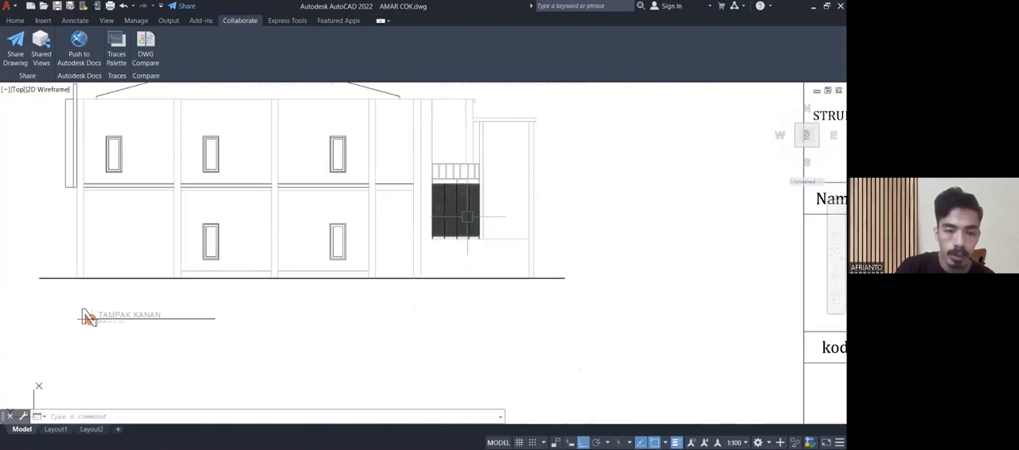
{"action": "middle_click_drag", "start_coordinate": [477, 227], "coordinate": [466, 267]}
{"action": "scroll", "coordinate": [464, 219], "scroll_direction": "up", "scroll_amount": 2}
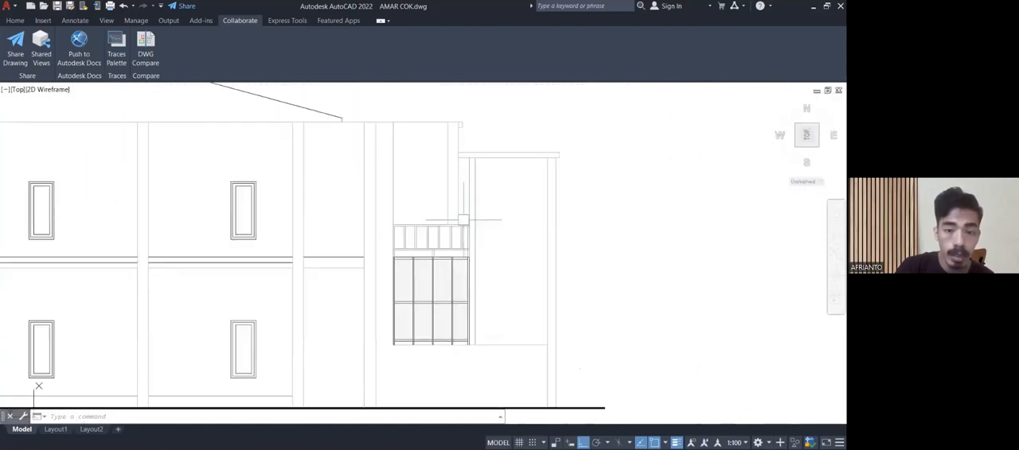
{"action": "mouse_move", "coordinate": [492, 197]}
{"action": "middle_mouse_down"}
{"action": "mouse_move", "coordinate": [464, 234]}
{"action": "mouse_move", "coordinate": [440, 244]}
{"action": "middle_mouse_up"}
Go to the REN. ATAP / DETAIL ATAP sheet and examine the upper part of the roof plan with its blue panels.
{"action": "scroll", "coordinate": [477, 238], "scroll_direction": "down", "scroll_amount": 6}
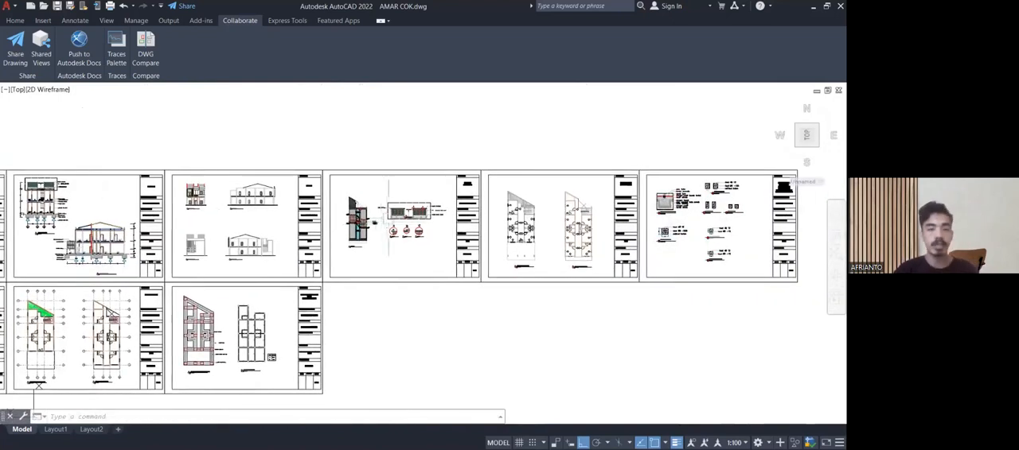
{"action": "scroll", "coordinate": [366, 212], "scroll_direction": "up", "scroll_amount": 6}
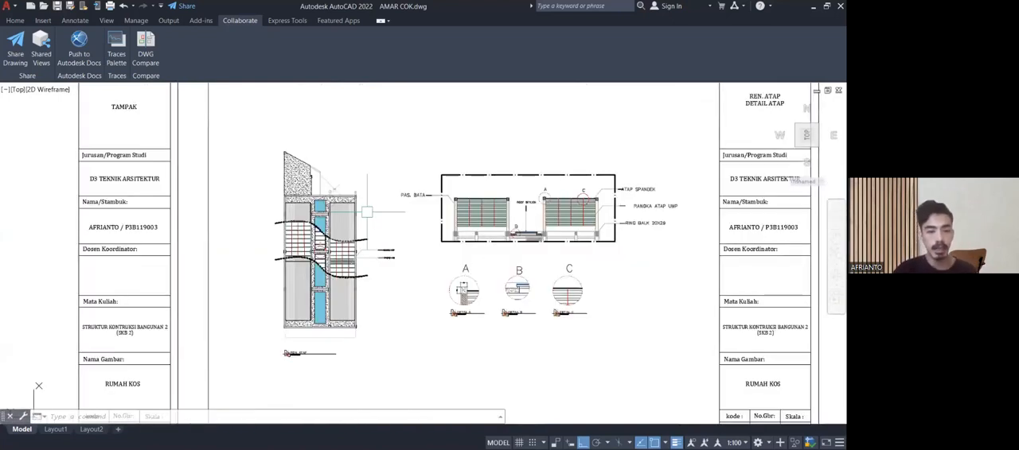
{"action": "scroll", "coordinate": [323, 213], "scroll_direction": "up", "scroll_amount": 8}
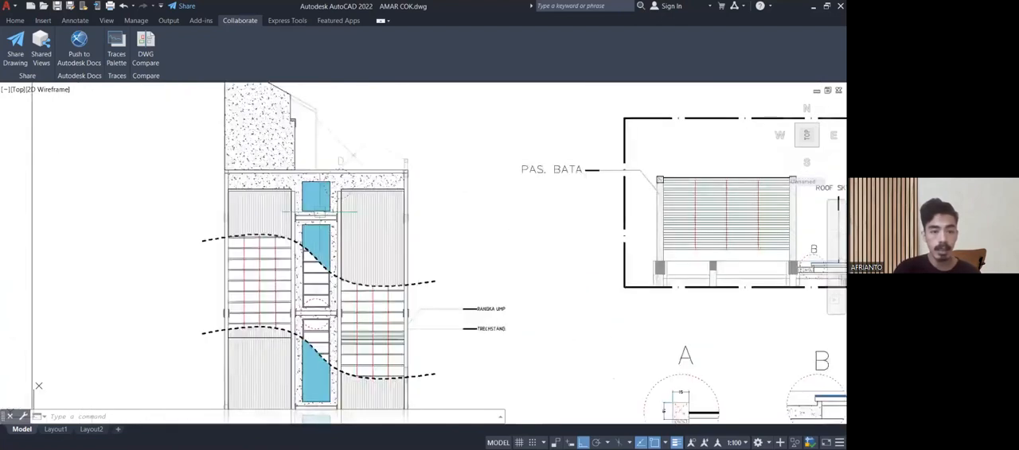
{"action": "mouse_move", "coordinate": [326, 222]}
{"action": "middle_mouse_down"}
{"action": "mouse_move", "coordinate": [357, 295]}
{"action": "mouse_move", "coordinate": [315, 182]}
{"action": "middle_mouse_up"}
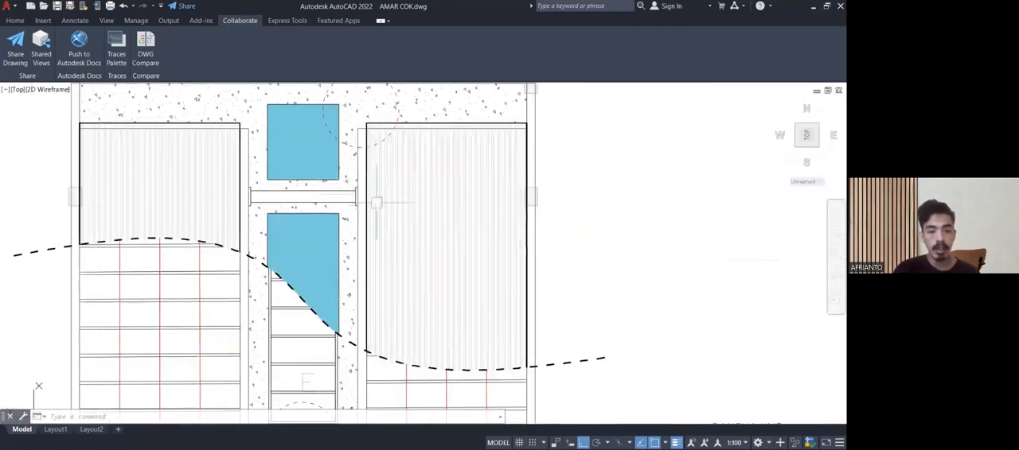
Review the roof plan's RANGKA UMP and TRECHSTANG areas and follow the roof covering down to the building's front edge.
{"action": "scroll", "coordinate": [397, 205], "scroll_direction": "down", "scroll_amount": 6}
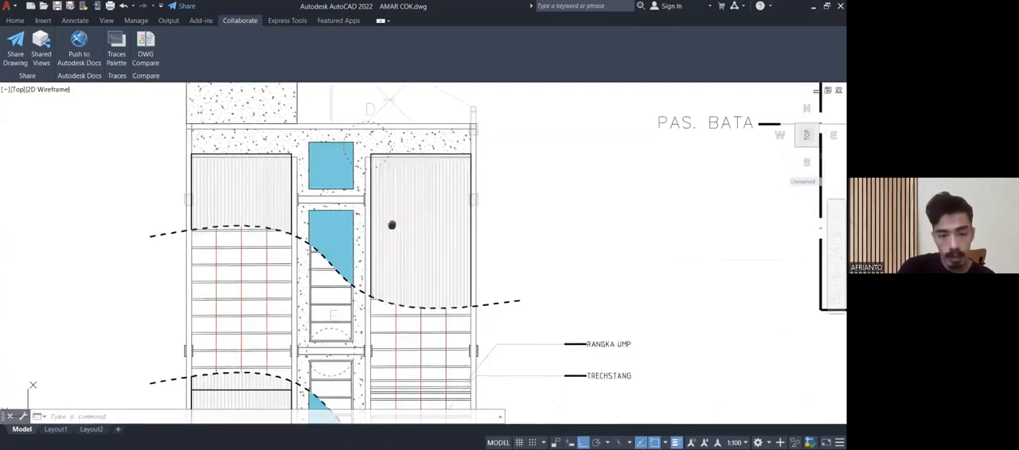
{"action": "mouse_move", "coordinate": [403, 205]}
{"action": "middle_mouse_down"}
{"action": "mouse_move", "coordinate": [361, 142]}
{"action": "mouse_move", "coordinate": [352, 177]}
{"action": "mouse_move", "coordinate": [366, 176]}
{"action": "middle_mouse_up"}
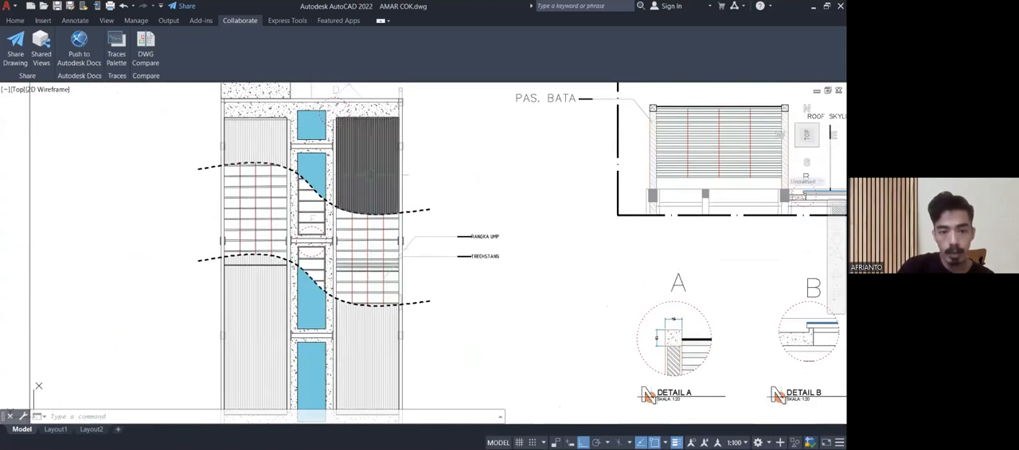
{"action": "middle_click_drag", "start_coordinate": [375, 357], "coordinate": [362, 245]}
{"action": "scroll", "coordinate": [349, 342], "scroll_direction": "up", "scroll_amount": 3}
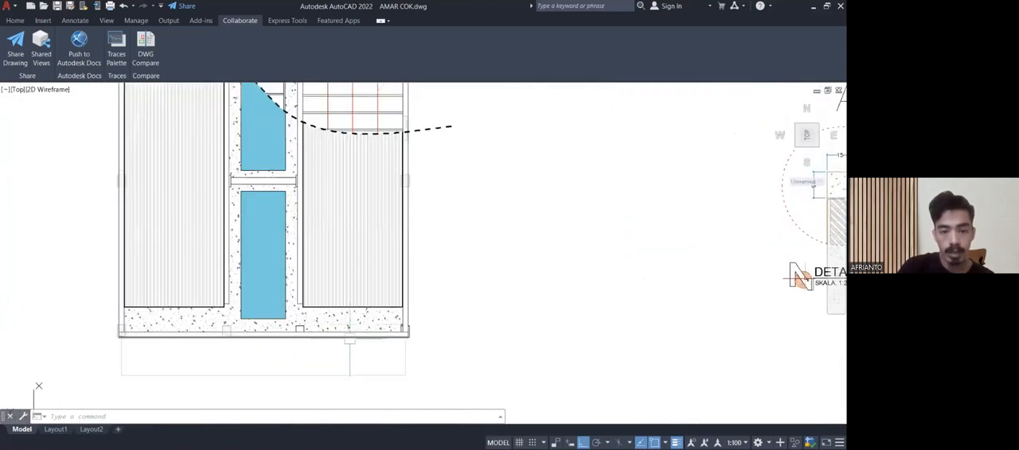
Look over the roof plan from its front edge up through the exposed framing at the RANGKA UMP and TRECHSTANG labels.
{"action": "middle_click_drag", "start_coordinate": [350, 342], "coordinate": [354, 368]}
{"action": "scroll", "coordinate": [391, 238], "scroll_direction": "down", "scroll_amount": 4}
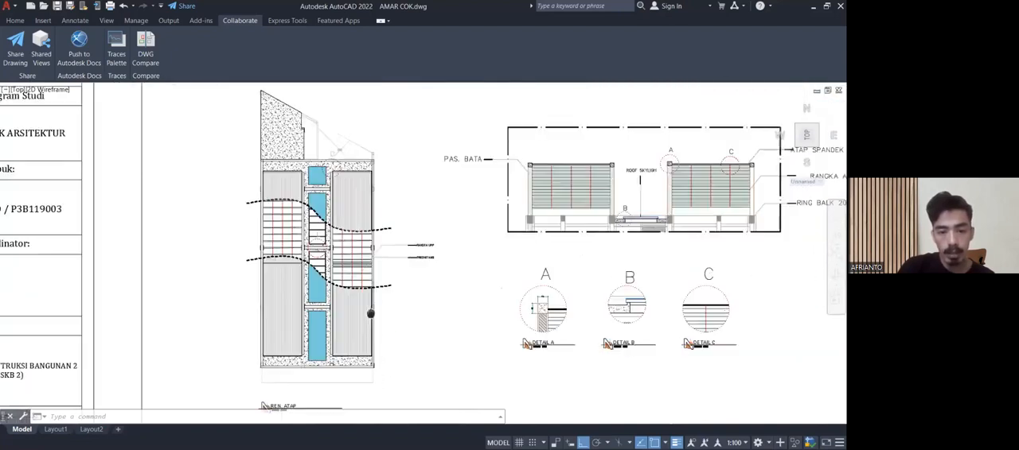
{"action": "scroll", "coordinate": [353, 259], "scroll_direction": "up", "scroll_amount": 4}
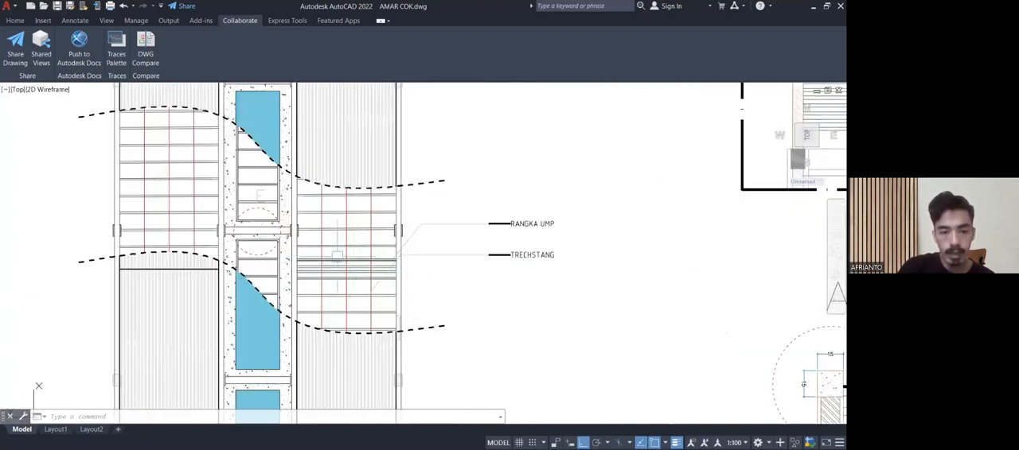
{"action": "scroll", "coordinate": [434, 249], "scroll_direction": "down", "scroll_amount": 4}
{"action": "middle_click_drag", "start_coordinate": [409, 199], "coordinate": [400, 246]}
{"action": "scroll", "coordinate": [400, 245], "scroll_direction": "up", "scroll_amount": 2}
{"action": "scroll", "coordinate": [422, 222], "scroll_direction": "up", "scroll_amount": 5}
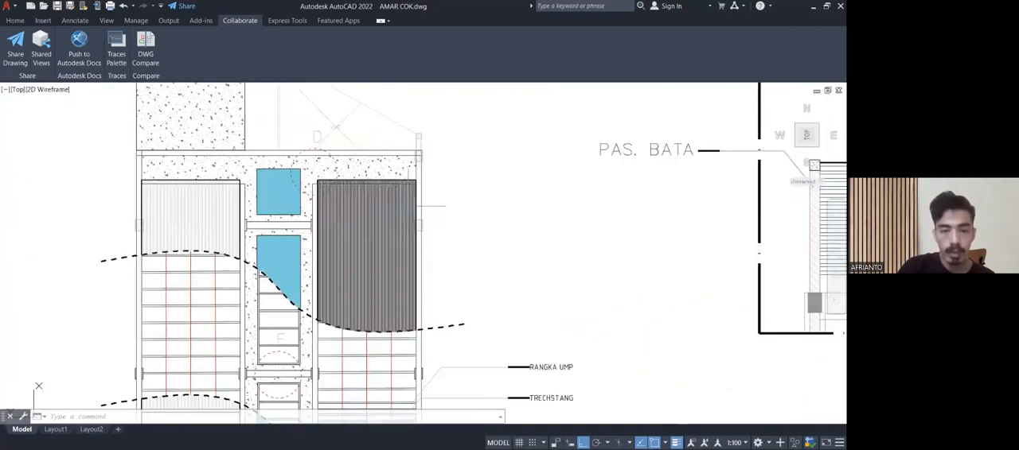
Examine the upper edge of the roof plan around the VOID, detail circle D and the right-hand corner column.
{"action": "middle_click_drag", "start_coordinate": [318, 258], "coordinate": [319, 293]}
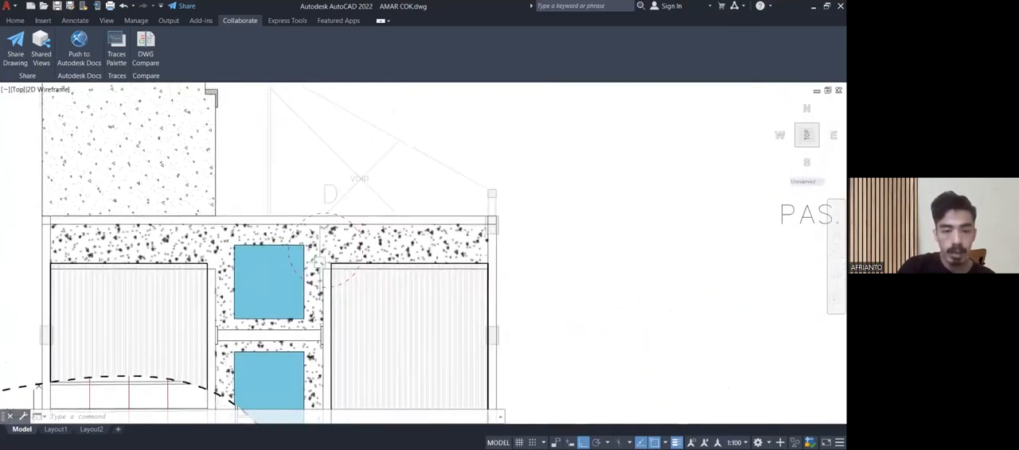
{"action": "scroll", "coordinate": [320, 262], "scroll_direction": "up", "scroll_amount": 2}
{"action": "middle_click_drag", "start_coordinate": [319, 262], "coordinate": [333, 263]}
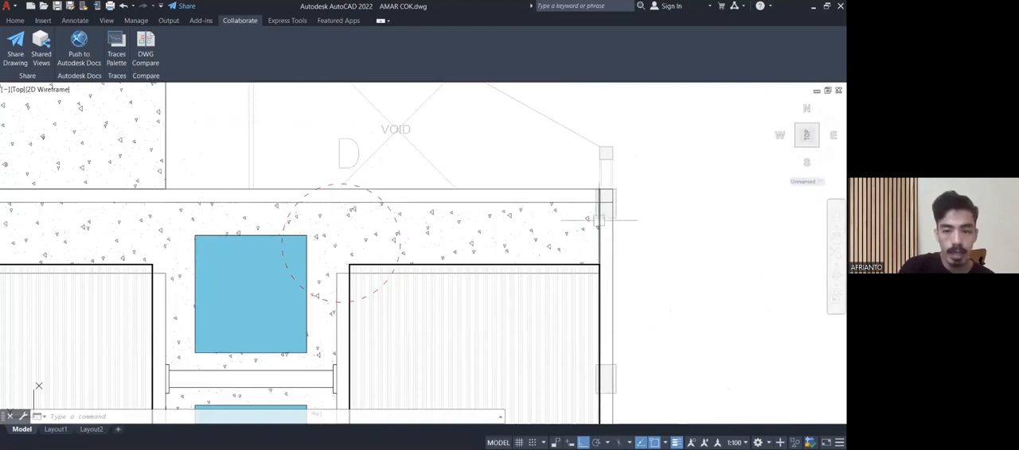
{"action": "scroll", "coordinate": [580, 206], "scroll_direction": "up", "scroll_amount": 3}
{"action": "middle_click_drag", "start_coordinate": [582, 206], "coordinate": [504, 267]}
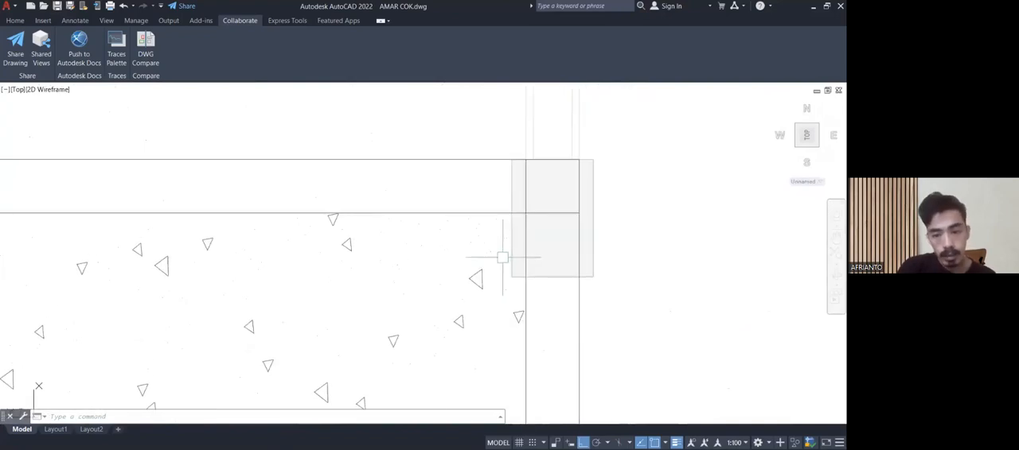
{"action": "scroll", "coordinate": [480, 223], "scroll_direction": "down", "scroll_amount": 5}
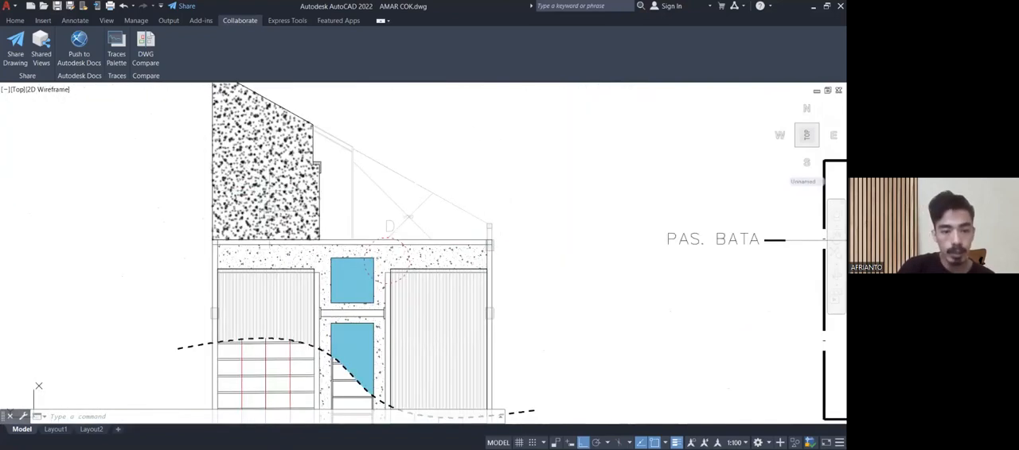
{"action": "middle_click_drag", "start_coordinate": [278, 207], "coordinate": [327, 193]}
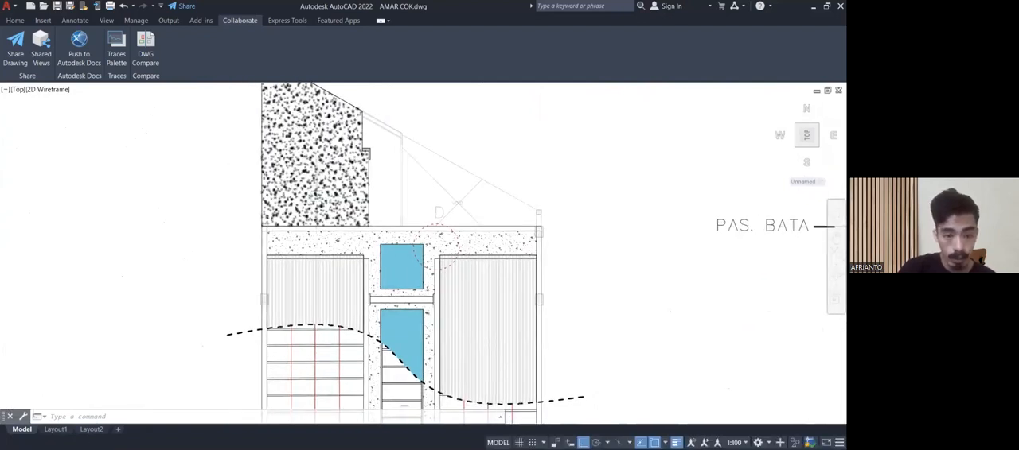
Inspect the exposed purlins on the roof plan's left side, down to where one meets the edge wall.
{"action": "scroll", "coordinate": [366, 310], "scroll_direction": "up", "scroll_amount": 3}
{"action": "scroll", "coordinate": [229, 207], "scroll_direction": "down", "scroll_amount": 5}
{"action": "middle_click_drag", "start_coordinate": [228, 204], "coordinate": [210, 128]}
{"action": "scroll", "coordinate": [227, 213], "scroll_direction": "up", "scroll_amount": 9}
{"action": "middle_click_drag", "start_coordinate": [228, 214], "coordinate": [259, 214]}
{"action": "middle_click_drag", "start_coordinate": [431, 247], "coordinate": [385, 308]}
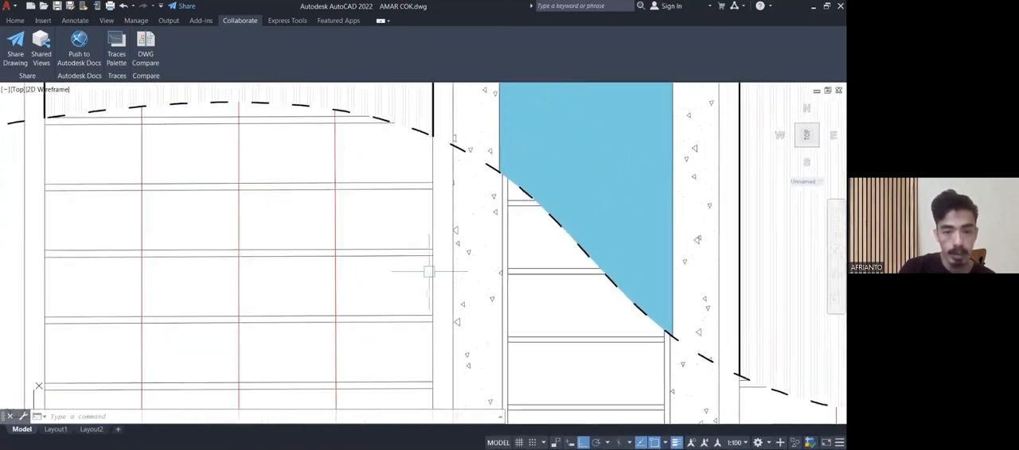
{"action": "scroll", "coordinate": [434, 265], "scroll_direction": "up", "scroll_amount": 2}
{"action": "mouse_move", "coordinate": [436, 185]}
{"action": "middle_mouse_down"}
{"action": "mouse_move", "coordinate": [442, 224]}
{"action": "mouse_move", "coordinate": [426, 204]}
{"action": "middle_mouse_up"}
{"action": "scroll", "coordinate": [442, 224], "scroll_direction": "down", "scroll_amount": 4}
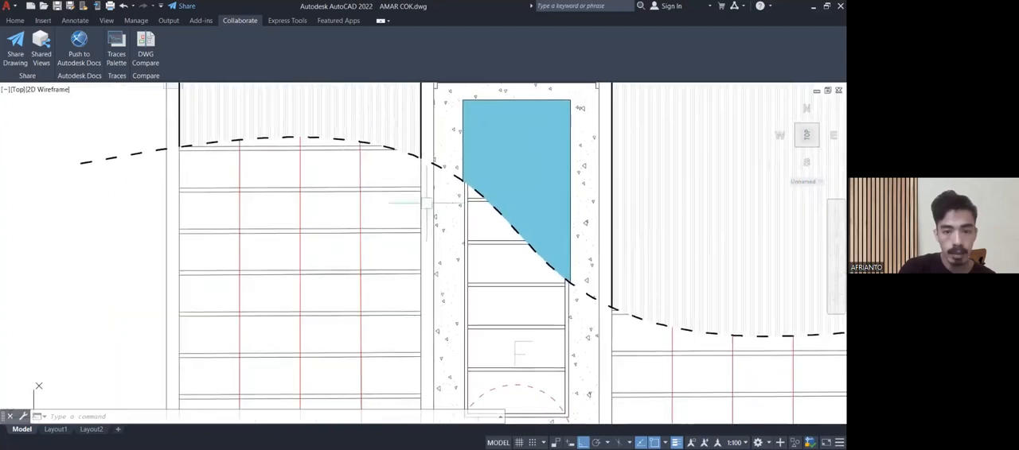
{"action": "scroll", "coordinate": [184, 227], "scroll_direction": "up", "scroll_amount": 6}
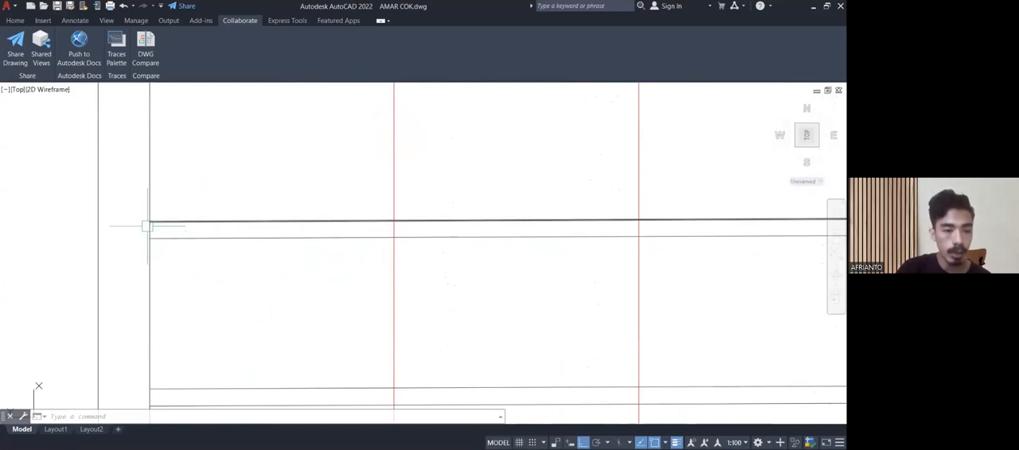
{"action": "scroll", "coordinate": [113, 226], "scroll_direction": "up", "scroll_amount": 1}
{"action": "scroll", "coordinate": [173, 235], "scroll_direction": "down", "scroll_amount": 1}
{"action": "scroll", "coordinate": [164, 224], "scroll_direction": "up", "scroll_amount": 4}
{"action": "scroll", "coordinate": [163, 225], "scroll_direction": "down", "scroll_amount": 4}
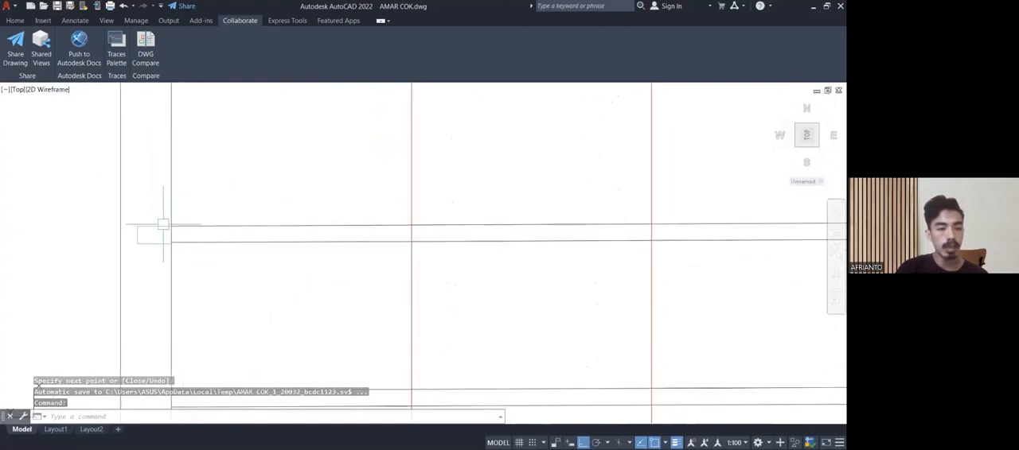
Erase the three short lines sketched past the wall at the left end of the purlin.
{"action": "left_click", "coordinate": [154, 227]}
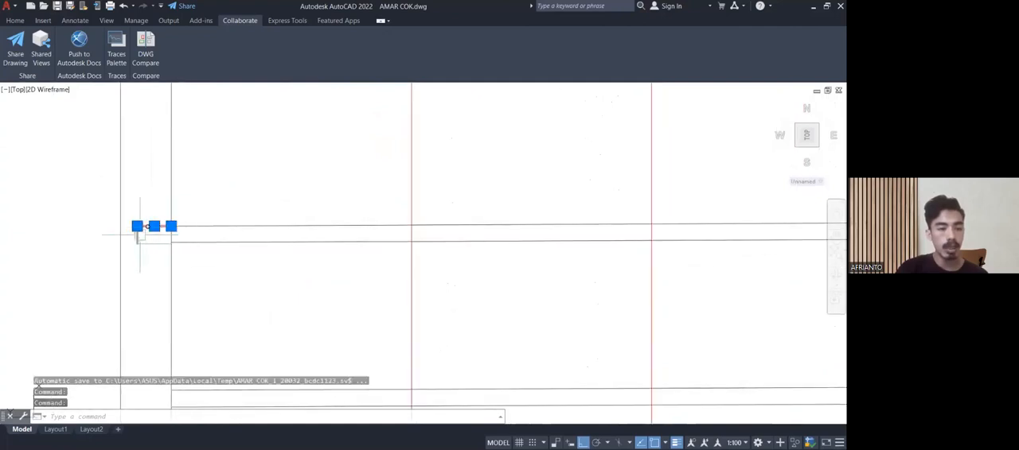
{"action": "left_click", "coordinate": [154, 244]}
{"action": "middle_click_drag", "start_coordinate": [188, 267], "coordinate": [198, 244]}
{"action": "type", "text": "e"}
{"action": "key", "text": "space"}
{"action": "scroll", "coordinate": [180, 244], "scroll_direction": "down", "scroll_amount": 6}
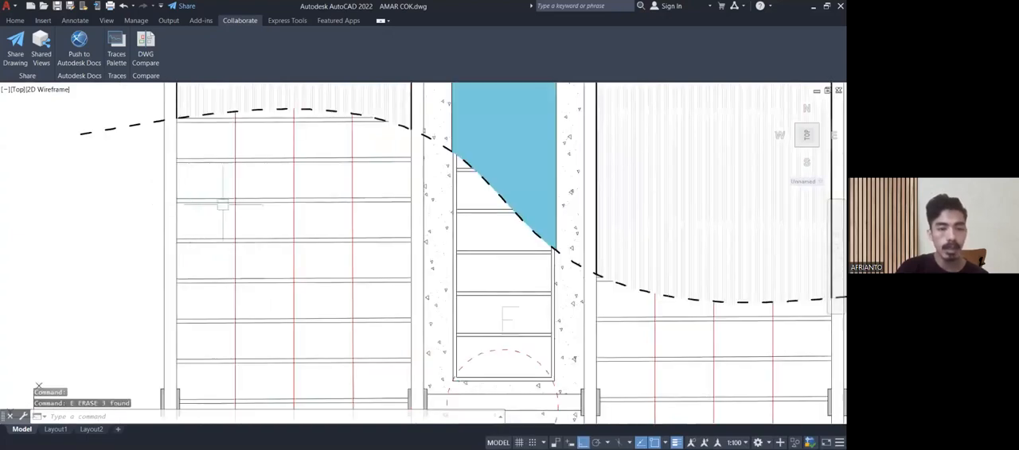
Inspect the red tie rods crossing the left purlins and follow them across the whole exposed framing bay.
{"action": "scroll", "coordinate": [233, 204], "scroll_direction": "up", "scroll_amount": 4}
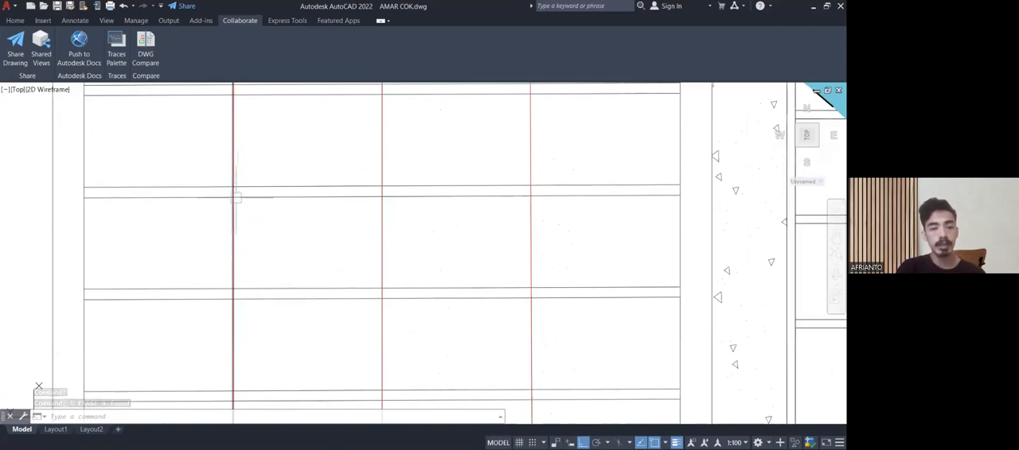
{"action": "scroll", "coordinate": [232, 211], "scroll_direction": "up", "scroll_amount": 8}
{"action": "scroll", "coordinate": [230, 191], "scroll_direction": "down", "scroll_amount": 4}
{"action": "middle_click_drag", "start_coordinate": [213, 204], "coordinate": [221, 246]}
{"action": "scroll", "coordinate": [220, 246], "scroll_direction": "down", "scroll_amount": 3}
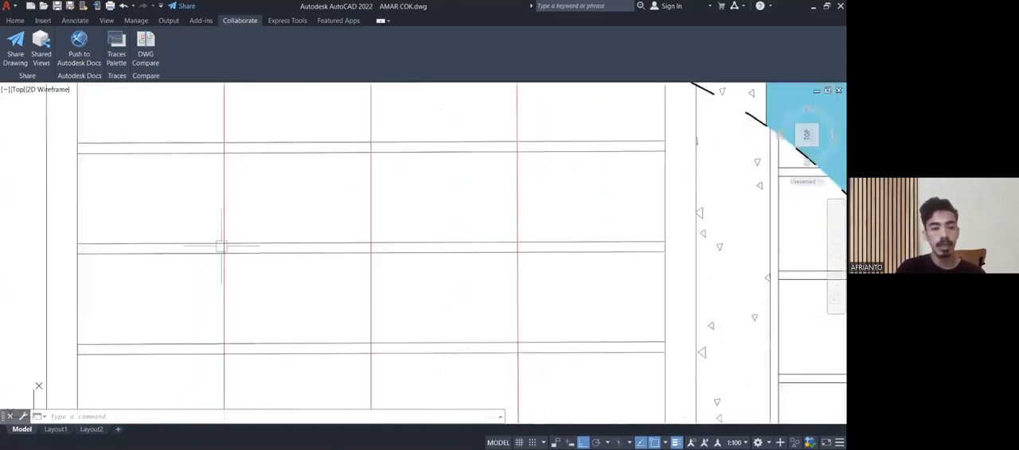
{"action": "scroll", "coordinate": [224, 147], "scroll_direction": "down", "scroll_amount": 1}
{"action": "middle_click_drag", "start_coordinate": [224, 146], "coordinate": [211, 213]}
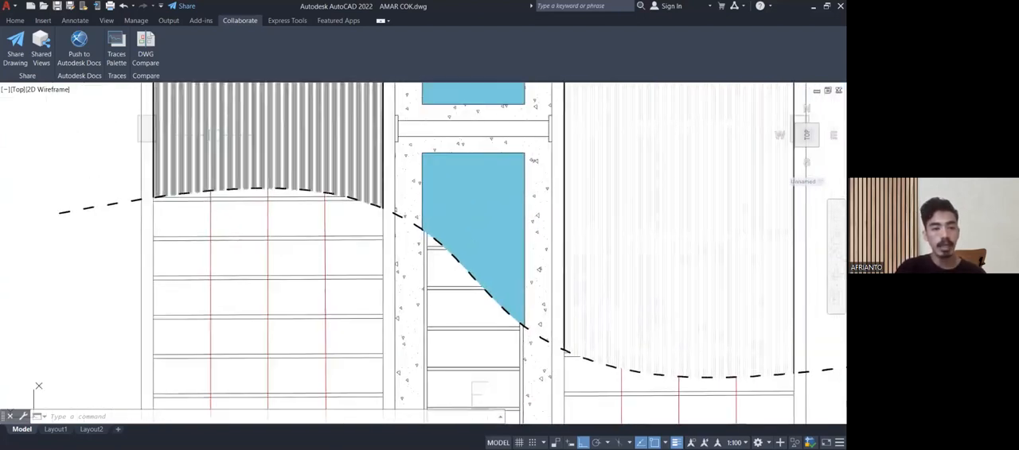
{"action": "scroll", "coordinate": [212, 147], "scroll_direction": "down", "scroll_amount": 3}
{"action": "scroll", "coordinate": [209, 269], "scroll_direction": "up", "scroll_amount": 10}
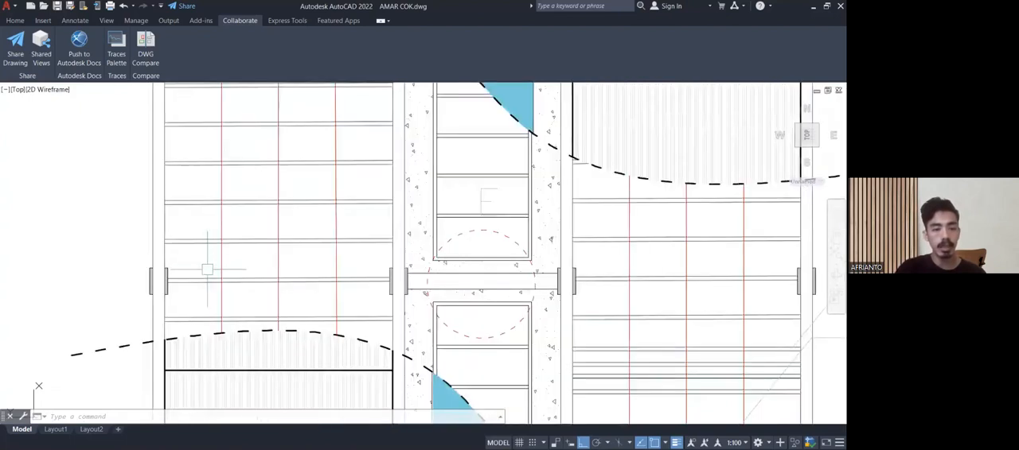
Examine the central skylight frame around the dashed detail circle and the crossbars beside the cut-away blue panel.
{"action": "scroll", "coordinate": [216, 278], "scroll_direction": "down", "scroll_amount": 4}
{"action": "scroll", "coordinate": [217, 278], "scroll_direction": "down", "scroll_amount": 4}
{"action": "middle_click_drag", "start_coordinate": [271, 269], "coordinate": [218, 249]}
{"action": "mouse_move", "coordinate": [341, 258]}
{"action": "middle_mouse_down"}
{"action": "mouse_move", "coordinate": [291, 232]}
{"action": "mouse_move", "coordinate": [320, 260]}
{"action": "middle_mouse_up"}
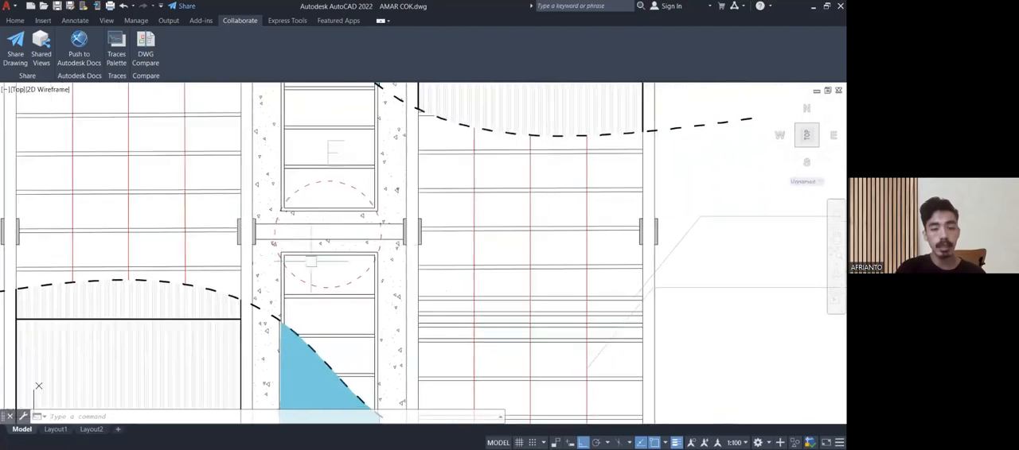
{"action": "middle_click_drag", "start_coordinate": [471, 252], "coordinate": [410, 195]}
{"action": "middle_click_drag", "start_coordinate": [439, 246], "coordinate": [417, 208]}
{"action": "mouse_move", "coordinate": [424, 306]}
{"action": "middle_mouse_down"}
{"action": "mouse_move", "coordinate": [413, 228]}
{"action": "mouse_move", "coordinate": [445, 216]}
{"action": "mouse_move", "coordinate": [480, 279]}
{"action": "mouse_move", "coordinate": [491, 362]}
{"action": "middle_mouse_up"}
{"action": "scroll", "coordinate": [330, 266], "scroll_direction": "up", "scroll_amount": 5}
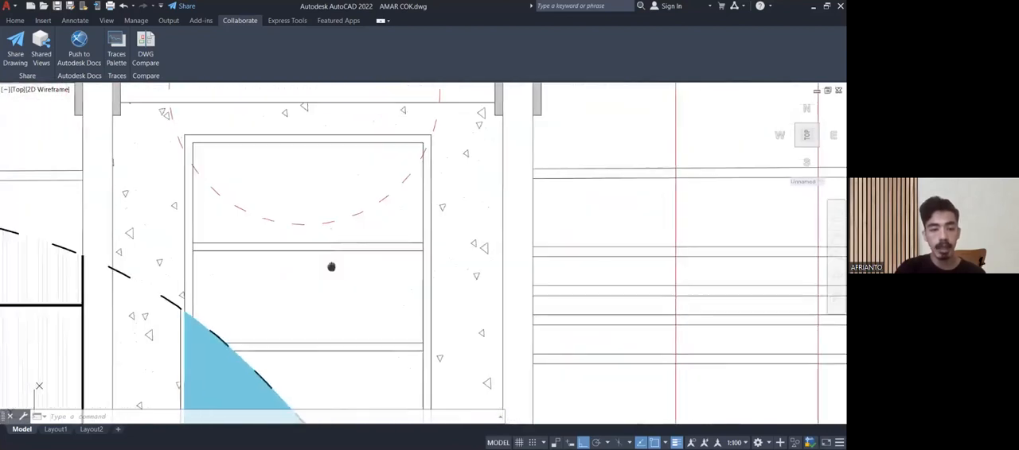
{"action": "middle_click_drag", "start_coordinate": [432, 308], "coordinate": [409, 207]}
{"action": "scroll", "coordinate": [406, 262], "scroll_direction": "down", "scroll_amount": 3}
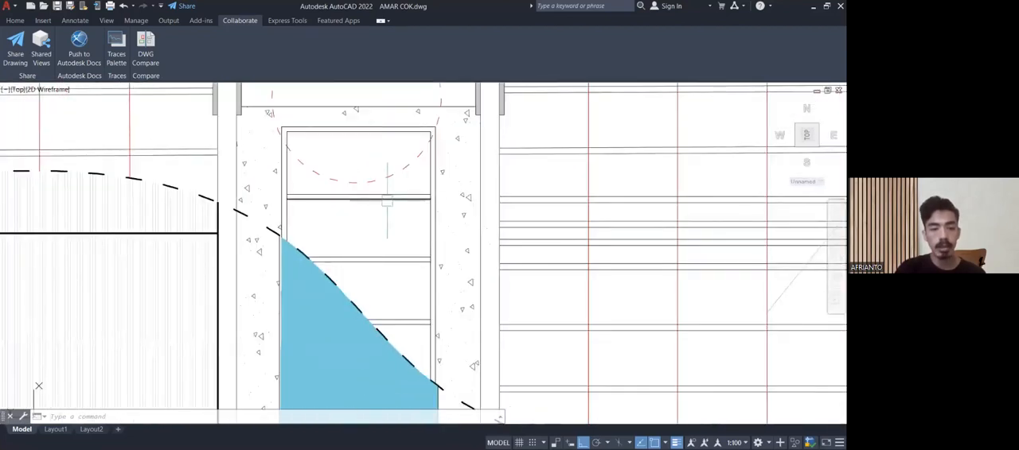
{"action": "scroll", "coordinate": [324, 243], "scroll_direction": "up", "scroll_amount": 2}
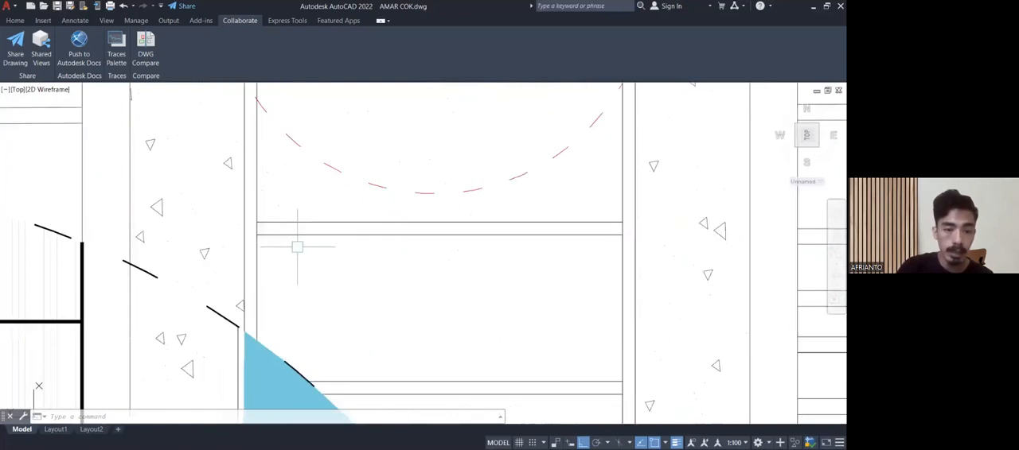
{"action": "scroll", "coordinate": [295, 246], "scroll_direction": "down", "scroll_amount": 4}
{"action": "scroll", "coordinate": [257, 200], "scroll_direction": "up", "scroll_amount": 5}
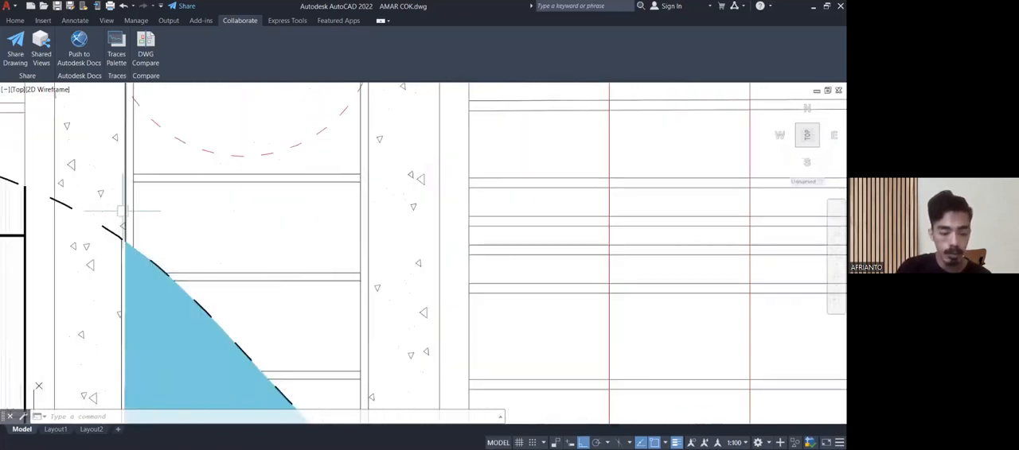
Measure the inner width of the skylight frame along its crossbar with a linear dimension.
{"action": "type", "text": "dli"}
{"action": "key", "text": "Return"}
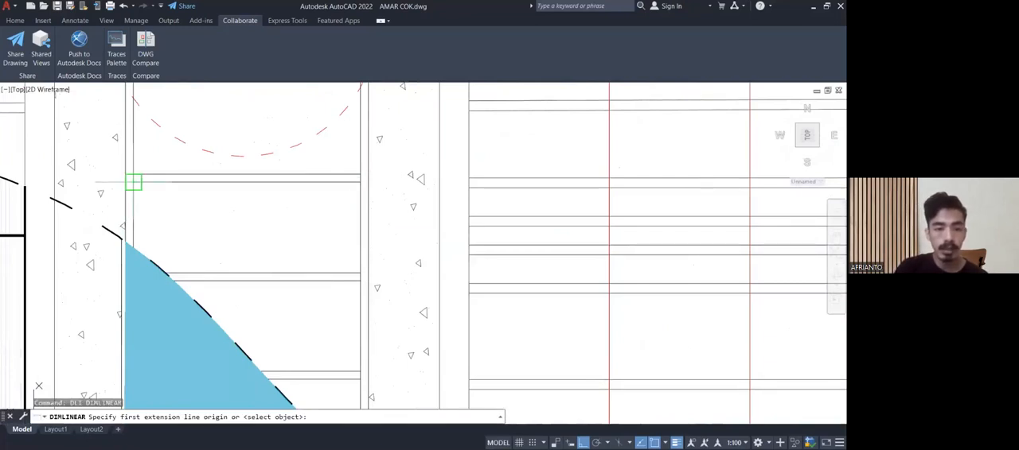
{"action": "left_click", "coordinate": [133, 182]}
{"action": "left_click", "coordinate": [360, 182]}
{"action": "key", "text": "Escape"}
{"action": "scroll", "coordinate": [308, 213], "scroll_direction": "down", "scroll_amount": 5}
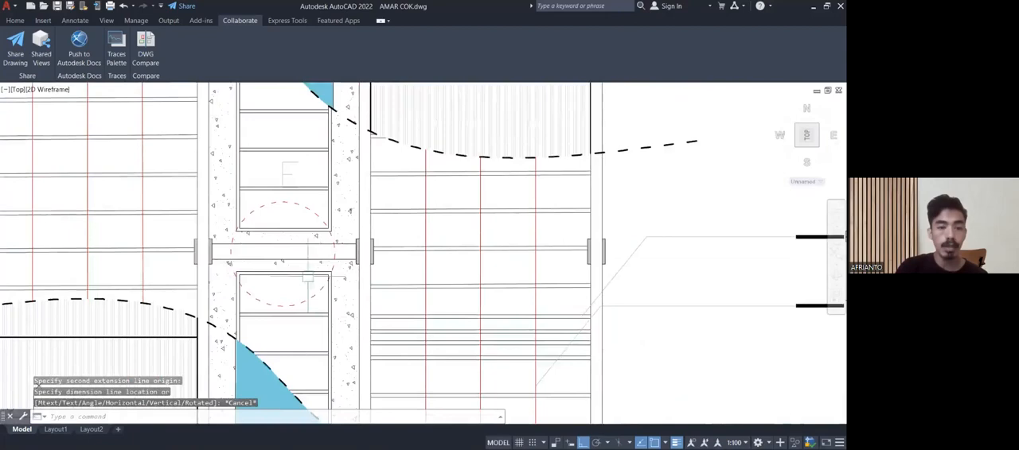
Review the lower skylight frame and the blue panels between the ribbed roof sheets.
{"action": "scroll", "coordinate": [300, 275], "scroll_direction": "up", "scroll_amount": 3}
{"action": "scroll", "coordinate": [300, 267], "scroll_direction": "up", "scroll_amount": 4}
{"action": "middle_click_drag", "start_coordinate": [299, 251], "coordinate": [275, 148]}
{"action": "scroll", "coordinate": [276, 165], "scroll_direction": "down", "scroll_amount": 2}
{"action": "scroll", "coordinate": [276, 279], "scroll_direction": "down", "scroll_amount": 4}
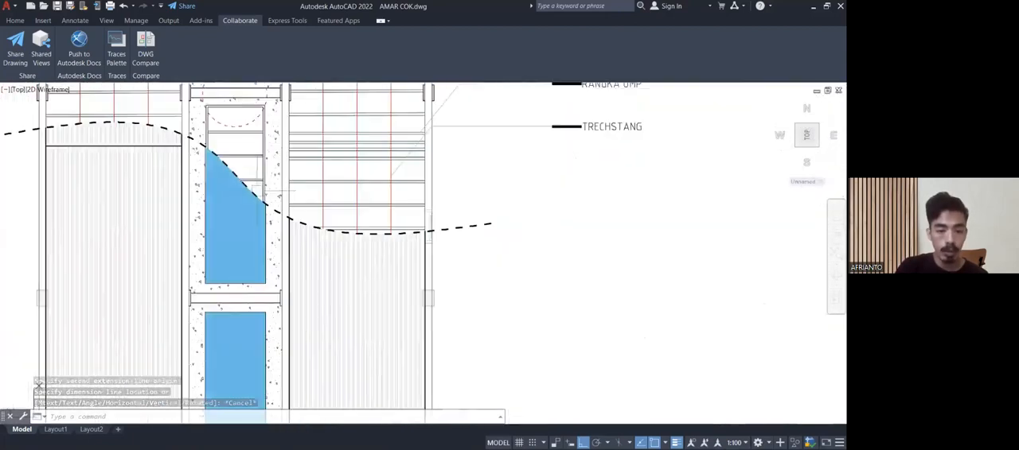
{"action": "middle_click_drag", "start_coordinate": [266, 227], "coordinate": [264, 183]}
{"action": "scroll", "coordinate": [280, 218], "scroll_direction": "down", "scroll_amount": 5}
Go to the roof details and examine the dimensioned concrete beam above the hatched wall in DETAIL A.
{"action": "middle_click_drag", "start_coordinate": [343, 257], "coordinate": [217, 351]}
{"action": "scroll", "coordinate": [356, 312], "scroll_direction": "up", "scroll_amount": 4}
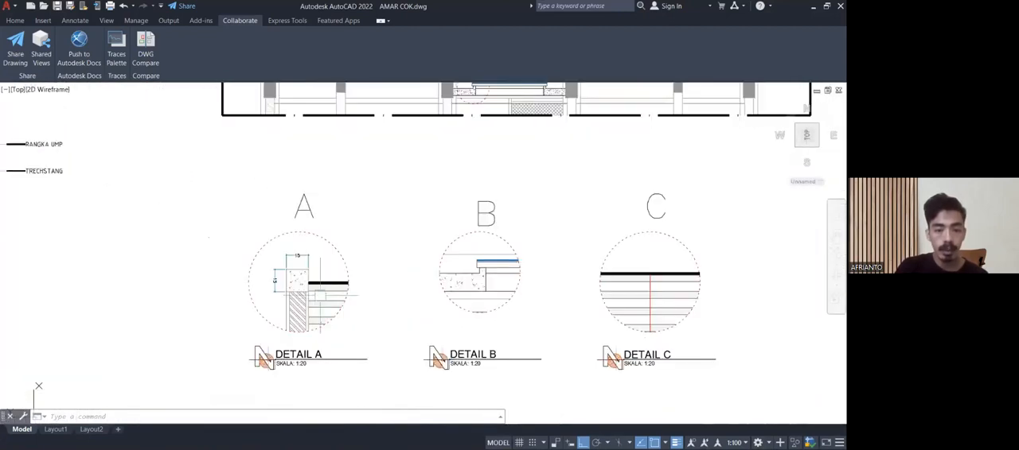
{"action": "scroll", "coordinate": [297, 282], "scroll_direction": "up", "scroll_amount": 4}
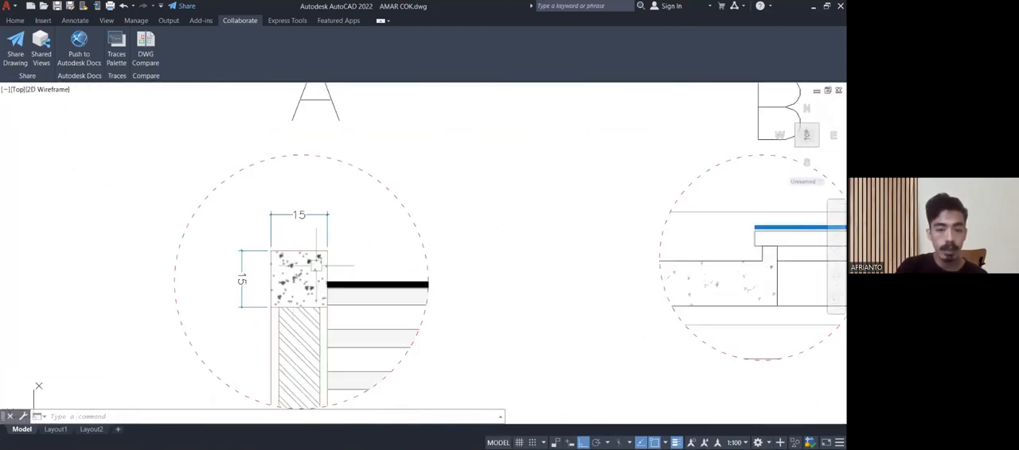
{"action": "scroll", "coordinate": [316, 266], "scroll_direction": "down", "scroll_amount": 2}
{"action": "scroll", "coordinate": [298, 275], "scroll_direction": "down", "scroll_amount": 8}
Check the gable roof profile above the upper-floor windows on the neighbouring drawing.
{"action": "middle_click_drag", "start_coordinate": [212, 235], "coordinate": [513, 360]}
{"action": "scroll", "coordinate": [89, 256], "scroll_direction": "up", "scroll_amount": 6}
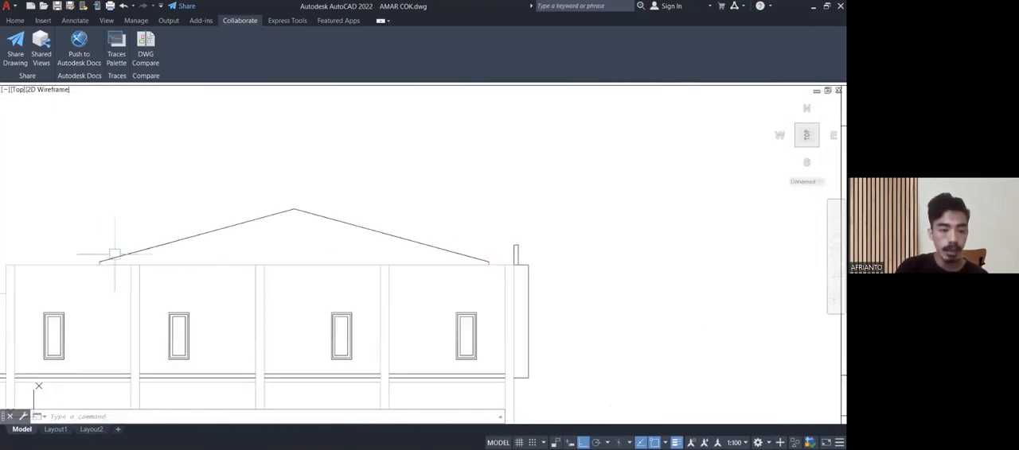
{"action": "scroll", "coordinate": [389, 255], "scroll_direction": "down", "scroll_amount": 6}
Return to DETAIL A and inspect how the roof covering and purlins meet the concrete beam.
{"action": "middle_click_drag", "start_coordinate": [466, 277], "coordinate": [208, 207]}
{"action": "scroll", "coordinate": [530, 323], "scroll_direction": "up", "scroll_amount": 10}
{"action": "middle_click_drag", "start_coordinate": [531, 323], "coordinate": [404, 276]}
{"action": "scroll", "coordinate": [386, 322], "scroll_direction": "up", "scroll_amount": 2}
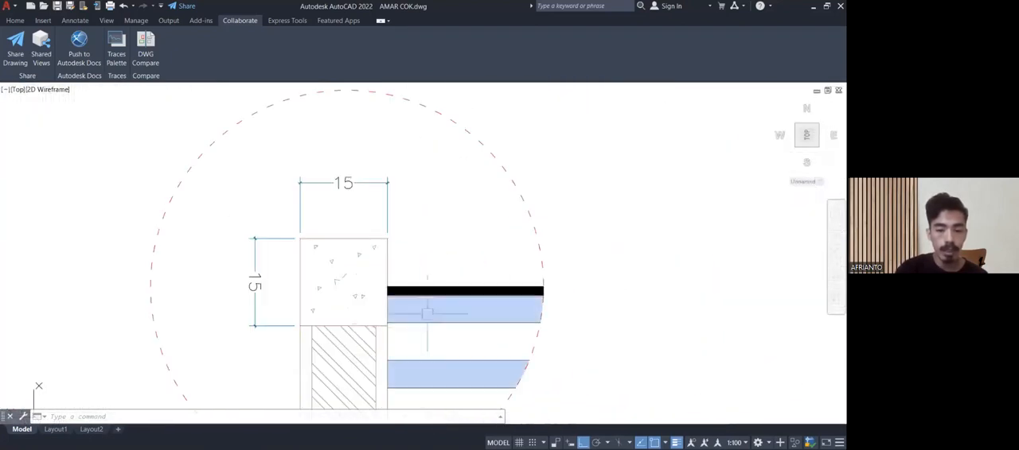
{"action": "scroll", "coordinate": [343, 315], "scroll_direction": "down", "scroll_amount": 8}
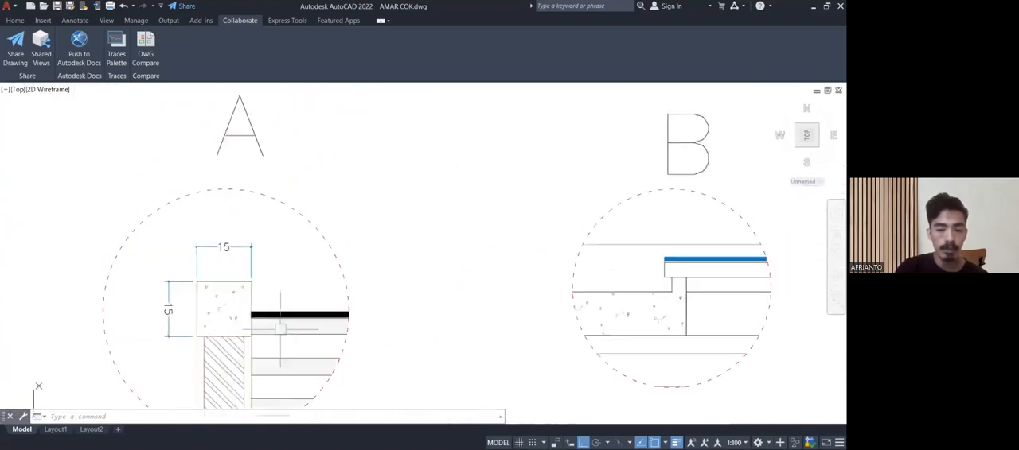
Examine the skylight edge in DETAIL B and the roof covering and purlins in DETAIL C.
{"action": "mouse_move", "coordinate": [310, 253]}
{"action": "middle_mouse_down"}
{"action": "mouse_move", "coordinate": [294, 280]}
{"action": "mouse_move", "coordinate": [190, 280]}
{"action": "middle_mouse_up"}
{"action": "middle_click_drag", "start_coordinate": [255, 319], "coordinate": [255, 336]}
{"action": "scroll", "coordinate": [104, 398], "scroll_direction": "up", "scroll_amount": 4}
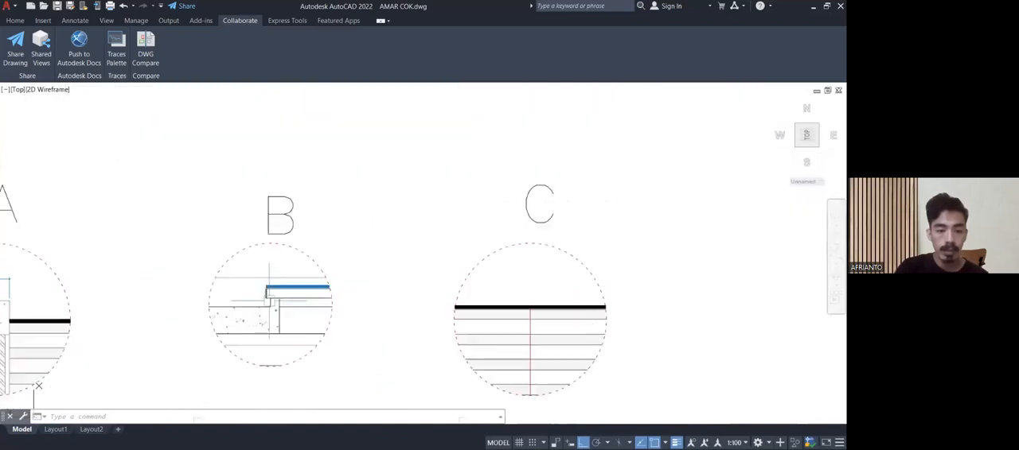
{"action": "middle_click_drag", "start_coordinate": [452, 224], "coordinate": [317, 245]}
{"action": "scroll", "coordinate": [421, 245], "scroll_direction": "up", "scroll_amount": 2}
{"action": "scroll", "coordinate": [421, 245], "scroll_direction": "down", "scroll_amount": 4}
{"action": "mouse_move", "coordinate": [559, 278]}
{"action": "middle_mouse_down"}
{"action": "mouse_move", "coordinate": [475, 259]}
{"action": "mouse_move", "coordinate": [443, 349]}
{"action": "mouse_move", "coordinate": [402, 230]}
{"action": "mouse_move", "coordinate": [239, 199]}
{"action": "middle_mouse_up"}
Go to the door and window plan and review the P1, P2, J1 and J2 tags along the corridor and front wall.
{"action": "scroll", "coordinate": [402, 230], "scroll_direction": "down", "scroll_amount": 3}
{"action": "scroll", "coordinate": [289, 227], "scroll_direction": "down", "scroll_amount": 4}
{"action": "middle_click_drag", "start_coordinate": [433, 231], "coordinate": [573, 182]}
{"action": "scroll", "coordinate": [572, 182], "scroll_direction": "down", "scroll_amount": 3}
{"action": "mouse_move", "coordinate": [448, 198]}
{"action": "middle_mouse_down"}
{"action": "mouse_move", "coordinate": [670, 182]}
{"action": "mouse_move", "coordinate": [180, 255]}
{"action": "middle_mouse_up"}
{"action": "scroll", "coordinate": [324, 266], "scroll_direction": "up", "scroll_amount": 4}
{"action": "scroll", "coordinate": [342, 300], "scroll_direction": "up", "scroll_amount": 4}
{"action": "middle_click_drag", "start_coordinate": [343, 273], "coordinate": [329, 389]}
{"action": "middle_click_drag", "start_coordinate": [338, 254], "coordinate": [338, 321]}
{"action": "scroll", "coordinate": [338, 322], "scroll_direction": "up", "scroll_amount": 5}
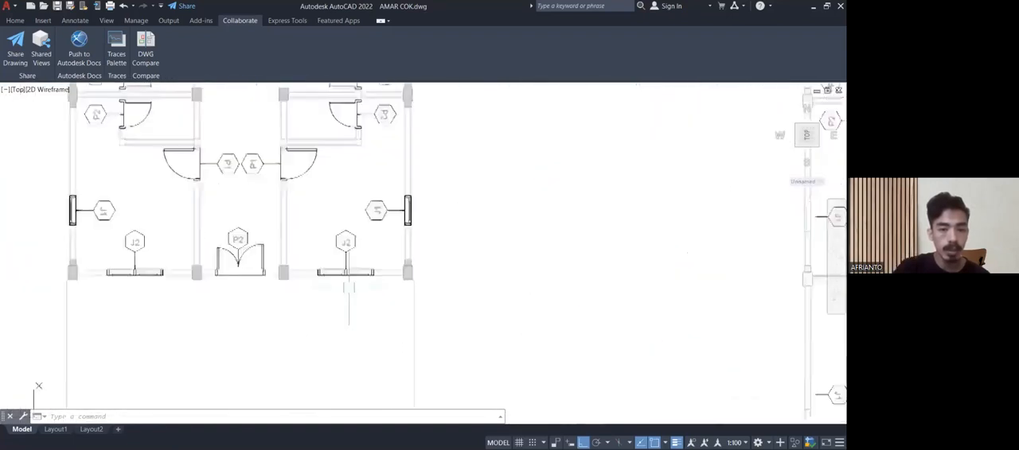
{"action": "middle_click_drag", "start_coordinate": [348, 286], "coordinate": [358, 344]}
{"action": "scroll", "coordinate": [358, 344], "scroll_direction": "down", "scroll_amount": 2}
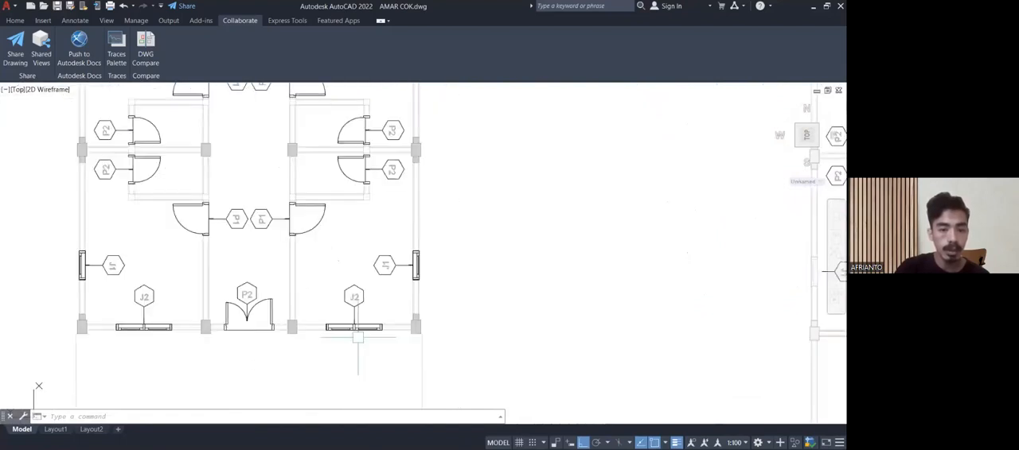
{"action": "mouse_move", "coordinate": [246, 293]}
{"action": "middle_mouse_down"}
{"action": "mouse_move", "coordinate": [256, 346]}
{"action": "mouse_move", "coordinate": [266, 292]}
{"action": "middle_mouse_up"}
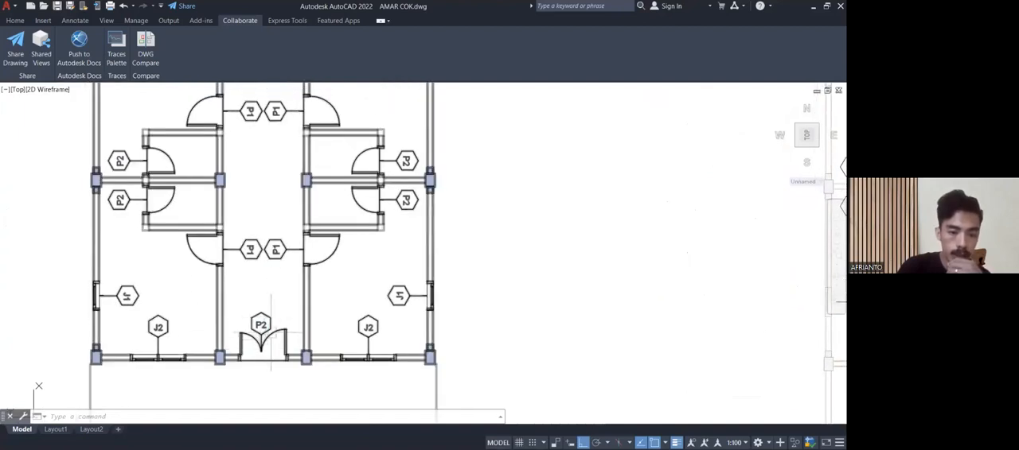
Inspect the P2 double door at the front entrance and the P1 room doors along the corridor.
{"action": "middle_click_drag", "start_coordinate": [264, 350], "coordinate": [266, 302]}
{"action": "scroll", "coordinate": [263, 256], "scroll_direction": "up", "scroll_amount": 5}
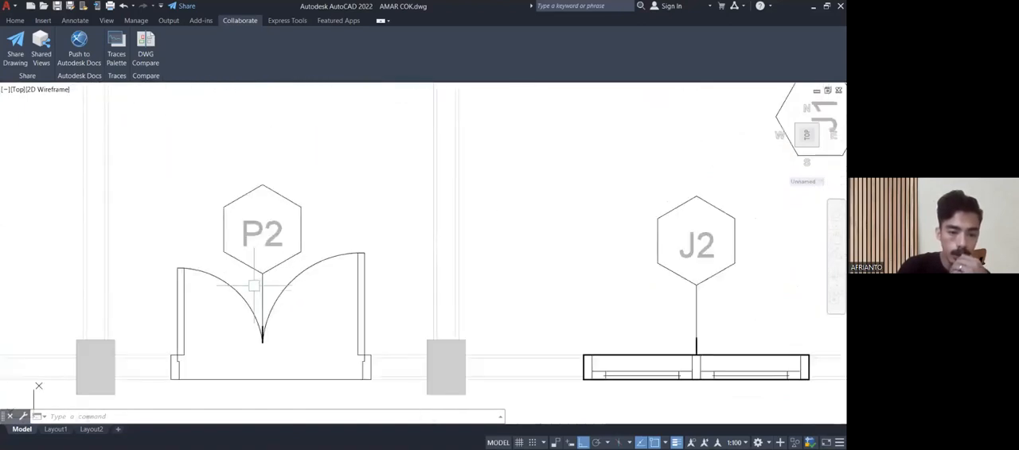
{"action": "scroll", "coordinate": [245, 298], "scroll_direction": "down", "scroll_amount": 2}
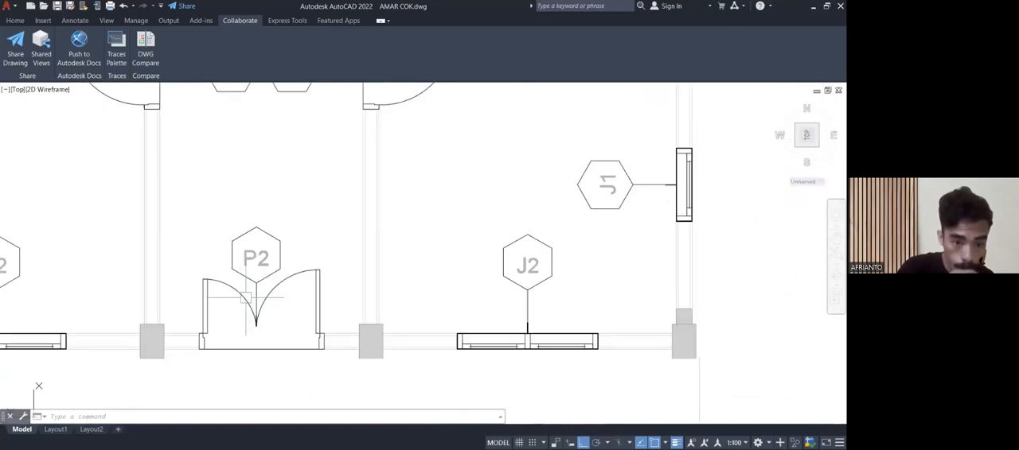
{"action": "middle_click_drag", "start_coordinate": [245, 298], "coordinate": [224, 421]}
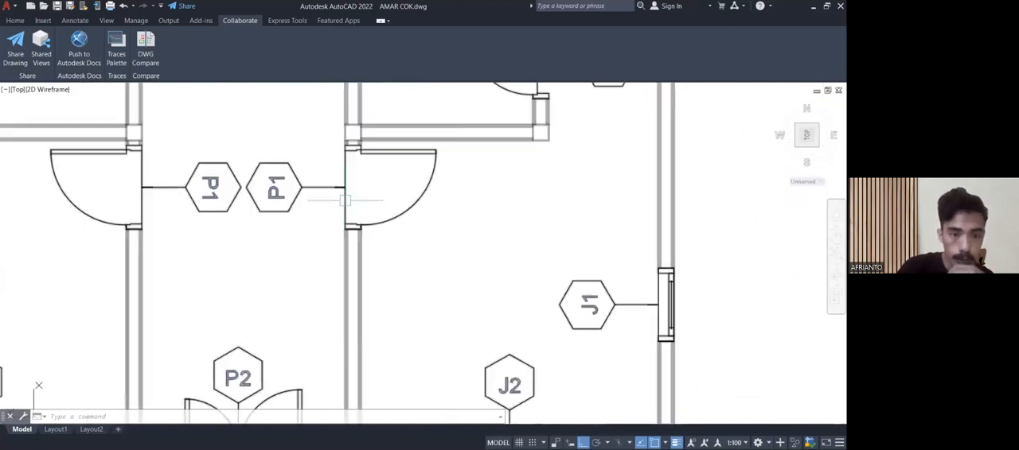
{"action": "scroll", "coordinate": [344, 199], "scroll_direction": "down", "scroll_amount": 2}
{"action": "middle_click_drag", "start_coordinate": [344, 200], "coordinate": [298, 216]}
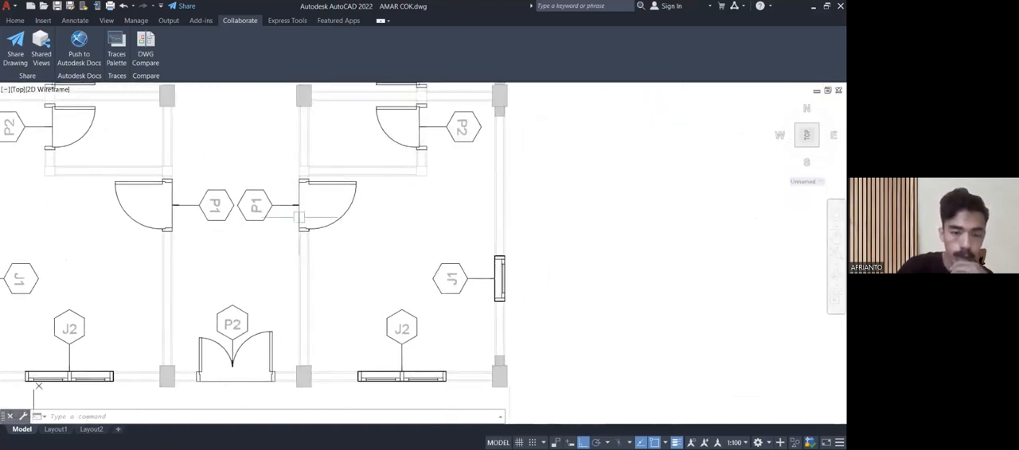
{"action": "middle_click_drag", "start_coordinate": [264, 311], "coordinate": [273, 290]}
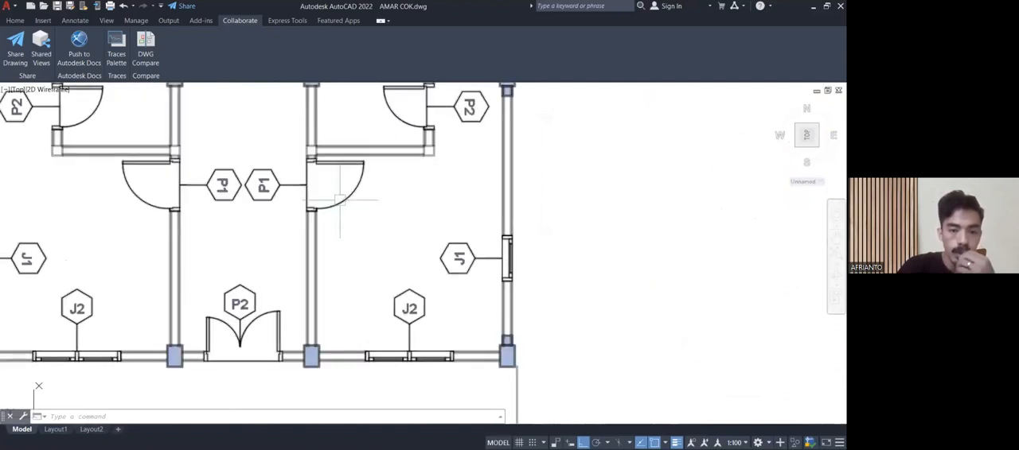
{"action": "scroll", "coordinate": [263, 327], "scroll_direction": "down", "scroll_amount": 2}
{"action": "scroll", "coordinate": [262, 326], "scroll_direction": "up", "scroll_amount": 3}
Examine the J2 window in the front wall between its two columns.
{"action": "middle_click_drag", "start_coordinate": [247, 323], "coordinate": [123, 294]}
{"action": "scroll", "coordinate": [329, 265], "scroll_direction": "down", "scroll_amount": 2}
{"action": "scroll", "coordinate": [270, 280], "scroll_direction": "down", "scroll_amount": 2}
{"action": "middle_click_drag", "start_coordinate": [266, 234], "coordinate": [205, 281]}
{"action": "scroll", "coordinate": [223, 363], "scroll_direction": "up", "scroll_amount": 2}
{"action": "middle_click_drag", "start_coordinate": [222, 363], "coordinate": [303, 324]}
{"action": "scroll", "coordinate": [242, 340], "scroll_direction": "up", "scroll_amount": 2}
{"action": "scroll", "coordinate": [241, 339], "scroll_direction": "up", "scroll_amount": 2}
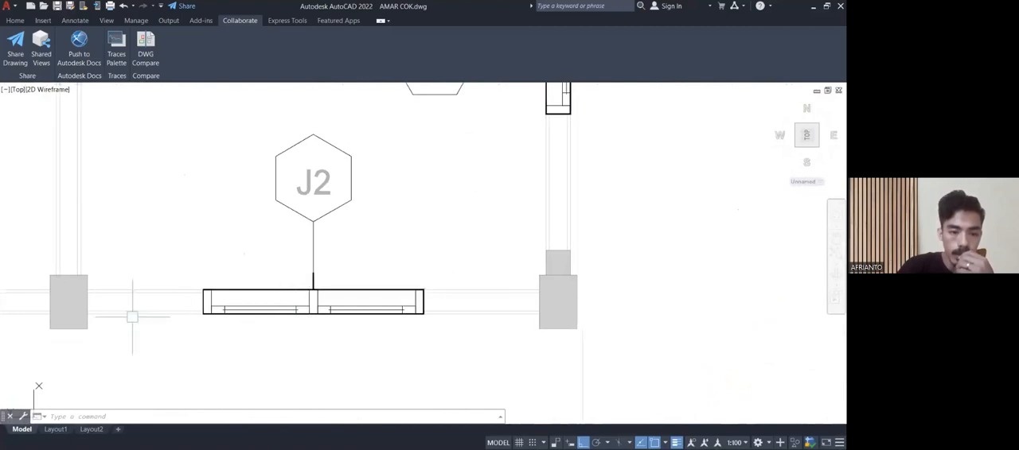
Review the J2 front window together with the J1 side-wall window near the front corner column.
{"action": "scroll", "coordinate": [385, 292], "scroll_direction": "down", "scroll_amount": 2}
{"action": "middle_click_drag", "start_coordinate": [385, 292], "coordinate": [257, 350]}
{"action": "middle_click_drag", "start_coordinate": [364, 322], "coordinate": [418, 298]}
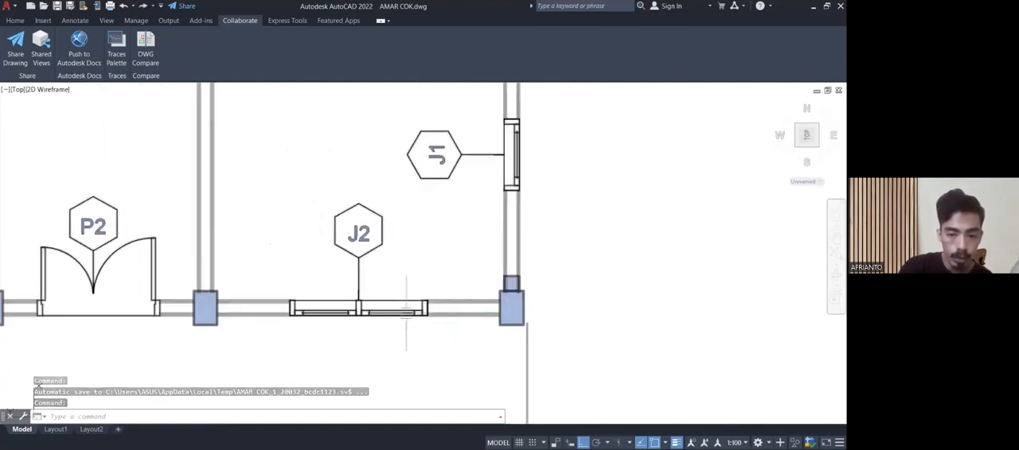
{"action": "scroll", "coordinate": [354, 308], "scroll_direction": "up", "scroll_amount": 2}
{"action": "mouse_move", "coordinate": [340, 305]}
{"action": "middle_mouse_down"}
{"action": "mouse_move", "coordinate": [307, 286]}
{"action": "mouse_move", "coordinate": [273, 332]}
{"action": "middle_mouse_up"}
{"action": "scroll", "coordinate": [308, 286], "scroll_direction": "up", "scroll_amount": 2}
{"action": "scroll", "coordinate": [307, 286], "scroll_direction": "down", "scroll_amount": 3}
{"action": "scroll", "coordinate": [273, 332], "scroll_direction": "down", "scroll_amount": 4}
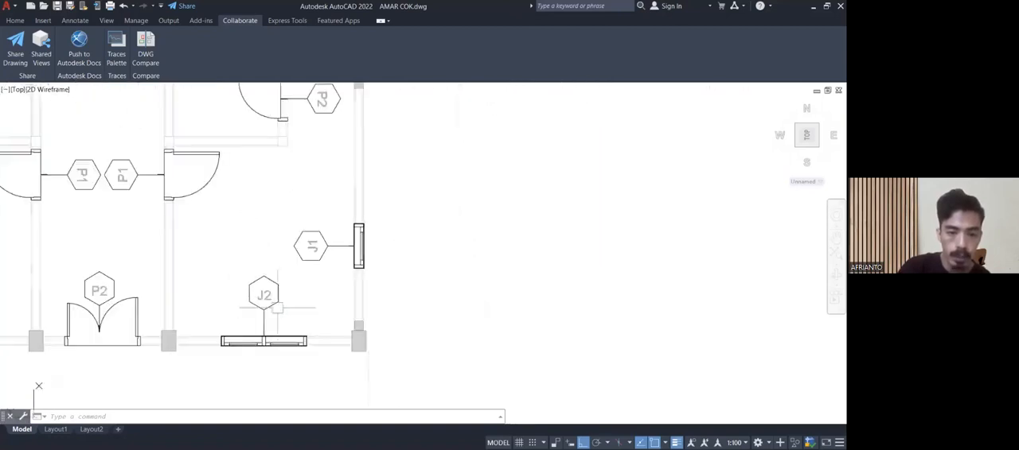
Check the side-wall column beside the P2 bathroom doors, and follow the ground-floor frame plan back to the staircase.
{"action": "scroll", "coordinate": [320, 188], "scroll_direction": "up", "scroll_amount": 6}
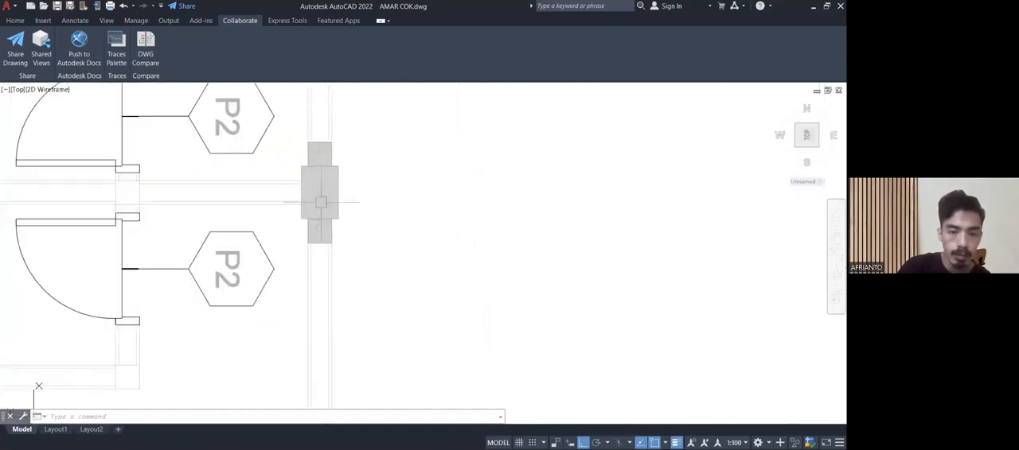
{"action": "scroll", "coordinate": [335, 237], "scroll_direction": "down", "scroll_amount": 4}
{"action": "mouse_move", "coordinate": [345, 274]}
{"action": "middle_mouse_down"}
{"action": "mouse_move", "coordinate": [342, 207]}
{"action": "mouse_move", "coordinate": [341, 277]}
{"action": "mouse_move", "coordinate": [342, 224]}
{"action": "middle_mouse_up"}
{"action": "scroll", "coordinate": [342, 267], "scroll_direction": "down", "scroll_amount": 2}
{"action": "middle_click_drag", "start_coordinate": [348, 268], "coordinate": [536, 336]}
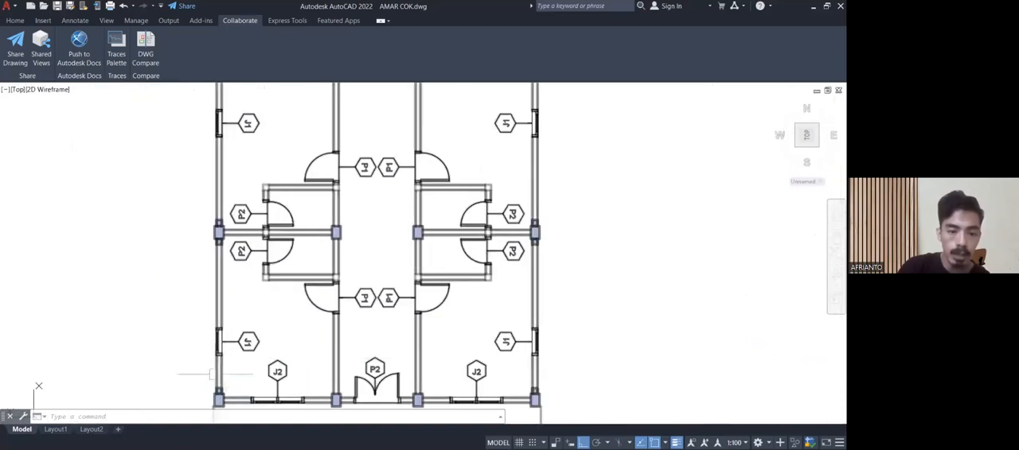
{"action": "middle_click_drag", "start_coordinate": [220, 202], "coordinate": [191, 399]}
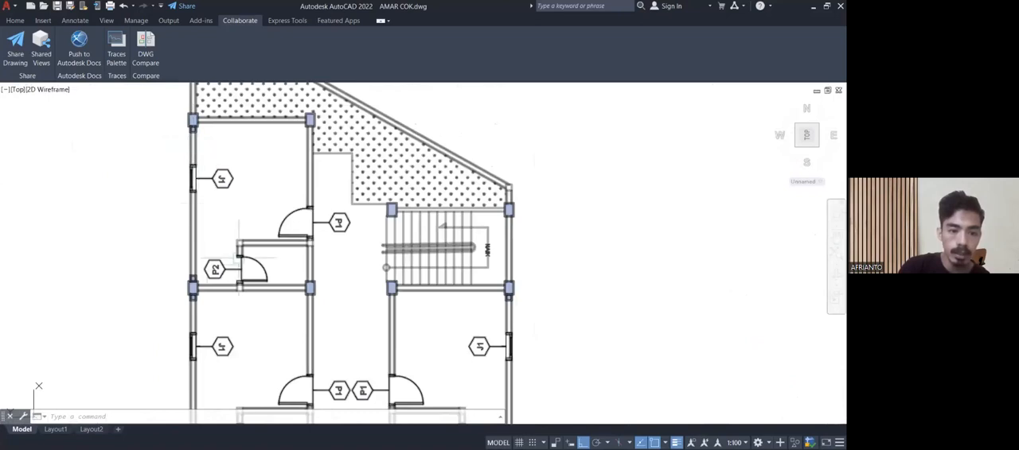
{"action": "middle_click_drag", "start_coordinate": [334, 291], "coordinate": [231, 260]}
Go to the RENCANA KUSEN LT.2 plan and review its door and window tags from the front rooms to the staircase.
{"action": "scroll", "coordinate": [230, 261], "scroll_direction": "down", "scroll_amount": 10}
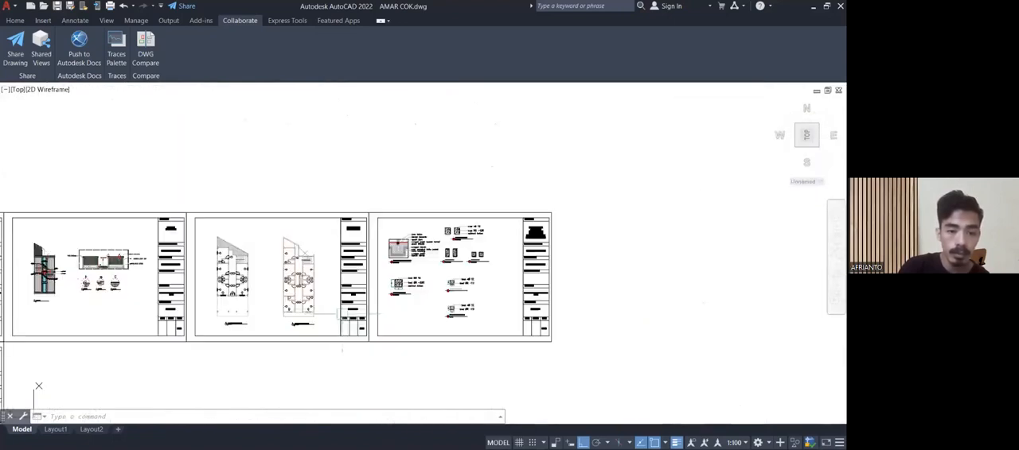
{"action": "scroll", "coordinate": [312, 322], "scroll_direction": "up", "scroll_amount": 6}
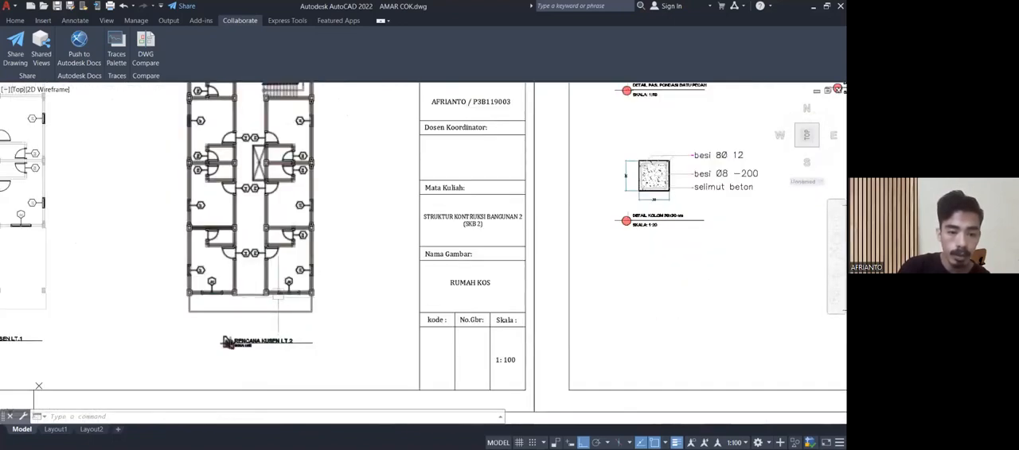
{"action": "scroll", "coordinate": [275, 310], "scroll_direction": "up", "scroll_amount": 3}
{"action": "middle_click_drag", "start_coordinate": [272, 283], "coordinate": [274, 417]}
{"action": "middle_click_drag", "start_coordinate": [247, 239], "coordinate": [243, 386]}
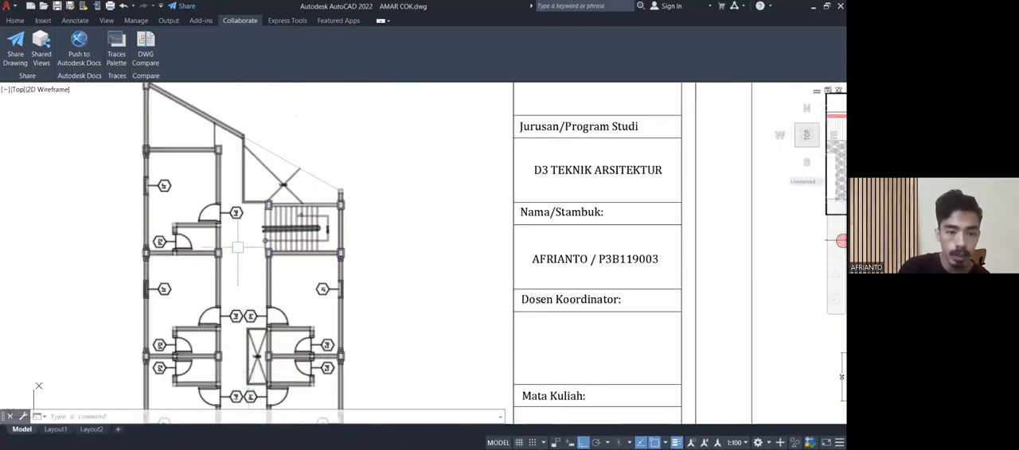
{"action": "scroll", "coordinate": [238, 248], "scroll_direction": "up", "scroll_amount": 8}
{"action": "scroll", "coordinate": [280, 276], "scroll_direction": "down", "scroll_amount": 8}
{"action": "scroll", "coordinate": [280, 276], "scroll_direction": "down", "scroll_amount": 2}
{"action": "scroll", "coordinate": [281, 277], "scroll_direction": "up", "scroll_amount": 6}
{"action": "scroll", "coordinate": [279, 277], "scroll_direction": "down", "scroll_amount": 7}
{"action": "scroll", "coordinate": [456, 223], "scroll_direction": "down", "scroll_amount": 6}
Locate the lintel beam sheet beside the foundation plan and check the RENCANA BALOK LATEI LT.1 plan.
{"action": "middle_click_drag", "start_coordinate": [354, 259], "coordinate": [692, 261]}
{"action": "middle_click_drag", "start_coordinate": [318, 280], "coordinate": [363, 266]}
{"action": "scroll", "coordinate": [461, 328], "scroll_direction": "up", "scroll_amount": 6}
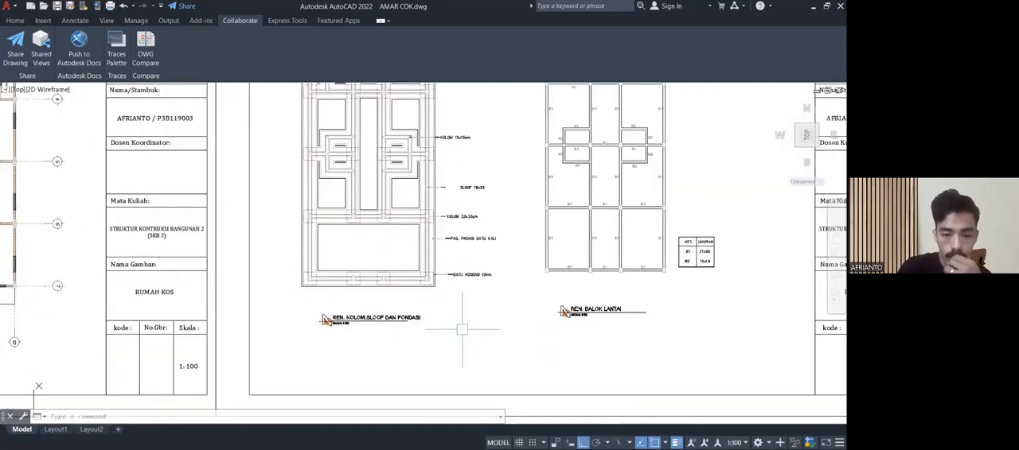
{"action": "scroll", "coordinate": [461, 327], "scroll_direction": "down", "scroll_amount": 4}
{"action": "scroll", "coordinate": [204, 289], "scroll_direction": "up", "scroll_amount": 4}
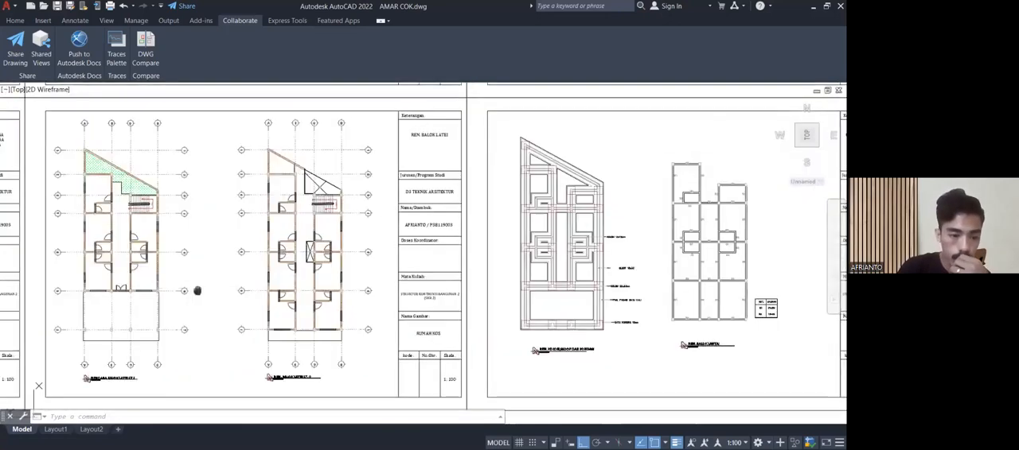
{"action": "scroll", "coordinate": [134, 375], "scroll_direction": "up", "scroll_amount": 7}
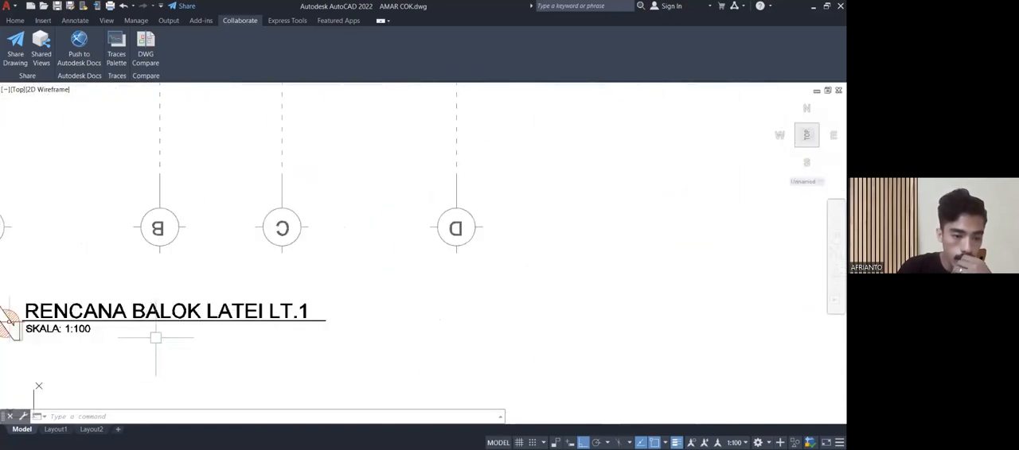
{"action": "scroll", "coordinate": [199, 278], "scroll_direction": "down", "scroll_amount": 5}
{"action": "mouse_move", "coordinate": [270, 239]}
{"action": "middle_mouse_down"}
{"action": "mouse_move", "coordinate": [320, 241]}
{"action": "mouse_move", "coordinate": [597, 316]}
{"action": "mouse_move", "coordinate": [100, 355]}
{"action": "middle_mouse_up"}
Examine the REN. BALOK LANTAI floor beam plan and read the B1 and B2 sizes in its table.
{"action": "scroll", "coordinate": [596, 316], "scroll_direction": "down", "scroll_amount": 5}
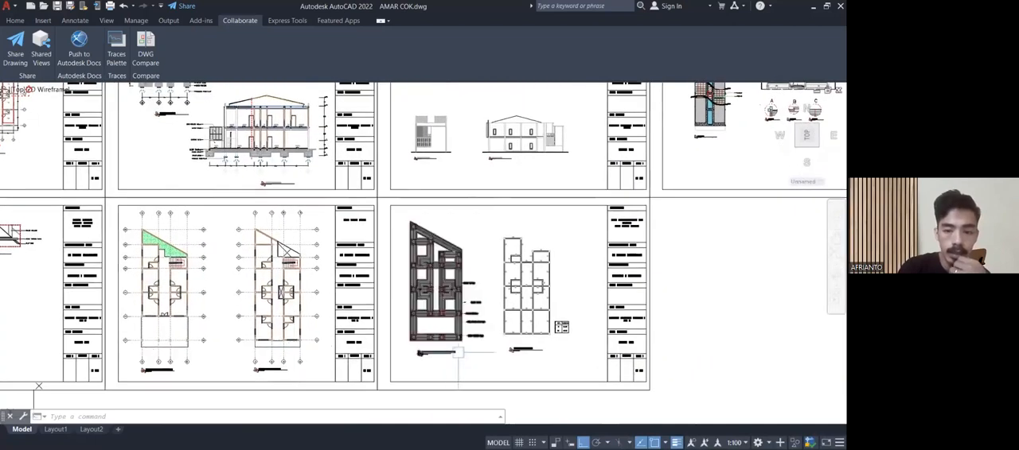
{"action": "scroll", "coordinate": [540, 347], "scroll_direction": "up", "scroll_amount": 2}
{"action": "scroll", "coordinate": [539, 347], "scroll_direction": "up", "scroll_amount": 5}
{"action": "middle_click_drag", "start_coordinate": [547, 329], "coordinate": [354, 358]}
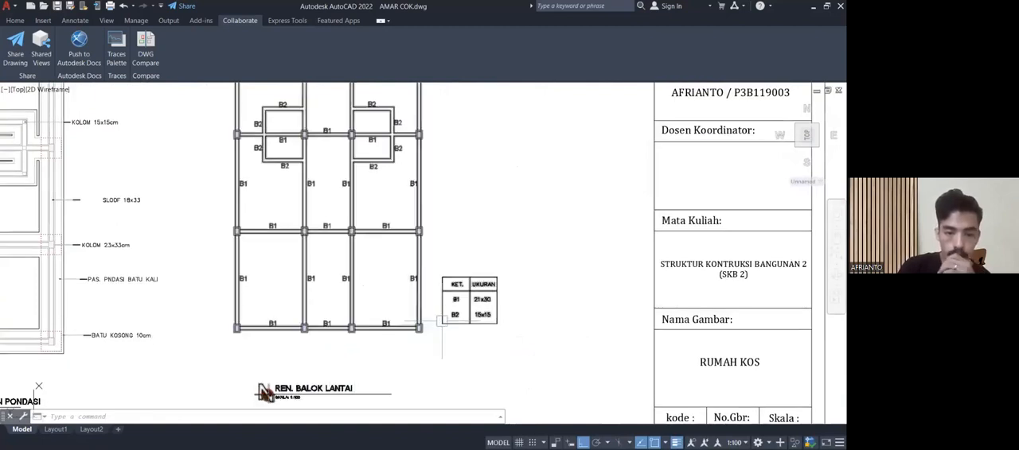
{"action": "scroll", "coordinate": [447, 323], "scroll_direction": "up", "scroll_amount": 2}
{"action": "middle_click_drag", "start_coordinate": [452, 314], "coordinate": [339, 306]}
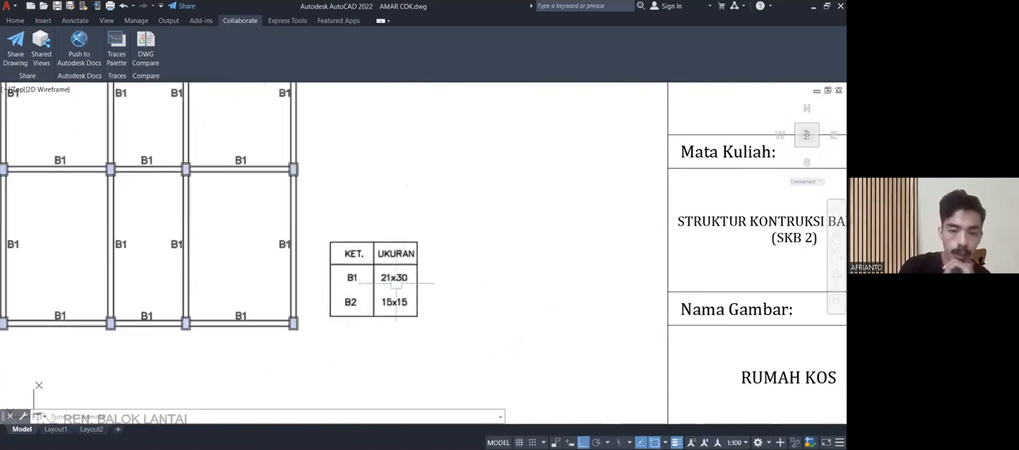
{"action": "scroll", "coordinate": [395, 283], "scroll_direction": "up", "scroll_amount": 2}
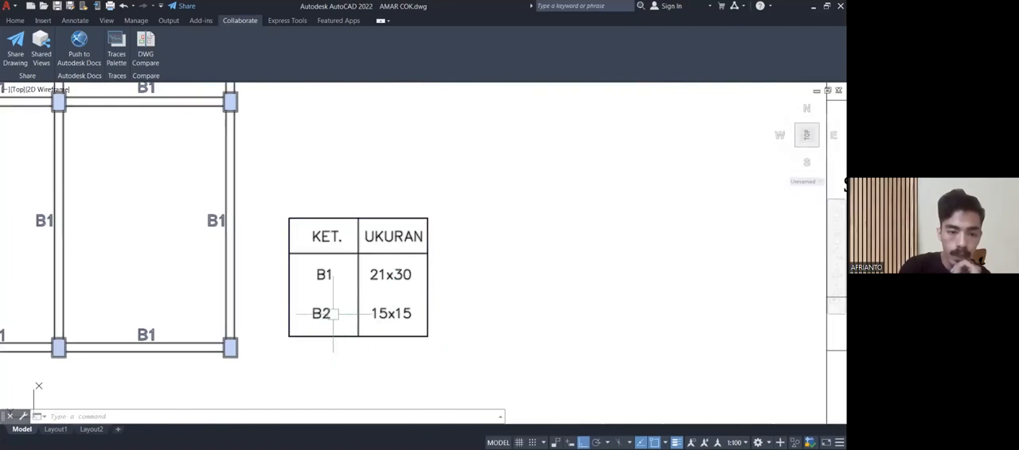
{"action": "scroll", "coordinate": [387, 313], "scroll_direction": "down", "scroll_amount": 2}
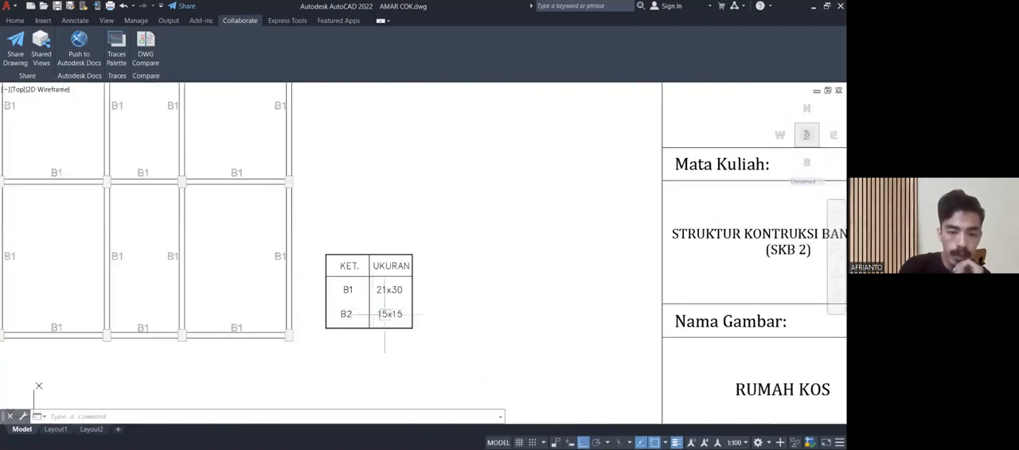
{"action": "mouse_move", "coordinate": [344, 288]}
{"action": "middle_mouse_down"}
{"action": "mouse_move", "coordinate": [380, 316]}
{"action": "mouse_move", "coordinate": [412, 316]}
{"action": "middle_mouse_up"}
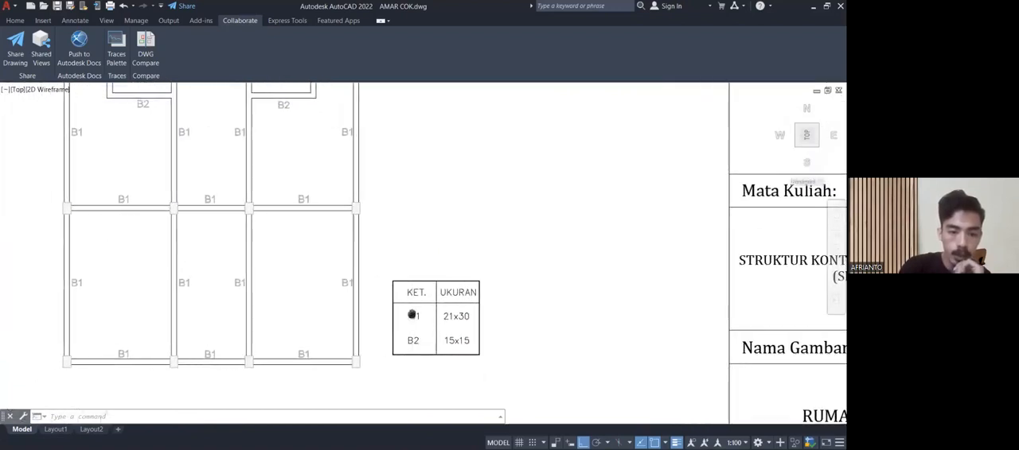
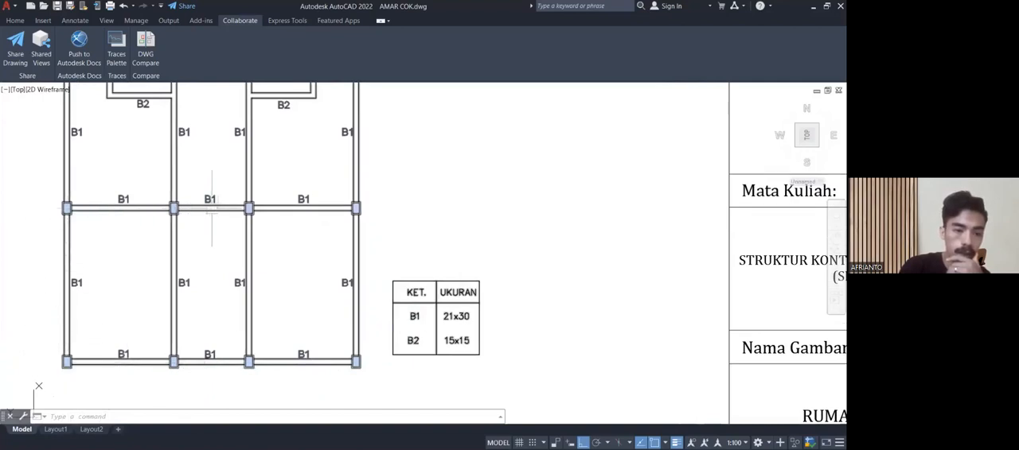
Examine the B1 and B2 beam tags around the bathrooms on the REN. BALOK LANTAI floor beam plan.
{"action": "mouse_move", "coordinate": [281, 195]}
{"action": "middle_mouse_down"}
{"action": "mouse_move", "coordinate": [282, 186]}
{"action": "mouse_move", "coordinate": [302, 257]}
{"action": "mouse_move", "coordinate": [288, 304]}
{"action": "middle_mouse_up"}
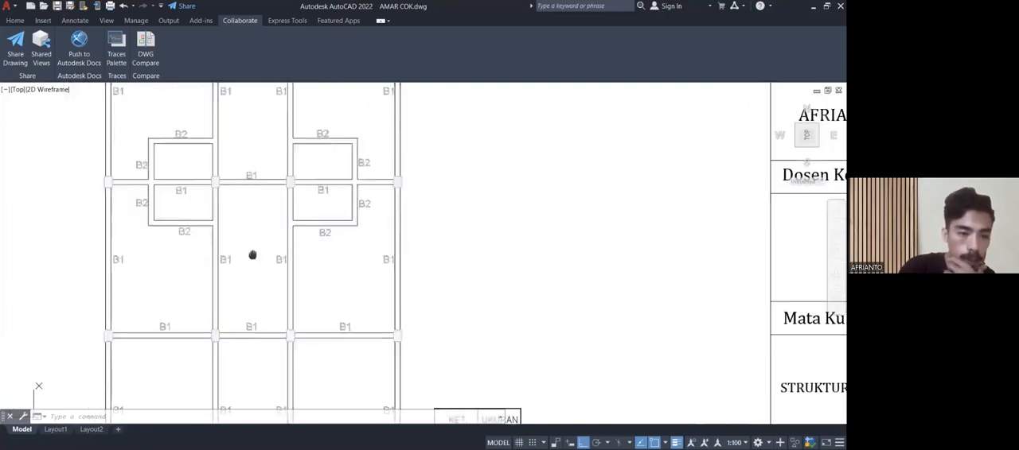
{"action": "middle_click_drag", "start_coordinate": [252, 255], "coordinate": [187, 151]}
{"action": "mouse_move", "coordinate": [369, 209]}
{"action": "middle_mouse_down"}
{"action": "mouse_move", "coordinate": [384, 293]}
{"action": "mouse_move", "coordinate": [365, 351]}
{"action": "middle_mouse_up"}
{"action": "scroll", "coordinate": [250, 291], "scroll_direction": "up", "scroll_amount": 5}
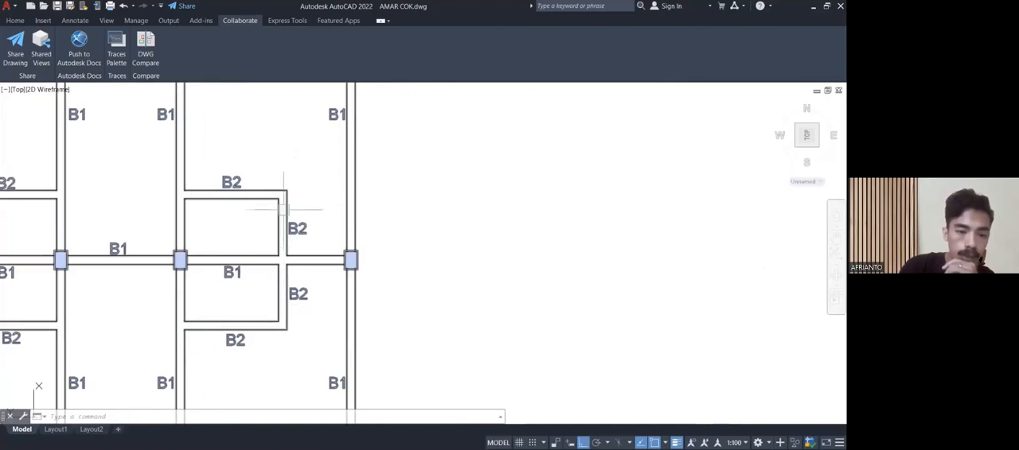
{"action": "mouse_move", "coordinate": [199, 187]}
{"action": "middle_mouse_down"}
{"action": "mouse_move", "coordinate": [196, 198]}
{"action": "mouse_move", "coordinate": [216, 223]}
{"action": "middle_mouse_up"}
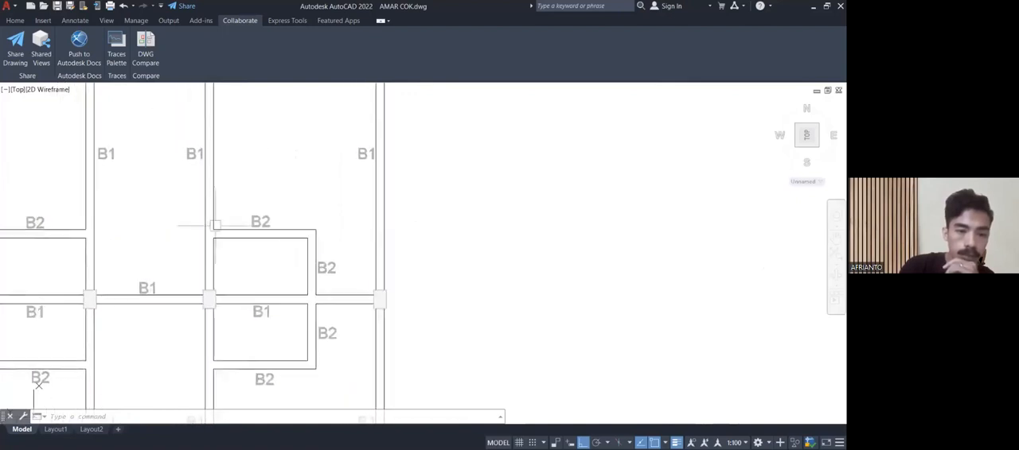
{"action": "scroll", "coordinate": [216, 225], "scroll_direction": "down", "scroll_amount": 5}
{"action": "middle_click_drag", "start_coordinate": [215, 185], "coordinate": [222, 250]}
{"action": "scroll", "coordinate": [221, 251], "scroll_direction": "up", "scroll_amount": 5}
{"action": "scroll", "coordinate": [222, 251], "scroll_direction": "down", "scroll_amount": 5}
{"action": "scroll", "coordinate": [222, 248], "scroll_direction": "down", "scroll_amount": 4}
Return to the foundation plan and read its BATU KOSONG and PAS. PNDASI BATU KALI notes along the side wall.
{"action": "middle_click_drag", "start_coordinate": [280, 301], "coordinate": [363, 296]}
{"action": "scroll", "coordinate": [233, 327], "scroll_direction": "up", "scroll_amount": 6}
{"action": "scroll", "coordinate": [232, 326], "scroll_direction": "up", "scroll_amount": 4}
{"action": "mouse_move", "coordinate": [236, 335]}
{"action": "middle_mouse_down"}
{"action": "mouse_move", "coordinate": [416, 309]}
{"action": "mouse_move", "coordinate": [446, 316]}
{"action": "mouse_move", "coordinate": [401, 390]}
{"action": "middle_mouse_up"}
{"action": "scroll", "coordinate": [398, 363], "scroll_direction": "up", "scroll_amount": 4}
{"action": "mouse_move", "coordinate": [398, 357]}
{"action": "middle_mouse_down"}
{"action": "mouse_move", "coordinate": [390, 343]}
{"action": "mouse_move", "coordinate": [264, 340]}
{"action": "middle_mouse_up"}
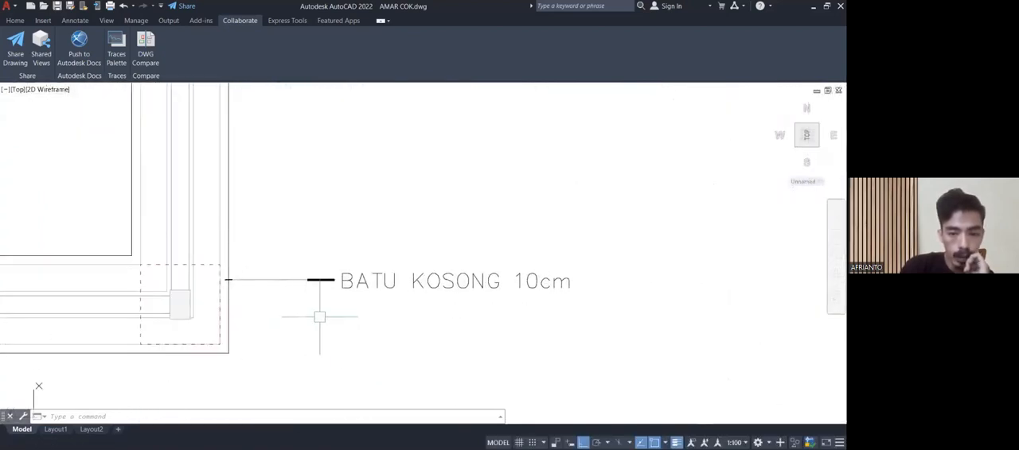
{"action": "mouse_move", "coordinate": [270, 241]}
{"action": "middle_mouse_down"}
{"action": "mouse_move", "coordinate": [283, 324]}
{"action": "mouse_move", "coordinate": [253, 305]}
{"action": "mouse_move", "coordinate": [254, 260]}
{"action": "middle_mouse_up"}
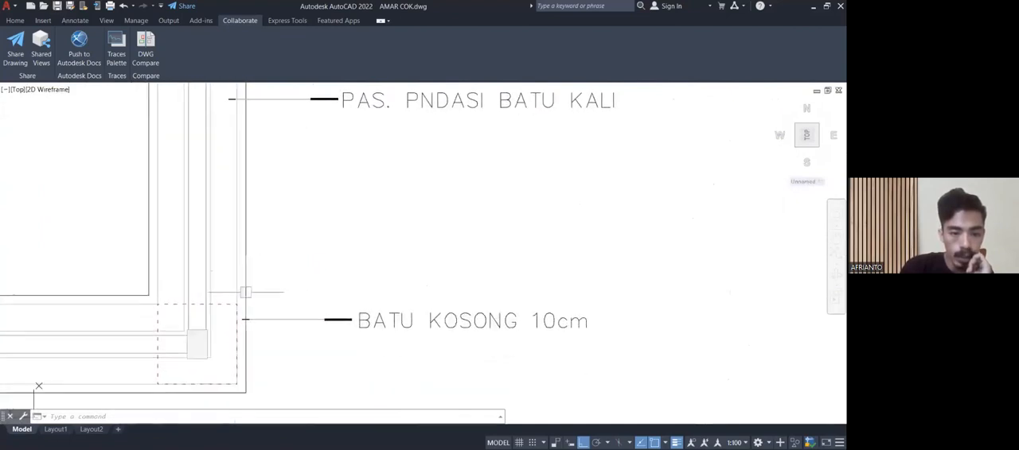
{"action": "scroll", "coordinate": [244, 305], "scroll_direction": "up", "scroll_amount": 4}
{"action": "scroll", "coordinate": [266, 319], "scroll_direction": "down", "scroll_amount": 4}
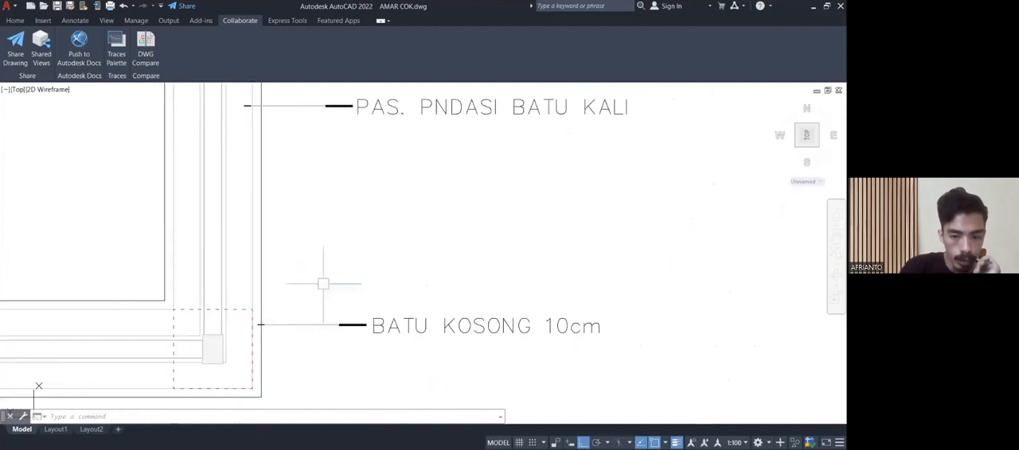
{"action": "mouse_move", "coordinate": [340, 243]}
{"action": "middle_mouse_down"}
{"action": "mouse_move", "coordinate": [291, 289]}
{"action": "mouse_move", "coordinate": [245, 405]}
{"action": "middle_mouse_up"}
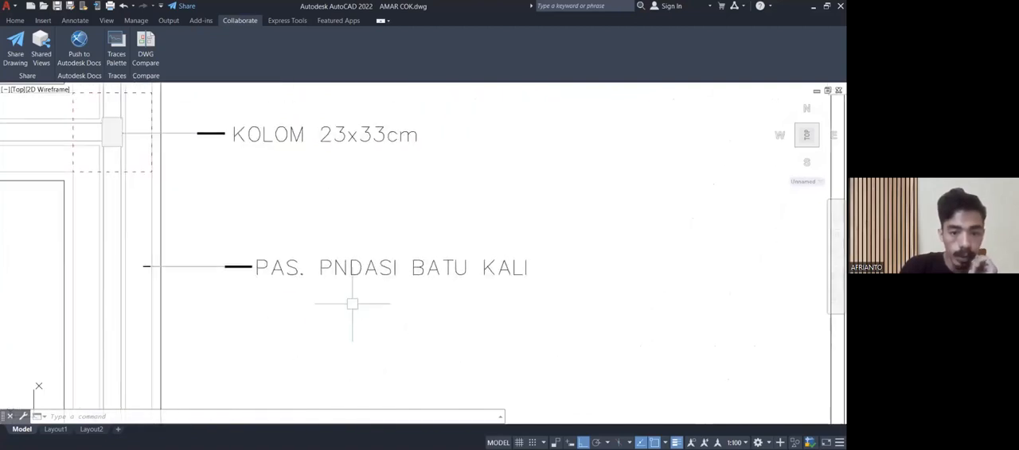
{"action": "scroll", "coordinate": [315, 277], "scroll_direction": "down", "scroll_amount": 2}
{"action": "middle_click_drag", "start_coordinate": [307, 266], "coordinate": [309, 311]}
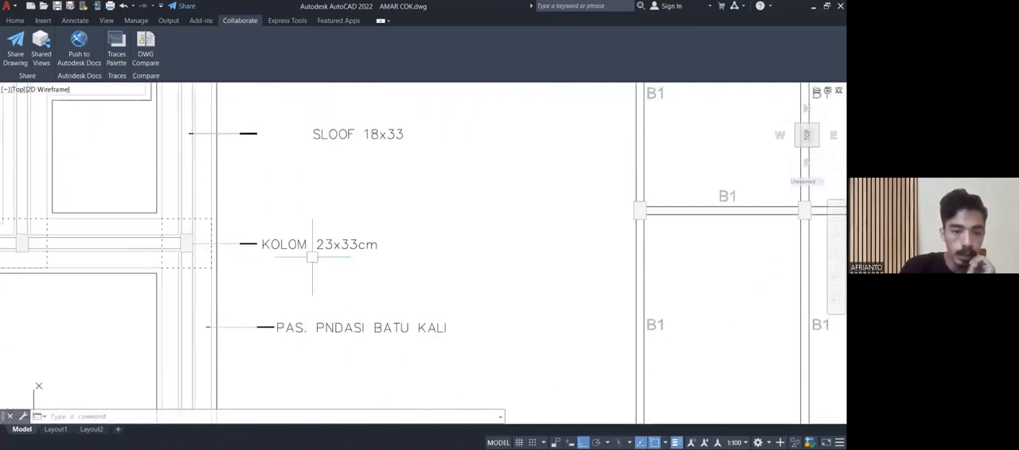
Check the KOLOM 23x33cm and SLOOF 18x33 notes against the column and sloof they point to.
{"action": "scroll", "coordinate": [182, 253], "scroll_direction": "up", "scroll_amount": 4}
{"action": "mouse_move", "coordinate": [178, 250]}
{"action": "middle_mouse_down"}
{"action": "mouse_move", "coordinate": [37, 238]}
{"action": "mouse_move", "coordinate": [84, 291]}
{"action": "middle_mouse_up"}
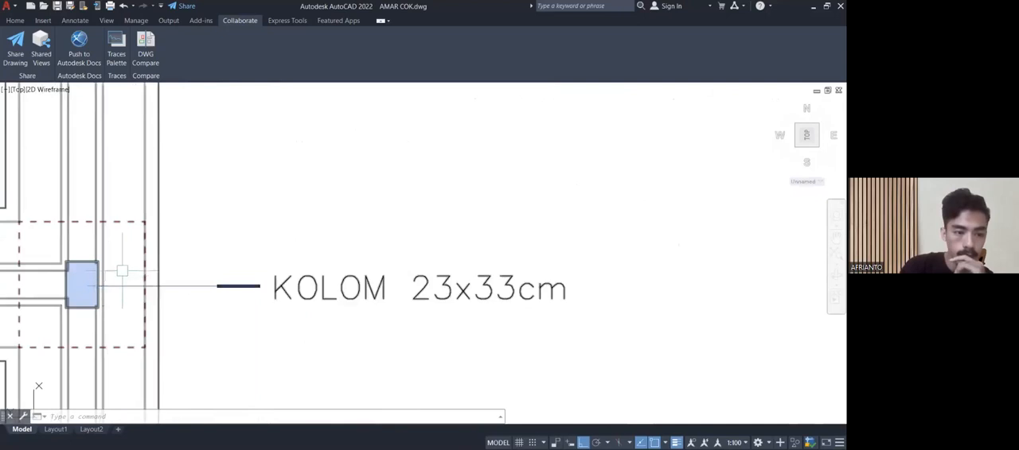
{"action": "scroll", "coordinate": [127, 269], "scroll_direction": "down", "scroll_amount": 6}
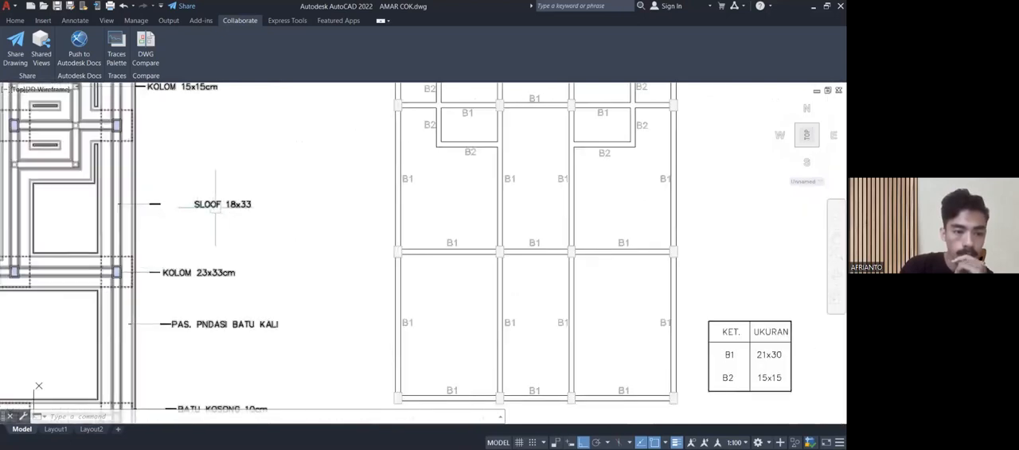
{"action": "scroll", "coordinate": [218, 205], "scroll_direction": "up", "scroll_amount": 2}
{"action": "scroll", "coordinate": [263, 241], "scroll_direction": "up", "scroll_amount": 4}
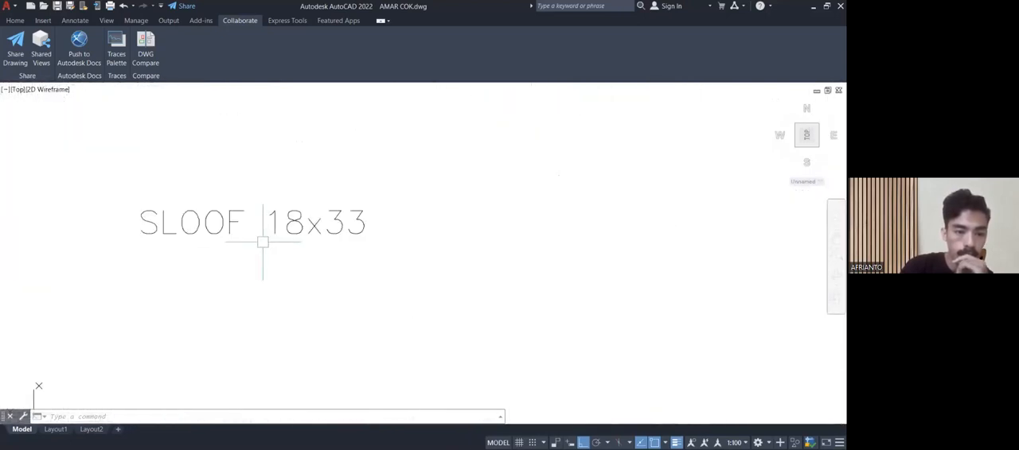
{"action": "middle_click_drag", "start_coordinate": [258, 247], "coordinate": [460, 286]}
{"action": "scroll", "coordinate": [461, 287], "scroll_direction": "down", "scroll_amount": 2}
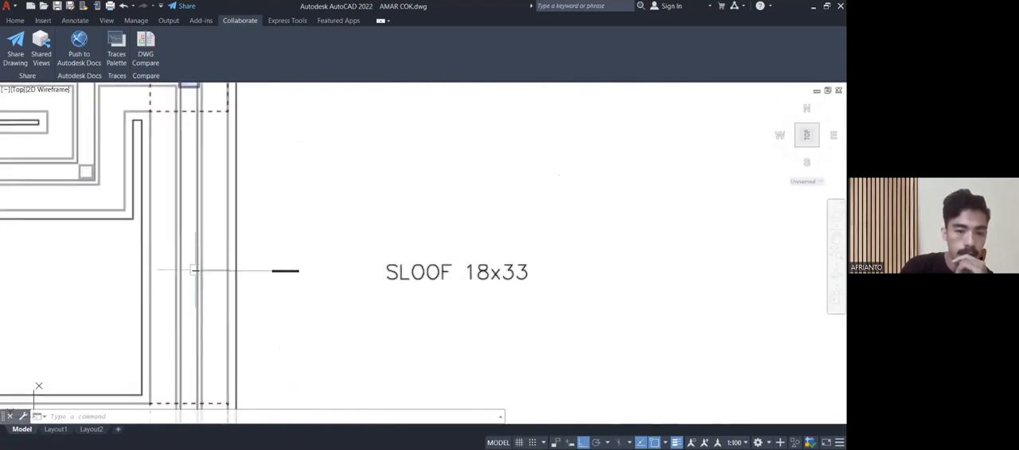
Follow the foundation plan's side wall past the KOLOM 15x15cm note and inspect the columns and their dashed footing outlines.
{"action": "middle_click_drag", "start_coordinate": [297, 184], "coordinate": [313, 351]}
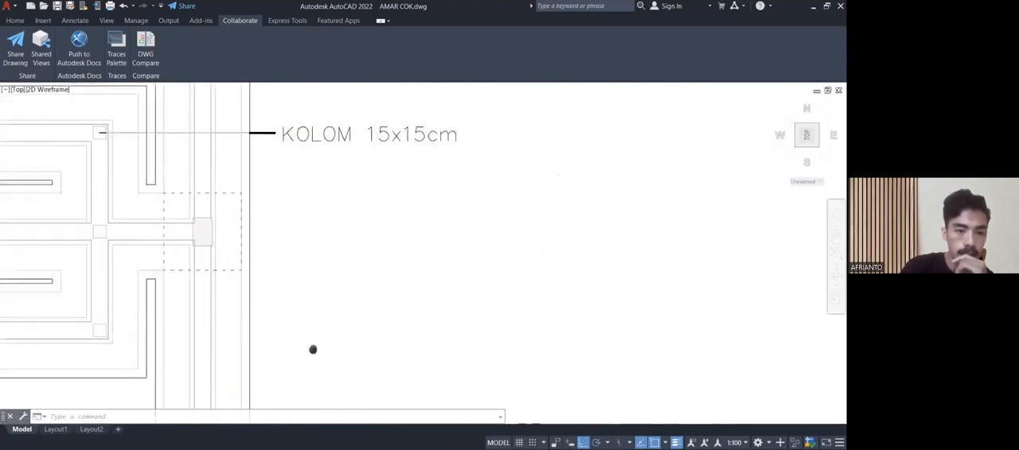
{"action": "middle_click_drag", "start_coordinate": [311, 242], "coordinate": [309, 315]}
{"action": "scroll", "coordinate": [318, 268], "scroll_direction": "down", "scroll_amount": 4}
{"action": "mouse_move", "coordinate": [318, 267]}
{"action": "middle_mouse_down"}
{"action": "mouse_move", "coordinate": [336, 273]}
{"action": "mouse_move", "coordinate": [352, 380]}
{"action": "middle_mouse_up"}
{"action": "scroll", "coordinate": [312, 247], "scroll_direction": "up", "scroll_amount": 5}
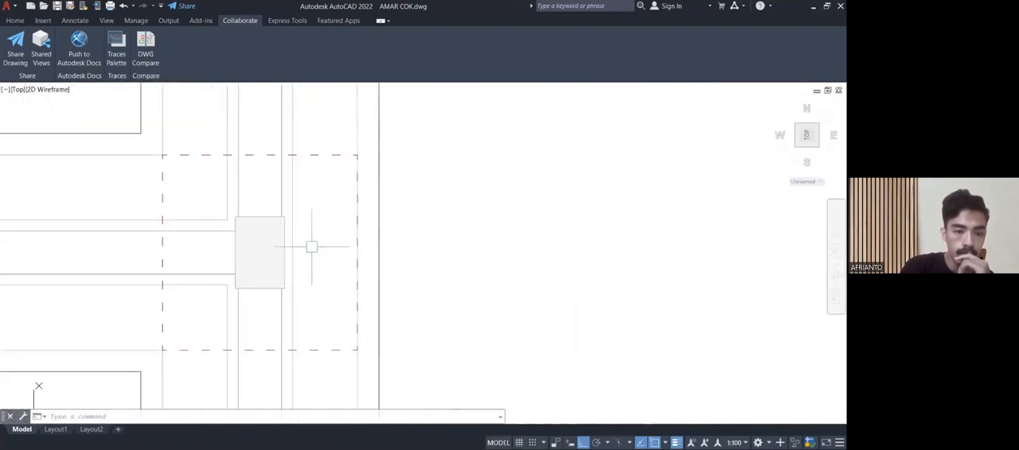
{"action": "scroll", "coordinate": [196, 154], "scroll_direction": "down", "scroll_amount": 5}
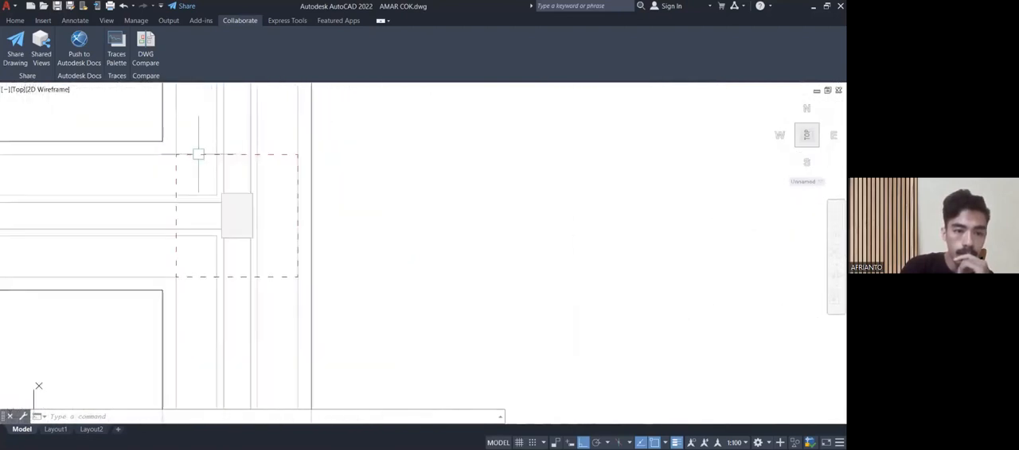
{"action": "scroll", "coordinate": [198, 157], "scroll_direction": "up", "scroll_amount": 7}
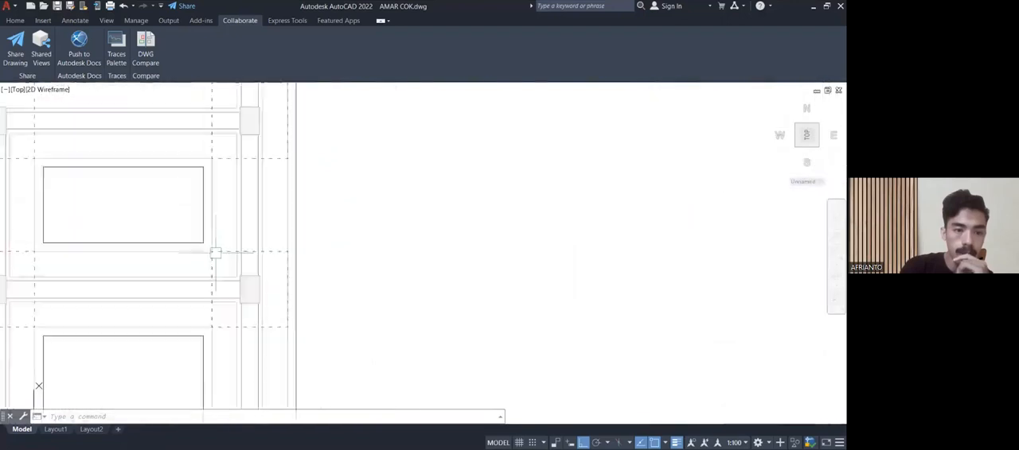
{"action": "scroll", "coordinate": [241, 254], "scroll_direction": "down", "scroll_amount": 7}
Return to the lintel beam sheet beside the foundation plan and locate the RENCANA BALOK LATEI LT.1 plan.
{"action": "mouse_move", "coordinate": [256, 237]}
{"action": "middle_mouse_down"}
{"action": "mouse_move", "coordinate": [250, 146]}
{"action": "mouse_move", "coordinate": [332, 104]}
{"action": "mouse_move", "coordinate": [341, 190]}
{"action": "mouse_move", "coordinate": [284, 200]}
{"action": "middle_mouse_up"}
{"action": "scroll", "coordinate": [349, 211], "scroll_direction": "down", "scroll_amount": 4}
{"action": "scroll", "coordinate": [296, 215], "scroll_direction": "down", "scroll_amount": 4}
{"action": "mouse_move", "coordinate": [192, 212]}
{"action": "middle_mouse_down"}
{"action": "mouse_move", "coordinate": [279, 231]}
{"action": "mouse_move", "coordinate": [381, 236]}
{"action": "middle_mouse_up"}
{"action": "scroll", "coordinate": [387, 244], "scroll_direction": "up", "scroll_amount": 2}
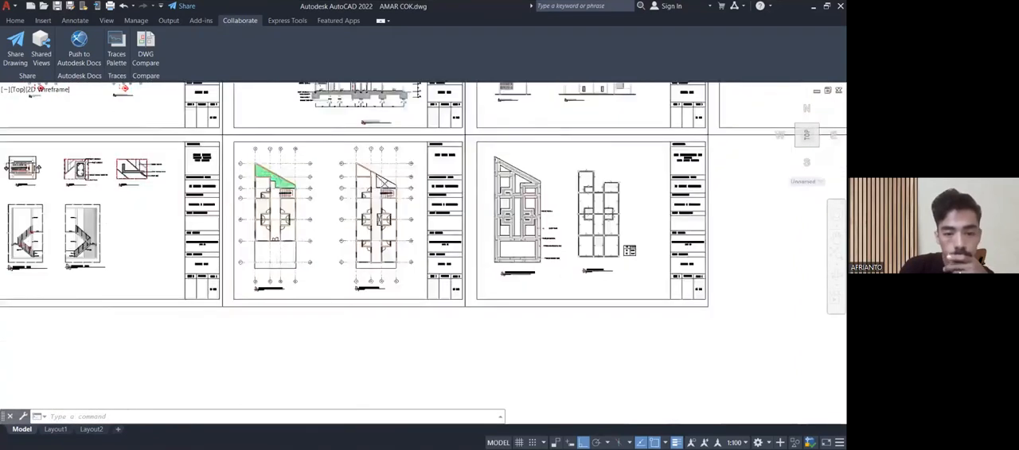
{"action": "scroll", "coordinate": [385, 256], "scroll_direction": "up", "scroll_amount": 6}
{"action": "scroll", "coordinate": [398, 278], "scroll_direction": "up", "scroll_amount": 6}
{"action": "mouse_move", "coordinate": [393, 268]}
{"action": "middle_mouse_down"}
{"action": "mouse_move", "coordinate": [393, 237]}
{"action": "mouse_move", "coordinate": [539, 268]}
{"action": "middle_mouse_up"}
{"action": "scroll", "coordinate": [400, 191], "scroll_direction": "down", "scroll_amount": 4}
{"action": "scroll", "coordinate": [445, 262], "scroll_direction": "down", "scroll_amount": 4}
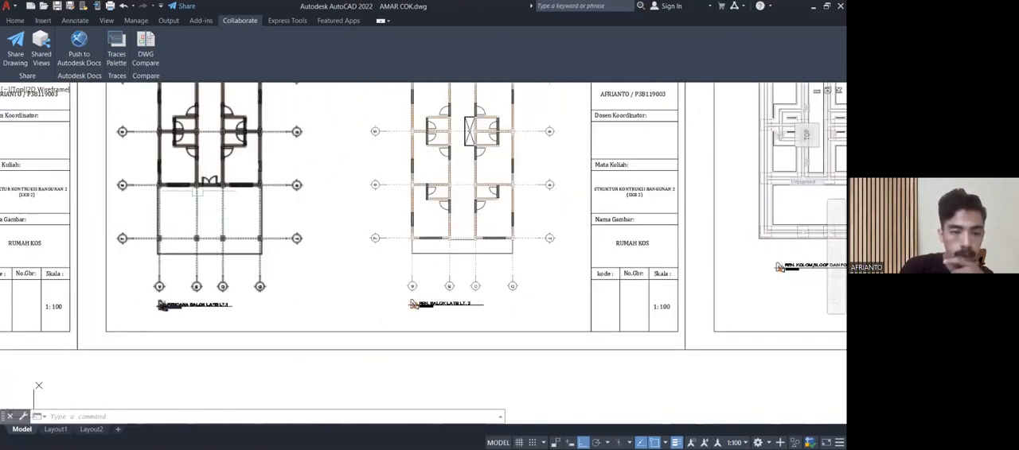
Review the ground-floor lintel beams from the double entrance door on axis 6 to the bathrooms on axis 5.
{"action": "scroll", "coordinate": [201, 184], "scroll_direction": "up", "scroll_amount": 4}
{"action": "scroll", "coordinate": [223, 183], "scroll_direction": "up", "scroll_amount": 4}
{"action": "mouse_move", "coordinate": [230, 193]}
{"action": "middle_mouse_down"}
{"action": "mouse_move", "coordinate": [259, 216]}
{"action": "mouse_move", "coordinate": [316, 309]}
{"action": "middle_mouse_up"}
{"action": "scroll", "coordinate": [293, 240], "scroll_direction": "down", "scroll_amount": 2}
{"action": "middle_click_drag", "start_coordinate": [292, 244], "coordinate": [310, 299]}
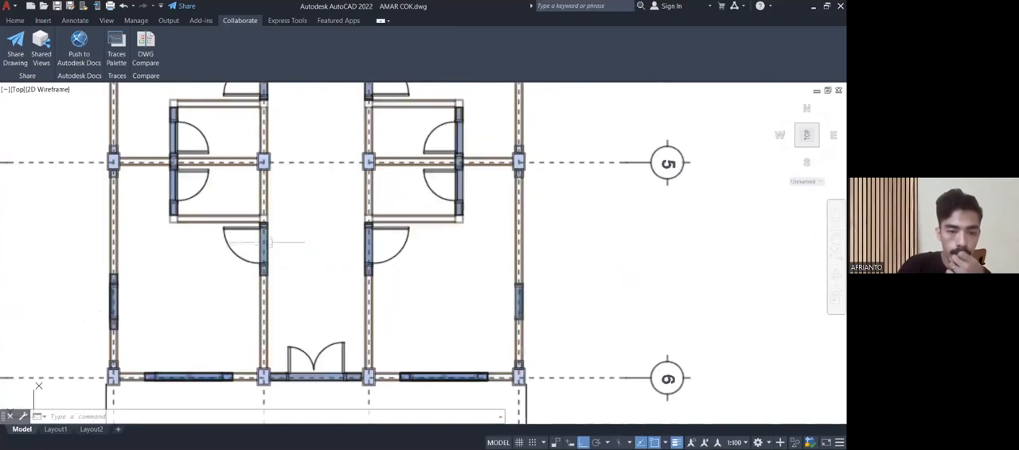
{"action": "middle_click_drag", "start_coordinate": [297, 216], "coordinate": [292, 362]}
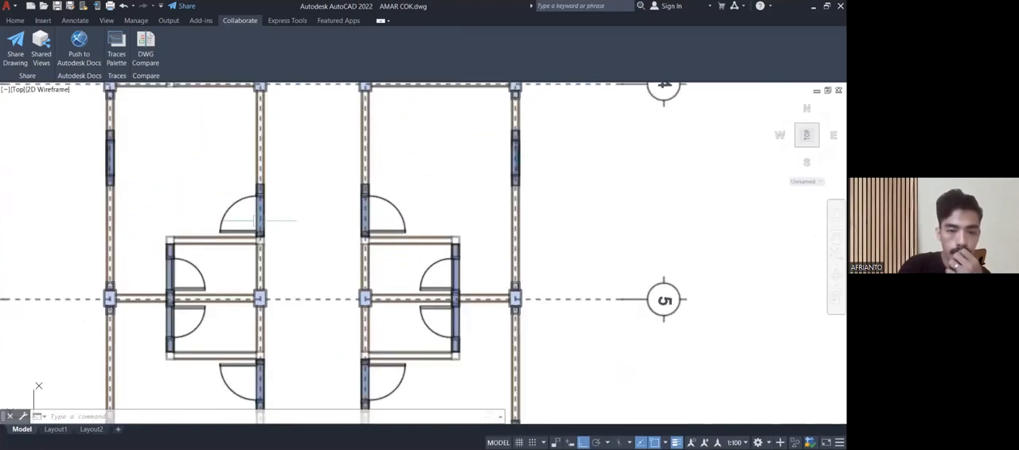
Inspect the lintel over the room door above the axis 5 bathrooms, including its ends beside the door frame.
{"action": "scroll", "coordinate": [257, 212], "scroll_direction": "up", "scroll_amount": 2}
{"action": "scroll", "coordinate": [251, 210], "scroll_direction": "up", "scroll_amount": 2}
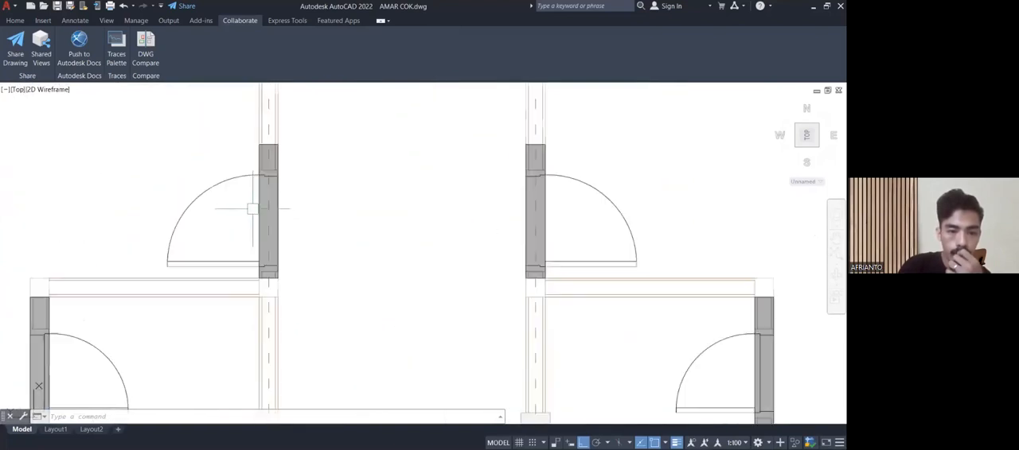
{"action": "scroll", "coordinate": [253, 205], "scroll_direction": "up", "scroll_amount": 2}
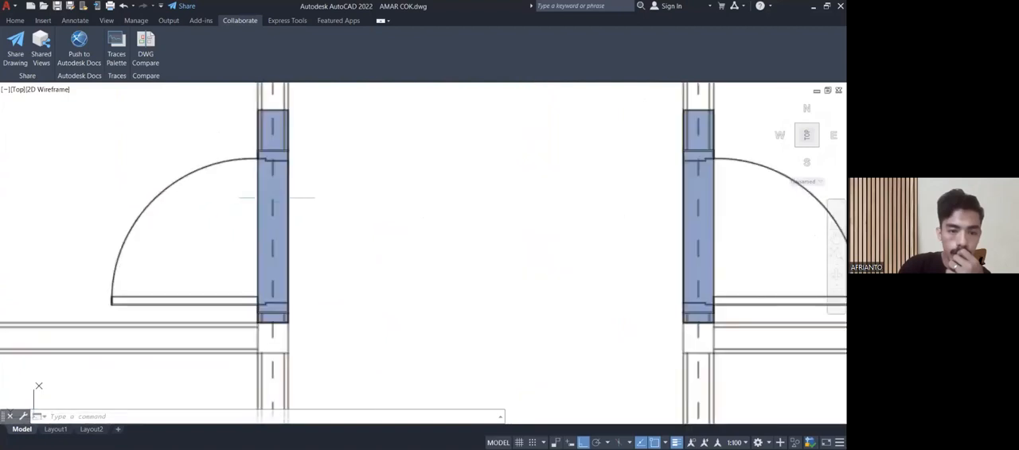
{"action": "scroll", "coordinate": [276, 198], "scroll_direction": "down", "scroll_amount": 2}
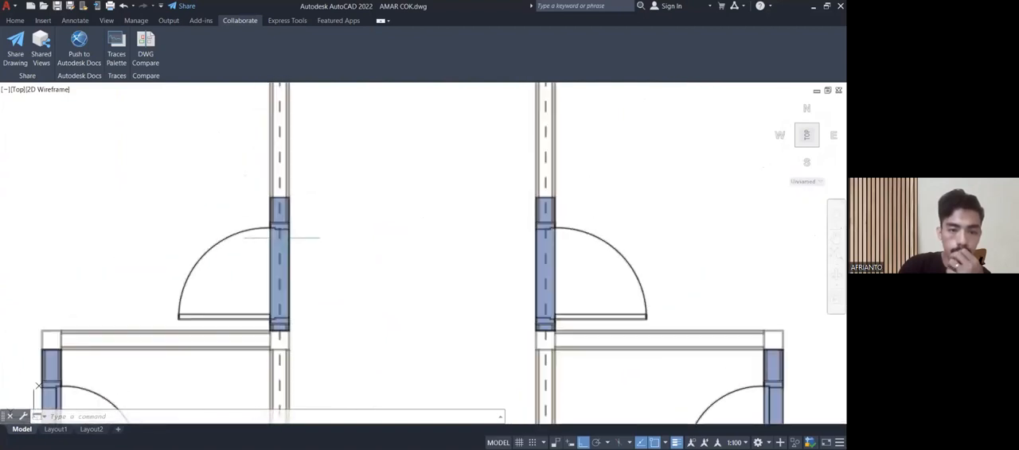
{"action": "scroll", "coordinate": [305, 303], "scroll_direction": "up", "scroll_amount": 4}
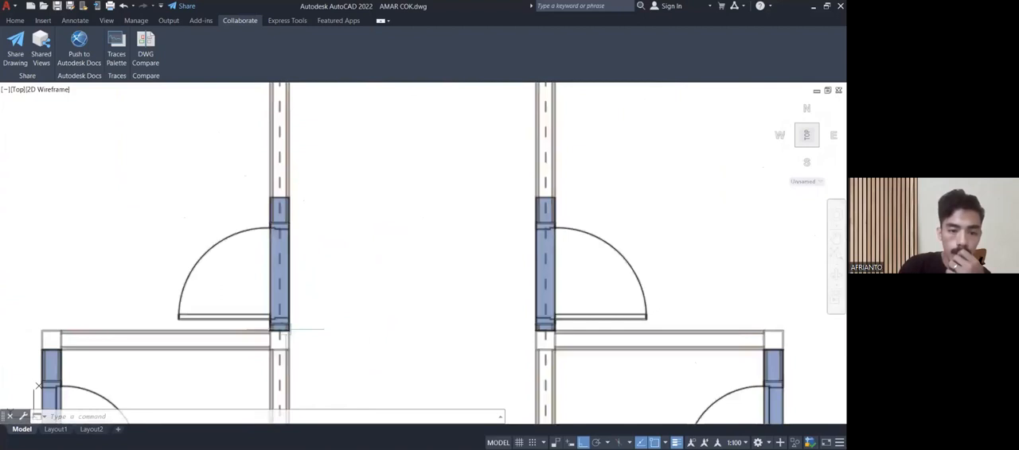
{"action": "scroll", "coordinate": [275, 246], "scroll_direction": "down", "scroll_amount": 2}
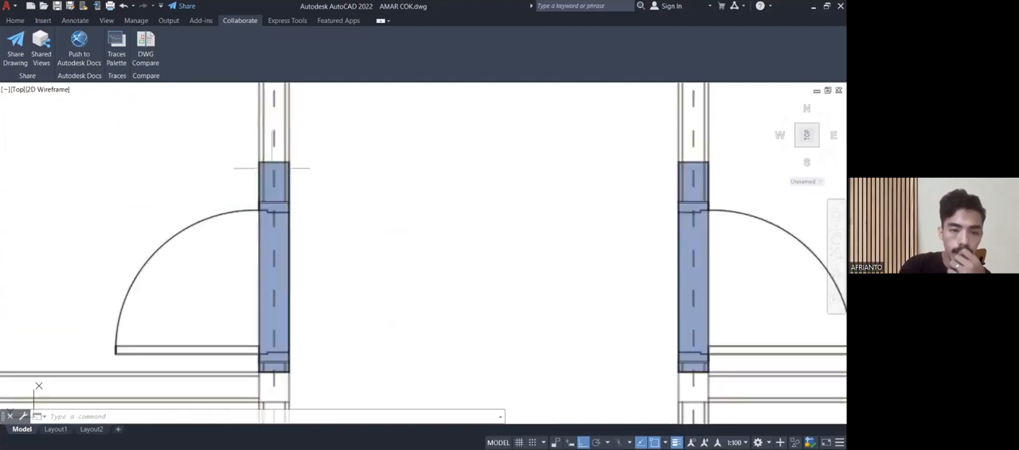
{"action": "scroll", "coordinate": [318, 203], "scroll_direction": "down", "scroll_amount": 2}
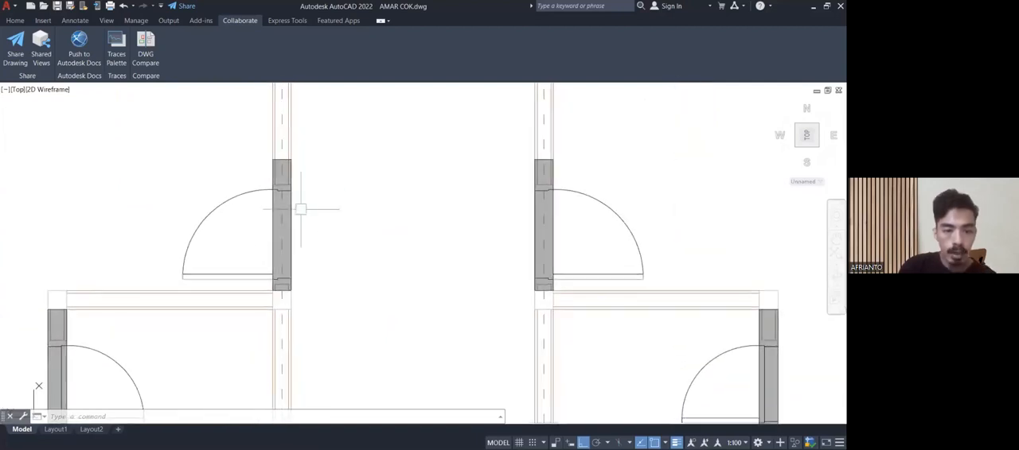
{"action": "scroll", "coordinate": [285, 286], "scroll_direction": "up", "scroll_amount": 4}
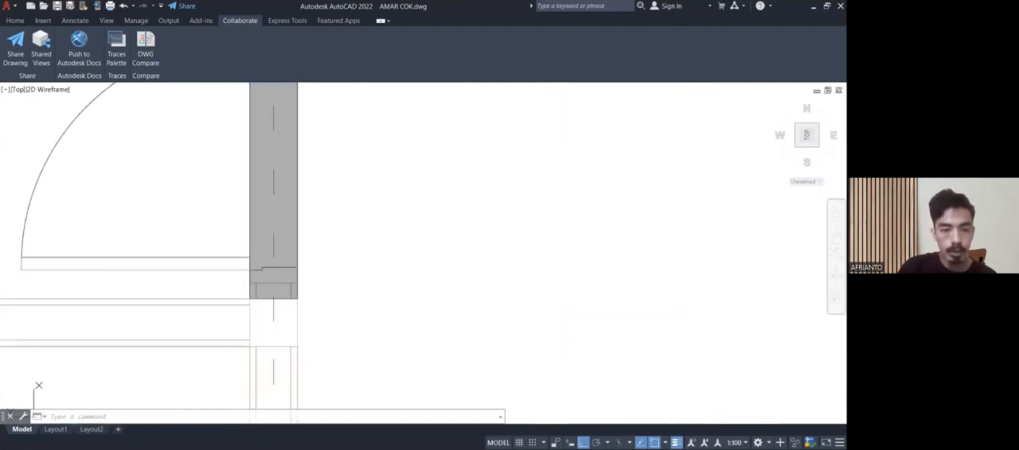
{"action": "scroll", "coordinate": [318, 268], "scroll_direction": "down", "scroll_amount": 4}
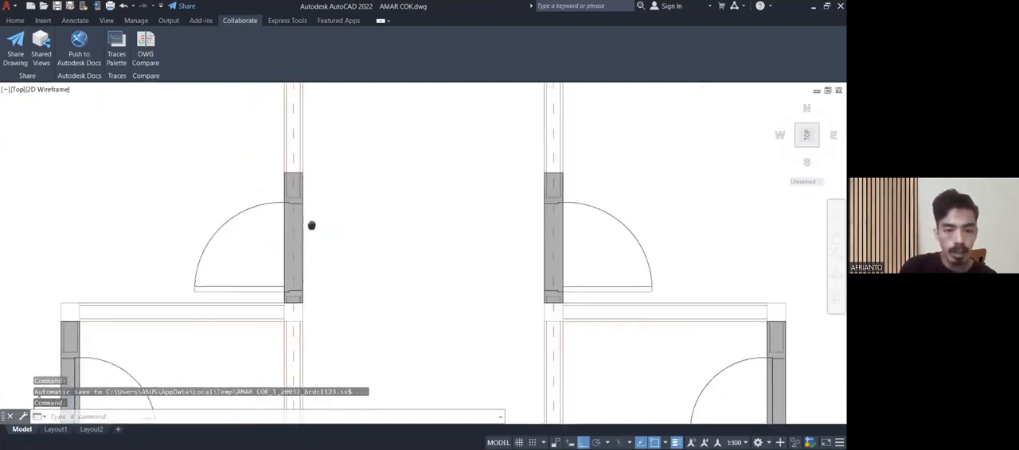
Review the remaining door and window lintels around axes 4 and 5, and return to the overview of the sheets.
{"action": "middle_click_drag", "start_coordinate": [311, 226], "coordinate": [325, 314]}
{"action": "scroll", "coordinate": [325, 265], "scroll_direction": "down", "scroll_amount": 4}
{"action": "middle_click_drag", "start_coordinate": [318, 214], "coordinate": [307, 120]}
{"action": "middle_click_drag", "start_coordinate": [321, 298], "coordinate": [296, 105]}
{"action": "middle_click_drag", "start_coordinate": [202, 232], "coordinate": [220, 437]}
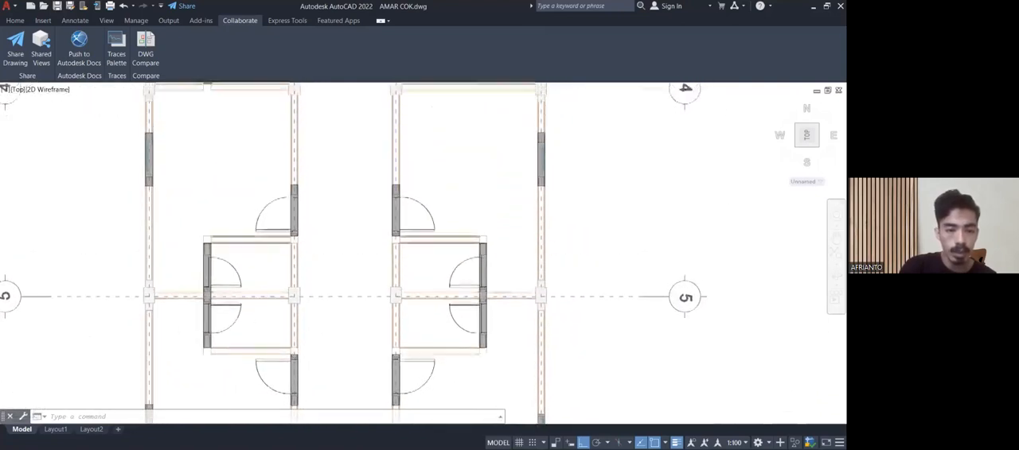
{"action": "middle_click_drag", "start_coordinate": [205, 164], "coordinate": [205, 350]}
{"action": "middle_click_drag", "start_coordinate": [189, 222], "coordinate": [200, 341]}
{"action": "middle_click_drag", "start_coordinate": [490, 367], "coordinate": [337, 133]}
{"action": "scroll", "coordinate": [384, 209], "scroll_direction": "up", "scroll_amount": 4}
{"action": "scroll", "coordinate": [436, 212], "scroll_direction": "down", "scroll_amount": 2}
{"action": "middle_click_drag", "start_coordinate": [408, 233], "coordinate": [393, 223]}
{"action": "middle_click_drag", "start_coordinate": [348, 206], "coordinate": [308, 104]}
{"action": "middle_click_drag", "start_coordinate": [305, 191], "coordinate": [419, 187]}
{"action": "scroll", "coordinate": [416, 191], "scroll_direction": "down", "scroll_amount": 8}
{"action": "scroll", "coordinate": [414, 200], "scroll_direction": "down", "scroll_amount": 4}
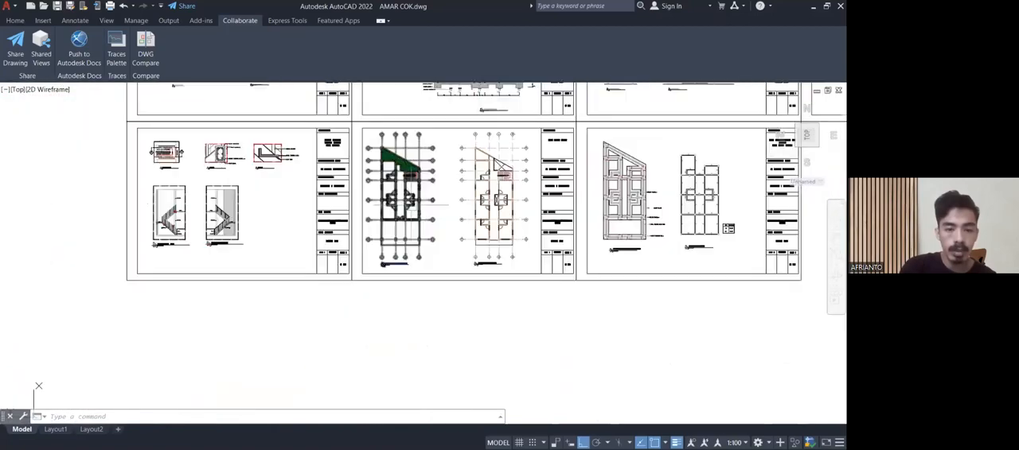
Go to the staircase detail sheet and examine the stair plan with its numbered treads and section marks A and B.
{"action": "middle_click_drag", "start_coordinate": [441, 180], "coordinate": [310, 285]}
{"action": "scroll", "coordinate": [215, 300], "scroll_direction": "up", "scroll_amount": 6}
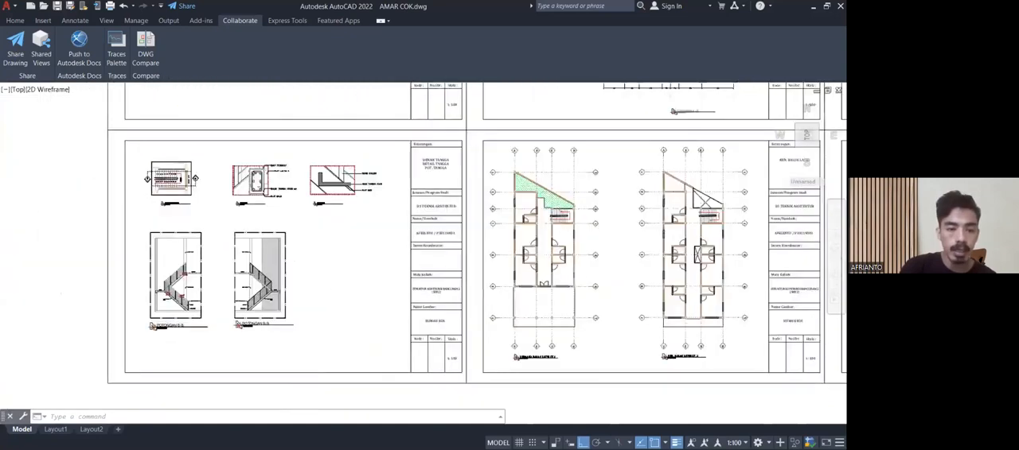
{"action": "middle_click_drag", "start_coordinate": [244, 259], "coordinate": [396, 284]}
{"action": "scroll", "coordinate": [349, 307], "scroll_direction": "down", "scroll_amount": 4}
{"action": "middle_click_drag", "start_coordinate": [350, 307], "coordinate": [337, 420]}
{"action": "scroll", "coordinate": [293, 304], "scroll_direction": "up", "scroll_amount": 8}
{"action": "middle_click_drag", "start_coordinate": [293, 282], "coordinate": [308, 397]}
{"action": "middle_click_drag", "start_coordinate": [230, 259], "coordinate": [260, 346]}
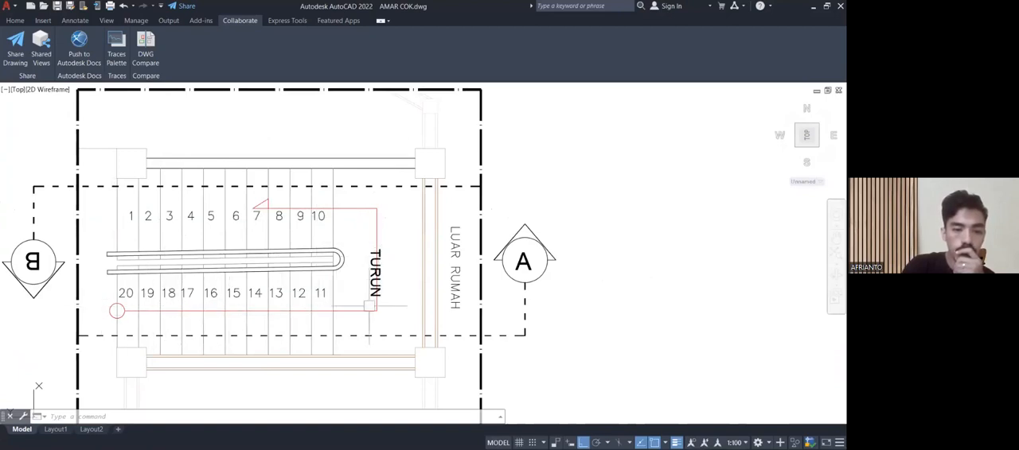
Locate the POTONGAN stair sections below the stair plan and details on the same sheet.
{"action": "scroll", "coordinate": [392, 247], "scroll_direction": "down", "scroll_amount": 4}
{"action": "mouse_move", "coordinate": [390, 244]}
{"action": "middle_mouse_down"}
{"action": "mouse_move", "coordinate": [132, 231]}
{"action": "mouse_move", "coordinate": [134, 181]}
{"action": "middle_mouse_up"}
{"action": "scroll", "coordinate": [133, 181], "scroll_direction": "down", "scroll_amount": 2}
{"action": "scroll", "coordinate": [143, 179], "scroll_direction": "down", "scroll_amount": 2}
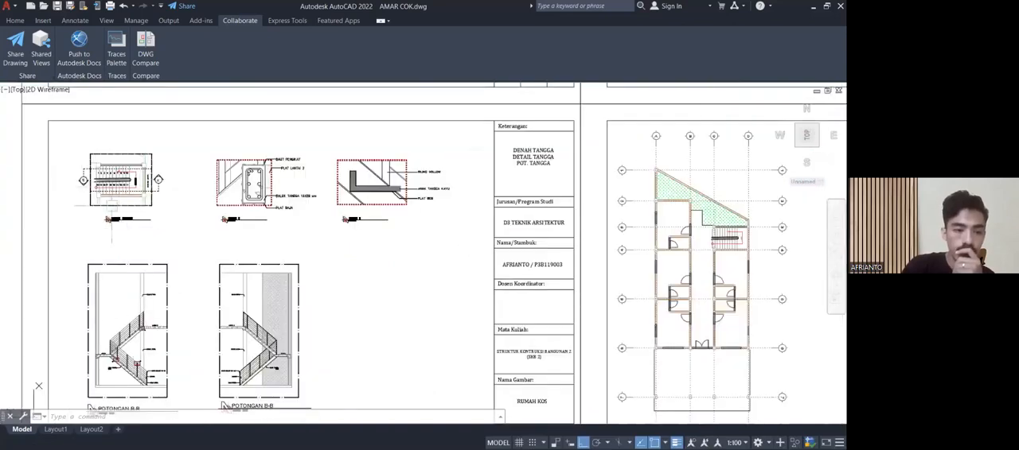
{"action": "scroll", "coordinate": [78, 168], "scroll_direction": "up", "scroll_amount": 6}
{"action": "scroll", "coordinate": [85, 195], "scroll_direction": "down", "scroll_amount": 6}
{"action": "middle_click_drag", "start_coordinate": [130, 310], "coordinate": [134, 193]}
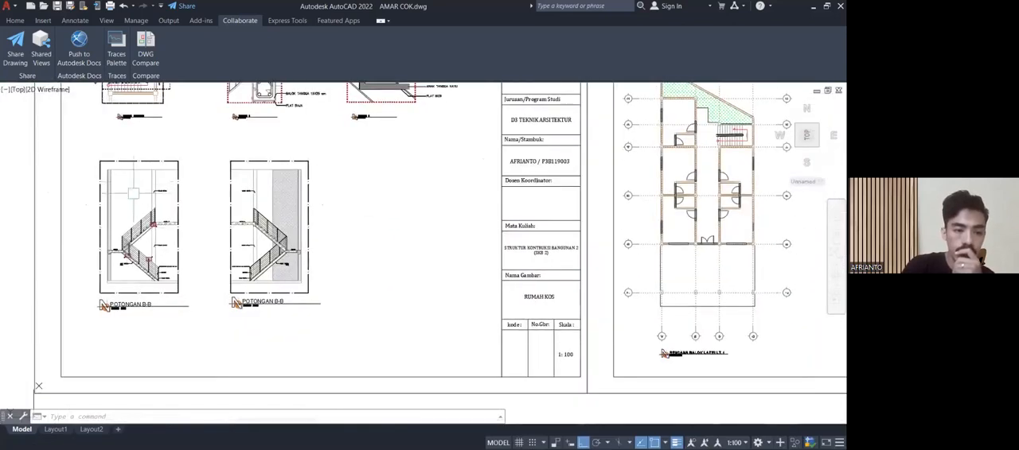
Examine the lower flight of the first stair section, including its treads, railing, material notes and detail marks B and C.
{"action": "scroll", "coordinate": [132, 317], "scroll_direction": "up", "scroll_amount": 3}
{"action": "scroll", "coordinate": [106, 382], "scroll_direction": "up", "scroll_amount": 2}
{"action": "scroll", "coordinate": [163, 274], "scroll_direction": "up", "scroll_amount": 6}
{"action": "mouse_move", "coordinate": [151, 313]}
{"action": "middle_mouse_down"}
{"action": "mouse_move", "coordinate": [184, 324]}
{"action": "mouse_move", "coordinate": [178, 314]}
{"action": "middle_mouse_up"}
{"action": "scroll", "coordinate": [181, 314], "scroll_direction": "down", "scroll_amount": 5}
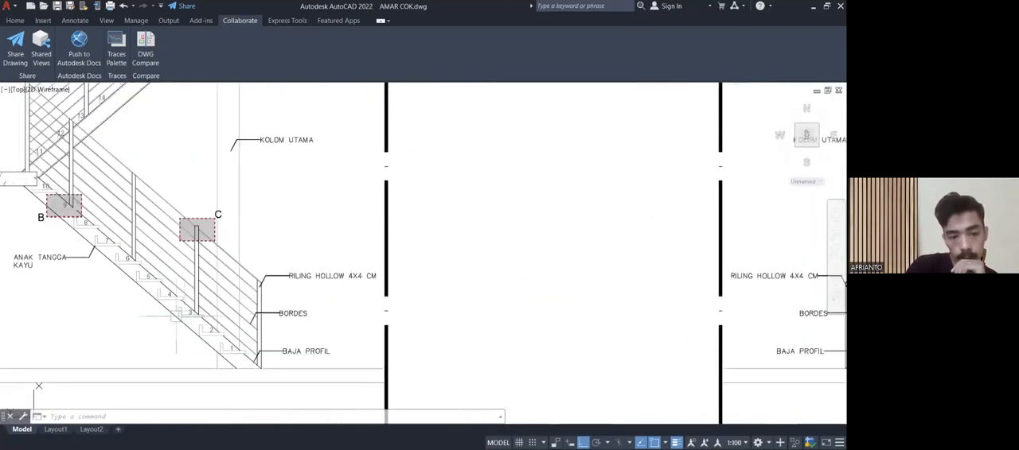
Examine the wooden tread note (ANAK TANGGA KAYU) and the lowest treads of the first stair section's lower flight.
{"action": "scroll", "coordinate": [159, 313], "scroll_direction": "up", "scroll_amount": 1}
{"action": "scroll", "coordinate": [141, 317], "scroll_direction": "up", "scroll_amount": 5}
{"action": "mouse_move", "coordinate": [148, 326]}
{"action": "middle_mouse_down"}
{"action": "mouse_move", "coordinate": [193, 333]}
{"action": "mouse_move", "coordinate": [127, 264]}
{"action": "middle_mouse_up"}
{"action": "scroll", "coordinate": [118, 276], "scroll_direction": "down", "scroll_amount": 5}
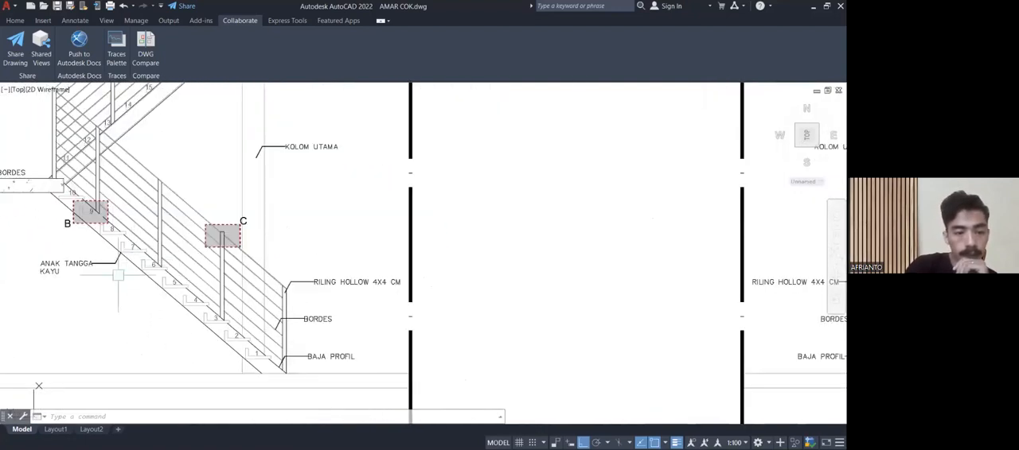
{"action": "scroll", "coordinate": [68, 276], "scroll_direction": "up", "scroll_amount": 2}
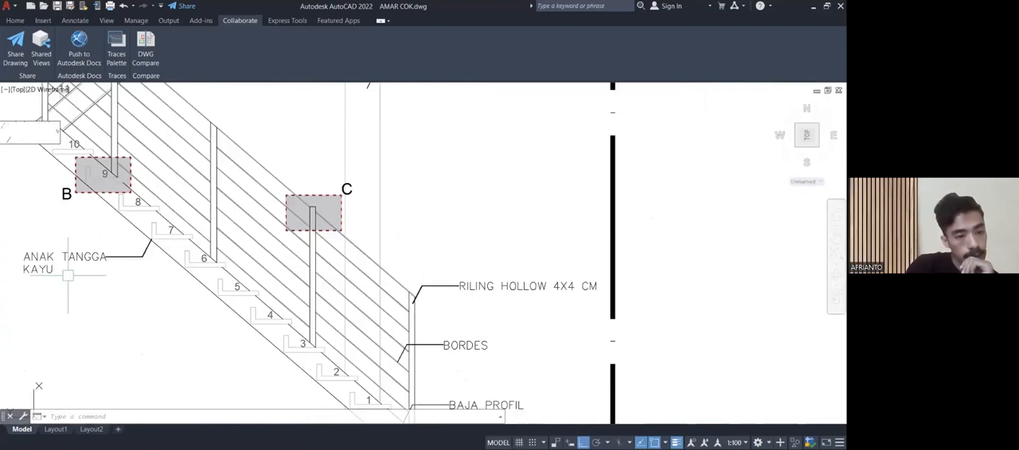
{"action": "scroll", "coordinate": [72, 270], "scroll_direction": "down", "scroll_amount": 5}
{"action": "scroll", "coordinate": [203, 338], "scroll_direction": "up", "scroll_amount": 3}
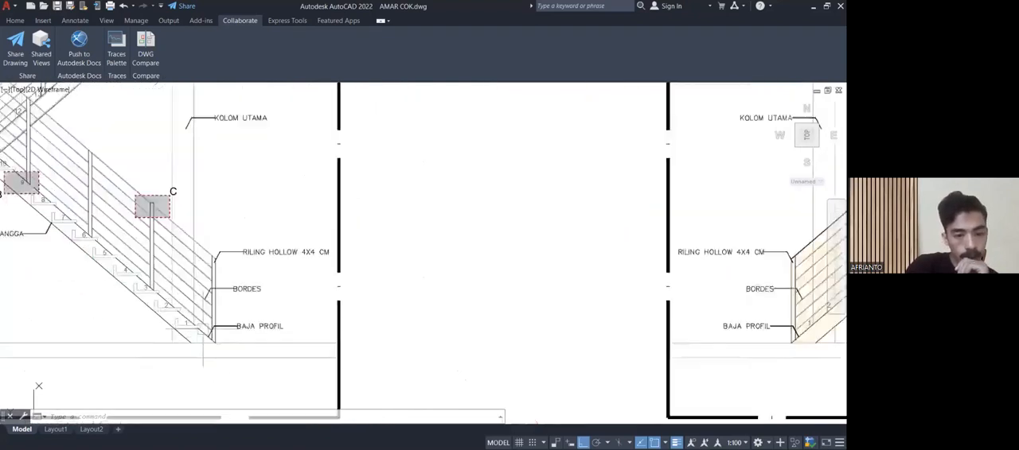
{"action": "scroll", "coordinate": [203, 334], "scroll_direction": "up", "scroll_amount": 3}
{"action": "middle_click_drag", "start_coordinate": [178, 347], "coordinate": [218, 342]}
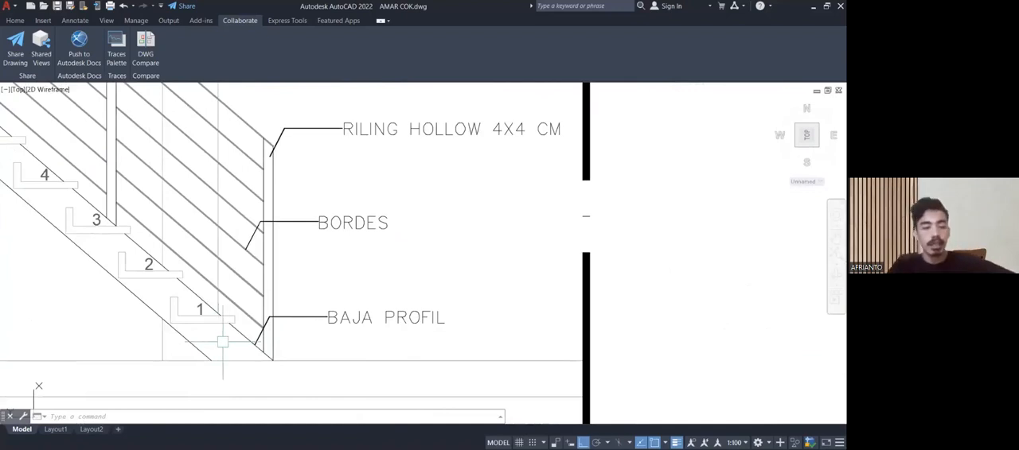
{"action": "scroll", "coordinate": [223, 342], "scroll_direction": "down", "scroll_amount": 2}
{"action": "middle_click_drag", "start_coordinate": [221, 342], "coordinate": [260, 366]}
{"action": "scroll", "coordinate": [259, 366], "scroll_direction": "up", "scroll_amount": 2}
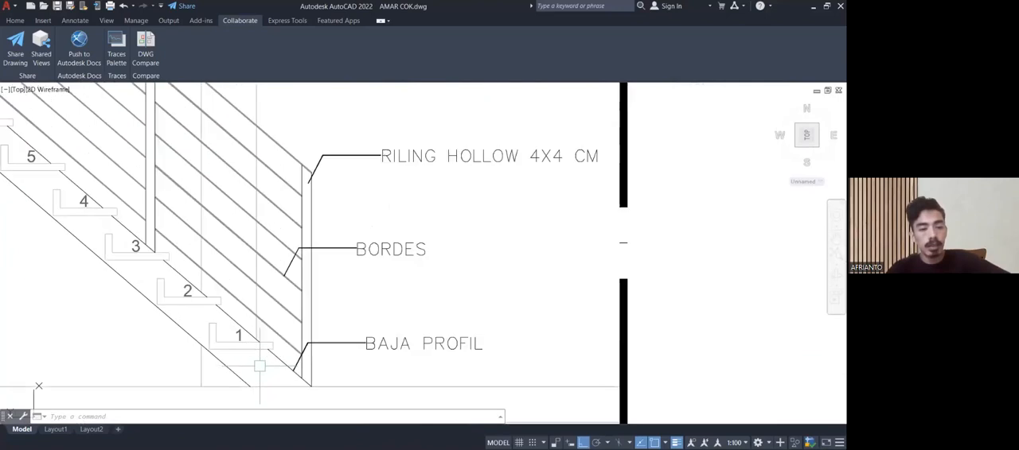
Check where the BAJA PROFIL leader points at the foot of the lower flight, leaving the leader unselected.
{"action": "scroll", "coordinate": [278, 368], "scroll_direction": "up", "scroll_amount": 4}
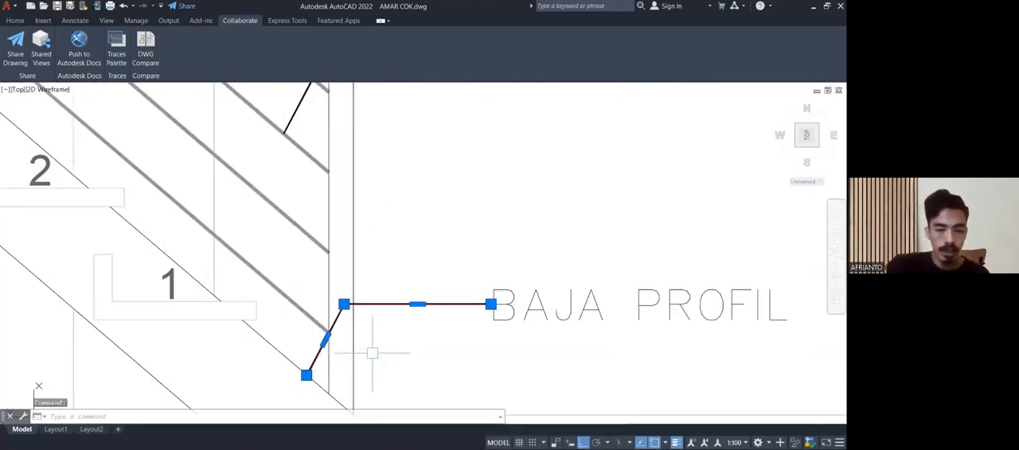
{"action": "key", "text": "Escape"}
{"action": "scroll", "coordinate": [372, 352], "scroll_direction": "down", "scroll_amount": 5}
{"action": "scroll", "coordinate": [329, 342], "scroll_direction": "up", "scroll_amount": 3}
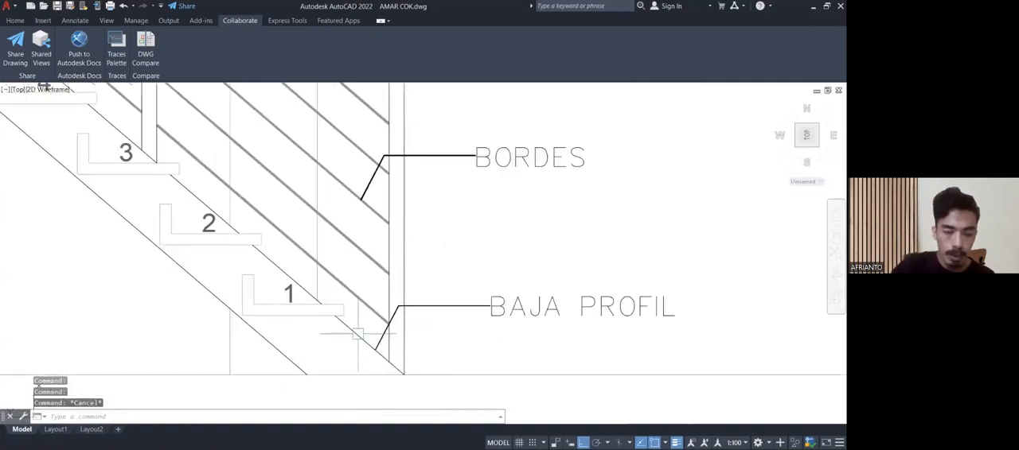
{"action": "scroll", "coordinate": [403, 323], "scroll_direction": "down", "scroll_amount": 5}
{"action": "middle_click_drag", "start_coordinate": [366, 326], "coordinate": [425, 411]}
{"action": "scroll", "coordinate": [422, 405], "scroll_direction": "down", "scroll_amount": 2}
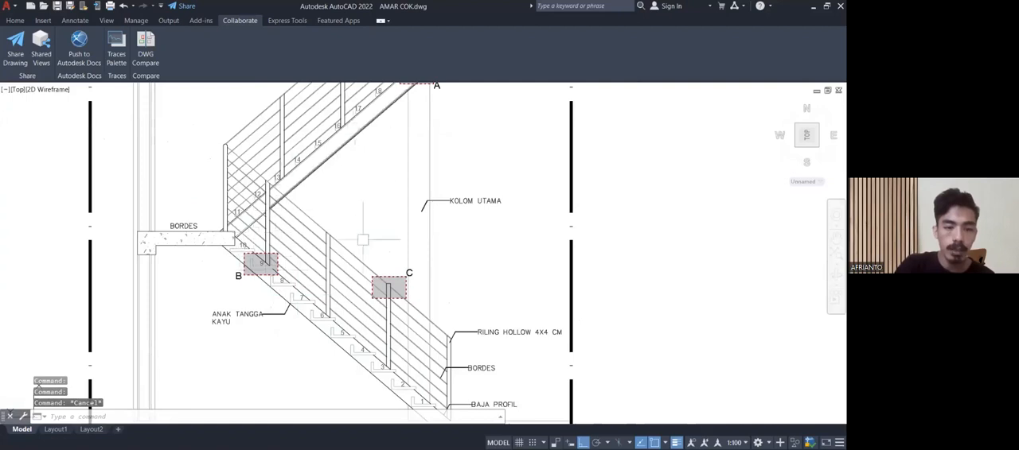
Inspect treads 5 to 9 of the lower flight between detail marks B and C.
{"action": "middle_click_drag", "start_coordinate": [409, 355], "coordinate": [377, 277]}
{"action": "scroll", "coordinate": [402, 319], "scroll_direction": "up", "scroll_amount": 2}
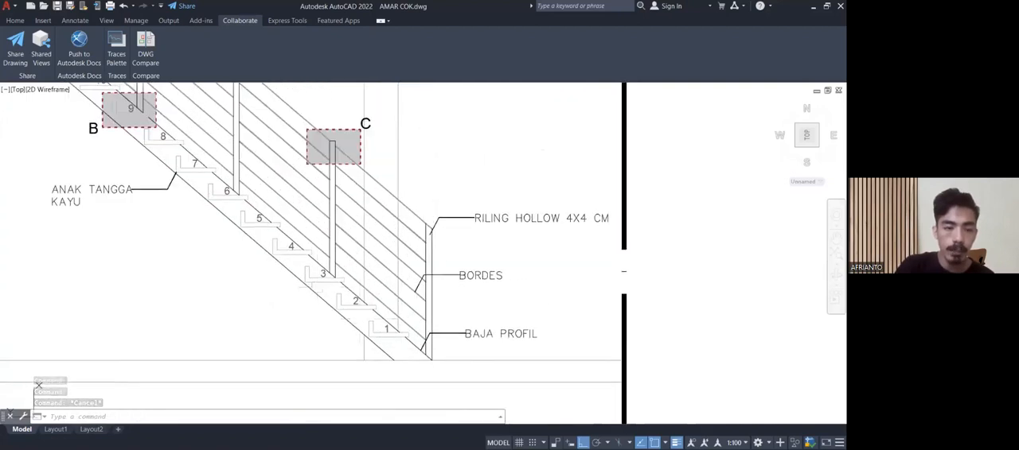
{"action": "middle_click_drag", "start_coordinate": [231, 247], "coordinate": [303, 323]}
{"action": "scroll", "coordinate": [262, 242], "scroll_direction": "up", "scroll_amount": 5}
{"action": "scroll", "coordinate": [263, 243], "scroll_direction": "down", "scroll_amount": 2}
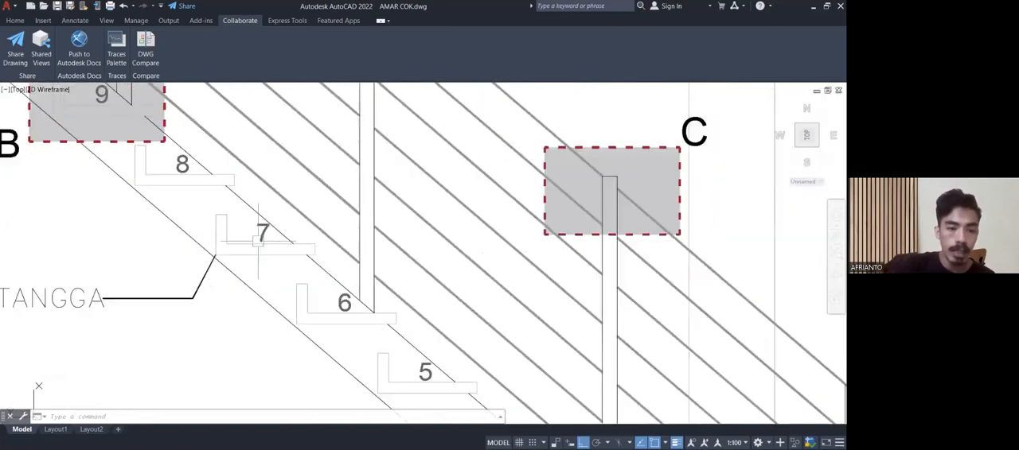
{"action": "scroll", "coordinate": [338, 221], "scroll_direction": "down", "scroll_amount": 5}
Locate Detail B on the staircase sheet and view its wooden tread up close.
{"action": "middle_click_drag", "start_coordinate": [337, 222], "coordinate": [98, 232]}
{"action": "middle_click_drag", "start_coordinate": [477, 258], "coordinate": [289, 258]}
{"action": "scroll", "coordinate": [290, 258], "scroll_direction": "up", "scroll_amount": 6}
{"action": "scroll", "coordinate": [290, 258], "scroll_direction": "up", "scroll_amount": 1}
{"action": "scroll", "coordinate": [358, 247], "scroll_direction": "down", "scroll_amount": 7}
{"action": "middle_click_drag", "start_coordinate": [409, 239], "coordinate": [283, 385]}
{"action": "scroll", "coordinate": [469, 226], "scroll_direction": "up", "scroll_amount": 8}
{"action": "mouse_move", "coordinate": [465, 240]}
{"action": "middle_mouse_down"}
{"action": "mouse_move", "coordinate": [392, 223]}
{"action": "mouse_move", "coordinate": [393, 239]}
{"action": "mouse_move", "coordinate": [352, 261]}
{"action": "mouse_move", "coordinate": [401, 306]}
{"action": "middle_mouse_up"}
{"action": "scroll", "coordinate": [382, 226], "scroll_direction": "up", "scroll_amount": 2}
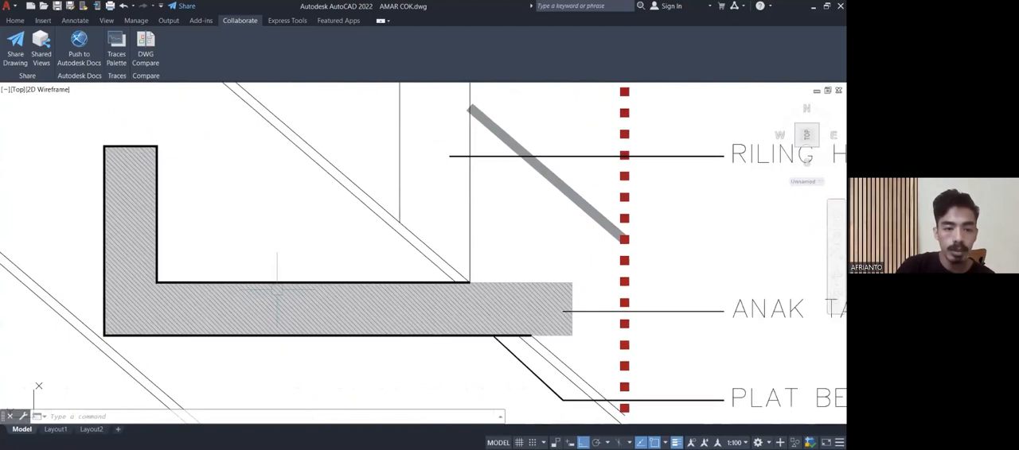
Examine how the PLAT BESI steel plate supports the underside of the wooden tread in Detail B.
{"action": "left_click", "coordinate": [132, 168]}
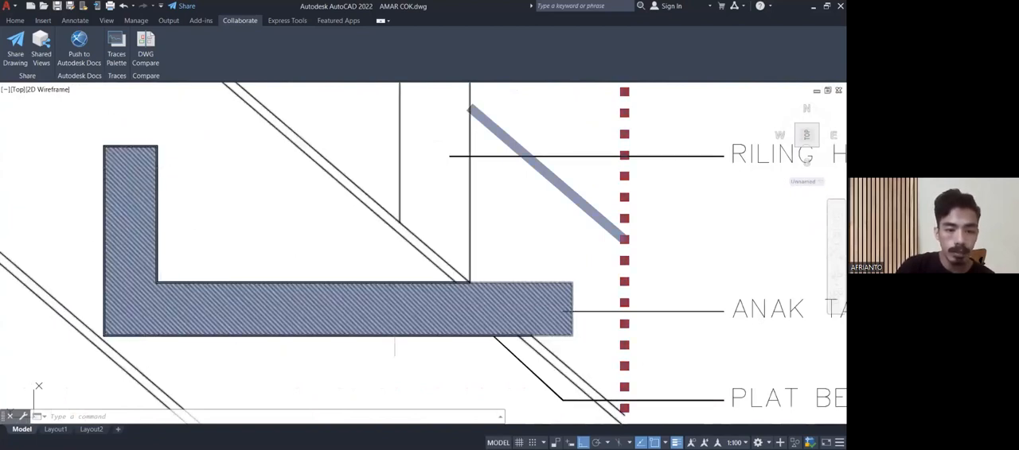
{"action": "key", "text": "Escape"}
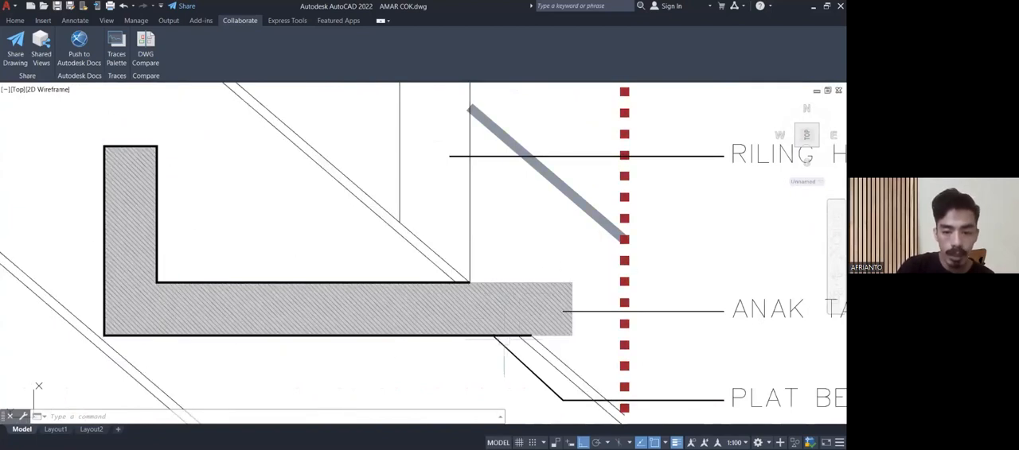
{"action": "scroll", "coordinate": [447, 350], "scroll_direction": "up", "scroll_amount": 2}
{"action": "left_click", "coordinate": [501, 327]}
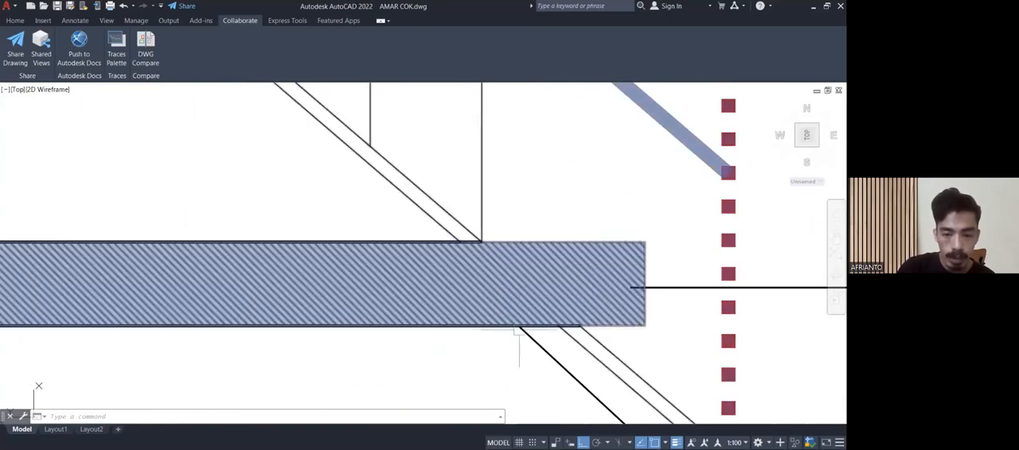
{"action": "scroll", "coordinate": [498, 333], "scroll_direction": "down", "scroll_amount": 2}
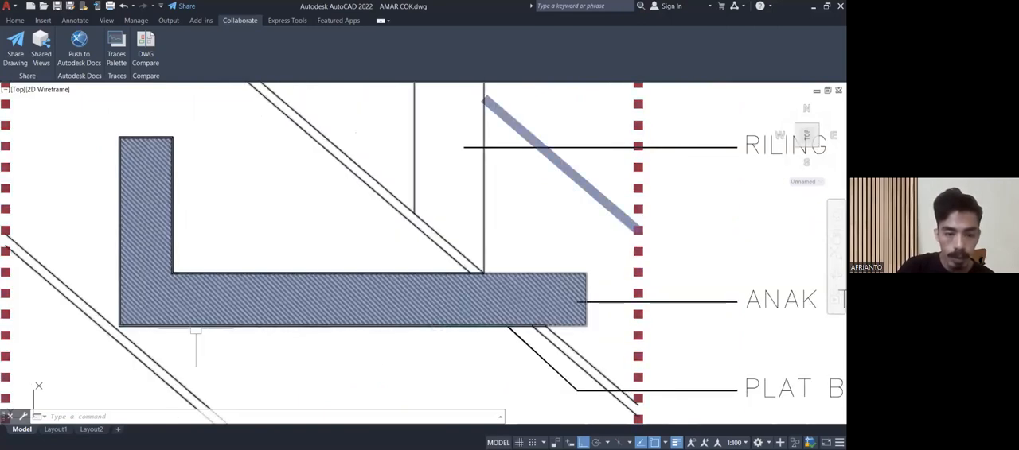
{"action": "key", "text": "Escape"}
{"action": "scroll", "coordinate": [182, 217], "scroll_direction": "down", "scroll_amount": 2}
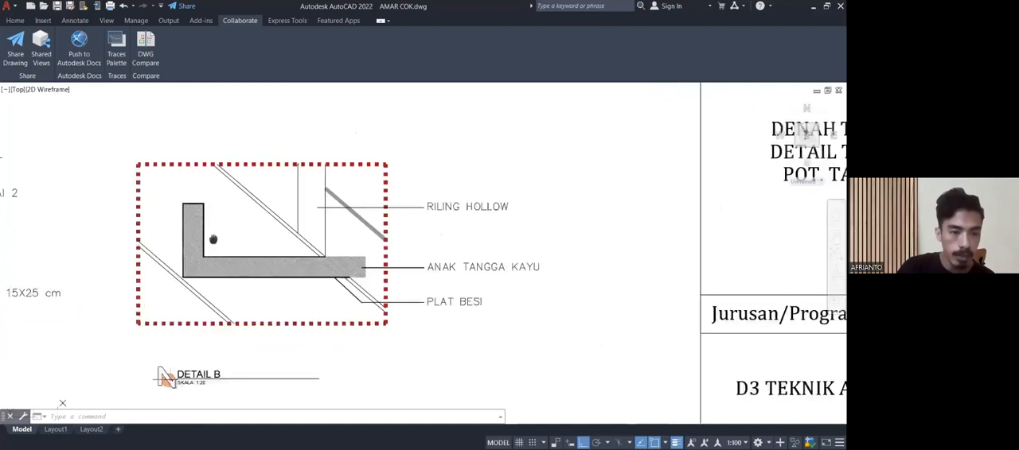
Examine the upright part of the L-shaped tread in Detail B, together with the RILING HOLLOW and ANAK TANGGA KAYU notes.
{"action": "scroll", "coordinate": [246, 252], "scroll_direction": "up", "scroll_amount": 2}
{"action": "middle_click_drag", "start_coordinate": [239, 252], "coordinate": [264, 265]}
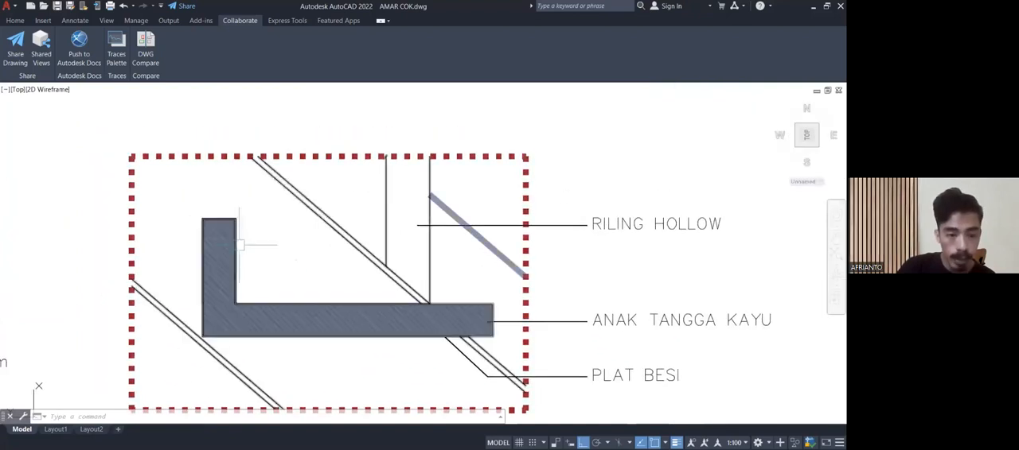
{"action": "scroll", "coordinate": [232, 227], "scroll_direction": "up", "scroll_amount": 6}
{"action": "left_click", "coordinate": [241, 191]}
{"action": "key", "text": "Escape"}
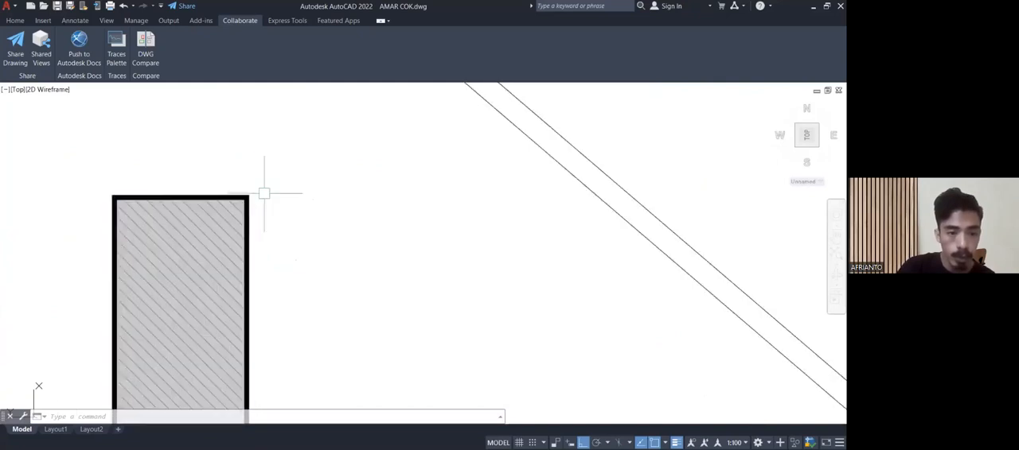
{"action": "scroll", "coordinate": [263, 191], "scroll_direction": "down", "scroll_amount": 6}
{"action": "scroll", "coordinate": [261, 205], "scroll_direction": "up", "scroll_amount": 4}
{"action": "scroll", "coordinate": [264, 207], "scroll_direction": "down", "scroll_amount": 4}
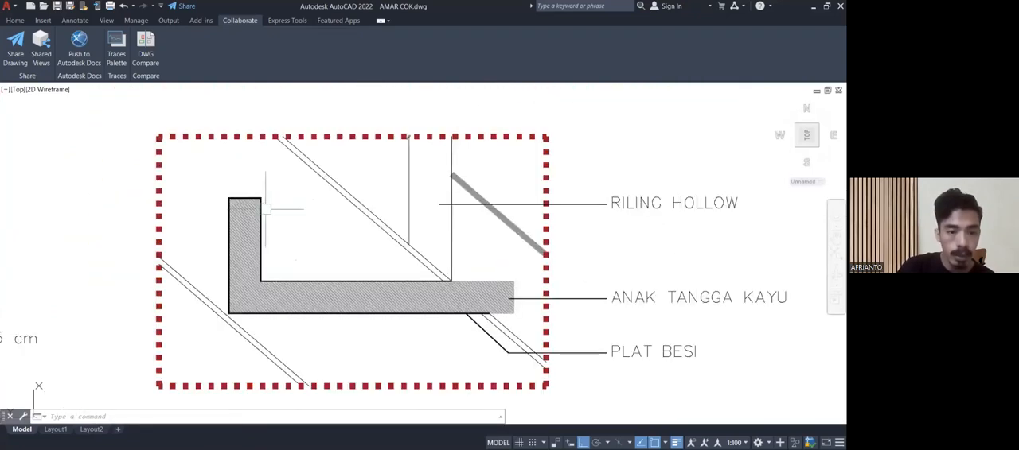
{"action": "scroll", "coordinate": [265, 207], "scroll_direction": "up", "scroll_amount": 2}
{"action": "middle_click_drag", "start_coordinate": [292, 244], "coordinate": [265, 211]}
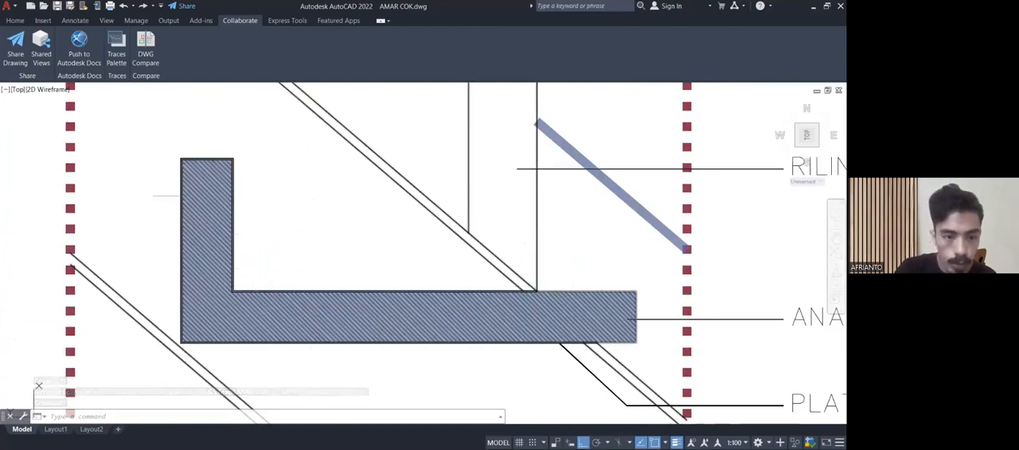
{"action": "scroll", "coordinate": [199, 199], "scroll_direction": "down", "scroll_amount": 4}
{"action": "middle_click_drag", "start_coordinate": [271, 211], "coordinate": [231, 252]}
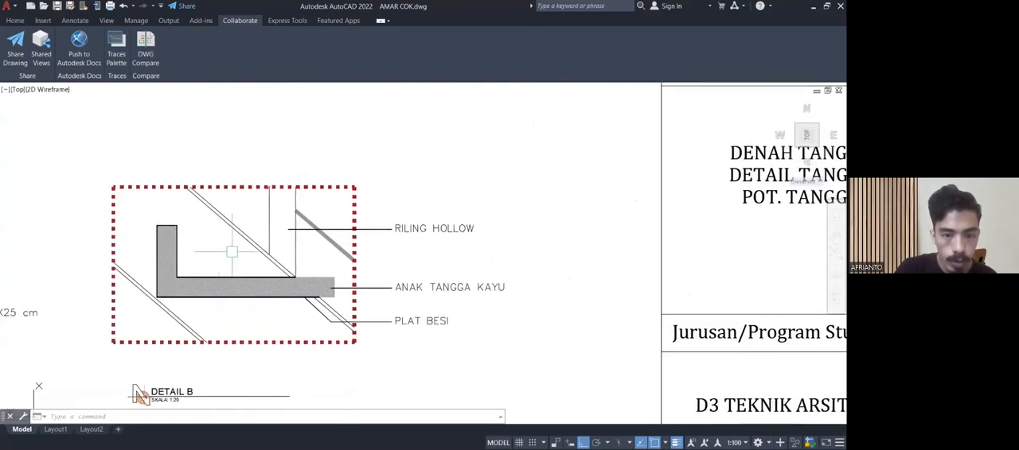
Return to the first stair section and examine the BORDES landing where the lower and upper flights meet.
{"action": "scroll", "coordinate": [385, 239], "scroll_direction": "down", "scroll_amount": 4}
{"action": "mouse_move", "coordinate": [281, 231]}
{"action": "middle_mouse_down"}
{"action": "mouse_move", "coordinate": [300, 205]}
{"action": "mouse_move", "coordinate": [567, 119]}
{"action": "middle_mouse_up"}
{"action": "scroll", "coordinate": [300, 358], "scroll_direction": "up", "scroll_amount": 8}
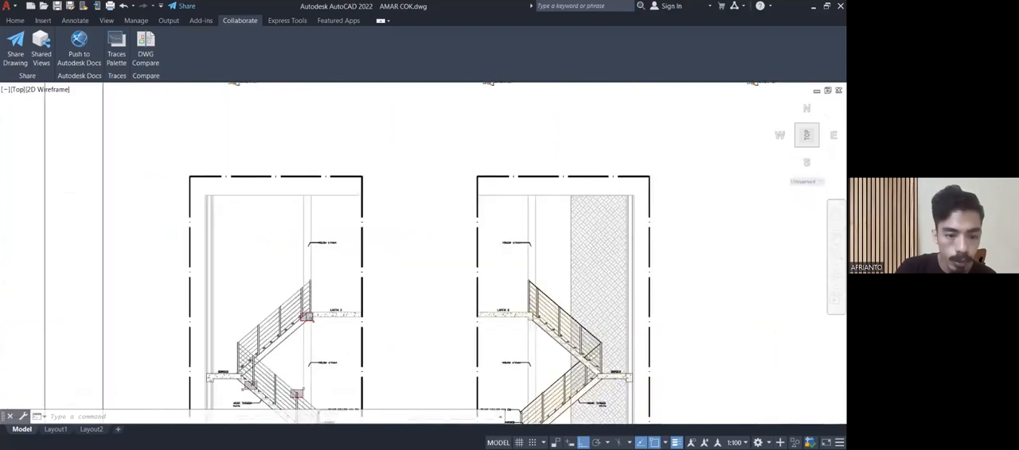
{"action": "scroll", "coordinate": [319, 253], "scroll_direction": "up", "scroll_amount": 4}
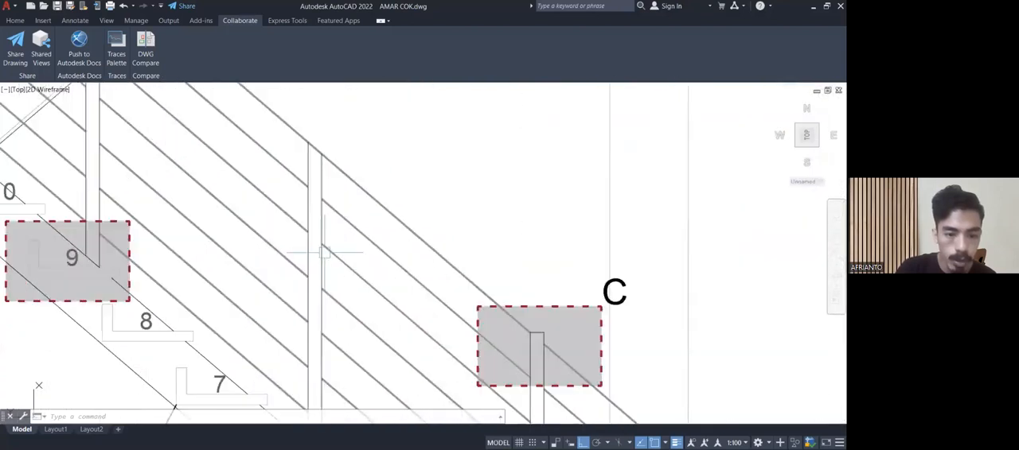
{"action": "scroll", "coordinate": [318, 253], "scroll_direction": "down", "scroll_amount": 2}
{"action": "middle_click_drag", "start_coordinate": [318, 250], "coordinate": [335, 190]}
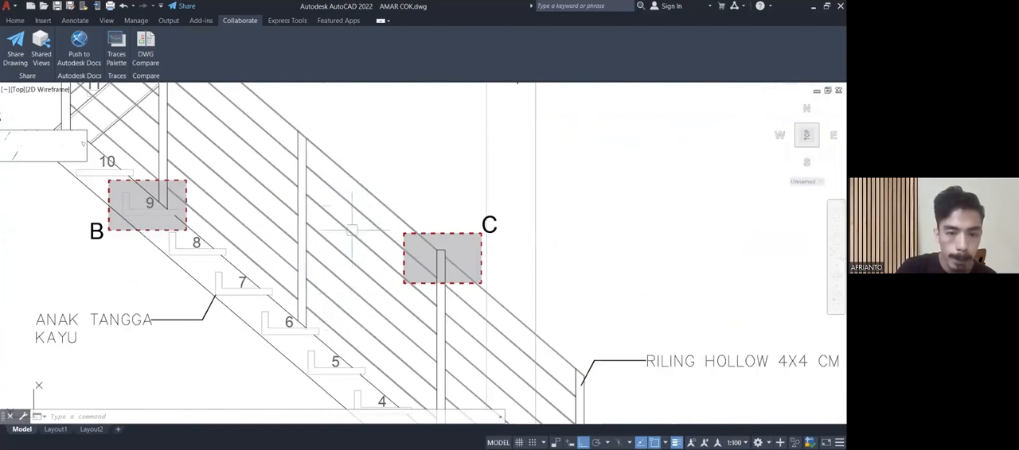
{"action": "mouse_move", "coordinate": [364, 183]}
{"action": "middle_mouse_down"}
{"action": "mouse_move", "coordinate": [391, 216]}
{"action": "mouse_move", "coordinate": [480, 253]}
{"action": "mouse_move", "coordinate": [683, 305]}
{"action": "middle_mouse_up"}
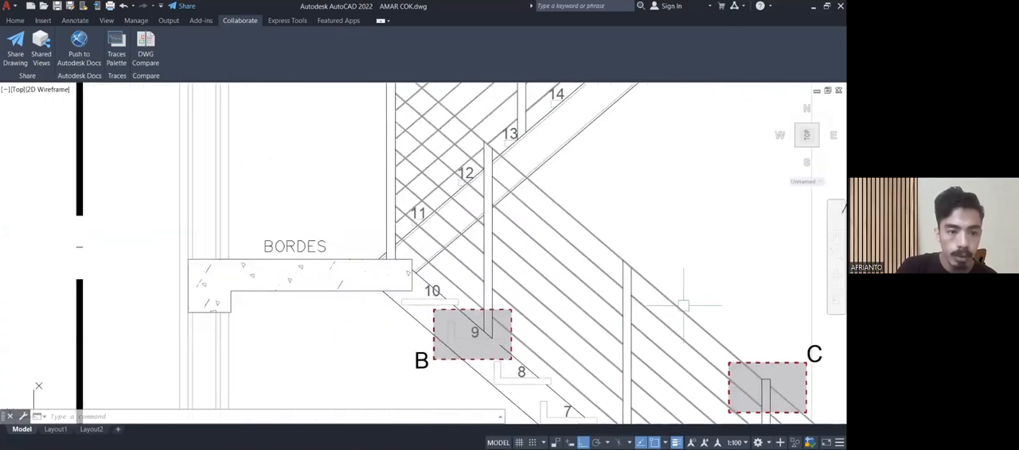
{"action": "middle_click_drag", "start_coordinate": [374, 263], "coordinate": [370, 297]}
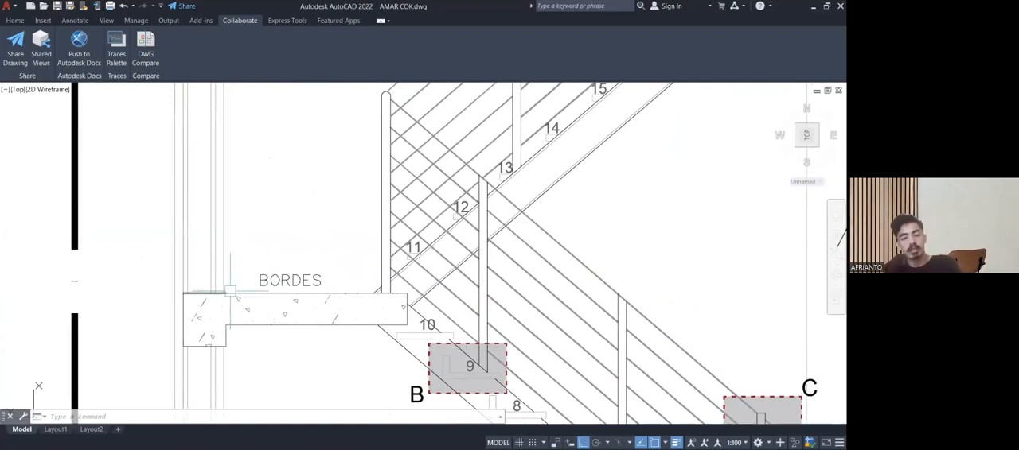
Measure the BORDES landing horizontally from the wall line to the railing post with a linear dimension.
{"action": "type", "text": "dli"}
{"action": "key", "text": "Return"}
{"action": "scroll", "coordinate": [230, 290], "scroll_direction": "up", "scroll_amount": 2}
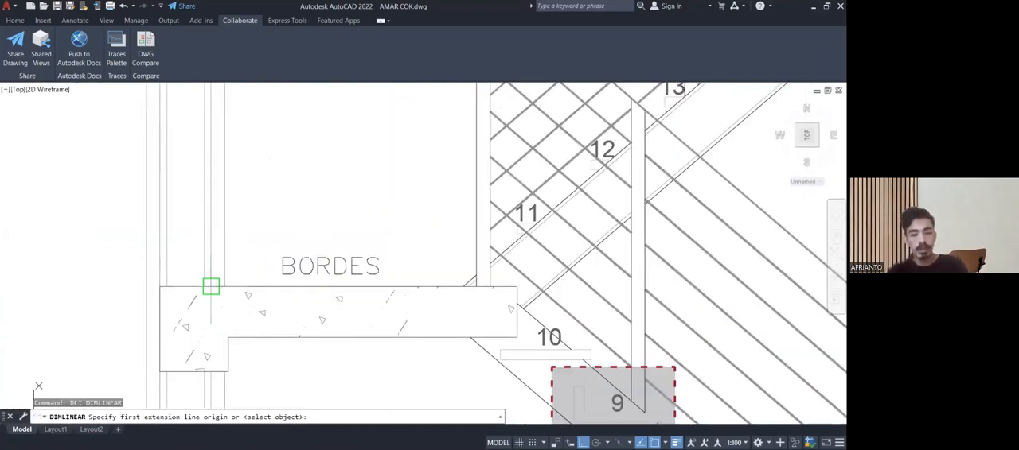
{"action": "left_click", "coordinate": [211, 287]}
{"action": "left_click", "coordinate": [475, 286]}
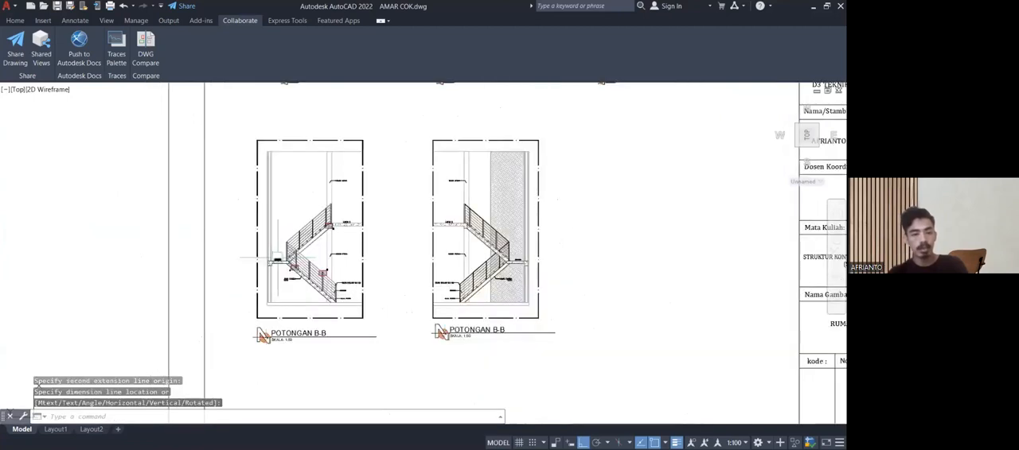
{"action": "middle_click_drag", "start_coordinate": [313, 301], "coordinate": [314, 318]}
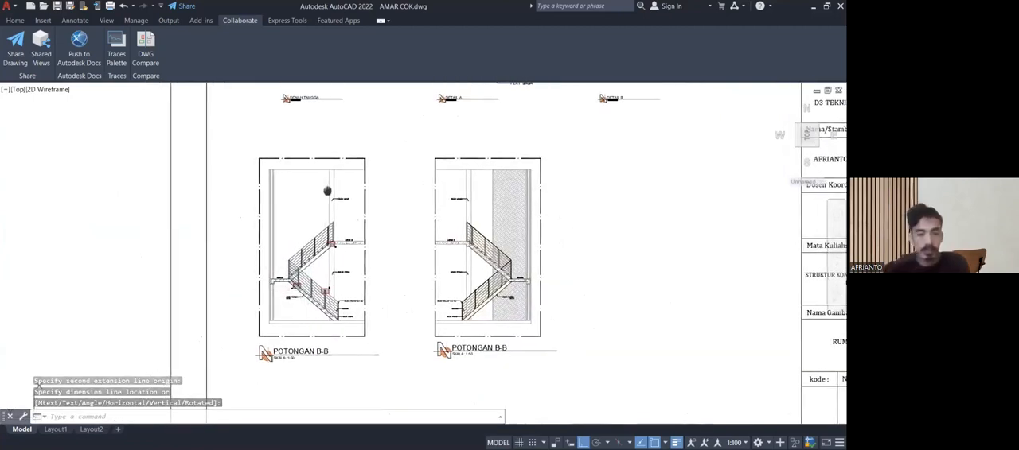
Examine the upper flight of the first stair section from the landing to LANTAI 2 and detail mark A.
{"action": "middle_click_drag", "start_coordinate": [329, 189], "coordinate": [339, 235]}
{"action": "scroll", "coordinate": [334, 247], "scroll_direction": "up", "scroll_amount": 5}
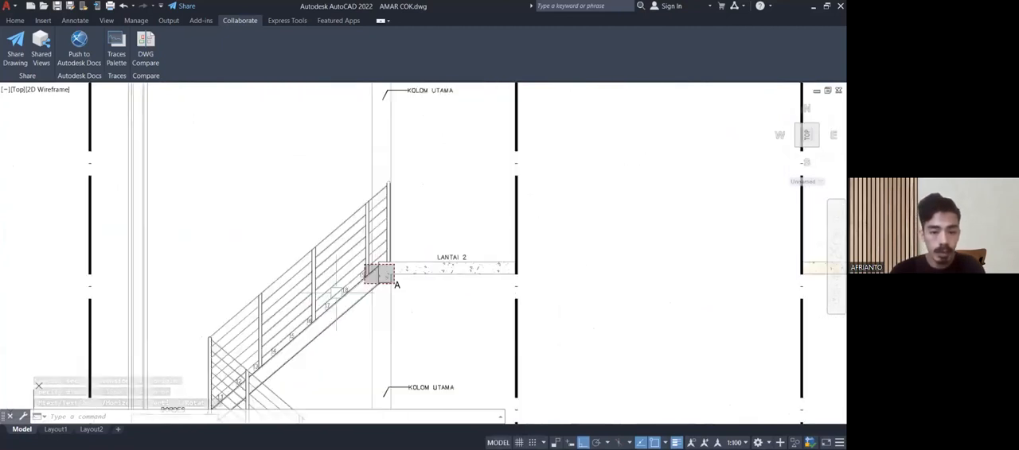
{"action": "scroll", "coordinate": [377, 271], "scroll_direction": "down", "scroll_amount": 1}
{"action": "mouse_move", "coordinate": [383, 274]}
{"action": "middle_mouse_down"}
{"action": "mouse_move", "coordinate": [387, 230]}
{"action": "mouse_move", "coordinate": [431, 167]}
{"action": "middle_mouse_up"}
{"action": "middle_click_drag", "start_coordinate": [381, 232], "coordinate": [455, 156]}
{"action": "scroll", "coordinate": [239, 270], "scroll_direction": "down", "scroll_amount": 6}
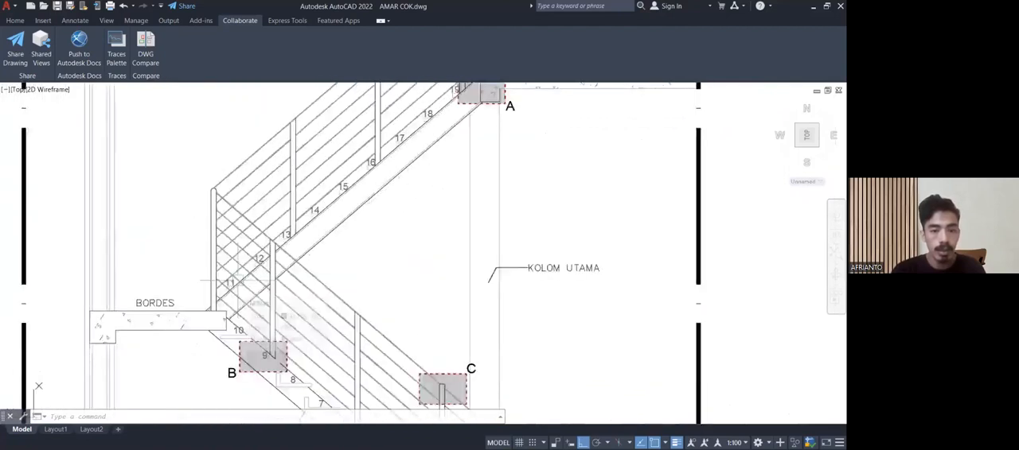
Examine the second stair section, including its landing, both flights, and upper treads 16 to 19 meeting LANTAI 2.
{"action": "scroll", "coordinate": [340, 294], "scroll_direction": "up", "scroll_amount": 7}
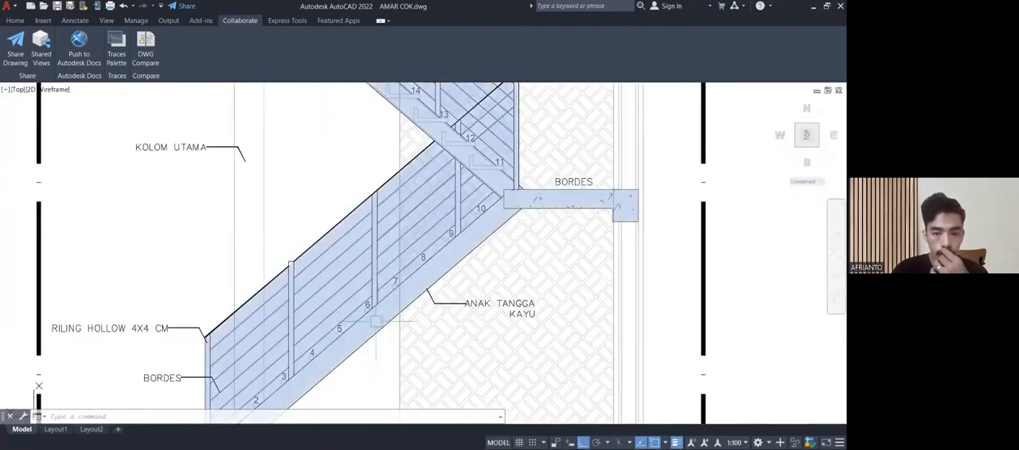
{"action": "middle_click_drag", "start_coordinate": [393, 264], "coordinate": [243, 398]}
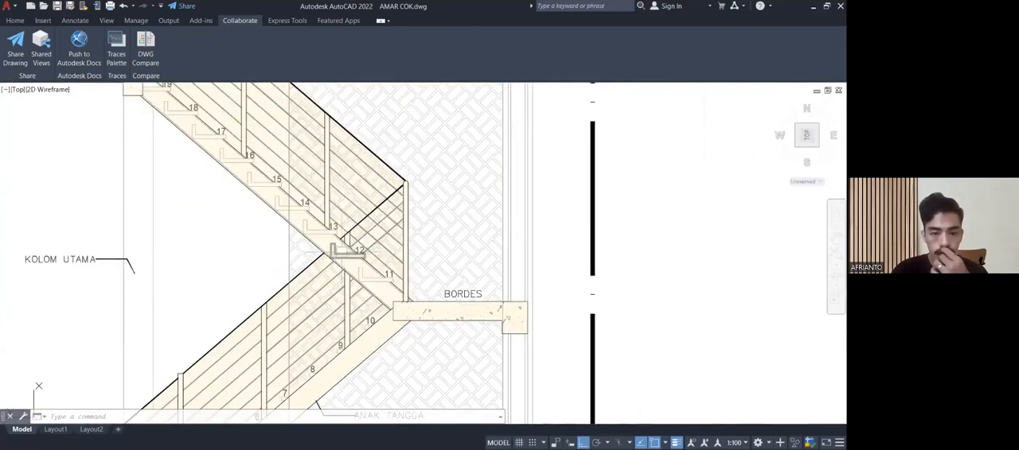
{"action": "scroll", "coordinate": [340, 241], "scroll_direction": "up", "scroll_amount": 6}
{"action": "scroll", "coordinate": [338, 239], "scroll_direction": "down", "scroll_amount": 6}
{"action": "scroll", "coordinate": [339, 238], "scroll_direction": "down", "scroll_amount": 2}
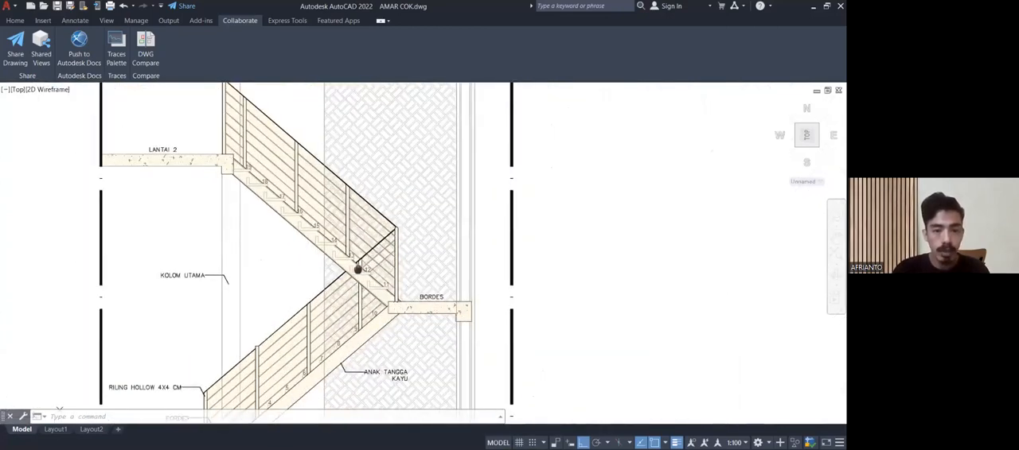
{"action": "scroll", "coordinate": [255, 168], "scroll_direction": "up", "scroll_amount": 4}
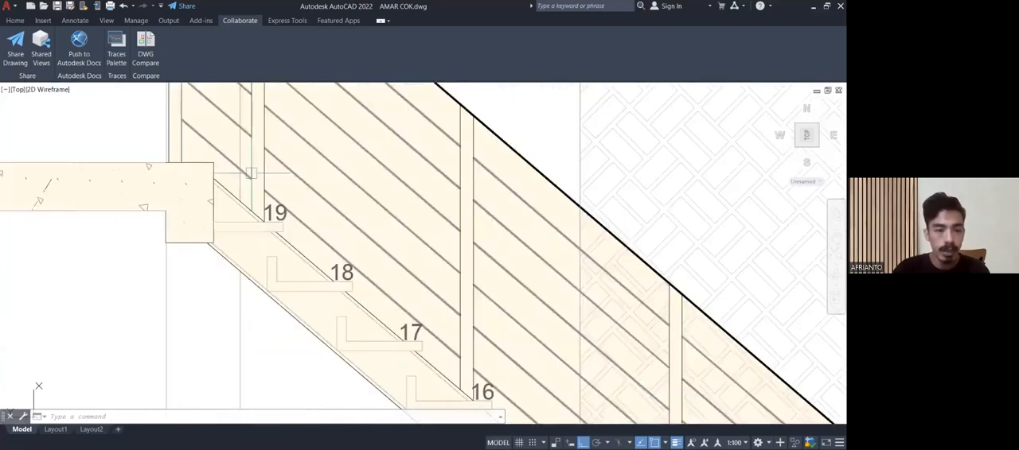
Compare detail mark A at LANTAI 2 in the first stair section with the enlarged DETAIL A drawing.
{"action": "scroll", "coordinate": [270, 244], "scroll_direction": "down", "scroll_amount": 10}
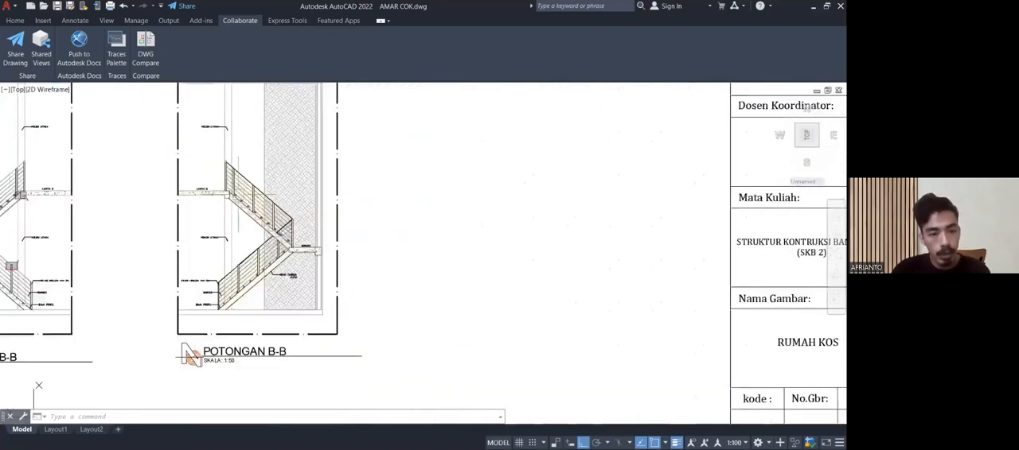
{"action": "middle_click_drag", "start_coordinate": [271, 244], "coordinate": [283, 329]}
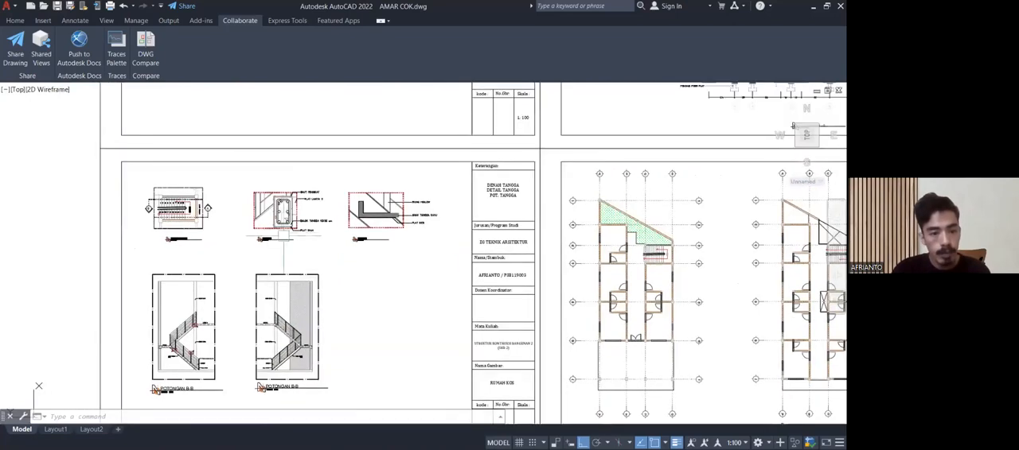
{"action": "scroll", "coordinate": [285, 219], "scroll_direction": "up", "scroll_amount": 8}
{"action": "scroll", "coordinate": [280, 218], "scroll_direction": "down", "scroll_amount": 6}
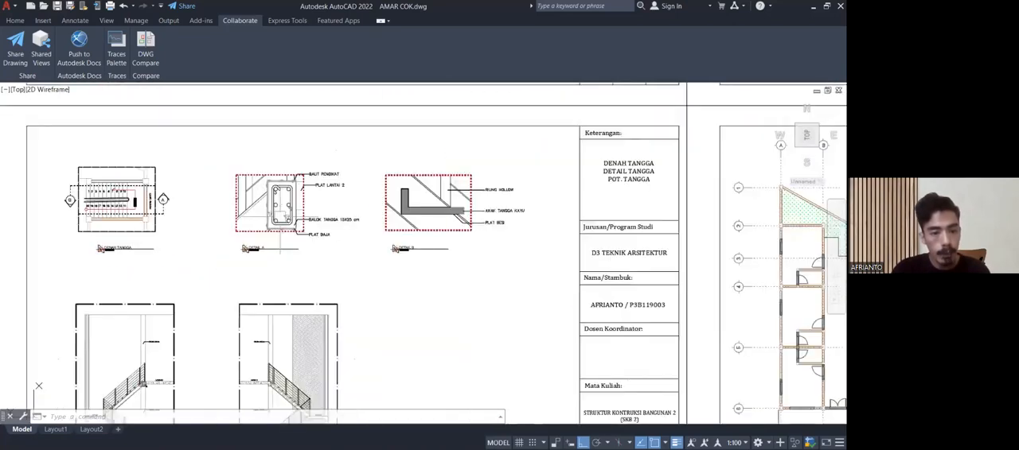
{"action": "middle_click_drag", "start_coordinate": [285, 263], "coordinate": [316, 162]}
{"action": "scroll", "coordinate": [219, 246], "scroll_direction": "up", "scroll_amount": 9}
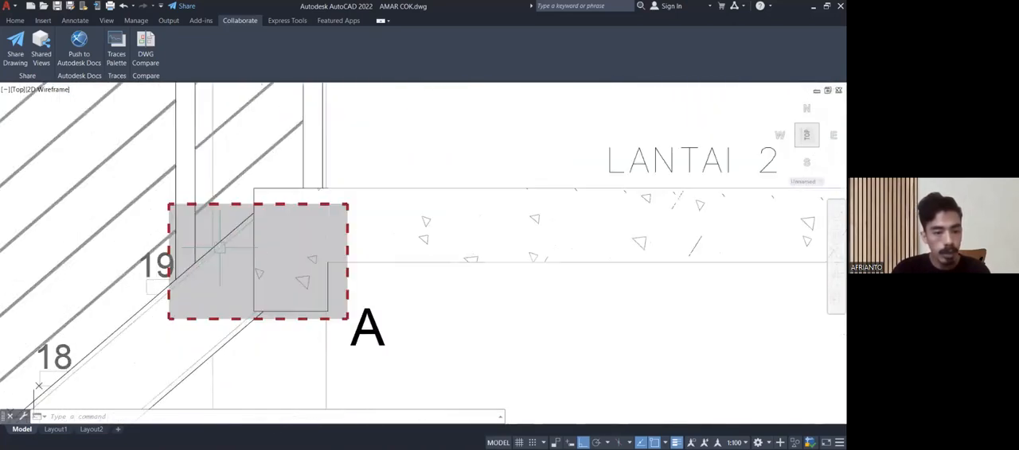
{"action": "scroll", "coordinate": [220, 247], "scroll_direction": "down", "scroll_amount": 10}
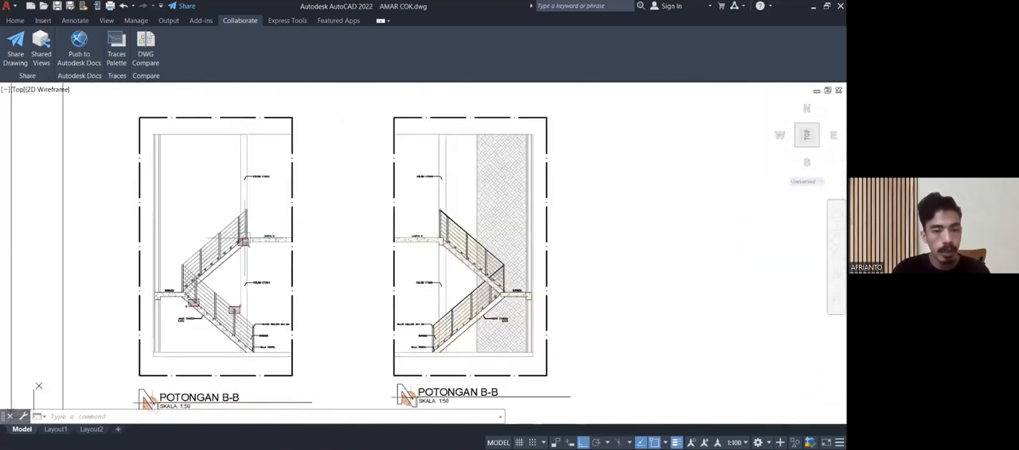
{"action": "scroll", "coordinate": [295, 172], "scroll_direction": "up", "scroll_amount": 10}
{"action": "scroll", "coordinate": [290, 265], "scroll_direction": "down", "scroll_amount": 3}
{"action": "scroll", "coordinate": [291, 265], "scroll_direction": "down", "scroll_amount": 3}
{"action": "scroll", "coordinate": [331, 195], "scroll_direction": "up", "scroll_amount": 3}
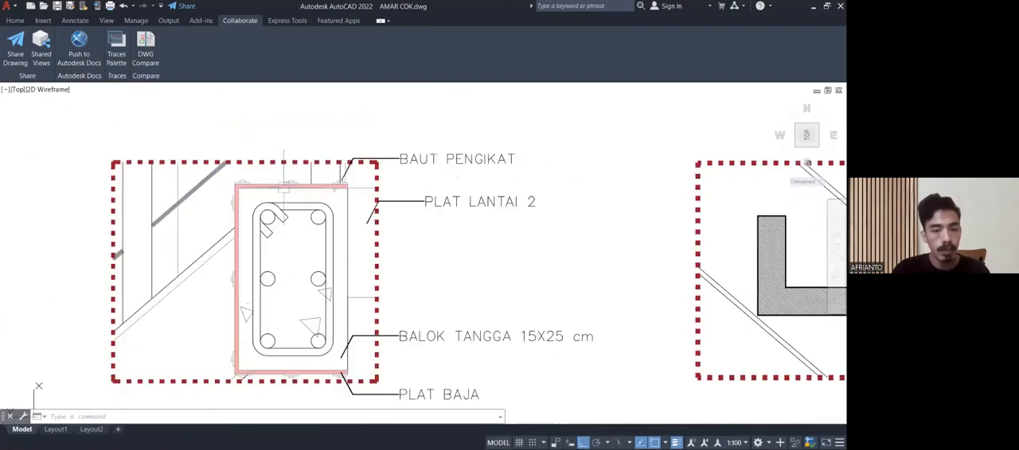
{"action": "scroll", "coordinate": [331, 195], "scroll_direction": "down", "scroll_amount": 5}
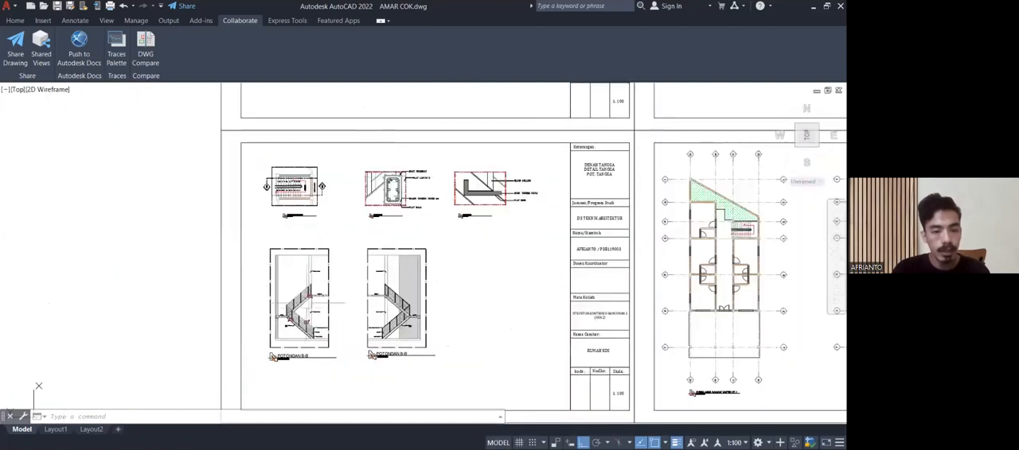
Examine detail marks B and C on the lower flight beside the BORDES landing in the first stair section.
{"action": "scroll", "coordinate": [307, 302], "scroll_direction": "up", "scroll_amount": 10}
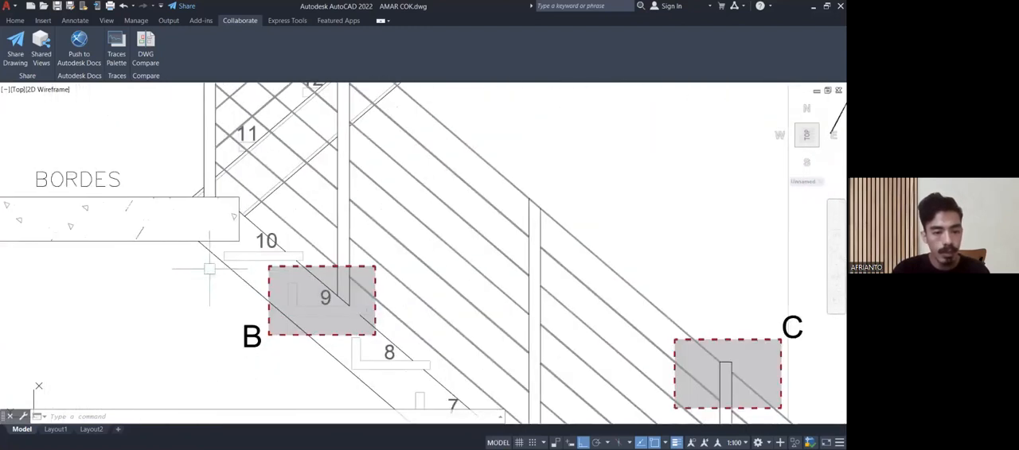
{"action": "middle_click_drag", "start_coordinate": [214, 266], "coordinate": [193, 268]}
{"action": "scroll", "coordinate": [195, 271], "scroll_direction": "down", "scroll_amount": 3}
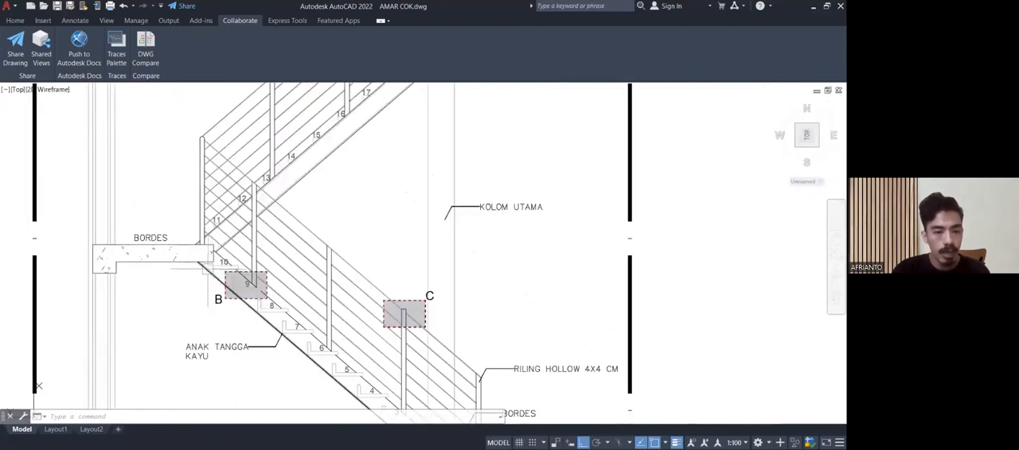
{"action": "scroll", "coordinate": [219, 263], "scroll_direction": "up", "scroll_amount": 6}
{"action": "scroll", "coordinate": [284, 209], "scroll_direction": "down", "scroll_amount": 8}
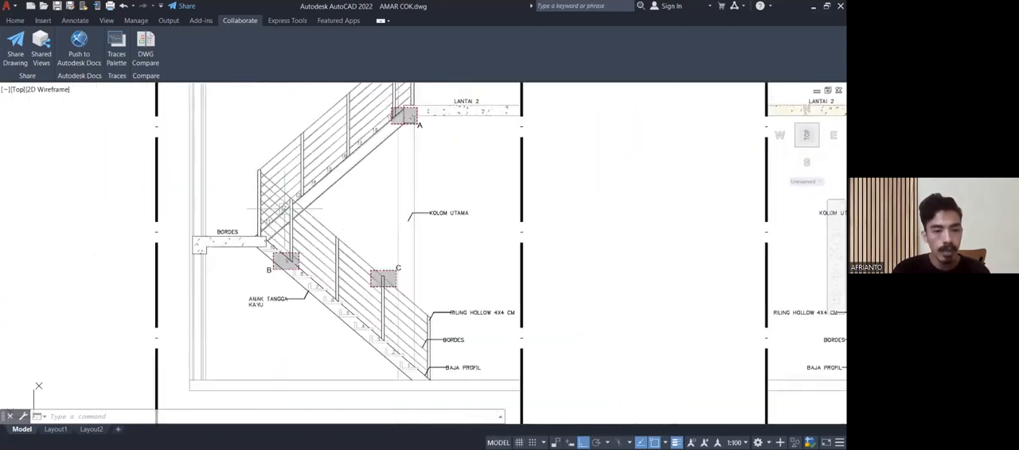
{"action": "scroll", "coordinate": [284, 208], "scroll_direction": "down", "scroll_amount": 2}
{"action": "scroll", "coordinate": [270, 263], "scroll_direction": "down", "scroll_amount": 3}
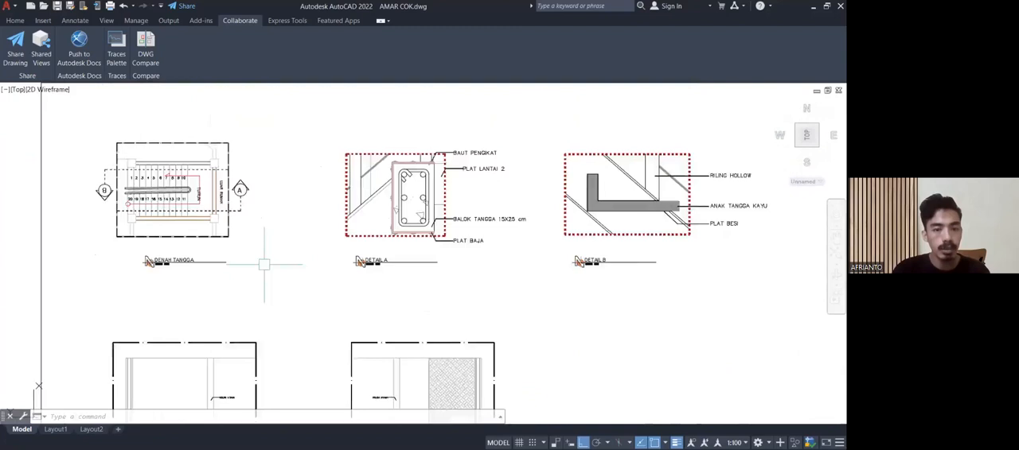
Recheck mark A at the LANTAI 2 slab edge and the flights meeting the BORDES landing in the first stair section.
{"action": "scroll", "coordinate": [341, 215], "scroll_direction": "up", "scroll_amount": 7}
{"action": "mouse_move", "coordinate": [340, 216]}
{"action": "middle_mouse_down"}
{"action": "mouse_move", "coordinate": [310, 226]}
{"action": "mouse_move", "coordinate": [300, 169]}
{"action": "middle_mouse_up"}
{"action": "scroll", "coordinate": [299, 169], "scroll_direction": "down", "scroll_amount": 10}
{"action": "scroll", "coordinate": [244, 242], "scroll_direction": "up", "scroll_amount": 9}
{"action": "scroll", "coordinate": [306, 213], "scroll_direction": "up", "scroll_amount": 8}
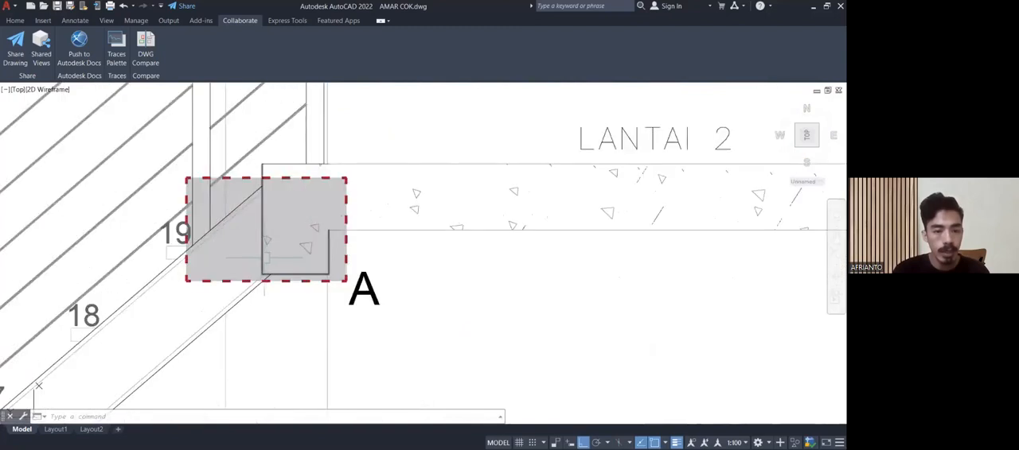
{"action": "middle_click_drag", "start_coordinate": [265, 258], "coordinate": [328, 153]}
{"action": "scroll", "coordinate": [344, 117], "scroll_direction": "down", "scroll_amount": 4}
{"action": "scroll", "coordinate": [318, 157], "scroll_direction": "down", "scroll_amount": 2}
{"action": "mouse_move", "coordinate": [122, 318]}
{"action": "middle_mouse_down"}
{"action": "mouse_move", "coordinate": [273, 217]}
{"action": "mouse_move", "coordinate": [262, 229]}
{"action": "middle_mouse_up"}
{"action": "scroll", "coordinate": [273, 218], "scroll_direction": "up", "scroll_amount": 2}
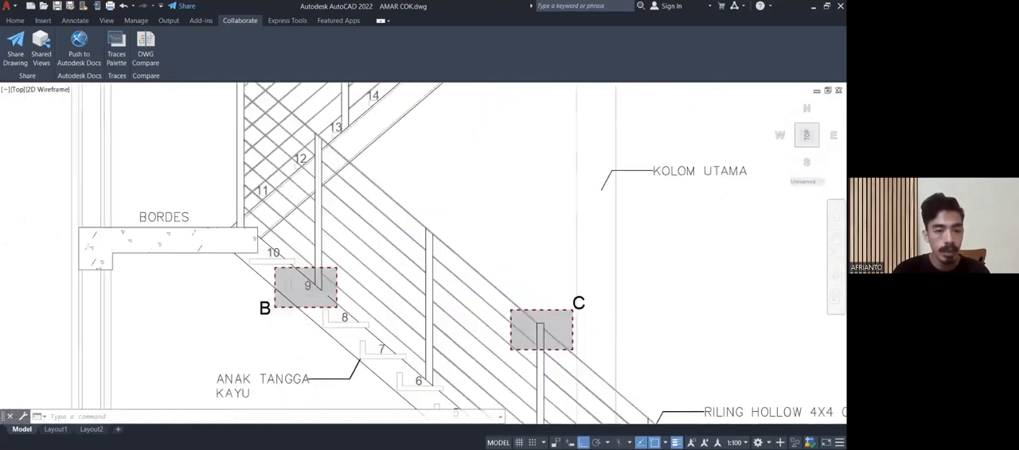
{"action": "scroll", "coordinate": [261, 234], "scroll_direction": "down", "scroll_amount": 3}
{"action": "middle_click_drag", "start_coordinate": [332, 177], "coordinate": [263, 376]}
{"action": "scroll", "coordinate": [252, 369], "scroll_direction": "down", "scroll_amount": 5}
{"action": "middle_click_drag", "start_coordinate": [273, 286], "coordinate": [261, 298]}
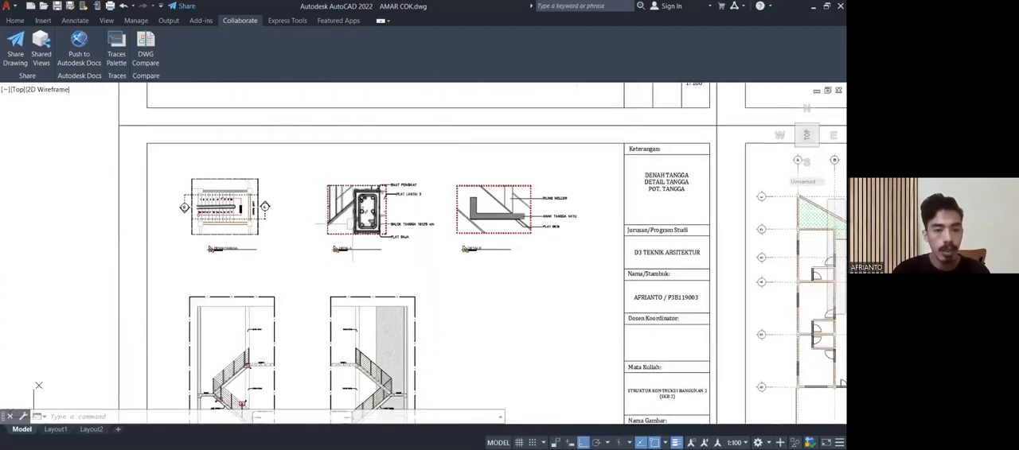
Examine DETAIL A, including the BAUT PENGIKAT bolts and the PLAT BAJA wrapped around the BALOK TANGGA 15X25 cm.
{"action": "scroll", "coordinate": [374, 195], "scroll_direction": "up", "scroll_amount": 8}
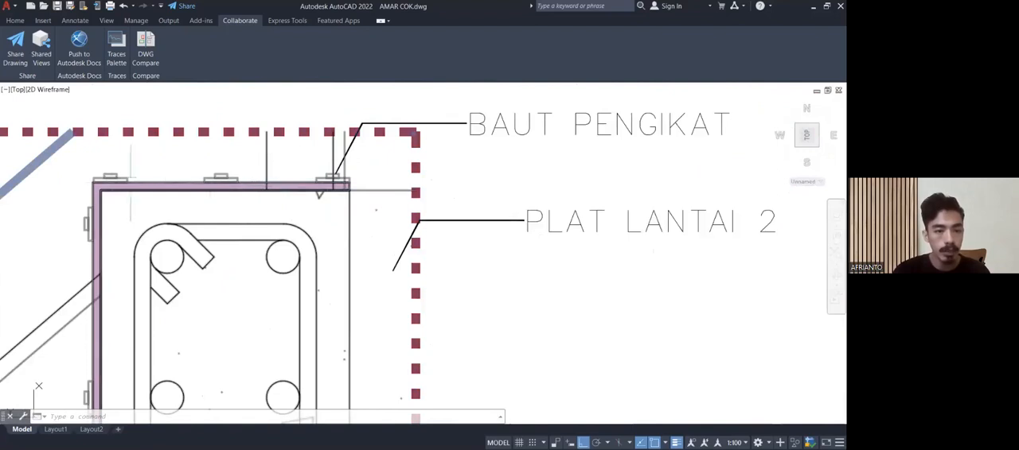
{"action": "scroll", "coordinate": [87, 207], "scroll_direction": "down", "scroll_amount": 2}
{"action": "scroll", "coordinate": [84, 230], "scroll_direction": "down", "scroll_amount": 2}
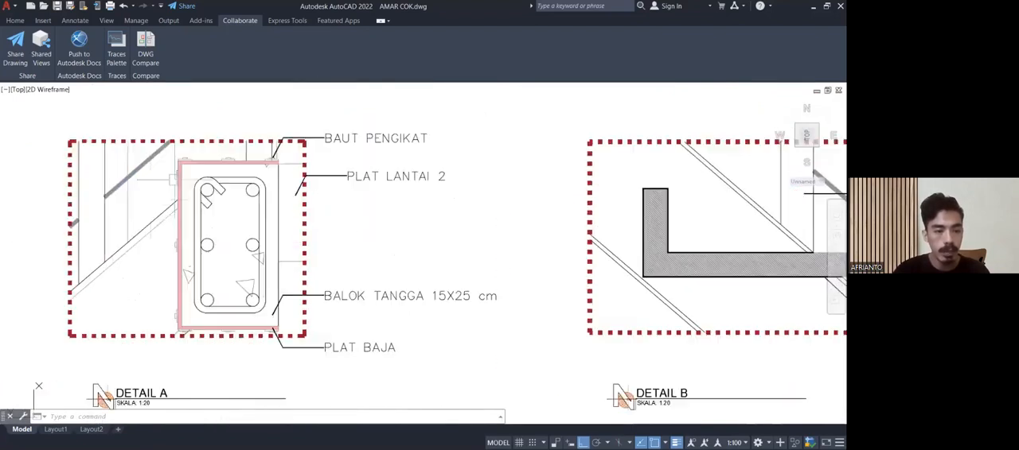
{"action": "scroll", "coordinate": [167, 251], "scroll_direction": "up", "scroll_amount": 5}
{"action": "scroll", "coordinate": [177, 255], "scroll_direction": "down", "scroll_amount": 5}
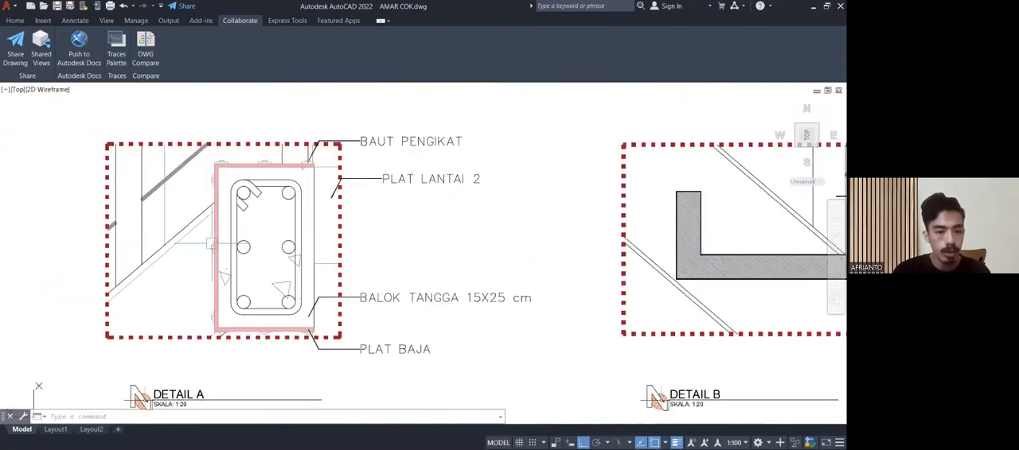
{"action": "scroll", "coordinate": [211, 244], "scroll_direction": "up", "scroll_amount": 10}
{"action": "scroll", "coordinate": [231, 252], "scroll_direction": "down", "scroll_amount": 6}
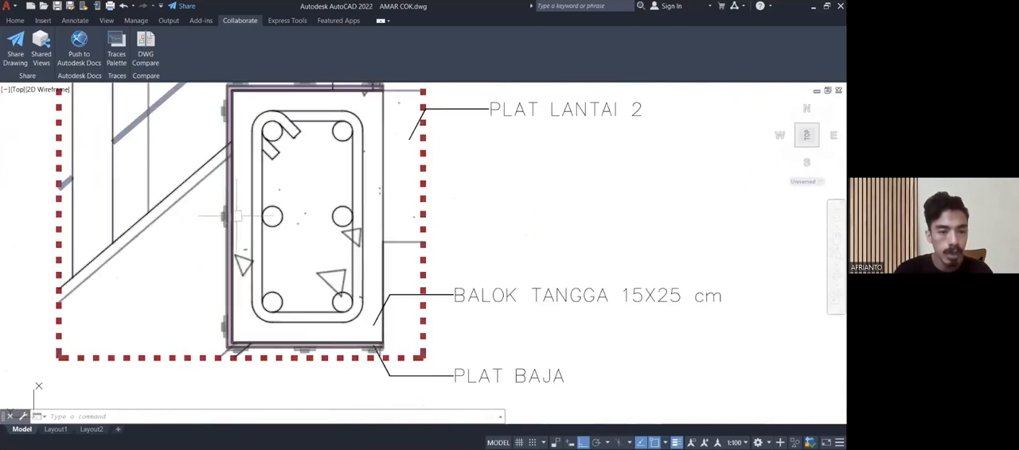
{"action": "middle_click_drag", "start_coordinate": [259, 120], "coordinate": [274, 211]}
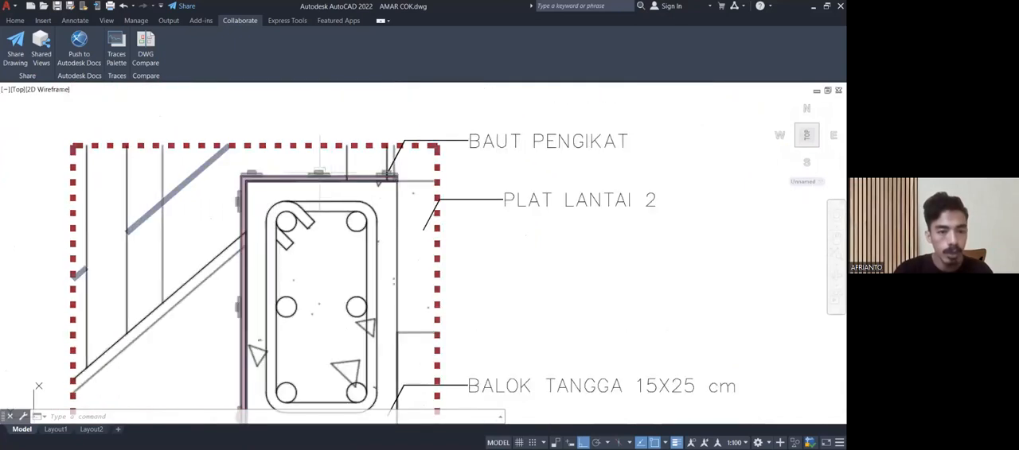
{"action": "middle_click_drag", "start_coordinate": [358, 242], "coordinate": [368, 102]}
Examine the DENAH TANGGA stair plan around treads 1 and 20, the railing ends and the adjacent column.
{"action": "scroll", "coordinate": [326, 220], "scroll_direction": "down", "scroll_amount": 8}
{"action": "scroll", "coordinate": [216, 203], "scroll_direction": "up", "scroll_amount": 6}
{"action": "middle_click_drag", "start_coordinate": [224, 198], "coordinate": [448, 158]}
{"action": "scroll", "coordinate": [364, 225], "scroll_direction": "up", "scroll_amount": 3}
{"action": "middle_click_drag", "start_coordinate": [366, 232], "coordinate": [402, 335]}
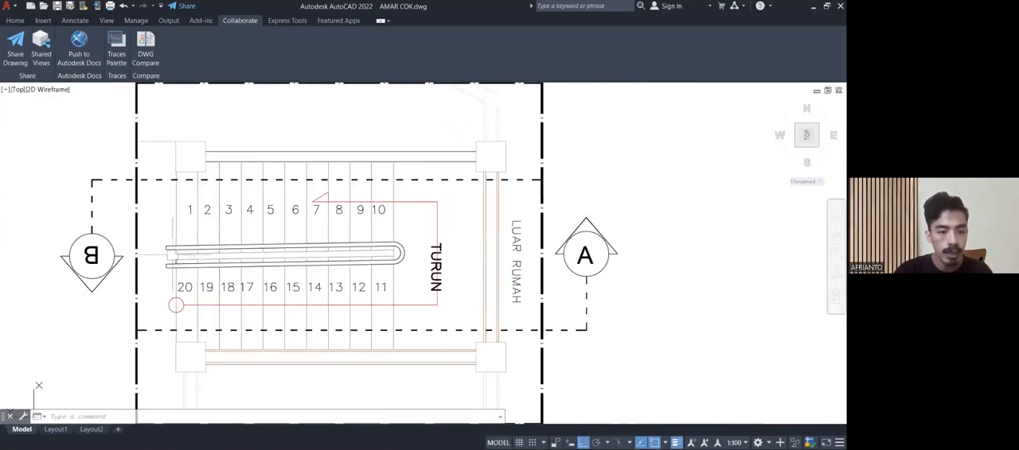
{"action": "scroll", "coordinate": [173, 253], "scroll_direction": "up", "scroll_amount": 6}
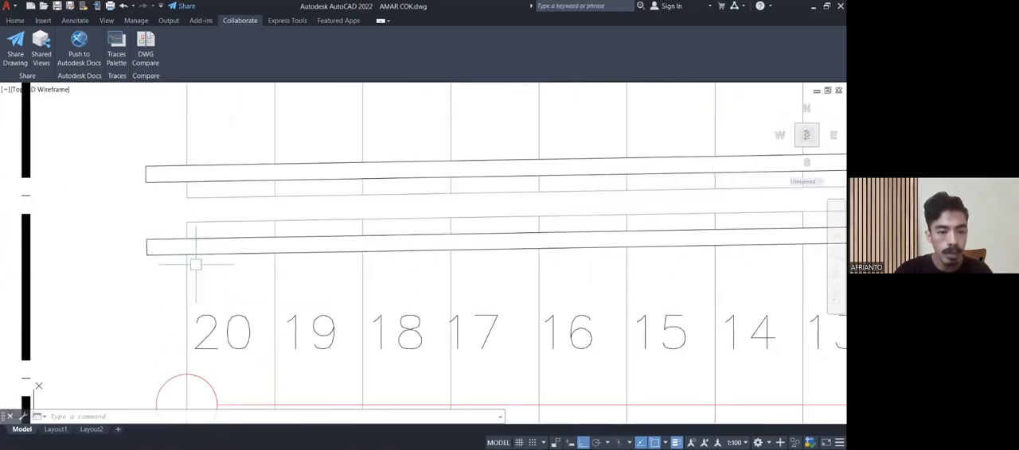
{"action": "middle_click_drag", "start_coordinate": [196, 264], "coordinate": [204, 139]}
{"action": "middle_click_drag", "start_coordinate": [207, 419], "coordinate": [216, 290]}
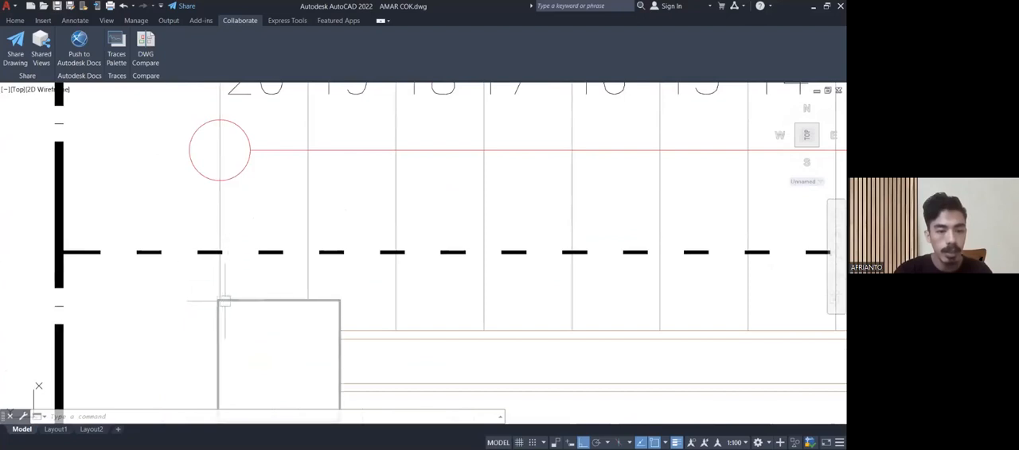
{"action": "scroll", "coordinate": [223, 230], "scroll_direction": "down", "scroll_amount": 4}
{"action": "middle_click_drag", "start_coordinate": [239, 234], "coordinate": [239, 323]}
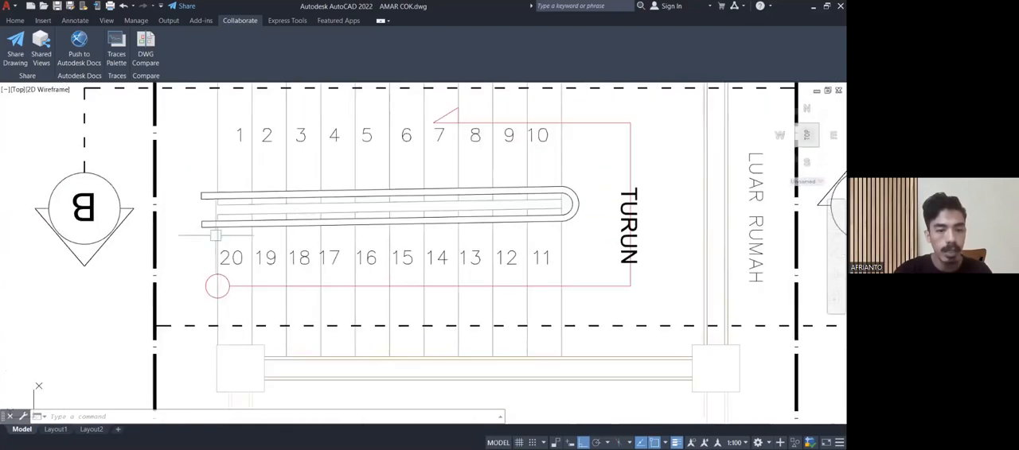
Follow the railing and the gap between the two flights in the stair plan from tread 20 to tread 11.
{"action": "scroll", "coordinate": [216, 223], "scroll_direction": "up", "scroll_amount": 4}
{"action": "scroll", "coordinate": [211, 208], "scroll_direction": "up", "scroll_amount": 4}
{"action": "scroll", "coordinate": [187, 206], "scroll_direction": "down", "scroll_amount": 4}
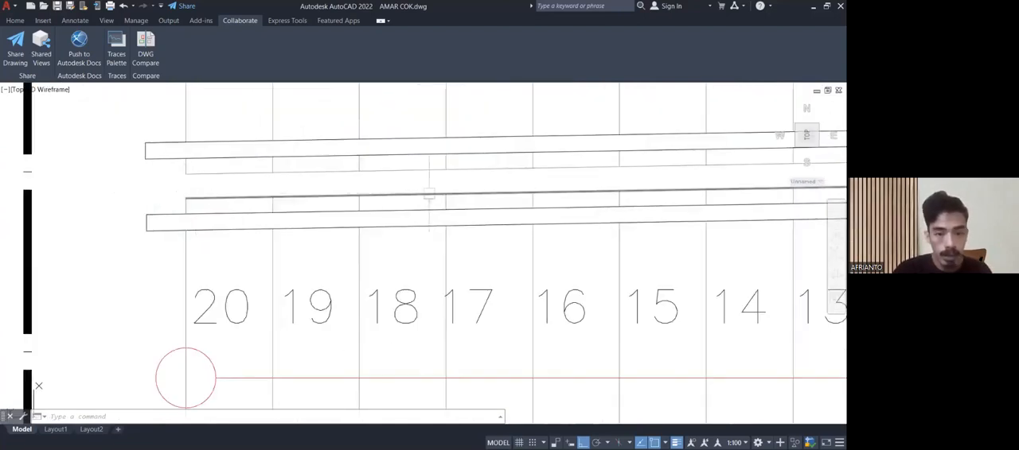
{"action": "middle_click_drag", "start_coordinate": [541, 193], "coordinate": [142, 215]}
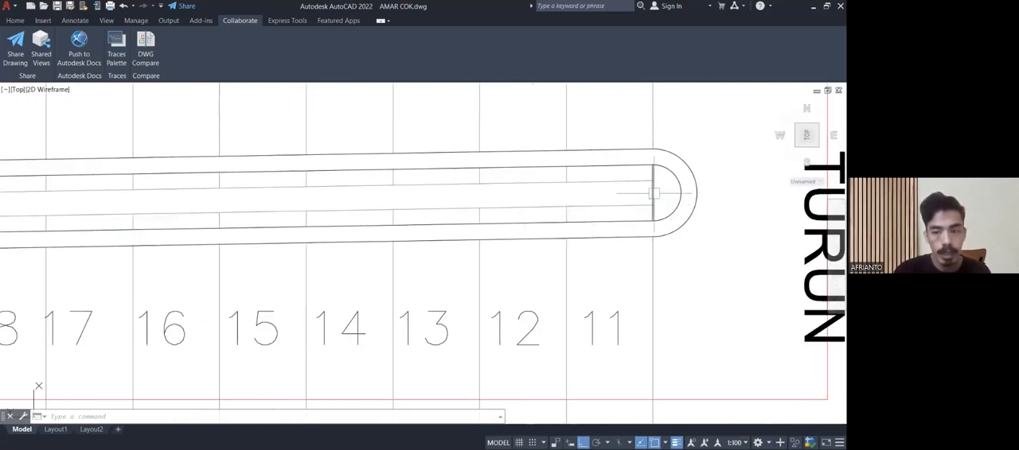
{"action": "scroll", "coordinate": [653, 201], "scroll_direction": "up", "scroll_amount": 2}
{"action": "scroll", "coordinate": [653, 202], "scroll_direction": "down", "scroll_amount": 4}
{"action": "mouse_move", "coordinate": [652, 202]}
{"action": "middle_mouse_down"}
{"action": "mouse_move", "coordinate": [538, 232]}
{"action": "mouse_move", "coordinate": [234, 265]}
{"action": "middle_mouse_up"}
Return to DETAIL A and examine where the stair stringer meets the bolted steel plate on the beam's side.
{"action": "scroll", "coordinate": [491, 236], "scroll_direction": "down", "scroll_amount": 8}
{"action": "scroll", "coordinate": [324, 237], "scroll_direction": "down", "scroll_amount": 2}
{"action": "scroll", "coordinate": [468, 250], "scroll_direction": "up", "scroll_amount": 4}
{"action": "middle_click_drag", "start_coordinate": [473, 260], "coordinate": [460, 298]}
{"action": "scroll", "coordinate": [458, 344], "scroll_direction": "up", "scroll_amount": 6}
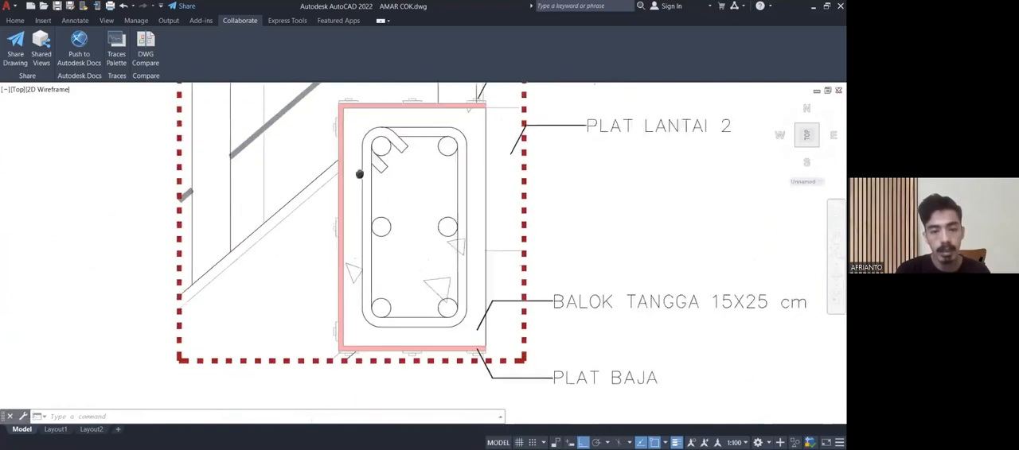
{"action": "scroll", "coordinate": [335, 216], "scroll_direction": "up", "scroll_amount": 1}
{"action": "scroll", "coordinate": [335, 217], "scroll_direction": "down", "scroll_amount": 7}
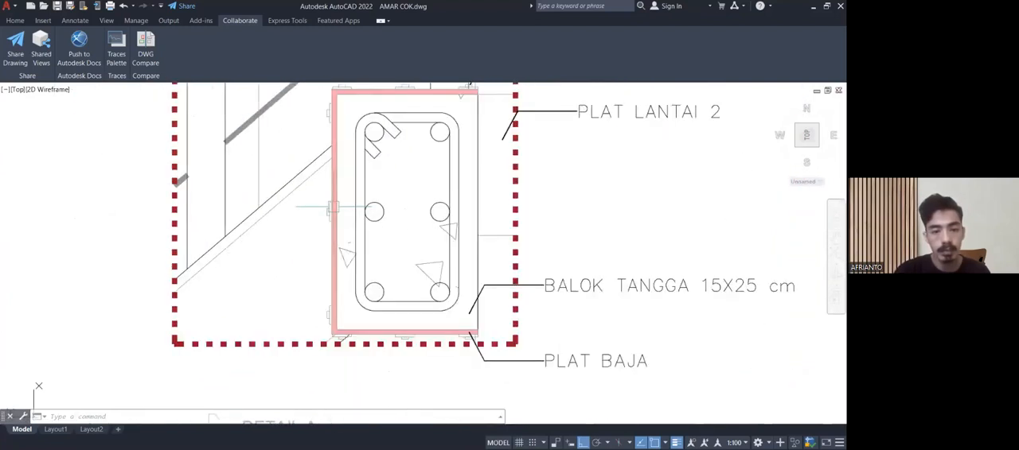
Go from the stair sheet to the structural detail sheet and locate the DETAIL PAS. PONDASI BATU PECAH drawing.
{"action": "scroll", "coordinate": [333, 207], "scroll_direction": "down", "scroll_amount": 6}
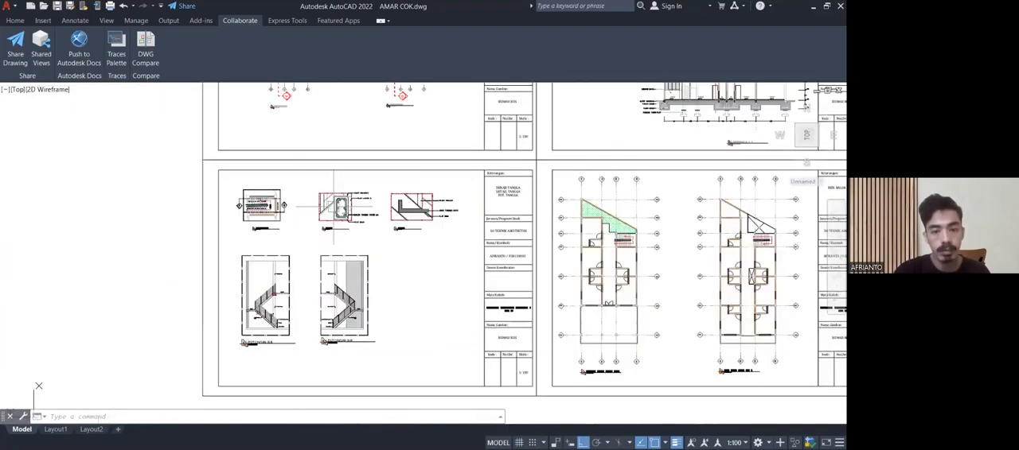
{"action": "mouse_move", "coordinate": [399, 253]}
{"action": "middle_mouse_down"}
{"action": "mouse_move", "coordinate": [221, 247]}
{"action": "mouse_move", "coordinate": [118, 339]}
{"action": "mouse_move", "coordinate": [4, 397]}
{"action": "middle_mouse_up"}
{"action": "middle_click_drag", "start_coordinate": [439, 274], "coordinate": [133, 267]}
{"action": "scroll", "coordinate": [236, 249], "scroll_direction": "down", "scroll_amount": 2}
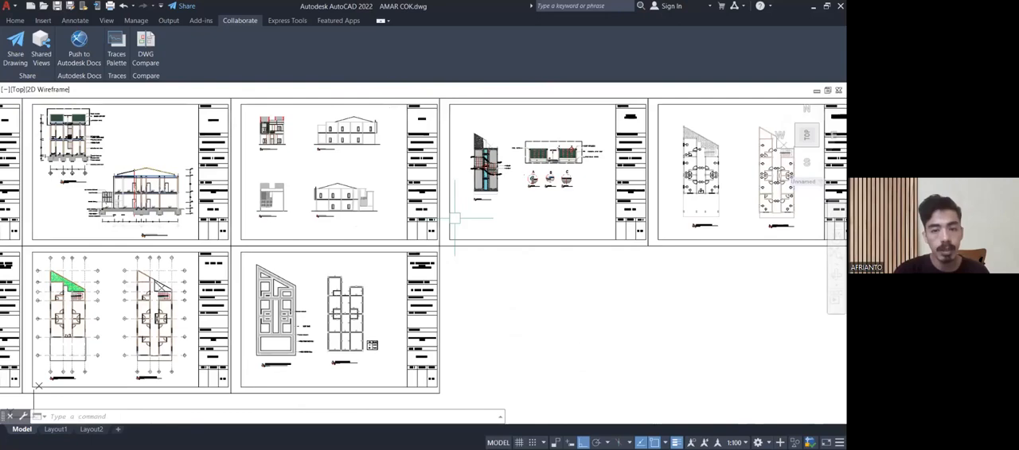
{"action": "middle_click_drag", "start_coordinate": [423, 217], "coordinate": [167, 245]}
{"action": "middle_click_drag", "start_coordinate": [564, 233], "coordinate": [264, 241]}
{"action": "scroll", "coordinate": [370, 180], "scroll_direction": "up", "scroll_amount": 4}
{"action": "scroll", "coordinate": [415, 199], "scroll_direction": "up", "scroll_amount": 4}
{"action": "middle_click_drag", "start_coordinate": [347, 242], "coordinate": [502, 97]}
{"action": "middle_click_drag", "start_coordinate": [293, 186], "coordinate": [401, 402]}
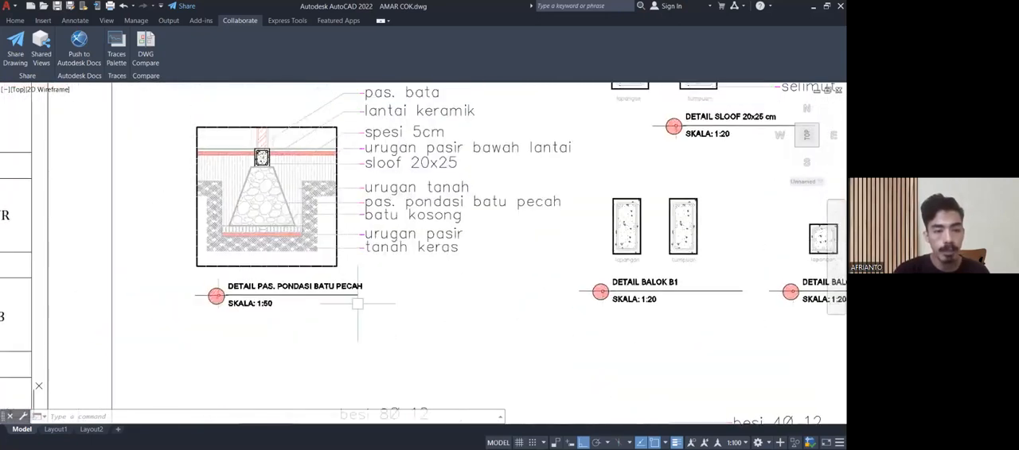
Examine the stone foundation detail and its layer labels, from pas. bata and sloof 20x25 down to tanah keras.
{"action": "middle_click_drag", "start_coordinate": [369, 291], "coordinate": [340, 337]}
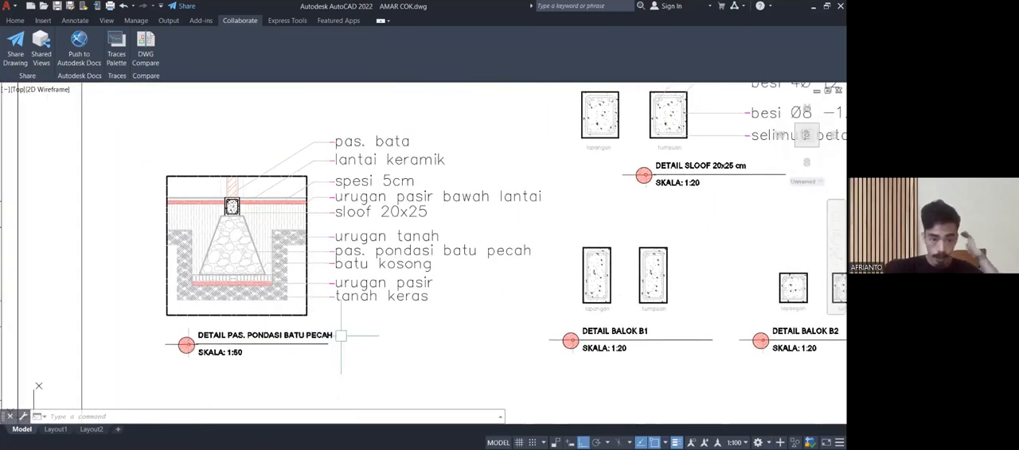
{"action": "scroll", "coordinate": [299, 345], "scroll_direction": "down", "scroll_amount": 1}
{"action": "scroll", "coordinate": [318, 326], "scroll_direction": "up", "scroll_amount": 2}
{"action": "scroll", "coordinate": [341, 305], "scroll_direction": "down", "scroll_amount": 4}
{"action": "middle_click_drag", "start_coordinate": [340, 305], "coordinate": [315, 321]}
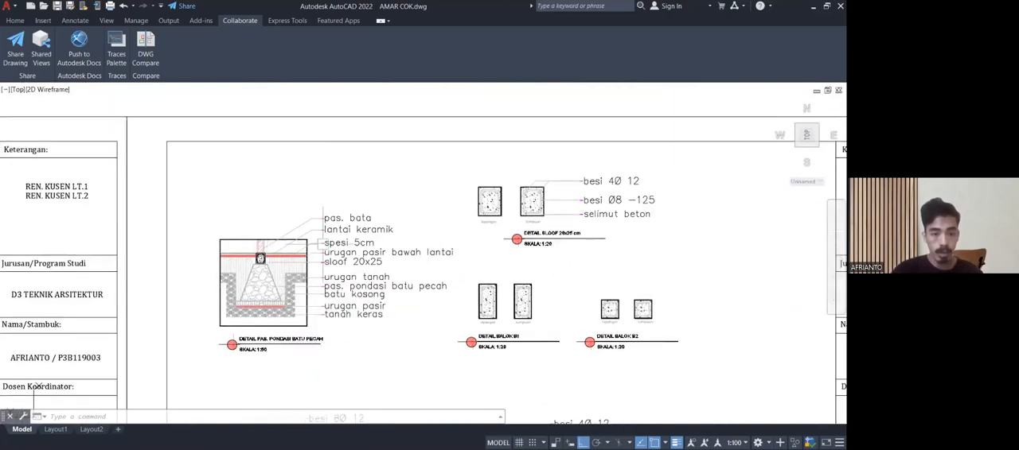
{"action": "scroll", "coordinate": [325, 231], "scroll_direction": "up", "scroll_amount": 4}
{"action": "mouse_move", "coordinate": [163, 266]}
{"action": "middle_mouse_down"}
{"action": "mouse_move", "coordinate": [178, 242]}
{"action": "mouse_move", "coordinate": [234, 214]}
{"action": "middle_mouse_up"}
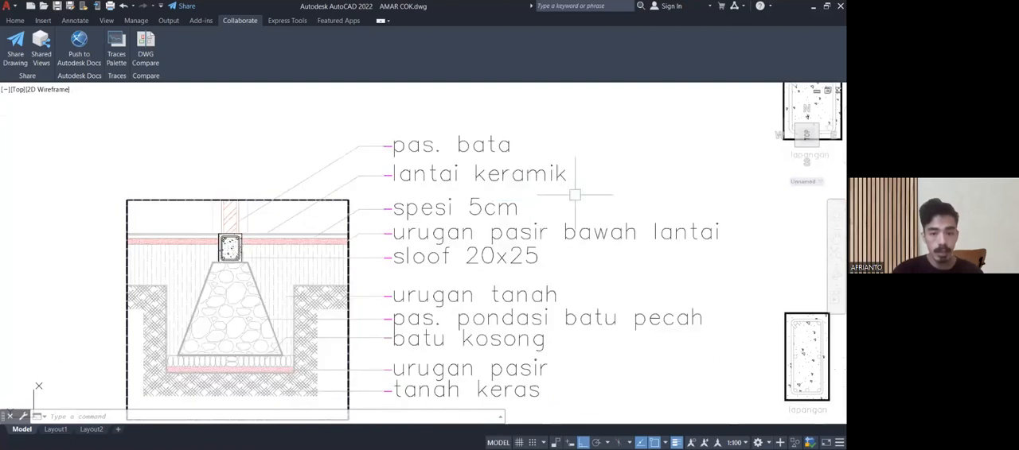
{"action": "middle_click_drag", "start_coordinate": [574, 195], "coordinate": [480, 170]}
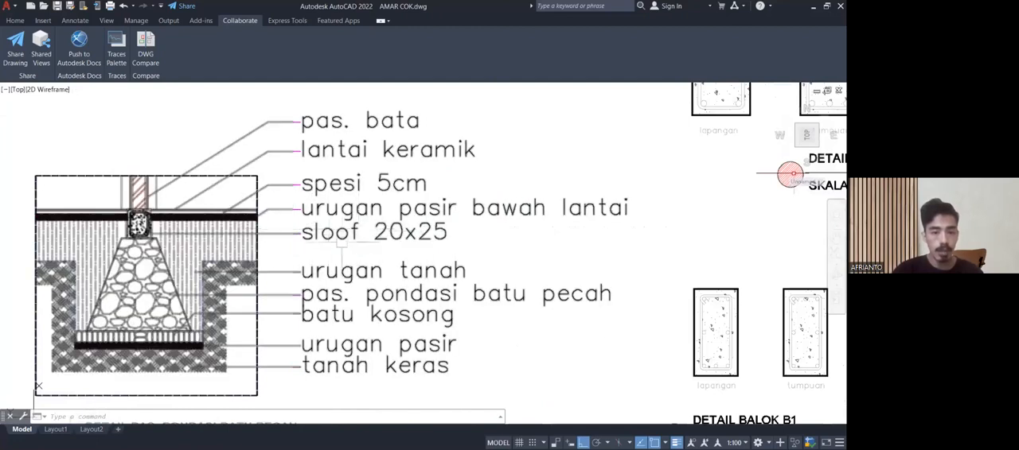
{"action": "middle_click_drag", "start_coordinate": [532, 342], "coordinate": [531, 341]}
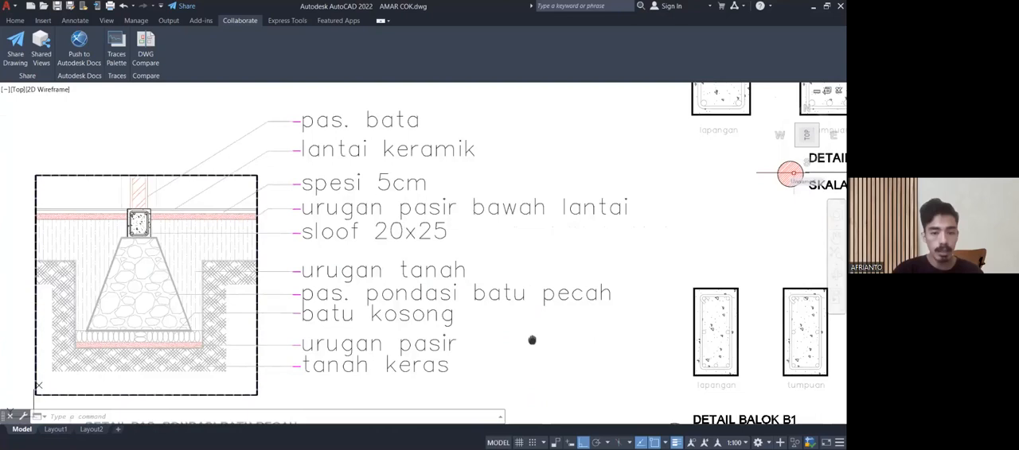
Recheck the stone foundation detail's labels and go on to DETAIL SLOOF 20x25 cm on the same sheet.
{"action": "middle_click_drag", "start_coordinate": [532, 340], "coordinate": [511, 258]}
{"action": "scroll", "coordinate": [511, 258], "scroll_direction": "down", "scroll_amount": 3}
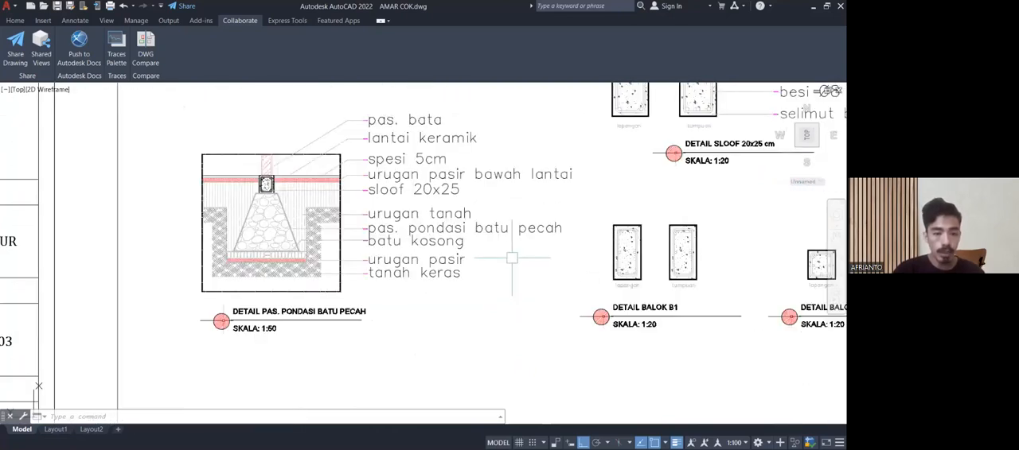
{"action": "scroll", "coordinate": [402, 239], "scroll_direction": "up", "scroll_amount": 4}
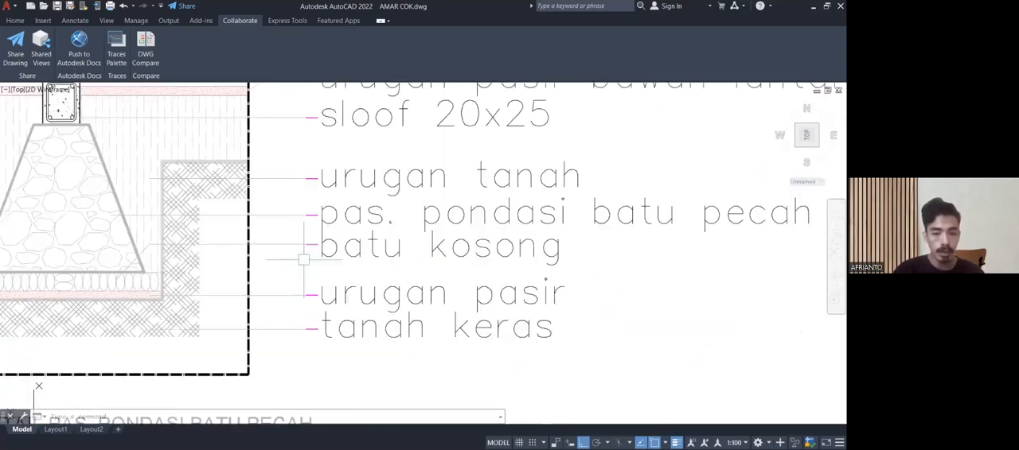
{"action": "scroll", "coordinate": [512, 318], "scroll_direction": "down", "scroll_amount": 6}
{"action": "middle_click_drag", "start_coordinate": [519, 289], "coordinate": [232, 305]}
{"action": "scroll", "coordinate": [390, 260], "scroll_direction": "up", "scroll_amount": 2}
{"action": "scroll", "coordinate": [390, 257], "scroll_direction": "up", "scroll_amount": 2}
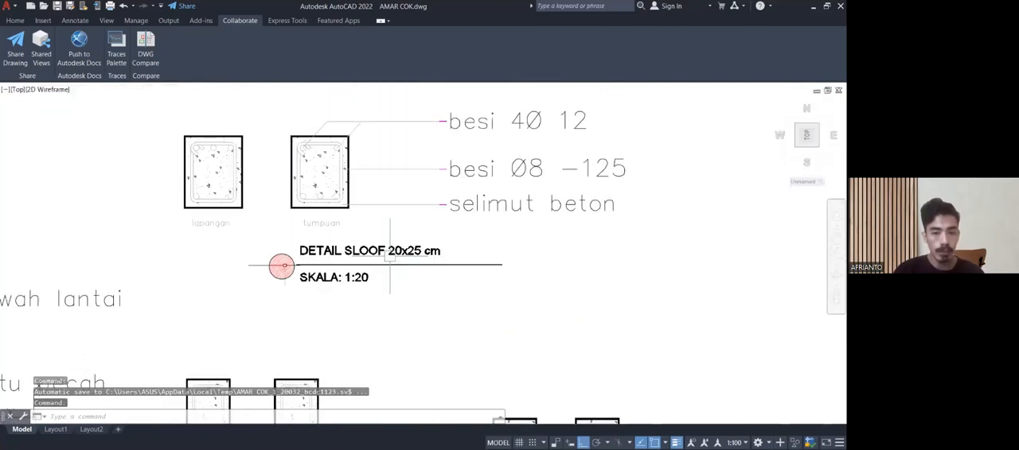
Read the reinforcement labels of DETAIL SLOOF 20x25 cm, from besi 4Ø 12 and besi Ø8 -125 to selimut beton.
{"action": "mouse_move", "coordinate": [398, 225]}
{"action": "middle_mouse_down"}
{"action": "mouse_move", "coordinate": [375, 247]}
{"action": "mouse_move", "coordinate": [352, 317]}
{"action": "middle_mouse_up"}
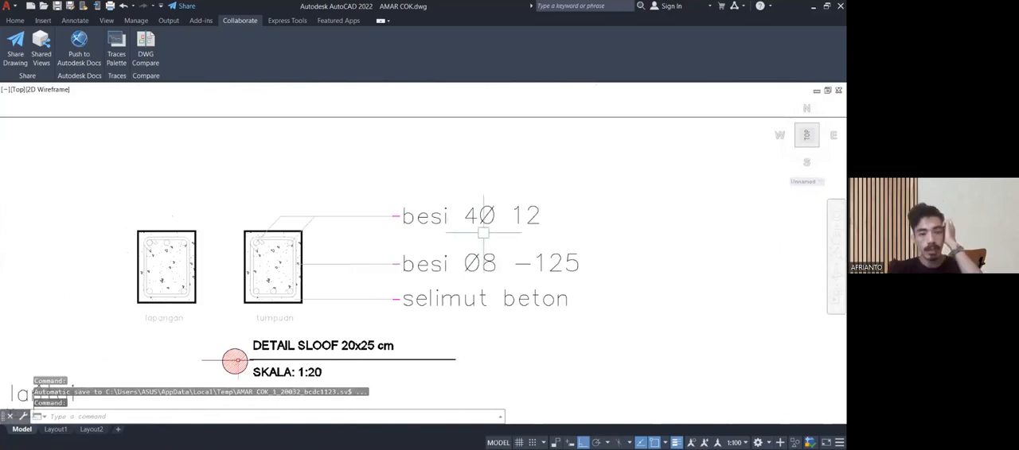
{"action": "scroll", "coordinate": [481, 229], "scroll_direction": "up", "scroll_amount": 2}
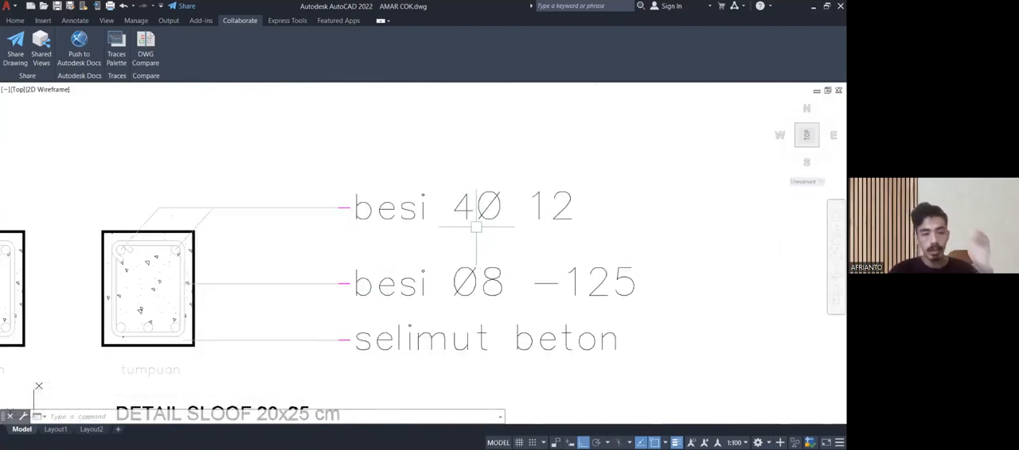
{"action": "scroll", "coordinate": [476, 226], "scroll_direction": "down", "scroll_amount": 2}
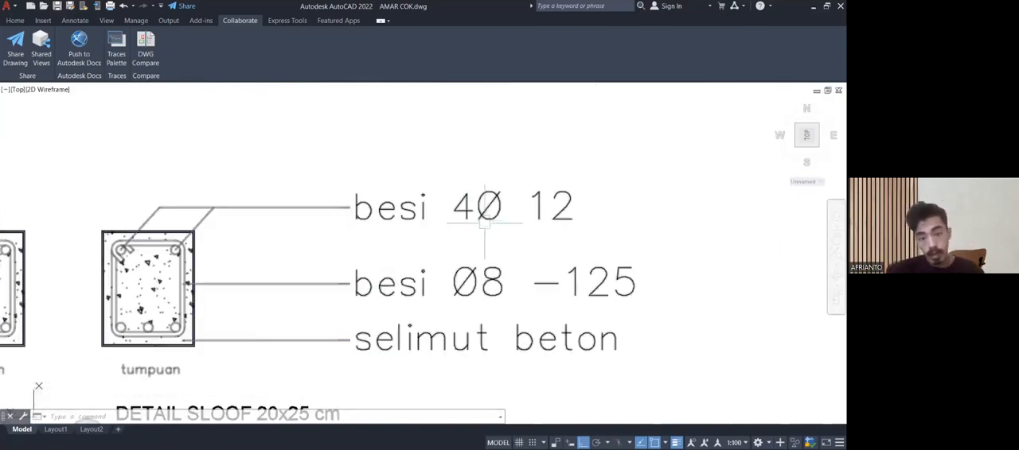
{"action": "mouse_move", "coordinate": [488, 215]}
{"action": "middle_mouse_down"}
{"action": "mouse_move", "coordinate": [476, 200]}
{"action": "mouse_move", "coordinate": [493, 206]}
{"action": "mouse_move", "coordinate": [513, 189]}
{"action": "middle_mouse_up"}
{"action": "scroll", "coordinate": [505, 205], "scroll_direction": "up", "scroll_amount": 2}
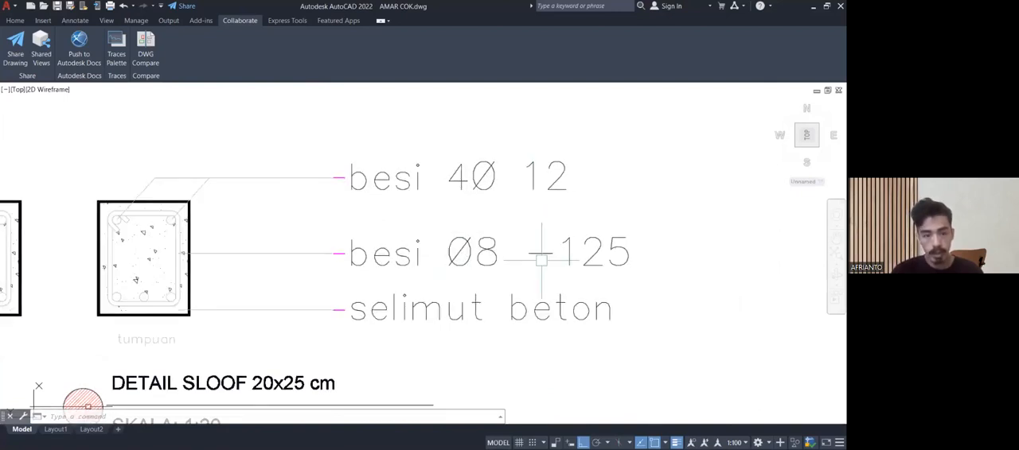
{"action": "scroll", "coordinate": [541, 259], "scroll_direction": "down", "scroll_amount": 2}
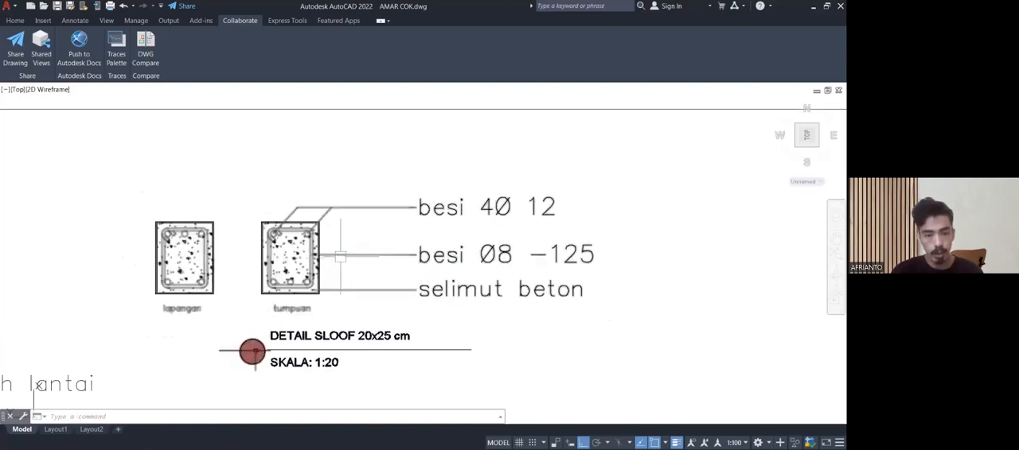
Compare the main bars and stirrups in the lapangan and tumpuan sections of the 20x25 cm sloof detail.
{"action": "scroll", "coordinate": [323, 254], "scroll_direction": "up", "scroll_amount": 8}
{"action": "scroll", "coordinate": [290, 231], "scroll_direction": "down", "scroll_amount": 4}
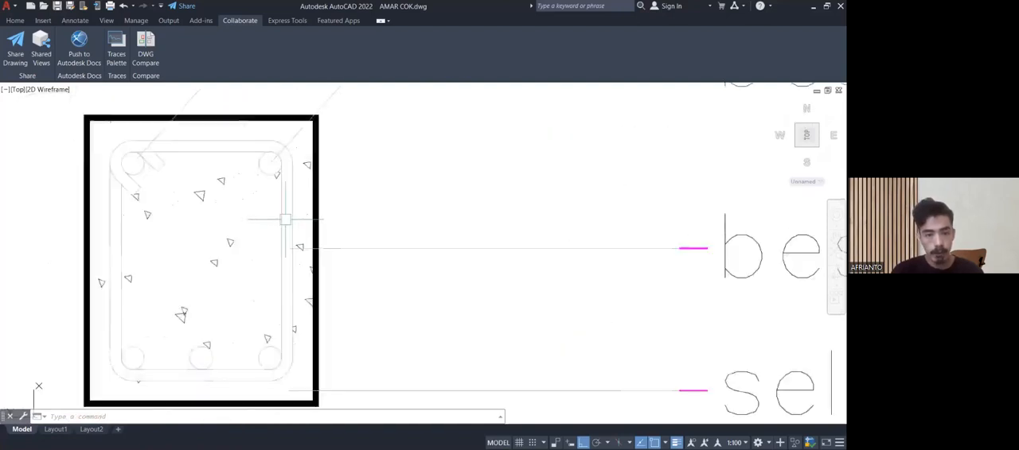
{"action": "scroll", "coordinate": [285, 219], "scroll_direction": "down", "scroll_amount": 2}
{"action": "middle_click_drag", "start_coordinate": [307, 235], "coordinate": [305, 223]}
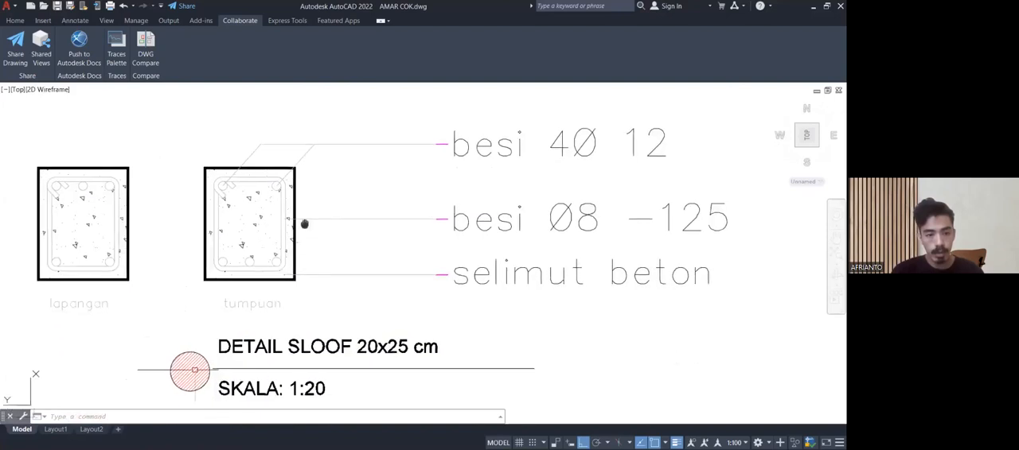
{"action": "middle_click_drag", "start_coordinate": [369, 263], "coordinate": [342, 246]}
{"action": "middle_click_drag", "start_coordinate": [477, 269], "coordinate": [404, 251]}
{"action": "scroll", "coordinate": [227, 248], "scroll_direction": "up", "scroll_amount": 5}
{"action": "scroll", "coordinate": [226, 248], "scroll_direction": "down", "scroll_amount": 3}
{"action": "mouse_move", "coordinate": [227, 249]}
{"action": "middle_mouse_down"}
{"action": "mouse_move", "coordinate": [249, 271]}
{"action": "mouse_move", "coordinate": [454, 277]}
{"action": "mouse_move", "coordinate": [576, 256]}
{"action": "middle_mouse_up"}
{"action": "middle_click_drag", "start_coordinate": [369, 272], "coordinate": [330, 312]}
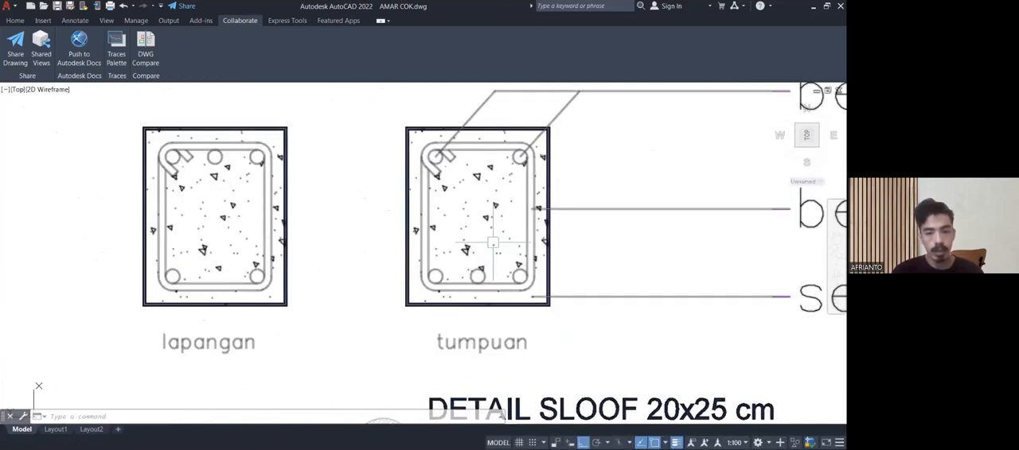
Examine the lapangan and tumpuan sections of DETAIL BALOK B1 and locate DETAIL BALOK B2 beside it.
{"action": "scroll", "coordinate": [495, 237], "scroll_direction": "down", "scroll_amount": 2}
{"action": "middle_click_drag", "start_coordinate": [496, 237], "coordinate": [385, 191]}
{"action": "scroll", "coordinate": [385, 191], "scroll_direction": "down", "scroll_amount": 2}
{"action": "mouse_move", "coordinate": [407, 263]}
{"action": "middle_mouse_down"}
{"action": "mouse_move", "coordinate": [389, 228]}
{"action": "mouse_move", "coordinate": [384, 120]}
{"action": "middle_mouse_up"}
{"action": "middle_click_drag", "start_coordinate": [364, 254], "coordinate": [434, 215]}
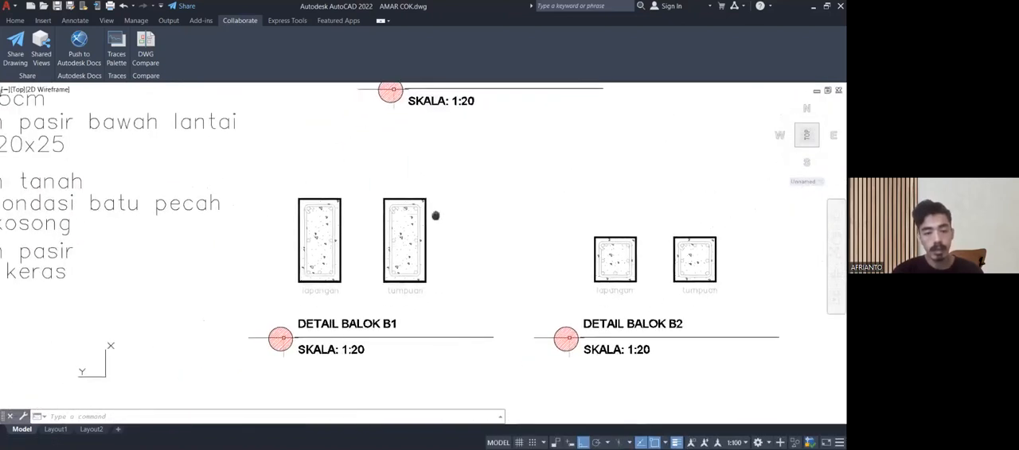
{"action": "scroll", "coordinate": [411, 285], "scroll_direction": "up", "scroll_amount": 2}
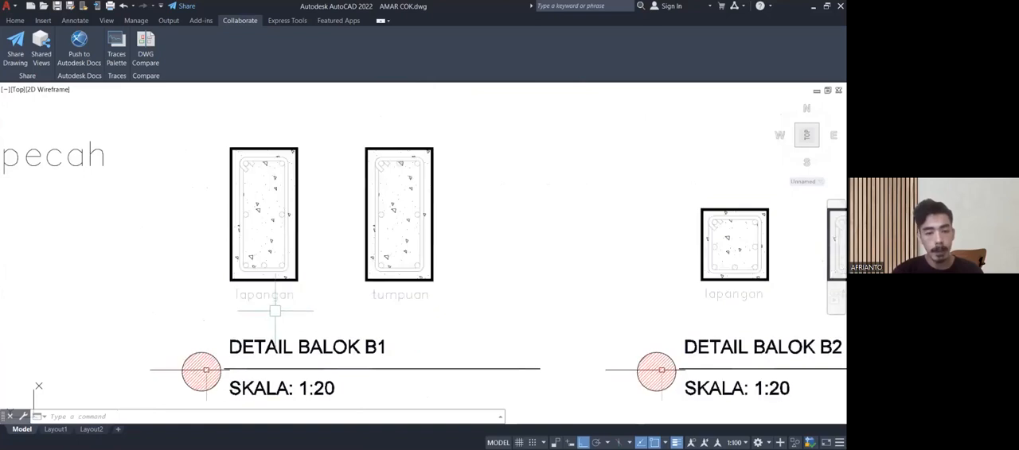
{"action": "middle_click_drag", "start_coordinate": [267, 290], "coordinate": [258, 326]}
{"action": "scroll", "coordinate": [260, 306], "scroll_direction": "up", "scroll_amount": 2}
{"action": "scroll", "coordinate": [258, 300], "scroll_direction": "down", "scroll_amount": 10}
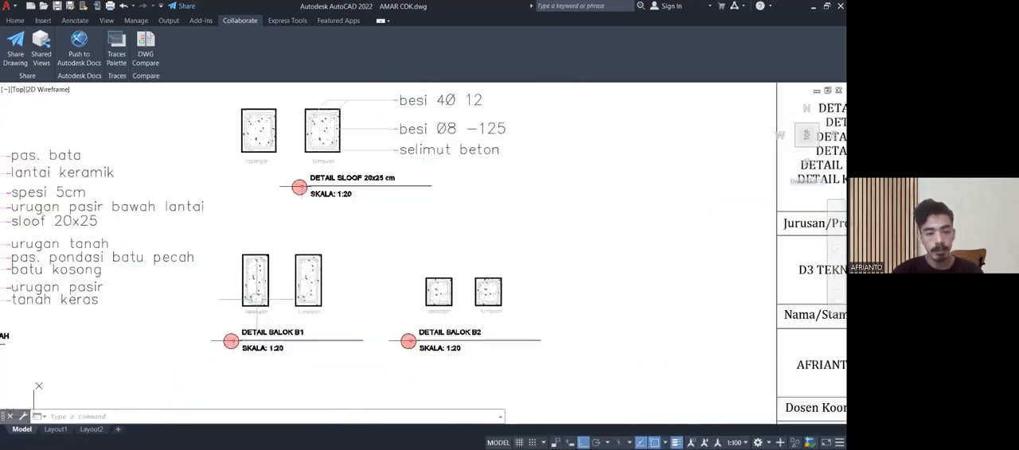
Check the foundation and sloof plan sheet in the sheet overview and return to the structural detail sheet.
{"action": "scroll", "coordinate": [300, 307], "scroll_direction": "down", "scroll_amount": 6}
{"action": "mouse_move", "coordinate": [300, 307]}
{"action": "middle_mouse_down"}
{"action": "mouse_move", "coordinate": [358, 284]}
{"action": "mouse_move", "coordinate": [696, 240]}
{"action": "middle_mouse_up"}
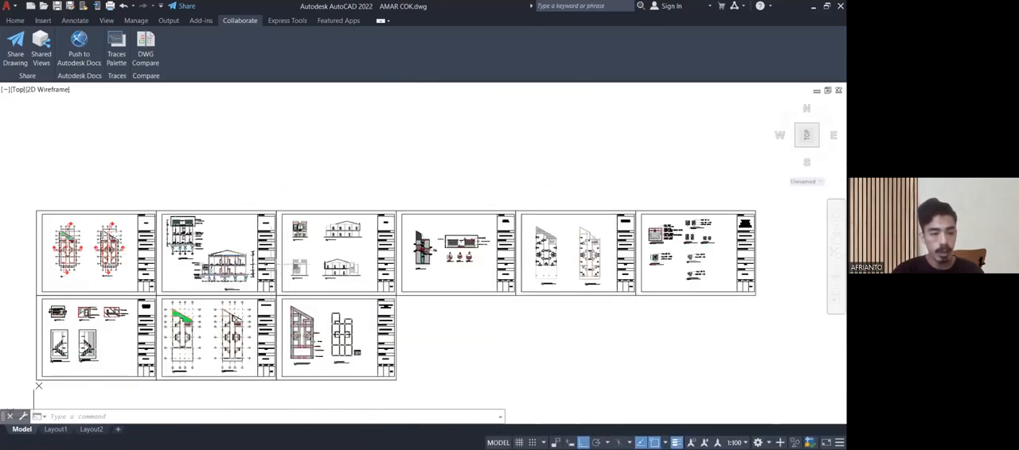
{"action": "scroll", "coordinate": [358, 361], "scroll_direction": "up", "scroll_amount": 10}
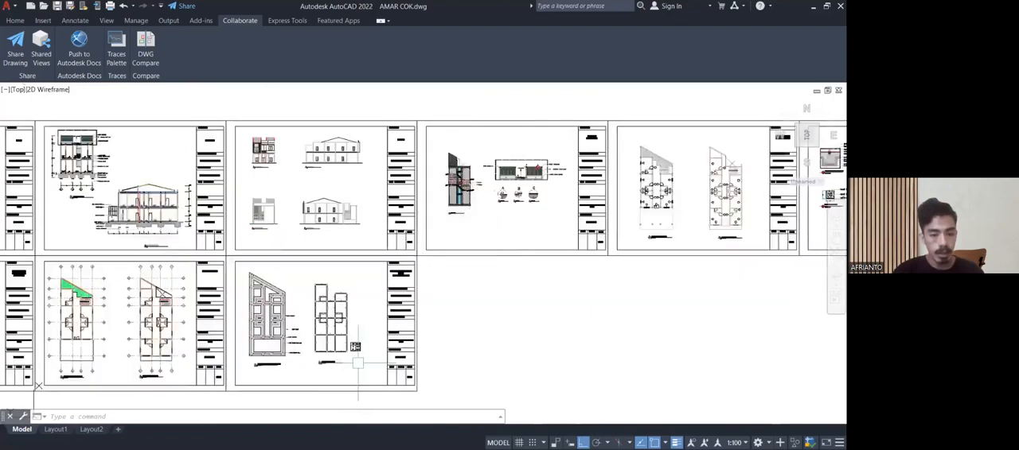
{"action": "scroll", "coordinate": [352, 303], "scroll_direction": "up", "scroll_amount": 2}
{"action": "scroll", "coordinate": [383, 296], "scroll_direction": "down", "scroll_amount": 6}
{"action": "scroll", "coordinate": [385, 295], "scroll_direction": "down", "scroll_amount": 4}
{"action": "middle_click_drag", "start_coordinate": [385, 294], "coordinate": [56, 399]}
{"action": "scroll", "coordinate": [44, 237], "scroll_direction": "up", "scroll_amount": 2}
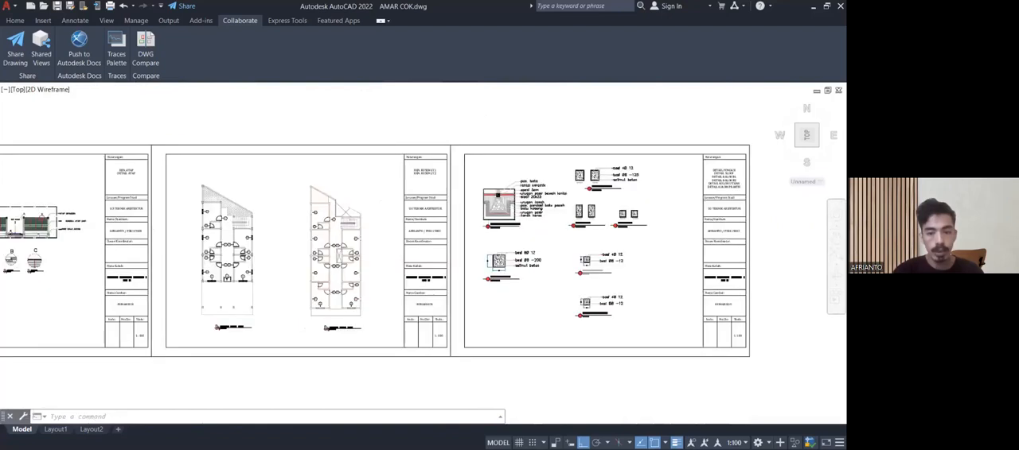
Go through the structural detail sheet to DETAIL KOLOM 15x15 cm and read its reinforcement labels.
{"action": "scroll", "coordinate": [554, 234], "scroll_direction": "up", "scroll_amount": 8}
{"action": "middle_click_drag", "start_coordinate": [520, 210], "coordinate": [452, 289]}
{"action": "scroll", "coordinate": [407, 233], "scroll_direction": "up", "scroll_amount": 2}
{"action": "scroll", "coordinate": [437, 275], "scroll_direction": "down", "scroll_amount": 2}
{"action": "scroll", "coordinate": [428, 257], "scroll_direction": "up", "scroll_amount": 4}
{"action": "scroll", "coordinate": [428, 258], "scroll_direction": "down", "scroll_amount": 3}
{"action": "mouse_move", "coordinate": [476, 316]}
{"action": "middle_mouse_down"}
{"action": "mouse_move", "coordinate": [458, 253]}
{"action": "mouse_move", "coordinate": [458, 168]}
{"action": "mouse_move", "coordinate": [473, 171]}
{"action": "middle_mouse_up"}
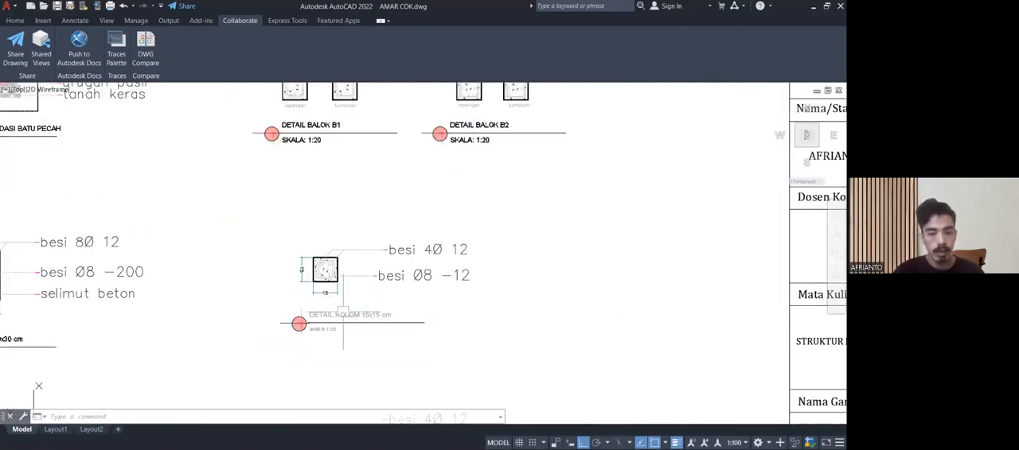
{"action": "scroll", "coordinate": [339, 315], "scroll_direction": "up", "scroll_amount": 2}
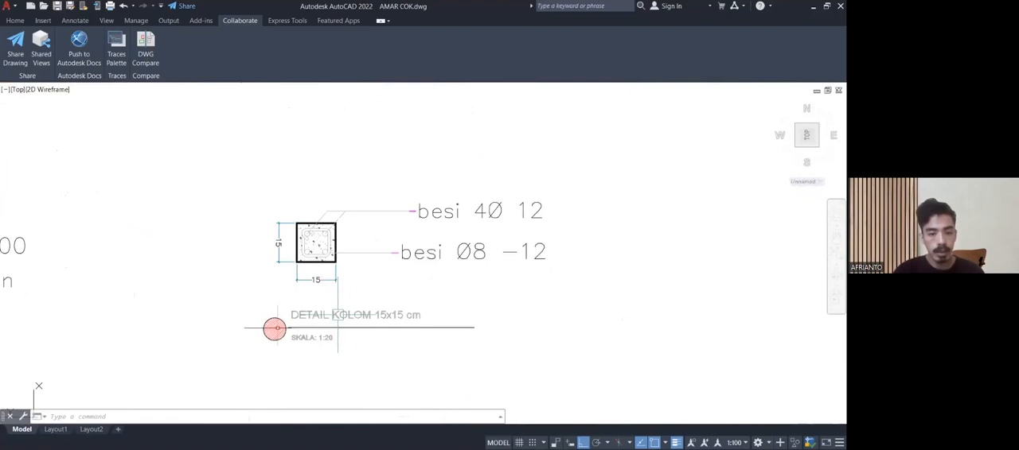
Examine DETAIL KOLOM 30x30 cm and its labels besi 8Ø 12, besi Ø8 -200 and selimut beton.
{"action": "mouse_move", "coordinate": [432, 279]}
{"action": "middle_mouse_down"}
{"action": "mouse_move", "coordinate": [358, 324]}
{"action": "mouse_move", "coordinate": [428, 291]}
{"action": "mouse_move", "coordinate": [629, 289]}
{"action": "middle_mouse_up"}
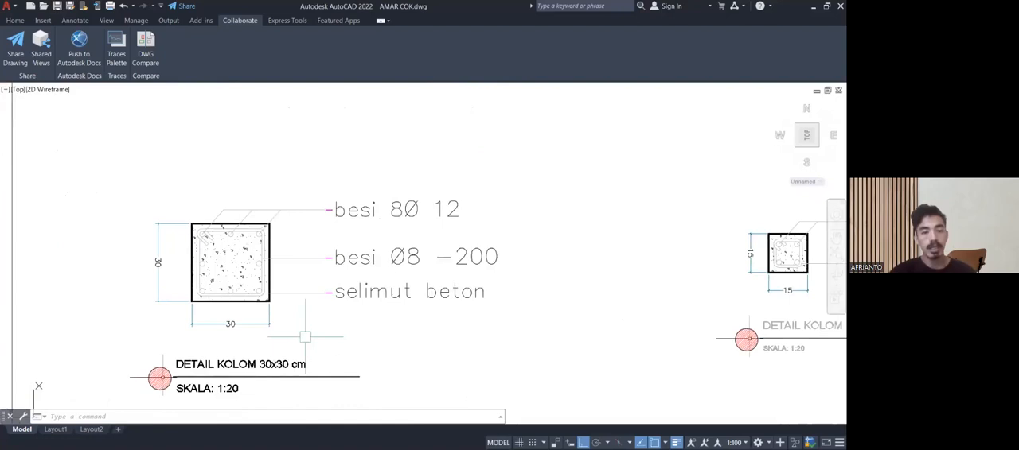
{"action": "middle_click_drag", "start_coordinate": [342, 263], "coordinate": [290, 262]}
{"action": "scroll", "coordinate": [349, 232], "scroll_direction": "up", "scroll_amount": 2}
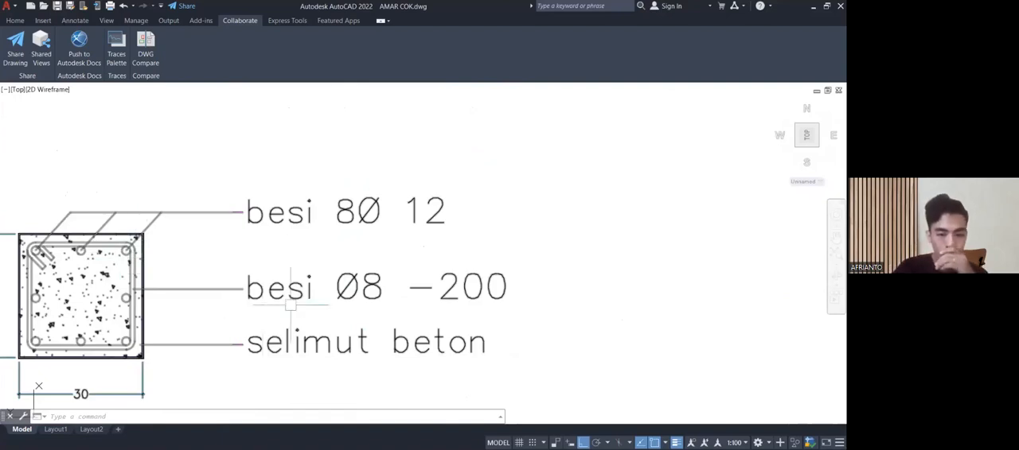
{"action": "scroll", "coordinate": [134, 279], "scroll_direction": "up", "scroll_amount": 2}
{"action": "middle_click_drag", "start_coordinate": [382, 286], "coordinate": [204, 216]}
{"action": "scroll", "coordinate": [283, 203], "scroll_direction": "down", "scroll_amount": 1}
{"action": "middle_click_drag", "start_coordinate": [355, 204], "coordinate": [266, 235]}
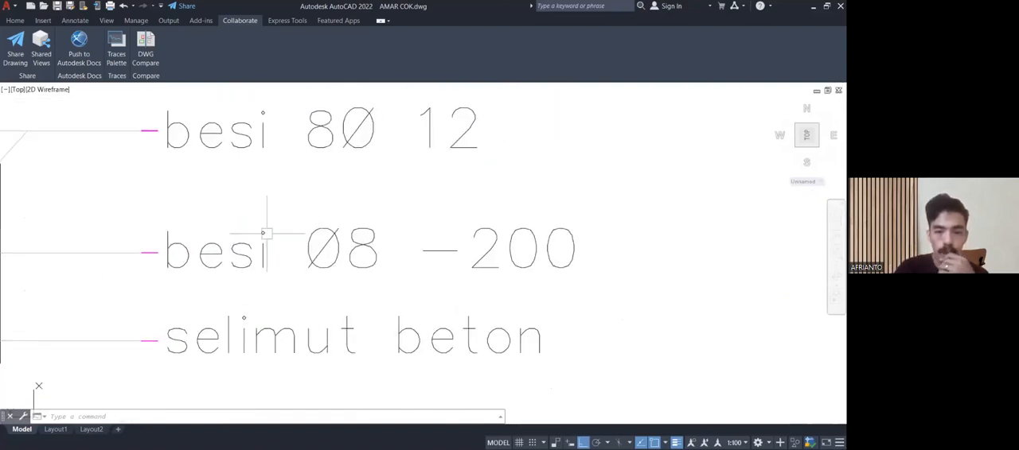
{"action": "scroll", "coordinate": [435, 261], "scroll_direction": "down", "scroll_amount": 2}
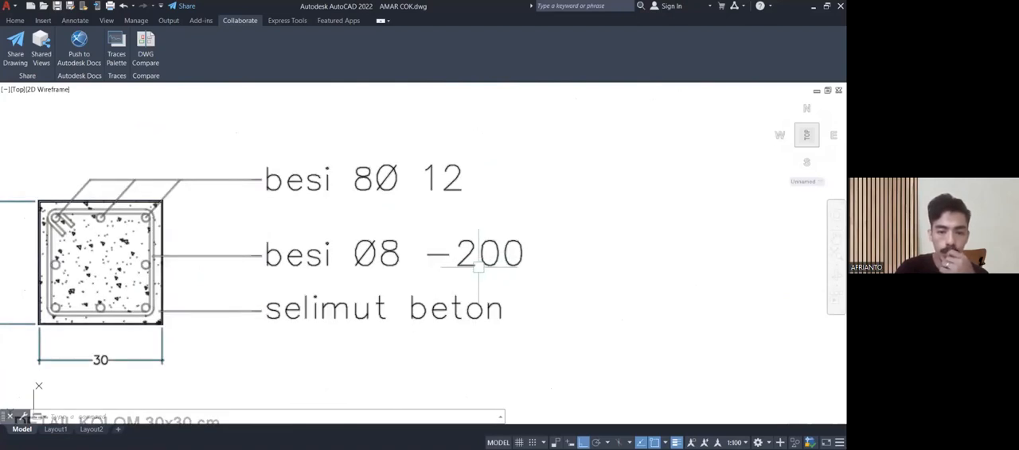
{"action": "scroll", "coordinate": [427, 281], "scroll_direction": "down", "scroll_amount": 6}
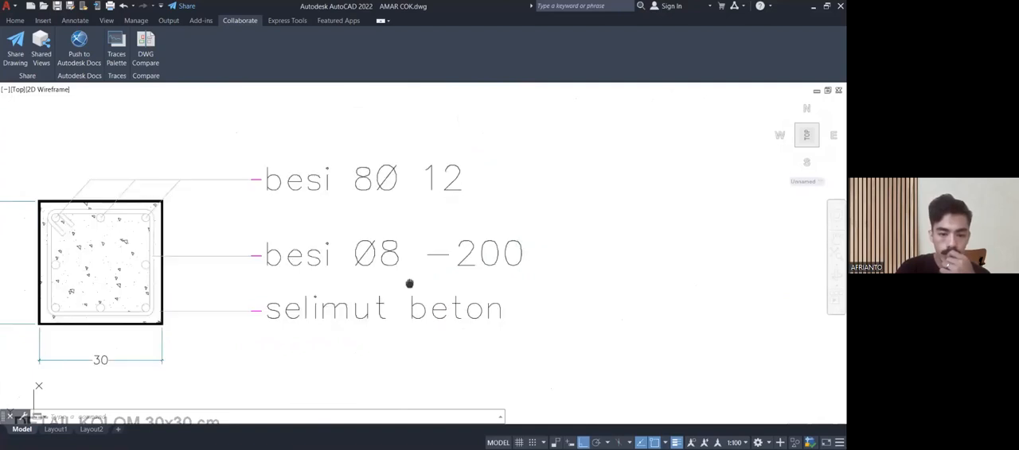
Compare DETAIL BALOK LATEI 15x15 cm with DETAIL KOLOM 15x15 cm, including their bar and stirrup labels.
{"action": "scroll", "coordinate": [409, 295], "scroll_direction": "up", "scroll_amount": 4}
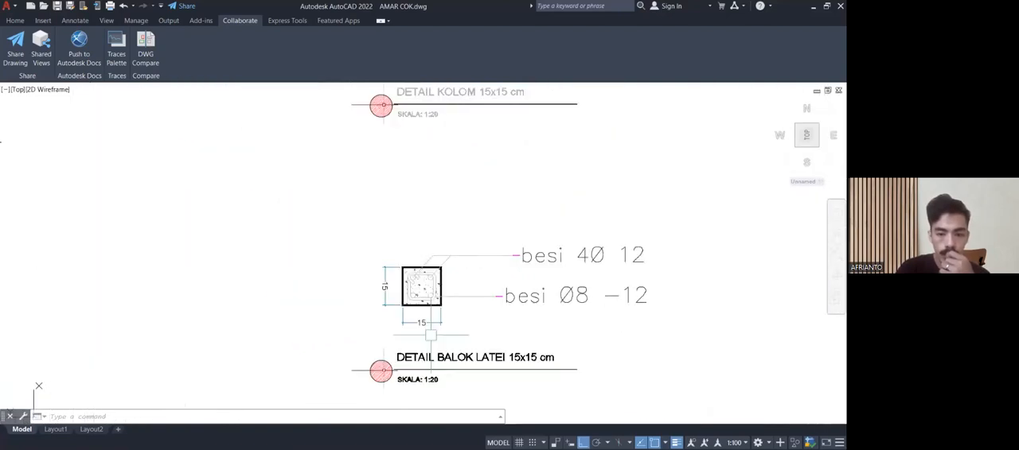
{"action": "middle_click_drag", "start_coordinate": [442, 337], "coordinate": [373, 359]}
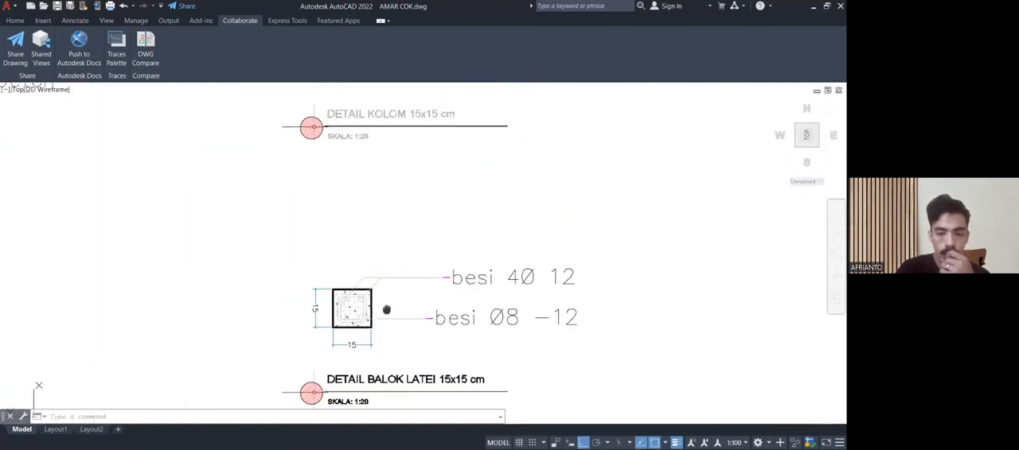
{"action": "middle_click_drag", "start_coordinate": [387, 310], "coordinate": [367, 396]}
{"action": "middle_click_drag", "start_coordinate": [389, 296], "coordinate": [380, 304]}
{"action": "middle_click_drag", "start_coordinate": [387, 258], "coordinate": [374, 242]}
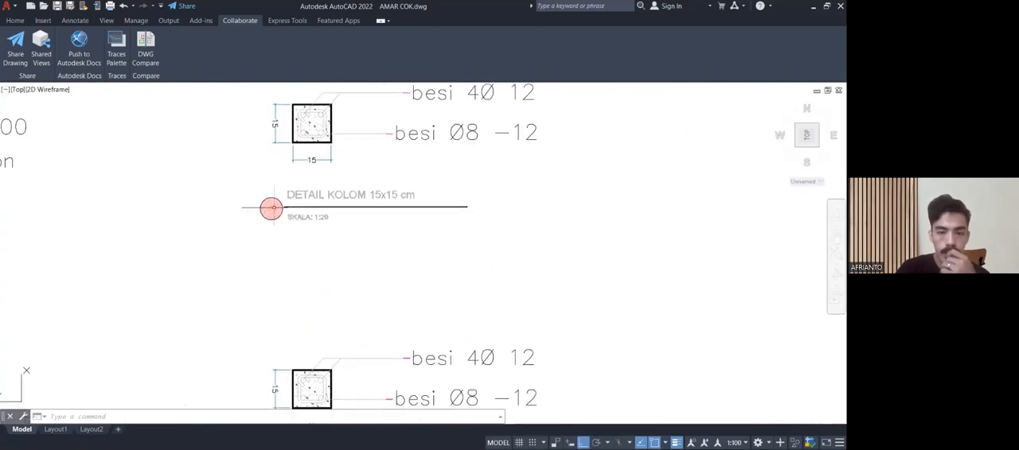
{"action": "scroll", "coordinate": [326, 217], "scroll_direction": "down", "scroll_amount": 2}
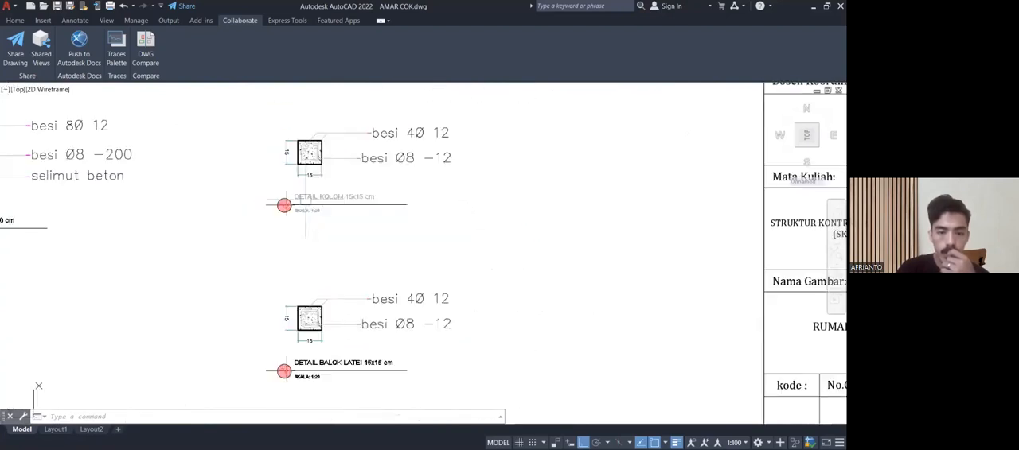
{"action": "scroll", "coordinate": [324, 321], "scroll_direction": "up", "scroll_amount": 2}
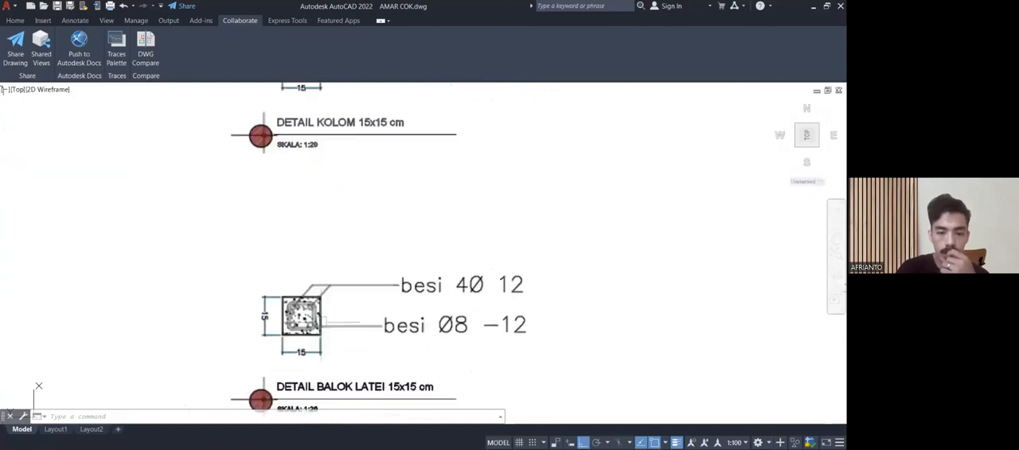
{"action": "middle_click_drag", "start_coordinate": [402, 325], "coordinate": [340, 269]}
Go back through the sheet overview to the POTONGAN sheet and examine section A-A down to its foundations.
{"action": "scroll", "coordinate": [345, 265], "scroll_direction": "down", "scroll_amount": 6}
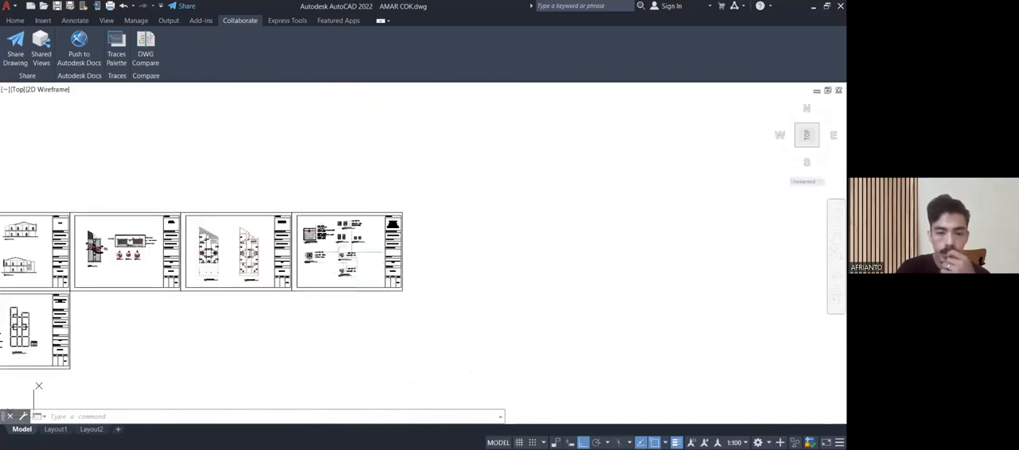
{"action": "scroll", "coordinate": [551, 220], "scroll_direction": "up", "scroll_amount": 1}
{"action": "middle_click_drag", "start_coordinate": [551, 220], "coordinate": [727, 210]}
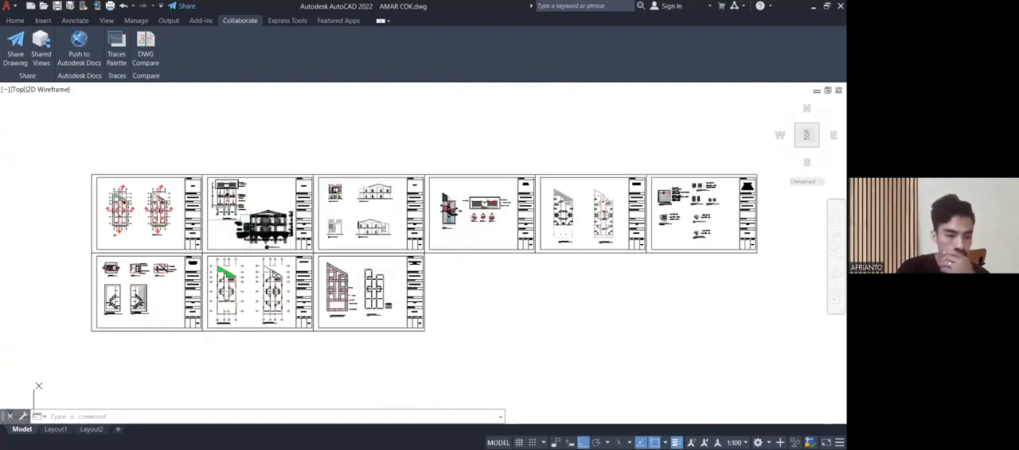
{"action": "scroll", "coordinate": [223, 210], "scroll_direction": "up", "scroll_amount": 3}
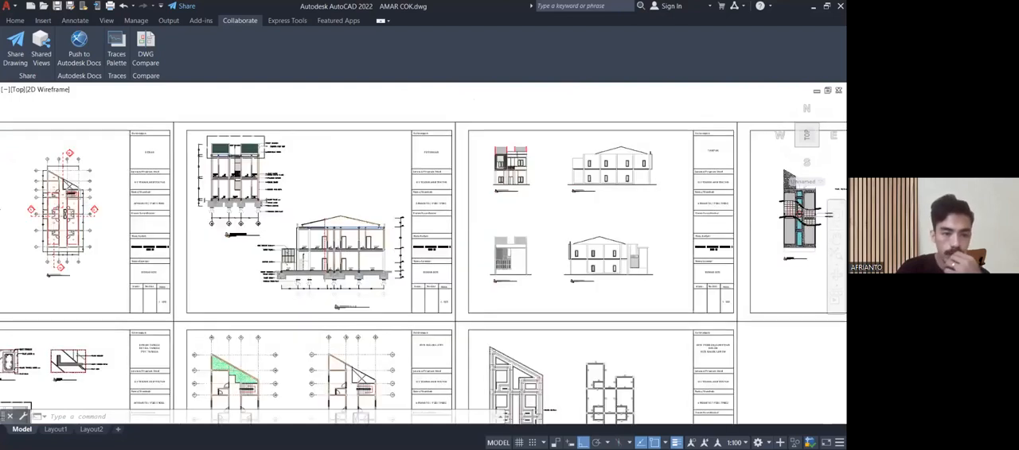
{"action": "scroll", "coordinate": [223, 210], "scroll_direction": "up", "scroll_amount": 3}
{"action": "middle_click_drag", "start_coordinate": [223, 210], "coordinate": [235, 279]}
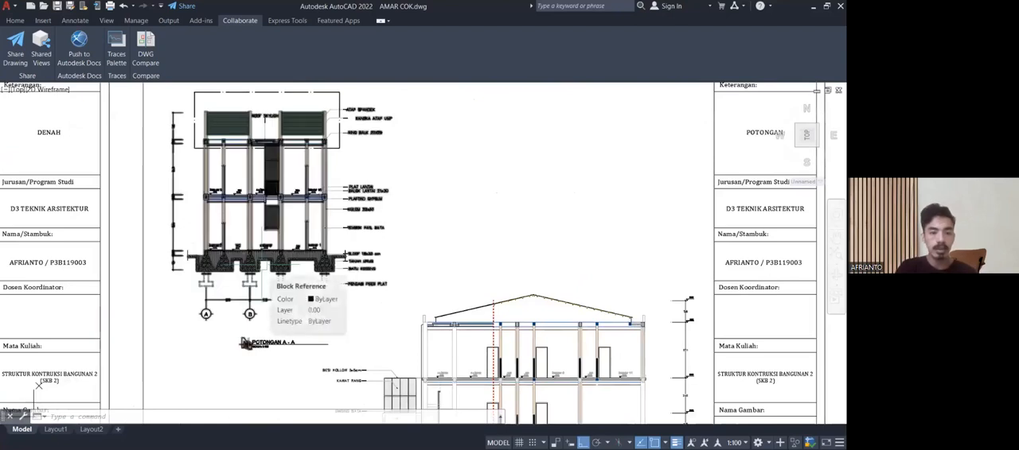
{"action": "scroll", "coordinate": [383, 269], "scroll_direction": "up", "scroll_amount": 2}
{"action": "mouse_move", "coordinate": [383, 269]}
{"action": "middle_mouse_down"}
{"action": "mouse_move", "coordinate": [366, 241]}
{"action": "mouse_move", "coordinate": [368, 206]}
{"action": "middle_mouse_up"}
{"action": "scroll", "coordinate": [361, 207], "scroll_direction": "down", "scroll_amount": 4}
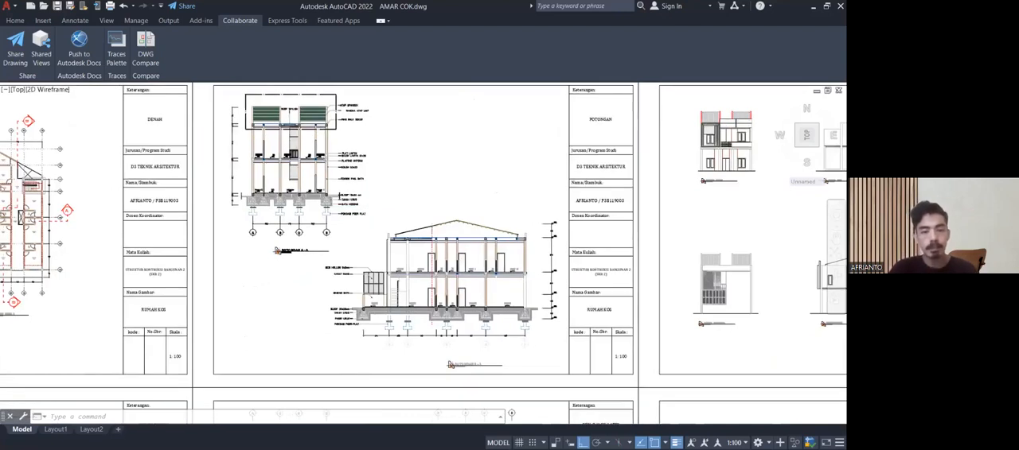
{"action": "scroll", "coordinate": [371, 201], "scroll_direction": "down", "scroll_amount": 4}
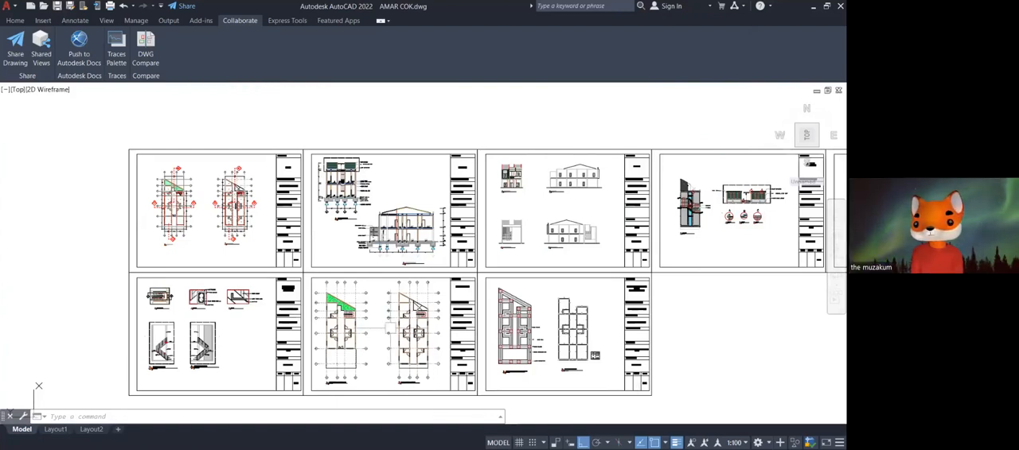
Go from the sheet overview to the DENAH sheet and examine its two boarding-house floor plans.
{"action": "scroll", "coordinate": [235, 239], "scroll_direction": "up", "scroll_amount": 2}
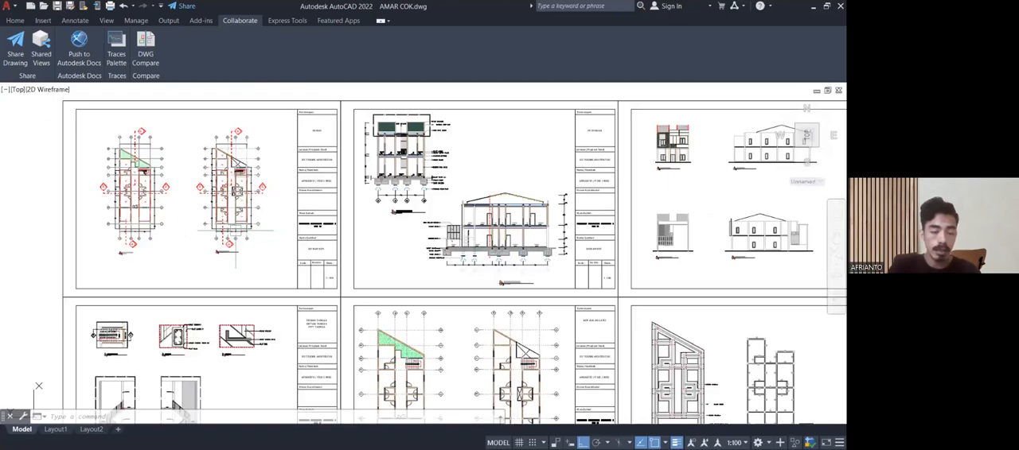
{"action": "scroll", "coordinate": [235, 231], "scroll_direction": "up", "scroll_amount": 3}
{"action": "mouse_move", "coordinate": [235, 230]}
{"action": "middle_mouse_down"}
{"action": "mouse_move", "coordinate": [357, 294]}
{"action": "mouse_move", "coordinate": [523, 353]}
{"action": "mouse_move", "coordinate": [533, 340]}
{"action": "middle_mouse_up"}
{"action": "middle_click_drag", "start_coordinate": [488, 291], "coordinate": [489, 309]}
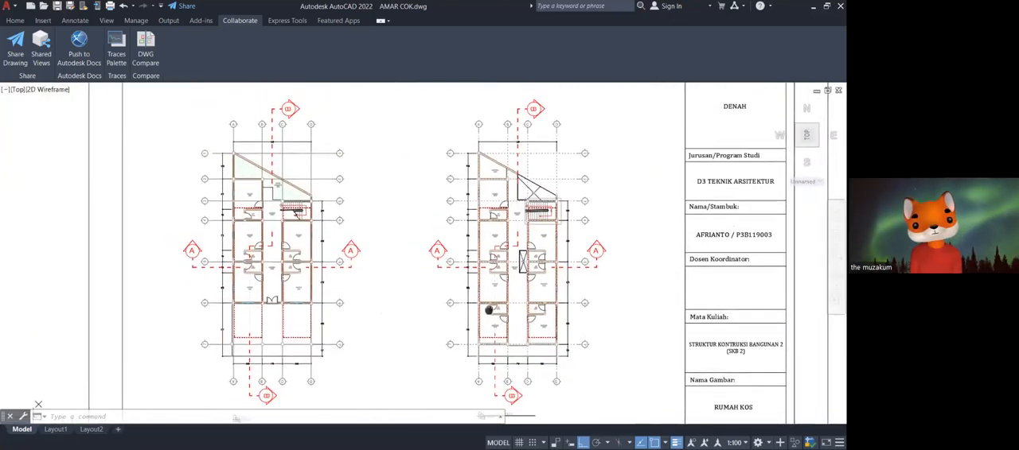
{"action": "scroll", "coordinate": [494, 279], "scroll_direction": "up", "scroll_amount": 4}
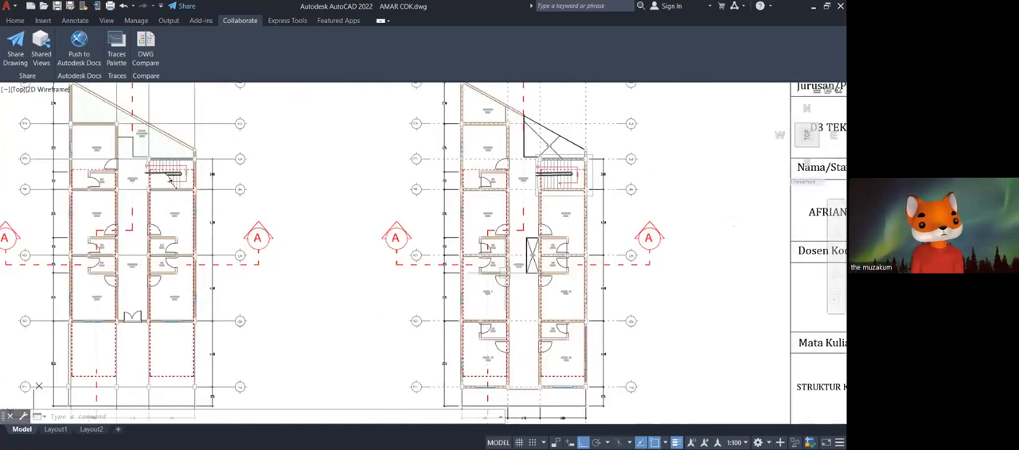
{"action": "scroll", "coordinate": [493, 279], "scroll_direction": "down", "scroll_amount": 4}
{"action": "mouse_move", "coordinate": [493, 270]}
{"action": "middle_mouse_down"}
{"action": "mouse_move", "coordinate": [476, 269]}
{"action": "mouse_move", "coordinate": [498, 251]}
{"action": "middle_mouse_up"}
{"action": "scroll", "coordinate": [299, 326], "scroll_direction": "up", "scroll_amount": 4}
{"action": "middle_click_drag", "start_coordinate": [300, 326], "coordinate": [264, 404]}
{"action": "scroll", "coordinate": [306, 317], "scroll_direction": "down", "scroll_amount": 2}
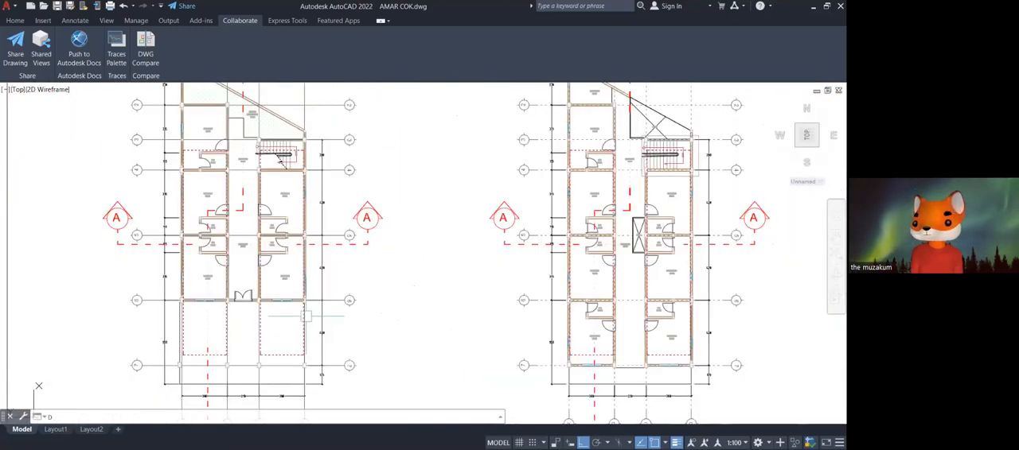
Measure the left floor plan's length along grid D from axis 7 to axis 3 with a linear dimension.
{"action": "type", "text": "LI"}
{"action": "key", "text": "Return"}
{"action": "scroll", "coordinate": [306, 316], "scroll_direction": "up", "scroll_amount": 5}
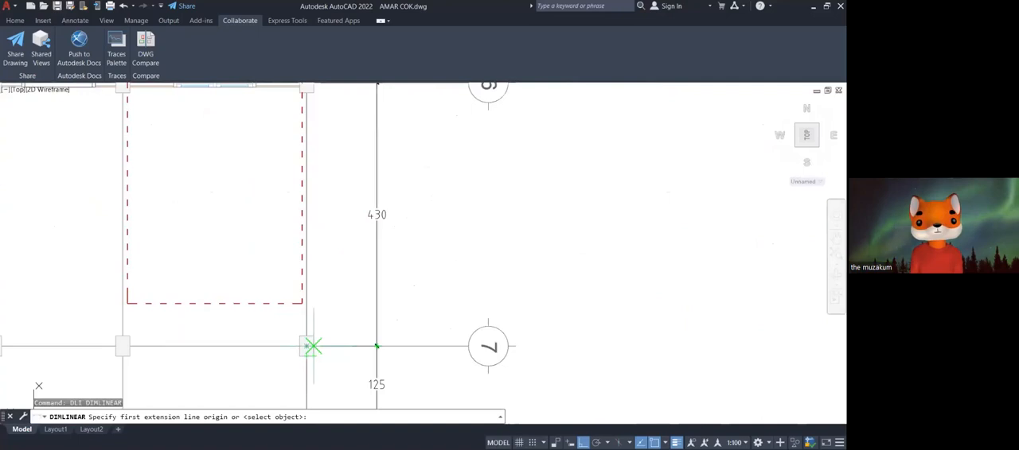
{"action": "left_click", "coordinate": [314, 346]}
{"action": "scroll", "coordinate": [310, 347], "scroll_direction": "down", "scroll_amount": 6}
{"action": "scroll", "coordinate": [289, 184], "scroll_direction": "up", "scroll_amount": 7}
{"action": "left_click", "coordinate": [289, 184]}
{"action": "scroll", "coordinate": [299, 186], "scroll_direction": "down", "scroll_amount": 5}
{"action": "scroll", "coordinate": [380, 366], "scroll_direction": "up", "scroll_amount": 6}
{"action": "middle_click_drag", "start_coordinate": [381, 365], "coordinate": [446, 317]}
{"action": "scroll", "coordinate": [447, 317], "scroll_direction": "down", "scroll_amount": 2}
{"action": "scroll", "coordinate": [507, 316], "scroll_direction": "down", "scroll_amount": 4}
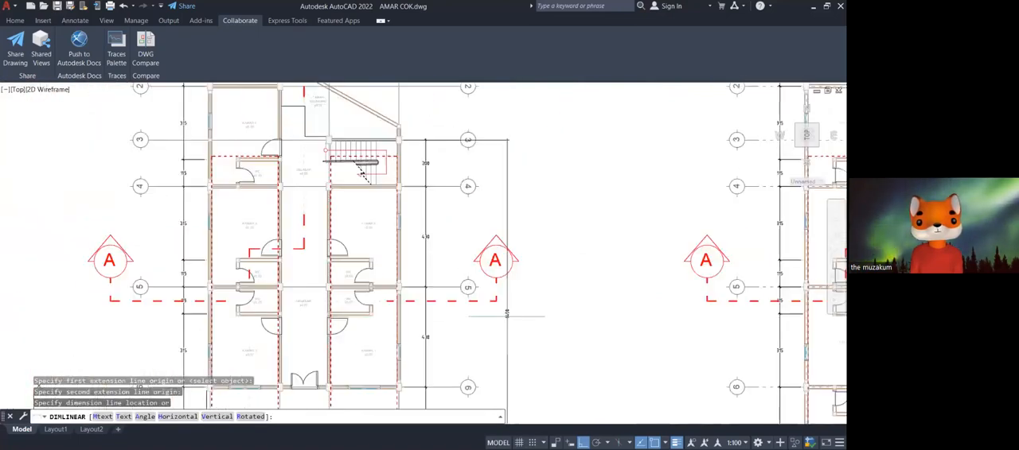
{"action": "scroll", "coordinate": [507, 316], "scroll_direction": "down", "scroll_amount": 2}
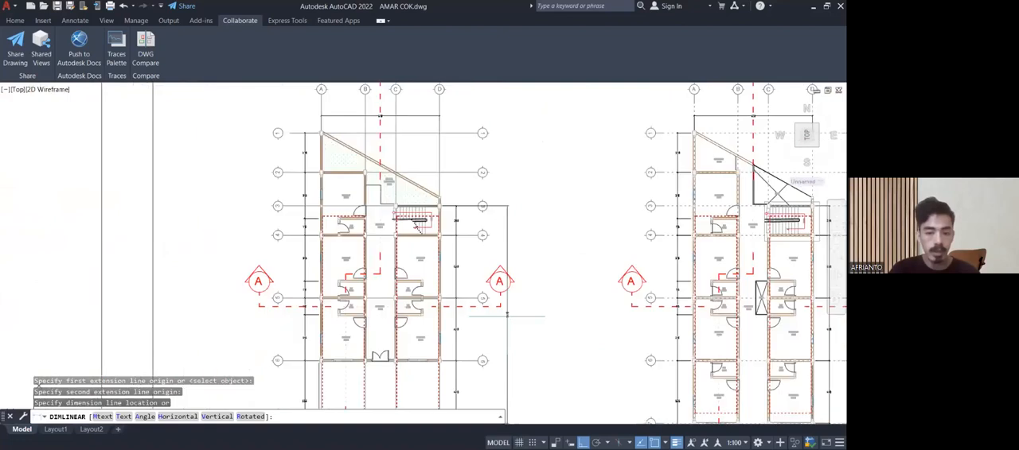
{"action": "key", "text": "Escape"}
{"action": "middle_click_drag", "start_coordinate": [334, 407], "coordinate": [351, 311]}
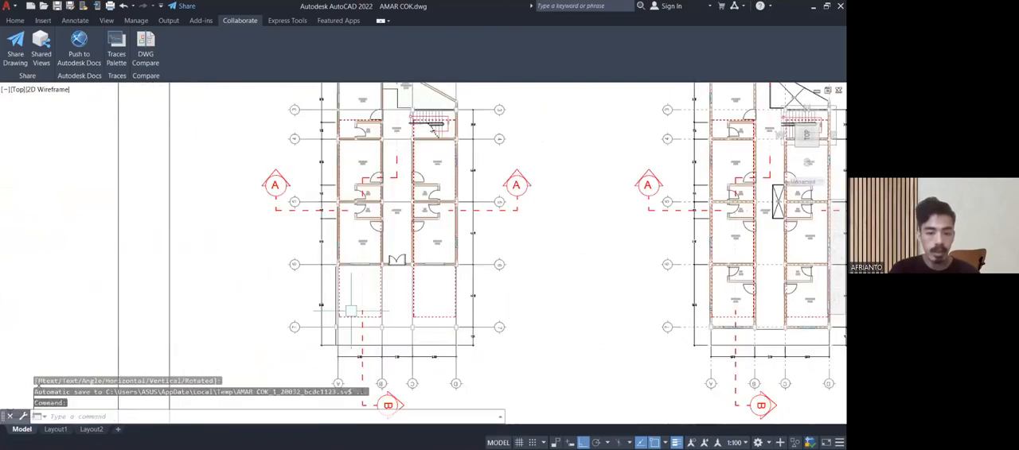
Measure the left floor plan's length along grid A with a linear dimension starting at the axis 7 column.
{"action": "key", "text": "Return"}
{"action": "scroll", "coordinate": [347, 311], "scroll_direction": "up", "scroll_amount": 8}
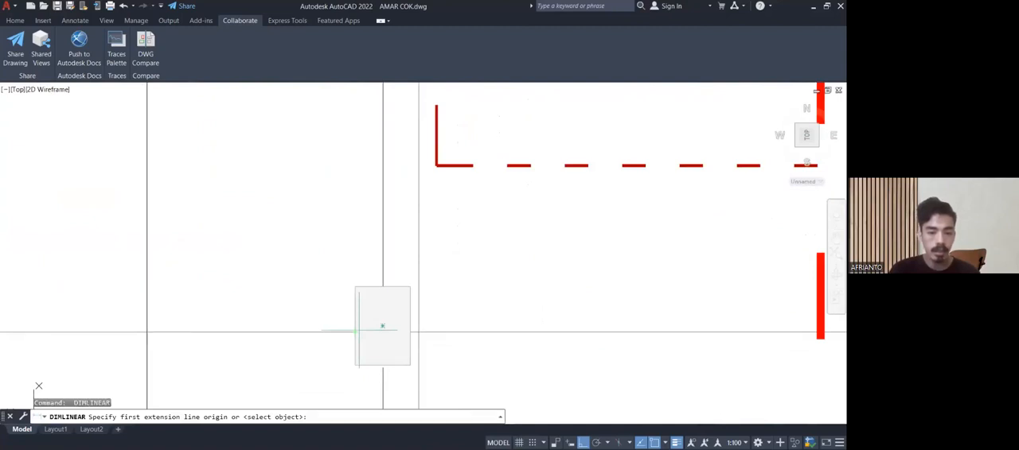
{"action": "left_click", "coordinate": [382, 327]}
{"action": "scroll", "coordinate": [346, 250], "scroll_direction": "down", "scroll_amount": 6}
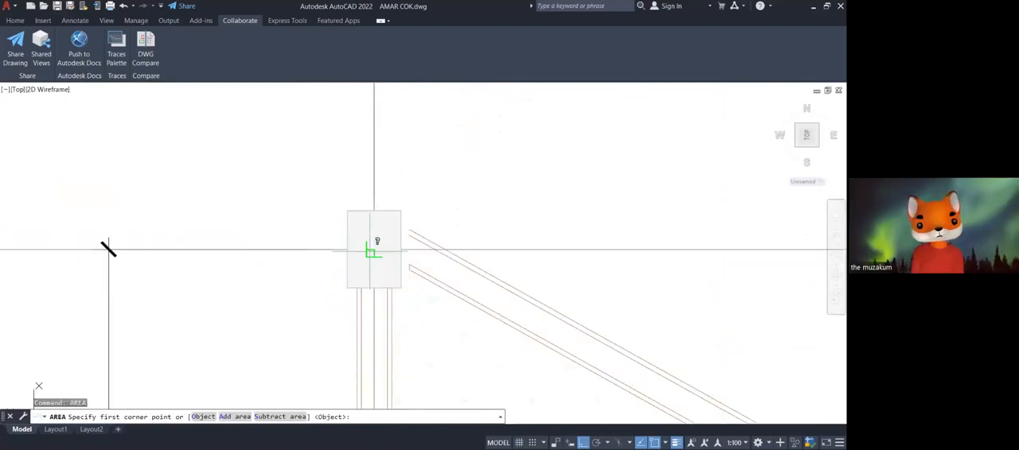
Measure the left floor plan's area from column A1 along the slanted wall to grid D, down to axis 7 and back along grid A.
{"action": "left_click", "coordinate": [374, 250]}
{"action": "scroll", "coordinate": [374, 250], "scroll_direction": "down", "scroll_amount": 5}
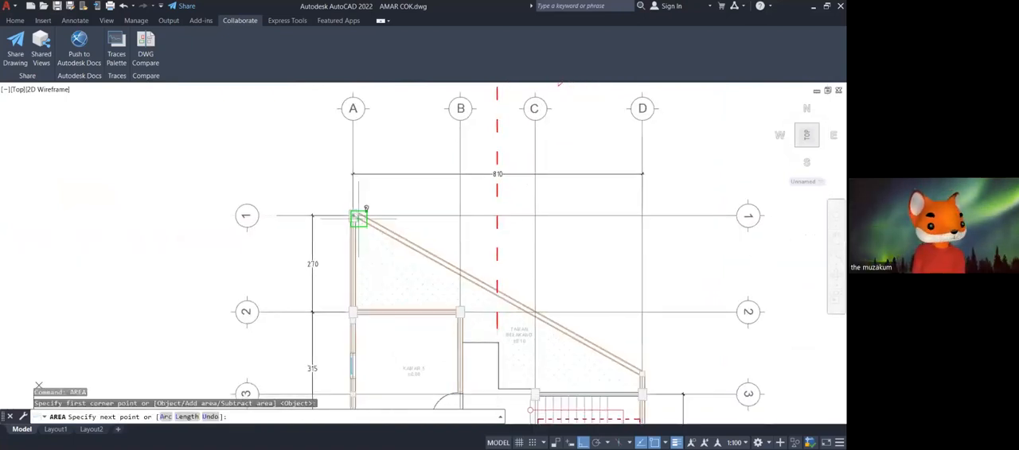
{"action": "scroll", "coordinate": [537, 326], "scroll_direction": "up", "scroll_amount": 5}
{"action": "scroll", "coordinate": [465, 291], "scroll_direction": "up", "scroll_amount": 5}
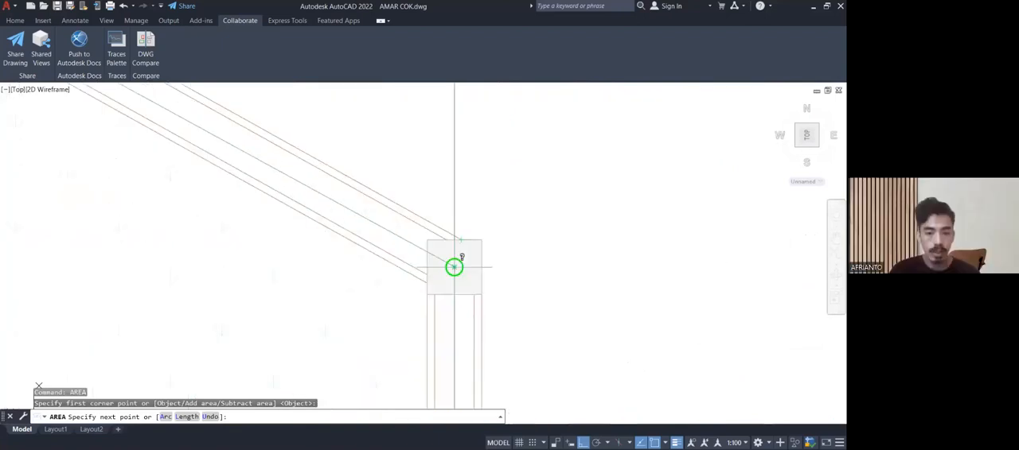
{"action": "scroll", "coordinate": [453, 267], "scroll_direction": "down", "scroll_amount": 3}
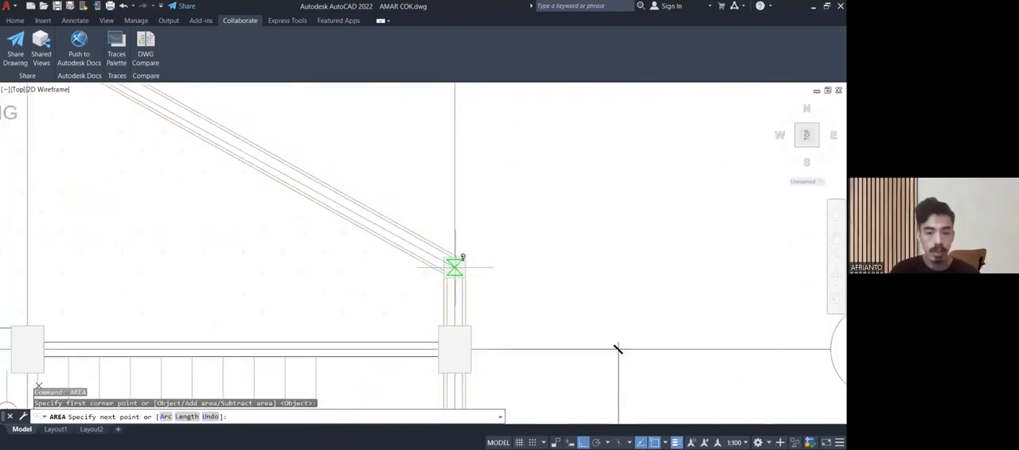
{"action": "left_click", "coordinate": [455, 266]}
{"action": "scroll", "coordinate": [454, 267], "scroll_direction": "down", "scroll_amount": 3}
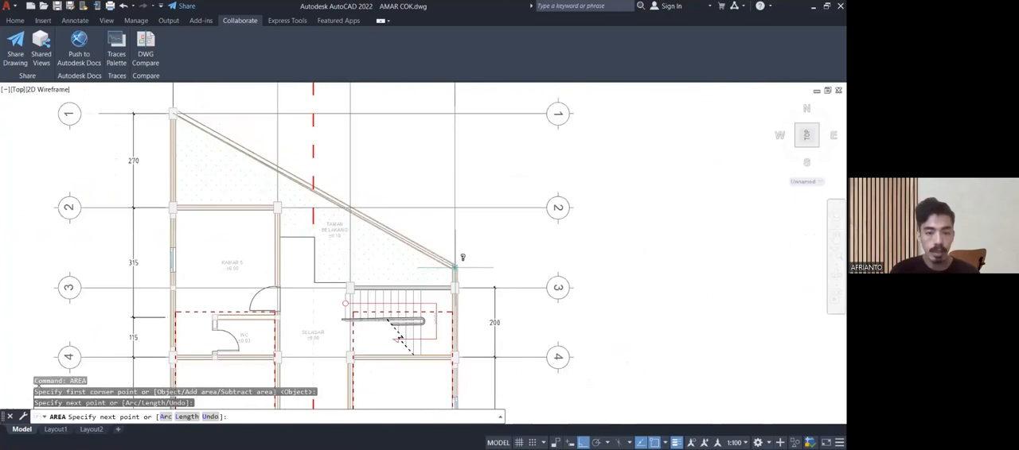
{"action": "middle_click_drag", "start_coordinate": [455, 304], "coordinate": [439, 133]}
{"action": "scroll", "coordinate": [438, 132], "scroll_direction": "down", "scroll_amount": 3}
{"action": "middle_click_drag", "start_coordinate": [427, 354], "coordinate": [416, 184]}
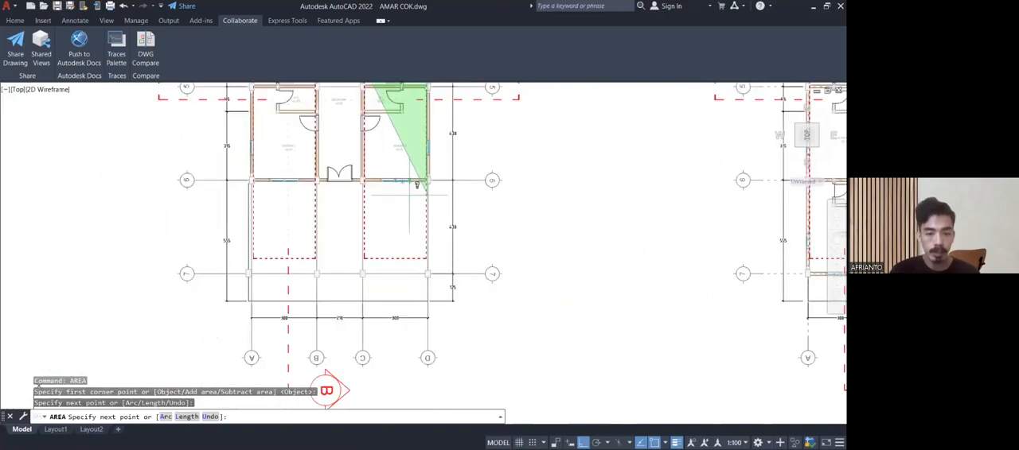
{"action": "scroll", "coordinate": [427, 273], "scroll_direction": "up", "scroll_amount": 5}
{"action": "left_click", "coordinate": [427, 274]}
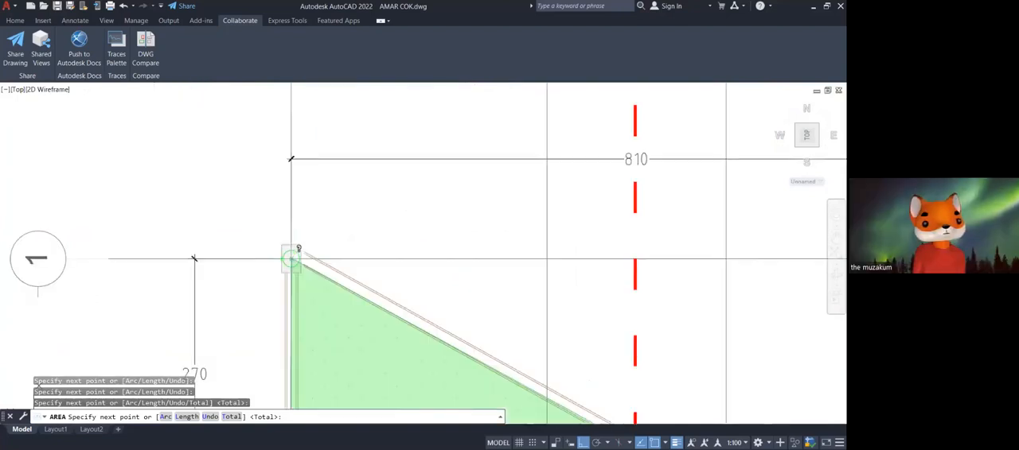
{"action": "left_click", "coordinate": [296, 260]}
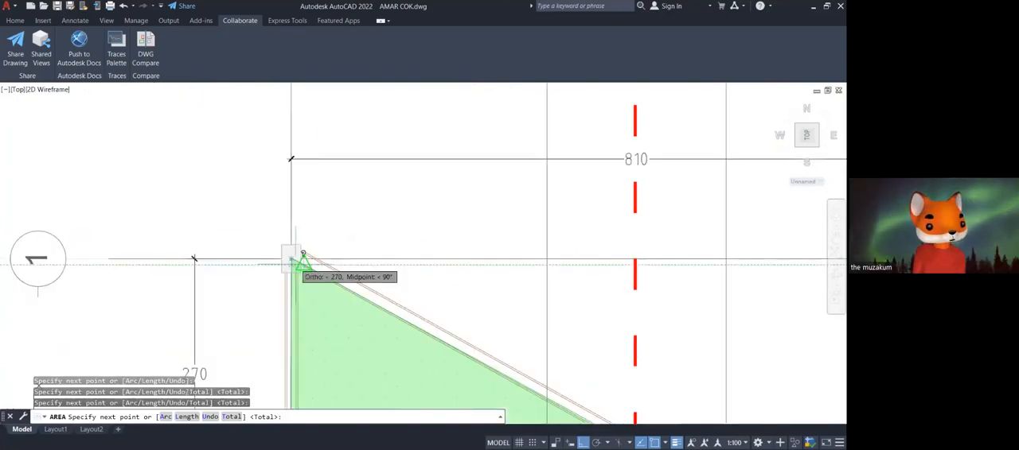
{"action": "key", "text": "Return"}
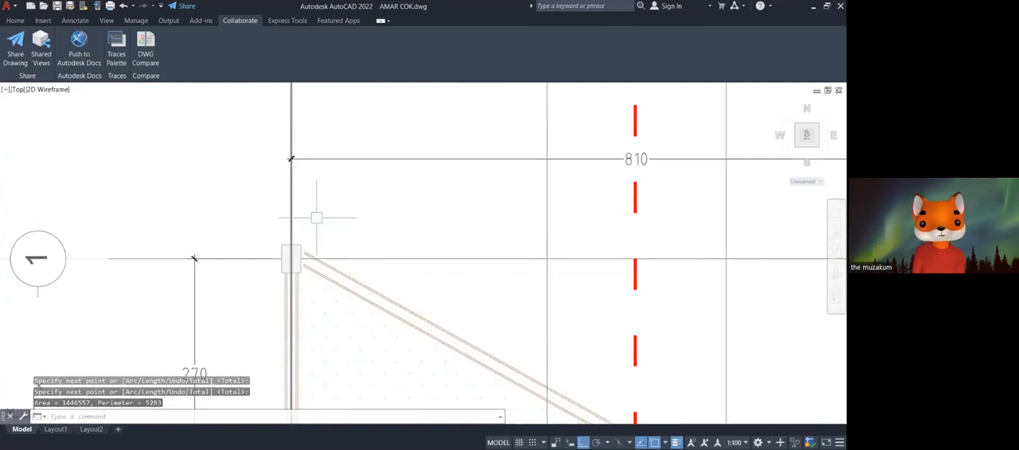
Examine the front of the left floor plan, from KAMAR 1 and KAMAR 2 down to the axis 7 columns and their dimensions.
{"action": "scroll", "coordinate": [331, 216], "scroll_direction": "down", "scroll_amount": 8}
{"action": "middle_click_drag", "start_coordinate": [348, 267], "coordinate": [328, 208]}
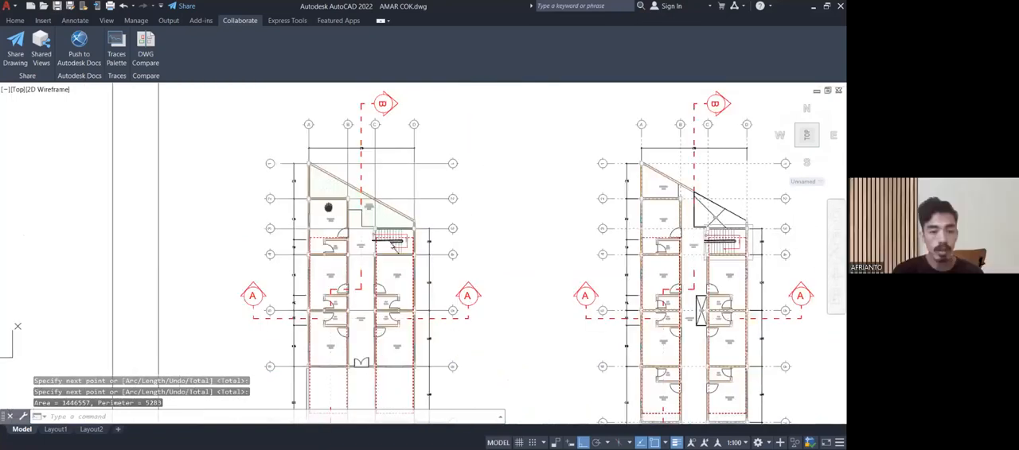
{"action": "middle_click_drag", "start_coordinate": [328, 208], "coordinate": [311, 96]}
{"action": "scroll", "coordinate": [297, 282], "scroll_direction": "up", "scroll_amount": 5}
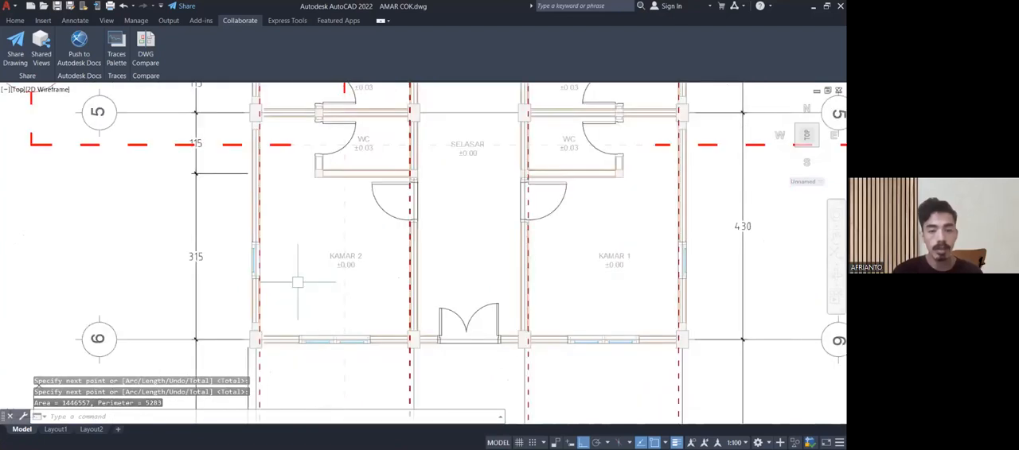
{"action": "middle_click_drag", "start_coordinate": [297, 282], "coordinate": [291, 184]}
{"action": "middle_click_drag", "start_coordinate": [255, 232], "coordinate": [30, 314]}
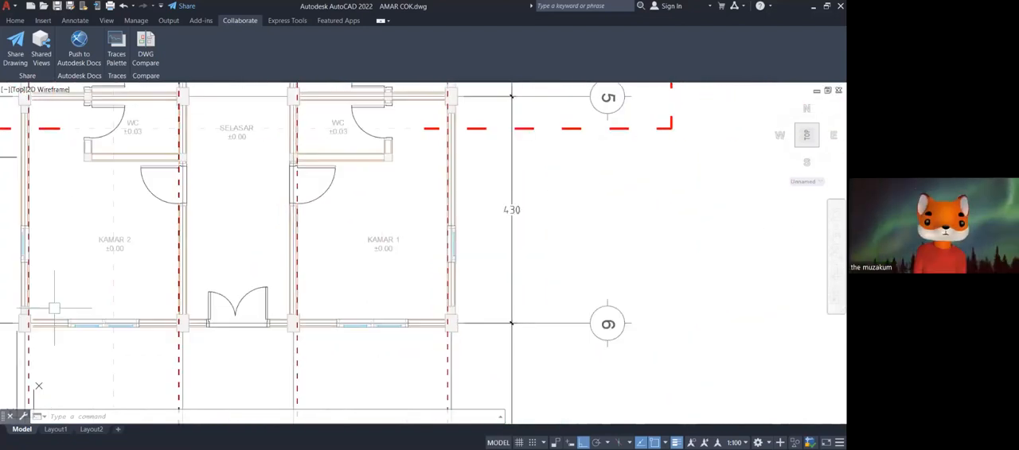
{"action": "middle_click_drag", "start_coordinate": [465, 324], "coordinate": [470, 133]}
{"action": "scroll", "coordinate": [390, 318], "scroll_direction": "down", "scroll_amount": 1}
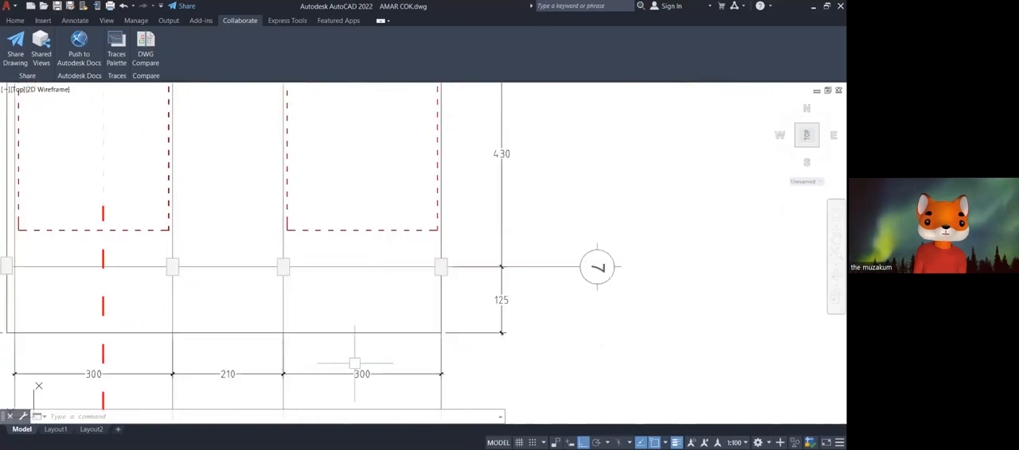
{"action": "scroll", "coordinate": [380, 281], "scroll_direction": "down", "scroll_amount": 2}
Follow the SELASAR corridor of the left floor plan to the stairs and rear garden and back to the front rooms.
{"action": "middle_click_drag", "start_coordinate": [379, 281], "coordinate": [420, 390]}
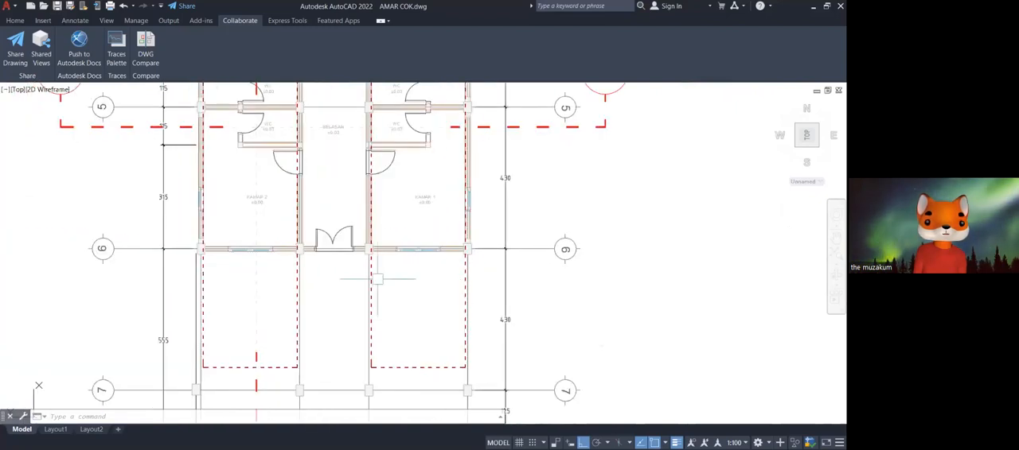
{"action": "middle_click_drag", "start_coordinate": [394, 271], "coordinate": [398, 389]}
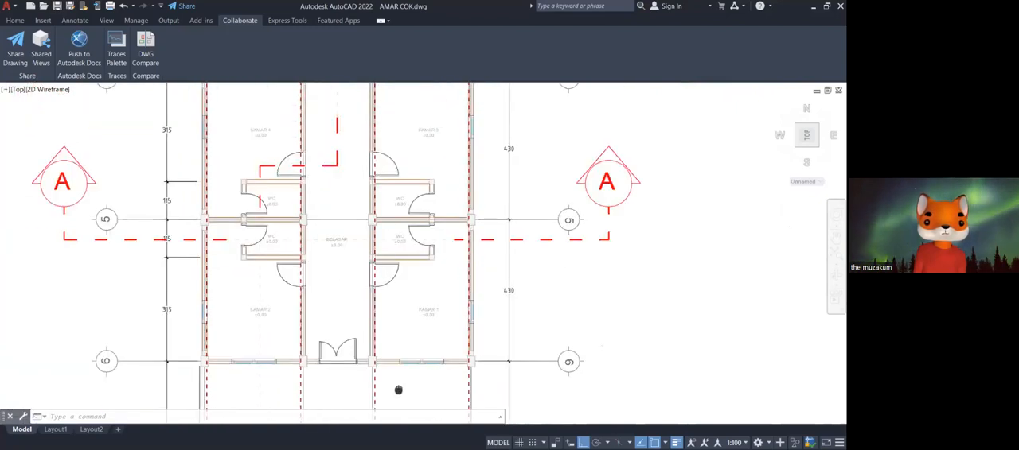
{"action": "middle_click_drag", "start_coordinate": [426, 269], "coordinate": [388, 446]}
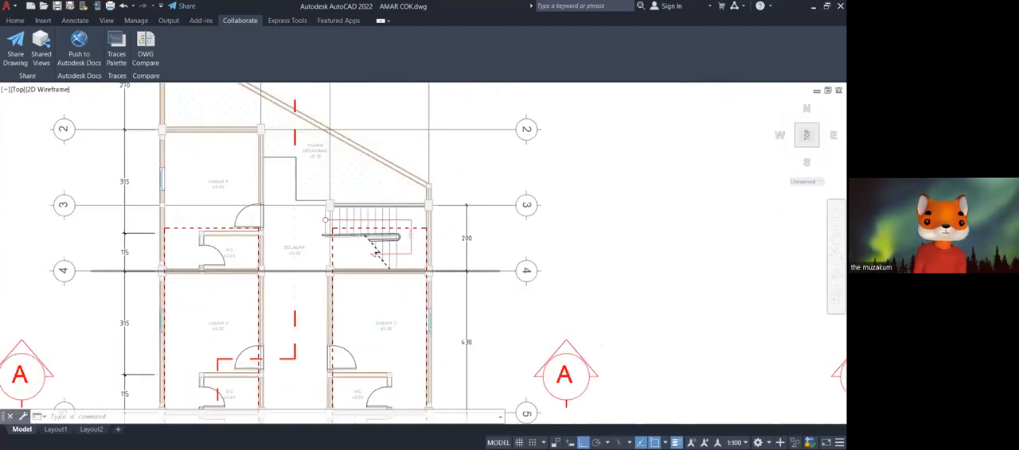
{"action": "middle_click_drag", "start_coordinate": [457, 293], "coordinate": [389, 102]}
{"action": "middle_click_drag", "start_coordinate": [389, 248], "coordinate": [443, 163]}
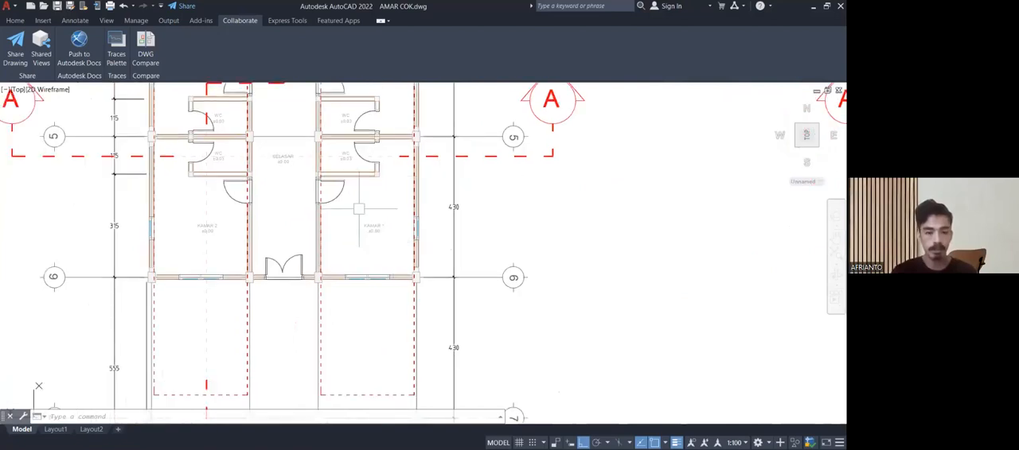
Examine KAMAR 1, its windows and its WC beside axis 5 in the left floor plan.
{"action": "middle_click_drag", "start_coordinate": [358, 209], "coordinate": [357, 276]}
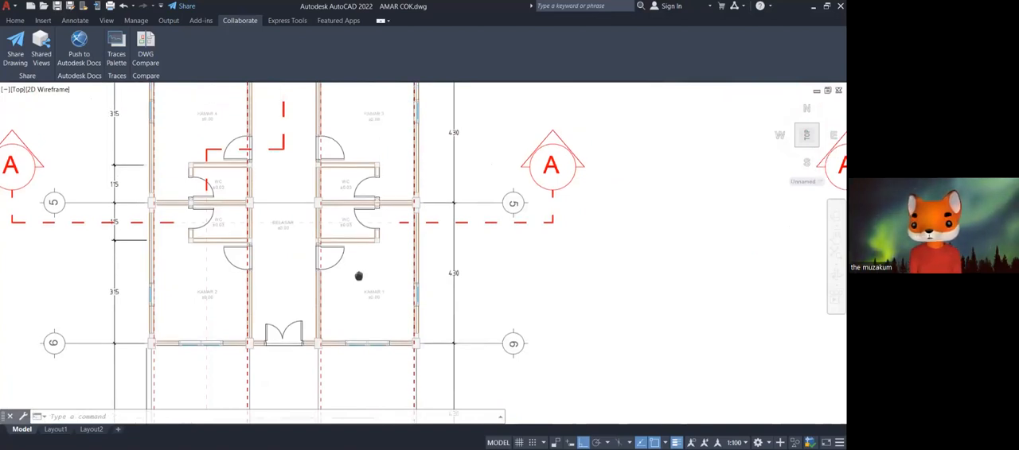
{"action": "scroll", "coordinate": [368, 283], "scroll_direction": "up", "scroll_amount": 4}
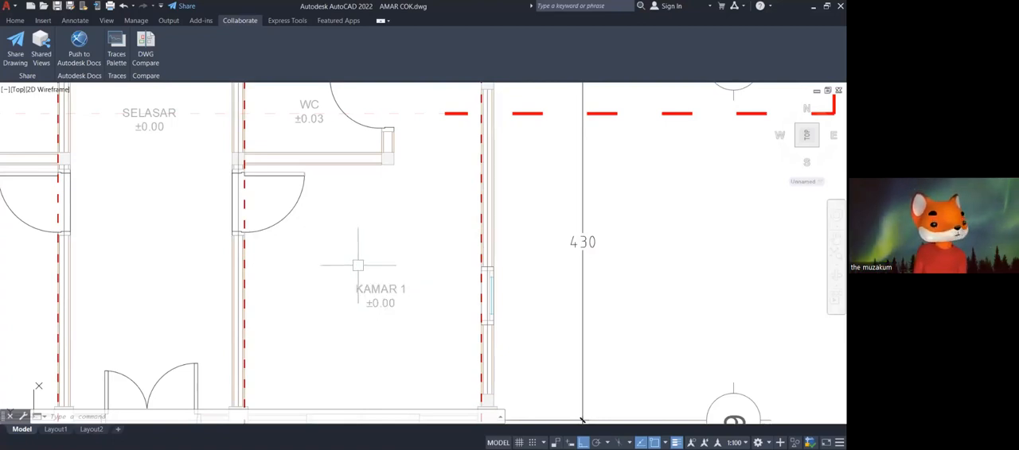
{"action": "scroll", "coordinate": [358, 265], "scroll_direction": "down", "scroll_amount": 4}
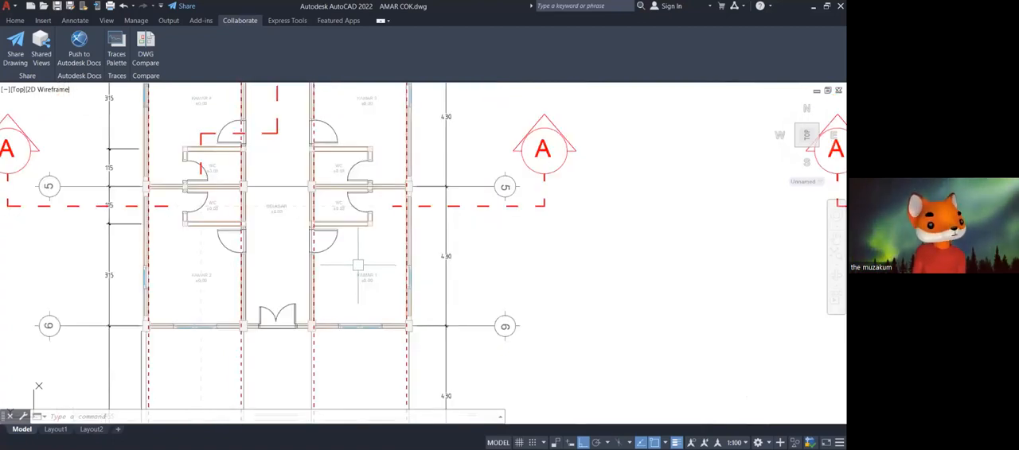
{"action": "scroll", "coordinate": [358, 265], "scroll_direction": "down", "scroll_amount": 2}
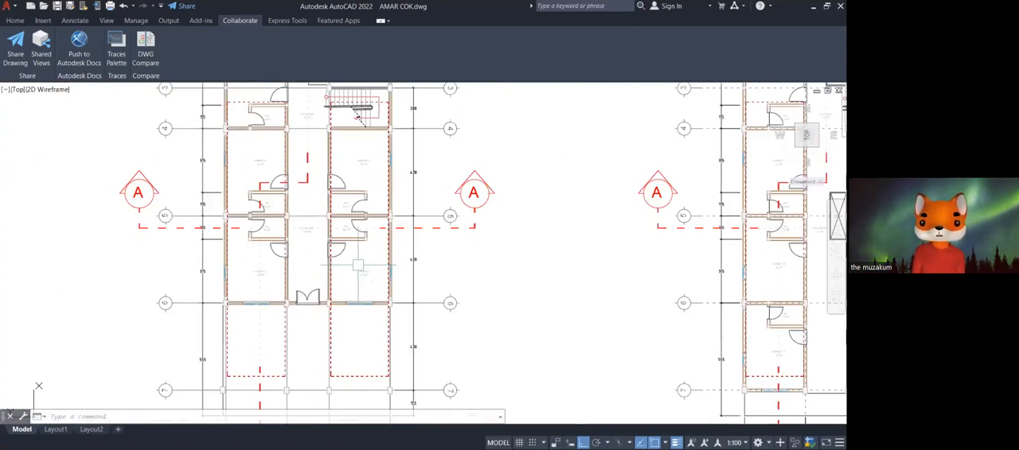
{"action": "middle_click_drag", "start_coordinate": [358, 264], "coordinate": [364, 298]}
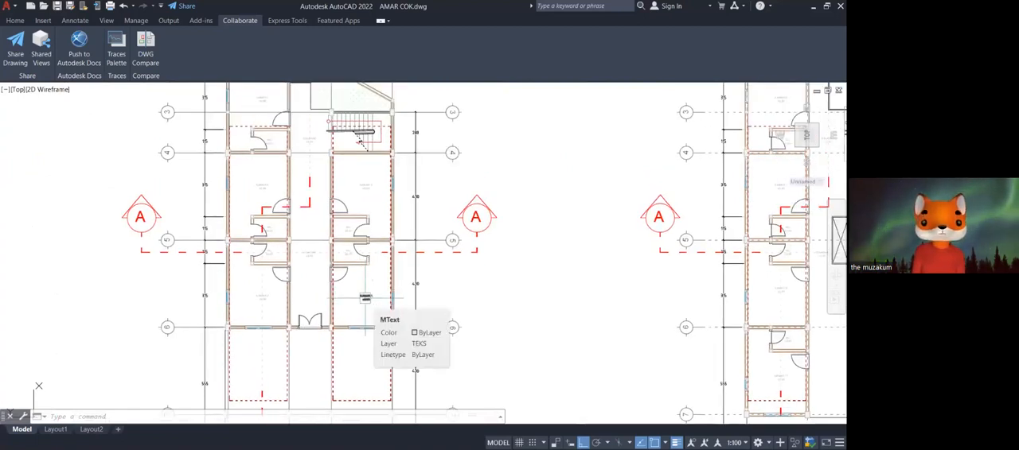
{"action": "scroll", "coordinate": [365, 298], "scroll_direction": "up", "scroll_amount": 10}
{"action": "scroll", "coordinate": [402, 270], "scroll_direction": "down", "scroll_amount": 8}
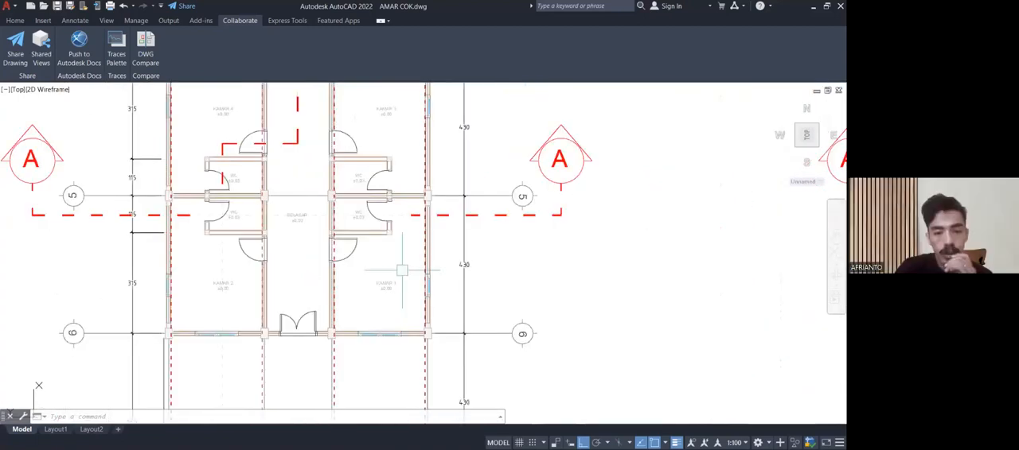
{"action": "middle_click_drag", "start_coordinate": [402, 270], "coordinate": [355, 271]}
{"action": "middle_click_drag", "start_coordinate": [348, 312], "coordinate": [368, 287]}
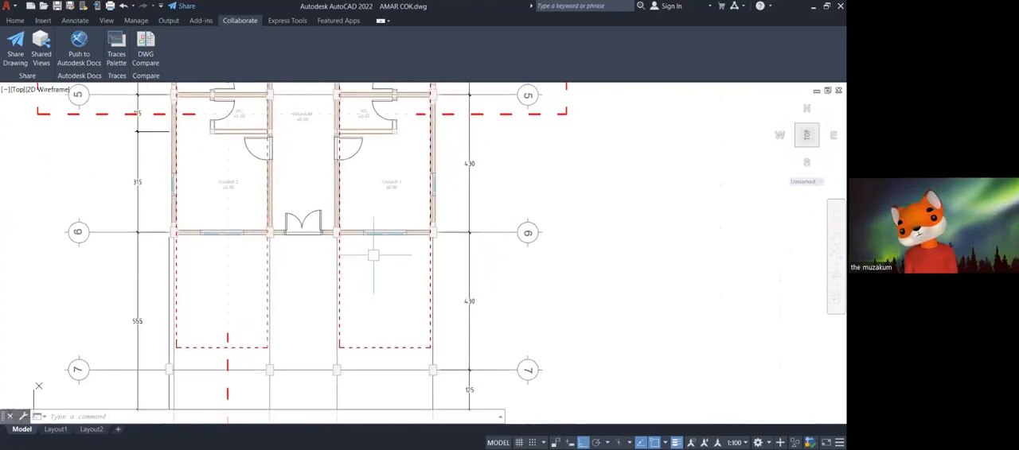
{"action": "middle_click_drag", "start_coordinate": [370, 210], "coordinate": [350, 287]}
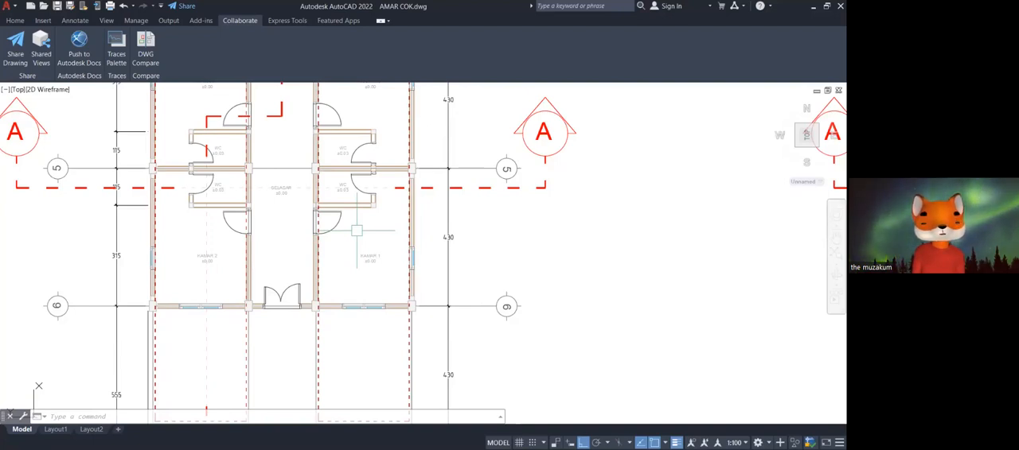
{"action": "scroll", "coordinate": [360, 177], "scroll_direction": "up", "scroll_amount": 8}
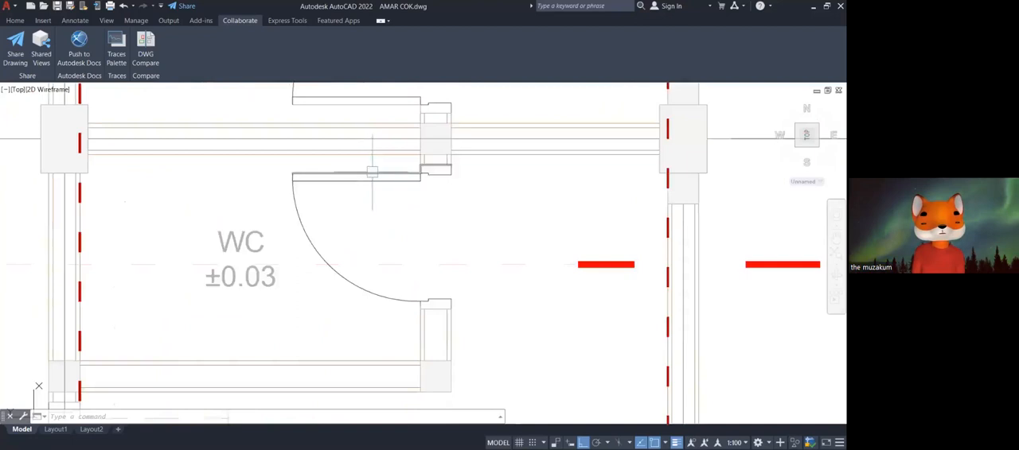
Examine the WCs beside axis 5, the stairs and both floor plans, ending with the overall sheet layout.
{"action": "scroll", "coordinate": [372, 172], "scroll_direction": "down", "scroll_amount": 5}
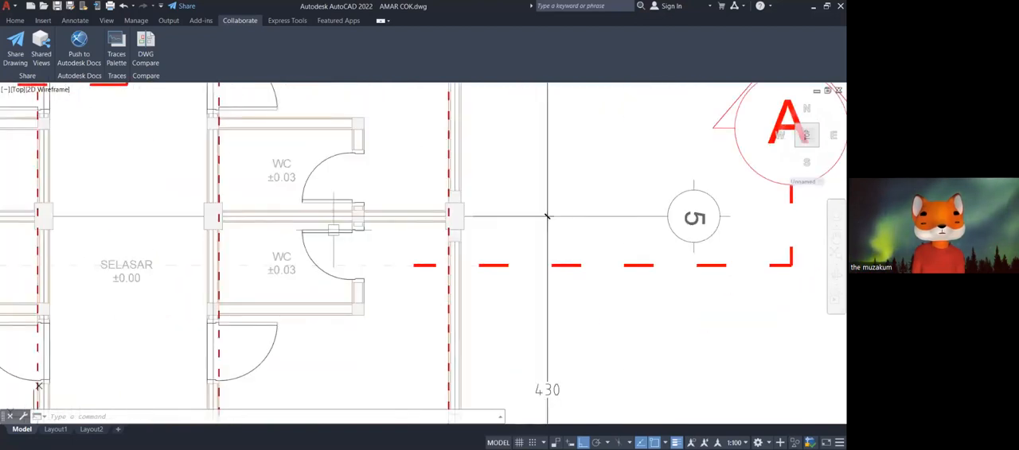
{"action": "scroll", "coordinate": [547, 216], "scroll_direction": "down", "scroll_amount": 6}
{"action": "middle_click_drag", "start_coordinate": [359, 234], "coordinate": [378, 411]}
{"action": "scroll", "coordinate": [359, 306], "scroll_direction": "up", "scroll_amount": 2}
{"action": "scroll", "coordinate": [360, 304], "scroll_direction": "down", "scroll_amount": 2}
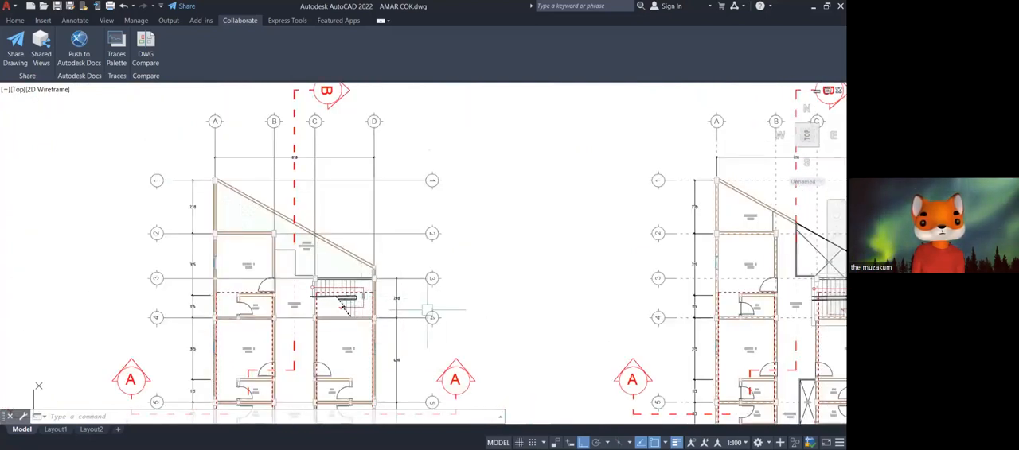
{"action": "middle_click_drag", "start_coordinate": [453, 299], "coordinate": [441, 281]}
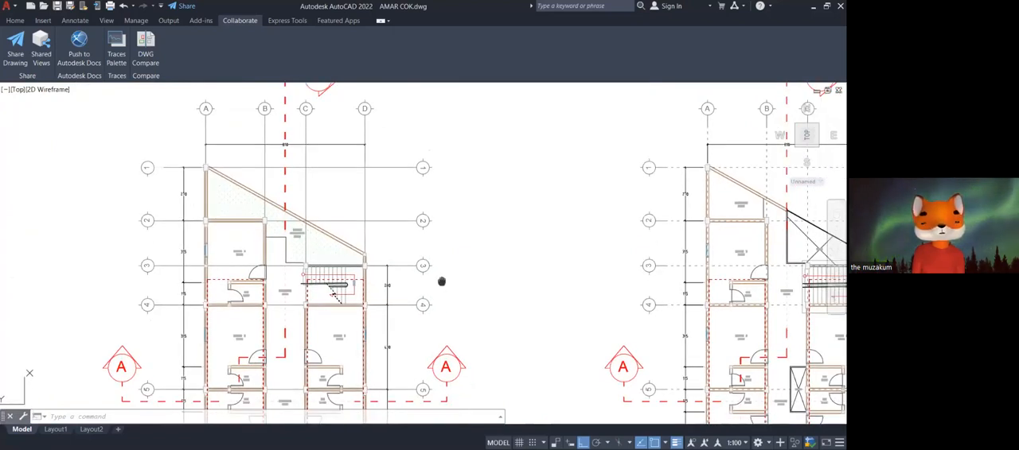
{"action": "scroll", "coordinate": [442, 281], "scroll_direction": "down", "scroll_amount": 4}
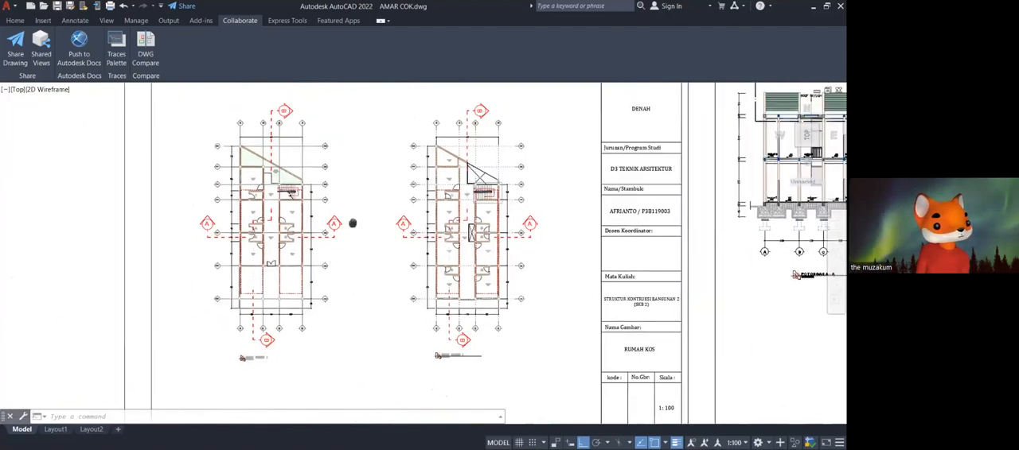
{"action": "scroll", "coordinate": [303, 224], "scroll_direction": "down", "scroll_amount": 3}
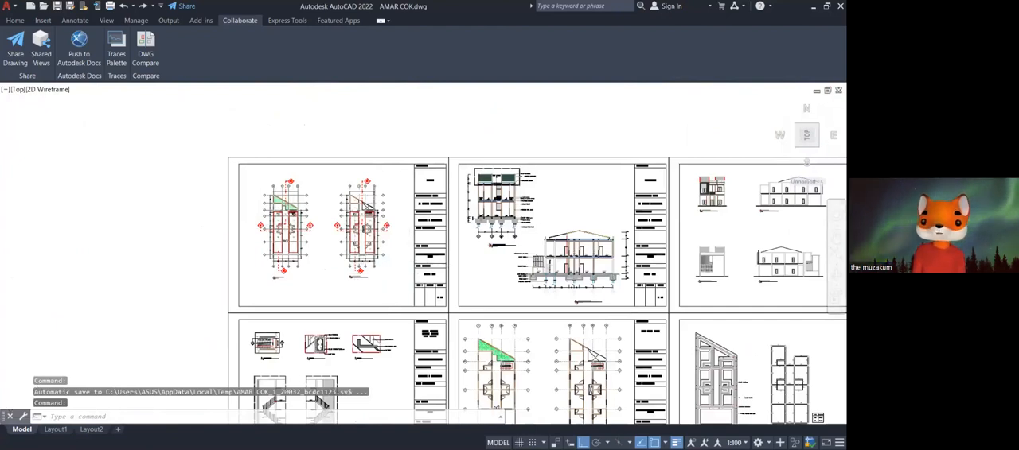
Measure the depth of the column at grid D and axis 7 in the right floor plan with a linear dimension.
{"action": "scroll", "coordinate": [388, 276], "scroll_direction": "up", "scroll_amount": 8}
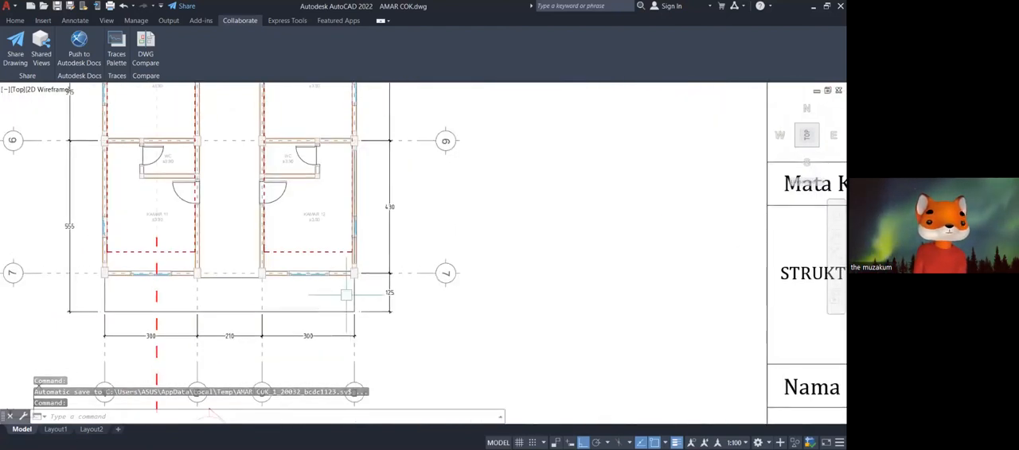
{"action": "scroll", "coordinate": [342, 266], "scroll_direction": "up", "scroll_amount": 6}
{"action": "type", "text": "dli"}
{"action": "key", "text": "Return"}
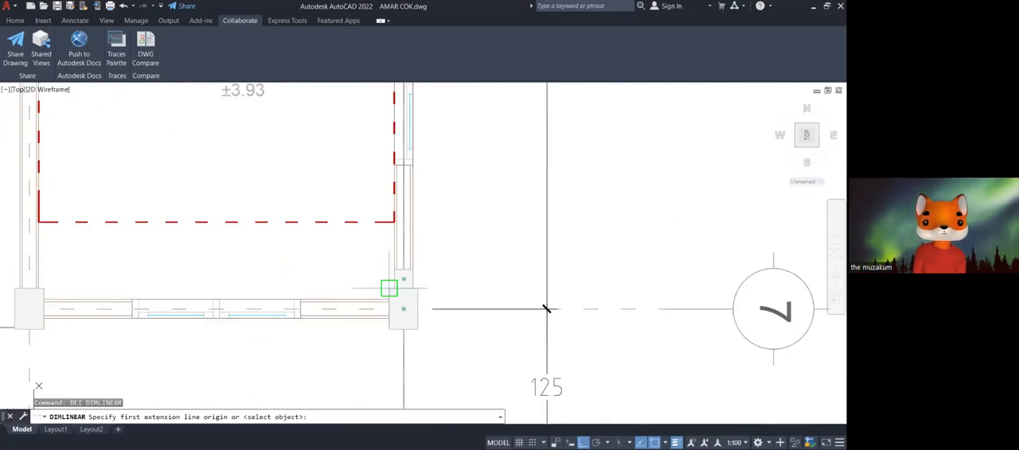
{"action": "left_click", "coordinate": [388, 288]}
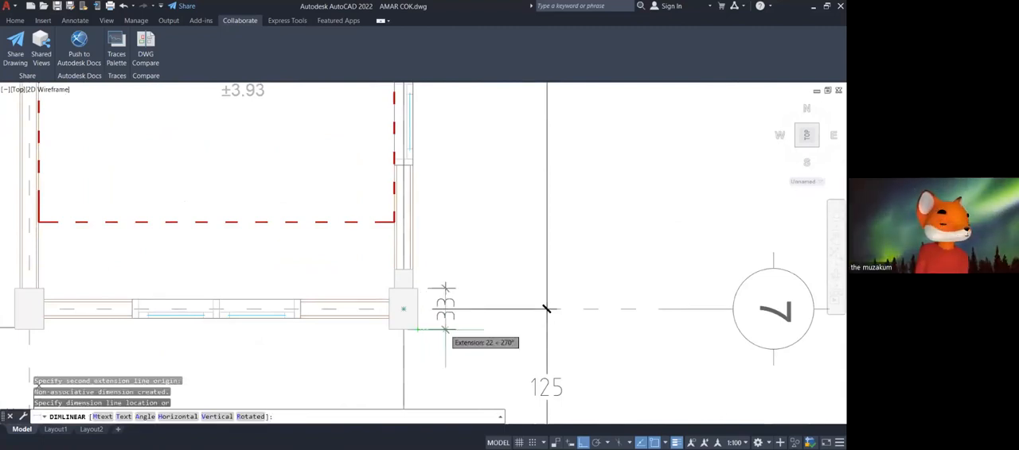
{"action": "key", "text": "Escape"}
Examine the KAMAR 12 corner column and the dimensions at axis 7, then return to the overview of all sheets.
{"action": "scroll", "coordinate": [504, 309], "scroll_direction": "down", "scroll_amount": 2}
{"action": "middle_click_drag", "start_coordinate": [504, 310], "coordinate": [525, 326]}
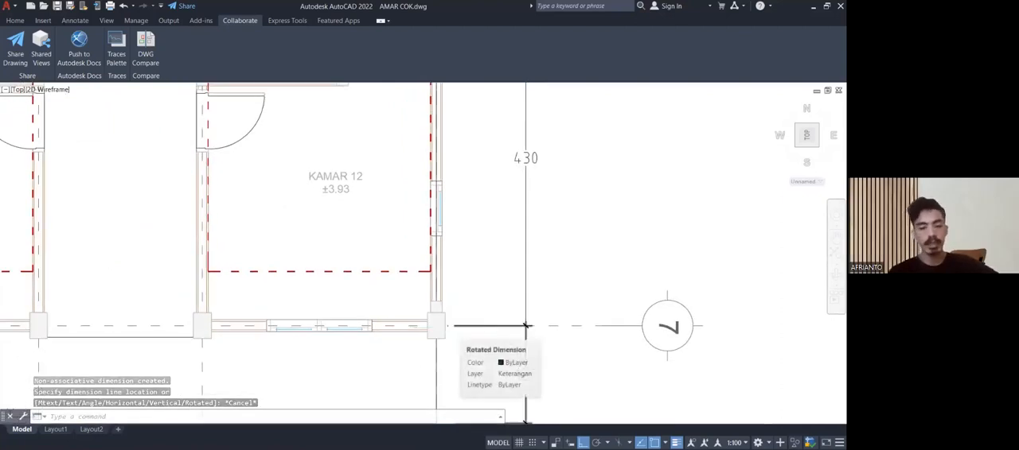
{"action": "scroll", "coordinate": [470, 325], "scroll_direction": "down", "scroll_amount": 5}
{"action": "scroll", "coordinate": [469, 325], "scroll_direction": "up", "scroll_amount": 3}
{"action": "scroll", "coordinate": [446, 327], "scroll_direction": "up", "scroll_amount": 6}
{"action": "scroll", "coordinate": [491, 320], "scroll_direction": "down", "scroll_amount": 3}
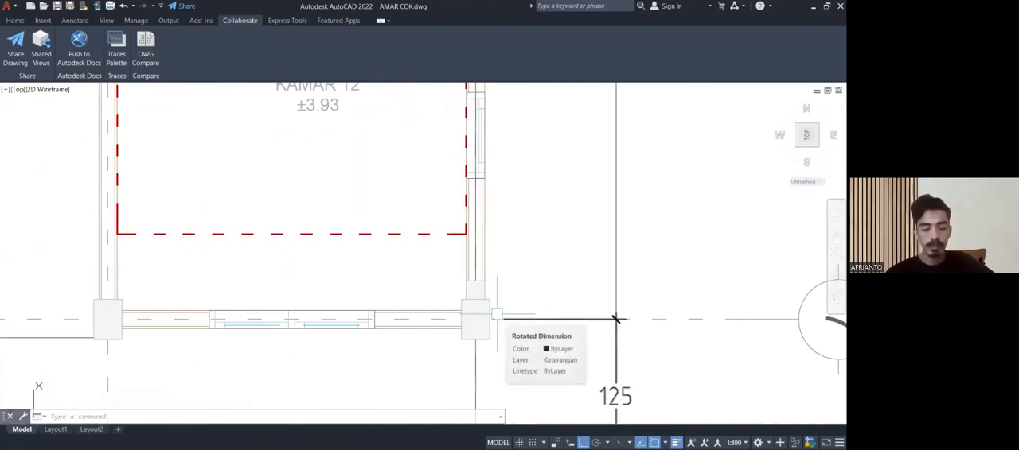
{"action": "middle_click_drag", "start_coordinate": [615, 319], "coordinate": [618, 392]}
{"action": "scroll", "coordinate": [443, 284], "scroll_direction": "down", "scroll_amount": 4}
{"action": "mouse_move", "coordinate": [436, 273]}
{"action": "middle_mouse_down"}
{"action": "mouse_move", "coordinate": [425, 262]}
{"action": "mouse_move", "coordinate": [442, 248]}
{"action": "mouse_move", "coordinate": [453, 264]}
{"action": "mouse_move", "coordinate": [450, 207]}
{"action": "mouse_move", "coordinate": [257, 204]}
{"action": "middle_mouse_up"}
{"action": "scroll", "coordinate": [494, 201], "scroll_direction": "down", "scroll_amount": 6}
{"action": "mouse_move", "coordinate": [549, 204]}
{"action": "middle_mouse_down"}
{"action": "mouse_move", "coordinate": [265, 203]}
{"action": "mouse_move", "coordinate": [271, 269]}
{"action": "middle_mouse_up"}
{"action": "scroll", "coordinate": [265, 215], "scroll_direction": "down", "scroll_amount": 8}
{"action": "scroll", "coordinate": [311, 182], "scroll_direction": "up", "scroll_amount": 7}
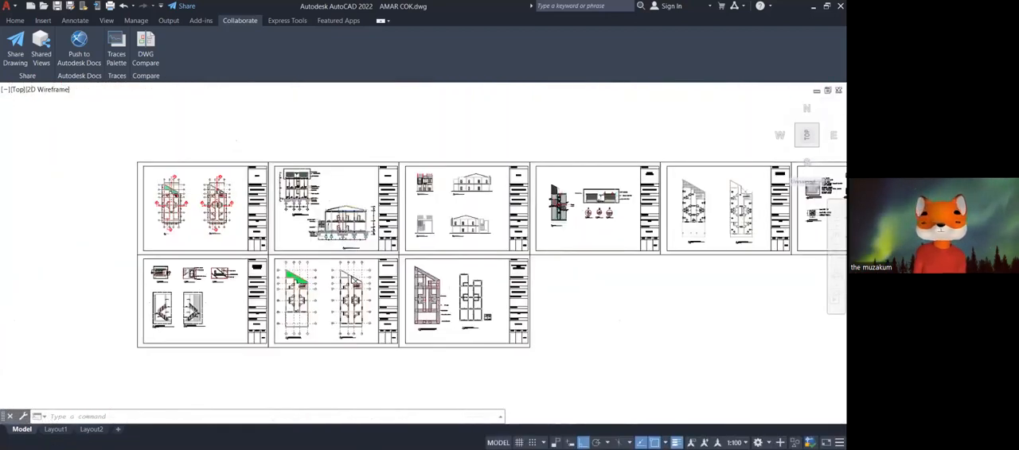
Examine the sloof beneath kamar 1 in section A-A, with its foundation layers and material labels.
{"action": "scroll", "coordinate": [409, 249], "scroll_direction": "up", "scroll_amount": 6}
{"action": "scroll", "coordinate": [409, 249], "scroll_direction": "up", "scroll_amount": 2}
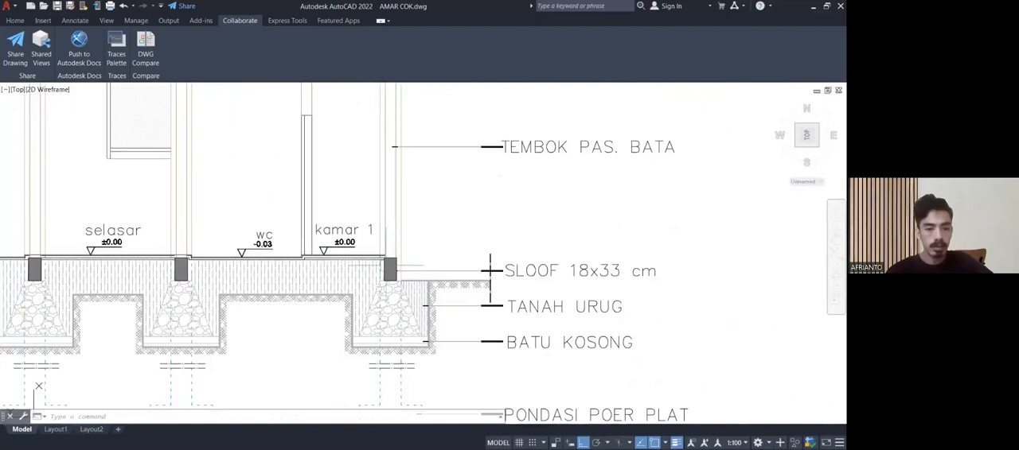
{"action": "mouse_move", "coordinate": [449, 244]}
{"action": "middle_mouse_down"}
{"action": "mouse_move", "coordinate": [341, 223]}
{"action": "mouse_move", "coordinate": [316, 232]}
{"action": "mouse_move", "coordinate": [295, 270]}
{"action": "middle_mouse_up"}
{"action": "scroll", "coordinate": [302, 228], "scroll_direction": "up", "scroll_amount": 3}
{"action": "scroll", "coordinate": [334, 221], "scroll_direction": "down", "scroll_amount": 2}
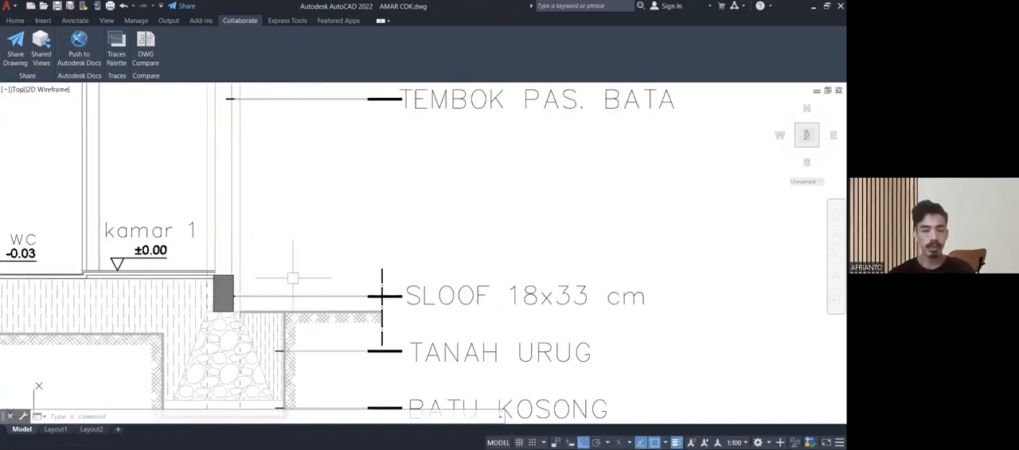
{"action": "scroll", "coordinate": [223, 278], "scroll_direction": "up", "scroll_amount": 4}
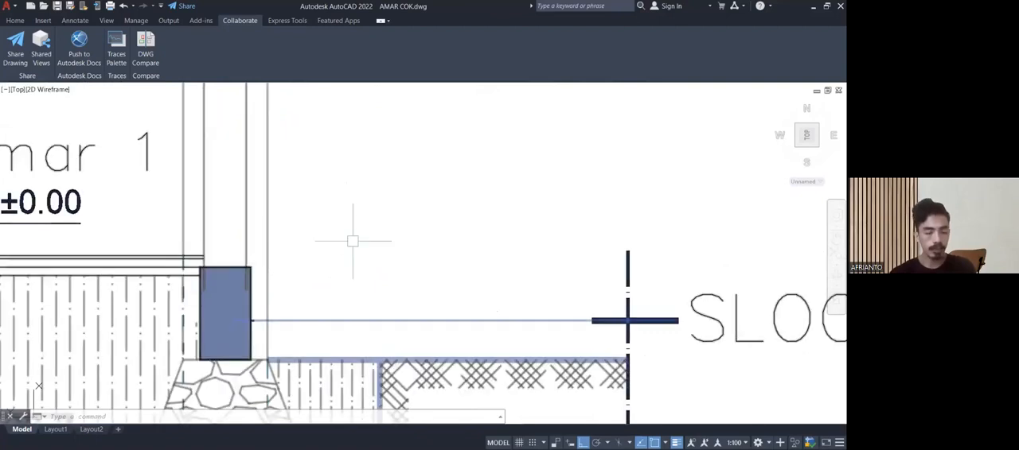
{"action": "scroll", "coordinate": [356, 239], "scroll_direction": "down", "scroll_amount": 4}
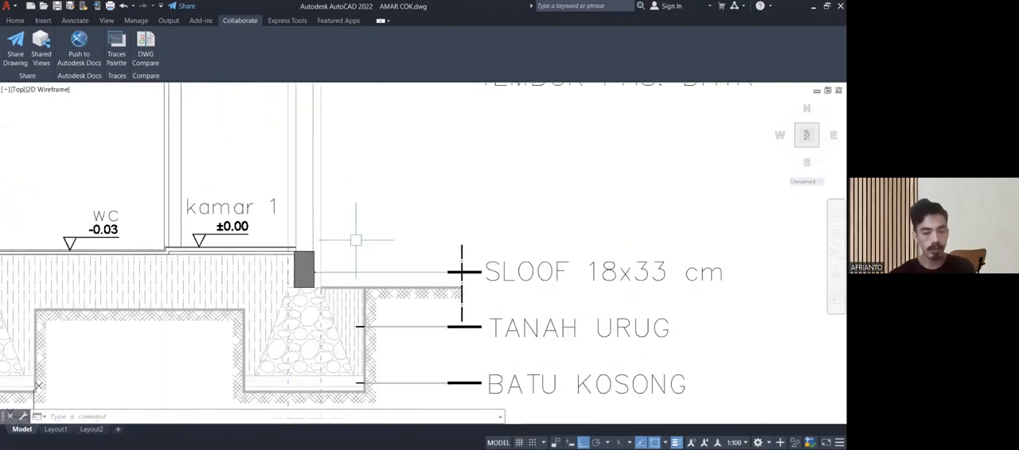
{"action": "mouse_move", "coordinate": [358, 236]}
{"action": "middle_mouse_down"}
{"action": "mouse_move", "coordinate": [367, 305]}
{"action": "mouse_move", "coordinate": [366, 277]}
{"action": "mouse_move", "coordinate": [390, 256]}
{"action": "mouse_move", "coordinate": [405, 257]}
{"action": "middle_mouse_up"}
{"action": "scroll", "coordinate": [360, 287], "scroll_direction": "down", "scroll_amount": 2}
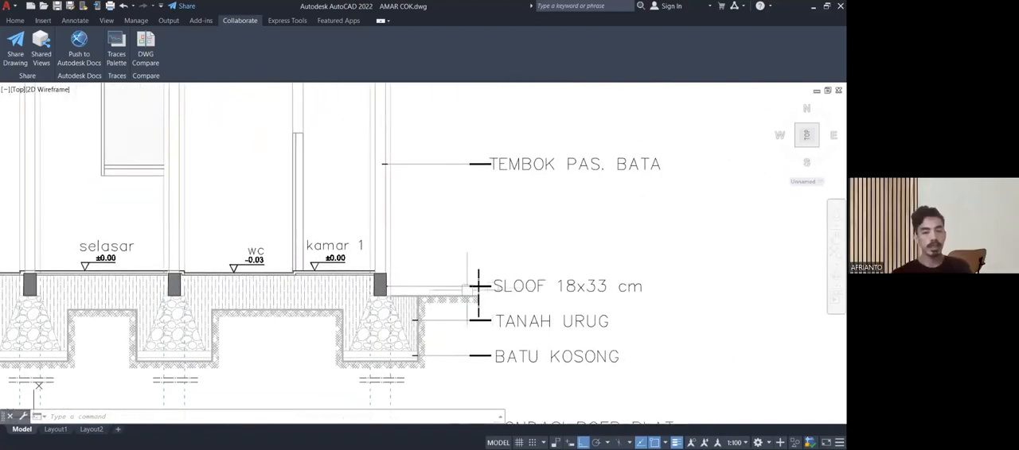
Compare the SLOOF 18x33 cm label with the sloof drawn beside kamar 1 and with the rest of section A-A.
{"action": "scroll", "coordinate": [543, 286], "scroll_direction": "up", "scroll_amount": 3}
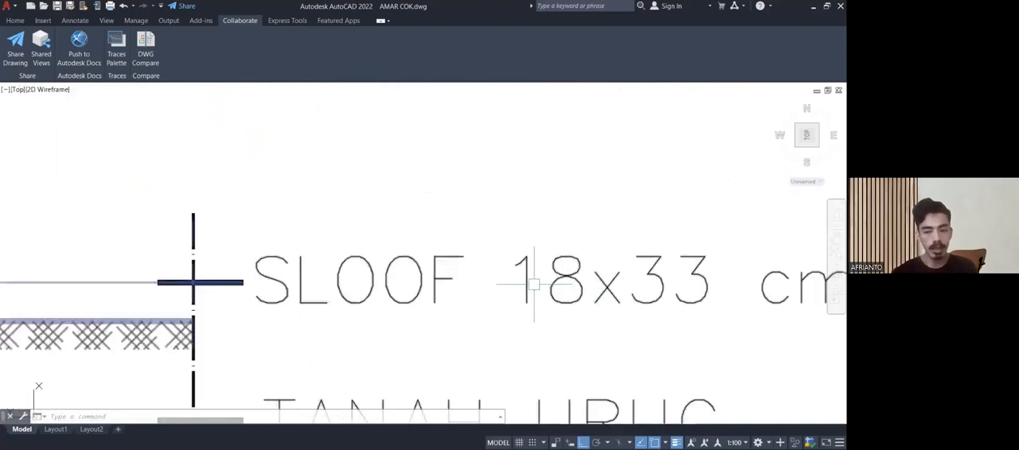
{"action": "scroll", "coordinate": [527, 280], "scroll_direction": "down", "scroll_amount": 5}
{"action": "middle_click_drag", "start_coordinate": [527, 279], "coordinate": [525, 277]}
{"action": "scroll", "coordinate": [415, 280], "scroll_direction": "up", "scroll_amount": 5}
{"action": "scroll", "coordinate": [417, 280], "scroll_direction": "down", "scroll_amount": 6}
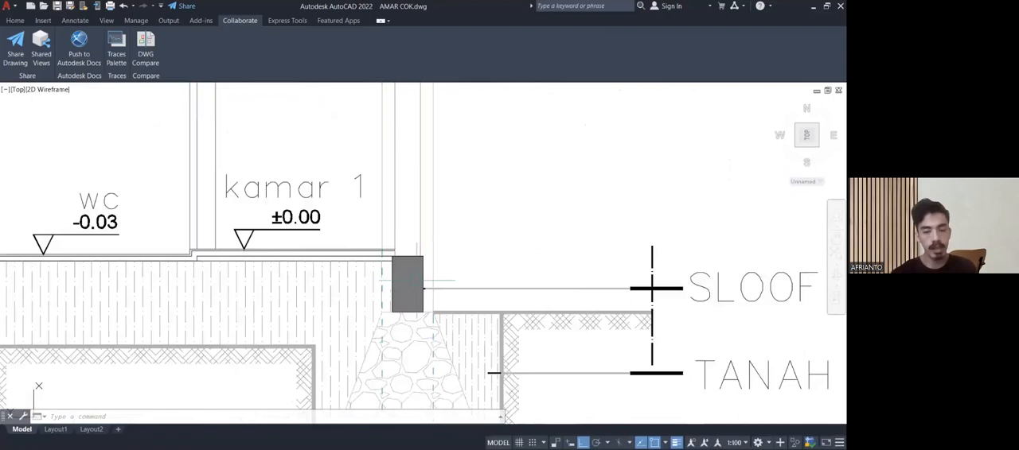
{"action": "middle_click_drag", "start_coordinate": [447, 267], "coordinate": [410, 306]}
{"action": "scroll", "coordinate": [410, 306], "scroll_direction": "down", "scroll_amount": 3}
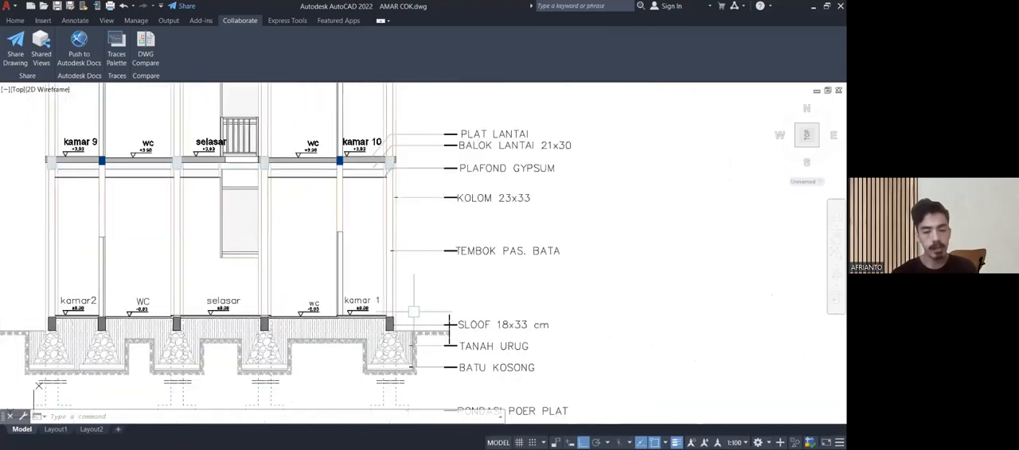
{"action": "scroll", "coordinate": [413, 322], "scroll_direction": "up", "scroll_amount": 2}
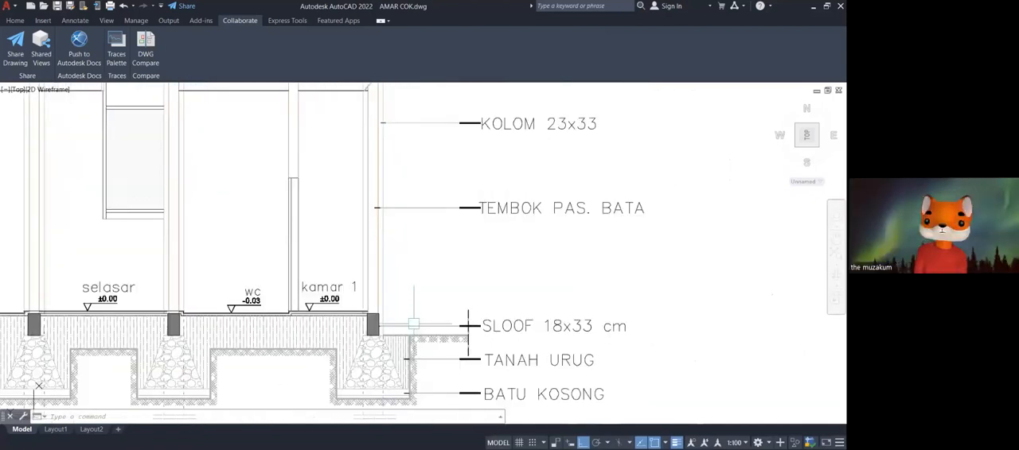
{"action": "scroll", "coordinate": [413, 268], "scroll_direction": "down", "scroll_amount": 2}
{"action": "middle_click_drag", "start_coordinate": [413, 268], "coordinate": [423, 277]}
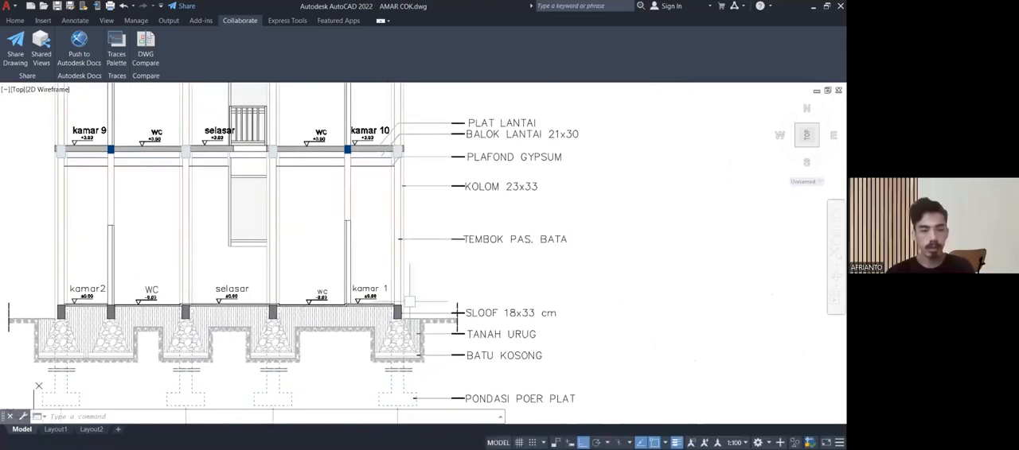
{"action": "scroll", "coordinate": [398, 318], "scroll_direction": "up", "scroll_amount": 5}
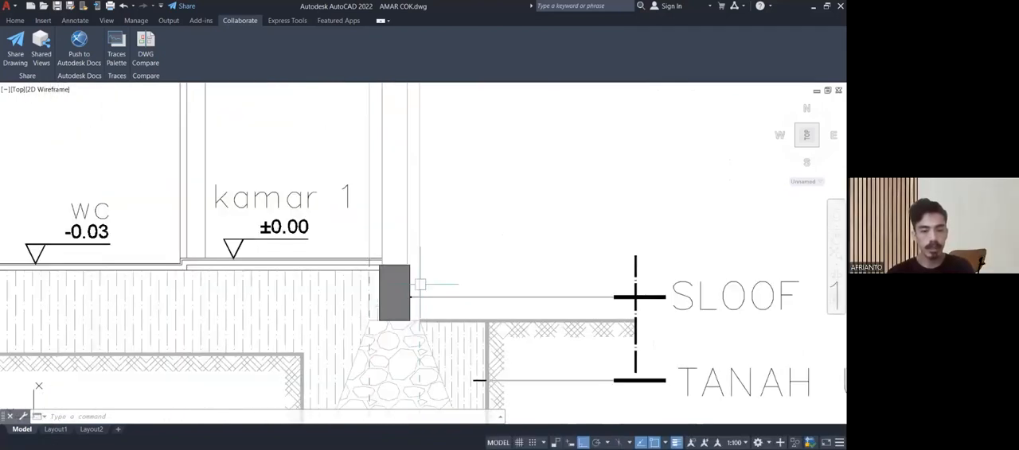
{"action": "scroll", "coordinate": [480, 380], "scroll_direction": "down", "scroll_amount": 6}
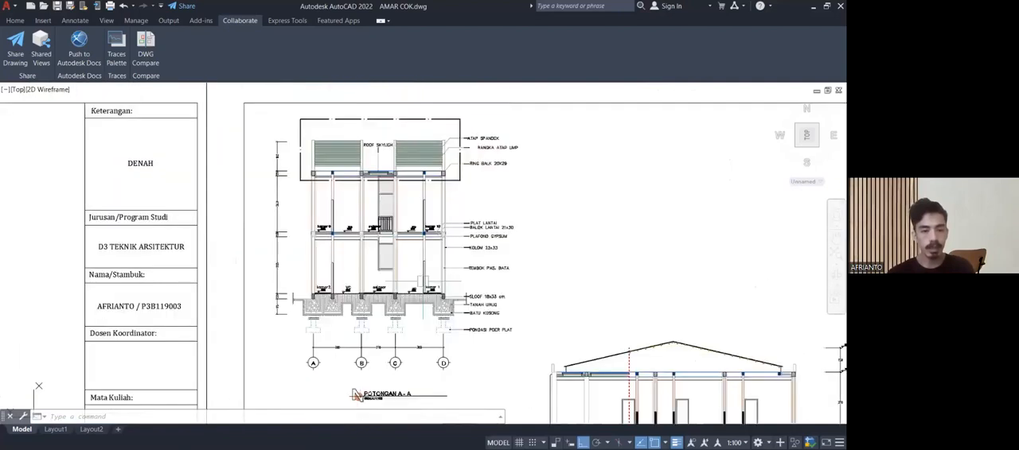
Examine how the outer brick wall and column lines meet the sloof beside kamar 1 in section A-A.
{"action": "scroll", "coordinate": [449, 243], "scroll_direction": "up", "scroll_amount": 5}
{"action": "middle_click_drag", "start_coordinate": [434, 284], "coordinate": [402, 144]}
{"action": "scroll", "coordinate": [450, 324], "scroll_direction": "up", "scroll_amount": 2}
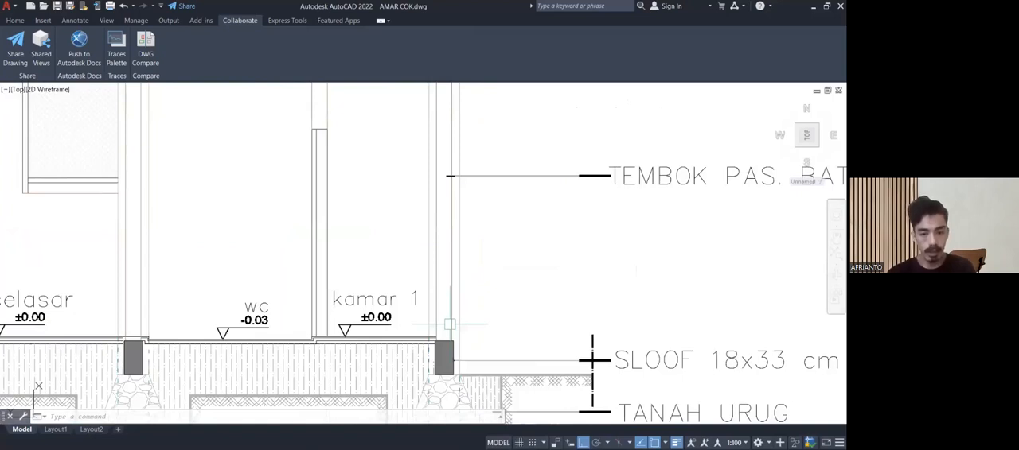
{"action": "scroll", "coordinate": [449, 324], "scroll_direction": "up", "scroll_amount": 4}
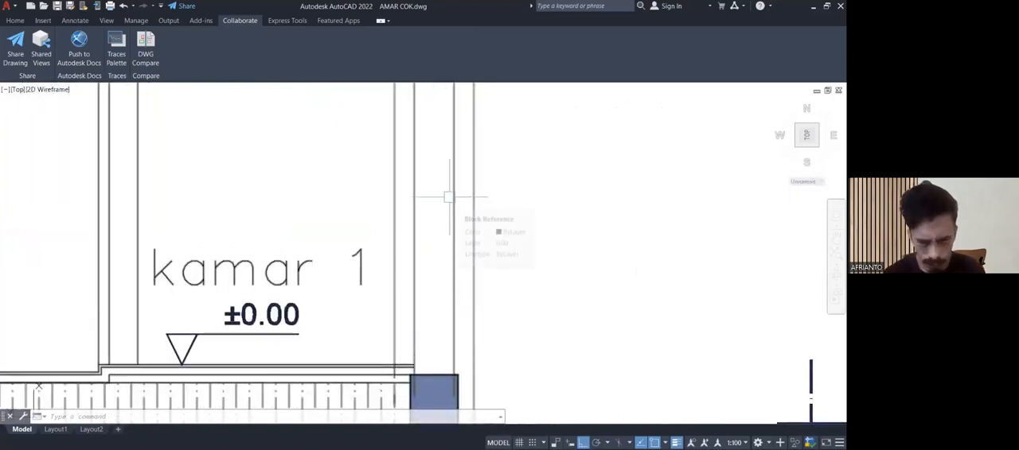
{"action": "scroll", "coordinate": [448, 196], "scroll_direction": "down", "scroll_amount": 2}
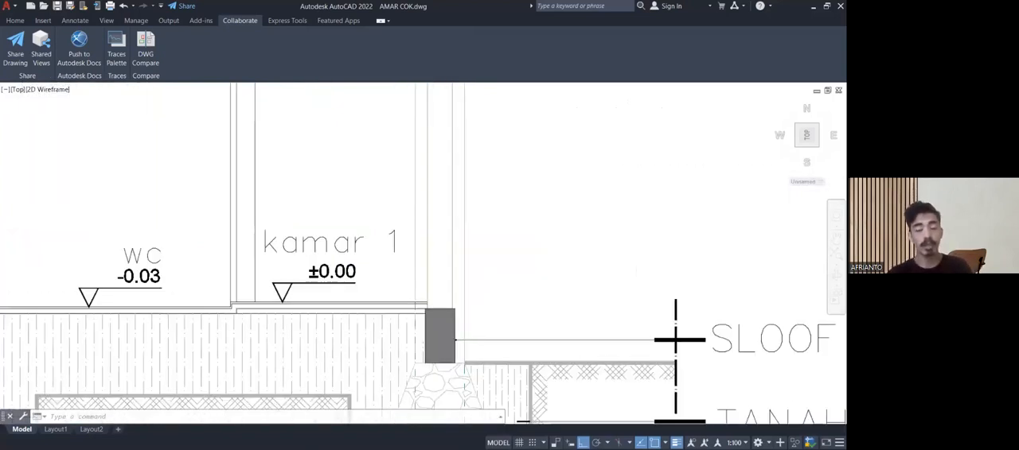
{"action": "scroll", "coordinate": [449, 198], "scroll_direction": "down", "scroll_amount": 2}
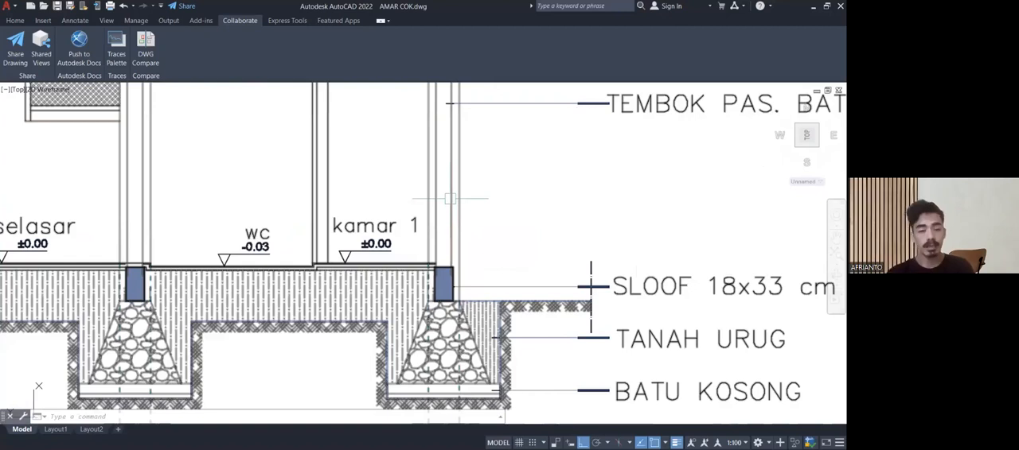
{"action": "middle_click_drag", "start_coordinate": [483, 276], "coordinate": [472, 295]}
{"action": "scroll", "coordinate": [643, 282], "scroll_direction": "up", "scroll_amount": 4}
{"action": "middle_click_drag", "start_coordinate": [121, 292], "coordinate": [149, 294]}
{"action": "scroll", "coordinate": [139, 296], "scroll_direction": "up", "scroll_amount": 2}
{"action": "scroll", "coordinate": [139, 296], "scroll_direction": "down", "scroll_amount": 2}
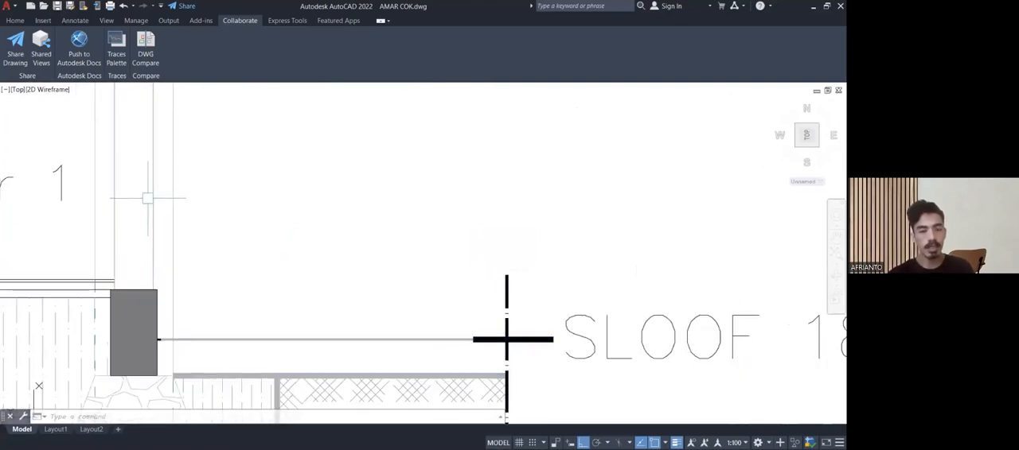
{"action": "scroll", "coordinate": [148, 199], "scroll_direction": "down", "scroll_amount": 4}
Follow section A-A's labels from SLOOF 18x33 cm up past KOLOM 23x33 to BALOK LANTAI 21x30 and PLAT LANTAI.
{"action": "middle_click_drag", "start_coordinate": [166, 208], "coordinate": [186, 262]}
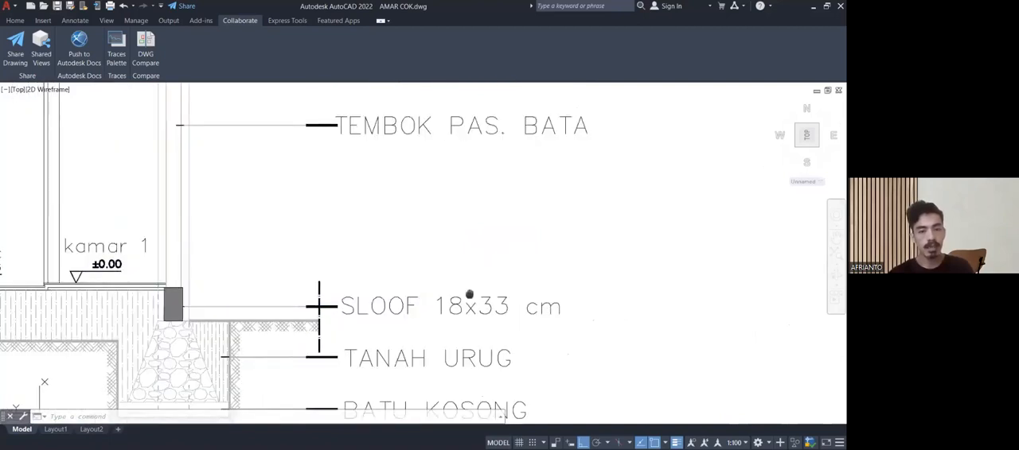
{"action": "middle_click_drag", "start_coordinate": [466, 293], "coordinate": [535, 264]}
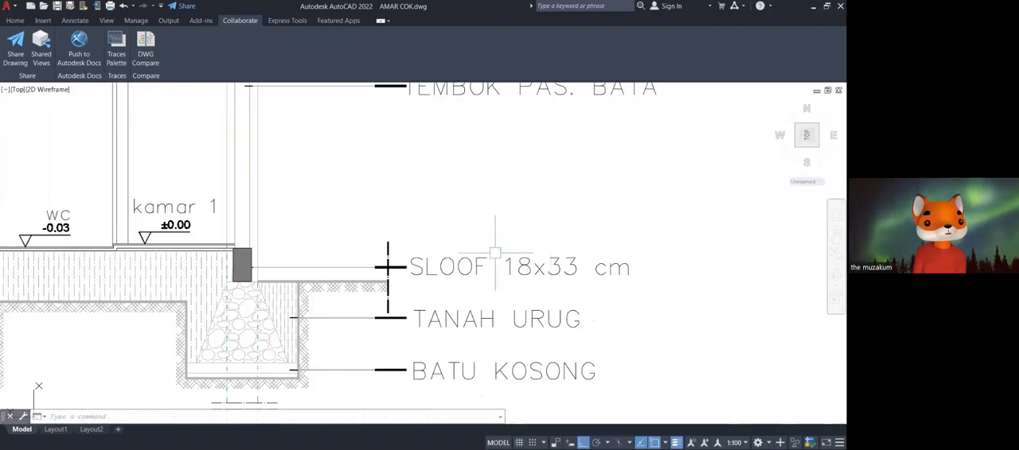
{"action": "scroll", "coordinate": [370, 255], "scroll_direction": "down", "scroll_amount": 4}
{"action": "middle_click_drag", "start_coordinate": [370, 256], "coordinate": [374, 300]}
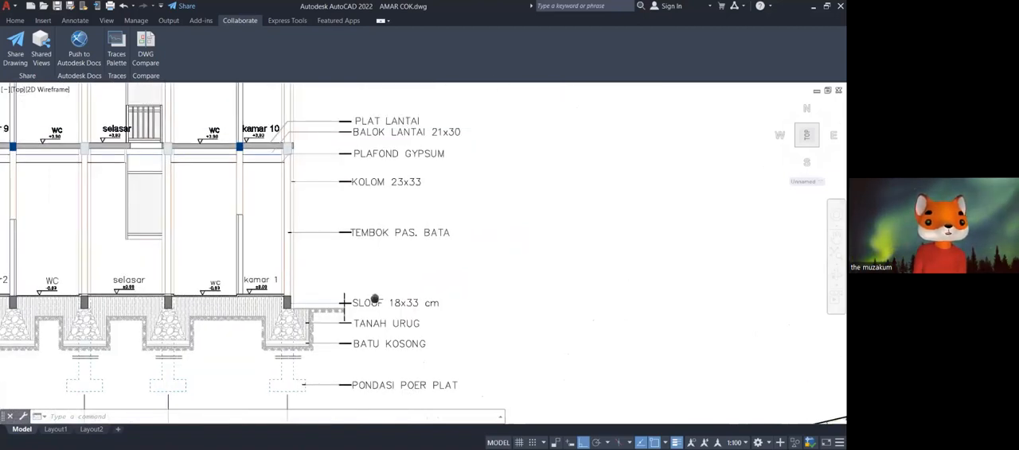
{"action": "middle_click_drag", "start_coordinate": [374, 300], "coordinate": [355, 330]}
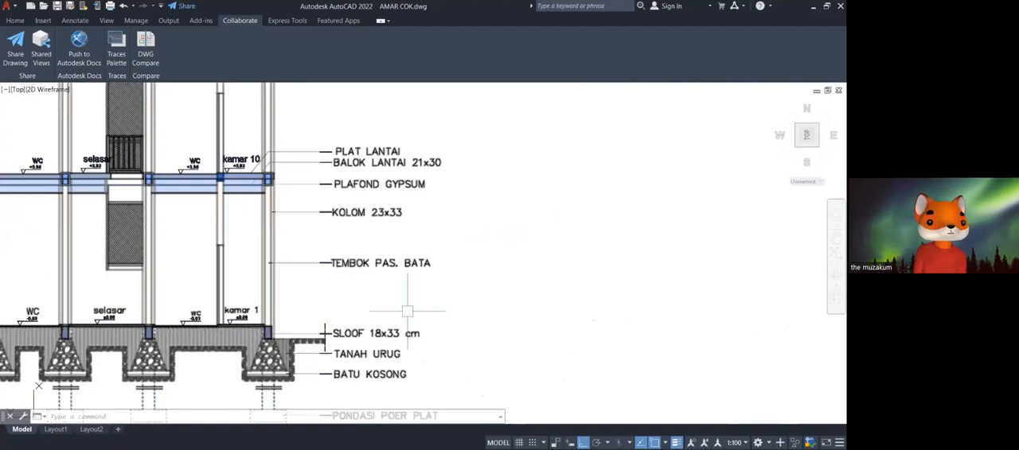
{"action": "key", "text": "Escape"}
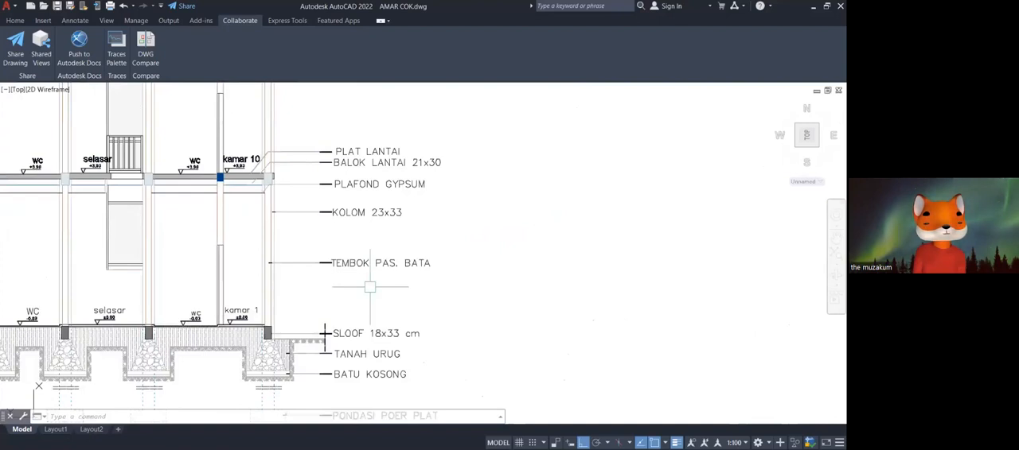
{"action": "middle_click_drag", "start_coordinate": [292, 195], "coordinate": [312, 215]}
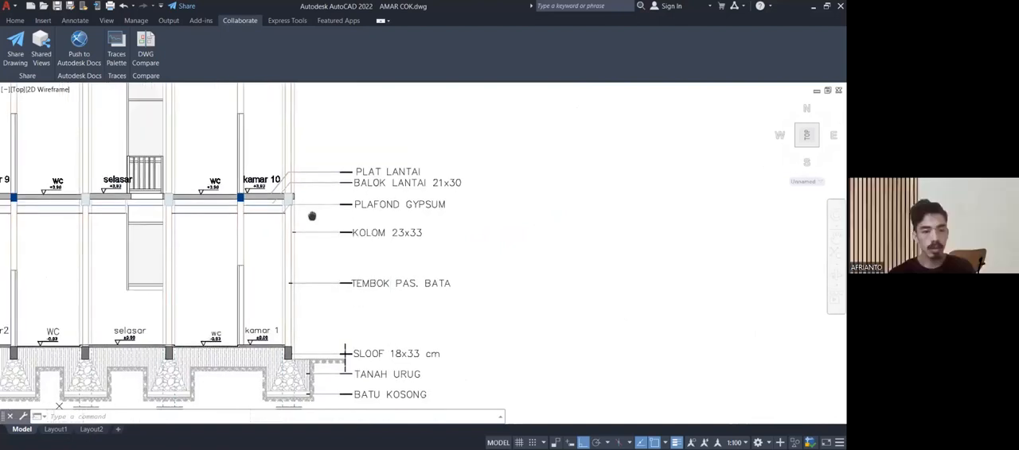
{"action": "middle_click_drag", "start_coordinate": [312, 216], "coordinate": [334, 250]}
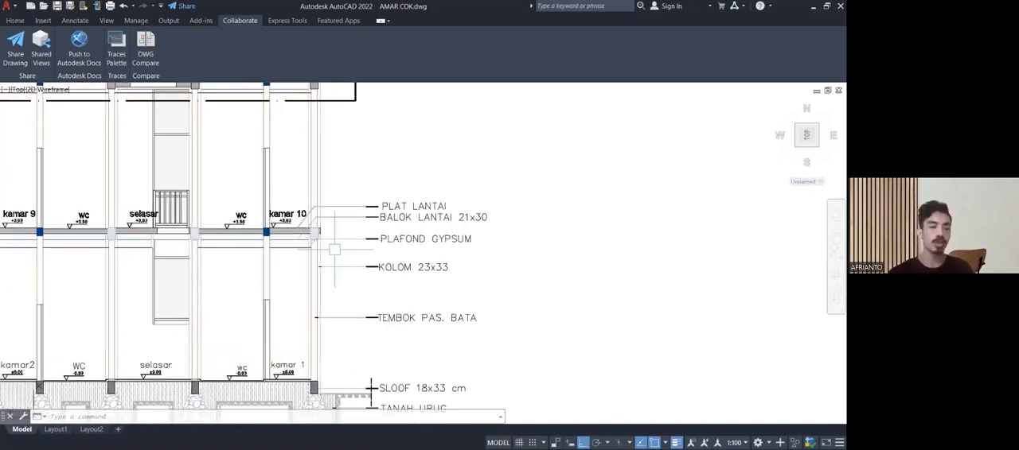
Examine the PLAT LANTAI, BALOK LANTAI 21x30 and PLAFOND GYPSUM labels and the floor structure beside kamar 10 in section A-A.
{"action": "scroll", "coordinate": [334, 250], "scroll_direction": "up", "scroll_amount": 2}
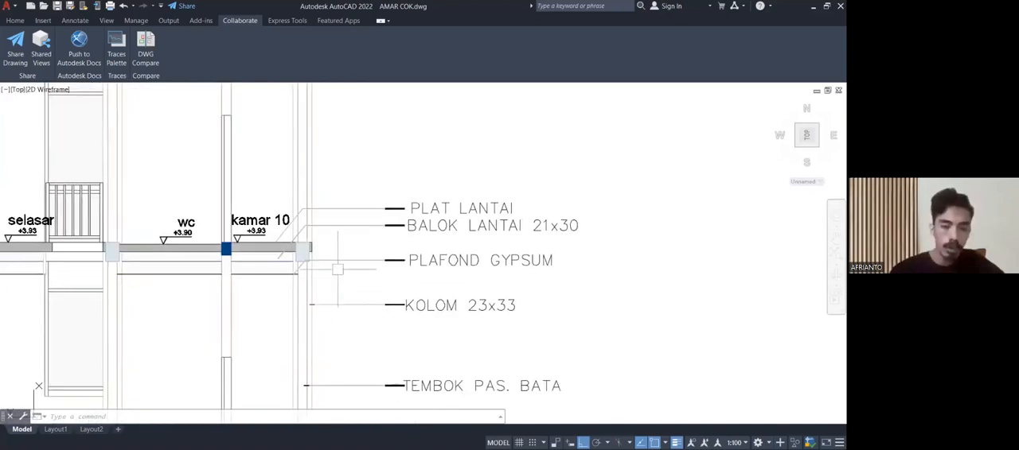
{"action": "scroll", "coordinate": [351, 231], "scroll_direction": "up", "scroll_amount": 4}
{"action": "scroll", "coordinate": [268, 280], "scroll_direction": "down", "scroll_amount": 4}
{"action": "scroll", "coordinate": [268, 280], "scroll_direction": "up", "scroll_amount": 3}
{"action": "middle_click_drag", "start_coordinate": [331, 280], "coordinate": [289, 269]}
{"action": "middle_click_drag", "start_coordinate": [364, 264], "coordinate": [336, 264]}
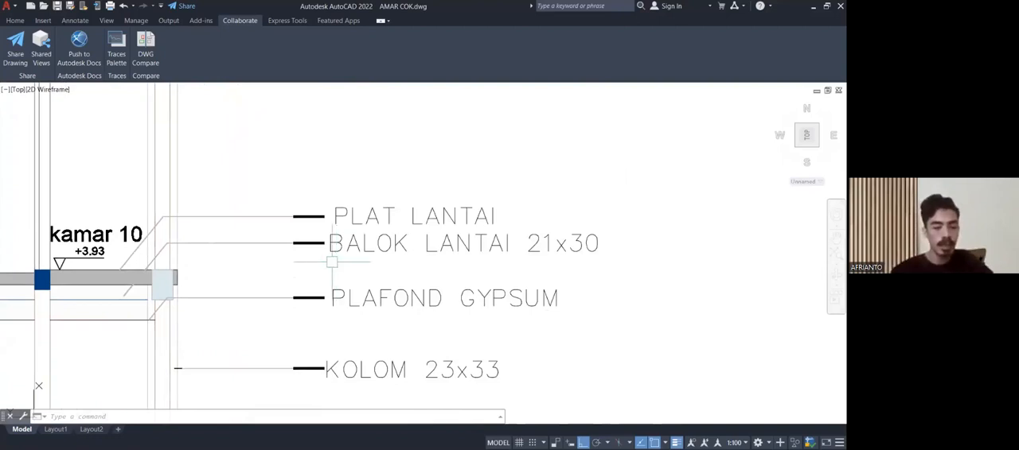
{"action": "scroll", "coordinate": [331, 262], "scroll_direction": "down", "scroll_amount": 4}
{"action": "middle_click_drag", "start_coordinate": [313, 253], "coordinate": [376, 197]}
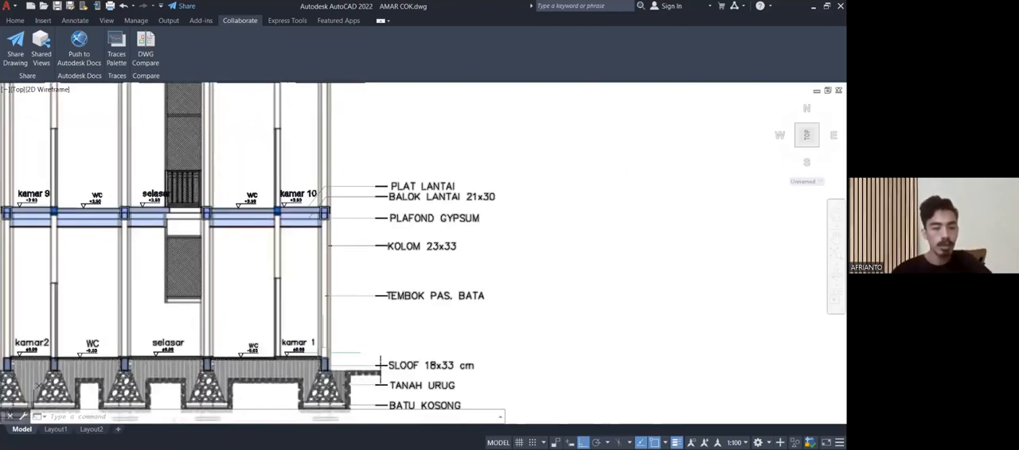
{"action": "scroll", "coordinate": [328, 264], "scroll_direction": "down", "scroll_amount": 2}
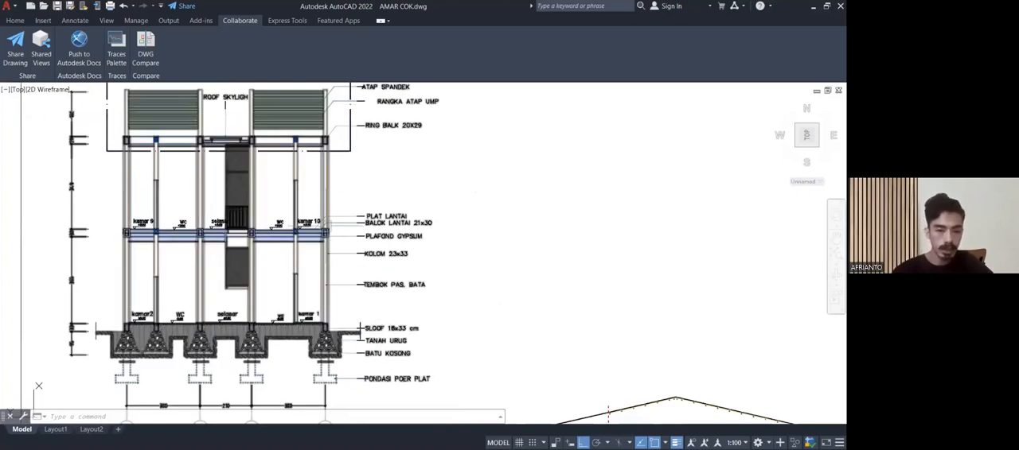
Follow section A-A up to the roof and examine the RING BALK 20X29 label and the beam it points to.
{"action": "scroll", "coordinate": [325, 227], "scroll_direction": "up", "scroll_amount": 4}
{"action": "scroll", "coordinate": [326, 226], "scroll_direction": "up", "scroll_amount": 5}
{"action": "scroll", "coordinate": [323, 223], "scroll_direction": "down", "scroll_amount": 8}
{"action": "middle_click_drag", "start_coordinate": [321, 174], "coordinate": [302, 313]}
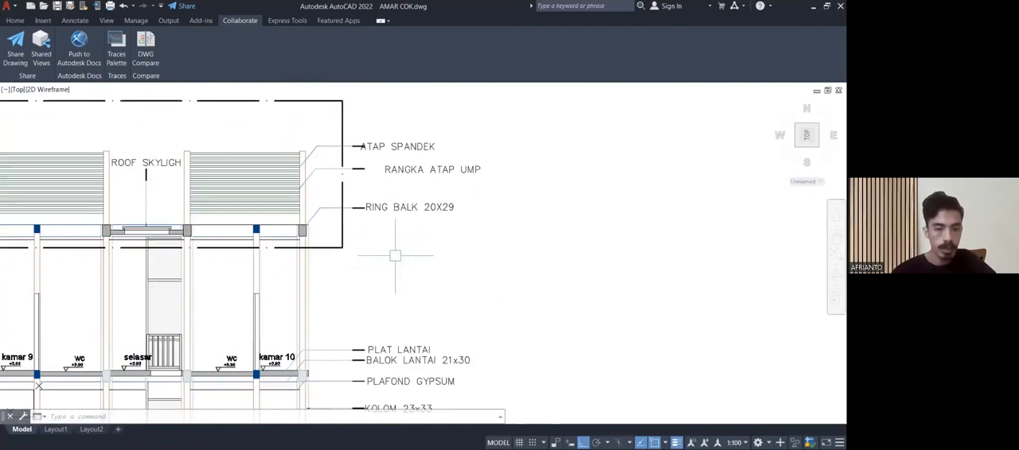
{"action": "scroll", "coordinate": [295, 231], "scroll_direction": "up", "scroll_amount": 2}
{"action": "scroll", "coordinate": [305, 230], "scroll_direction": "up", "scroll_amount": 4}
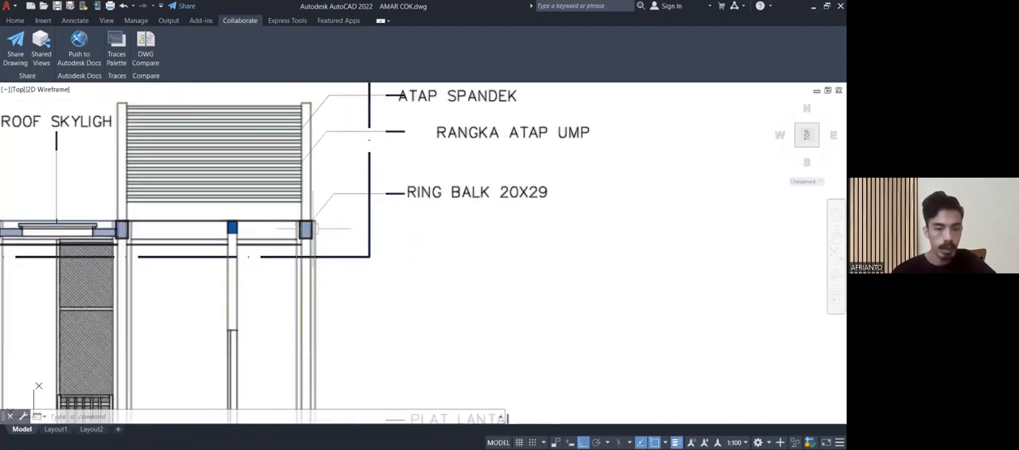
{"action": "scroll", "coordinate": [323, 215], "scroll_direction": "down", "scroll_amount": 7}
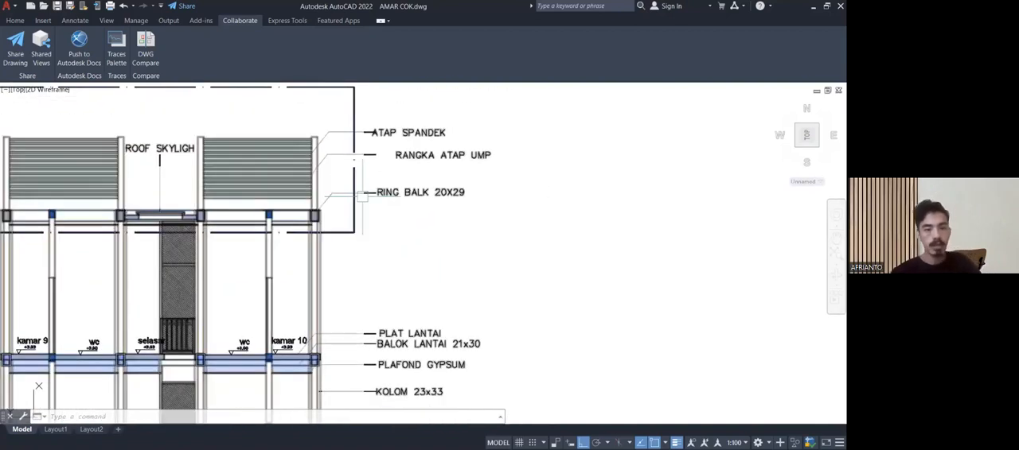
{"action": "mouse_move", "coordinate": [400, 250]}
{"action": "middle_mouse_down"}
{"action": "mouse_move", "coordinate": [448, 191]}
{"action": "mouse_move", "coordinate": [456, 198]}
{"action": "middle_mouse_up"}
{"action": "mouse_move", "coordinate": [409, 232]}
{"action": "middle_mouse_down"}
{"action": "mouse_move", "coordinate": [403, 271]}
{"action": "mouse_move", "coordinate": [397, 254]}
{"action": "middle_mouse_up"}
{"action": "scroll", "coordinate": [397, 253], "scroll_direction": "up", "scroll_amount": 6}
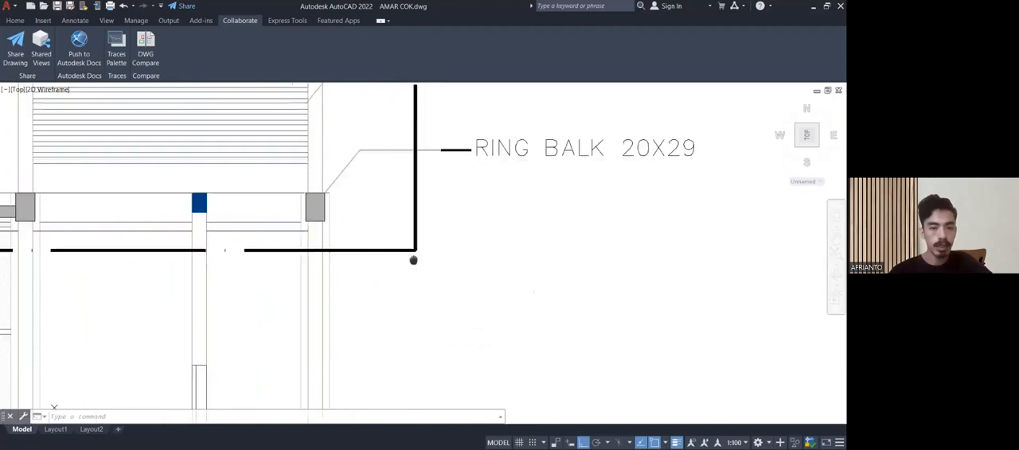
{"action": "scroll", "coordinate": [423, 288], "scroll_direction": "down", "scroll_amount": 7}
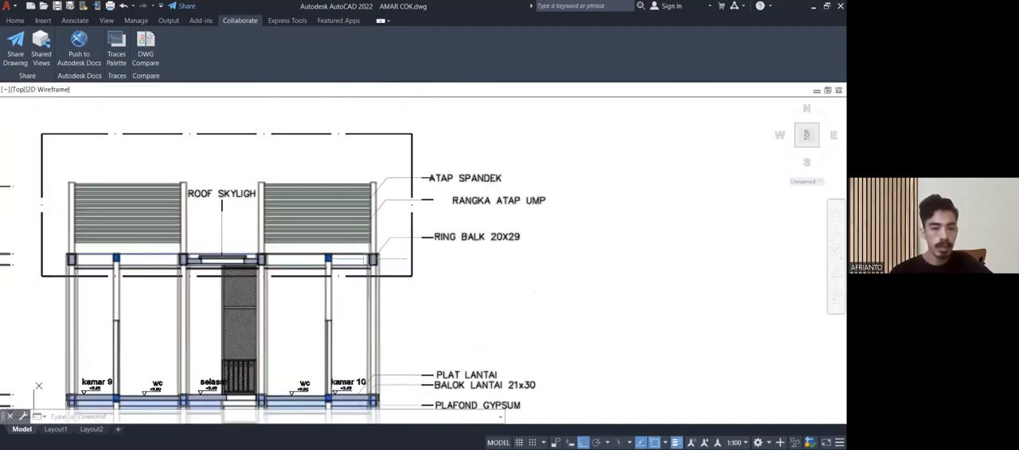
Compare the ATAP SPANDEK, RANGKA ATAP UMP and RING BALK 20X29 labels with the upper part of section A-A.
{"action": "scroll", "coordinate": [389, 261], "scroll_direction": "up", "scroll_amount": 2}
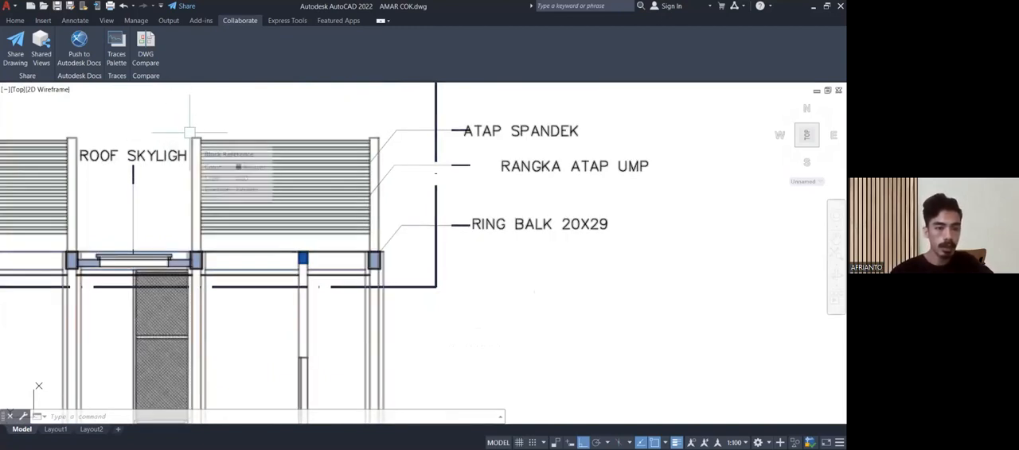
{"action": "scroll", "coordinate": [189, 132], "scroll_direction": "up", "scroll_amount": 2}
{"action": "middle_click_drag", "start_coordinate": [202, 232], "coordinate": [154, 208]}
{"action": "middle_click_drag", "start_coordinate": [411, 298], "coordinate": [271, 277]}
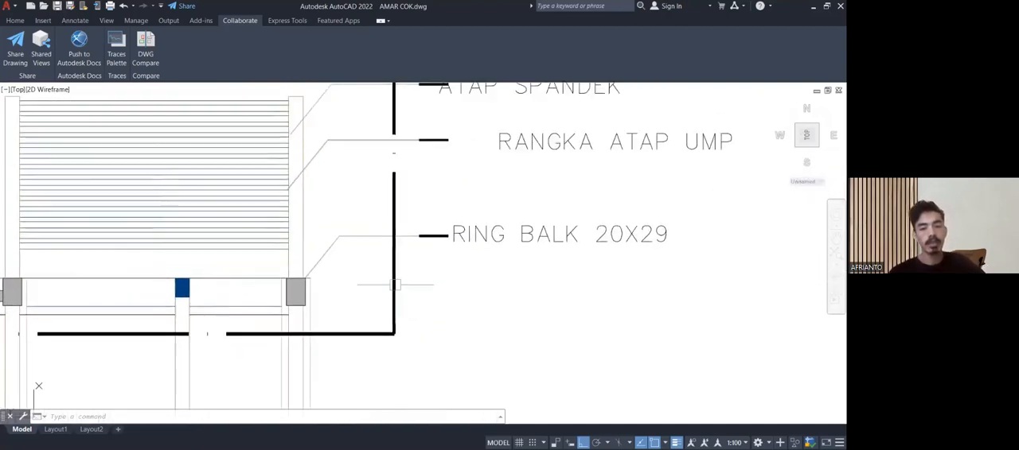
{"action": "middle_click_drag", "start_coordinate": [409, 291], "coordinate": [382, 292]}
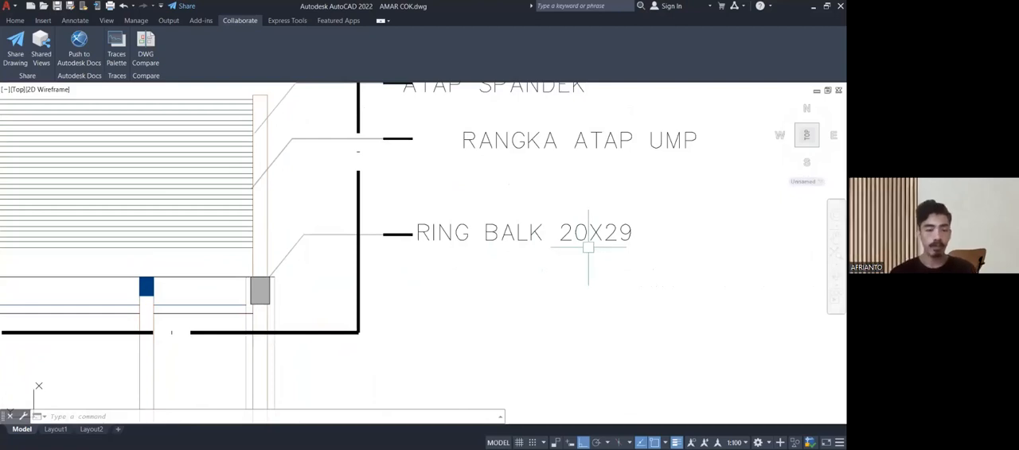
{"action": "scroll", "coordinate": [589, 248], "scroll_direction": "down", "scroll_amount": 3}
{"action": "middle_click_drag", "start_coordinate": [421, 255], "coordinate": [450, 125]}
{"action": "scroll", "coordinate": [452, 158], "scroll_direction": "down", "scroll_amount": 2}
{"action": "middle_click_drag", "start_coordinate": [447, 161], "coordinate": [433, 136]}
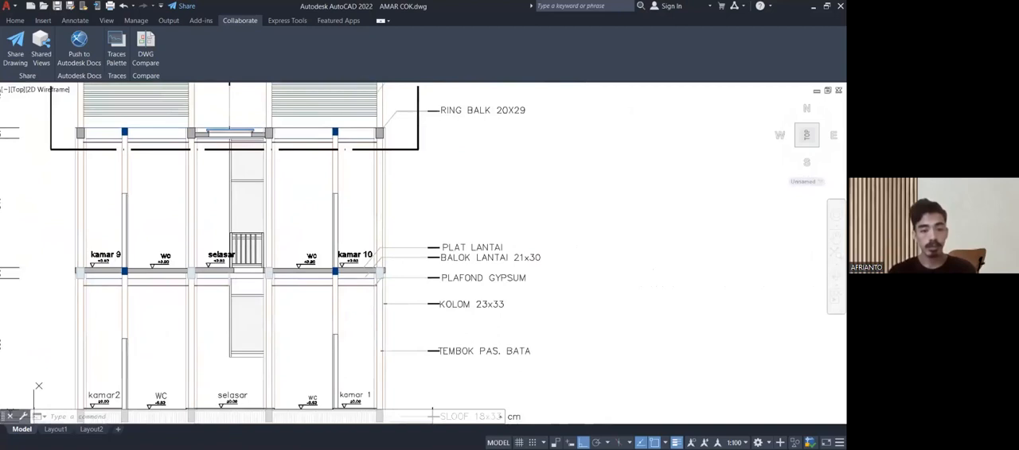
Examine the hatched panels and railing at the upper selasar and the roof skylight detail above them in section A-A.
{"action": "scroll", "coordinate": [450, 182], "scroll_direction": "down", "scroll_amount": 2}
{"action": "middle_click_drag", "start_coordinate": [445, 186], "coordinate": [473, 212]}
{"action": "scroll", "coordinate": [348, 246], "scroll_direction": "up", "scroll_amount": 4}
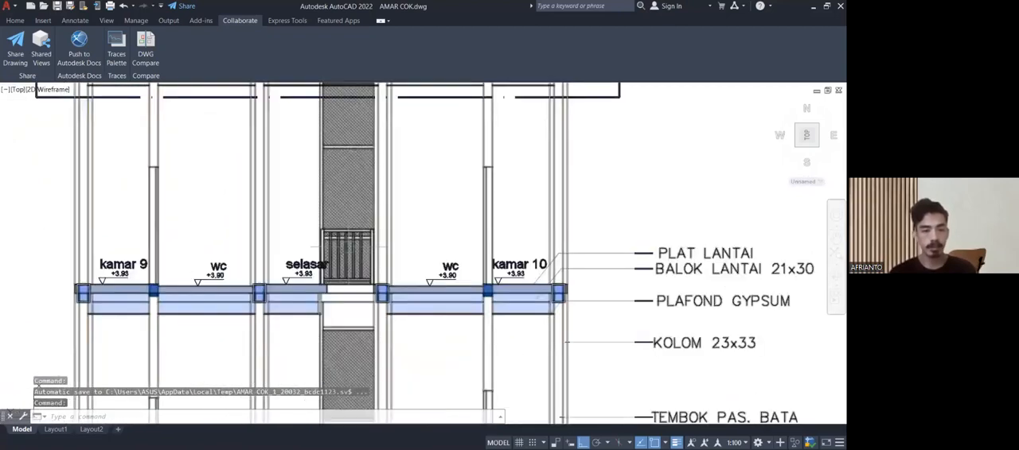
{"action": "middle_click_drag", "start_coordinate": [380, 189], "coordinate": [386, 218]}
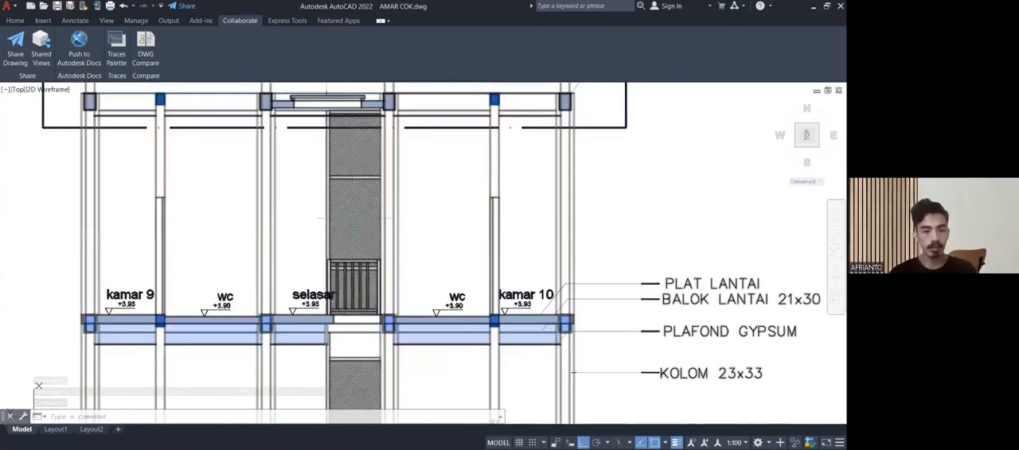
{"action": "scroll", "coordinate": [339, 217], "scroll_direction": "up", "scroll_amount": 6}
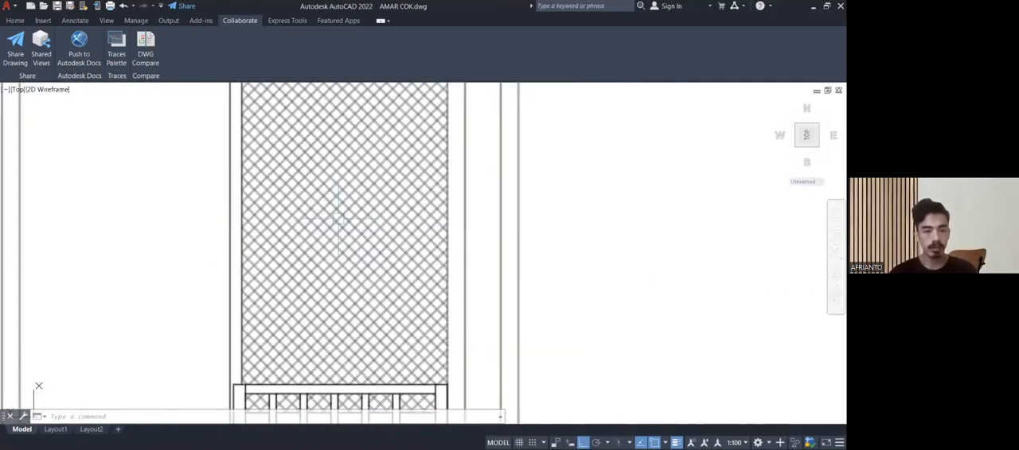
{"action": "scroll", "coordinate": [338, 217], "scroll_direction": "down", "scroll_amount": 4}
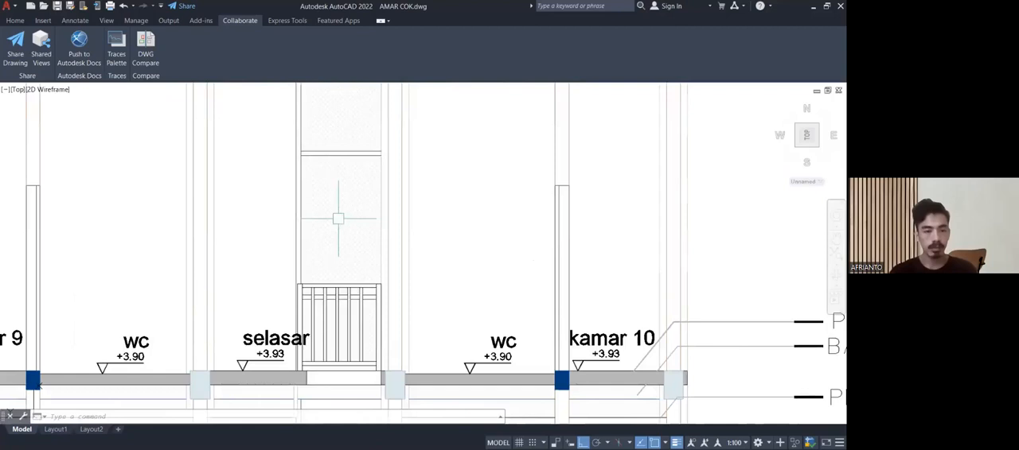
{"action": "scroll", "coordinate": [338, 218], "scroll_direction": "down", "scroll_amount": 2}
{"action": "mouse_move", "coordinate": [337, 219]}
{"action": "middle_mouse_down"}
{"action": "mouse_move", "coordinate": [345, 359]}
{"action": "mouse_move", "coordinate": [350, 305]}
{"action": "middle_mouse_up"}
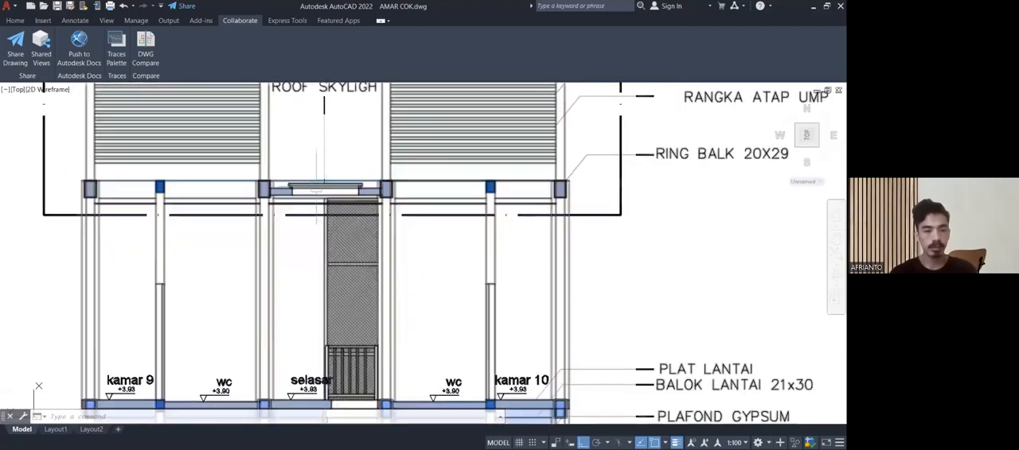
{"action": "scroll", "coordinate": [317, 186], "scroll_direction": "up", "scroll_amount": 6}
{"action": "scroll", "coordinate": [316, 265], "scroll_direction": "down", "scroll_amount": 6}
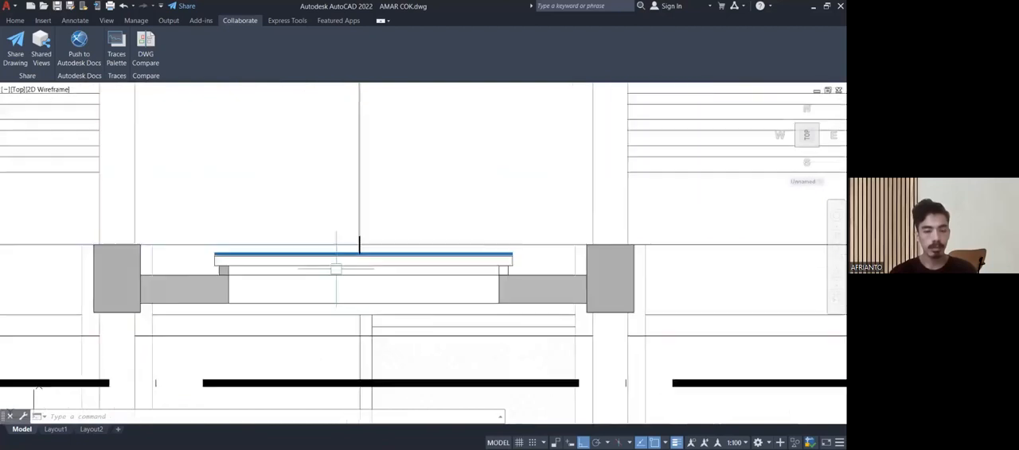
{"action": "scroll", "coordinate": [314, 258], "scroll_direction": "down", "scroll_amount": 3}
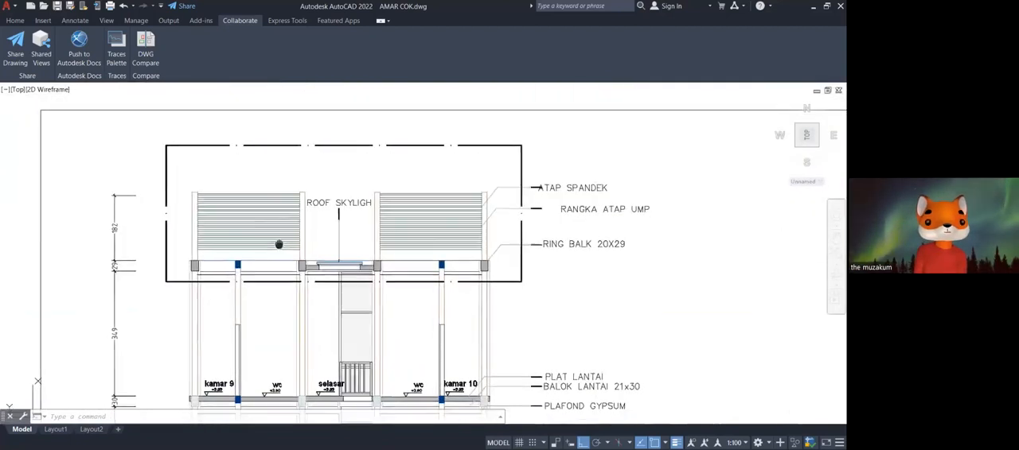
Recheck the leader lines from the ring balk, roof frame and roof covering labels to the outer column of section A-A.
{"action": "scroll", "coordinate": [461, 213], "scroll_direction": "up", "scroll_amount": 6}
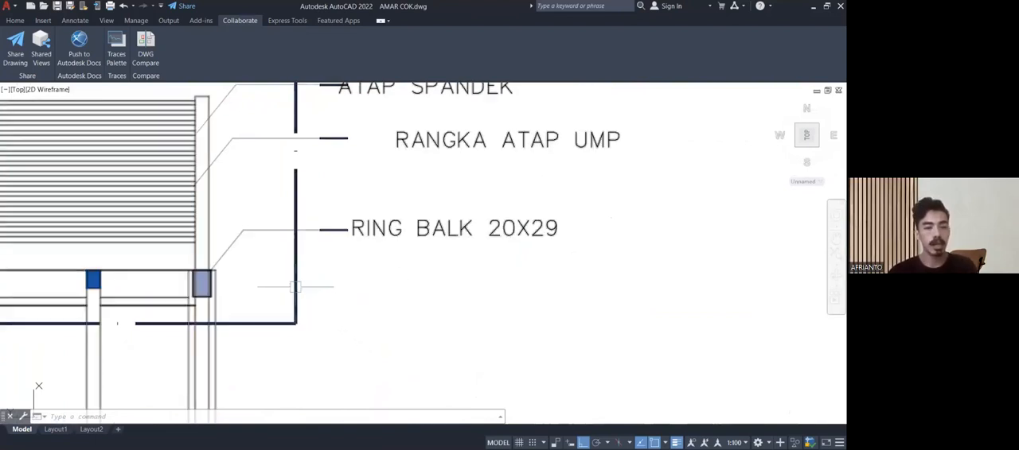
{"action": "mouse_move", "coordinate": [307, 284]}
{"action": "middle_mouse_down"}
{"action": "mouse_move", "coordinate": [384, 259]}
{"action": "mouse_move", "coordinate": [337, 296]}
{"action": "mouse_move", "coordinate": [289, 287]}
{"action": "mouse_move", "coordinate": [305, 275]}
{"action": "mouse_move", "coordinate": [344, 279]}
{"action": "middle_mouse_up"}
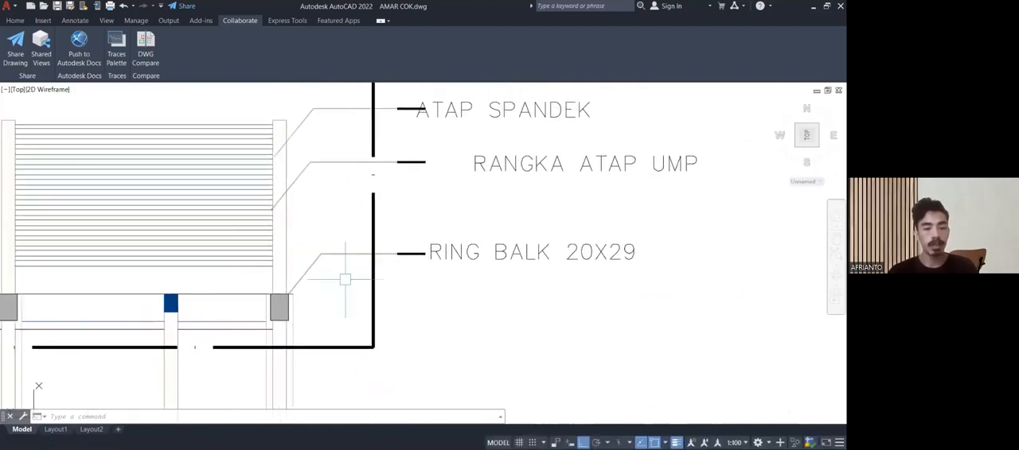
{"action": "scroll", "coordinate": [395, 261], "scroll_direction": "up", "scroll_amount": 5}
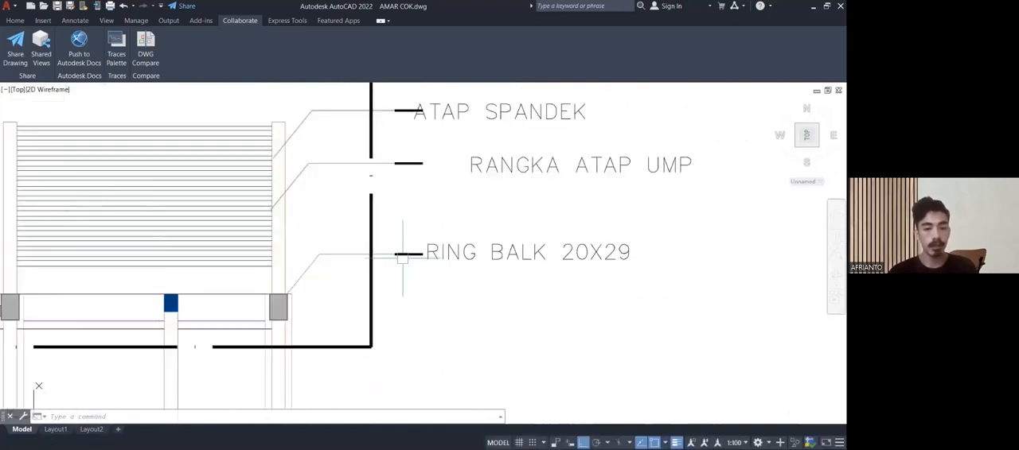
{"action": "scroll", "coordinate": [402, 256], "scroll_direction": "down", "scroll_amount": 2}
{"action": "mouse_move", "coordinate": [437, 301]}
{"action": "middle_mouse_down"}
{"action": "mouse_move", "coordinate": [484, 245]}
{"action": "mouse_move", "coordinate": [432, 141]}
{"action": "mouse_move", "coordinate": [437, 247]}
{"action": "mouse_move", "coordinate": [425, 234]}
{"action": "mouse_move", "coordinate": [455, 313]}
{"action": "mouse_move", "coordinate": [678, 332]}
{"action": "middle_mouse_up"}
{"action": "scroll", "coordinate": [436, 282], "scroll_direction": "down", "scroll_amount": 2}
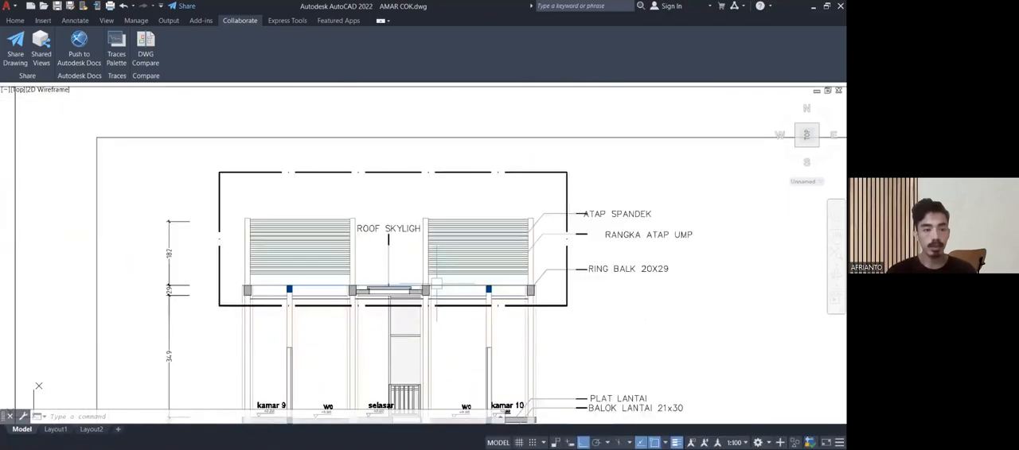
Examine the 182 and 29 height dimensions beside the roof of section A-A and the wall top where the roofing meets it.
{"action": "scroll", "coordinate": [197, 270], "scroll_direction": "up", "scroll_amount": 4}
{"action": "middle_click_drag", "start_coordinate": [193, 269], "coordinate": [196, 289]}
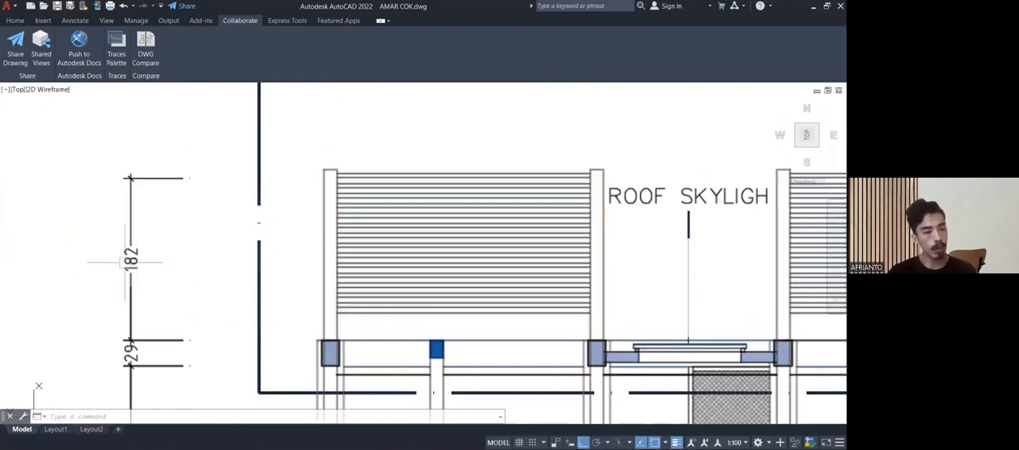
{"action": "scroll", "coordinate": [125, 262], "scroll_direction": "up", "scroll_amount": 2}
{"action": "middle_click_drag", "start_coordinate": [191, 231], "coordinate": [83, 273]}
{"action": "scroll", "coordinate": [319, 170], "scroll_direction": "up", "scroll_amount": 5}
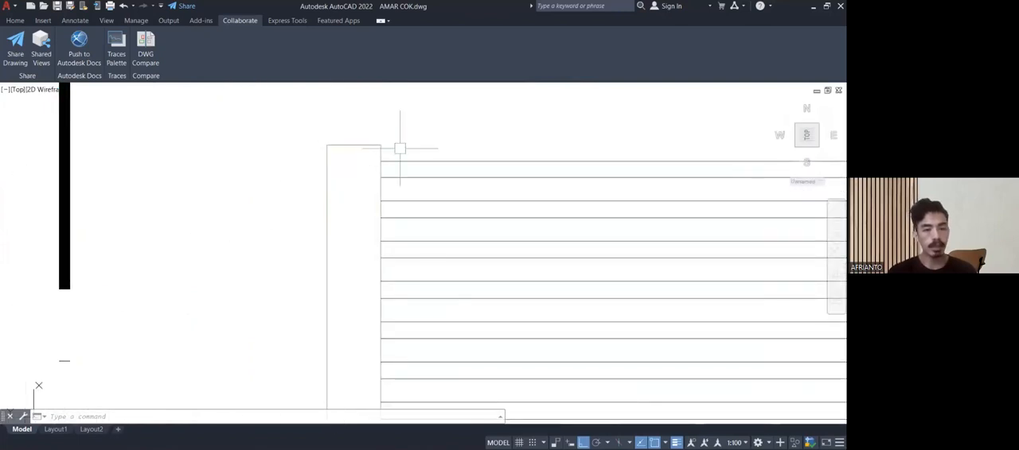
{"action": "scroll", "coordinate": [351, 154], "scroll_direction": "down", "scroll_amount": 2}
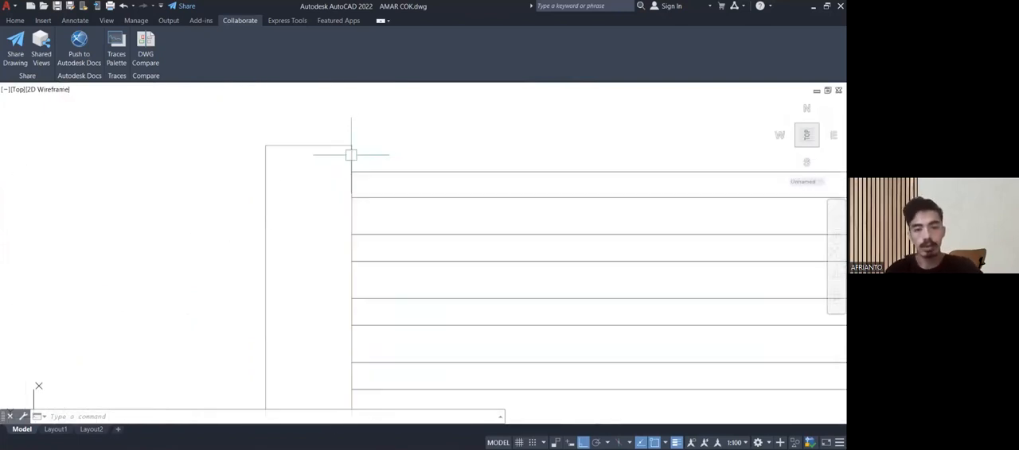
{"action": "scroll", "coordinate": [350, 155], "scroll_direction": "down", "scroll_amount": 3}
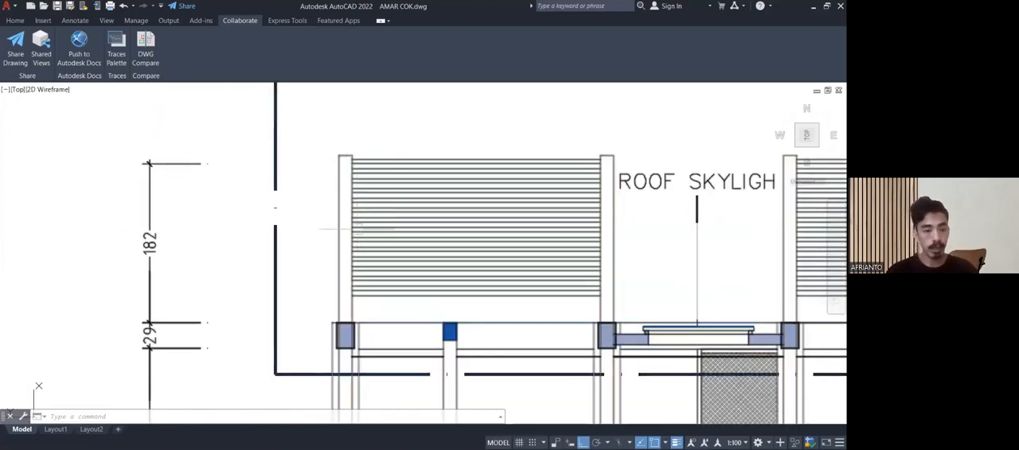
{"action": "middle_click_drag", "start_coordinate": [229, 308], "coordinate": [226, 301]}
{"action": "scroll", "coordinate": [219, 254], "scroll_direction": "down", "scroll_amount": 5}
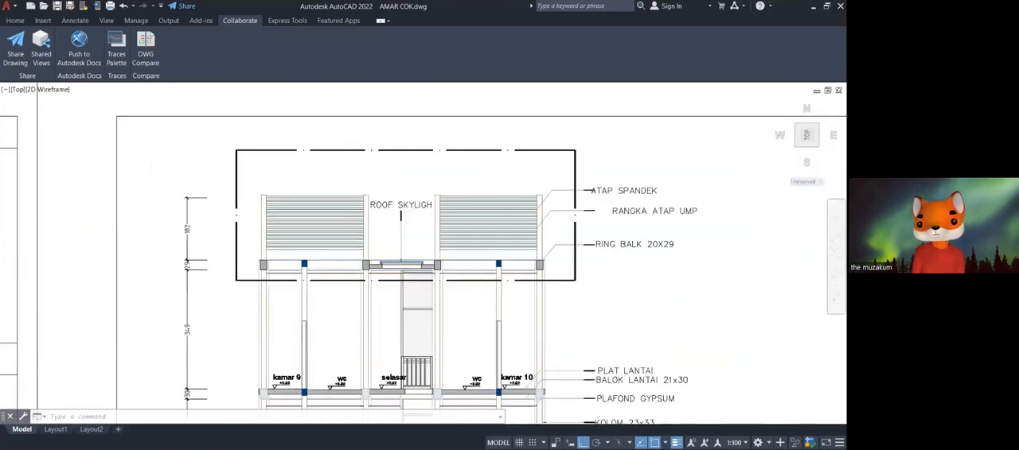
Survey the drawing sheets and look over the elevations beside the sheet with the building sections.
{"action": "scroll", "coordinate": [339, 265], "scroll_direction": "down", "scroll_amount": 3}
{"action": "middle_click_drag", "start_coordinate": [339, 265], "coordinate": [259, 259]}
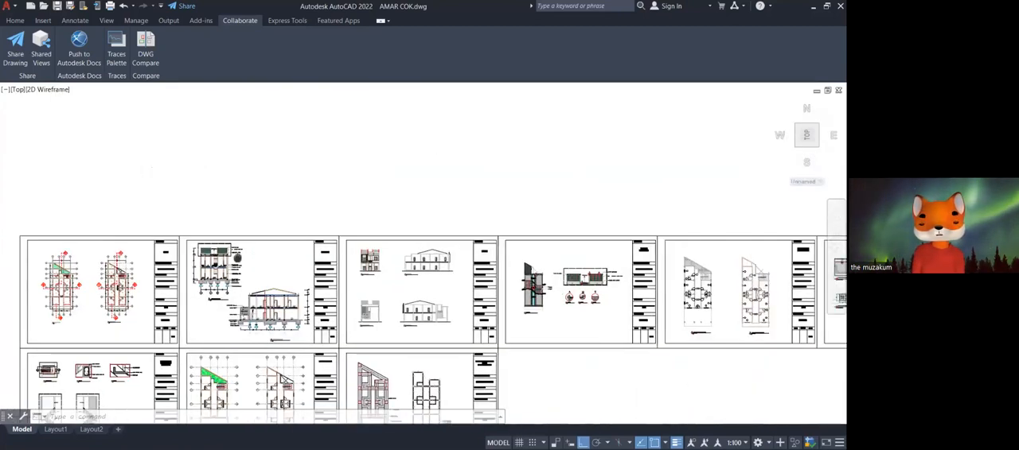
{"action": "scroll", "coordinate": [424, 254], "scroll_direction": "up", "scroll_amount": 5}
{"action": "scroll", "coordinate": [402, 241], "scroll_direction": "down", "scroll_amount": 1}
{"action": "middle_click_drag", "start_coordinate": [389, 239], "coordinate": [552, 155]}
{"action": "scroll", "coordinate": [509, 171], "scroll_direction": "down", "scroll_amount": 2}
{"action": "middle_click_drag", "start_coordinate": [411, 260], "coordinate": [386, 221]}
{"action": "scroll", "coordinate": [450, 326], "scroll_direction": "up", "scroll_amount": 4}
{"action": "scroll", "coordinate": [451, 326], "scroll_direction": "up", "scroll_amount": 2}
{"action": "middle_click_drag", "start_coordinate": [432, 310], "coordinate": [384, 271]}
{"action": "scroll", "coordinate": [382, 271], "scroll_direction": "down", "scroll_amount": 5}
{"action": "middle_click_drag", "start_coordinate": [268, 248], "coordinate": [485, 248]}
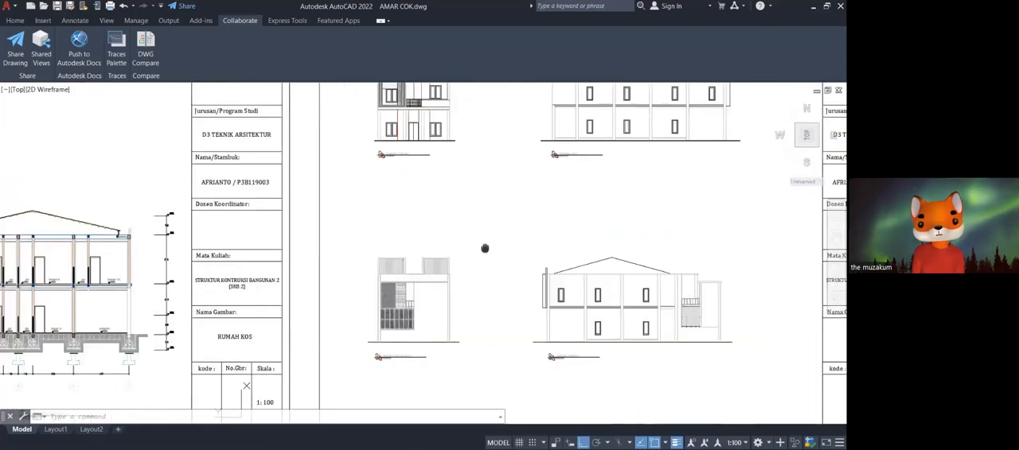
Examine the gable roof of the long section, from its ridge and purlins to the eave, ring beam and parapet.
{"action": "scroll", "coordinate": [484, 248], "scroll_direction": "down", "scroll_amount": 3}
{"action": "scroll", "coordinate": [260, 255], "scroll_direction": "up", "scroll_amount": 8}
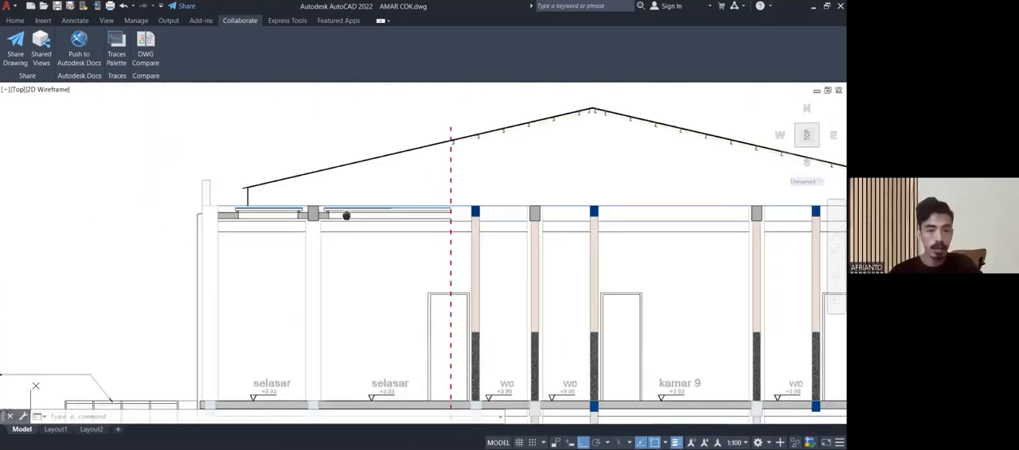
{"action": "middle_click_drag", "start_coordinate": [423, 236], "coordinate": [317, 245]}
{"action": "scroll", "coordinate": [505, 267], "scroll_direction": "up", "scroll_amount": 4}
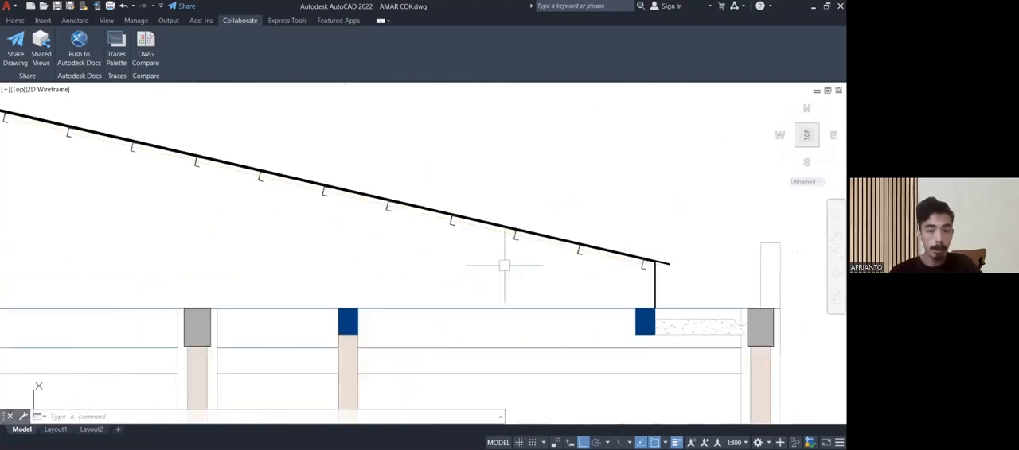
{"action": "middle_click_drag", "start_coordinate": [557, 272], "coordinate": [425, 282]}
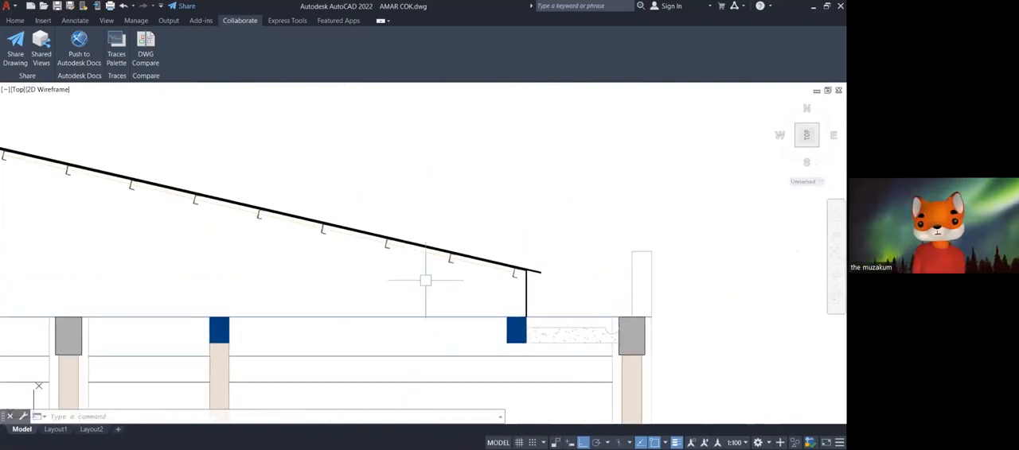
{"action": "scroll", "coordinate": [425, 281], "scroll_direction": "down", "scroll_amount": 5}
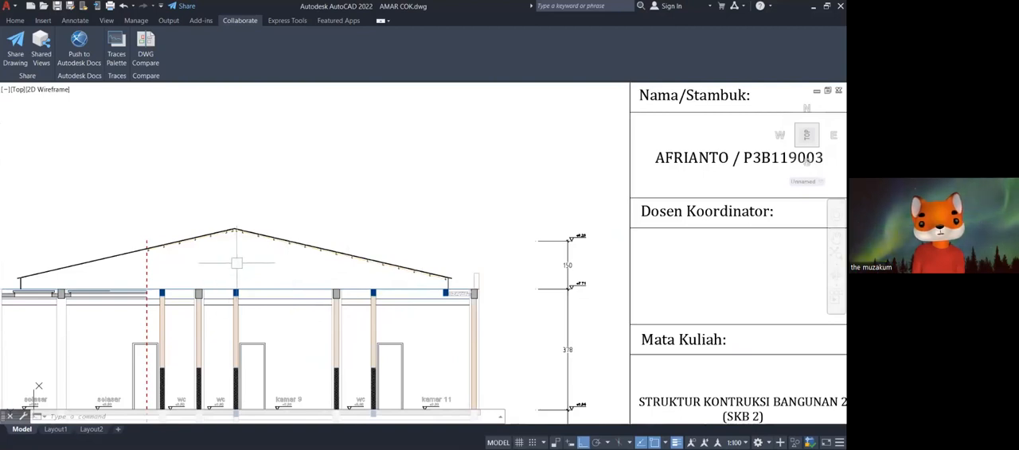
Examine the gable roof of the long section, from the ridge and right slope down to the ring beam and columns.
{"action": "scroll", "coordinate": [247, 226], "scroll_direction": "up", "scroll_amount": 2}
{"action": "mouse_move", "coordinate": [221, 248]}
{"action": "middle_mouse_down"}
{"action": "mouse_move", "coordinate": [380, 203]}
{"action": "mouse_move", "coordinate": [480, 136]}
{"action": "mouse_move", "coordinate": [446, 136]}
{"action": "mouse_move", "coordinate": [348, 220]}
{"action": "mouse_move", "coordinate": [266, 261]}
{"action": "mouse_move", "coordinate": [255, 220]}
{"action": "middle_mouse_up"}
{"action": "scroll", "coordinate": [266, 261], "scroll_direction": "up", "scroll_amount": 4}
{"action": "scroll", "coordinate": [277, 231], "scroll_direction": "down", "scroll_amount": 3}
{"action": "middle_click_drag", "start_coordinate": [291, 252], "coordinate": [257, 234]}
{"action": "scroll", "coordinate": [257, 234], "scroll_direction": "down", "scroll_amount": 2}
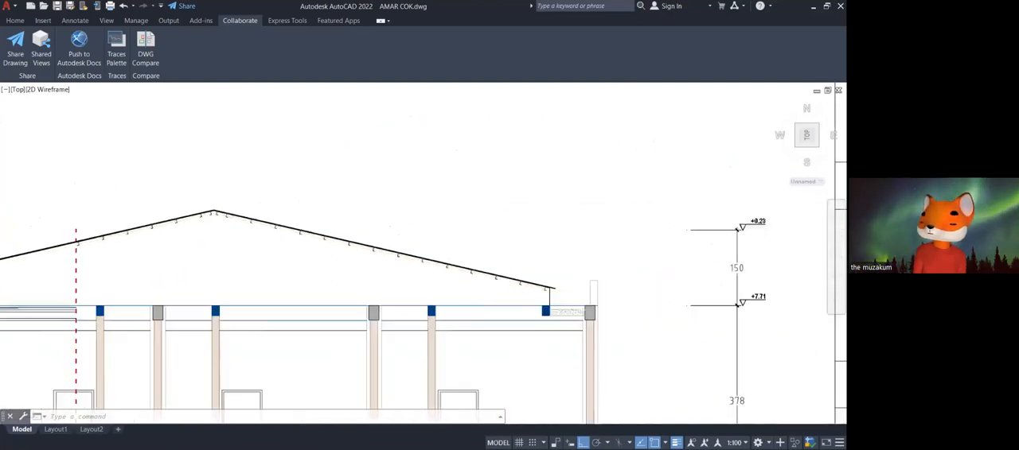
{"action": "scroll", "coordinate": [258, 238], "scroll_direction": "down", "scroll_amount": 5}
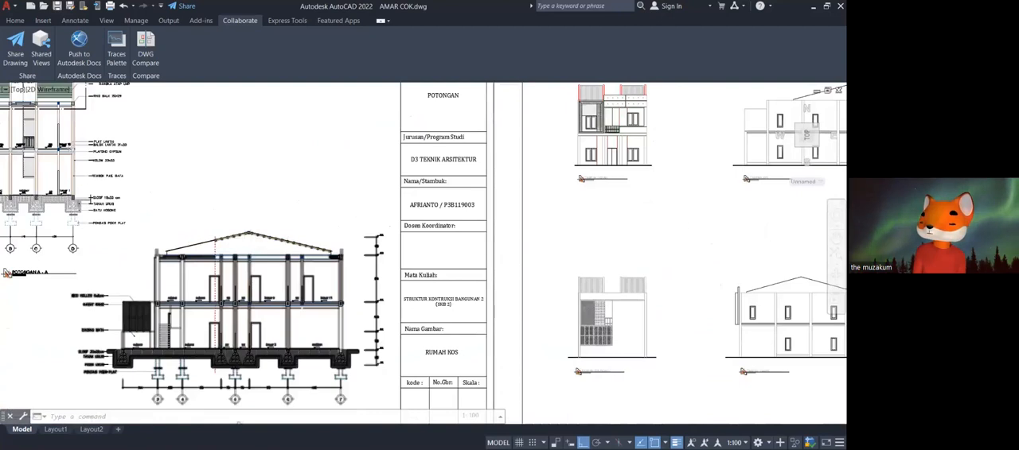
{"action": "scroll", "coordinate": [249, 236], "scroll_direction": "up", "scroll_amount": 6}
{"action": "scroll", "coordinate": [229, 218], "scroll_direction": "up", "scroll_amount": 3}
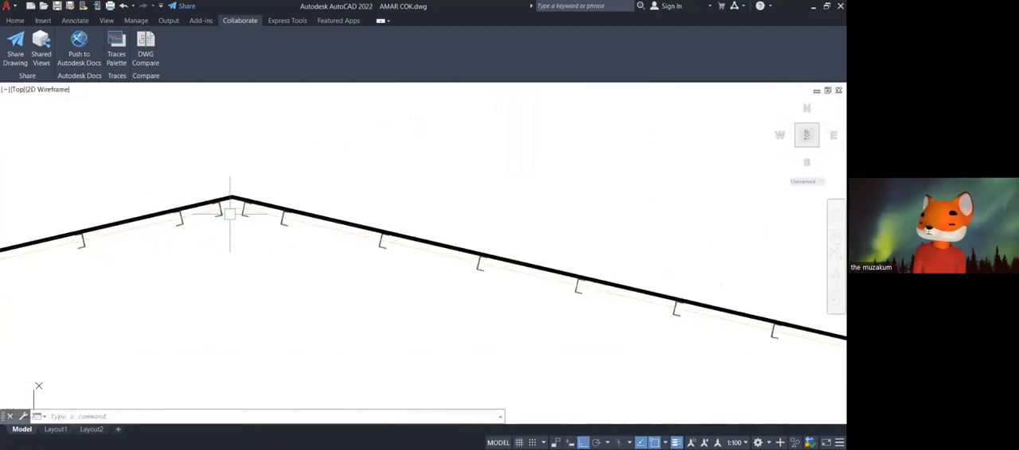
{"action": "scroll", "coordinate": [233, 209], "scroll_direction": "down", "scroll_amount": 5}
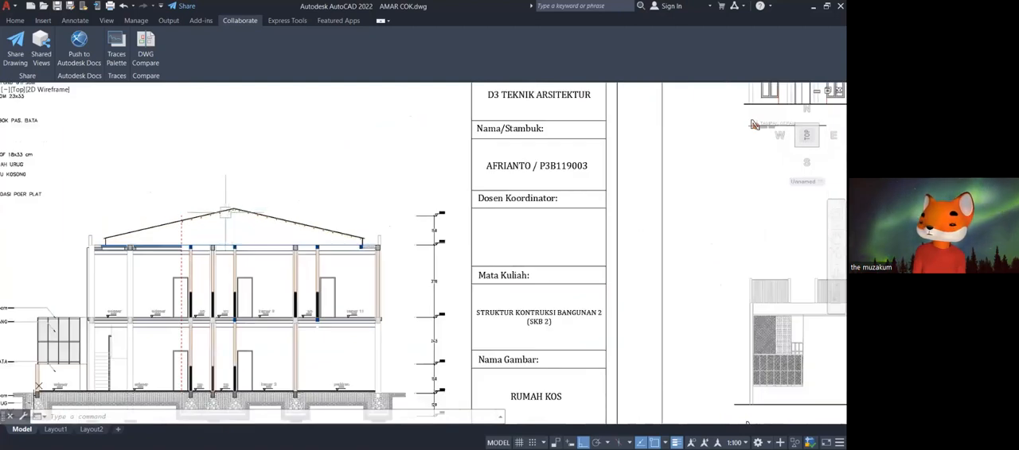
{"action": "scroll", "coordinate": [144, 238], "scroll_direction": "up", "scroll_amount": 4}
{"action": "scroll", "coordinate": [248, 245], "scroll_direction": "down", "scroll_amount": 3}
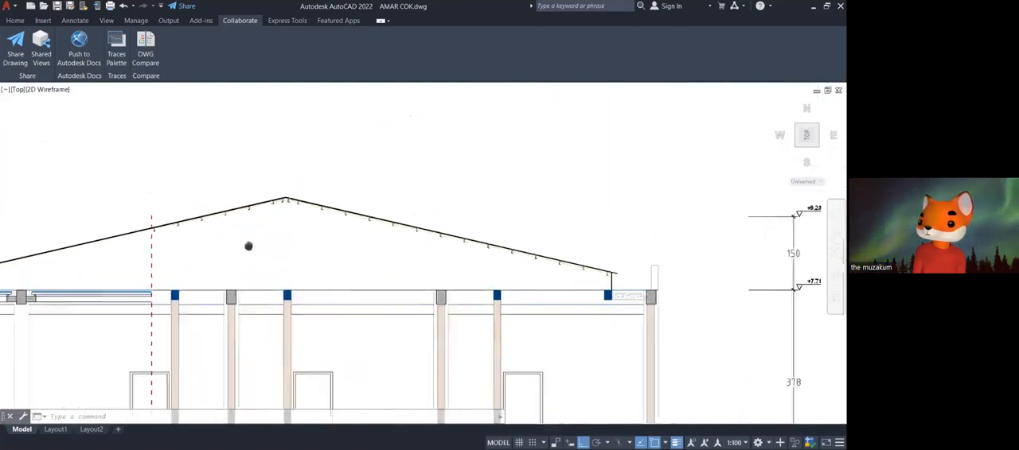
Inspect the roof covering and the purlin profiles on both sides of the long section's ridge in close-up.
{"action": "scroll", "coordinate": [250, 221], "scroll_direction": "up", "scroll_amount": 3}
{"action": "middle_click_drag", "start_coordinate": [361, 204], "coordinate": [438, 191]}
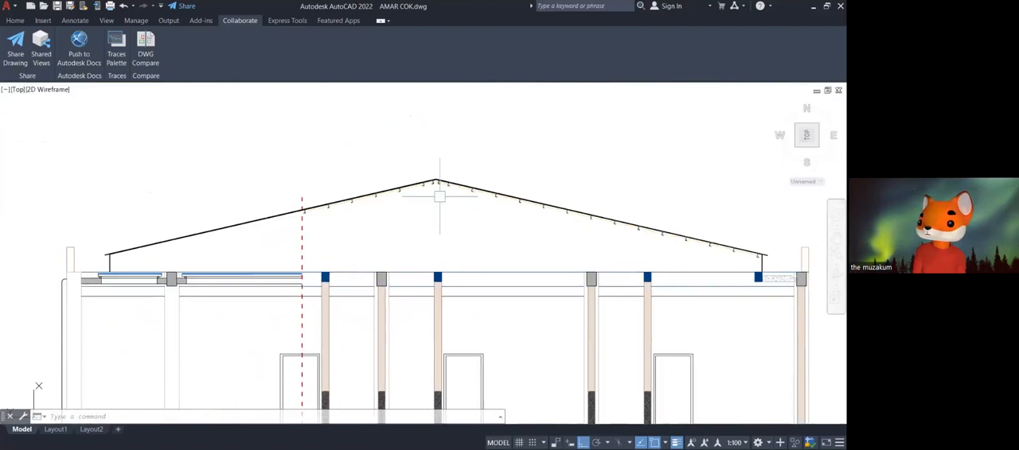
{"action": "scroll", "coordinate": [435, 184], "scroll_direction": "up", "scroll_amount": 3}
{"action": "scroll", "coordinate": [428, 179], "scroll_direction": "up", "scroll_amount": 2}
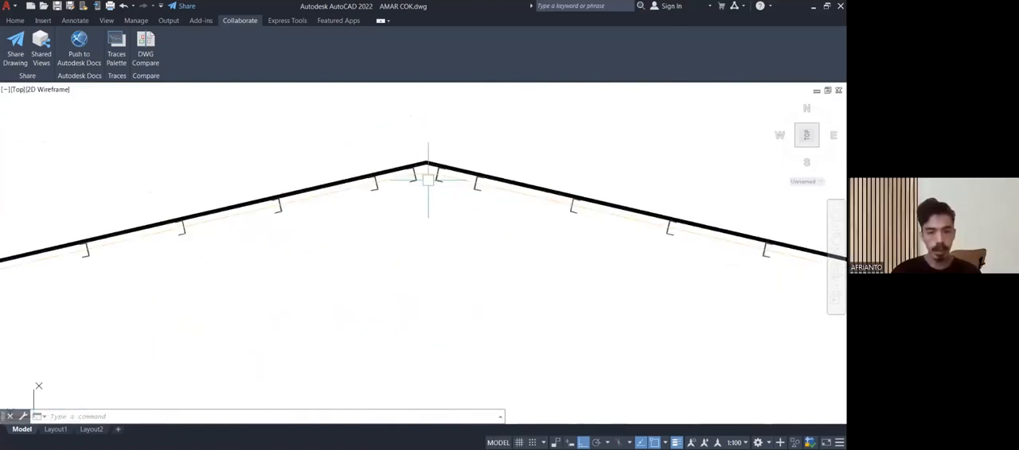
{"action": "scroll", "coordinate": [429, 179], "scroll_direction": "down", "scroll_amount": 3}
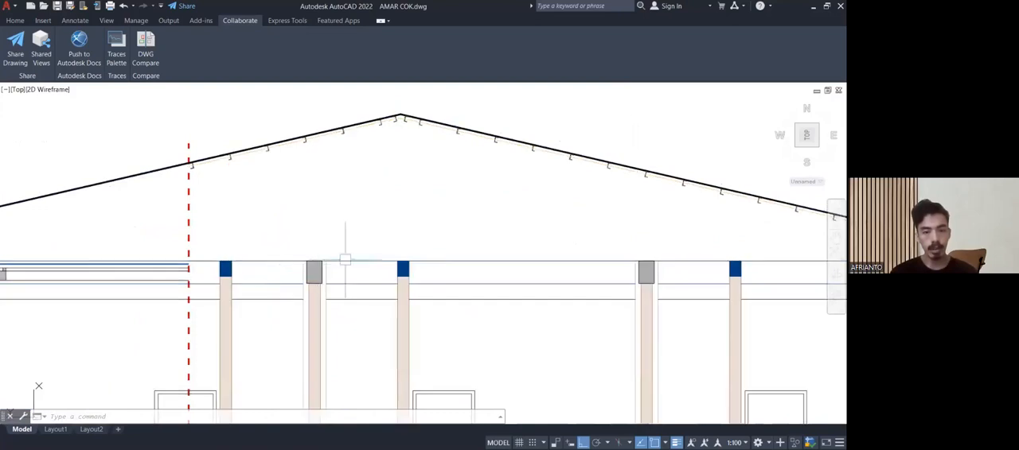
{"action": "scroll", "coordinate": [394, 105], "scroll_direction": "up", "scroll_amount": 2}
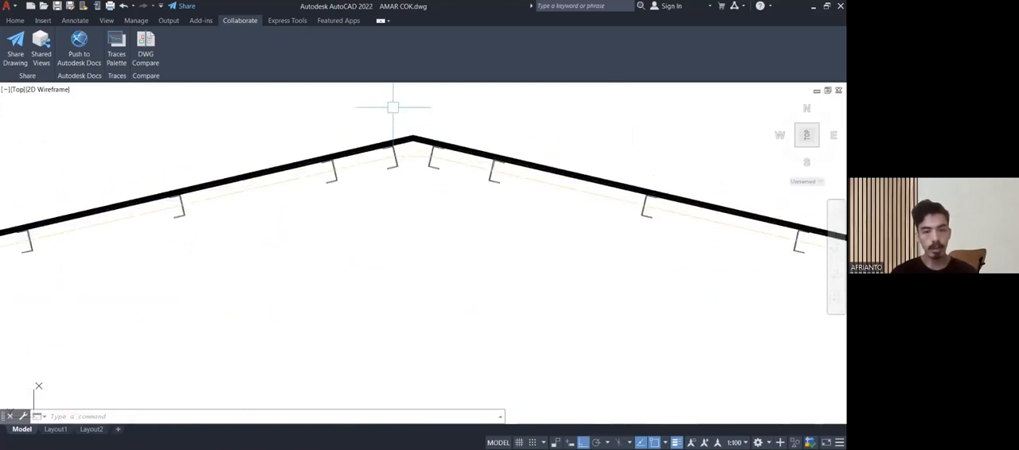
{"action": "scroll", "coordinate": [393, 106], "scroll_direction": "up", "scroll_amount": 3}
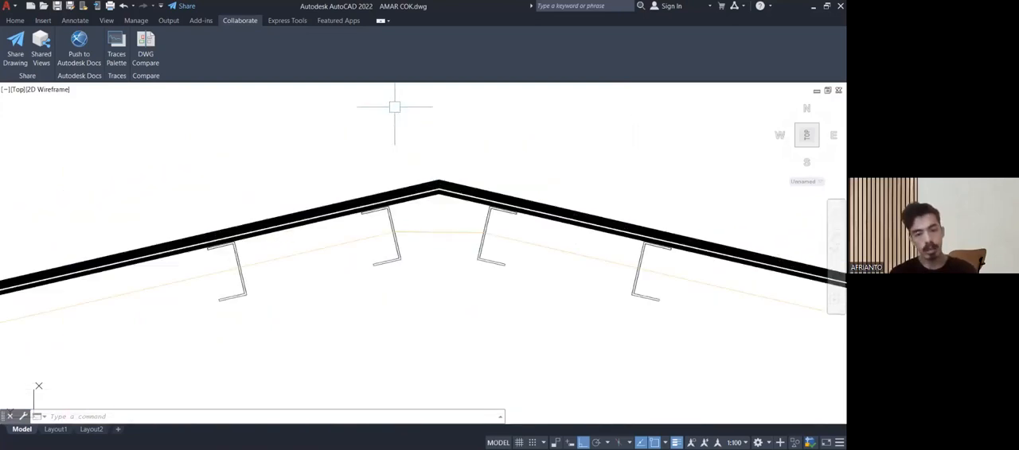
{"action": "scroll", "coordinate": [458, 154], "scroll_direction": "down", "scroll_amount": 5}
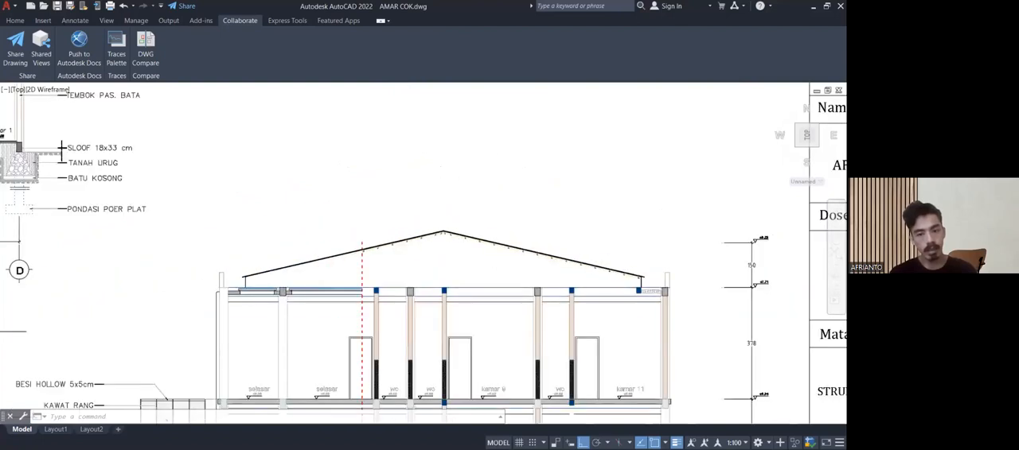
Survey the elevation, roof detail and plan sheets beside the building sections, and return to the long section's roof.
{"action": "scroll", "coordinate": [442, 232], "scroll_direction": "down", "scroll_amount": 2}
{"action": "scroll", "coordinate": [443, 233], "scroll_direction": "down", "scroll_amount": 4}
{"action": "middle_click_drag", "start_coordinate": [647, 229], "coordinate": [295, 230]}
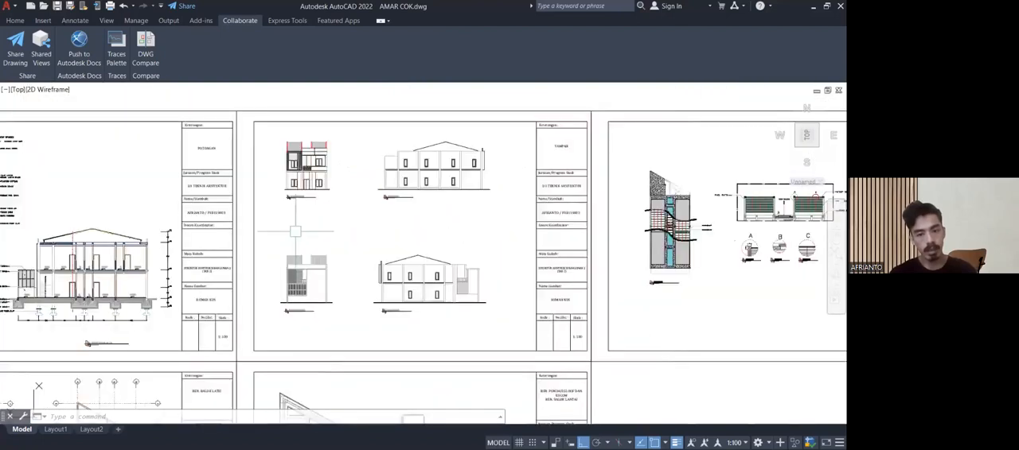
{"action": "middle_click_drag", "start_coordinate": [719, 241], "coordinate": [450, 246]}
{"action": "middle_click_drag", "start_coordinate": [367, 199], "coordinate": [273, 169]}
{"action": "scroll", "coordinate": [359, 224], "scroll_direction": "down", "scroll_amount": 2}
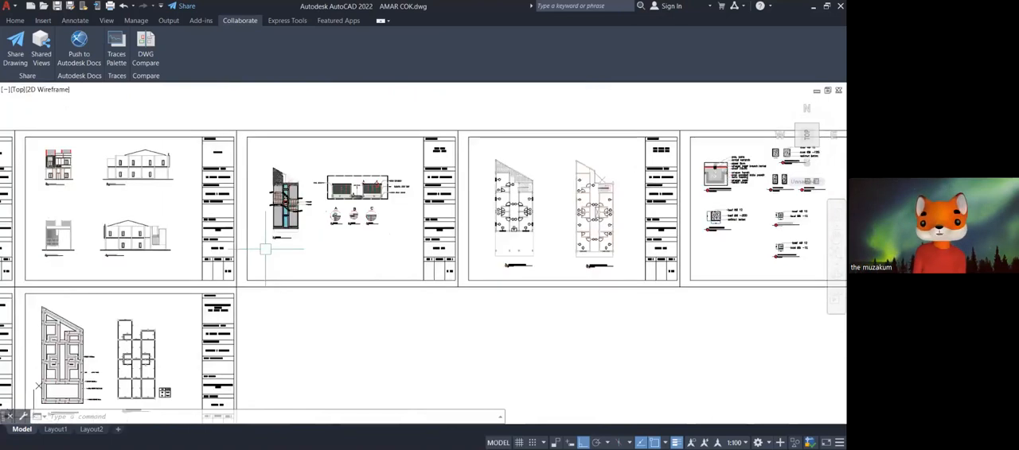
{"action": "middle_click_drag", "start_coordinate": [359, 225], "coordinate": [673, 206]}
{"action": "scroll", "coordinate": [257, 199], "scroll_direction": "up", "scroll_amount": 4}
{"action": "middle_click_drag", "start_coordinate": [255, 197], "coordinate": [272, 263]}
{"action": "scroll", "coordinate": [284, 182], "scroll_direction": "up", "scroll_amount": 8}
{"action": "middle_click_drag", "start_coordinate": [328, 182], "coordinate": [267, 182]}
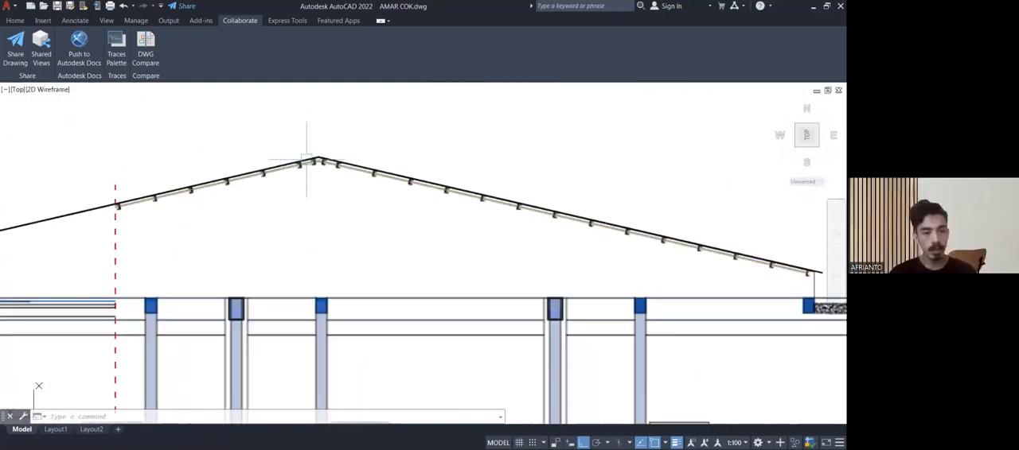
Follow the purlins along the long section's right roof slope from the ridge to the last one at the eave.
{"action": "scroll", "coordinate": [311, 159], "scroll_direction": "up", "scroll_amount": 8}
{"action": "scroll", "coordinate": [321, 179], "scroll_direction": "down", "scroll_amount": 8}
{"action": "middle_click_drag", "start_coordinate": [320, 181], "coordinate": [101, 176]}
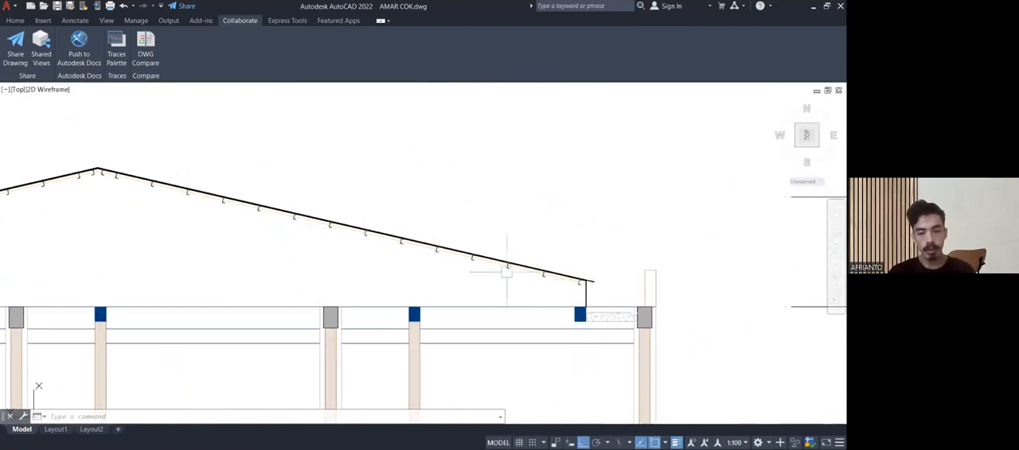
{"action": "scroll", "coordinate": [507, 271], "scroll_direction": "up", "scroll_amount": 5}
{"action": "scroll", "coordinate": [534, 275], "scroll_direction": "down", "scroll_amount": 5}
{"action": "scroll", "coordinate": [521, 276], "scroll_direction": "up", "scroll_amount": 7}
{"action": "scroll", "coordinate": [508, 285], "scroll_direction": "down", "scroll_amount": 6}
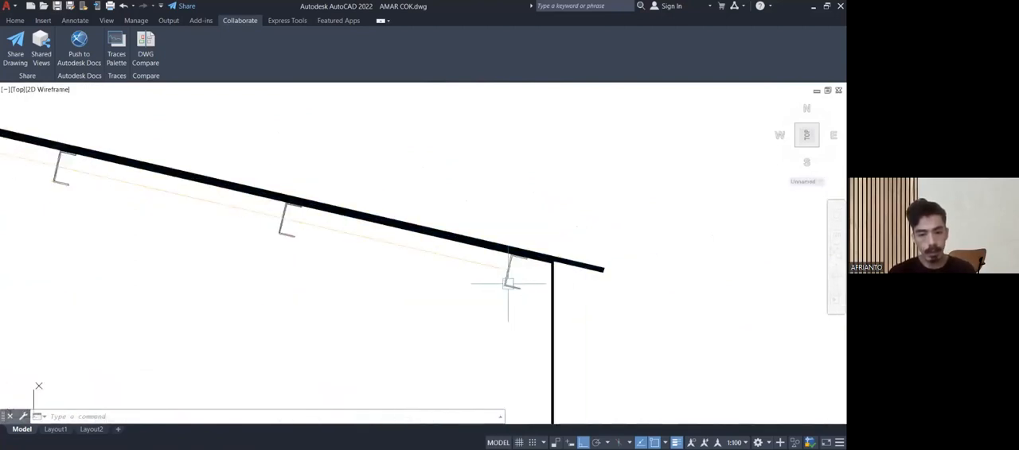
{"action": "scroll", "coordinate": [493, 277], "scroll_direction": "down", "scroll_amount": 4}
Compare the long section's roof with the ATAP SPANDEK, RANGKA ATAP and RING BALK labels on the roof of section A-A.
{"action": "middle_click_drag", "start_coordinate": [260, 217], "coordinate": [485, 409]}
{"action": "mouse_move", "coordinate": [202, 213]}
{"action": "middle_mouse_down"}
{"action": "mouse_move", "coordinate": [186, 122]}
{"action": "mouse_move", "coordinate": [291, 214]}
{"action": "mouse_move", "coordinate": [238, 105]}
{"action": "middle_mouse_up"}
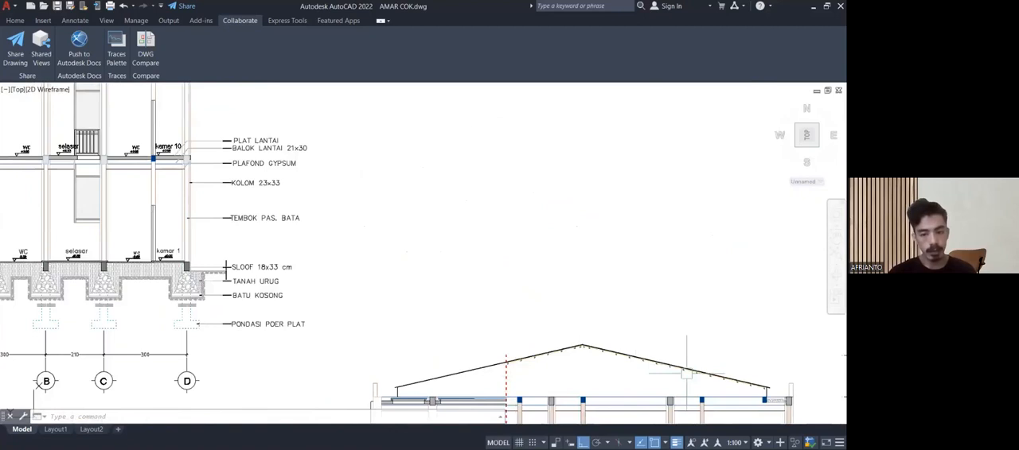
{"action": "scroll", "coordinate": [719, 385], "scroll_direction": "up", "scroll_amount": 2}
{"action": "scroll", "coordinate": [561, 352], "scroll_direction": "down", "scroll_amount": 4}
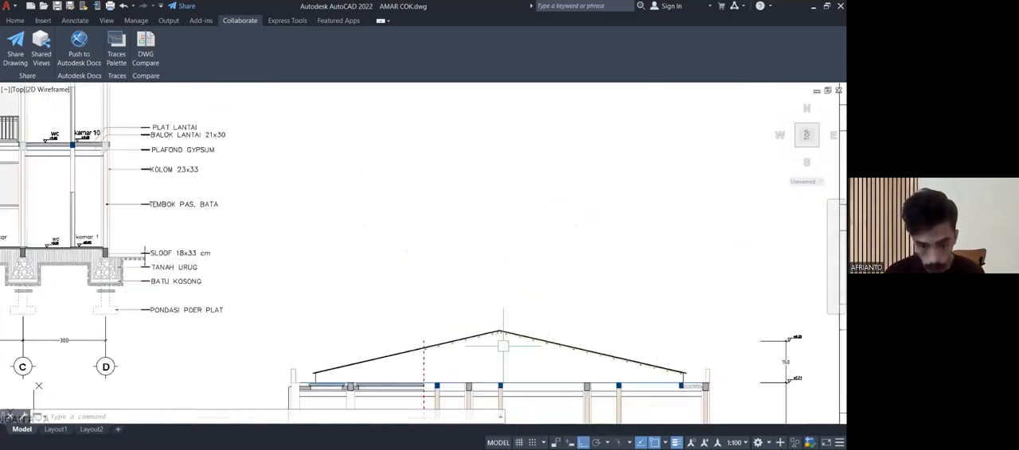
{"action": "scroll", "coordinate": [361, 246], "scroll_direction": "down", "scroll_amount": 2}
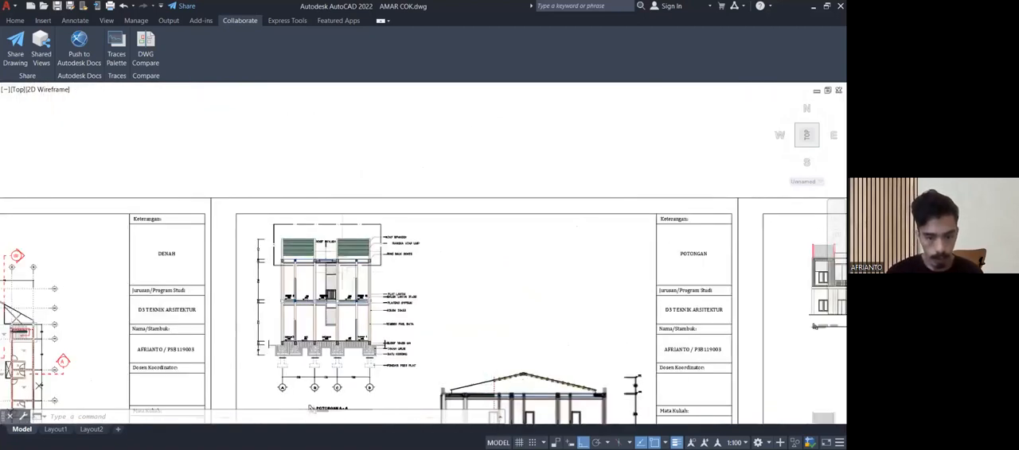
{"action": "scroll", "coordinate": [361, 245], "scroll_direction": "up", "scroll_amount": 7}
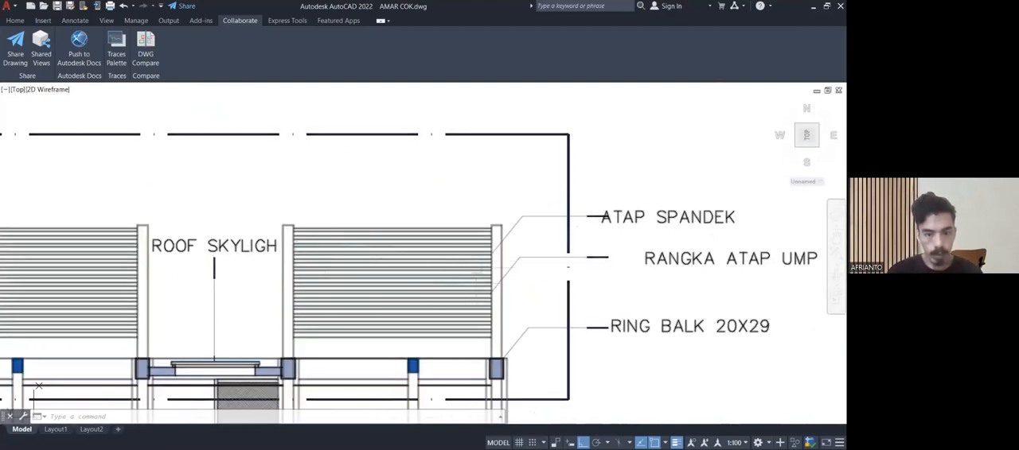
{"action": "scroll", "coordinate": [478, 273], "scroll_direction": "up", "scroll_amount": 2}
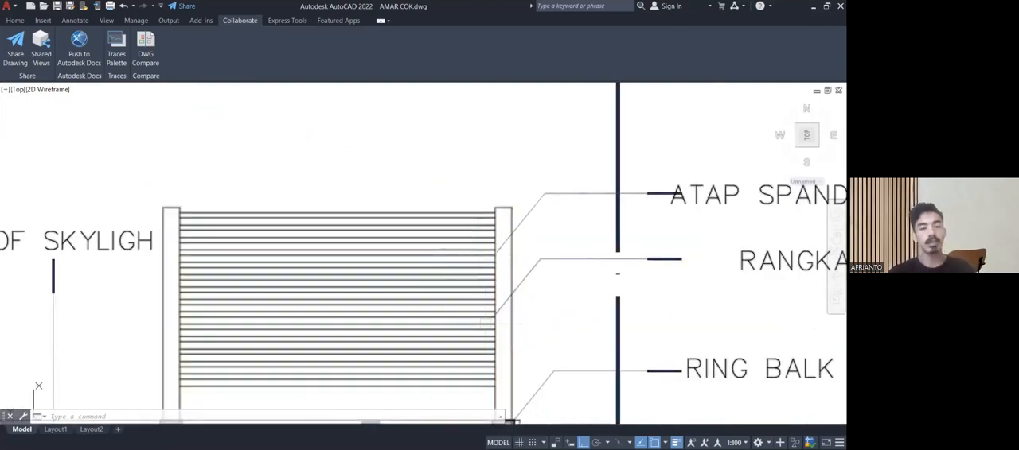
{"action": "scroll", "coordinate": [398, 171], "scroll_direction": "down", "scroll_amount": 3}
{"action": "middle_click_drag", "start_coordinate": [387, 175], "coordinate": [395, 182]}
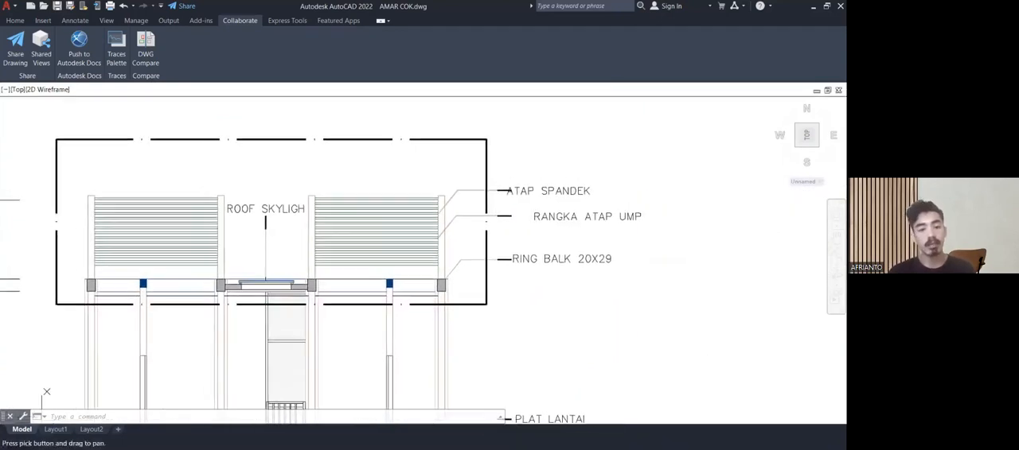
{"action": "scroll", "coordinate": [390, 196], "scroll_direction": "up", "scroll_amount": 6}
{"action": "scroll", "coordinate": [394, 197], "scroll_direction": "down", "scroll_amount": 8}
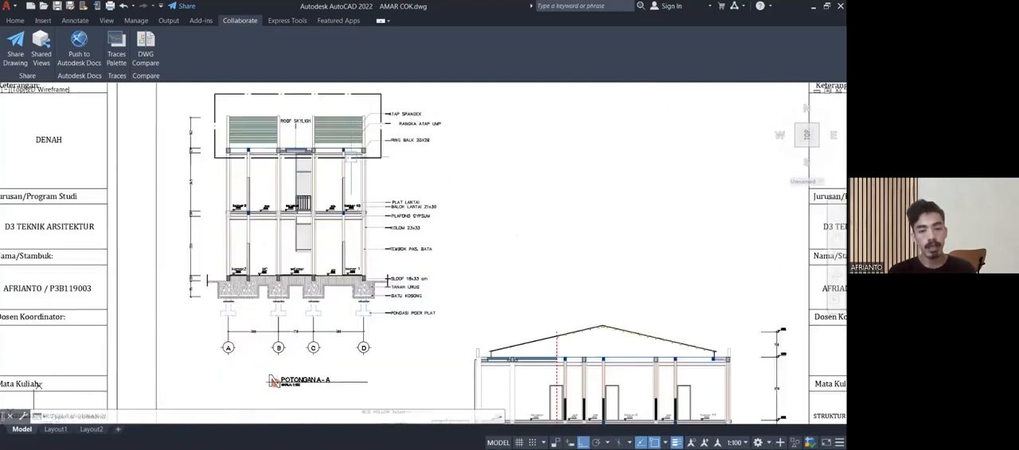
Locate the enlarged roof detail sheet and examine its roof frame lines around detail circles A and C.
{"action": "middle_click_drag", "start_coordinate": [304, 238], "coordinate": [236, 176]}
{"action": "scroll", "coordinate": [279, 213], "scroll_direction": "down", "scroll_amount": 2}
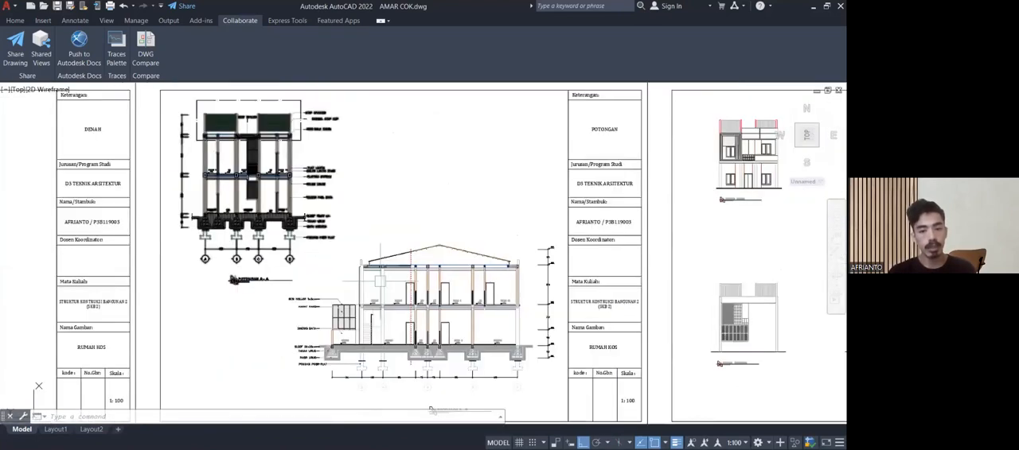
{"action": "scroll", "coordinate": [381, 280], "scroll_direction": "down", "scroll_amount": 2}
{"action": "scroll", "coordinate": [361, 198], "scroll_direction": "down", "scroll_amount": 2}
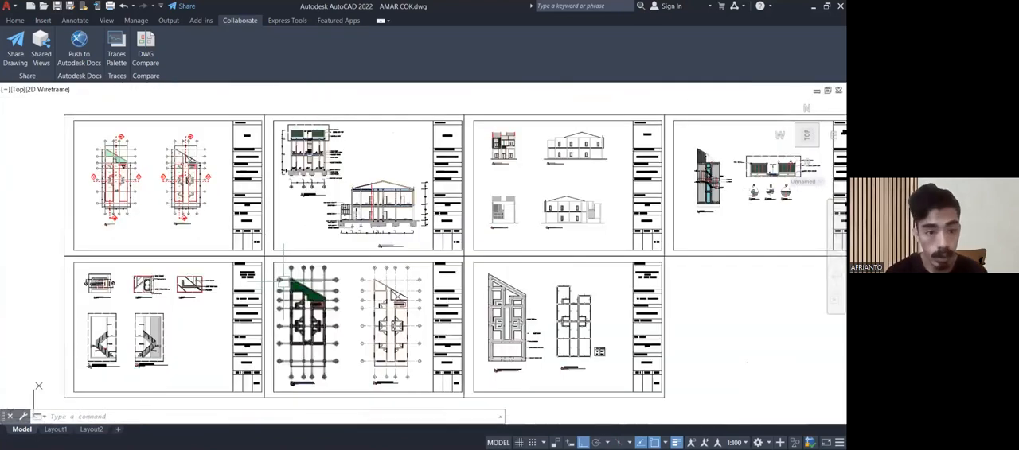
{"action": "middle_click_drag", "start_coordinate": [410, 190], "coordinate": [35, 194]}
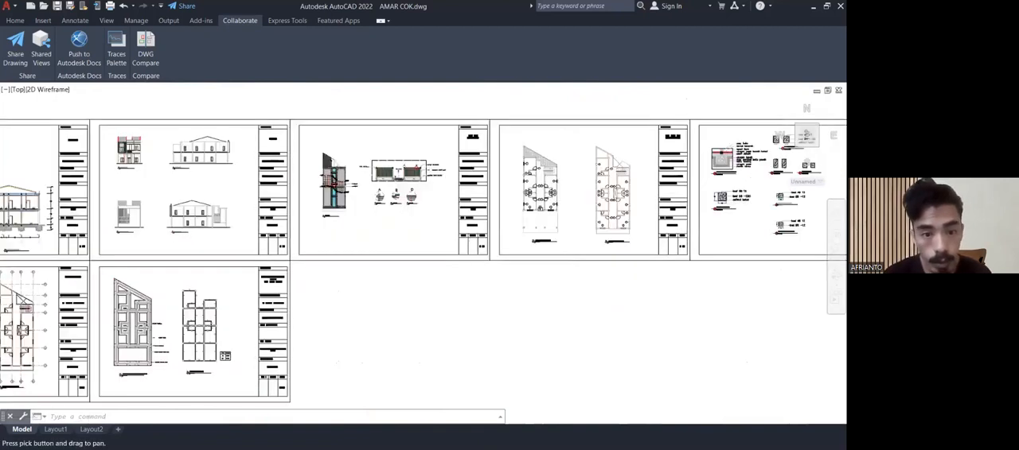
{"action": "scroll", "coordinate": [418, 175], "scroll_direction": "up", "scroll_amount": 12}
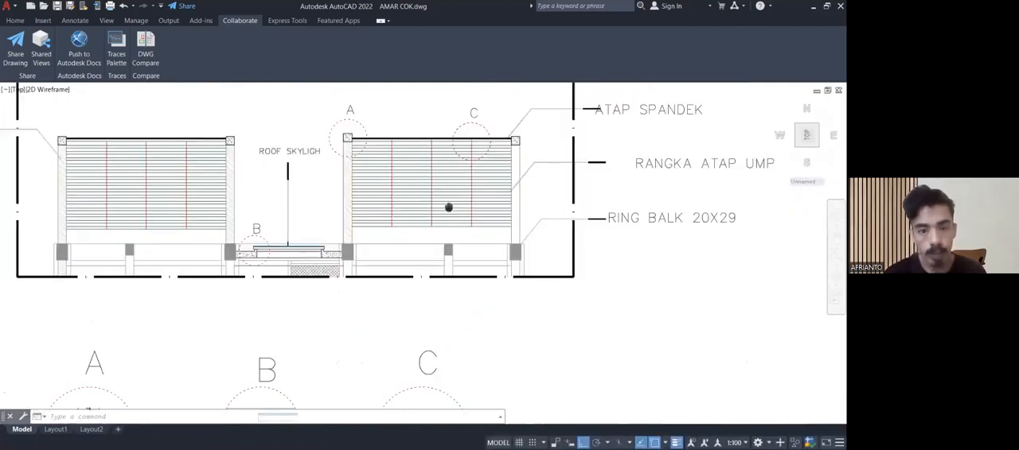
{"action": "middle_click_drag", "start_coordinate": [425, 194], "coordinate": [389, 318]}
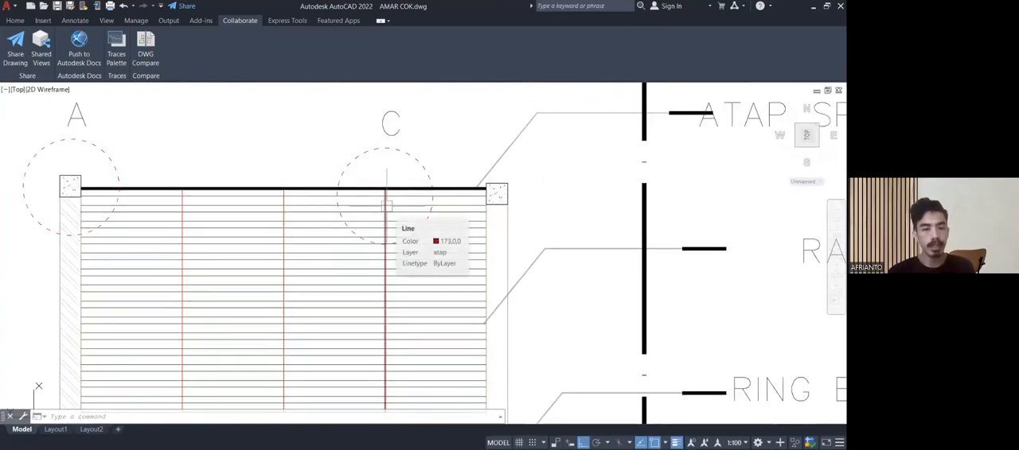
{"action": "scroll", "coordinate": [387, 206], "scroll_direction": "down", "scroll_amount": 2}
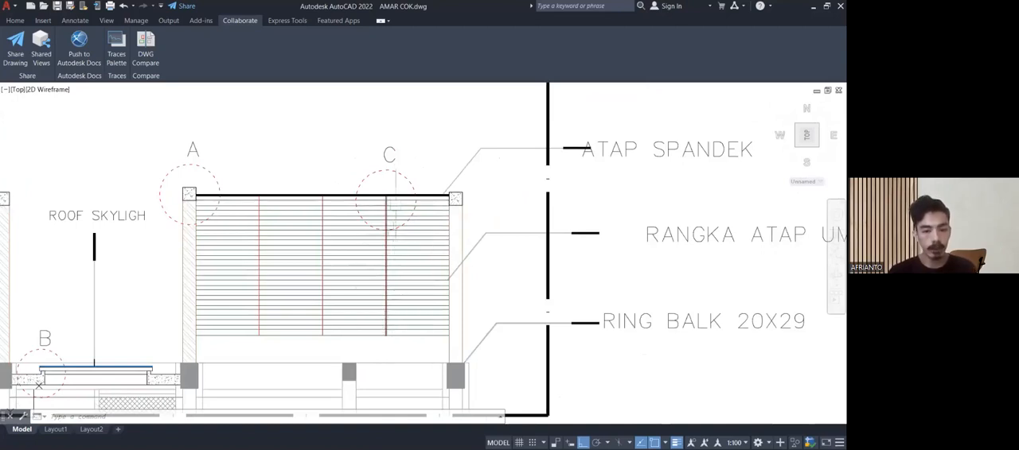
{"action": "mouse_move", "coordinate": [396, 209]}
{"action": "middle_mouse_down"}
{"action": "mouse_move", "coordinate": [307, 226]}
{"action": "mouse_move", "coordinate": [321, 221]}
{"action": "middle_mouse_up"}
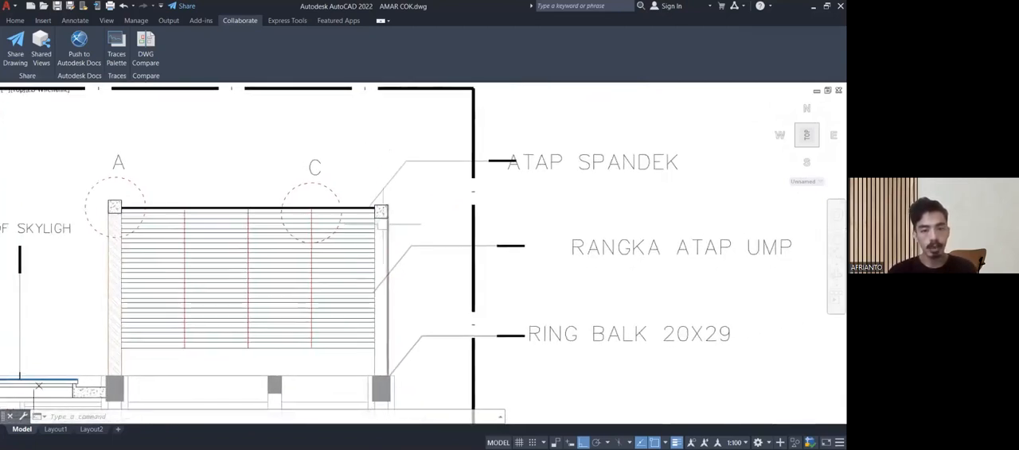
Draw a three-segment polyline extending the uppermost purlin a short way into the concrete beam at the roof detail's outer end.
{"action": "scroll", "coordinate": [371, 213], "scroll_direction": "up", "scroll_amount": 8}
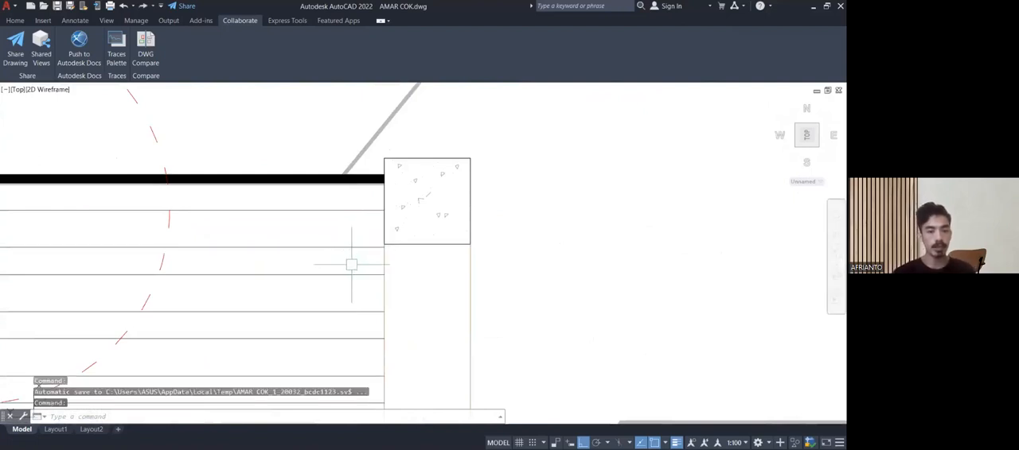
{"action": "scroll", "coordinate": [386, 195], "scroll_direction": "up", "scroll_amount": 4}
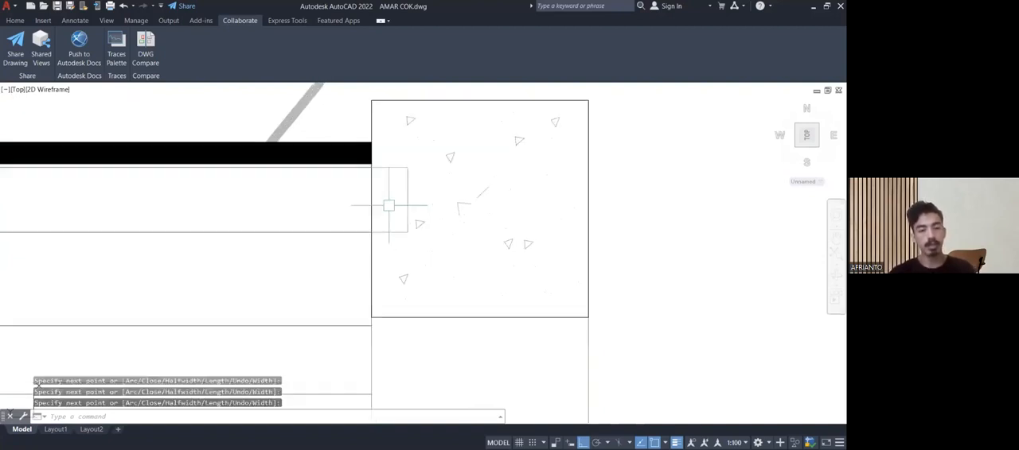
{"action": "middle_click_drag", "start_coordinate": [390, 203], "coordinate": [422, 254]}
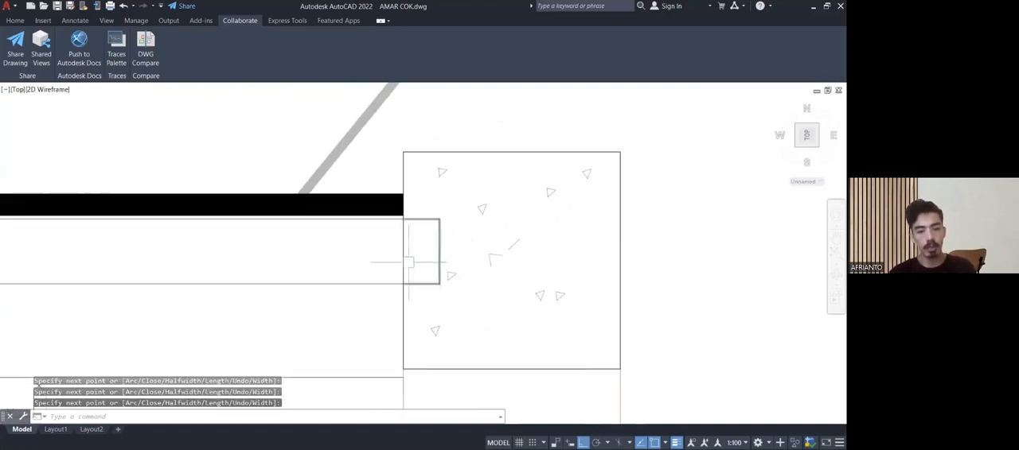
{"action": "scroll", "coordinate": [409, 262], "scroll_direction": "down", "scroll_amount": 2}
{"action": "middle_click_drag", "start_coordinate": [415, 233], "coordinate": [401, 146]}
{"action": "mouse_move", "coordinate": [418, 195]}
{"action": "middle_mouse_down"}
{"action": "mouse_move", "coordinate": [457, 136]}
{"action": "mouse_move", "coordinate": [501, 194]}
{"action": "mouse_move", "coordinate": [457, 188]}
{"action": "middle_mouse_up"}
{"action": "scroll", "coordinate": [490, 189], "scroll_direction": "up", "scroll_amount": 2}
{"action": "scroll", "coordinate": [451, 185], "scroll_direction": "down", "scroll_amount": 2}
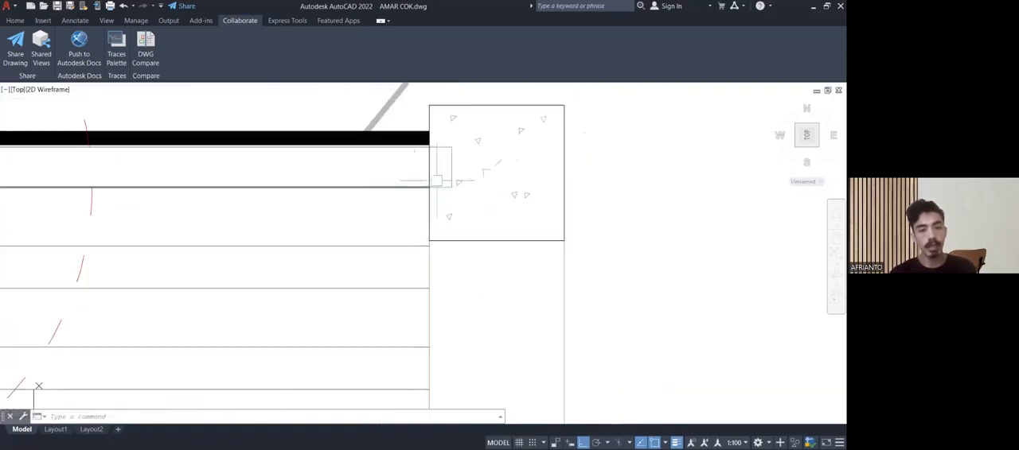
{"action": "scroll", "coordinate": [437, 181], "scroll_direction": "down", "scroll_amount": 3}
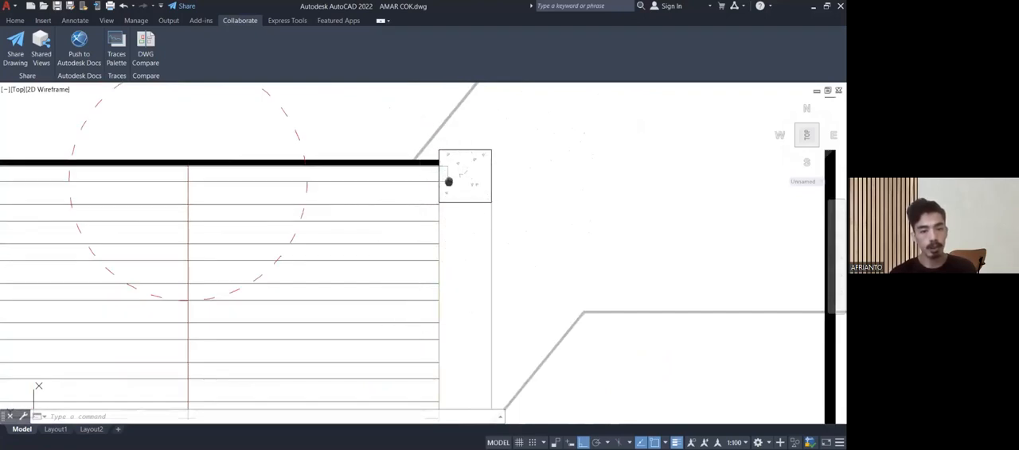
Compare the roof purlin ends at the concrete beam beyond circle C with those at the beam in circle A.
{"action": "middle_click_drag", "start_coordinate": [448, 181], "coordinate": [597, 174]}
{"action": "scroll", "coordinate": [557, 179], "scroll_direction": "down", "scroll_amount": 2}
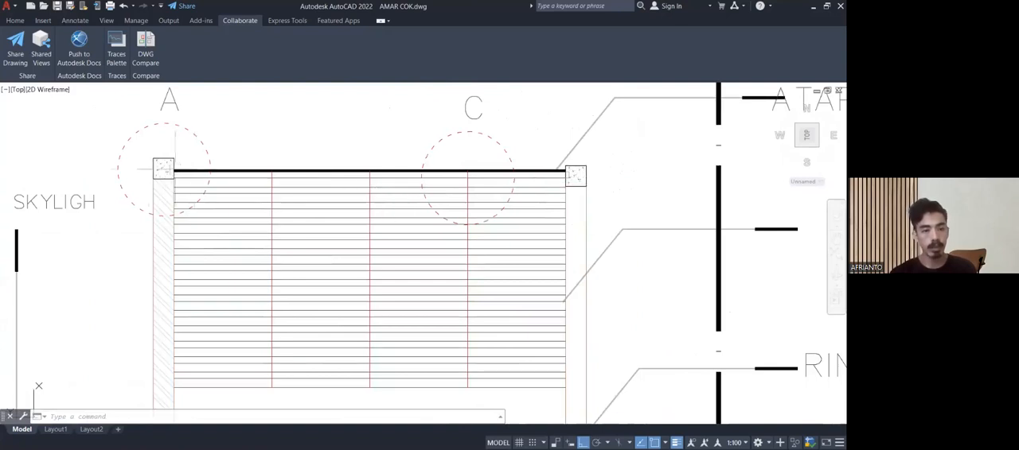
{"action": "scroll", "coordinate": [151, 169], "scroll_direction": "up", "scroll_amount": 5}
{"action": "middle_click_drag", "start_coordinate": [200, 178], "coordinate": [306, 144]}
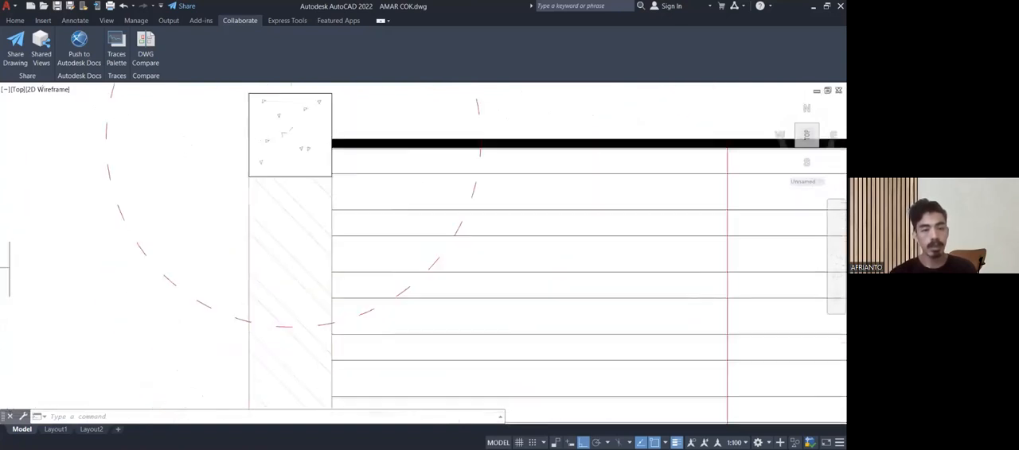
{"action": "scroll", "coordinate": [286, 149], "scroll_direction": "down", "scroll_amount": 5}
{"action": "middle_click_drag", "start_coordinate": [242, 164], "coordinate": [414, 160]}
{"action": "middle_click_drag", "start_coordinate": [289, 161], "coordinate": [523, 159]}
{"action": "scroll", "coordinate": [521, 193], "scroll_direction": "up", "scroll_amount": 8}
{"action": "scroll", "coordinate": [520, 193], "scroll_direction": "down", "scroll_amount": 6}
{"action": "mouse_move", "coordinate": [518, 200]}
{"action": "middle_mouse_down"}
{"action": "mouse_move", "coordinate": [450, 200]}
{"action": "mouse_move", "coordinate": [557, 226]}
{"action": "middle_mouse_up"}
Examine the roof section's right frame from the ATAP SPANDEK covering down through the purlins to the RING BALK 20X29.
{"action": "scroll", "coordinate": [436, 196], "scroll_direction": "down", "scroll_amount": 3}
{"action": "scroll", "coordinate": [557, 226], "scroll_direction": "down", "scroll_amount": 2}
{"action": "scroll", "coordinate": [478, 209], "scroll_direction": "down", "scroll_amount": 2}
{"action": "middle_click_drag", "start_coordinate": [461, 207], "coordinate": [302, 197]}
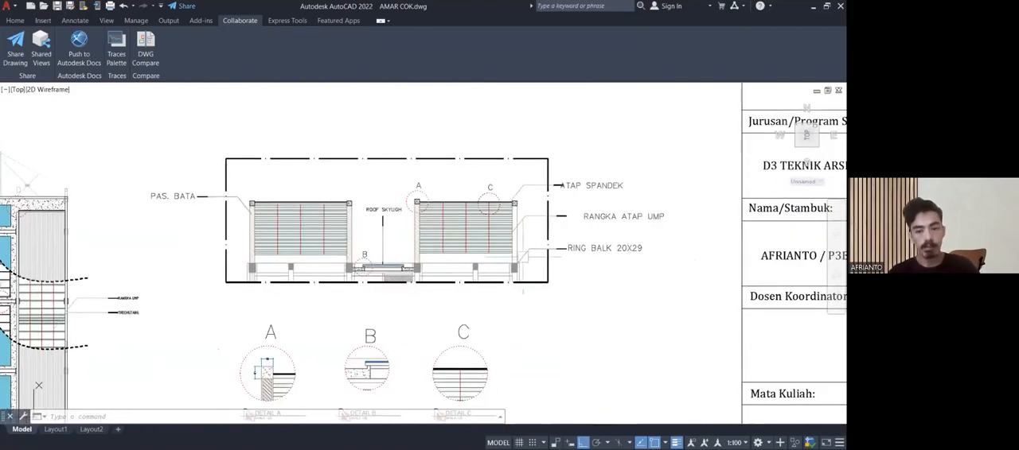
{"action": "scroll", "coordinate": [512, 208], "scroll_direction": "up", "scroll_amount": 3}
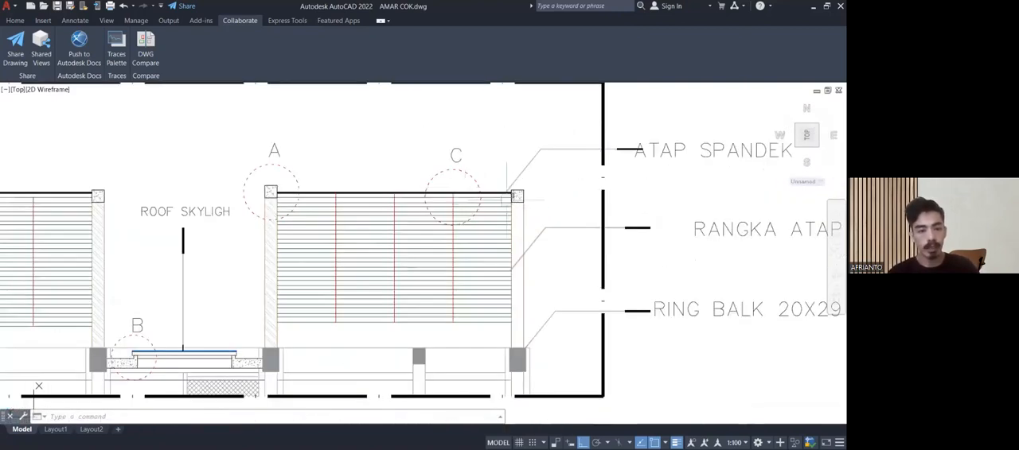
{"action": "scroll", "coordinate": [201, 240], "scroll_direction": "up", "scroll_amount": 5}
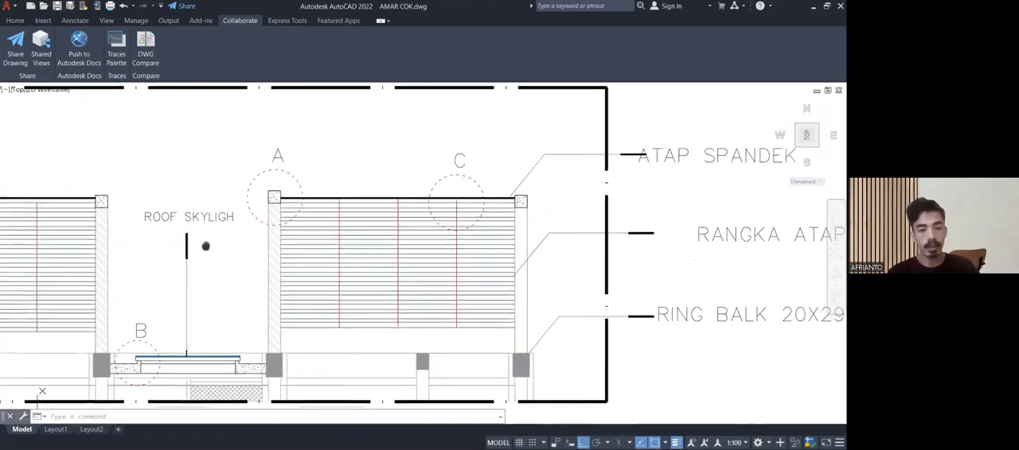
{"action": "middle_click_drag", "start_coordinate": [176, 222], "coordinate": [194, 246]}
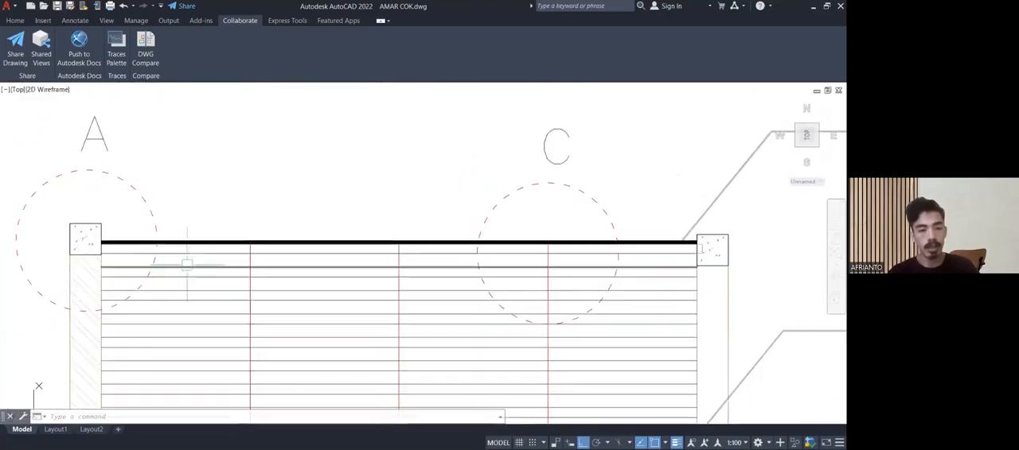
{"action": "scroll", "coordinate": [165, 247], "scroll_direction": "up", "scroll_amount": 2}
{"action": "scroll", "coordinate": [205, 233], "scroll_direction": "down", "scroll_amount": 4}
{"action": "middle_click_drag", "start_coordinate": [350, 263], "coordinate": [335, 121]}
{"action": "scroll", "coordinate": [330, 218], "scroll_direction": "down", "scroll_amount": 4}
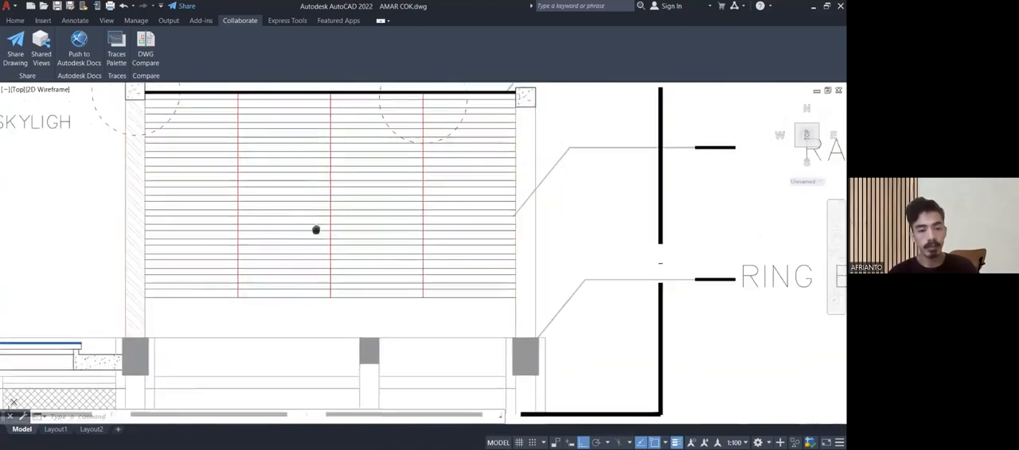
{"action": "scroll", "coordinate": [394, 238], "scroll_direction": "up", "scroll_amount": 2}
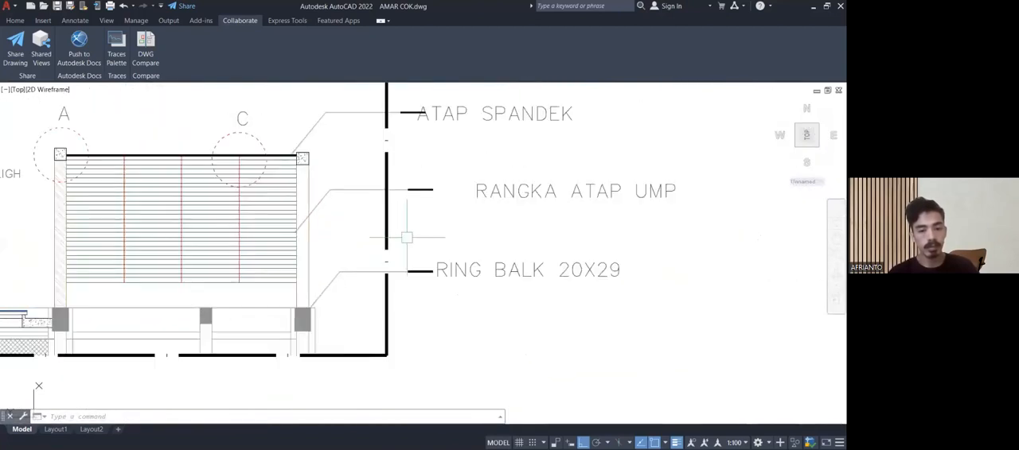
Review the whole DETAIL ATAP sheet with details A, B and C, followed by an overview of the neighbouring drawing sheets.
{"action": "mouse_move", "coordinate": [427, 220]}
{"action": "middle_mouse_down"}
{"action": "mouse_move", "coordinate": [391, 252]}
{"action": "mouse_move", "coordinate": [390, 276]}
{"action": "mouse_move", "coordinate": [589, 273]}
{"action": "middle_mouse_up"}
{"action": "scroll", "coordinate": [398, 245], "scroll_direction": "down", "scroll_amount": 2}
{"action": "scroll", "coordinate": [390, 250], "scroll_direction": "down", "scroll_amount": 4}
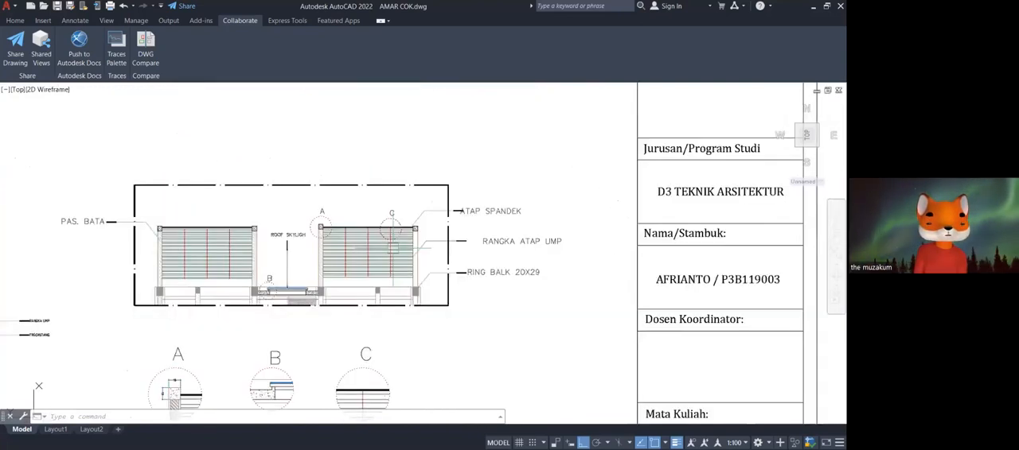
{"action": "mouse_move", "coordinate": [341, 302]}
{"action": "middle_mouse_down"}
{"action": "mouse_move", "coordinate": [350, 281]}
{"action": "mouse_move", "coordinate": [388, 259]}
{"action": "middle_mouse_up"}
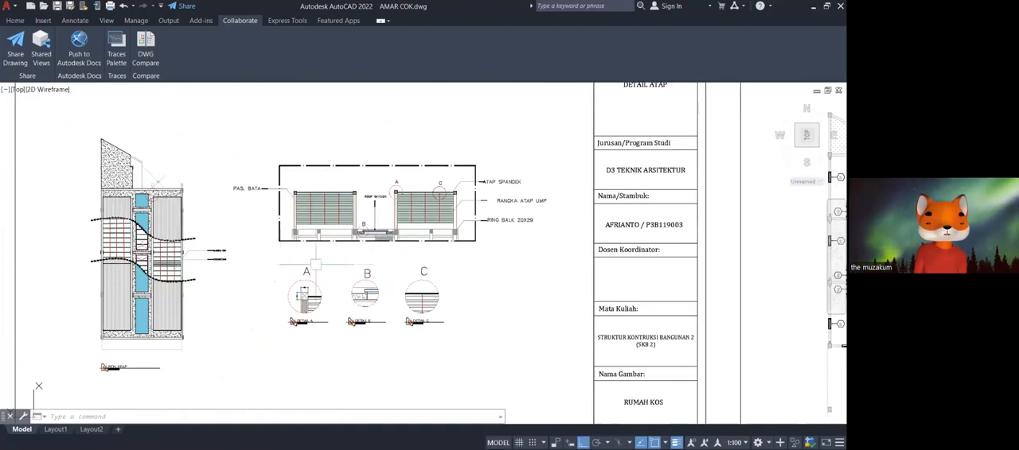
{"action": "scroll", "coordinate": [367, 286], "scroll_direction": "down", "scroll_amount": 5}
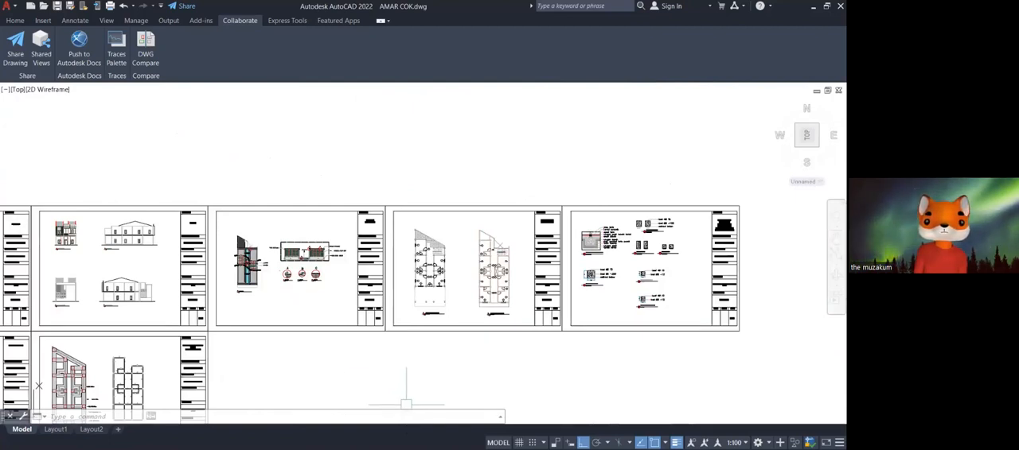
{"action": "key", "text": "alt+Tab"}
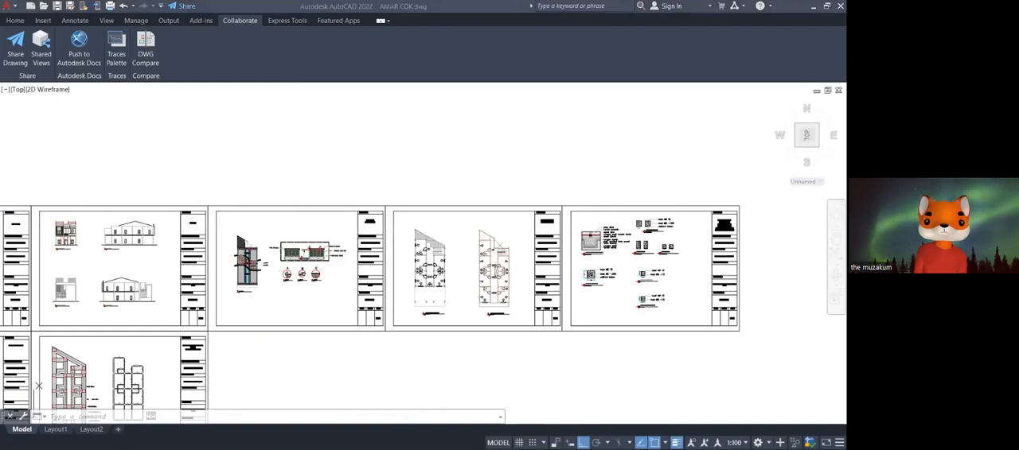
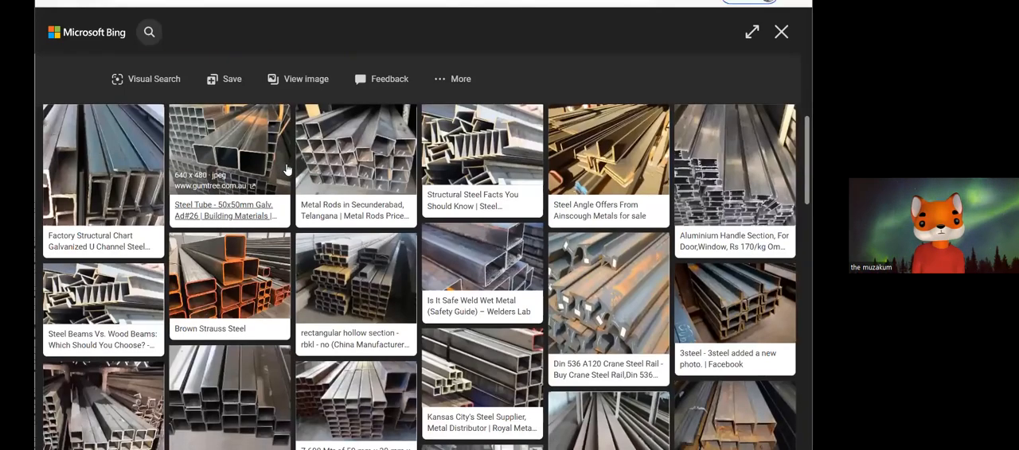
Examine the Gambar Besi Unp 100 photo of stacked channel sections and the related steel profile images beneath it.
{"action": "scroll", "coordinate": [295, 174], "scroll_direction": "down", "scroll_amount": 1}
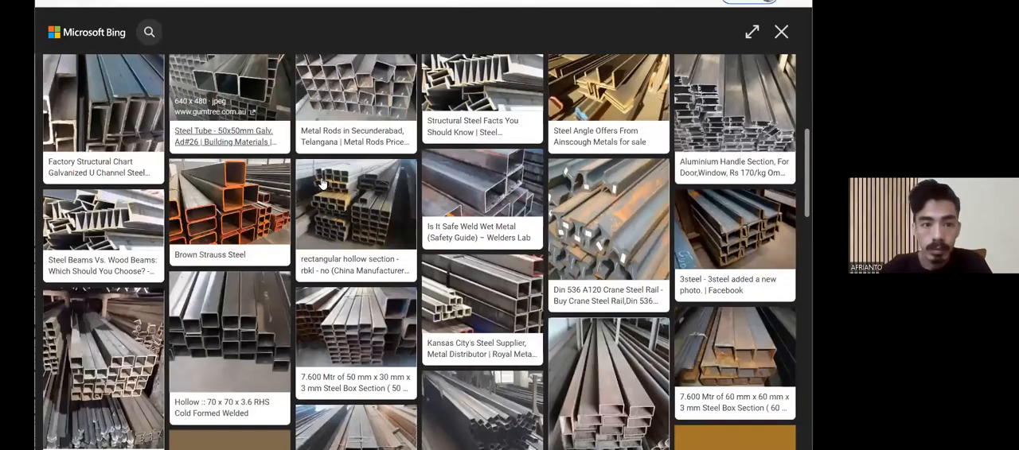
{"action": "scroll", "coordinate": [271, 185], "scroll_direction": "up", "scroll_amount": 3}
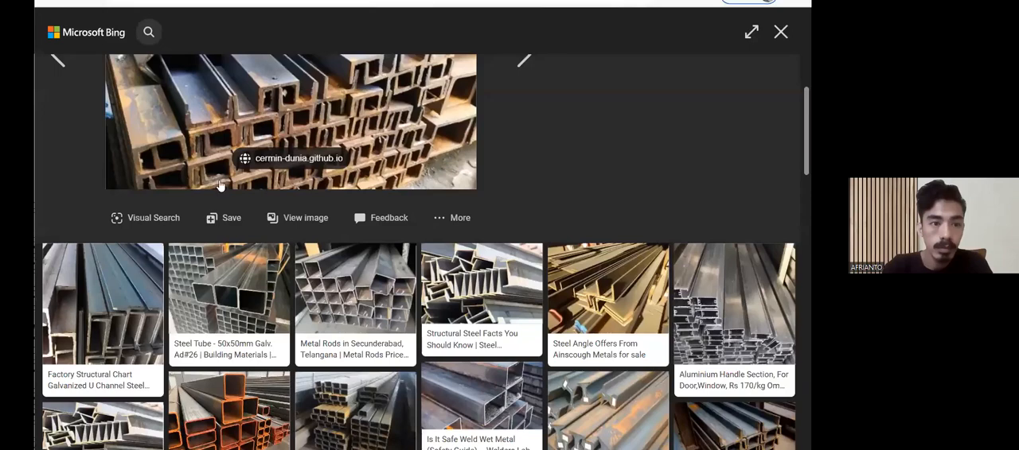
{"action": "scroll", "coordinate": [258, 184], "scroll_direction": "down", "scroll_amount": 2}
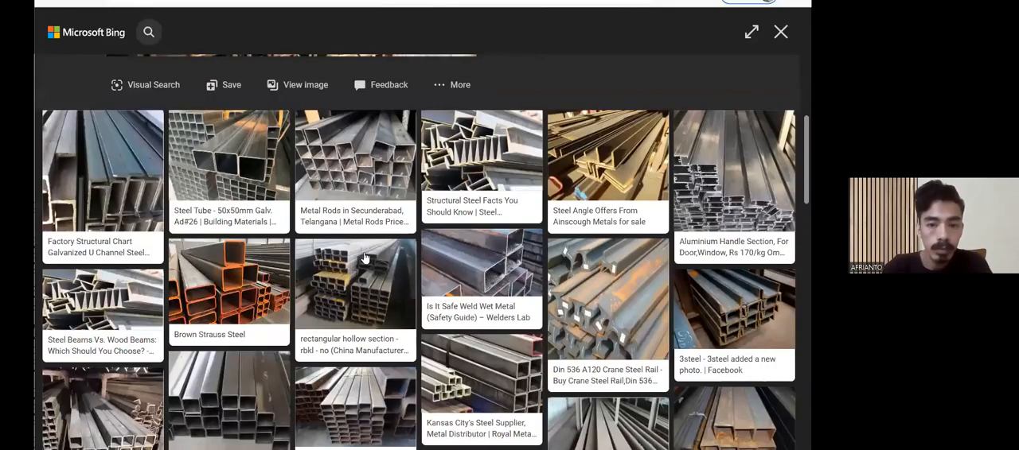
{"action": "scroll", "coordinate": [363, 257], "scroll_direction": "down", "scroll_amount": 3}
{"action": "scroll", "coordinate": [444, 196], "scroll_direction": "up", "scroll_amount": 5}
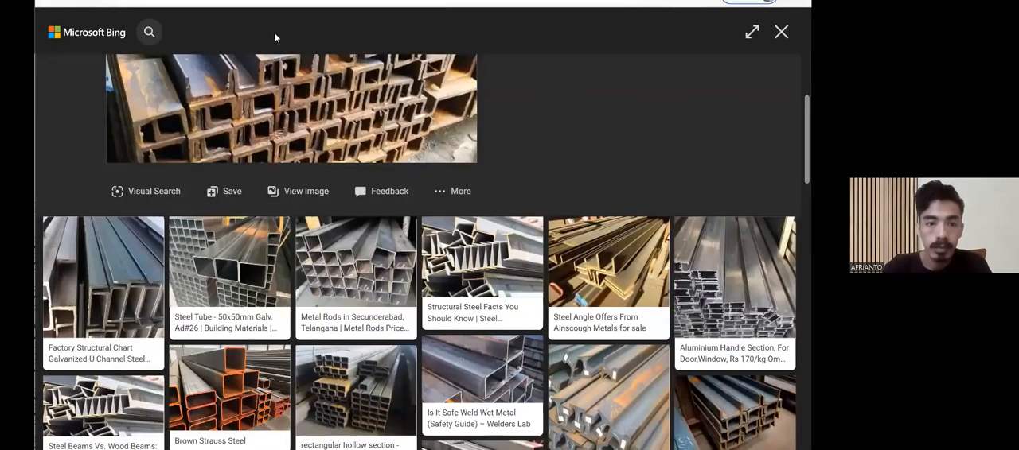
{"action": "scroll", "coordinate": [309, 17], "scroll_direction": "up", "scroll_amount": 2}
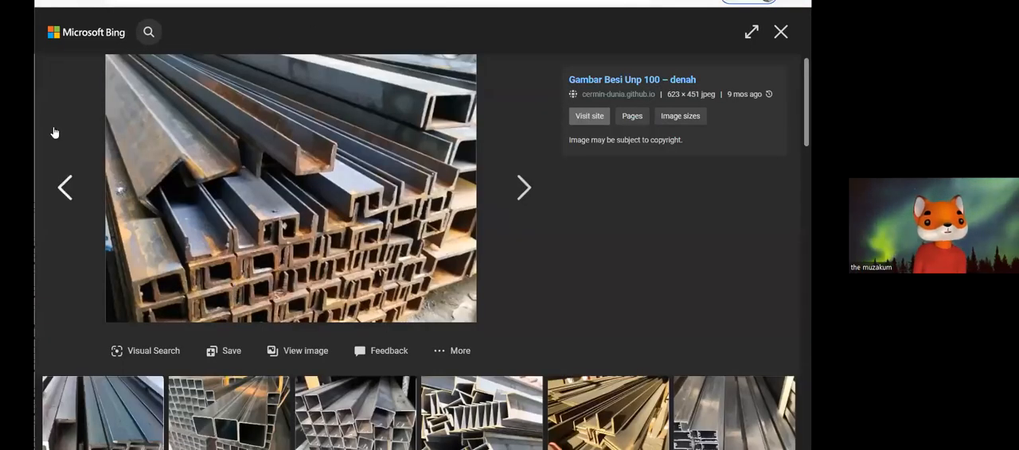
{"action": "key", "text": "ctrl+a"}
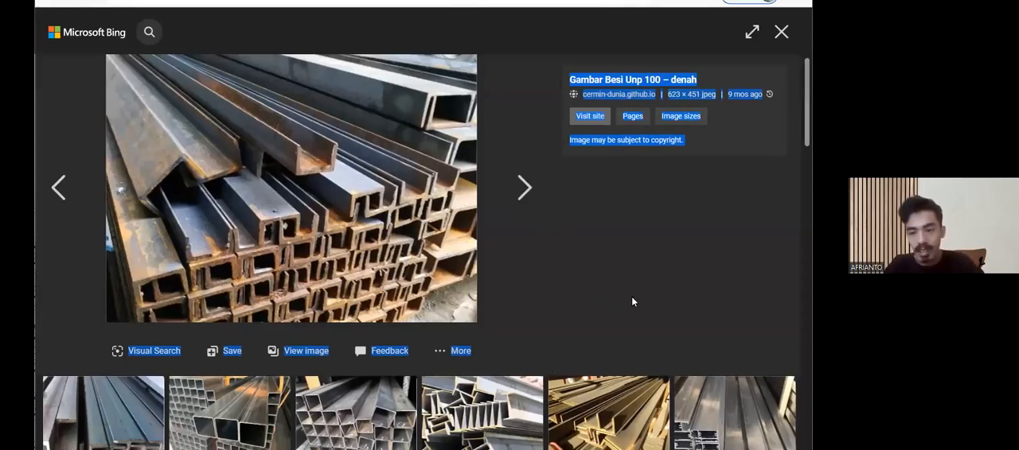
{"action": "left_click", "coordinate": [623, 351]}
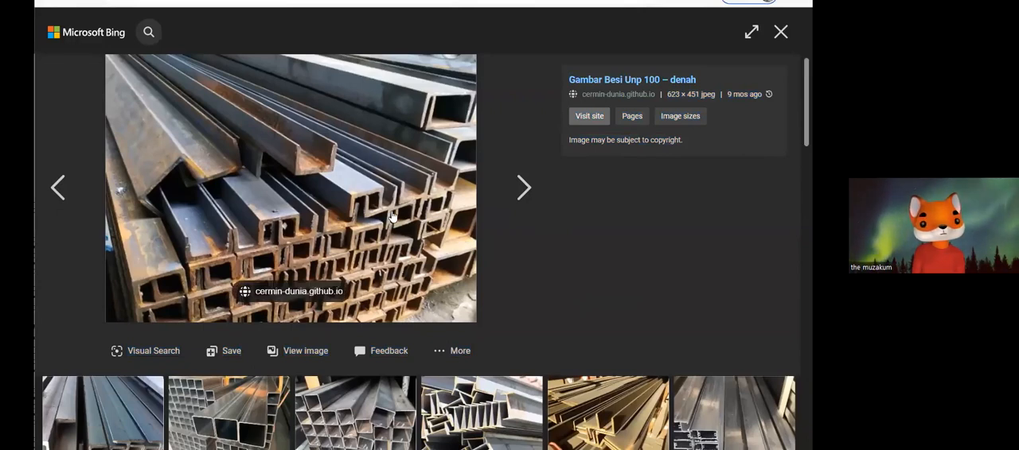
{"action": "scroll", "coordinate": [396, 212], "scroll_direction": "down", "scroll_amount": 1}
{"action": "scroll", "coordinate": [405, 211], "scroll_direction": "down", "scroll_amount": 1}
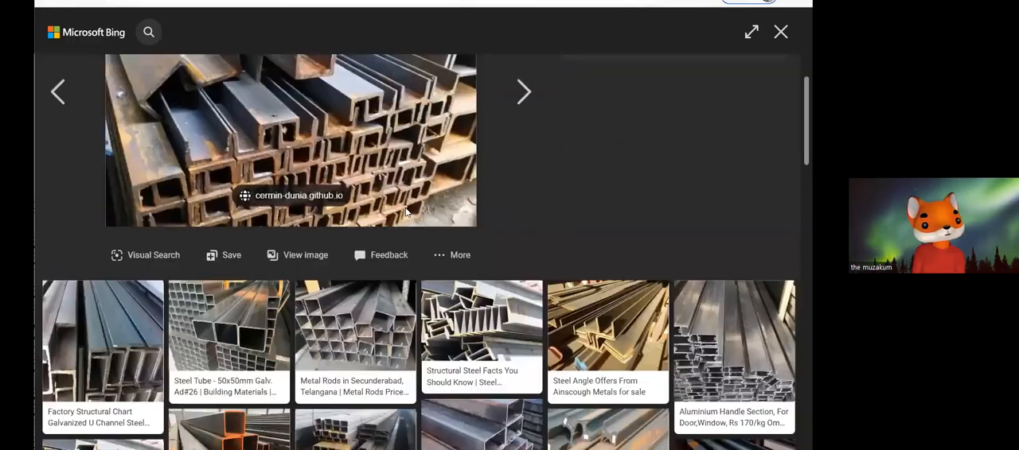
{"action": "scroll", "coordinate": [405, 212], "scroll_direction": "down", "scroll_amount": 1}
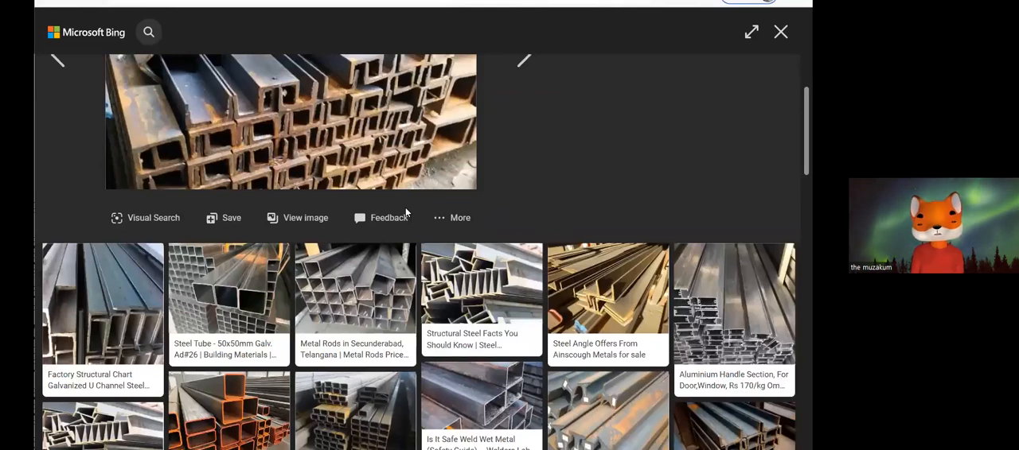
{"action": "scroll", "coordinate": [405, 207], "scroll_direction": "up", "scroll_amount": 3}
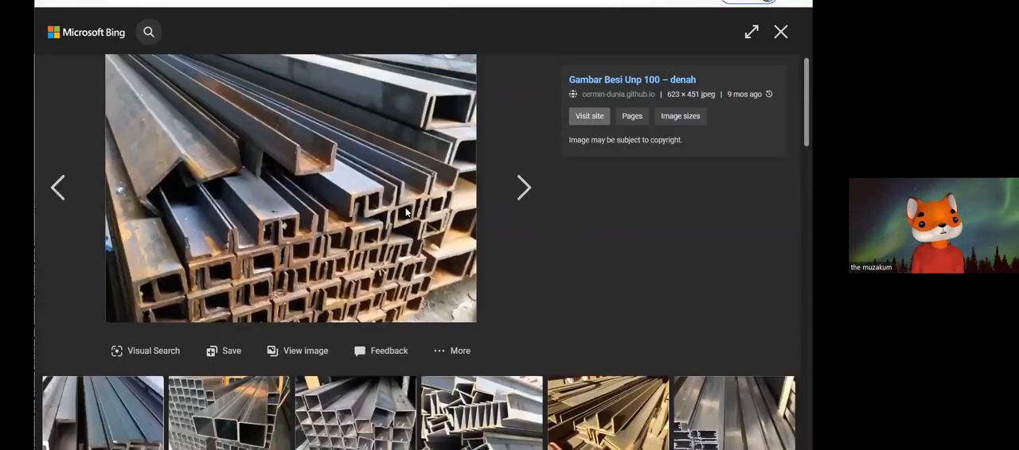
Reopen the rangka atap unp image results, and search for RANGKA ATAP CNP images in a new browser tab.
{"action": "left_click", "coordinate": [285, 10]}
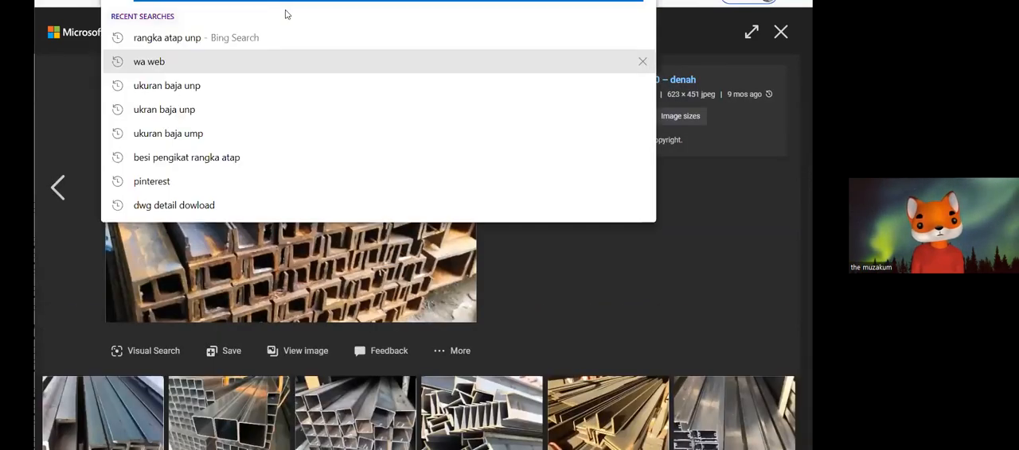
{"action": "left_click", "coordinate": [204, 38]}
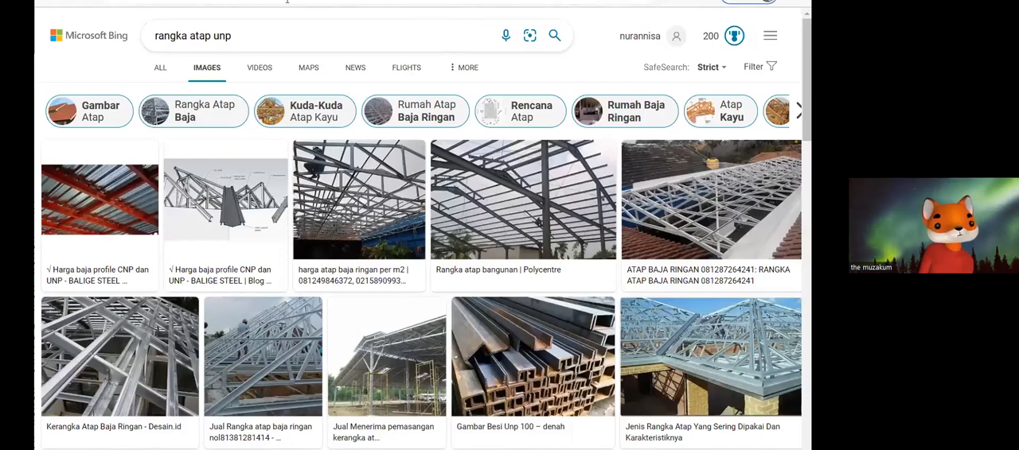
{"action": "key", "text": "ctrl+t"}
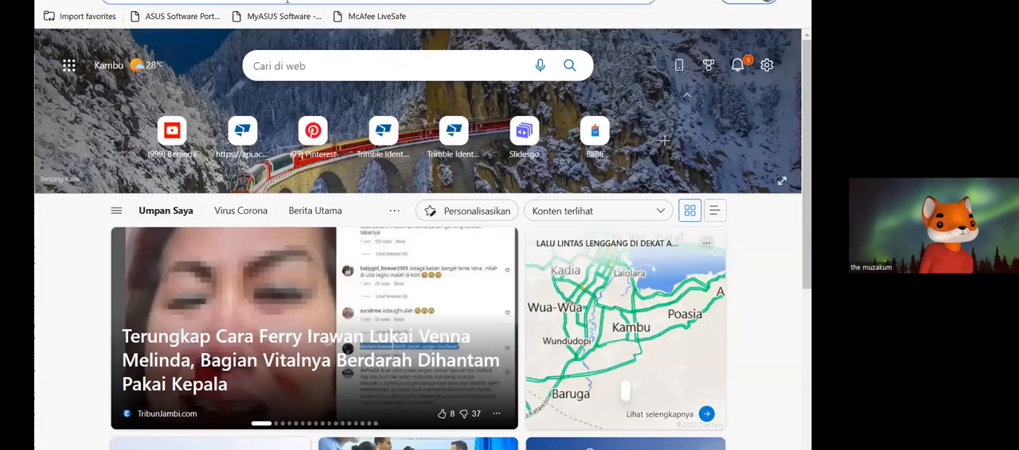
{"action": "type", "text": "rangka at"}
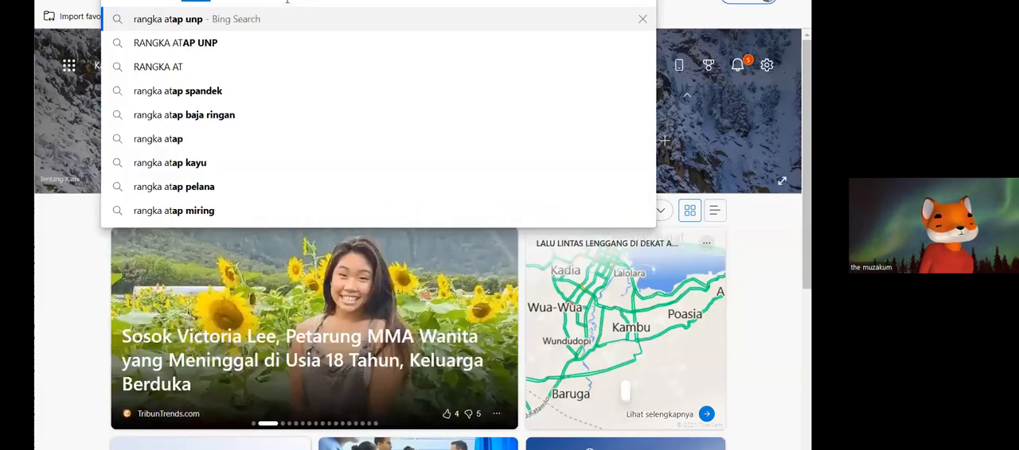
{"action": "type", "text": "ap CNP"}
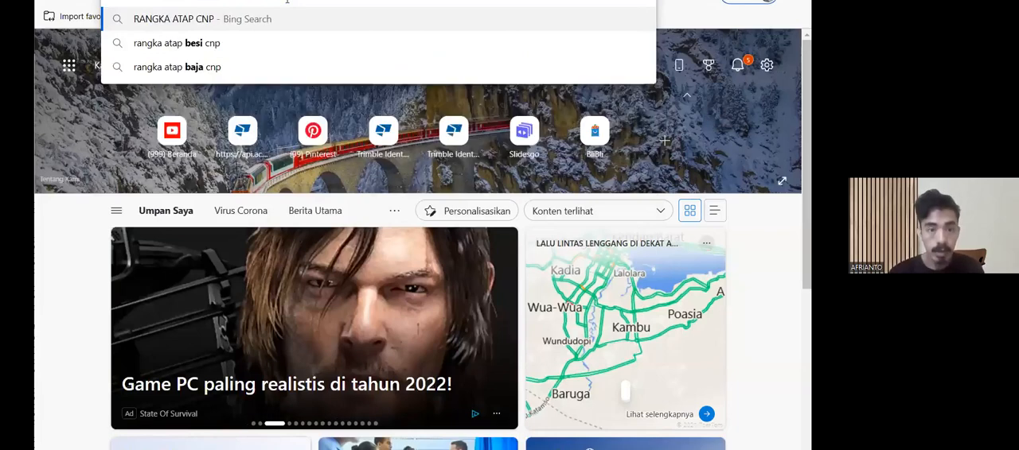
{"action": "key", "text": "Return"}
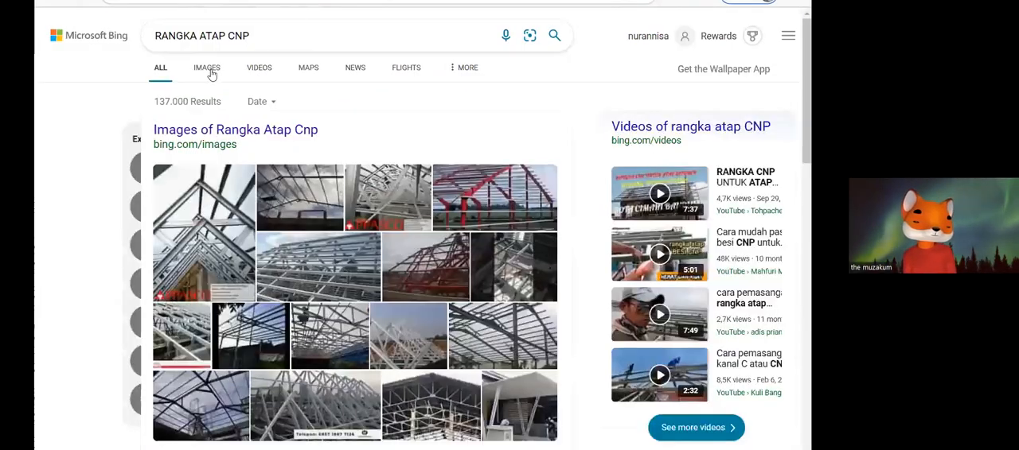
{"action": "left_click", "coordinate": [207, 69]}
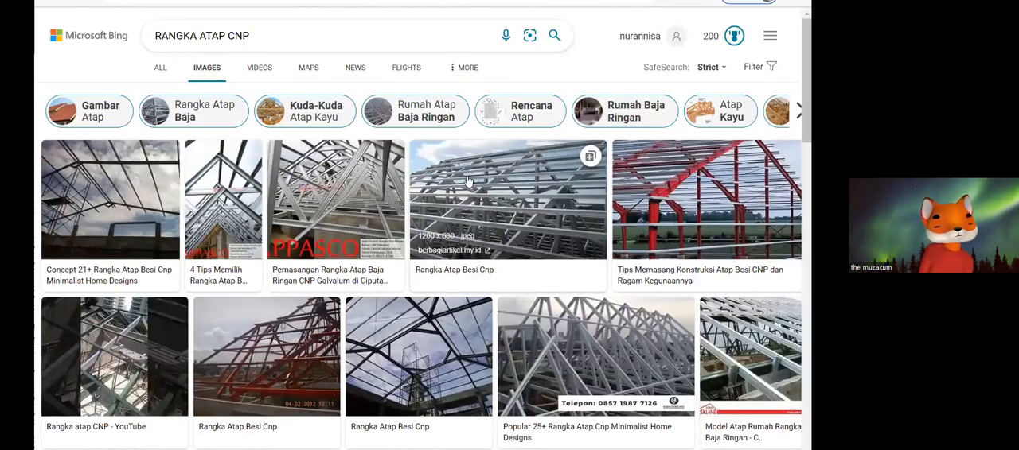
Find and open the image of Cara pemasangan kanal C atau CNP pada rangka atap baja among the RANGKA ATAP CNP results.
{"action": "scroll", "coordinate": [468, 181], "scroll_direction": "down", "scroll_amount": 3}
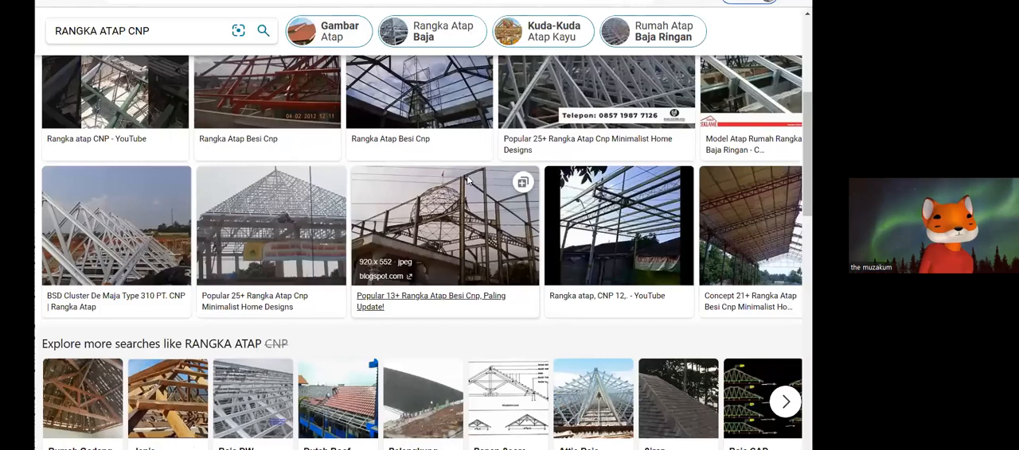
{"action": "scroll", "coordinate": [468, 181], "scroll_direction": "down", "scroll_amount": 2}
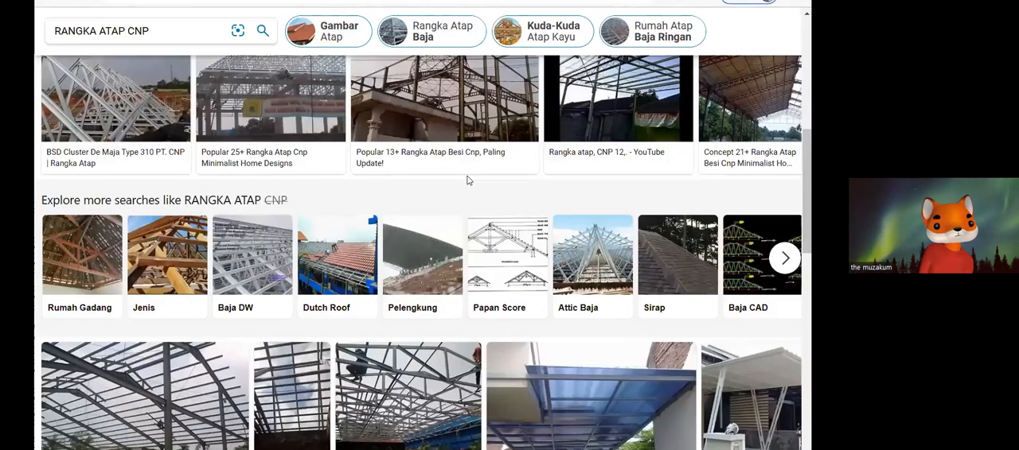
{"action": "scroll", "coordinate": [468, 181], "scroll_direction": "down", "scroll_amount": 2}
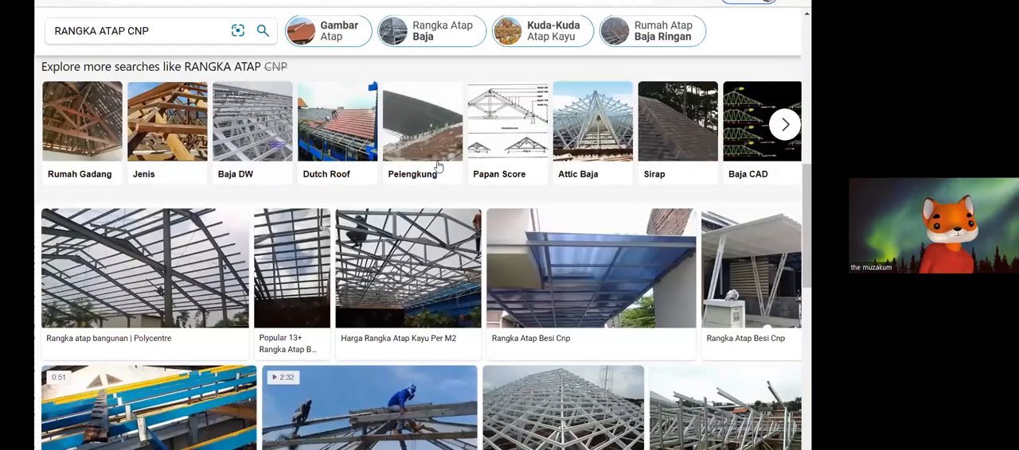
{"action": "scroll", "coordinate": [435, 164], "scroll_direction": "down", "scroll_amount": 4}
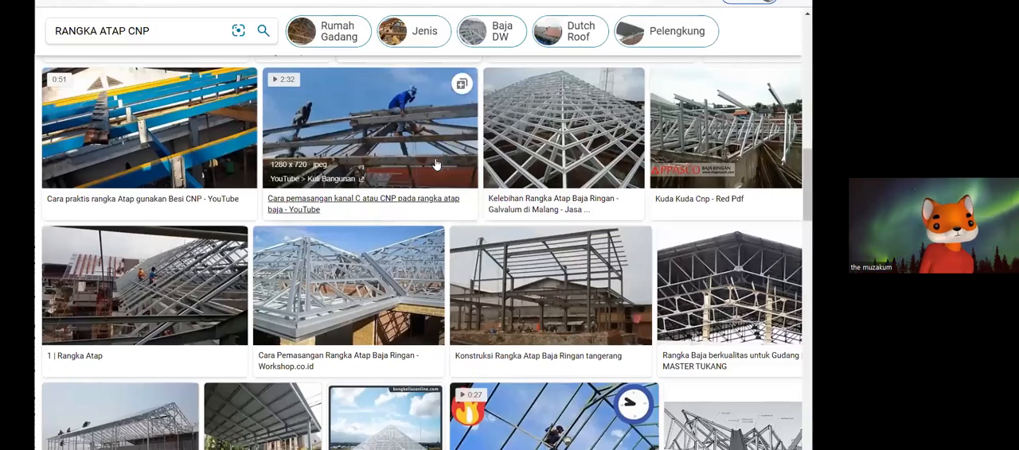
{"action": "left_click", "coordinate": [435, 159]}
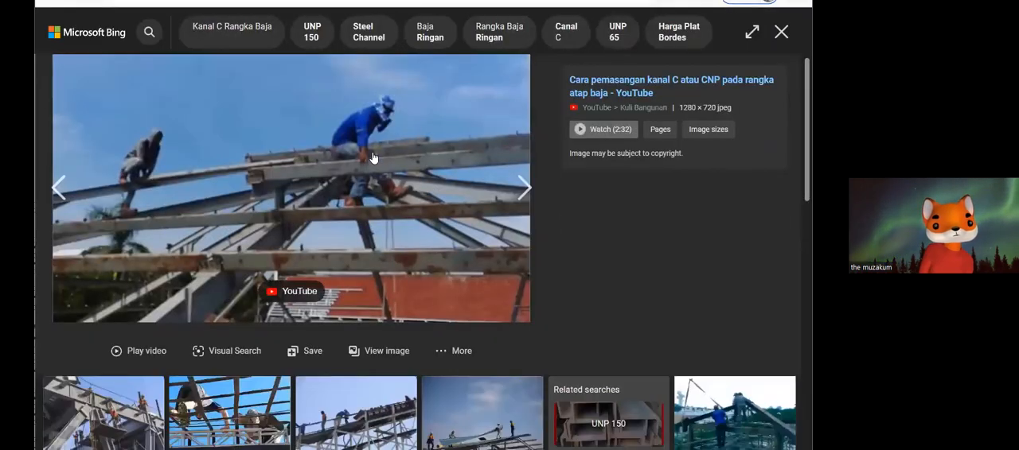
Examine the CNP roof-frame installation photo alongside the first rows of related steel construction images.
{"action": "scroll", "coordinate": [373, 158], "scroll_direction": "down", "scroll_amount": 1}
{"action": "scroll", "coordinate": [373, 158], "scroll_direction": "down", "scroll_amount": 3}
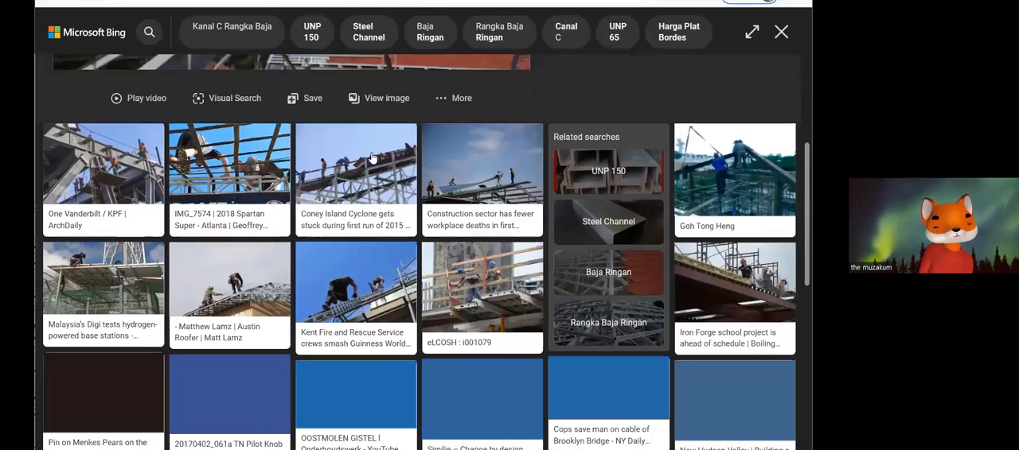
{"action": "scroll", "coordinate": [372, 158], "scroll_direction": "down", "scroll_amount": 1}
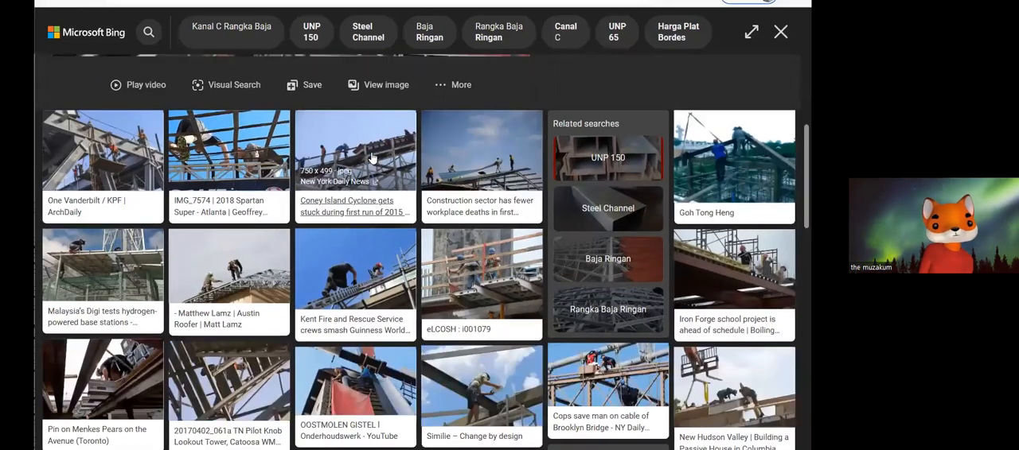
{"action": "scroll", "coordinate": [372, 158], "scroll_direction": "down", "scroll_amount": 1}
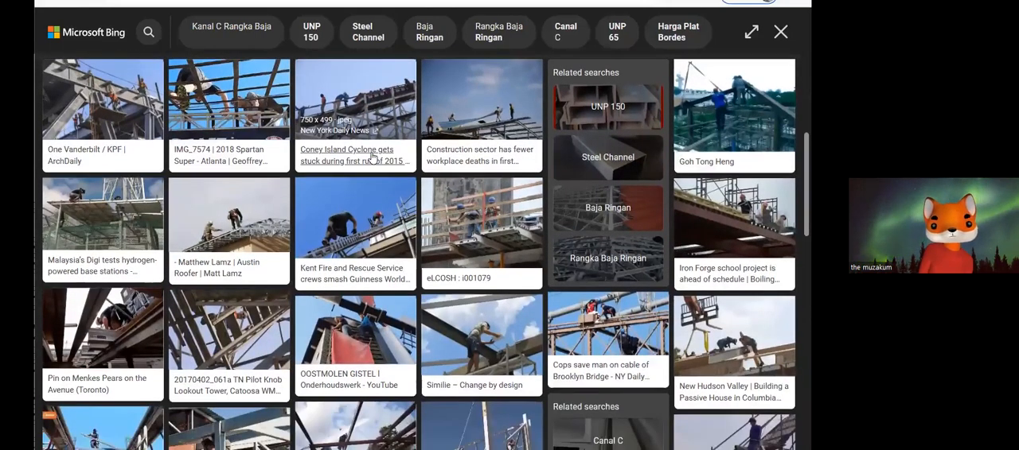
{"action": "scroll", "coordinate": [372, 158], "scroll_direction": "down", "scroll_amount": 1}
{"action": "scroll", "coordinate": [411, 165], "scroll_direction": "up", "scroll_amount": 2}
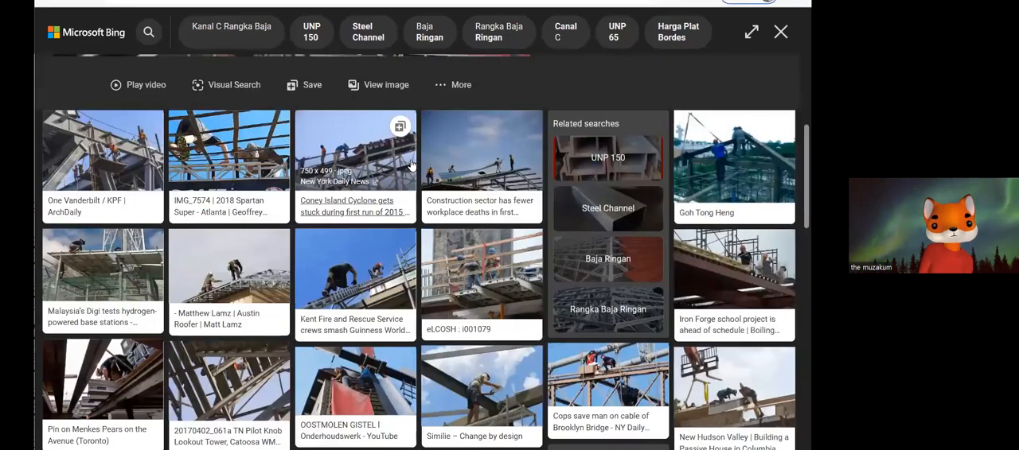
{"action": "scroll", "coordinate": [411, 164], "scroll_direction": "down", "scroll_amount": 4}
{"action": "scroll", "coordinate": [379, 142], "scroll_direction": "up", "scroll_amount": 6}
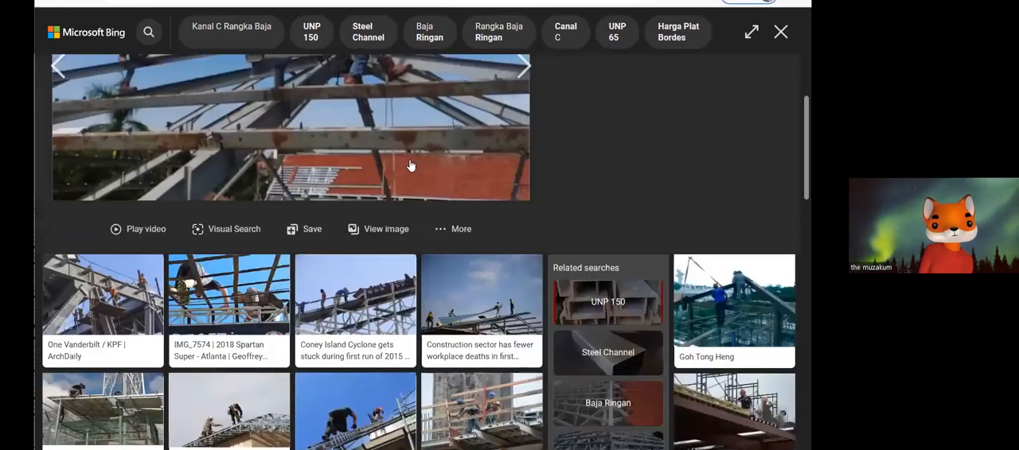
{"action": "scroll", "coordinate": [379, 142], "scroll_direction": "up", "scroll_amount": 2}
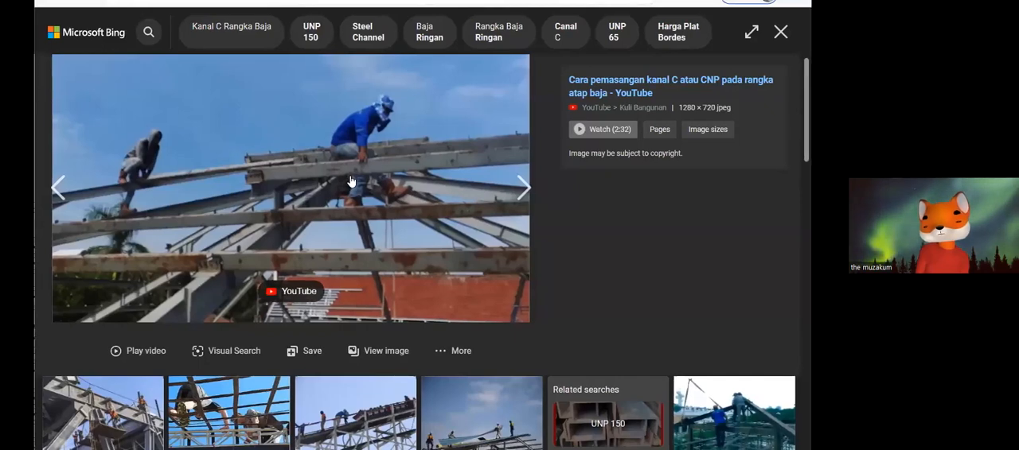
Examine the further rows of steel construction images related to the CNP roof-frame installation photo.
{"action": "scroll", "coordinate": [354, 191], "scroll_direction": "down", "scroll_amount": 3}
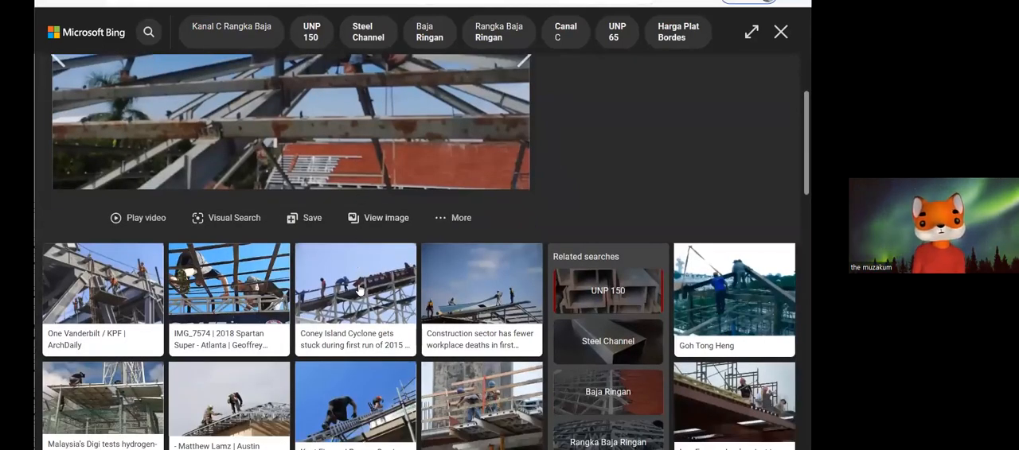
{"action": "scroll", "coordinate": [359, 290], "scroll_direction": "down", "scroll_amount": 3}
{"action": "scroll", "coordinate": [359, 290], "scroll_direction": "down", "scroll_amount": 7}
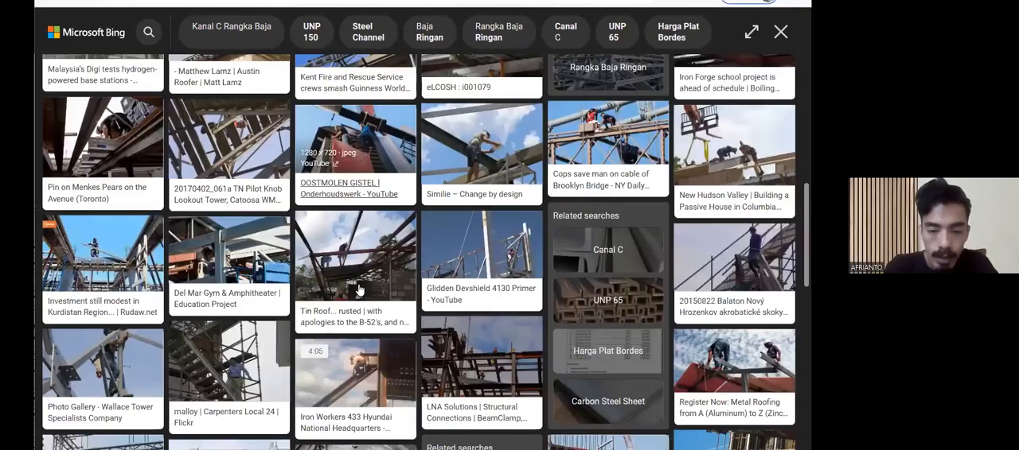
{"action": "scroll", "coordinate": [355, 204], "scroll_direction": "down", "scroll_amount": 7}
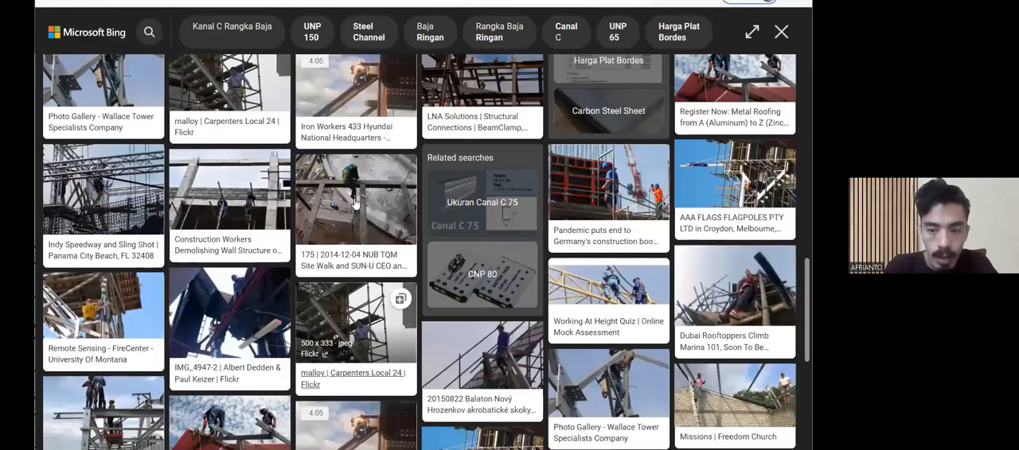
{"action": "scroll", "coordinate": [355, 204], "scroll_direction": "down", "scroll_amount": 2}
{"action": "scroll", "coordinate": [355, 199], "scroll_direction": "down", "scroll_amount": 1}
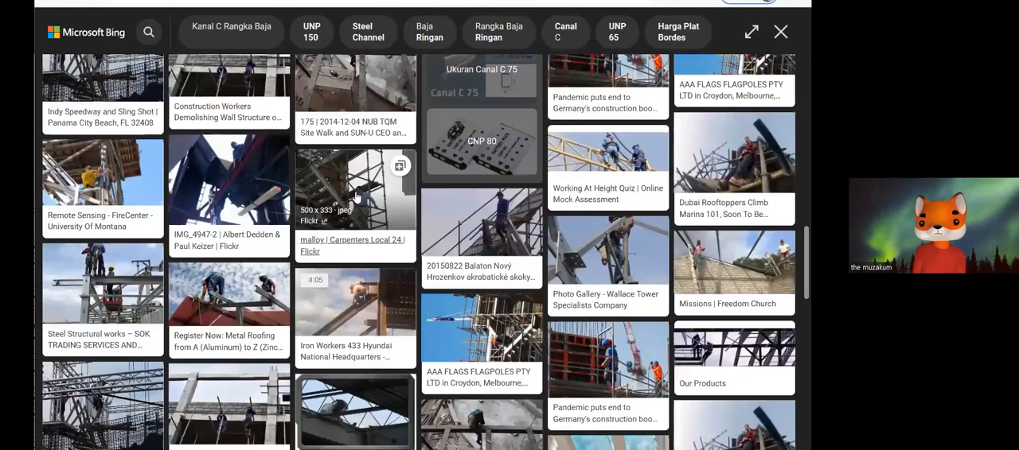
{"action": "scroll", "coordinate": [355, 199], "scroll_direction": "down", "scroll_amount": 3}
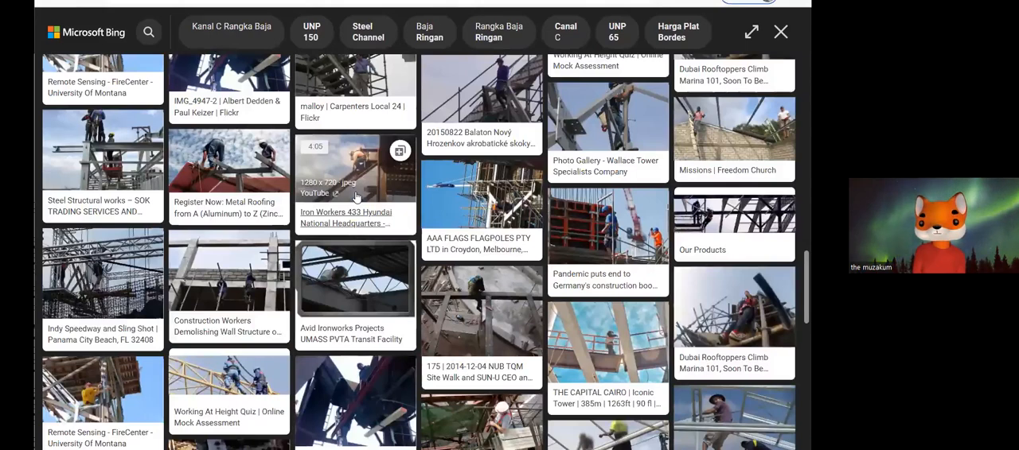
{"action": "scroll", "coordinate": [358, 197], "scroll_direction": "down", "scroll_amount": 3}
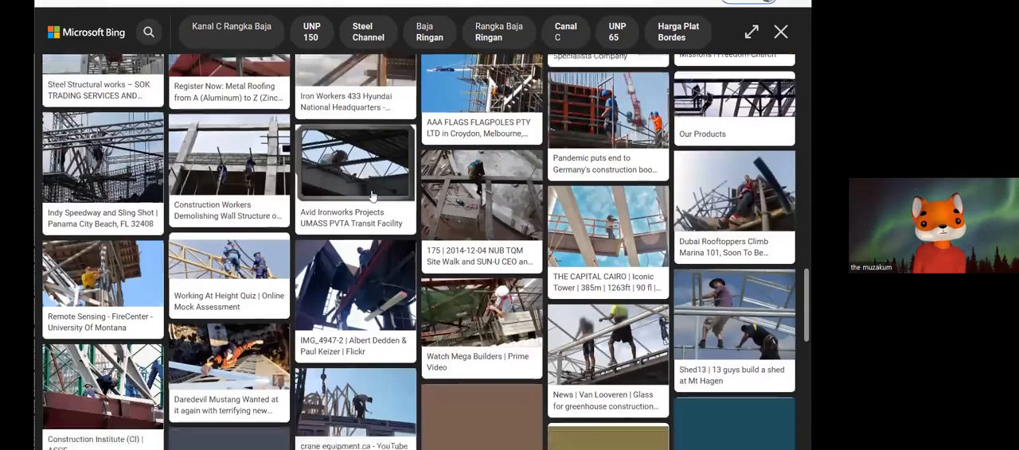
{"action": "scroll", "coordinate": [374, 196], "scroll_direction": "down", "scroll_amount": 3}
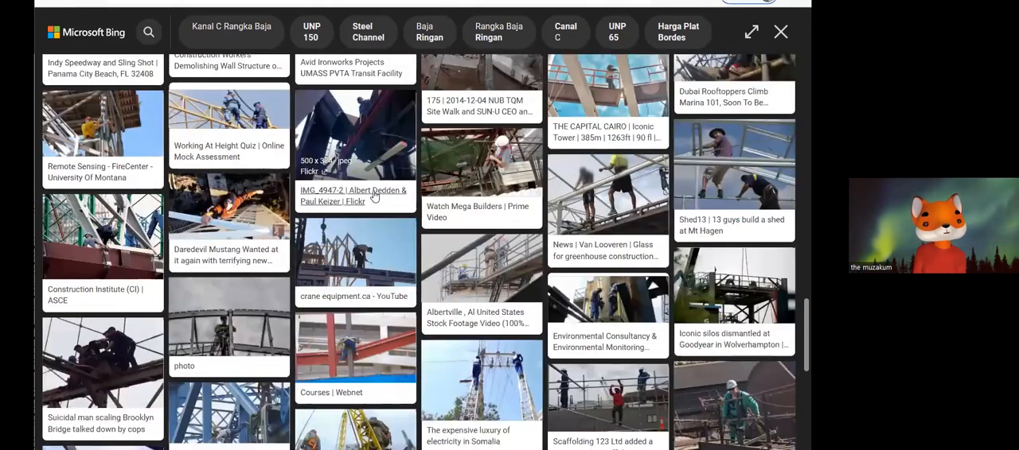
{"action": "scroll", "coordinate": [272, 16], "scroll_direction": "up", "scroll_amount": 1}
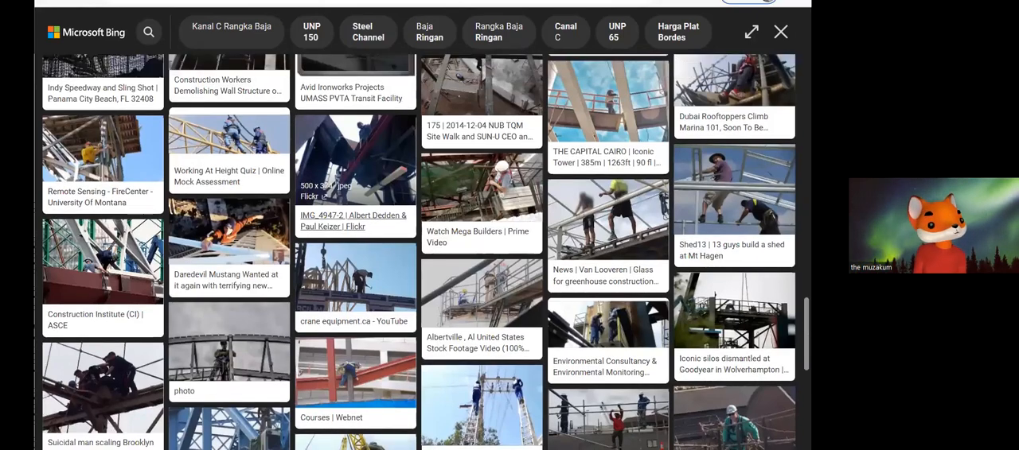
{"action": "scroll", "coordinate": [344, 186], "scroll_direction": "up", "scroll_amount": 4}
Return to the rangka atap unp results and open the C8 X 11.5 U channel steel image related to Gambar Besi Unp 100.
{"action": "key", "text": "Escape"}
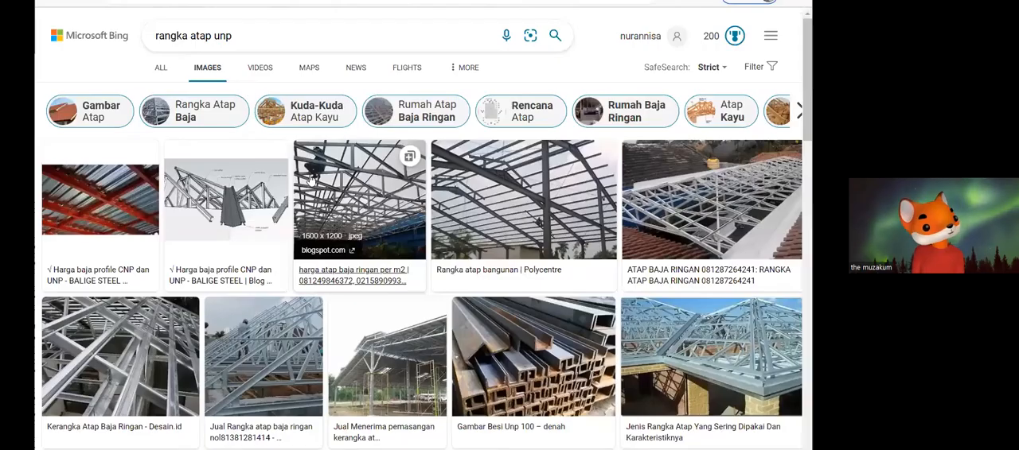
{"action": "left_click", "coordinate": [313, 166]}
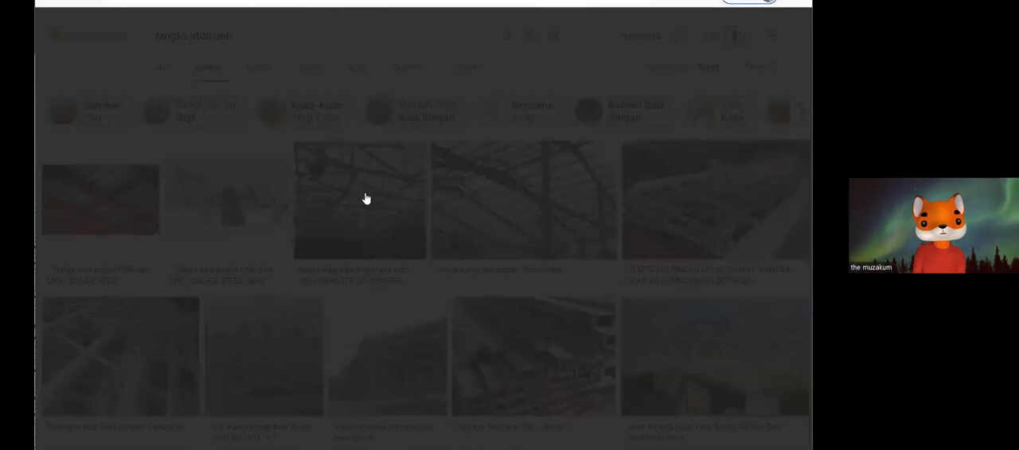
{"action": "scroll", "coordinate": [366, 195], "scroll_direction": "down", "scroll_amount": 3}
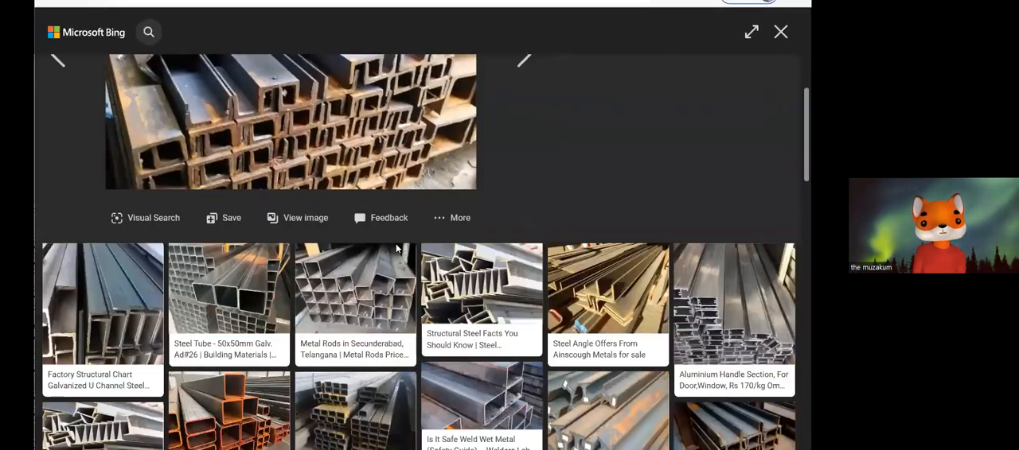
{"action": "scroll", "coordinate": [414, 281], "scroll_direction": "down", "scroll_amount": 1}
{"action": "scroll", "coordinate": [411, 276], "scroll_direction": "down", "scroll_amount": 4}
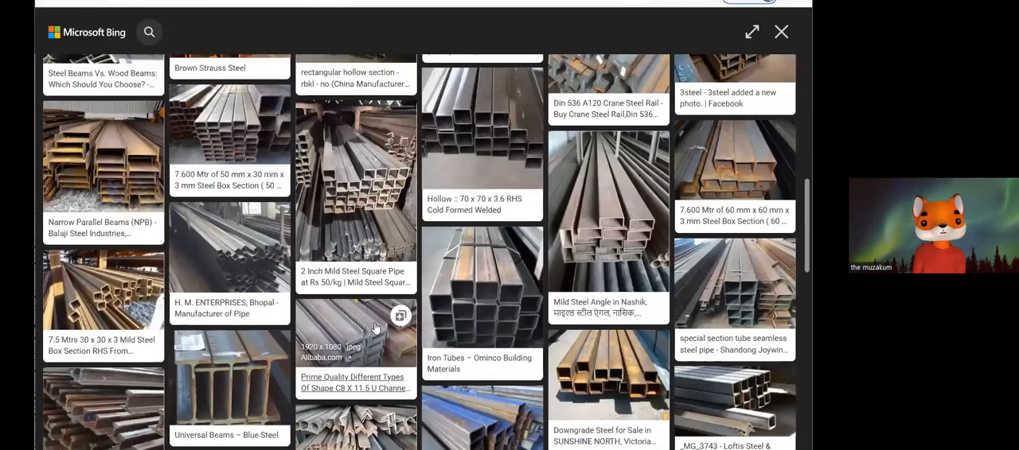
{"action": "left_click", "coordinate": [376, 328]}
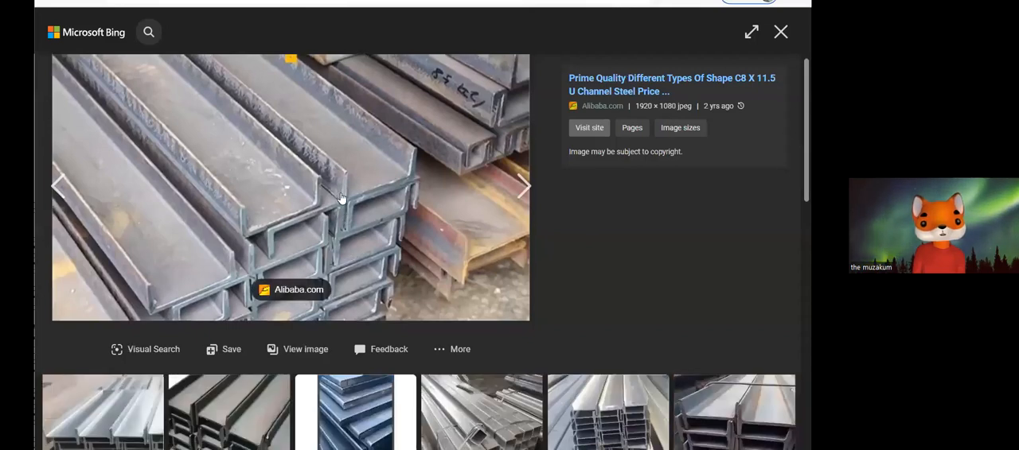
Find and open the C Beam Hot Rolled Z Purlin Galvanized C Purlin image among the related channel steel images.
{"action": "scroll", "coordinate": [340, 197], "scroll_direction": "down", "scroll_amount": 3}
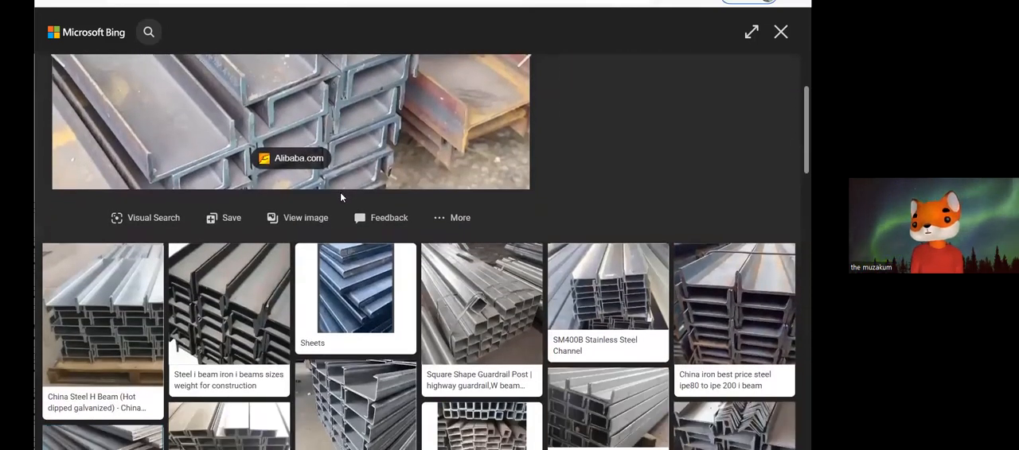
{"action": "scroll", "coordinate": [340, 197], "scroll_direction": "down", "scroll_amount": 2}
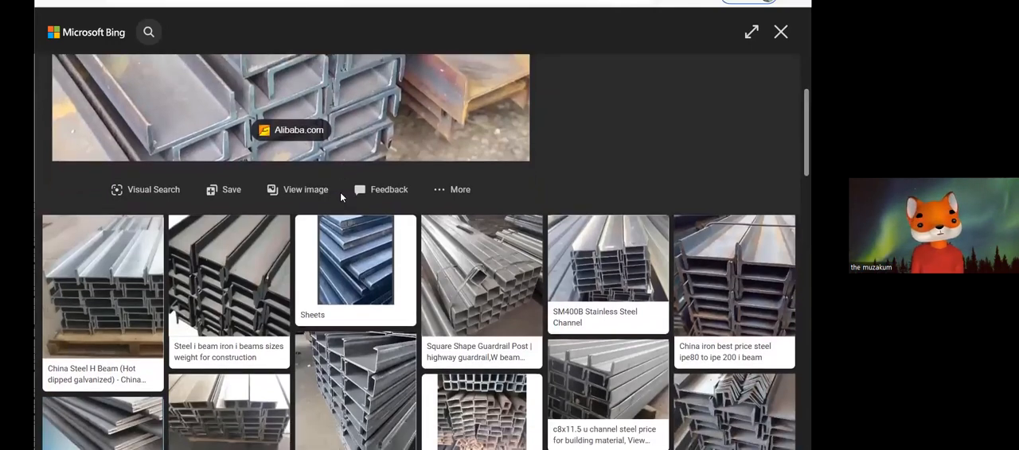
{"action": "scroll", "coordinate": [340, 197], "scroll_direction": "down", "scroll_amount": 1}
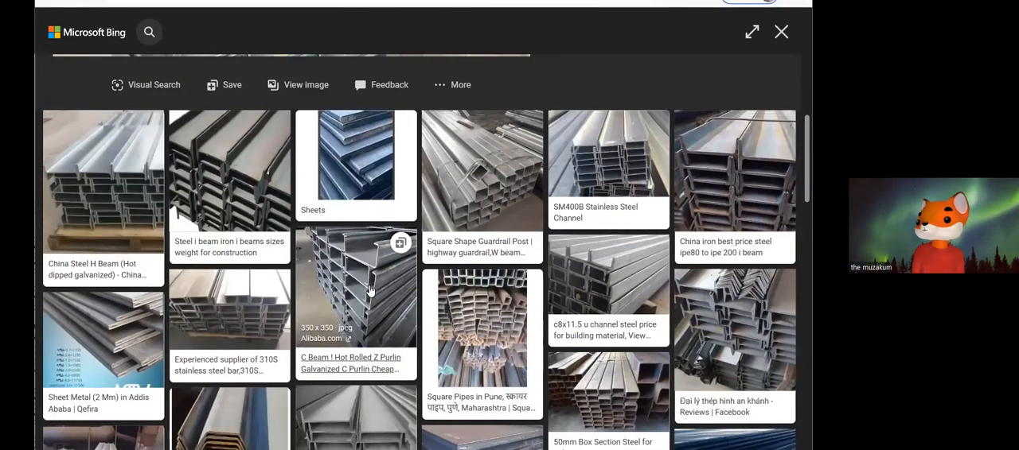
{"action": "left_click", "coordinate": [358, 262]}
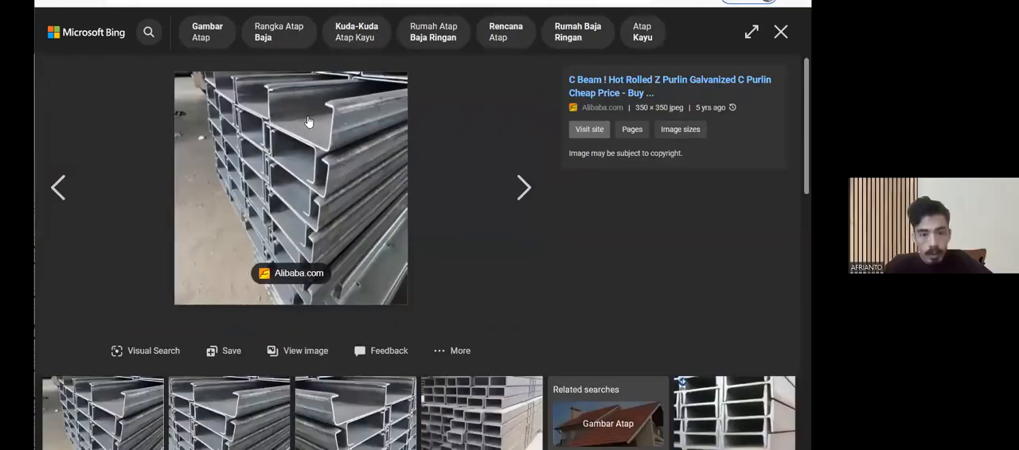
Examine the galvanized C purlin photo and the related steel profile images beneath it.
{"action": "scroll", "coordinate": [320, 121], "scroll_direction": "down", "scroll_amount": 2}
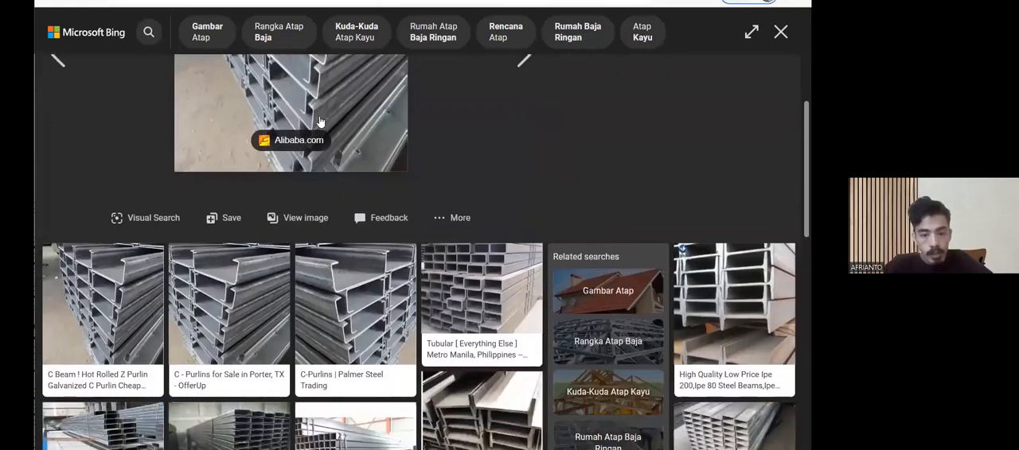
{"action": "scroll", "coordinate": [320, 121], "scroll_direction": "up", "scroll_amount": 2}
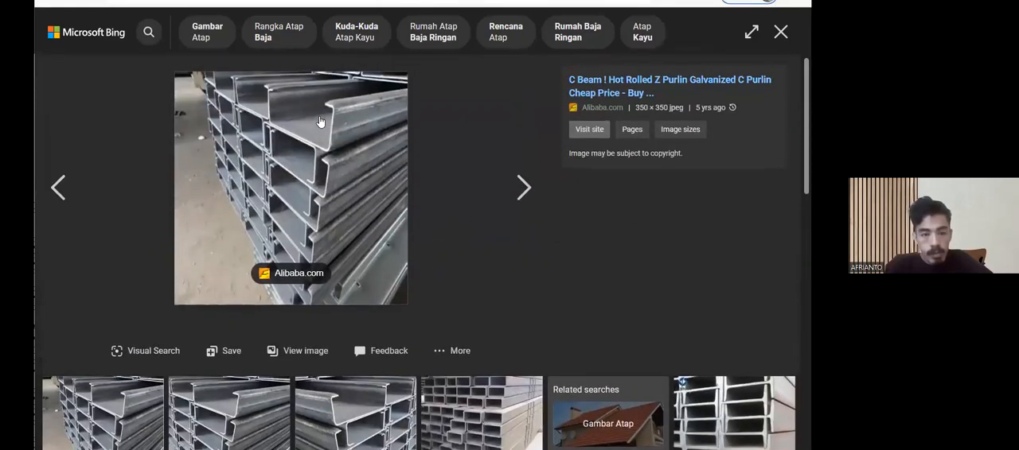
{"action": "scroll", "coordinate": [320, 121], "scroll_direction": "down", "scroll_amount": 3}
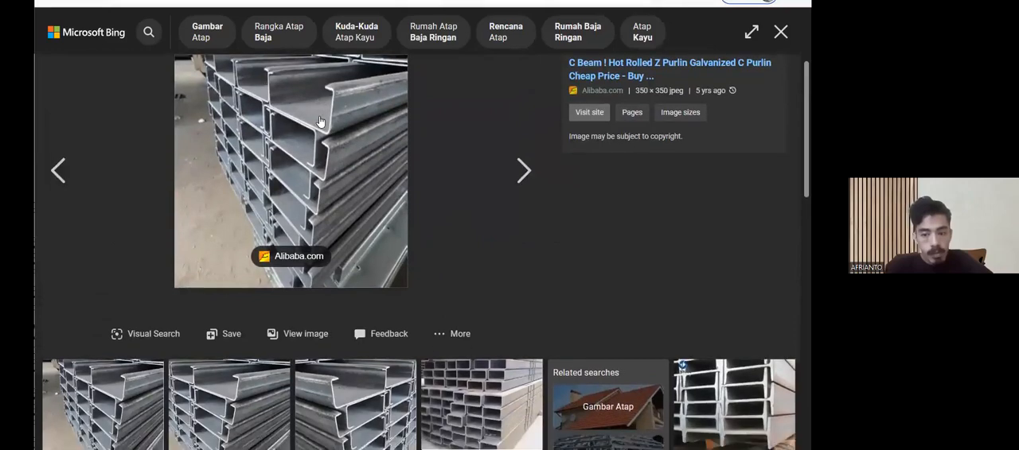
{"action": "scroll", "coordinate": [320, 121], "scroll_direction": "down", "scroll_amount": 2}
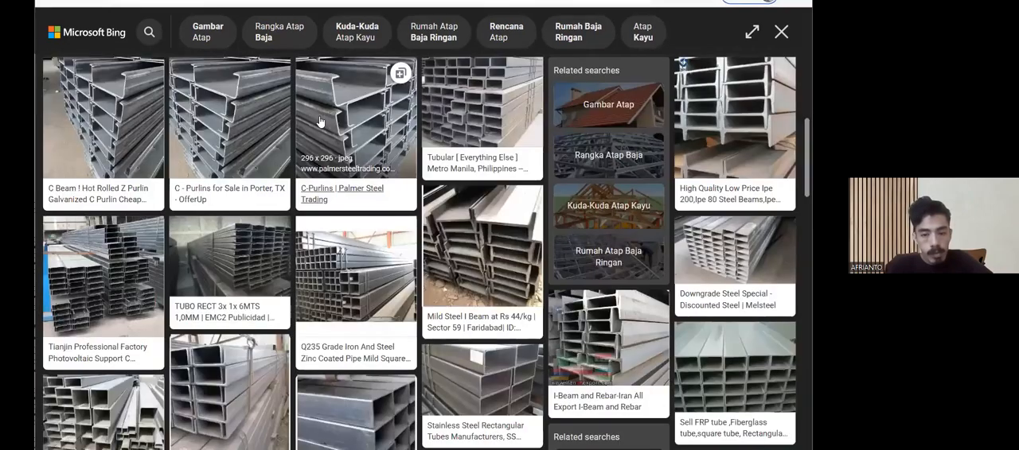
{"action": "scroll", "coordinate": [320, 121], "scroll_direction": "down", "scroll_amount": 2}
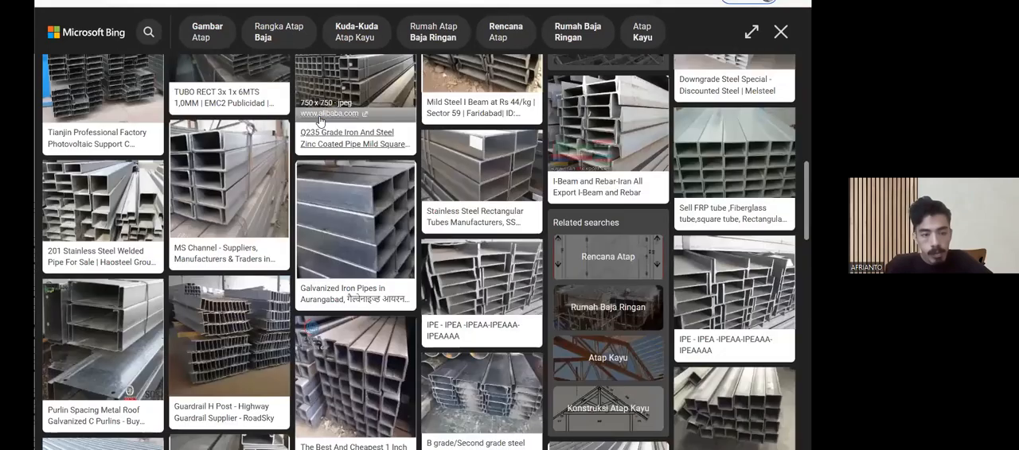
{"action": "scroll", "coordinate": [320, 121], "scroll_direction": "down", "scroll_amount": 2}
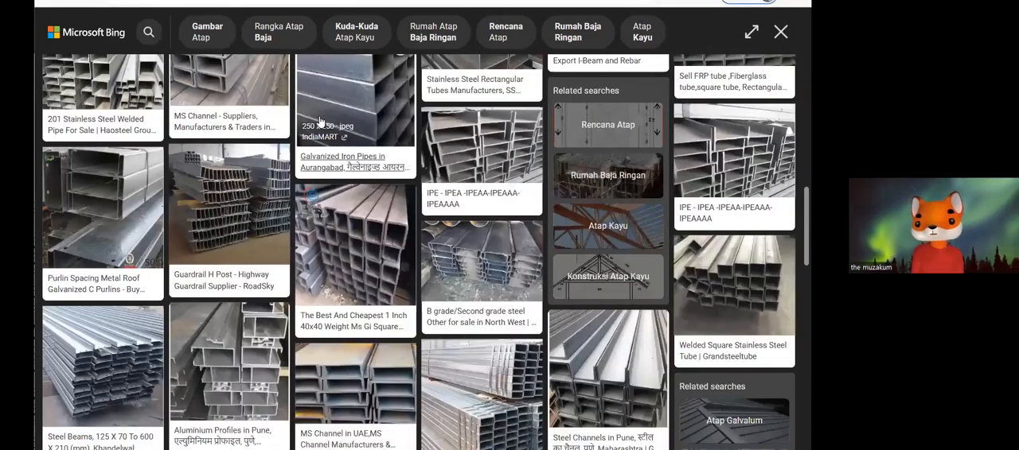
Return to the CNP roof-frame installation photo's browser tab and look through its related images for purlin framing examples.
{"action": "left_click", "coordinate": [294, 18]}
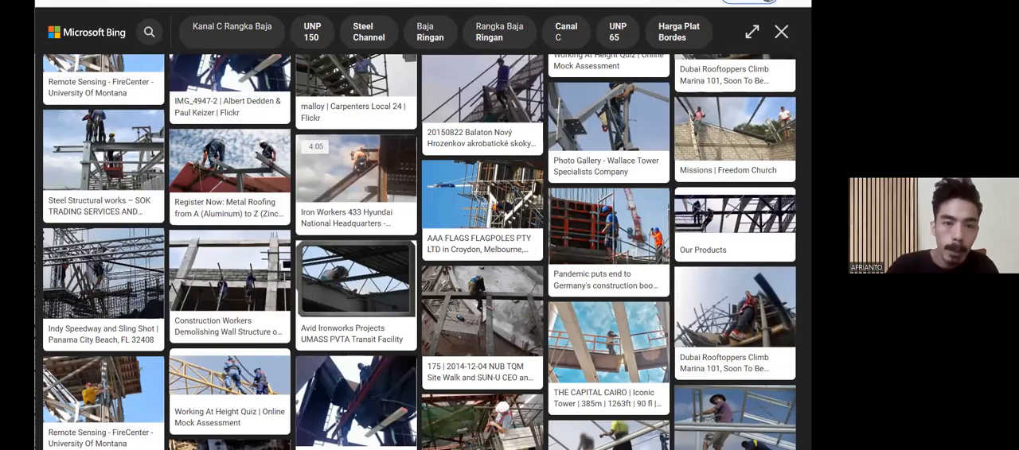
{"action": "left_click", "coordinate": [281, 3]}
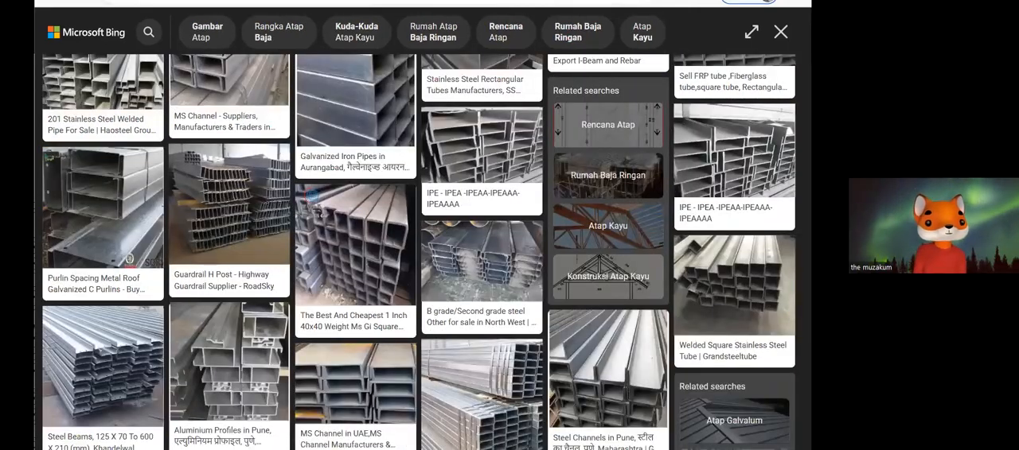
{"action": "left_click", "coordinate": [306, 2]}
{"action": "scroll", "coordinate": [309, 185], "scroll_direction": "up", "scroll_amount": 2}
{"action": "scroll", "coordinate": [307, 184], "scroll_direction": "down", "scroll_amount": 5}
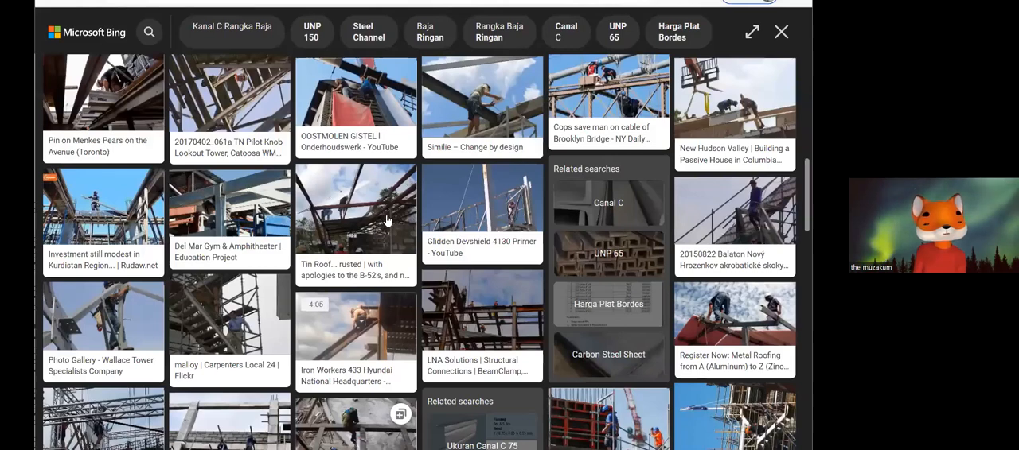
{"action": "scroll", "coordinate": [386, 221], "scroll_direction": "up", "scroll_amount": 1}
{"action": "scroll", "coordinate": [386, 221], "scroll_direction": "up", "scroll_amount": 3}
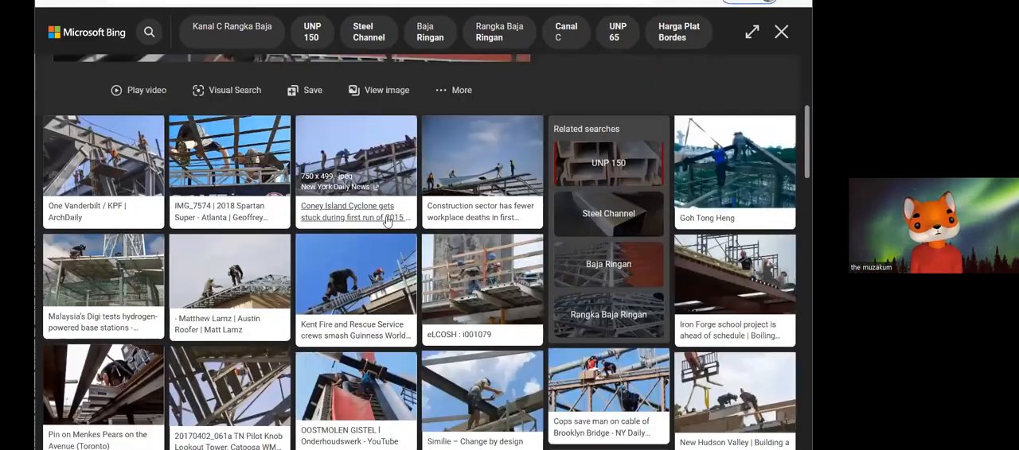
{"action": "scroll", "coordinate": [388, 222], "scroll_direction": "up", "scroll_amount": 2}
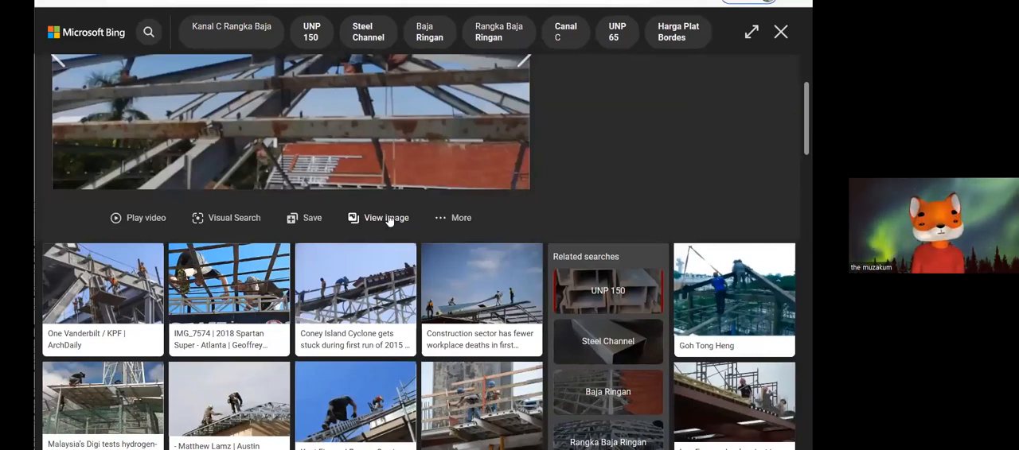
{"action": "scroll", "coordinate": [390, 220], "scroll_direction": "down", "scroll_amount": 2}
{"action": "scroll", "coordinate": [452, 248], "scroll_direction": "down", "scroll_amount": 2}
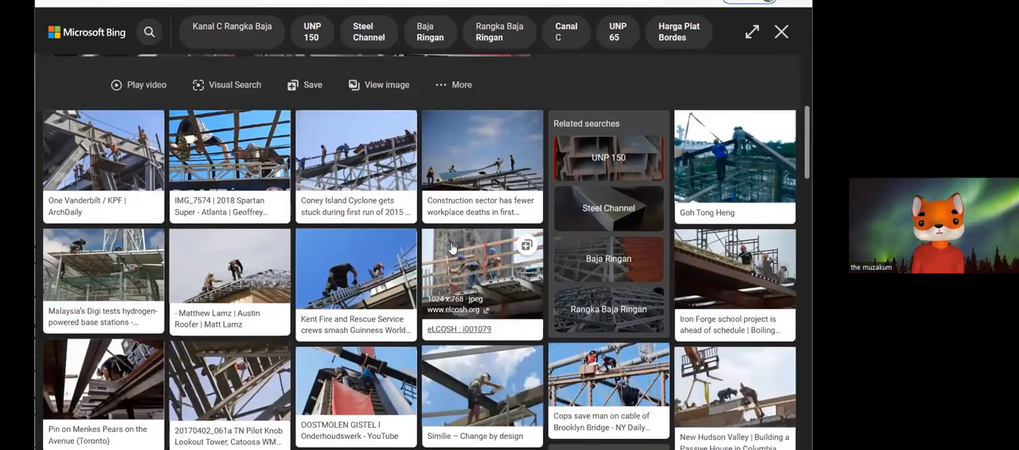
{"action": "scroll", "coordinate": [451, 248], "scroll_direction": "down", "scroll_amount": 4}
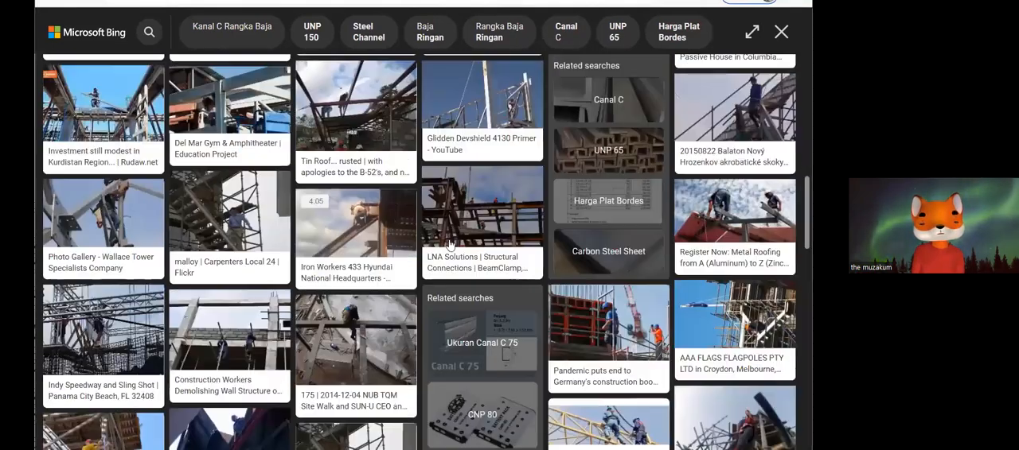
{"action": "scroll", "coordinate": [450, 246], "scroll_direction": "down", "scroll_amount": 2}
{"action": "scroll", "coordinate": [449, 246], "scroll_direction": "down", "scroll_amount": 5}
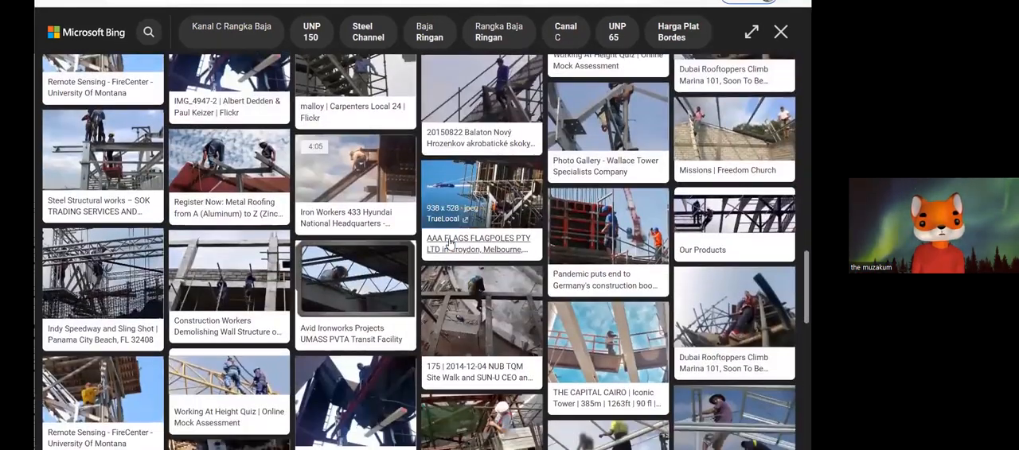
{"action": "scroll", "coordinate": [449, 245], "scroll_direction": "down", "scroll_amount": 3}
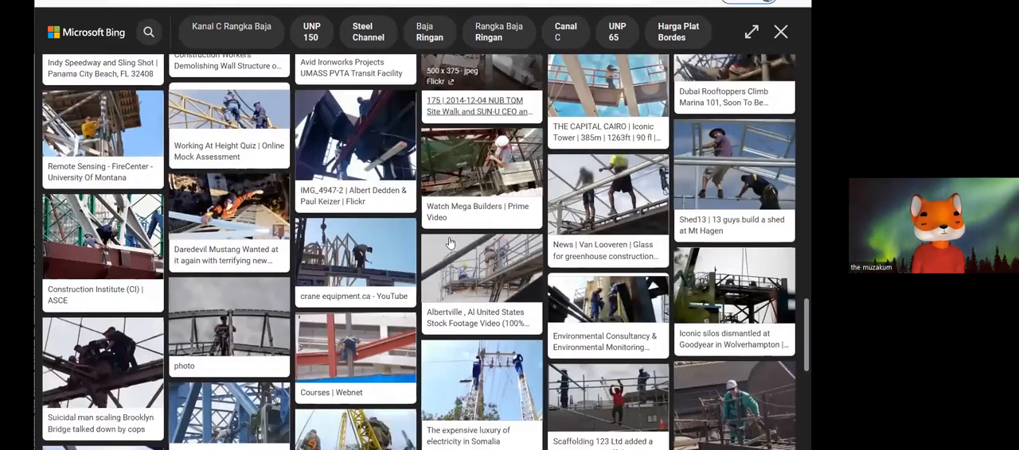
{"action": "scroll", "coordinate": [449, 243], "scroll_direction": "down", "scroll_amount": 3}
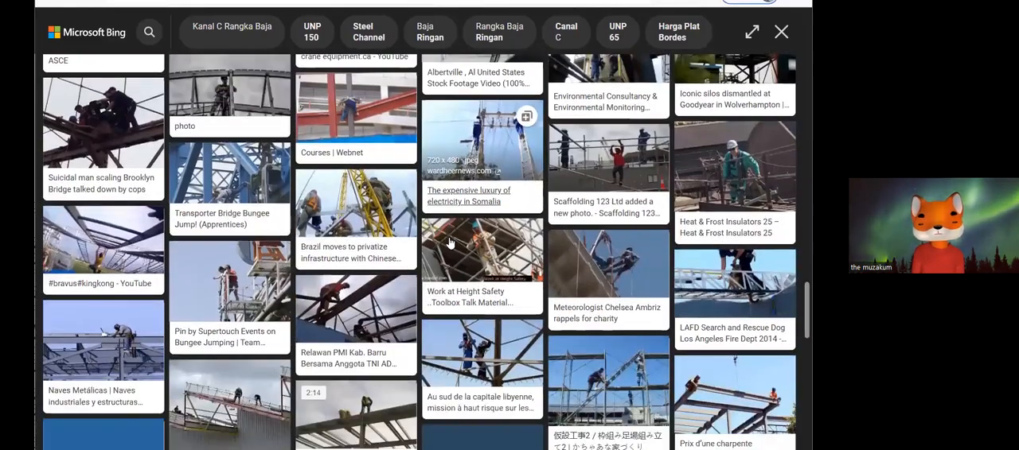
{"action": "scroll", "coordinate": [449, 242], "scroll_direction": "down", "scroll_amount": 2}
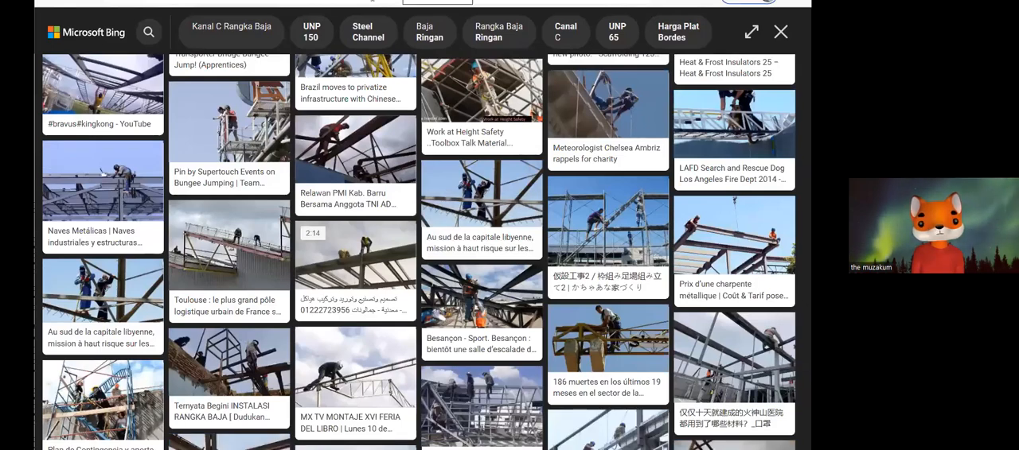
Search for baja cnp in a new browser tab and show the image results.
{"action": "key", "text": "ctrl+t"}
{"action": "type", "text": "BAJA C"}
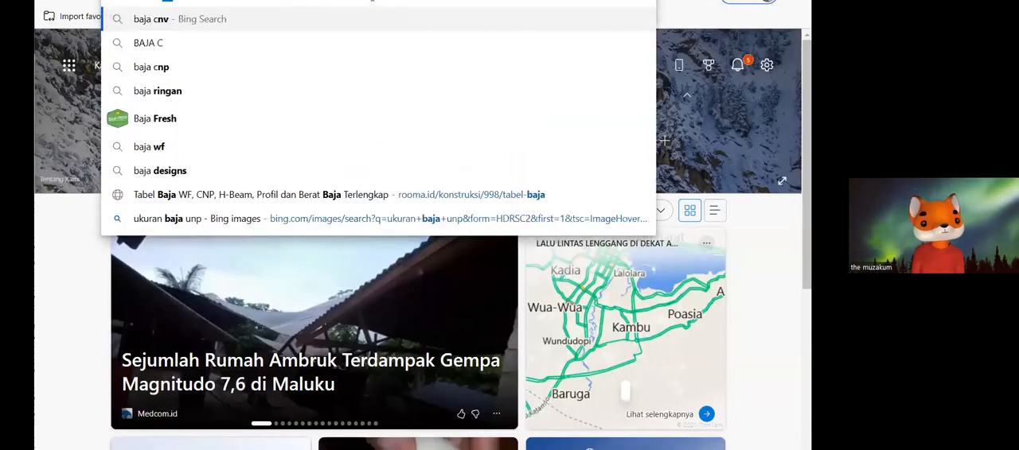
{"action": "type", "text": "NP"}
{"action": "key", "text": "Return"}
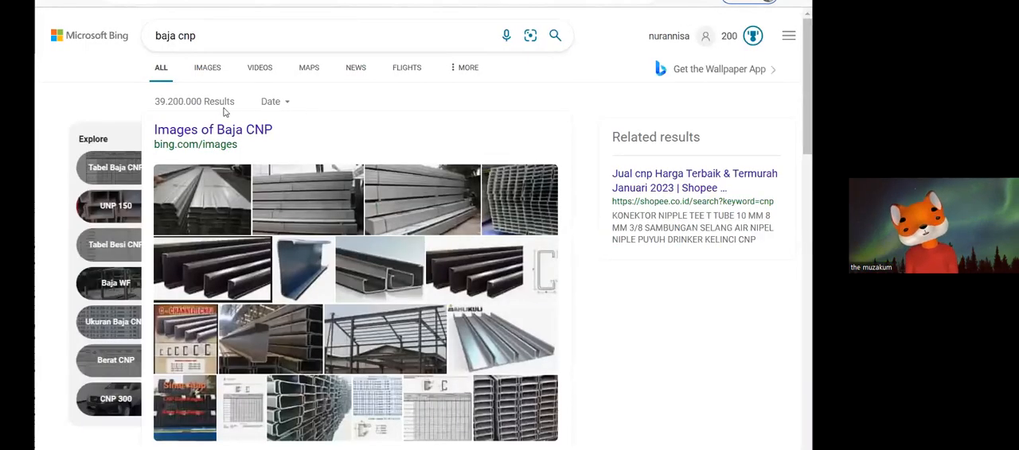
{"action": "left_click", "coordinate": [207, 72]}
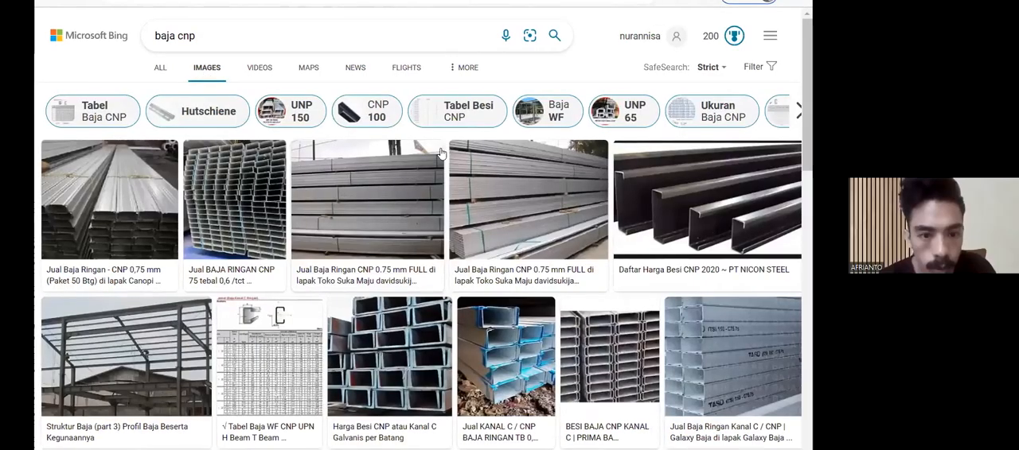
Browse the baja cnp images and open the Harga Besi CNP 2017 photo of a single C-shaped steel profile.
{"action": "scroll", "coordinate": [220, 184], "scroll_direction": "down", "scroll_amount": 1}
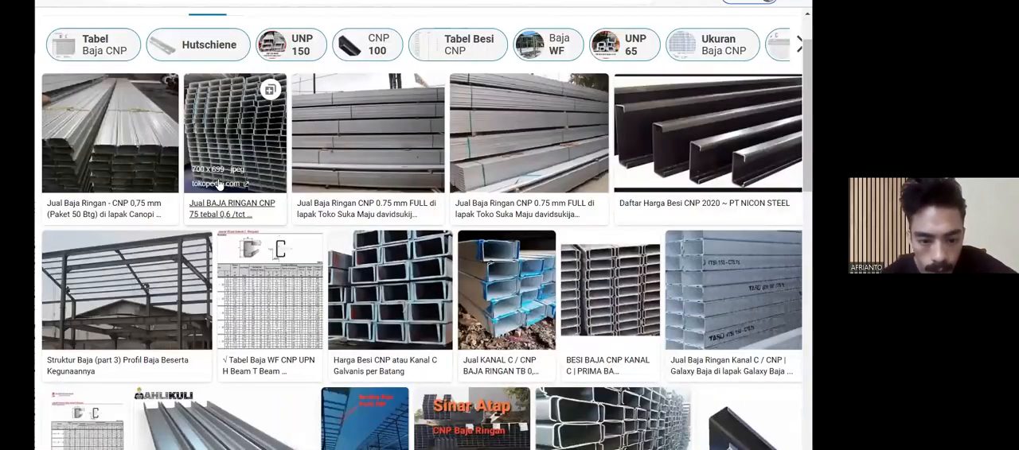
{"action": "scroll", "coordinate": [239, 187], "scroll_direction": "down", "scroll_amount": 3}
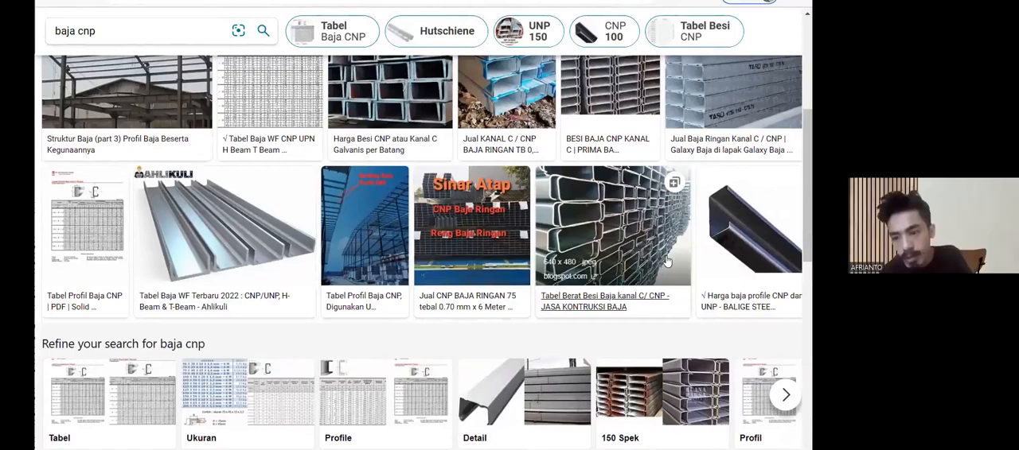
{"action": "scroll", "coordinate": [581, 230], "scroll_direction": "down", "scroll_amount": 5}
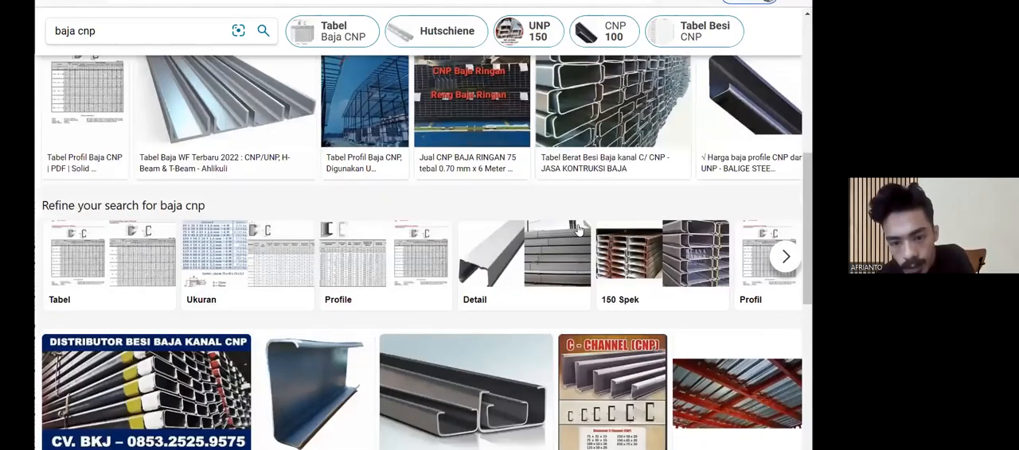
{"action": "scroll", "coordinate": [525, 212], "scroll_direction": "down", "scroll_amount": 2}
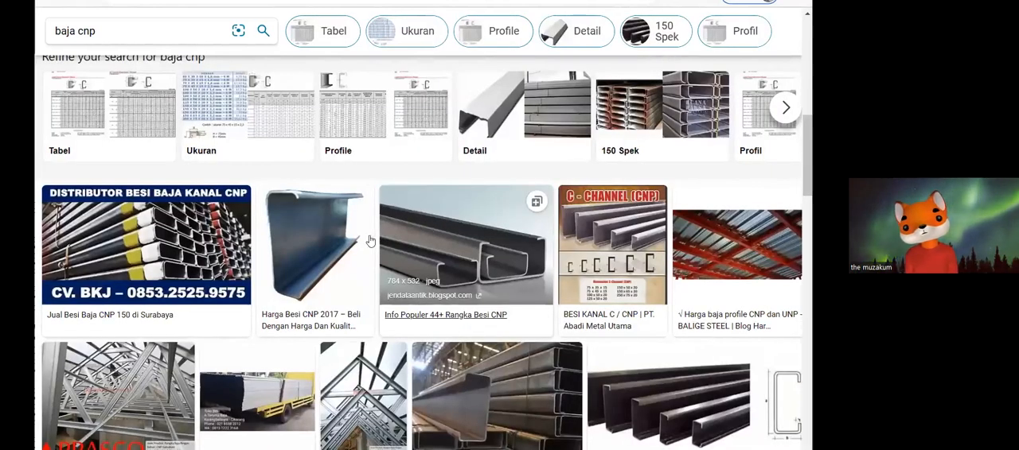
{"action": "left_click", "coordinate": [335, 243]}
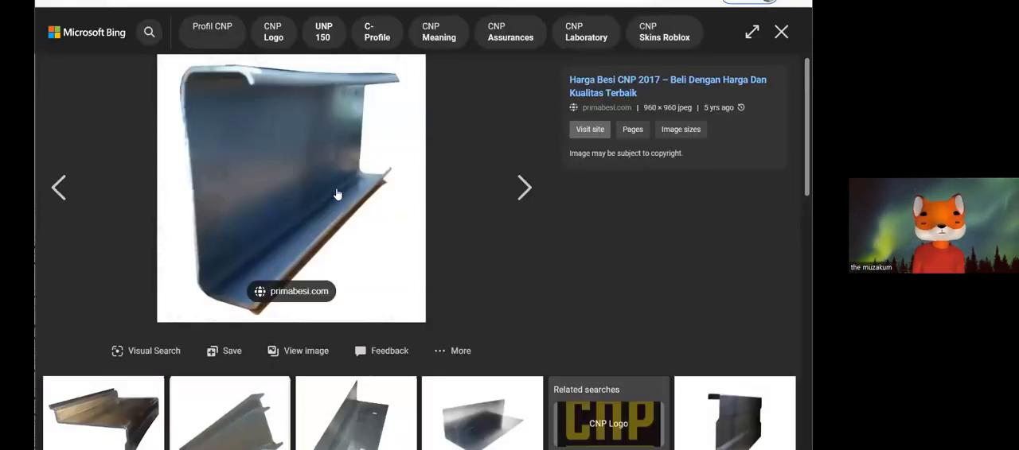
Look over the related profile images beneath the CNP photo and switch back to the RANGKA ATAP CNP image tab.
{"action": "scroll", "coordinate": [335, 203], "scroll_direction": "down", "scroll_amount": 3}
{"action": "scroll", "coordinate": [337, 193], "scroll_direction": "down", "scroll_amount": 6}
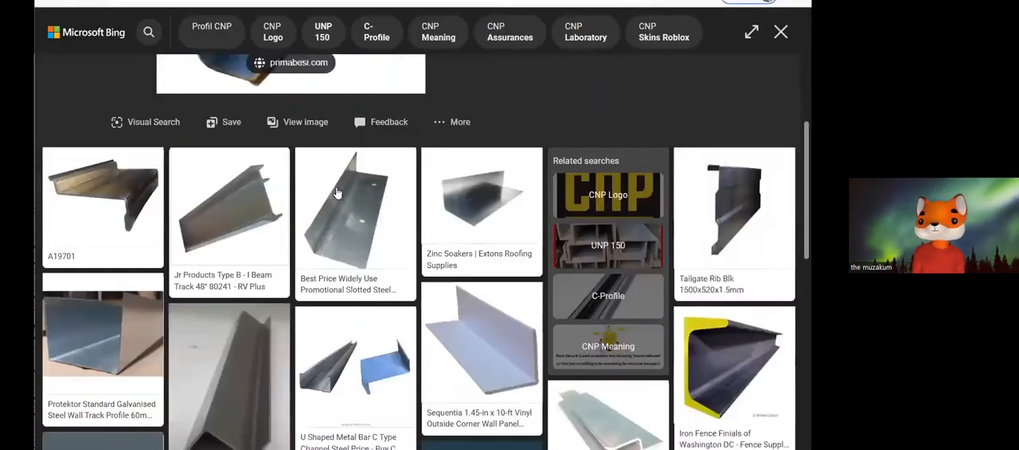
{"action": "scroll", "coordinate": [337, 193], "scroll_direction": "down", "scroll_amount": 3}
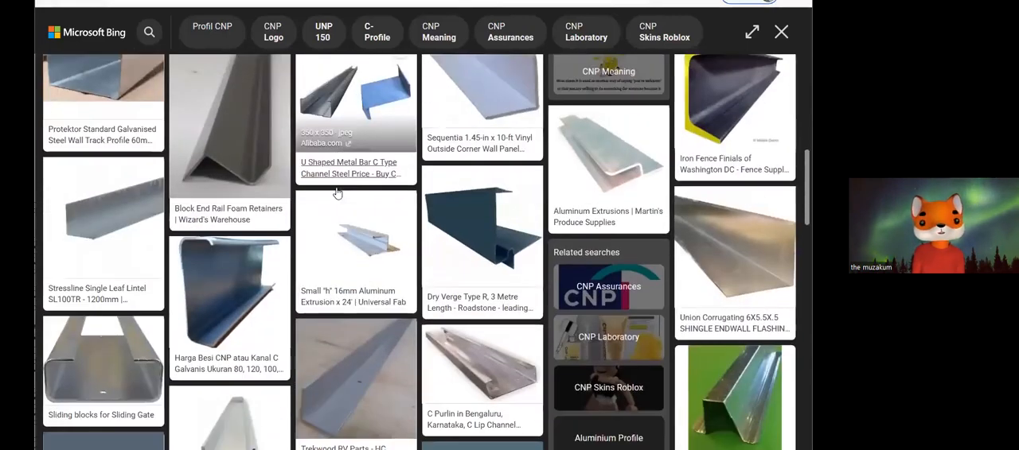
{"action": "left_click", "coordinate": [283, 246]}
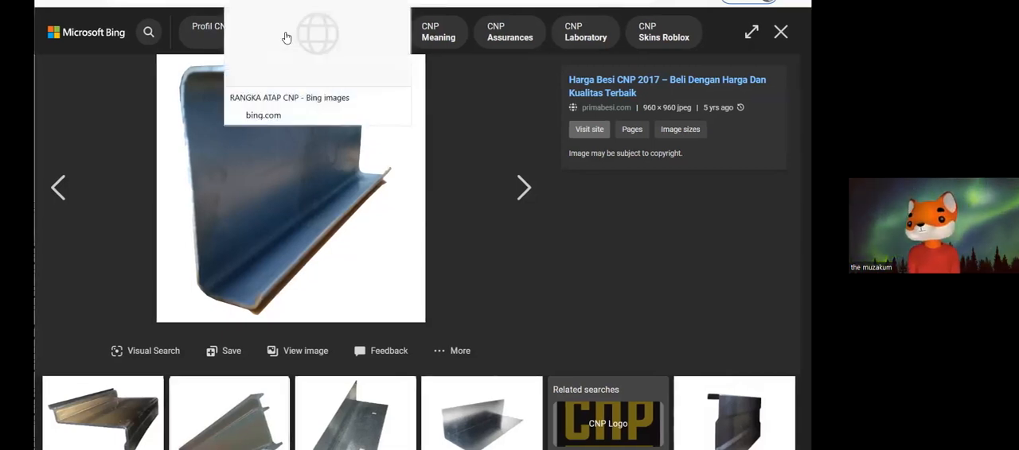
{"action": "left_click", "coordinate": [284, 35]}
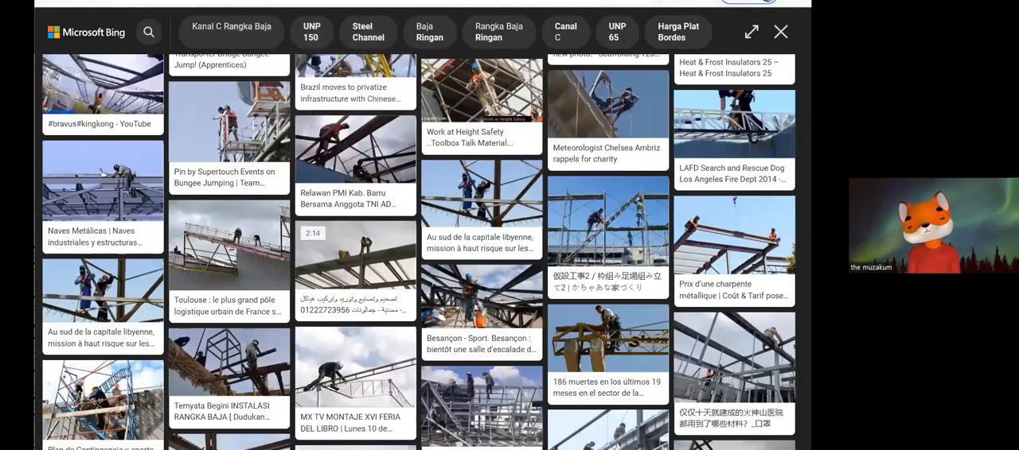
Return to the Harga Besi CNP 2017 photo and examine the related steel profile images beneath it.
{"action": "scroll", "coordinate": [428, 199], "scroll_direction": "down", "scroll_amount": 5}
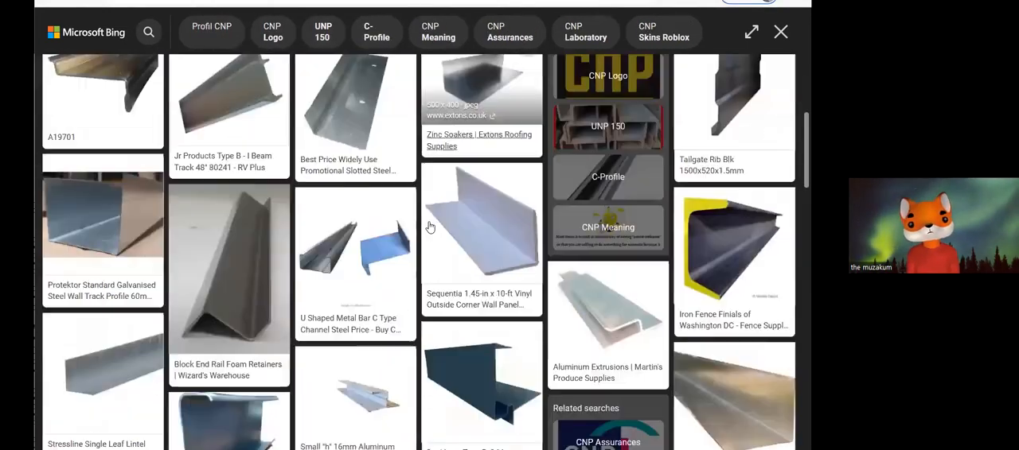
{"action": "scroll", "coordinate": [428, 228], "scroll_direction": "down", "scroll_amount": 3}
{"action": "scroll", "coordinate": [428, 227], "scroll_direction": "down", "scroll_amount": 1}
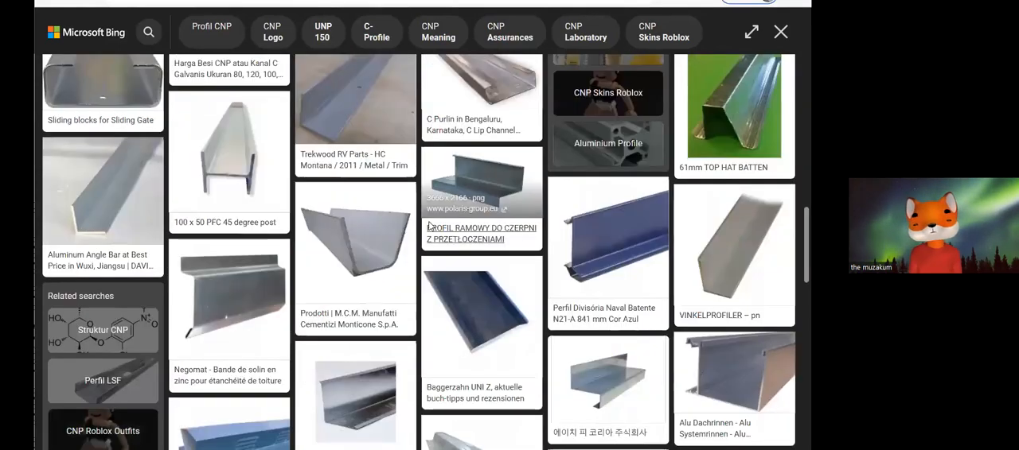
{"action": "scroll", "coordinate": [429, 226], "scroll_direction": "down", "scroll_amount": 2}
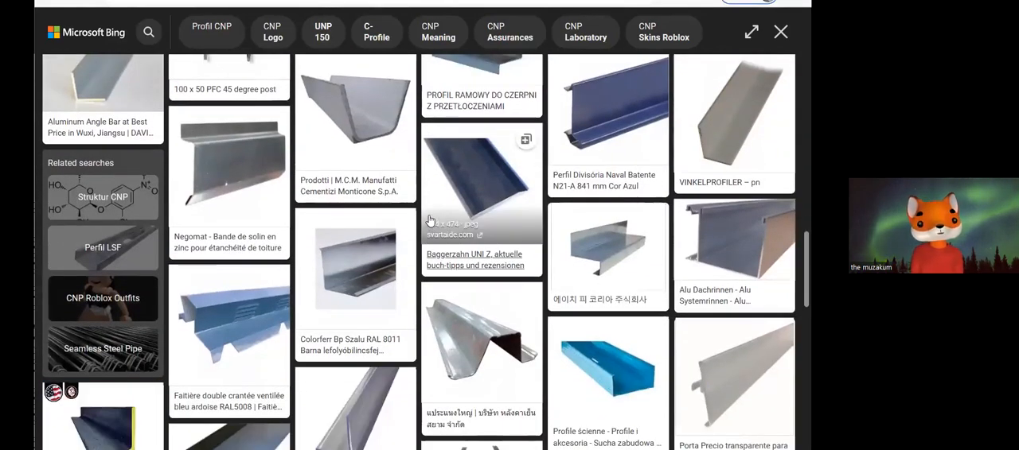
{"action": "scroll", "coordinate": [429, 218], "scroll_direction": "down", "scroll_amount": 1}
{"action": "scroll", "coordinate": [430, 219], "scroll_direction": "down", "scroll_amount": 1}
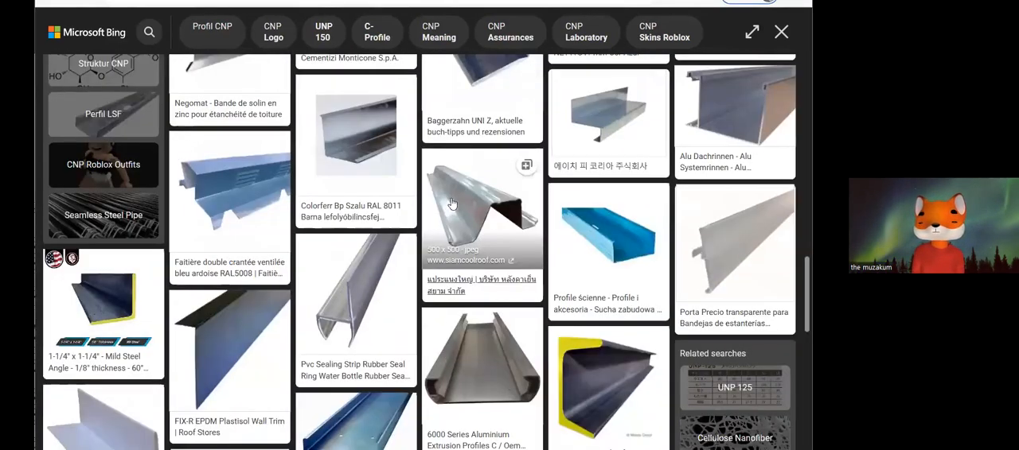
{"action": "scroll", "coordinate": [472, 189], "scroll_direction": "down", "scroll_amount": 2}
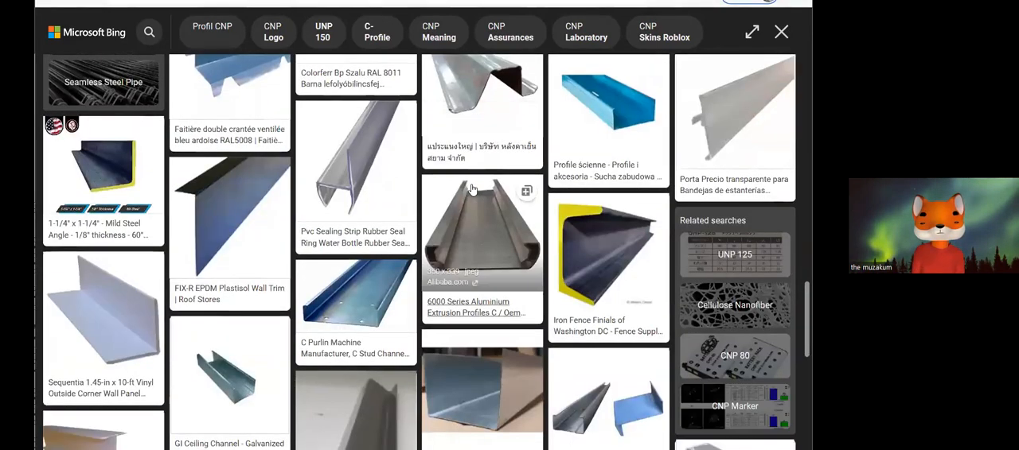
{"action": "scroll", "coordinate": [472, 189], "scroll_direction": "down", "scroll_amount": 2}
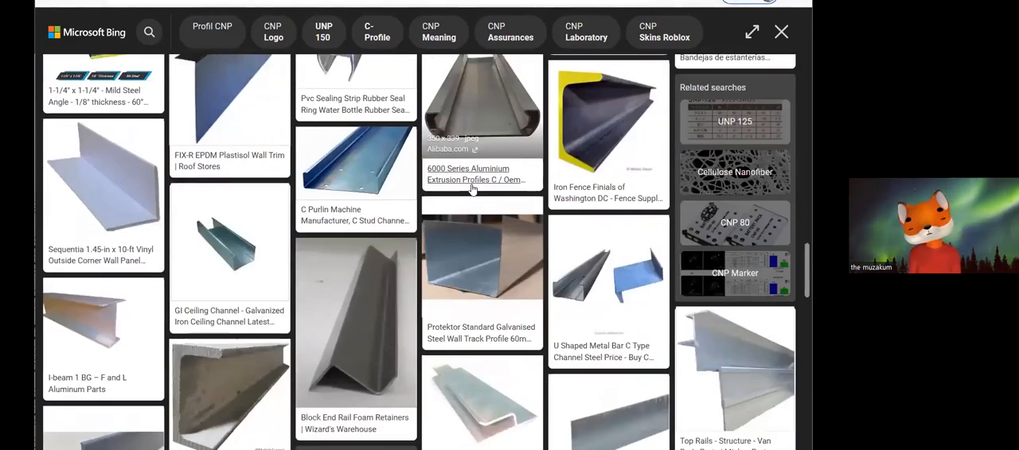
{"action": "scroll", "coordinate": [470, 190], "scroll_direction": "up", "scroll_amount": 15}
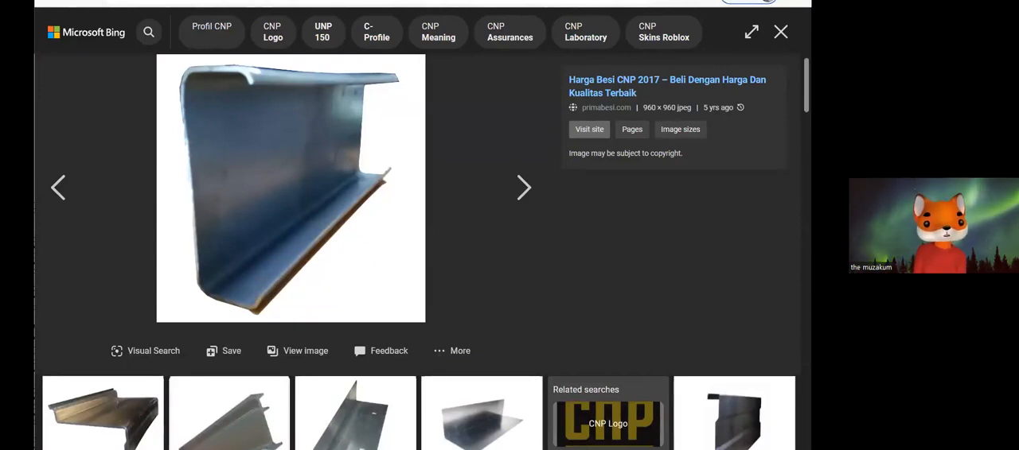
Switch to AMAR COK.dwg in AutoCAD, show the standard drawing and modify tools, and bring the boarding house sheets into view.
{"action": "left_click", "coordinate": [296, 0]}
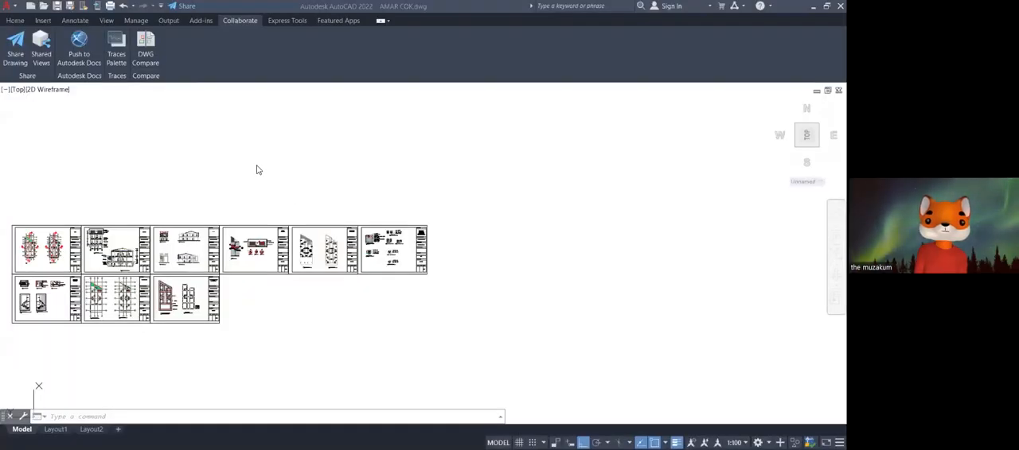
{"action": "scroll", "coordinate": [255, 271], "scroll_direction": "down", "scroll_amount": 2}
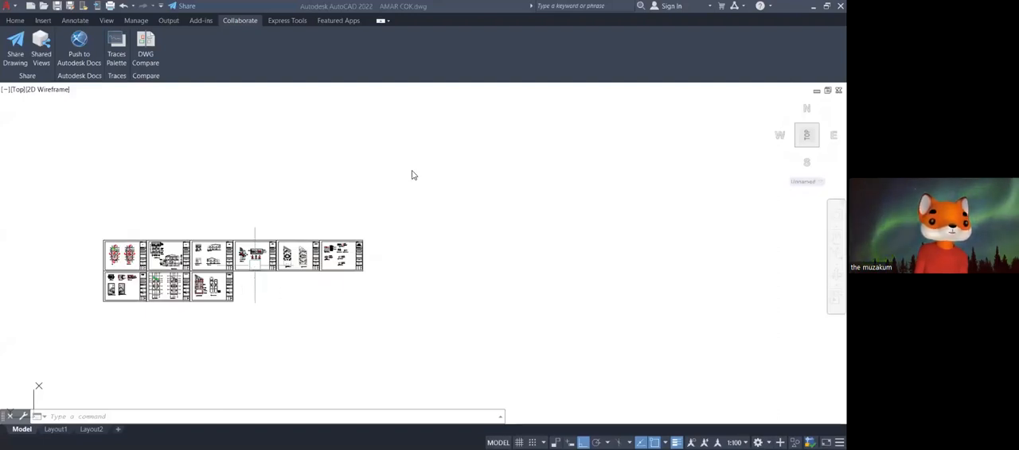
{"action": "mouse_move", "coordinate": [282, 209]}
{"action": "middle_mouse_down"}
{"action": "mouse_move", "coordinate": [352, 191]}
{"action": "mouse_move", "coordinate": [493, 189]}
{"action": "middle_mouse_up"}
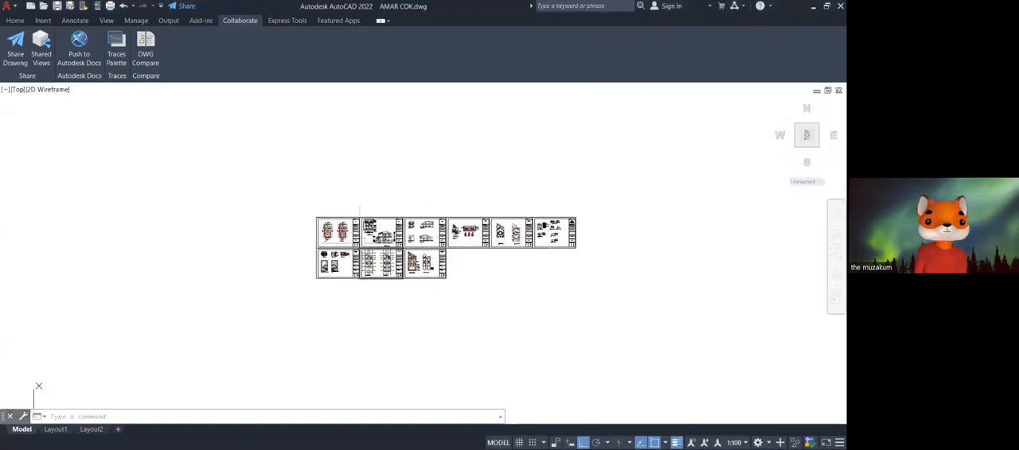
{"action": "left_click", "coordinate": [15, 21]}
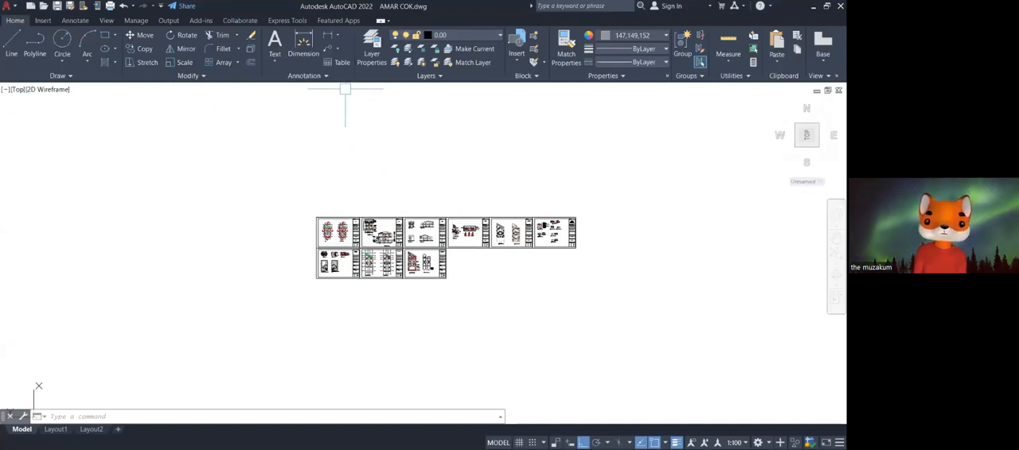
{"action": "scroll", "coordinate": [446, 267], "scroll_direction": "up", "scroll_amount": 1}
{"action": "scroll", "coordinate": [446, 267], "scroll_direction": "down", "scroll_amount": 3}
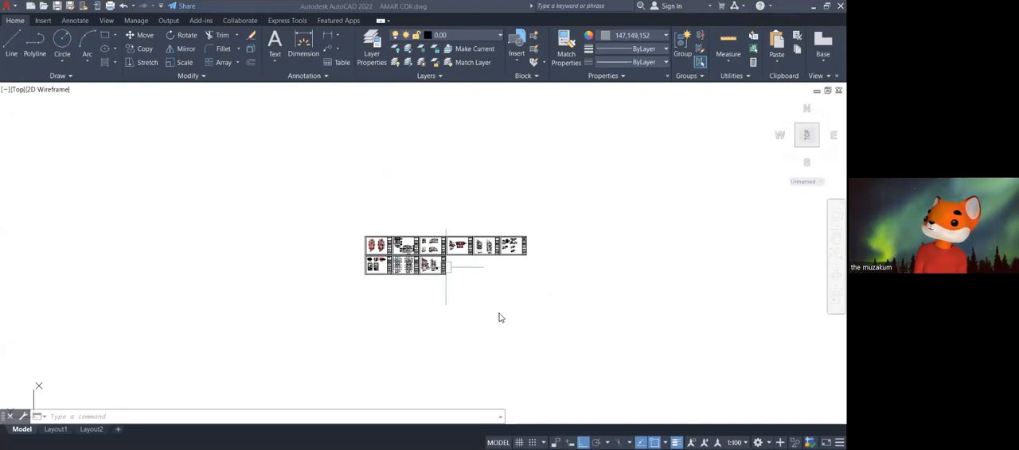
{"action": "scroll", "coordinate": [411, 262], "scroll_direction": "up", "scroll_amount": 6}
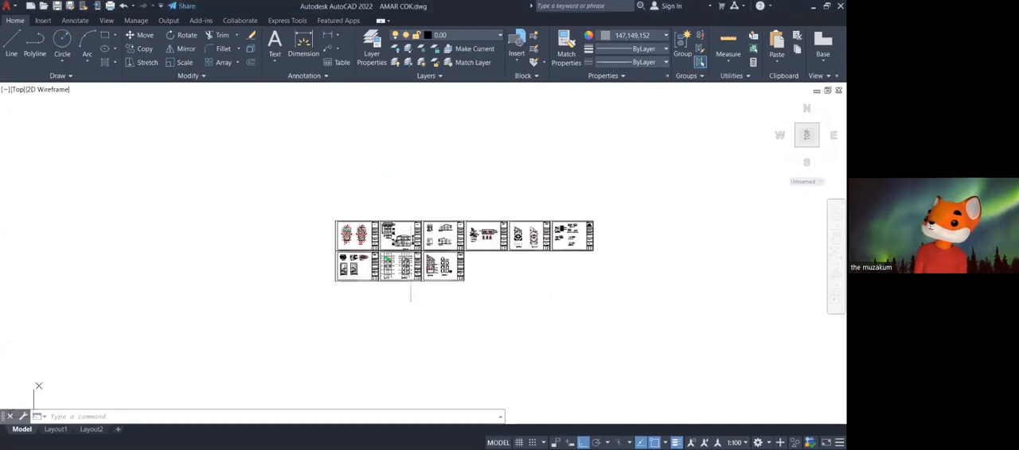
{"action": "middle_click_drag", "start_coordinate": [265, 283], "coordinate": [299, 304]}
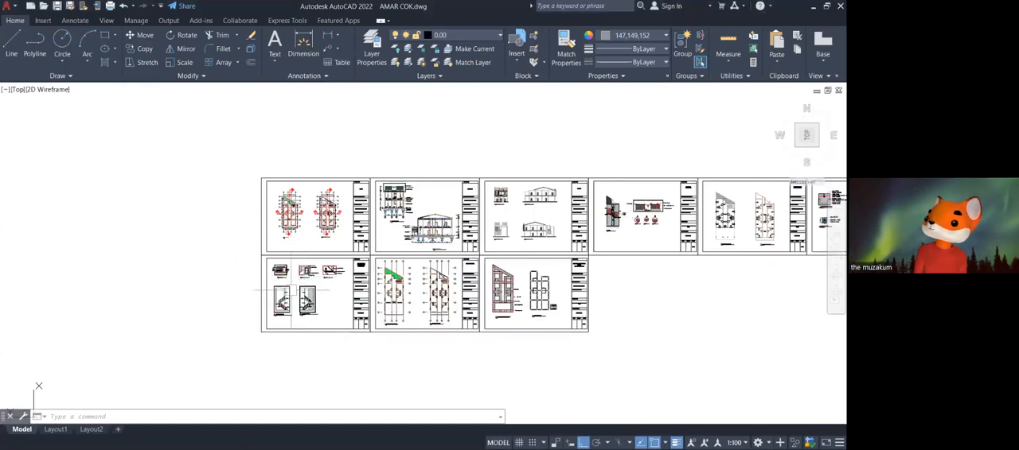
Examine the two floor plans on the DENAH sheet and compare them with the overall sheet set.
{"action": "scroll", "coordinate": [294, 244], "scroll_direction": "up", "scroll_amount": 6}
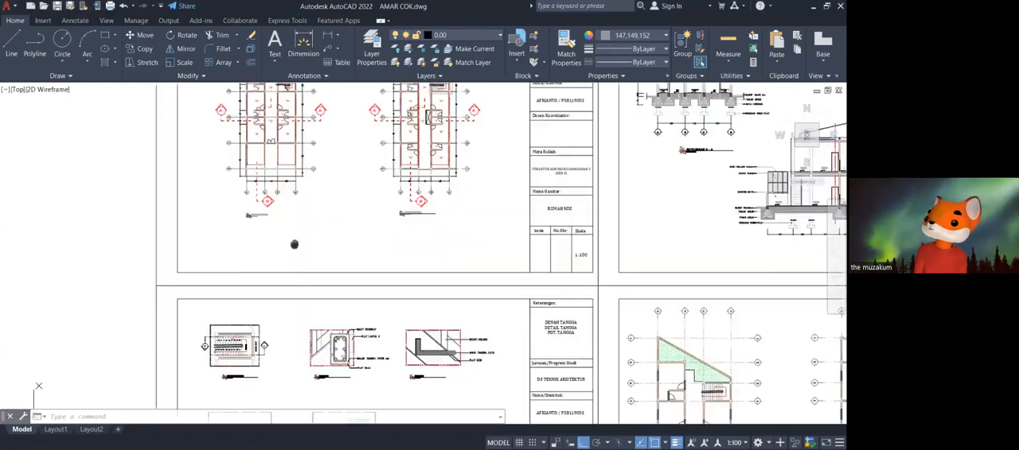
{"action": "middle_click_drag", "start_coordinate": [295, 244], "coordinate": [317, 352]}
{"action": "scroll", "coordinate": [311, 322], "scroll_direction": "up", "scroll_amount": 2}
{"action": "middle_click_drag", "start_coordinate": [311, 322], "coordinate": [313, 401]}
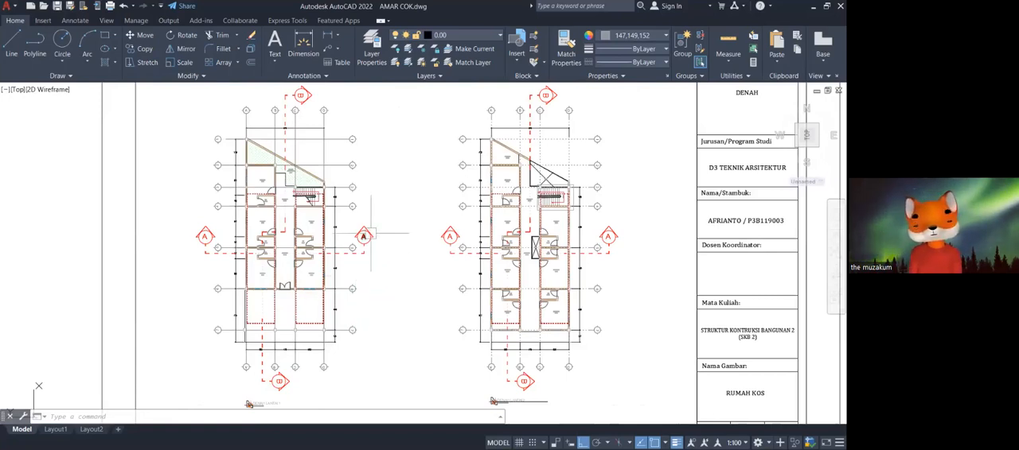
{"action": "scroll", "coordinate": [370, 234], "scroll_direction": "up", "scroll_amount": 5}
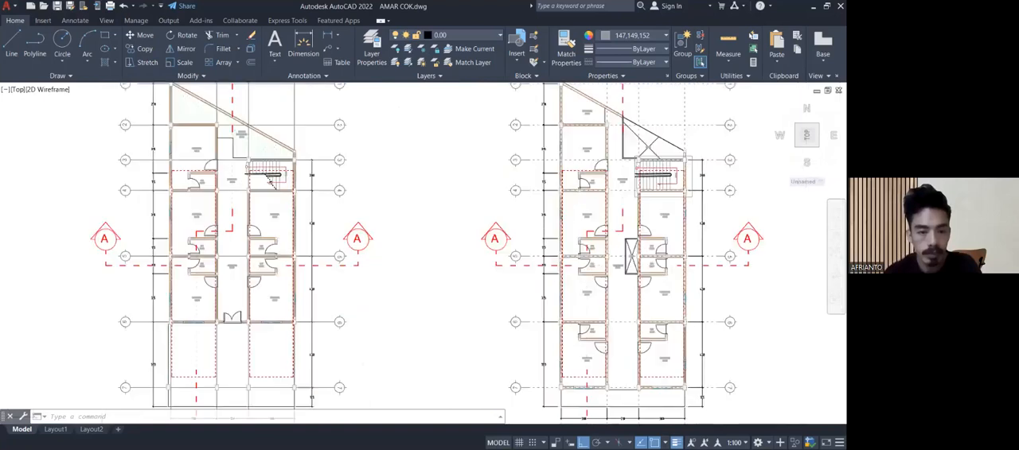
{"action": "scroll", "coordinate": [370, 234], "scroll_direction": "down", "scroll_amount": 10}
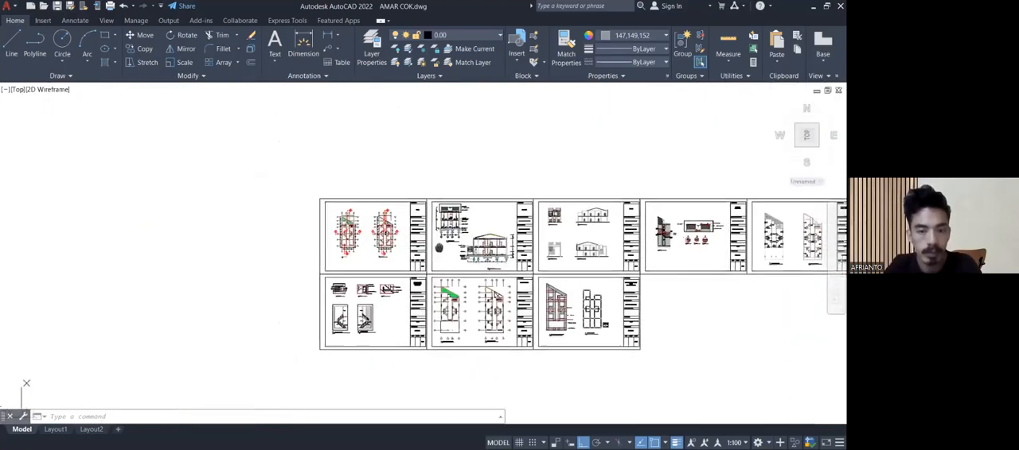
{"action": "middle_click_drag", "start_coordinate": [425, 235], "coordinate": [310, 156]}
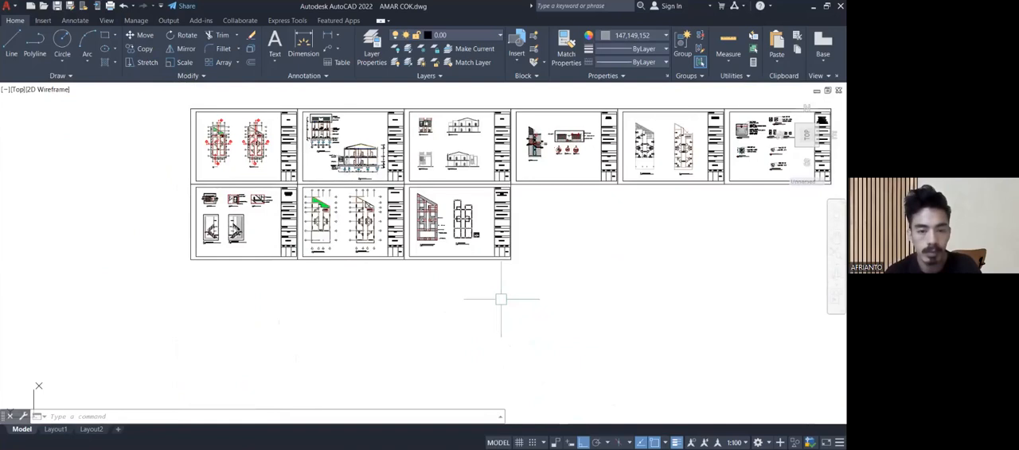
{"action": "mouse_move", "coordinate": [518, 275]}
{"action": "middle_mouse_down"}
{"action": "mouse_move", "coordinate": [515, 319]}
{"action": "mouse_move", "coordinate": [475, 324]}
{"action": "middle_mouse_up"}
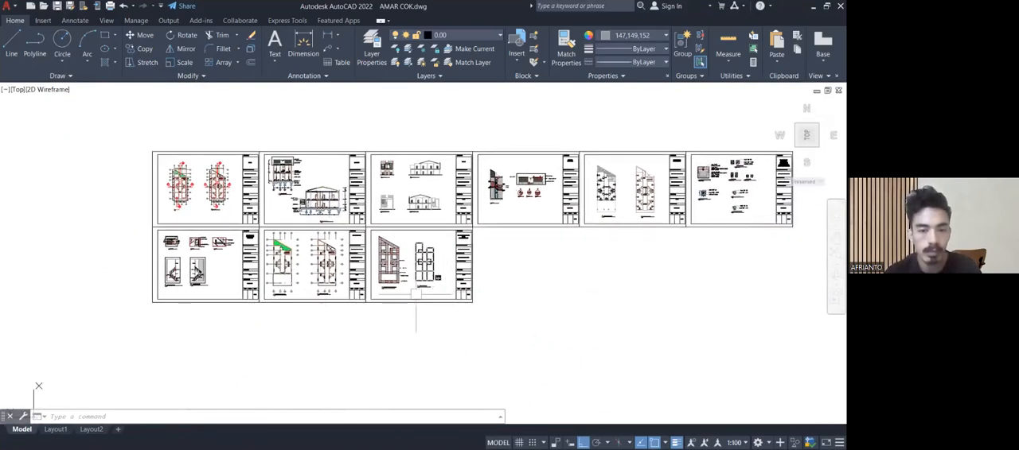
{"action": "scroll", "coordinate": [191, 192], "scroll_direction": "up", "scroll_amount": 2}
{"action": "scroll", "coordinate": [191, 192], "scroll_direction": "up", "scroll_amount": 5}
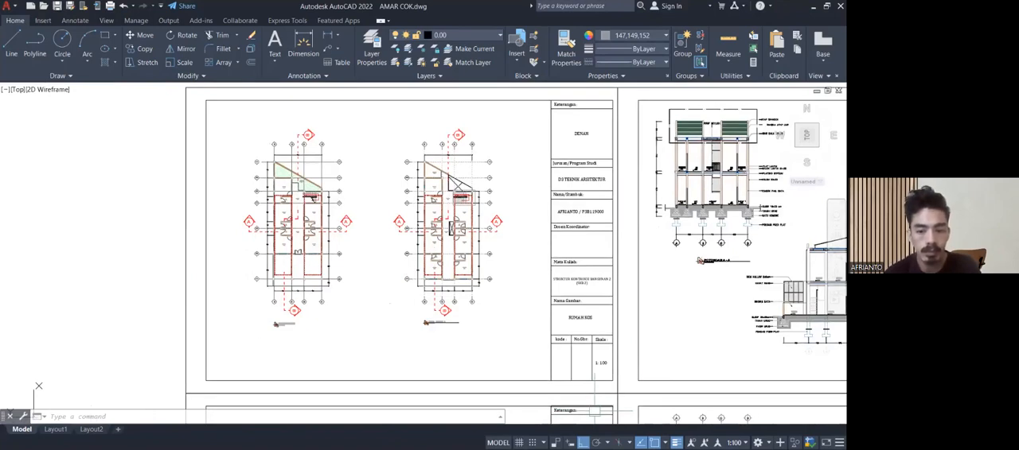
Inspect the POTONGAN B-B section and its roof on the section sheet.
{"action": "scroll", "coordinate": [553, 354], "scroll_direction": "down", "scroll_amount": 5}
{"action": "middle_click_drag", "start_coordinate": [605, 345], "coordinate": [485, 253]}
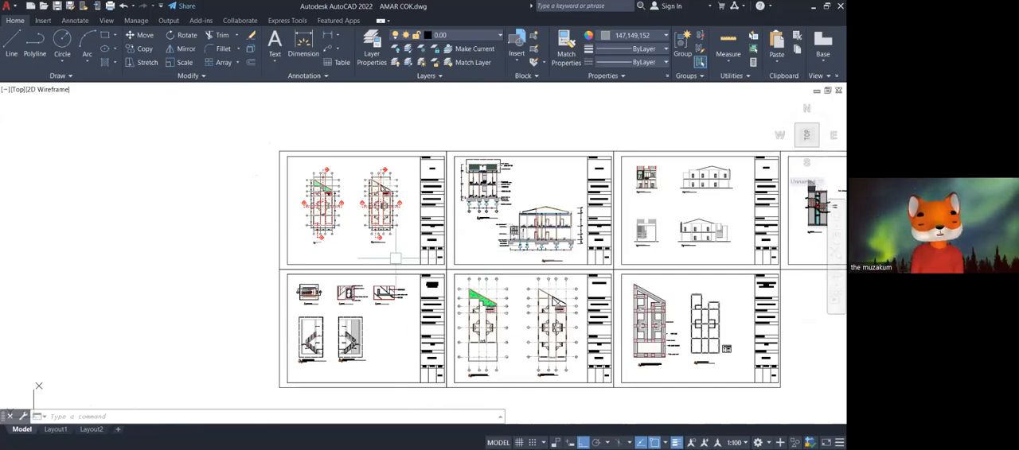
{"action": "scroll", "coordinate": [494, 244], "scroll_direction": "up", "scroll_amount": 9}
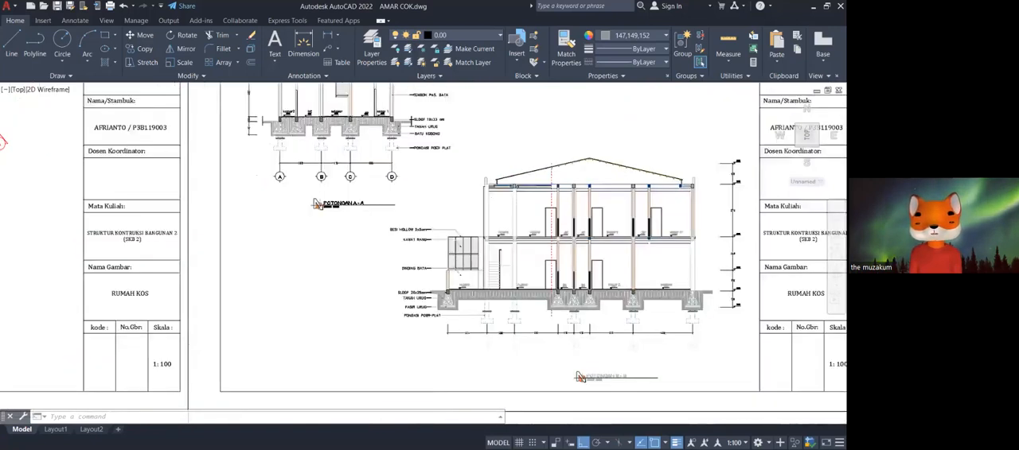
Examine the roof slope, ridge and purlins of the POTONGAN B-B section, along with its height levels.
{"action": "scroll", "coordinate": [561, 227], "scroll_direction": "up", "scroll_amount": 5}
{"action": "middle_click_drag", "start_coordinate": [561, 170], "coordinate": [609, 230]}
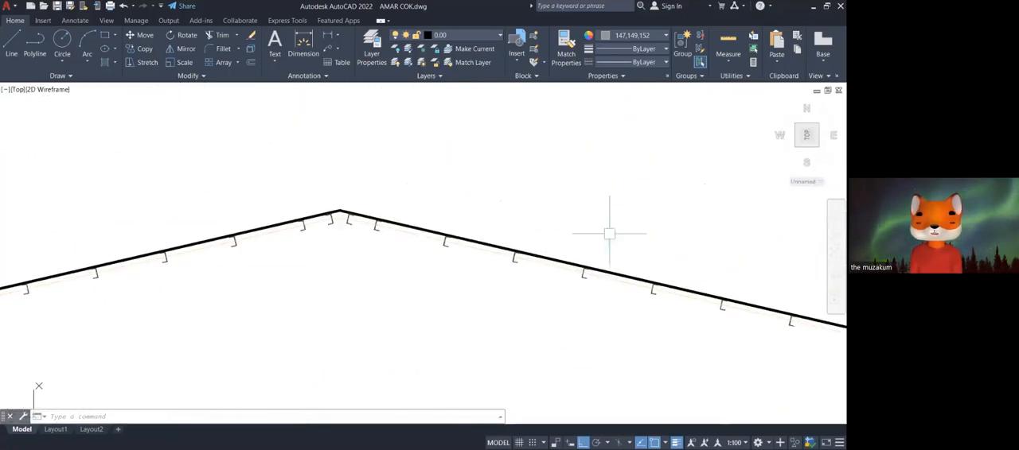
{"action": "scroll", "coordinate": [449, 215], "scroll_direction": "up", "scroll_amount": 3}
{"action": "scroll", "coordinate": [448, 215], "scroll_direction": "down", "scroll_amount": 4}
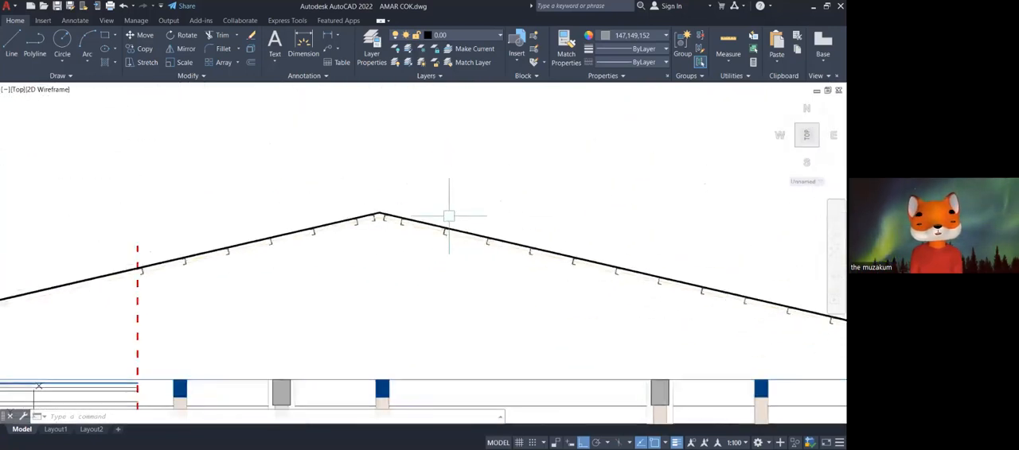
{"action": "scroll", "coordinate": [449, 215], "scroll_direction": "up", "scroll_amount": 1}
{"action": "scroll", "coordinate": [449, 215], "scroll_direction": "down", "scroll_amount": 2}
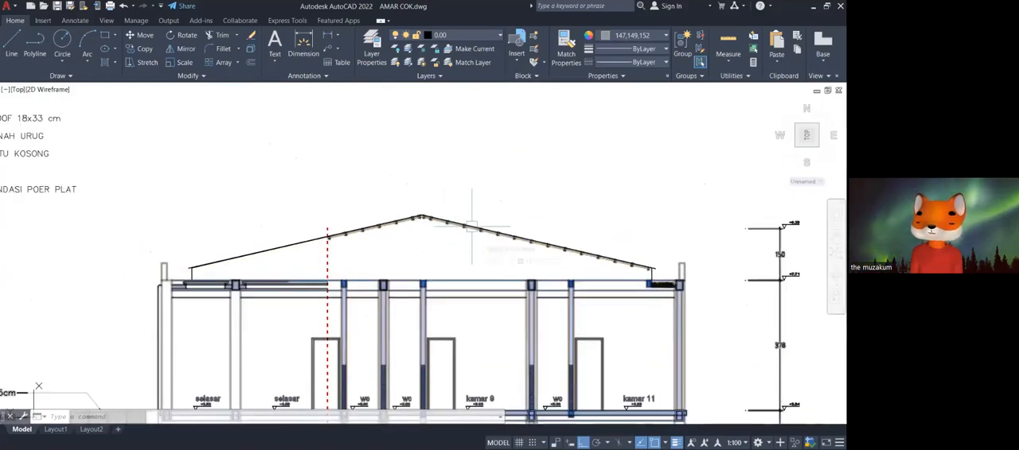
{"action": "scroll", "coordinate": [472, 227], "scroll_direction": "up", "scroll_amount": 4}
{"action": "scroll", "coordinate": [472, 227], "scroll_direction": "up", "scroll_amount": 4}
{"action": "scroll", "coordinate": [472, 225], "scroll_direction": "down", "scroll_amount": 7}
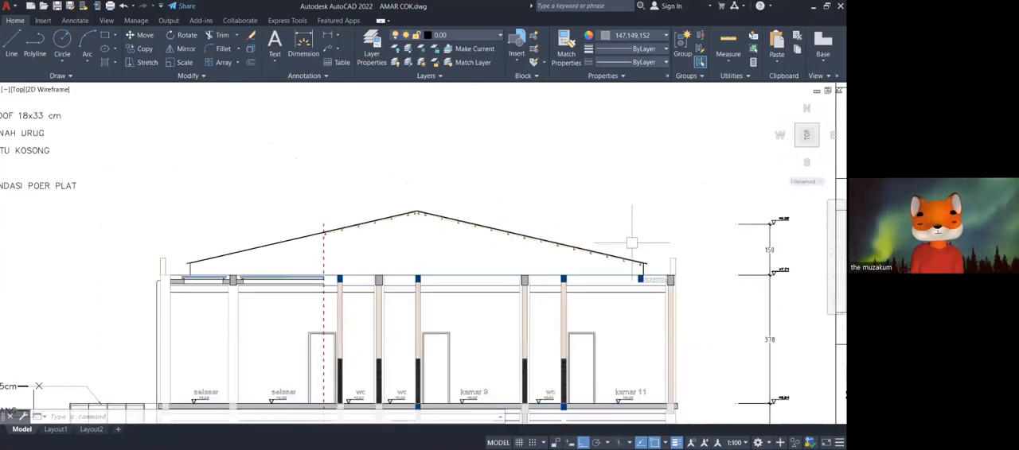
{"action": "middle_click_drag", "start_coordinate": [628, 240], "coordinate": [447, 259]}
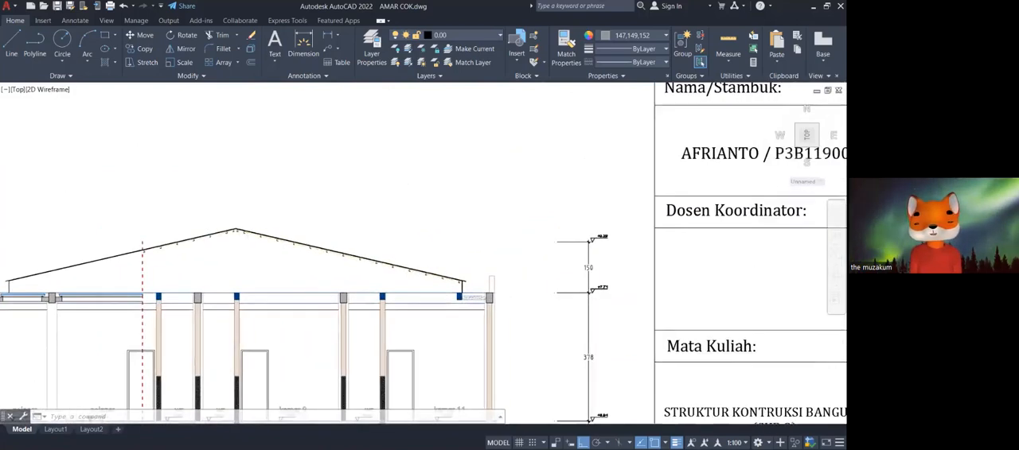
{"action": "scroll", "coordinate": [491, 280], "scroll_direction": "down", "scroll_amount": 8}
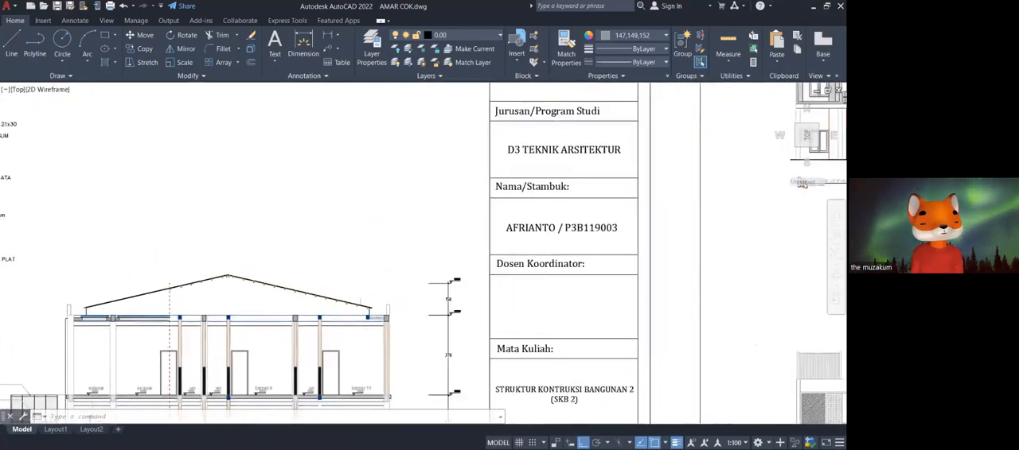
Examine the roof part of the POTONGAN A-A section and its material notes, then compare it with the POTONGAN B-B section.
{"action": "scroll", "coordinate": [210, 171], "scroll_direction": "up", "scroll_amount": 6}
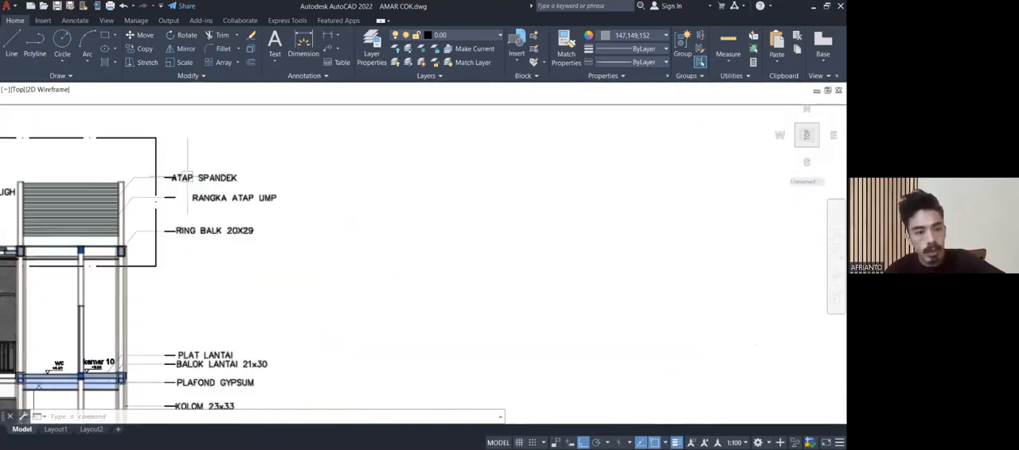
{"action": "middle_click_drag", "start_coordinate": [224, 239], "coordinate": [474, 269]}
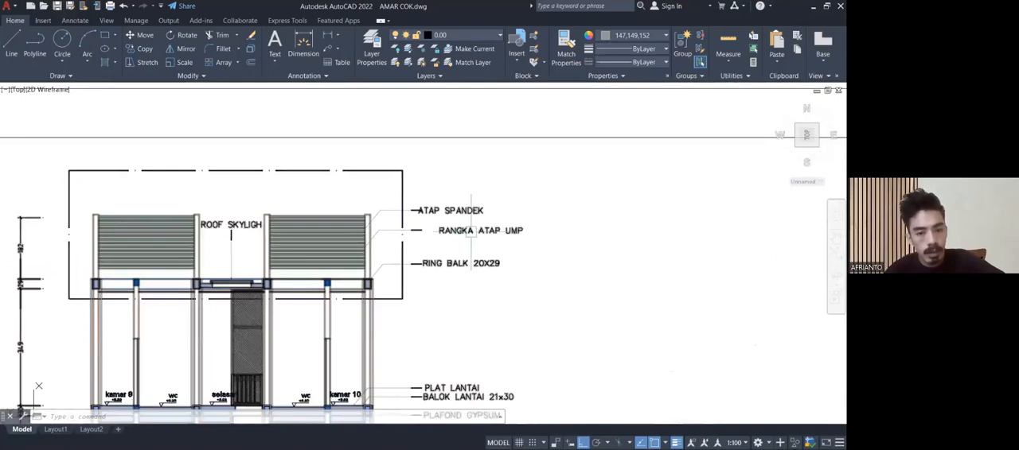
{"action": "scroll", "coordinate": [472, 231], "scroll_direction": "up", "scroll_amount": 4}
{"action": "scroll", "coordinate": [471, 230], "scroll_direction": "down", "scroll_amount": 6}
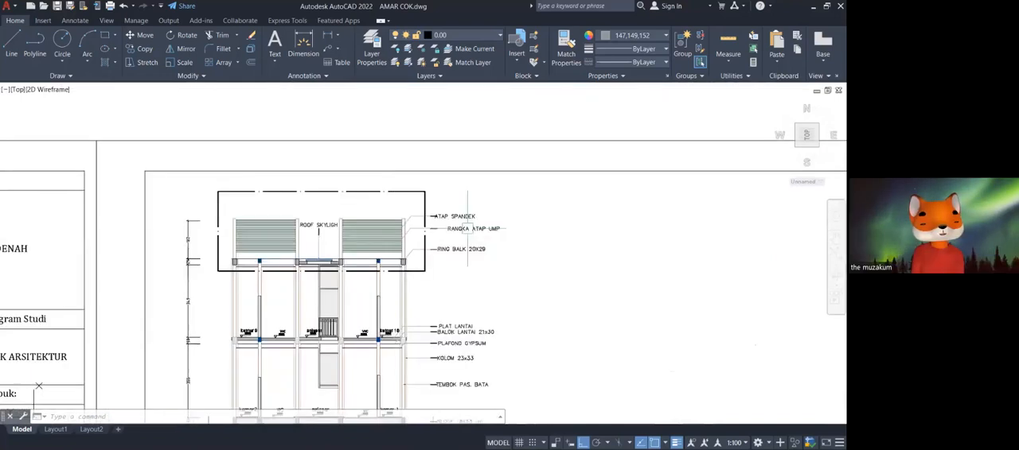
{"action": "scroll", "coordinate": [470, 230], "scroll_direction": "down", "scroll_amount": 4}
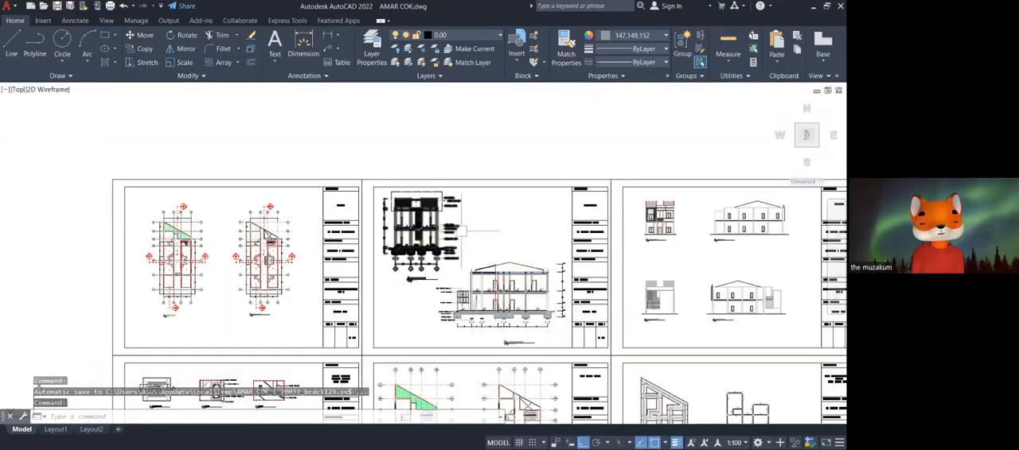
{"action": "scroll", "coordinate": [470, 251], "scroll_direction": "up", "scroll_amount": 6}
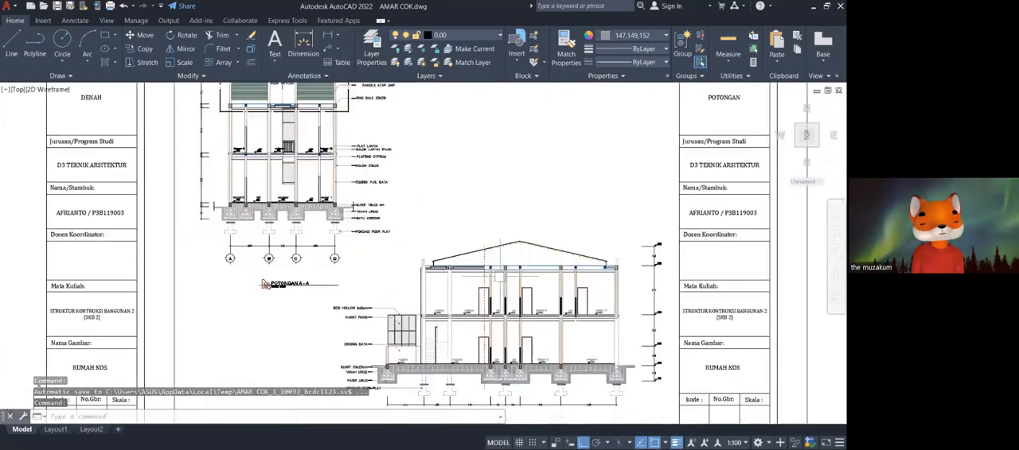
{"action": "scroll", "coordinate": [537, 334], "scroll_direction": "down", "scroll_amount": 3}
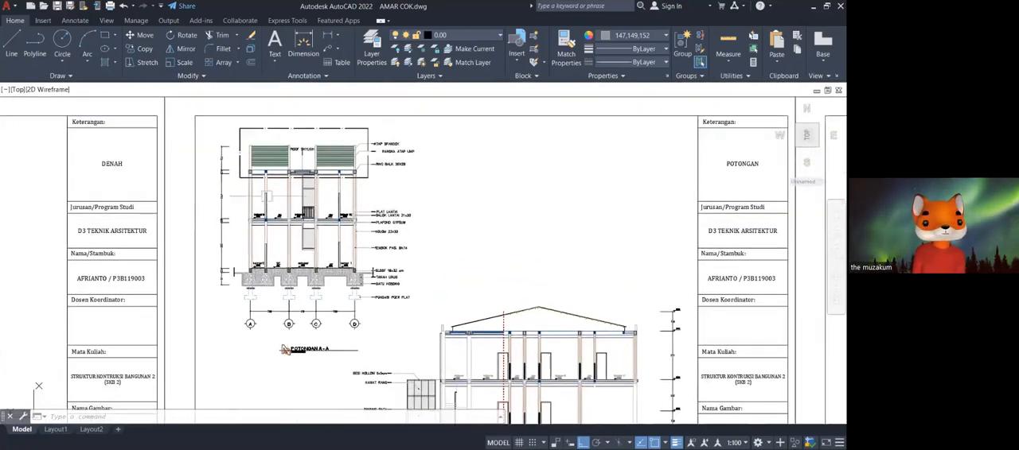
{"action": "scroll", "coordinate": [171, 112], "scroll_direction": "up", "scroll_amount": 5}
{"action": "middle_click_drag", "start_coordinate": [335, 272], "coordinate": [340, 177]}
{"action": "scroll", "coordinate": [335, 308], "scroll_direction": "up", "scroll_amount": 2}
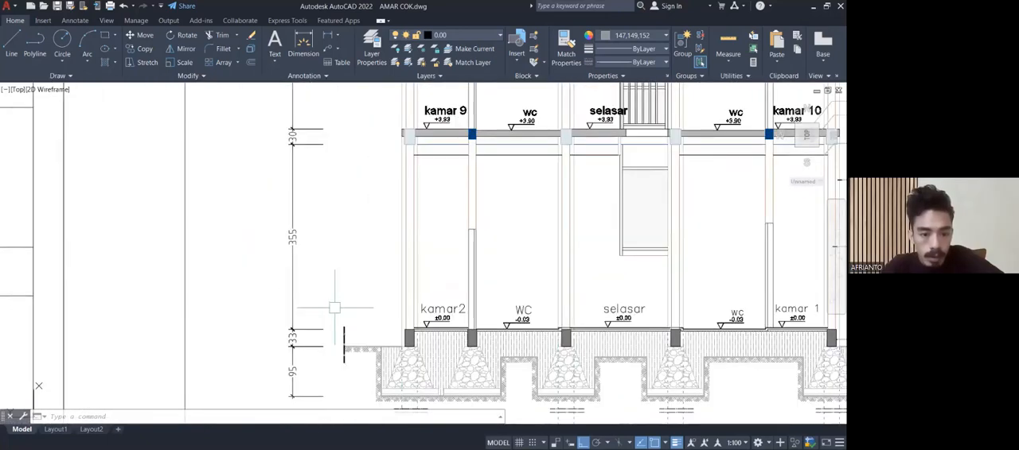
{"action": "type", "text": "o"}
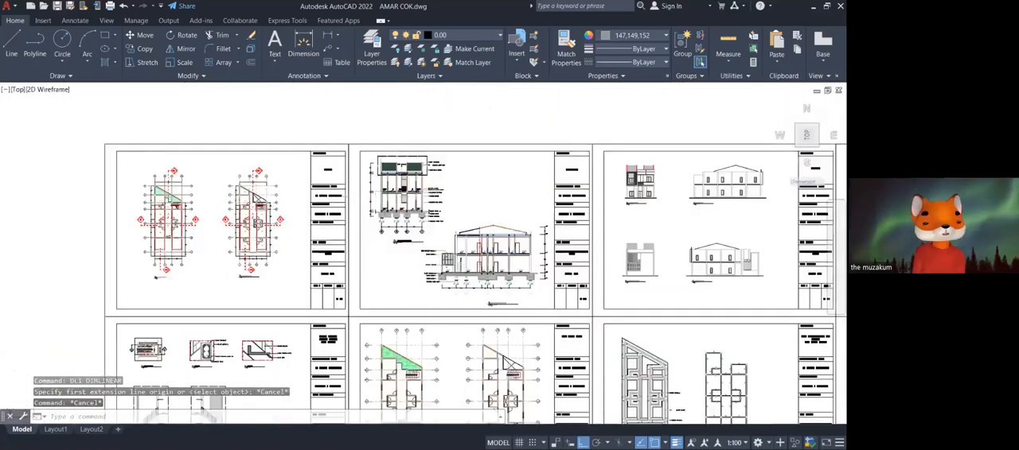
Examine the storey height dimensions and floor beams of both floors in the POTONGAN A-A section.
{"action": "scroll", "coordinate": [383, 198], "scroll_direction": "down", "scroll_amount": 4}
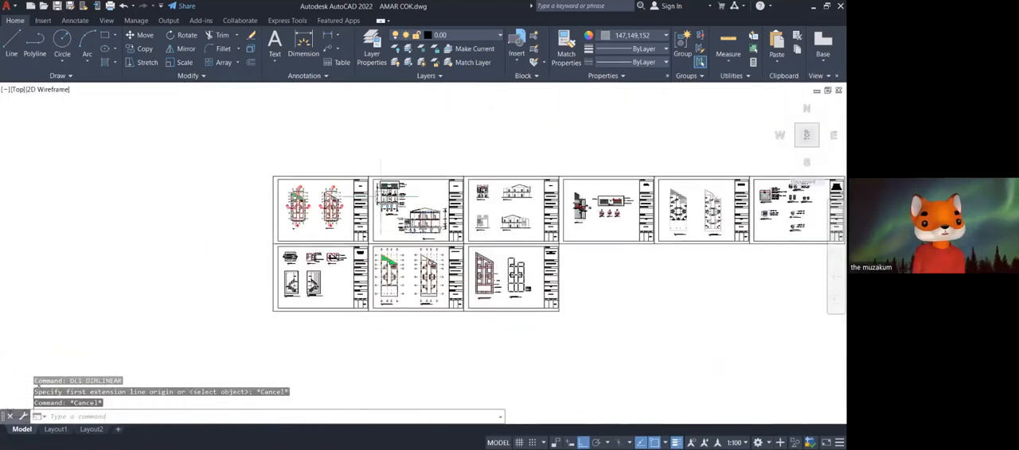
{"action": "scroll", "coordinate": [381, 198], "scroll_direction": "up", "scroll_amount": 8}
{"action": "scroll", "coordinate": [375, 205], "scroll_direction": "up", "scroll_amount": 7}
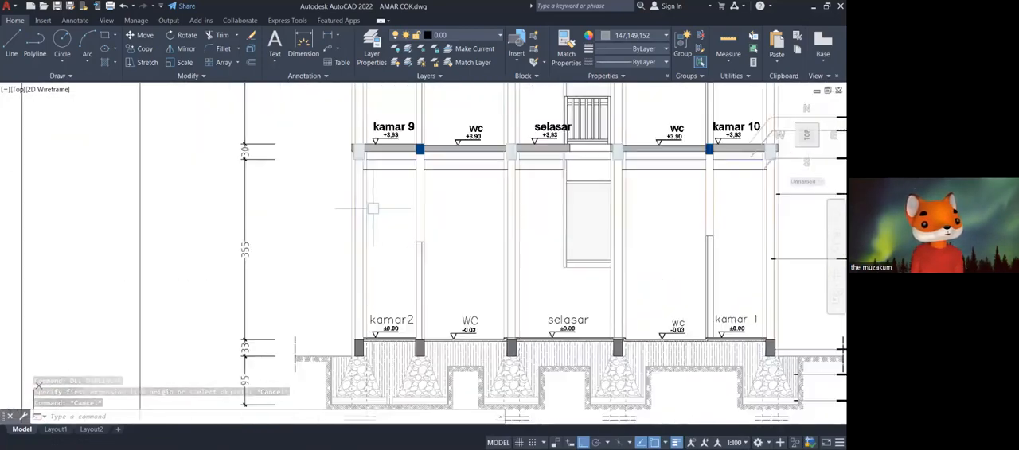
{"action": "mouse_move", "coordinate": [371, 217]}
{"action": "middle_mouse_down"}
{"action": "mouse_move", "coordinate": [414, 230]}
{"action": "mouse_move", "coordinate": [436, 253]}
{"action": "middle_mouse_up"}
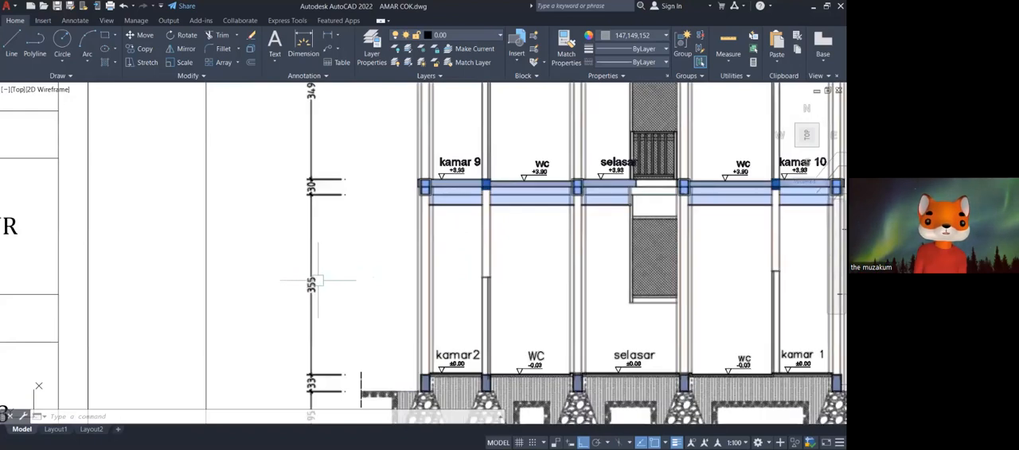
{"action": "scroll", "coordinate": [318, 280], "scroll_direction": "up", "scroll_amount": 4}
{"action": "scroll", "coordinate": [318, 280], "scroll_direction": "down", "scroll_amount": 2}
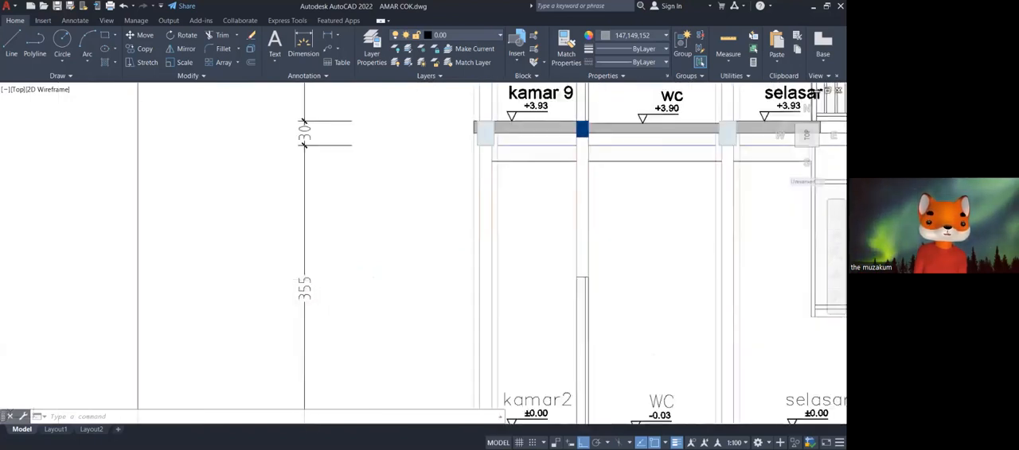
{"action": "scroll", "coordinate": [304, 128], "scroll_direction": "down", "scroll_amount": 3}
{"action": "scroll", "coordinate": [390, 239], "scroll_direction": "up", "scroll_amount": 2}
{"action": "middle_click_drag", "start_coordinate": [386, 271], "coordinate": [377, 343]}
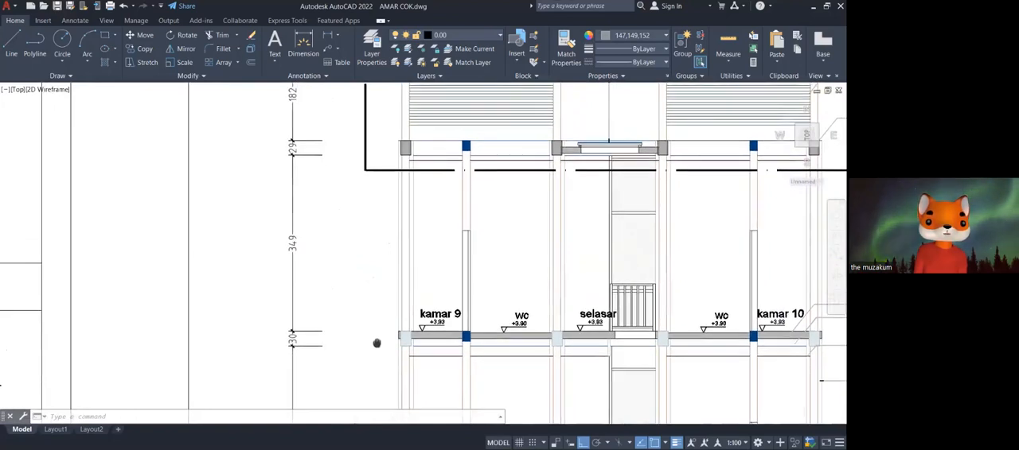
{"action": "middle_click_drag", "start_coordinate": [376, 343], "coordinate": [367, 237]}
{"action": "scroll", "coordinate": [367, 236], "scroll_direction": "down", "scroll_amount": 1}
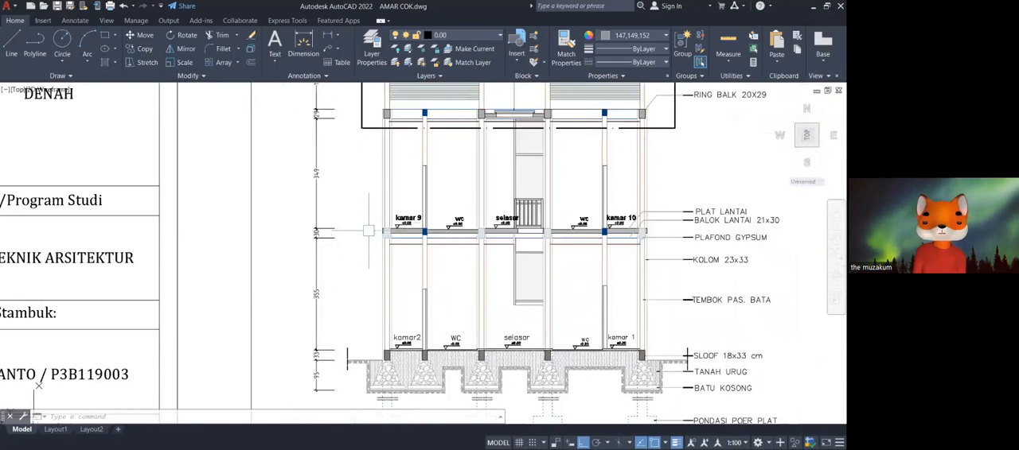
Inspect the kamar2 floor level mark, the sloof below it and the ground-floor columns in the POTONGAN A-A section.
{"action": "scroll", "coordinate": [367, 237], "scroll_direction": "down", "scroll_amount": 1}
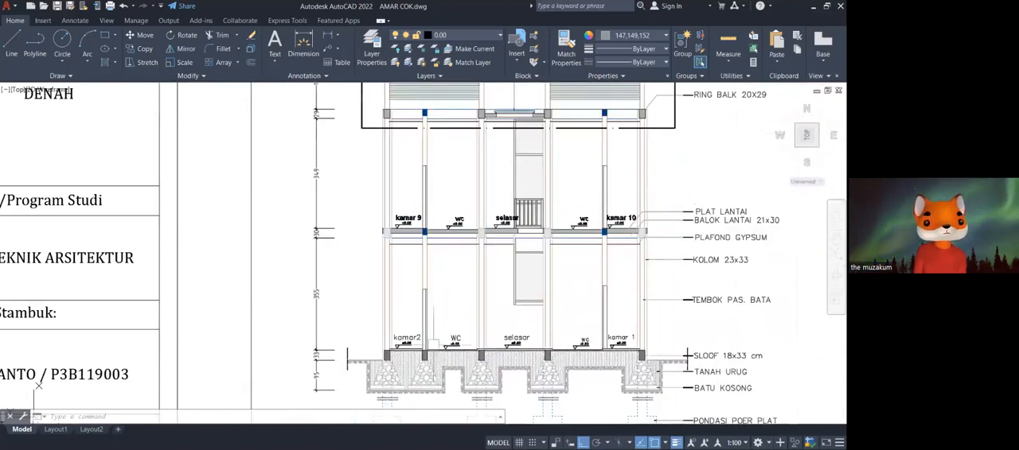
{"action": "scroll", "coordinate": [384, 355], "scroll_direction": "up", "scroll_amount": 2}
{"action": "scroll", "coordinate": [371, 330], "scroll_direction": "up", "scroll_amount": 9}
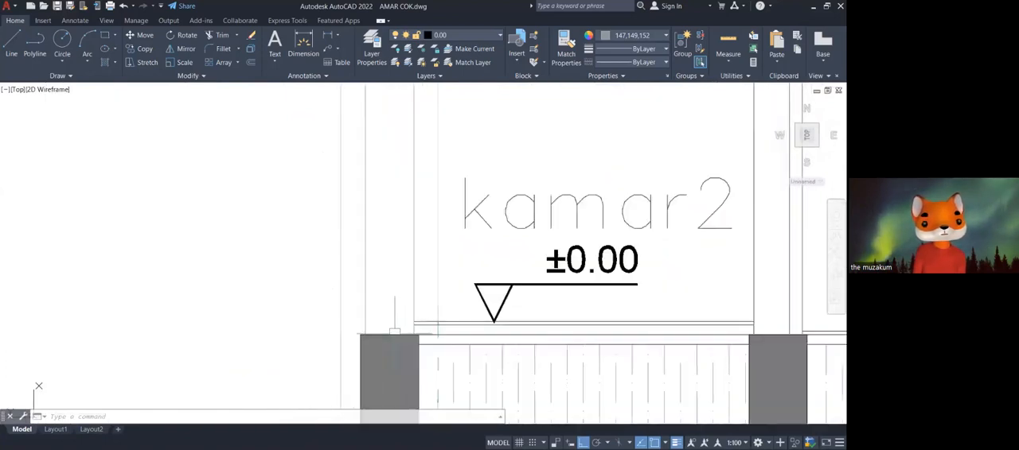
{"action": "scroll", "coordinate": [371, 330], "scroll_direction": "down", "scroll_amount": 6}
{"action": "middle_click_drag", "start_coordinate": [334, 241], "coordinate": [316, 355]}
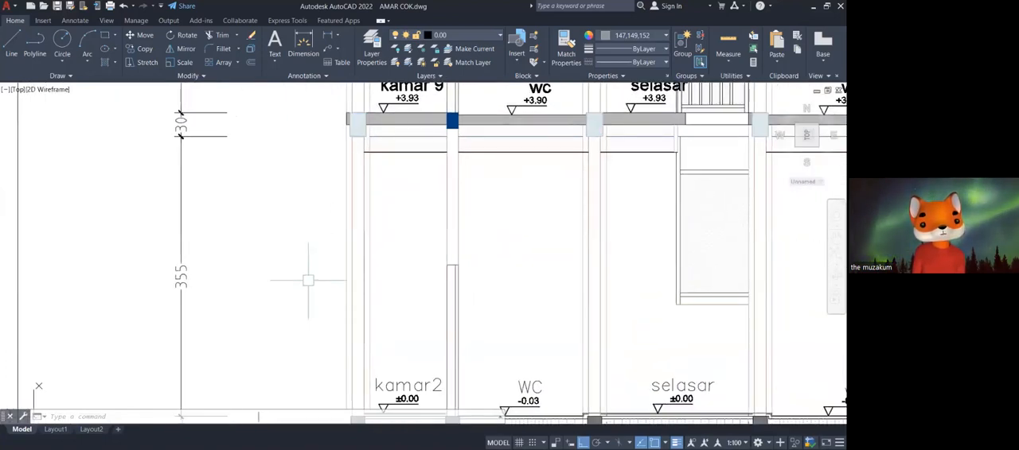
{"action": "scroll", "coordinate": [308, 280], "scroll_direction": "down", "scroll_amount": 2}
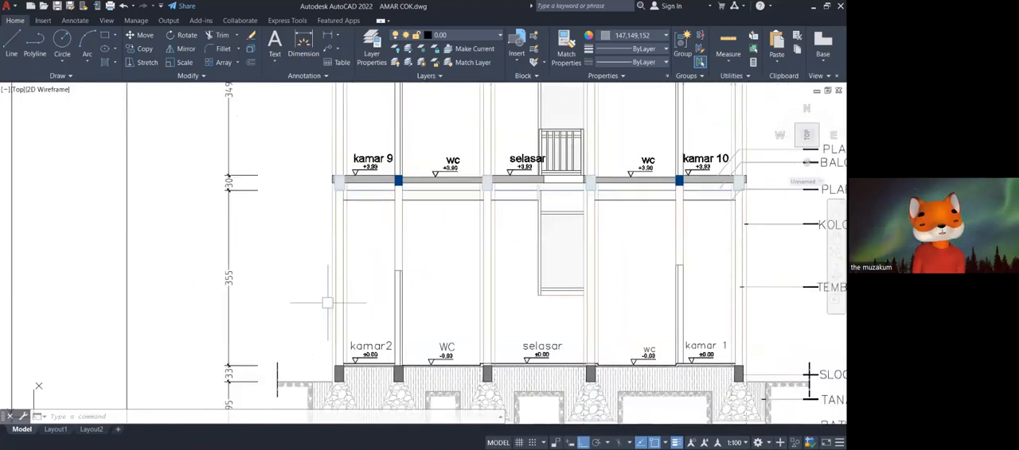
{"action": "scroll", "coordinate": [340, 374], "scroll_direction": "up", "scroll_amount": 2}
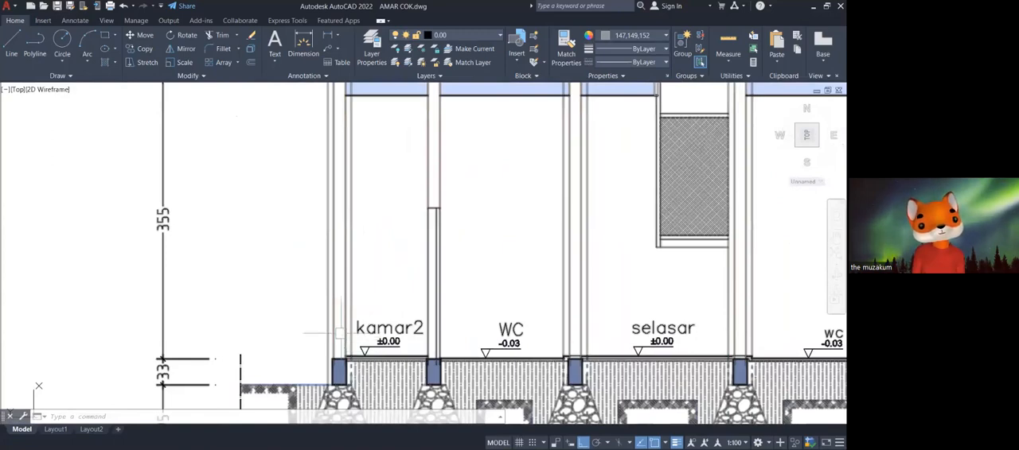
Look over the whole model space and its sheets for the separate copy of the section sheet.
{"action": "scroll", "coordinate": [341, 332], "scroll_direction": "down", "scroll_amount": 10}
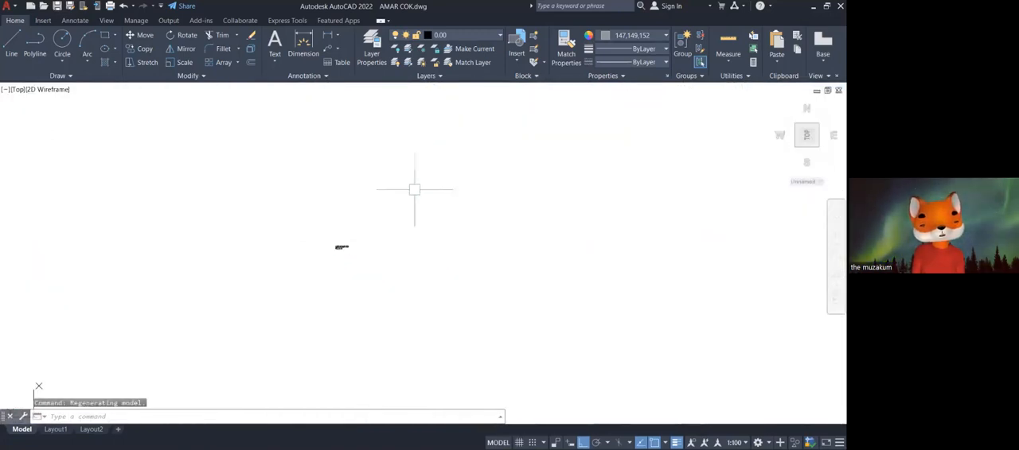
{"action": "scroll", "coordinate": [480, 251], "scroll_direction": "down", "scroll_amount": 5}
{"action": "scroll", "coordinate": [545, 187], "scroll_direction": "up", "scroll_amount": 4}
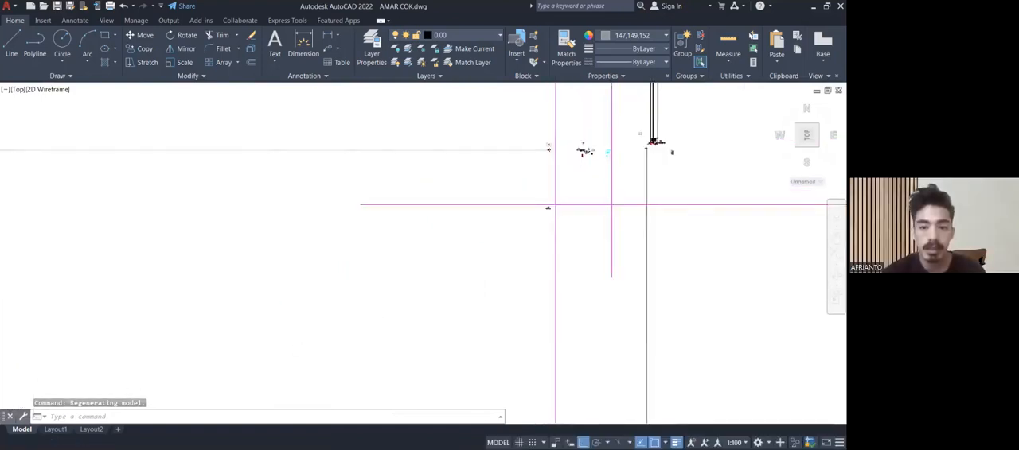
{"action": "scroll", "coordinate": [548, 223], "scroll_direction": "down", "scroll_amount": 8}
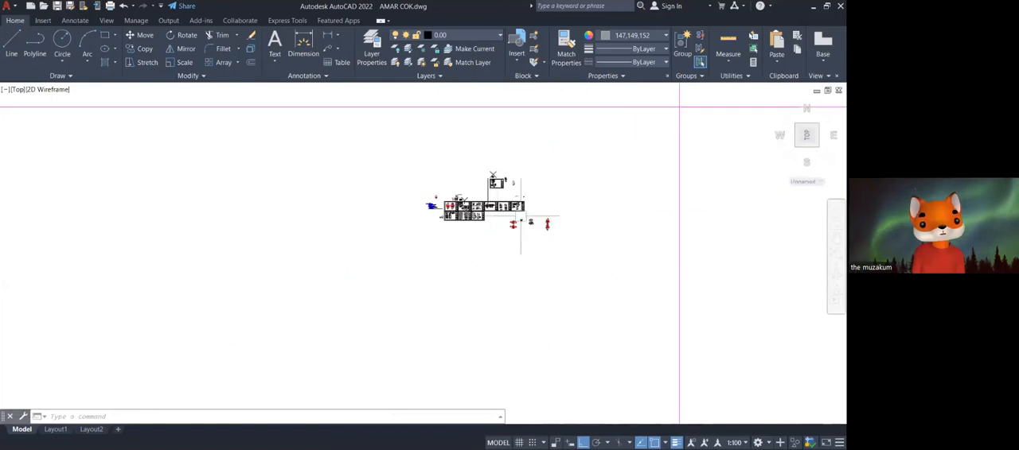
{"action": "scroll", "coordinate": [557, 207], "scroll_direction": "up", "scroll_amount": 5}
{"action": "scroll", "coordinate": [525, 211], "scroll_direction": "up", "scroll_amount": 3}
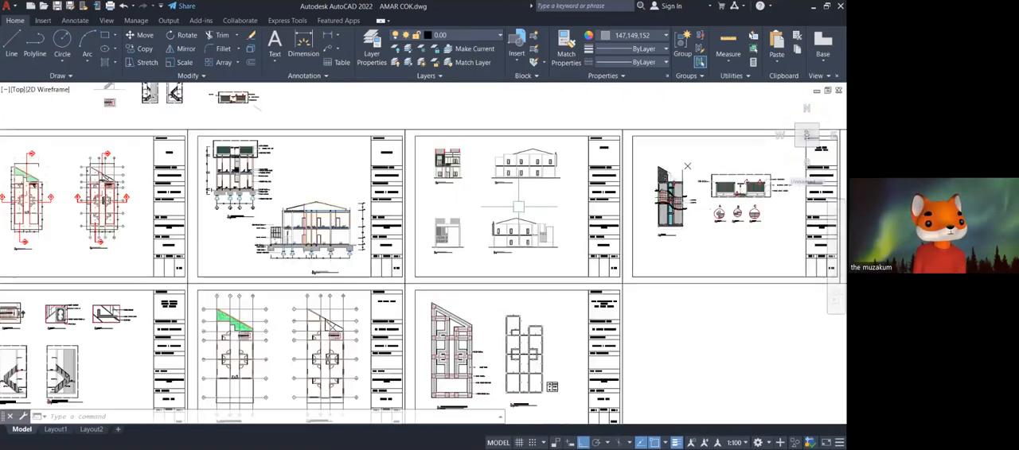
{"action": "scroll", "coordinate": [247, 219], "scroll_direction": "up", "scroll_amount": 4}
{"action": "scroll", "coordinate": [362, 398], "scroll_direction": "down", "scroll_amount": 4}
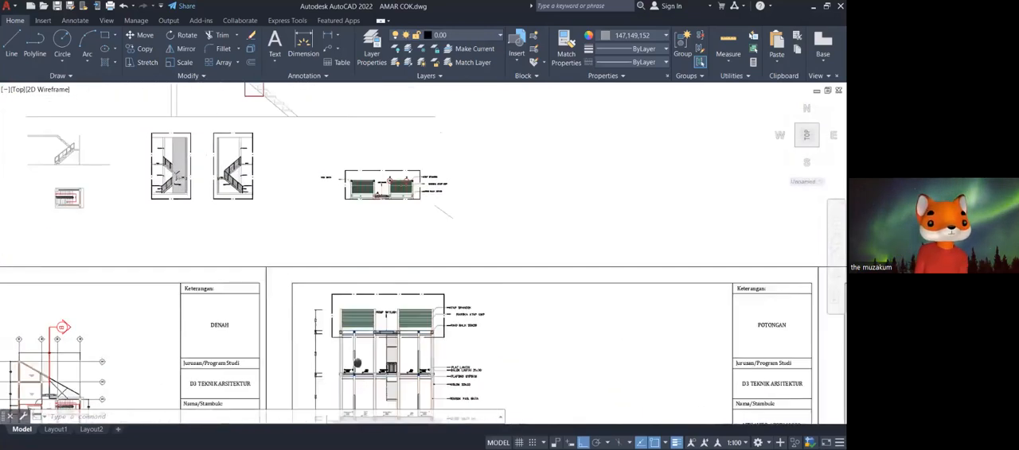
{"action": "scroll", "coordinate": [561, 203], "scroll_direction": "down", "scroll_amount": 8}
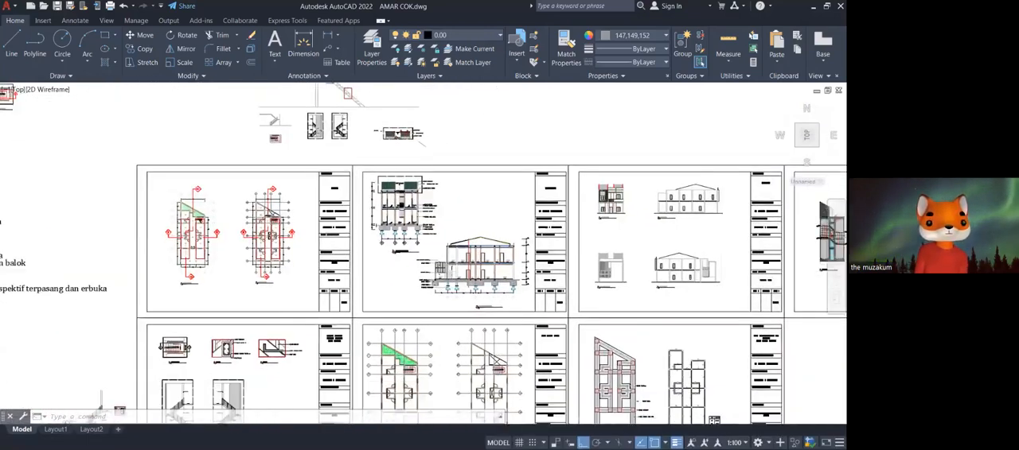
{"action": "middle_click_drag", "start_coordinate": [561, 202], "coordinate": [466, 334]}
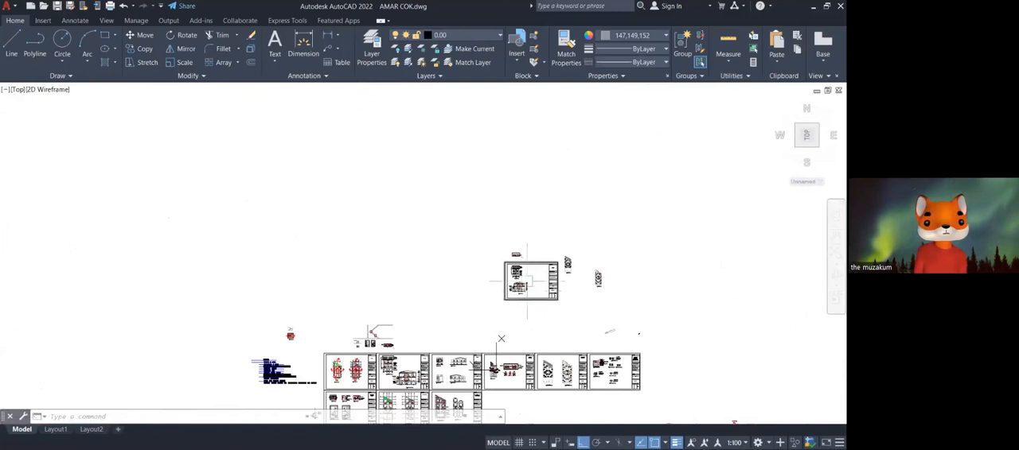
Add a vertical linear dimension from the kamar 9 floor to the ring beam's underside in the POTONGAN A-A section.
{"action": "scroll", "coordinate": [466, 332], "scroll_direction": "up", "scroll_amount": 6}
{"action": "scroll", "coordinate": [472, 247], "scroll_direction": "up", "scroll_amount": 5}
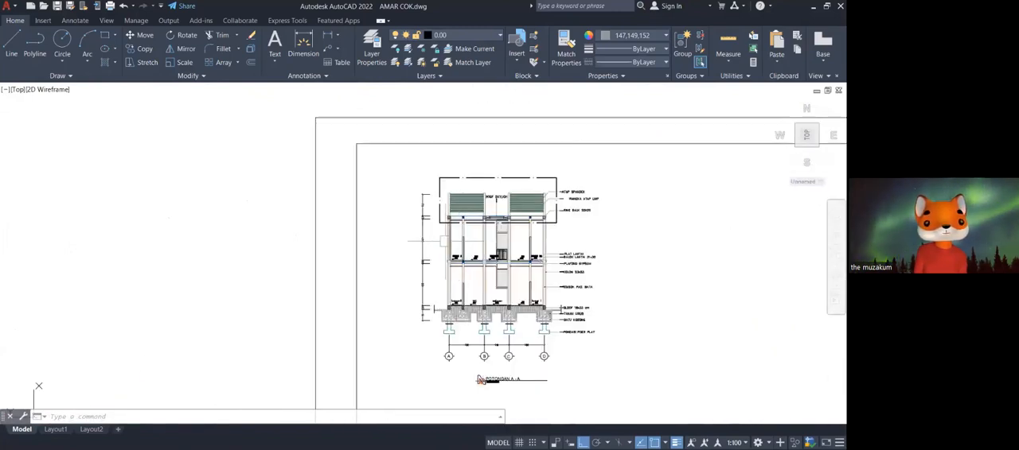
{"action": "type", "text": "dli"}
{"action": "key", "text": "space"}
{"action": "scroll", "coordinate": [451, 265], "scroll_direction": "up", "scroll_amount": 5}
{"action": "middle_click_drag", "start_coordinate": [432, 257], "coordinate": [424, 170]}
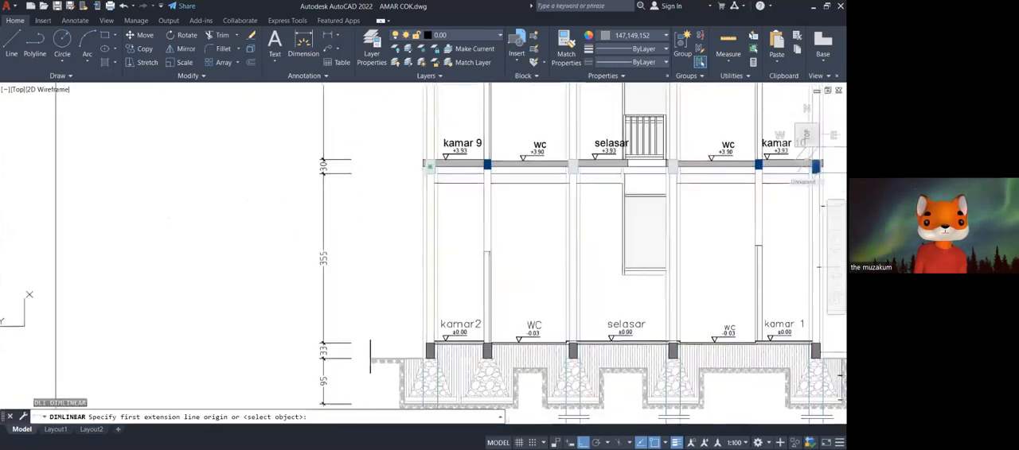
{"action": "scroll", "coordinate": [437, 328], "scroll_direction": "up", "scroll_amount": 5}
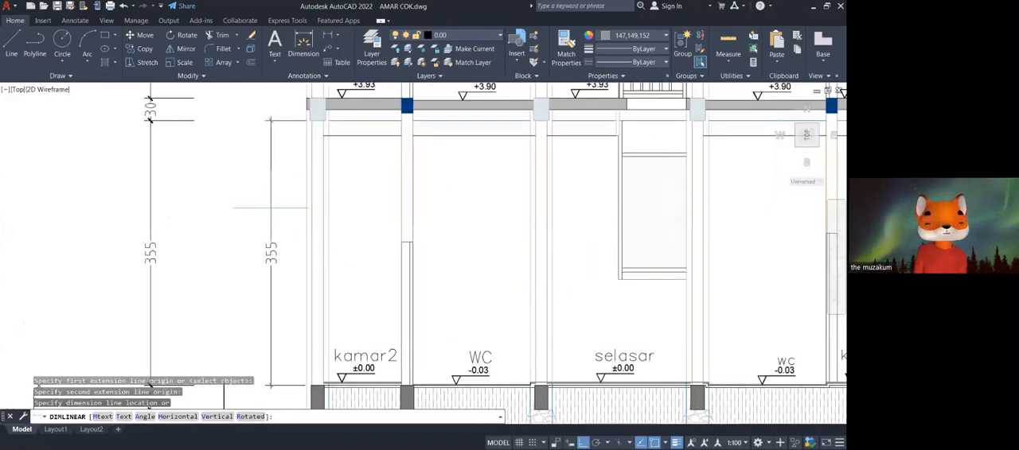
{"action": "mouse_move", "coordinate": [239, 238]}
{"action": "middle_mouse_down"}
{"action": "mouse_move", "coordinate": [338, 239]}
{"action": "mouse_move", "coordinate": [297, 230]}
{"action": "mouse_move", "coordinate": [333, 323]}
{"action": "middle_mouse_up"}
{"action": "scroll", "coordinate": [224, 244], "scroll_direction": "up", "scroll_amount": 1}
{"action": "scroll", "coordinate": [257, 248], "scroll_direction": "down", "scroll_amount": 2}
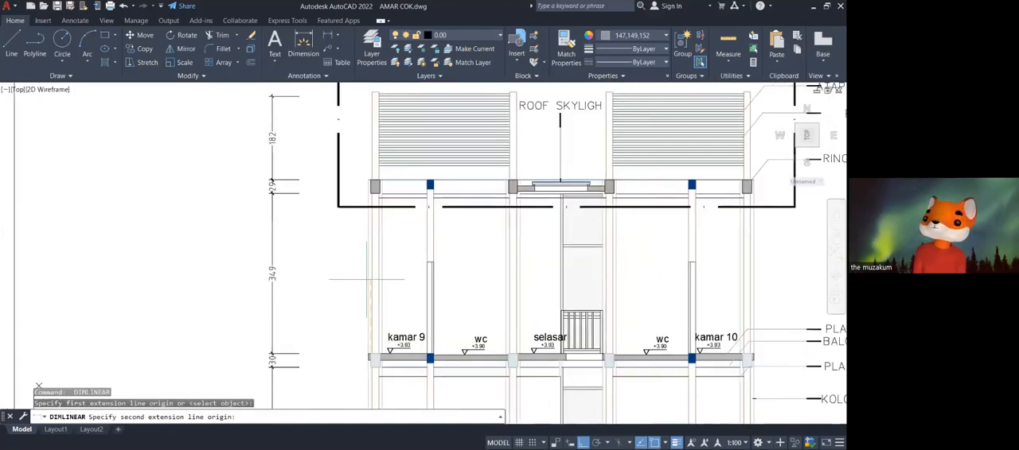
{"action": "left_click", "coordinate": [371, 193]}
{"action": "scroll", "coordinate": [414, 243], "scroll_direction": "up", "scroll_amount": 2}
{"action": "middle_click_drag", "start_coordinate": [309, 292], "coordinate": [408, 279]}
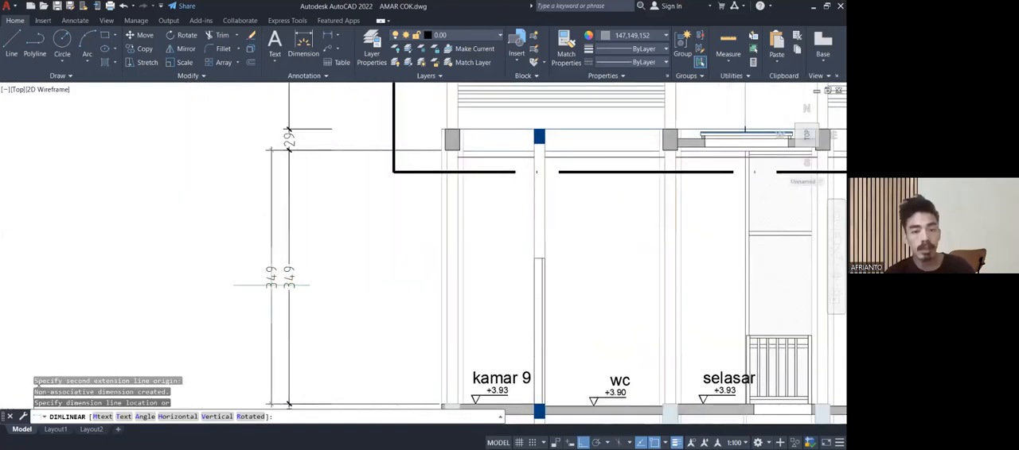
{"action": "scroll", "coordinate": [271, 284], "scroll_direction": "down", "scroll_amount": 2}
{"action": "mouse_move", "coordinate": [271, 284]}
{"action": "middle_mouse_down"}
{"action": "mouse_move", "coordinate": [296, 156]}
{"action": "mouse_move", "coordinate": [280, 226]}
{"action": "middle_mouse_up"}
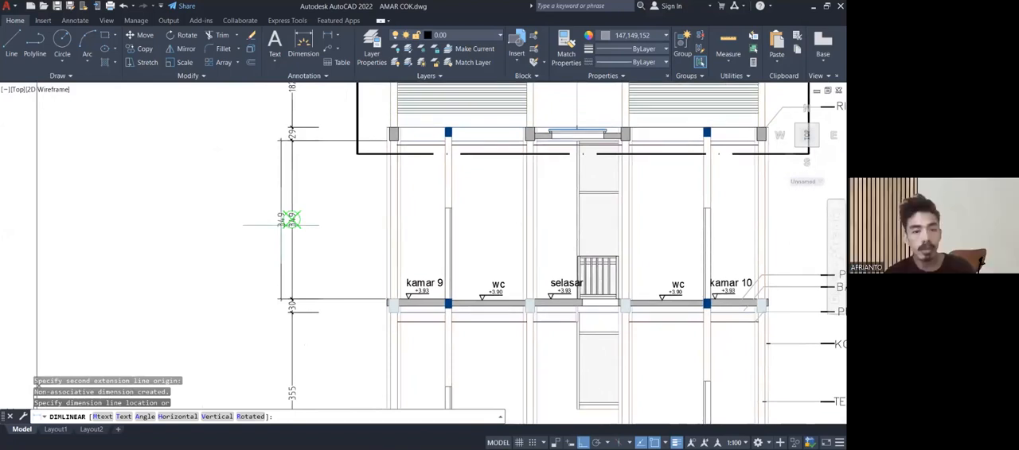
{"action": "left_click", "coordinate": [292, 220]}
Measure the height from the kamar 9 floor to the ring beam's top using a linear dimension preview, without placing it.
{"action": "key", "text": "Return"}
{"action": "scroll", "coordinate": [384, 134], "scroll_direction": "up", "scroll_amount": 6}
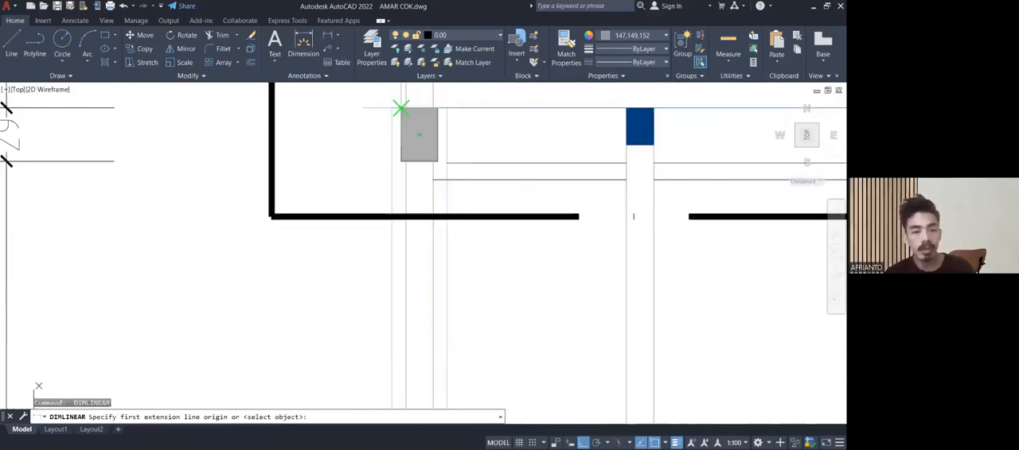
{"action": "left_click", "coordinate": [402, 108]}
{"action": "scroll", "coordinate": [401, 108], "scroll_direction": "down", "scroll_amount": 4}
{"action": "left_click", "coordinate": [366, 322]}
{"action": "scroll", "coordinate": [296, 188], "scroll_direction": "up", "scroll_amount": 2}
{"action": "middle_click_drag", "start_coordinate": [296, 188], "coordinate": [324, 215]}
{"action": "scroll", "coordinate": [323, 214], "scroll_direction": "down", "scroll_amount": 2}
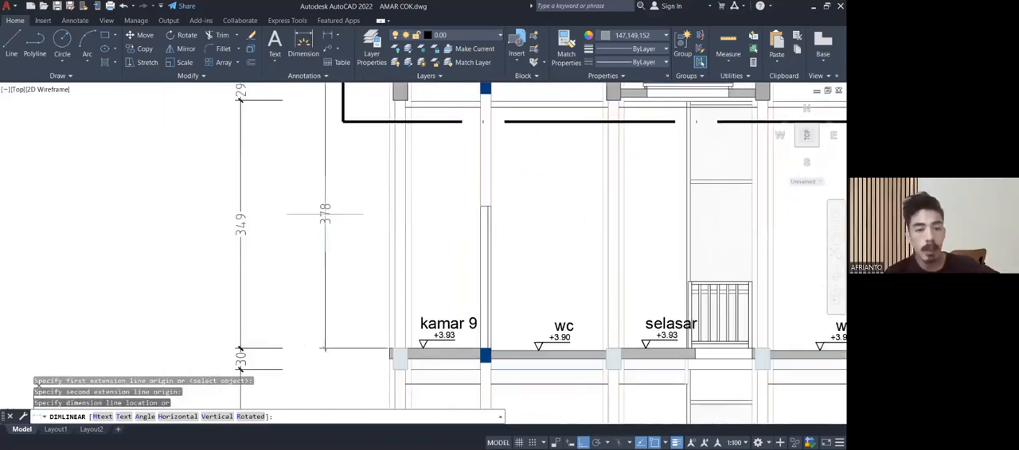
{"action": "scroll", "coordinate": [324, 214], "scroll_direction": "down", "scroll_amount": 2}
{"action": "scroll", "coordinate": [324, 214], "scroll_direction": "up", "scroll_amount": 2}
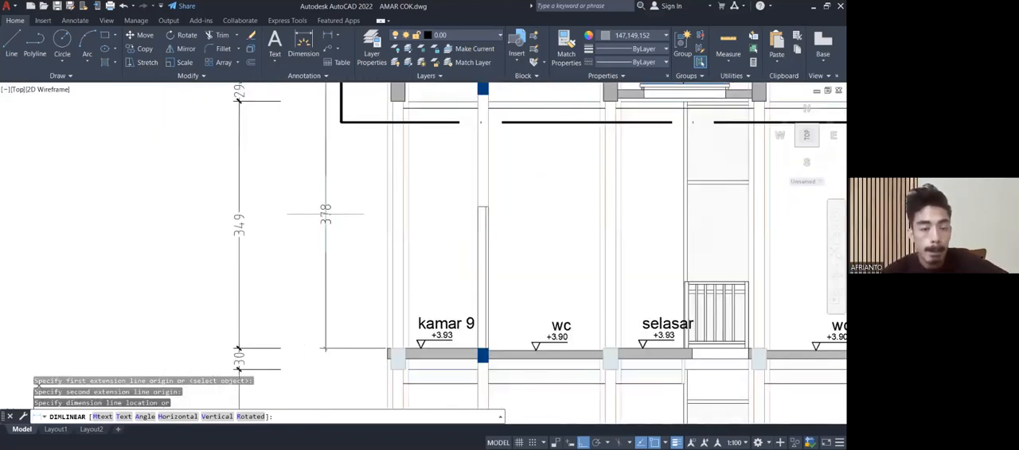
{"action": "mouse_move", "coordinate": [324, 215]}
{"action": "middle_mouse_down"}
{"action": "mouse_move", "coordinate": [291, 105]}
{"action": "mouse_move", "coordinate": [302, 126]}
{"action": "middle_mouse_up"}
{"action": "scroll", "coordinate": [295, 119], "scroll_direction": "down", "scroll_amount": 2}
{"action": "scroll", "coordinate": [304, 126], "scroll_direction": "down", "scroll_amount": 2}
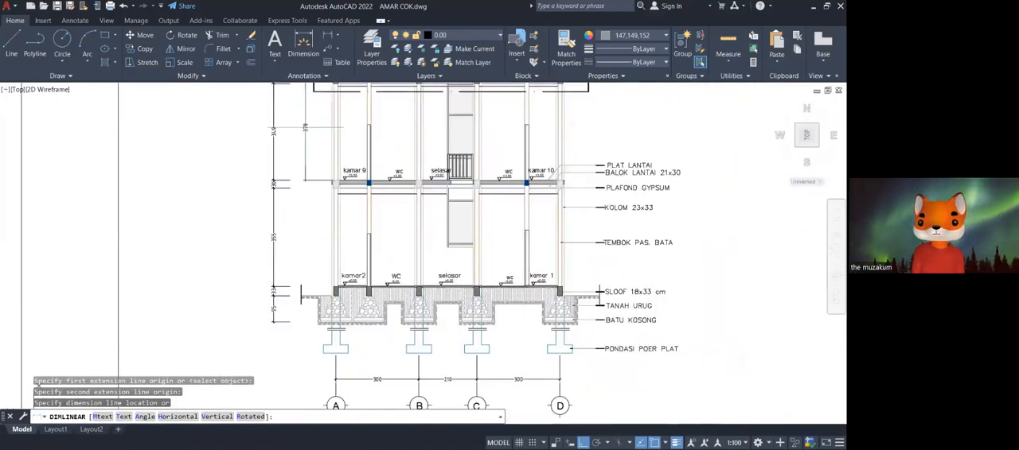
{"action": "middle_click_drag", "start_coordinate": [304, 126], "coordinate": [311, 211]}
{"action": "scroll", "coordinate": [303, 215], "scroll_direction": "up", "scroll_amount": 2}
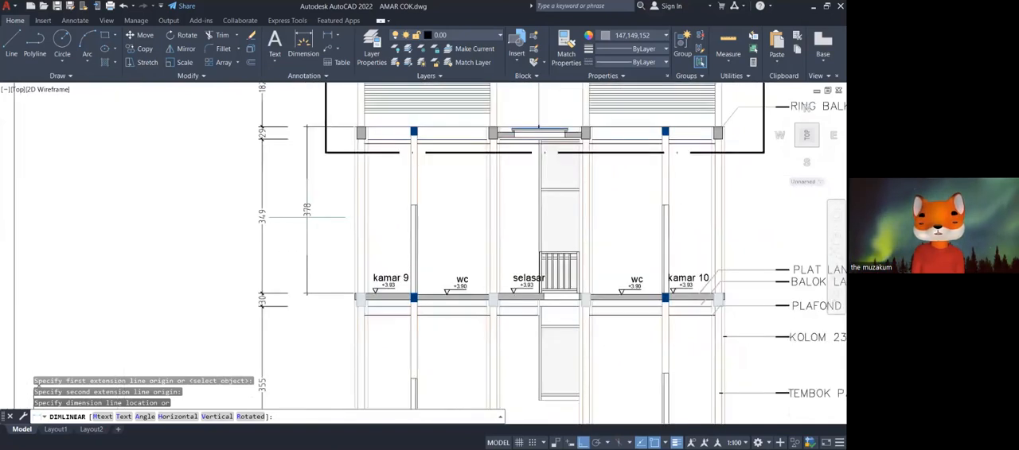
{"action": "key", "text": "Escape"}
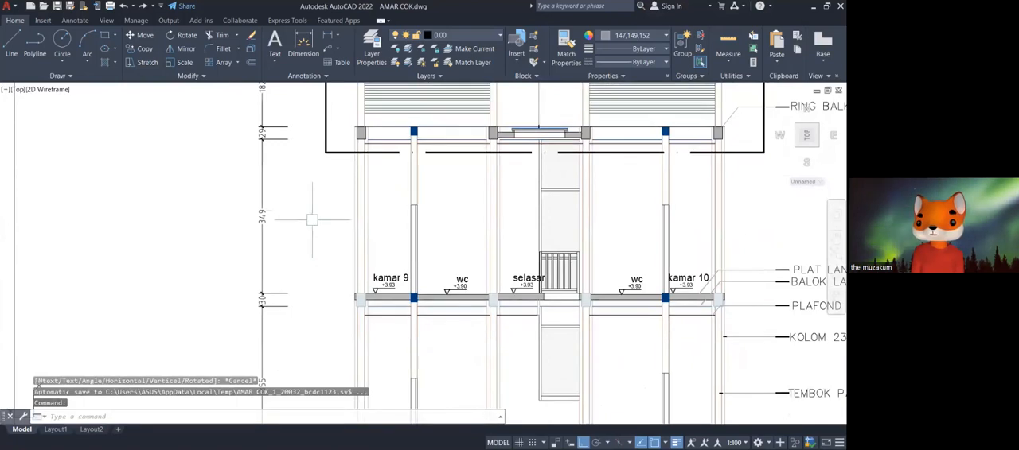
Examine the floor beam, ring beam and columns of the upper storey in the POTONGAN A-A section.
{"action": "mouse_move", "coordinate": [310, 211]}
{"action": "middle_mouse_down"}
{"action": "mouse_move", "coordinate": [302, 231]}
{"action": "mouse_move", "coordinate": [301, 199]}
{"action": "middle_mouse_up"}
{"action": "mouse_move", "coordinate": [302, 228]}
{"action": "middle_mouse_down"}
{"action": "mouse_move", "coordinate": [300, 126]}
{"action": "mouse_move", "coordinate": [289, 240]}
{"action": "mouse_move", "coordinate": [301, 290]}
{"action": "middle_mouse_up"}
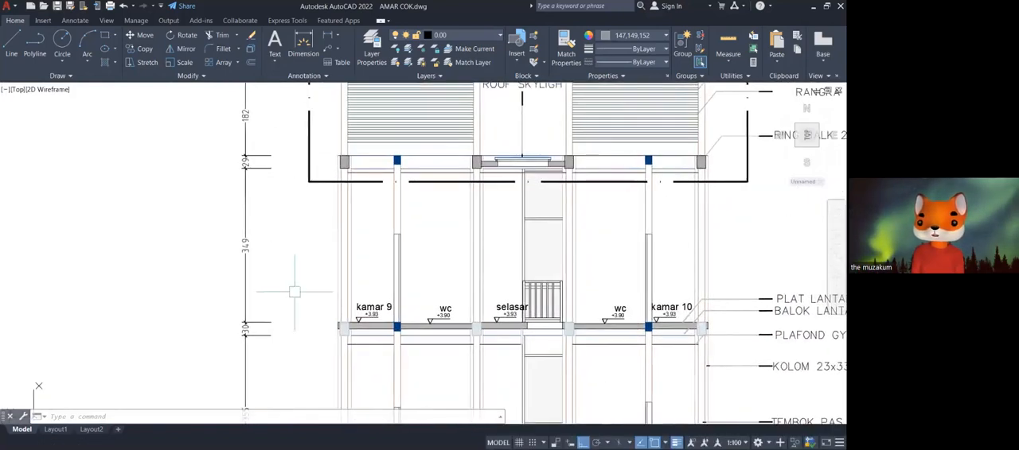
{"action": "scroll", "coordinate": [338, 328], "scroll_direction": "up", "scroll_amount": 4}
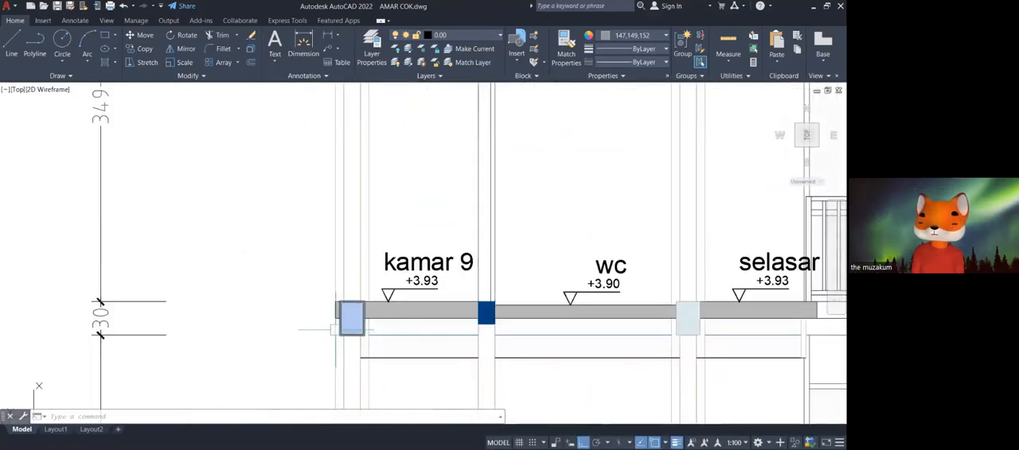
{"action": "scroll", "coordinate": [326, 277], "scroll_direction": "down", "scroll_amount": 4}
{"action": "middle_click_drag", "start_coordinate": [326, 277], "coordinate": [357, 423]}
{"action": "scroll", "coordinate": [329, 312], "scroll_direction": "up", "scroll_amount": 2}
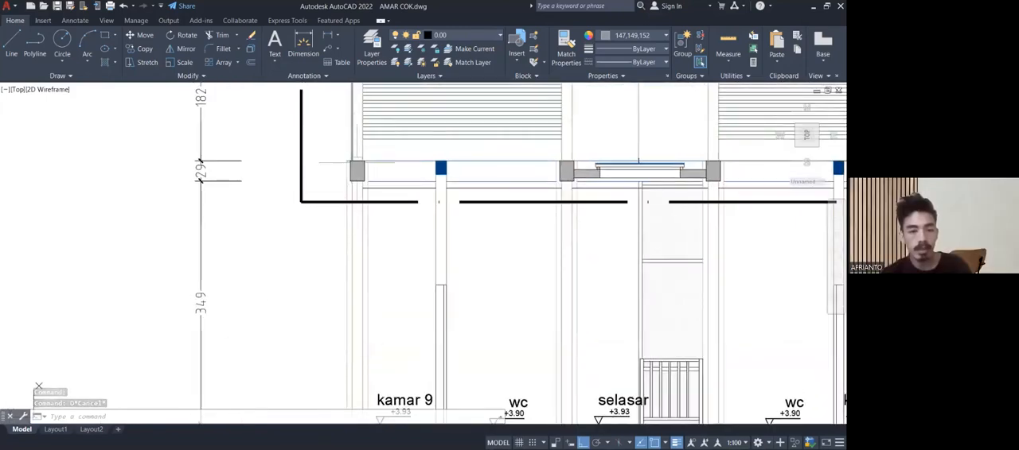
{"action": "scroll", "coordinate": [356, 164], "scroll_direction": "down", "scroll_amount": 1}
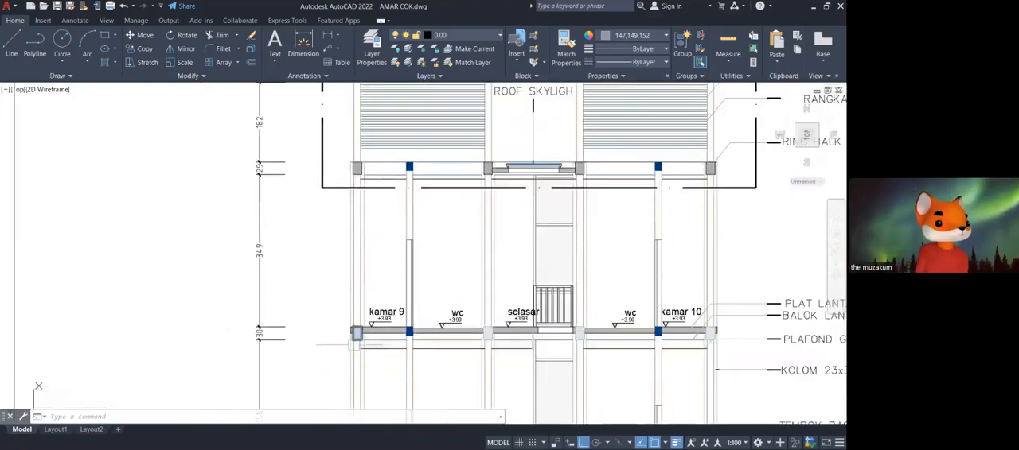
{"action": "scroll", "coordinate": [350, 334], "scroll_direction": "up", "scroll_amount": 1}
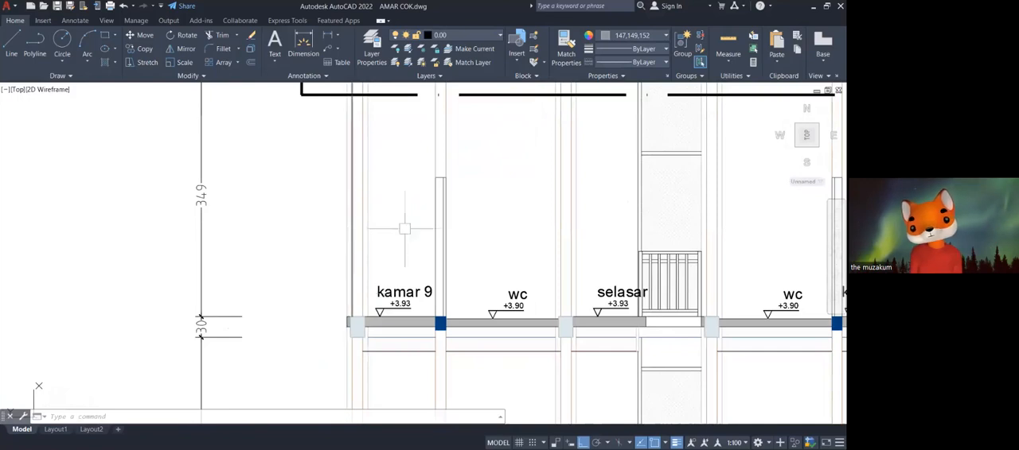
{"action": "scroll", "coordinate": [358, 224], "scroll_direction": "down", "scroll_amount": 4}
{"action": "middle_click_drag", "start_coordinate": [358, 224], "coordinate": [342, 224]}
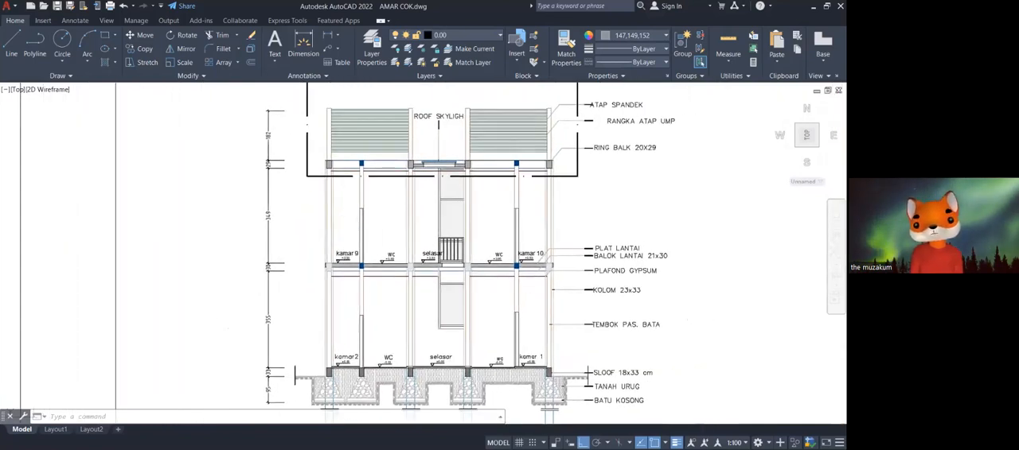
Look over the drawing sheets to locate the lintel beam plan sheet.
{"action": "scroll", "coordinate": [412, 205], "scroll_direction": "down", "scroll_amount": 6}
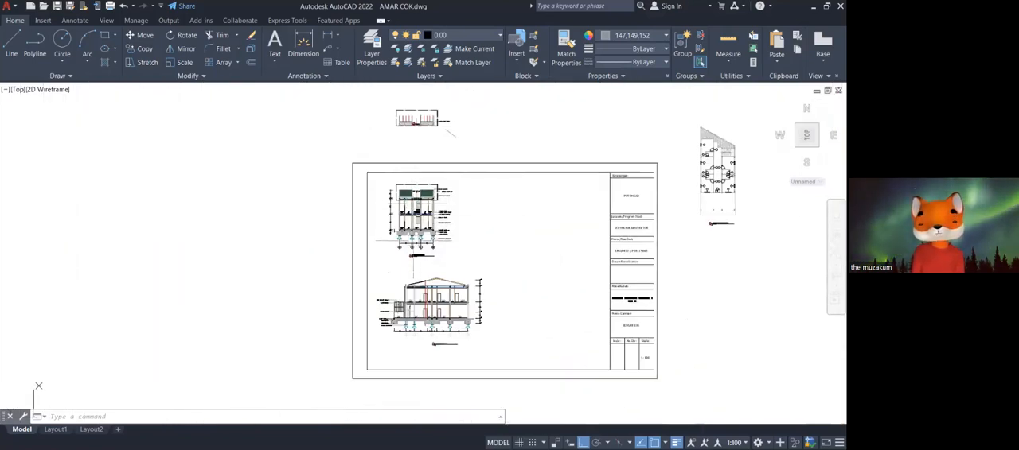
{"action": "scroll", "coordinate": [411, 205], "scroll_direction": "down", "scroll_amount": 8}
{"action": "scroll", "coordinate": [319, 279], "scroll_direction": "down", "scroll_amount": 4}
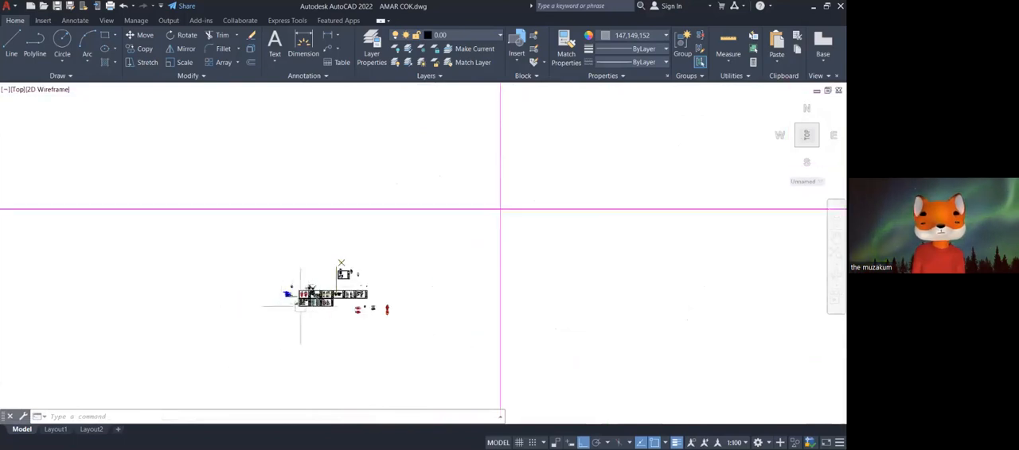
{"action": "scroll", "coordinate": [306, 267], "scroll_direction": "up", "scroll_amount": 8}
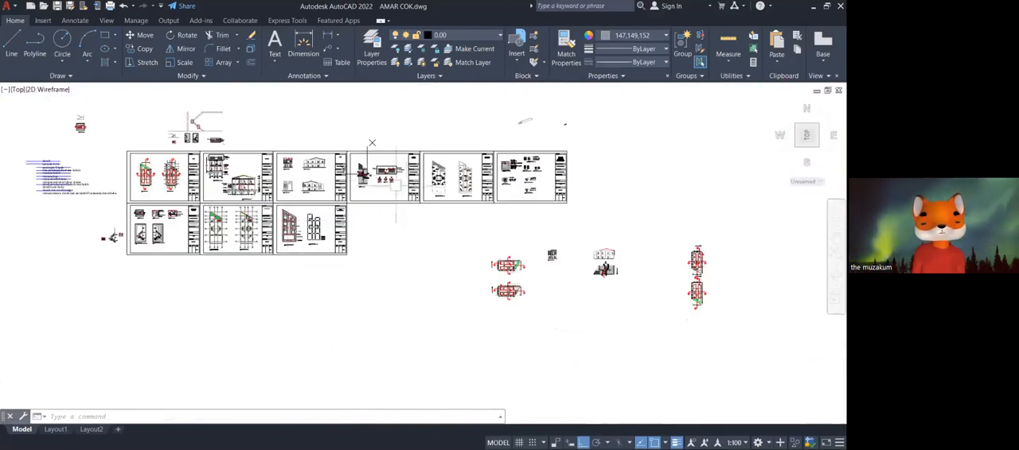
{"action": "middle_click_drag", "start_coordinate": [372, 144], "coordinate": [528, 156]}
{"action": "scroll", "coordinate": [349, 241], "scroll_direction": "up", "scroll_amount": 4}
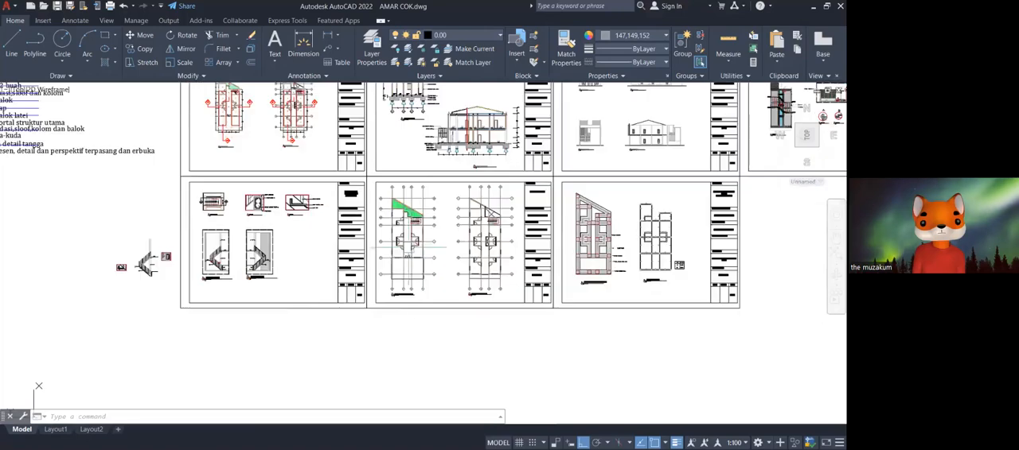
{"action": "scroll", "coordinate": [285, 256], "scroll_direction": "up", "scroll_amount": 6}
{"action": "scroll", "coordinate": [318, 241], "scroll_direction": "down", "scroll_amount": 2}
{"action": "mouse_move", "coordinate": [323, 251]}
{"action": "middle_mouse_down"}
{"action": "mouse_move", "coordinate": [287, 252]}
{"action": "mouse_move", "coordinate": [267, 271]}
{"action": "mouse_move", "coordinate": [137, 262]}
{"action": "middle_mouse_up"}
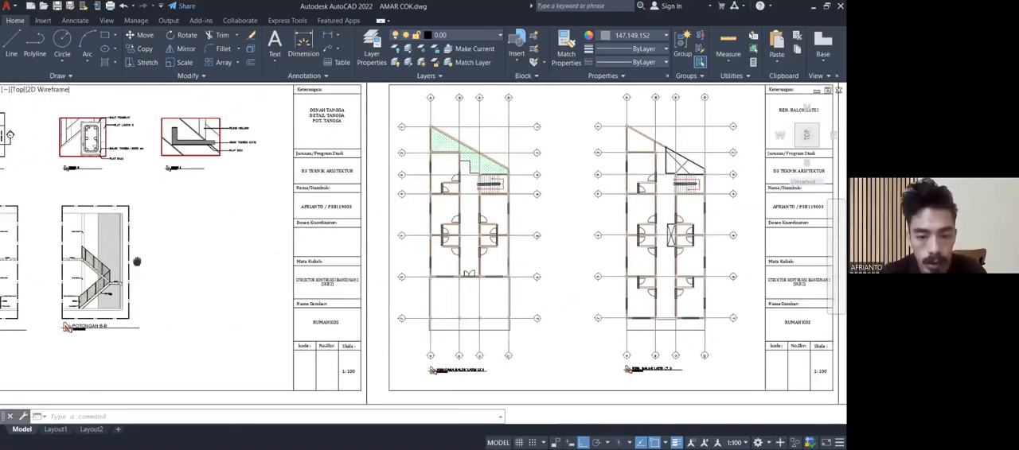
{"action": "scroll", "coordinate": [493, 350], "scroll_direction": "up", "scroll_amount": 3}
{"action": "scroll", "coordinate": [477, 255], "scroll_direction": "down", "scroll_amount": 7}
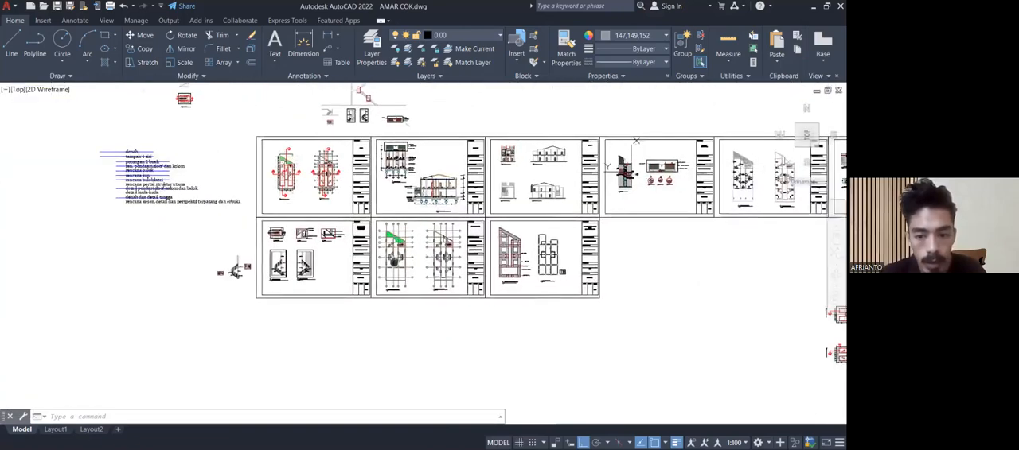
{"action": "middle_click_drag", "start_coordinate": [549, 271], "coordinate": [495, 277]}
Inspect the lintel beam over the double entrance door at grid line 6 in the RENCANA BALOK LATEI LT.1 plan.
{"action": "scroll", "coordinate": [495, 290], "scroll_direction": "up", "scroll_amount": 4}
{"action": "middle_click_drag", "start_coordinate": [321, 291], "coordinate": [556, 261]}
{"action": "scroll", "coordinate": [381, 299], "scroll_direction": "up", "scroll_amount": 4}
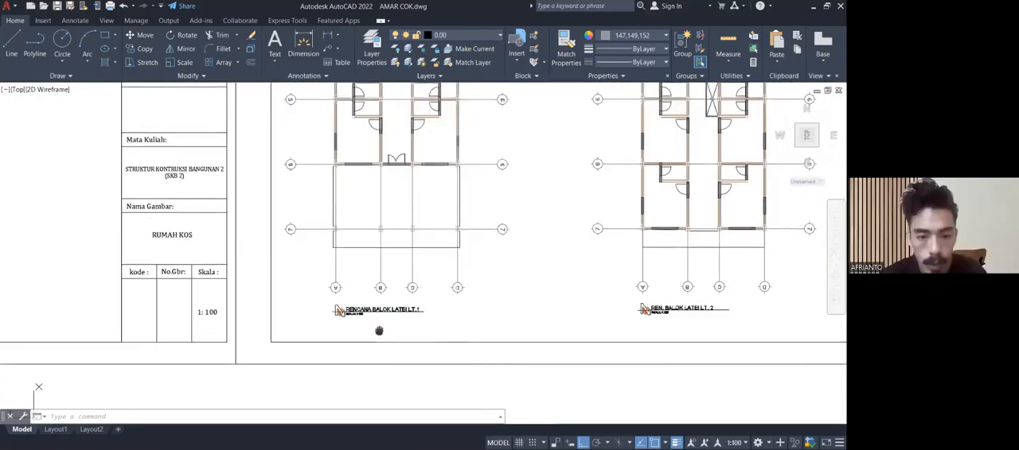
{"action": "scroll", "coordinate": [382, 183], "scroll_direction": "up", "scroll_amount": 5}
{"action": "middle_click_drag", "start_coordinate": [383, 210], "coordinate": [384, 248]}
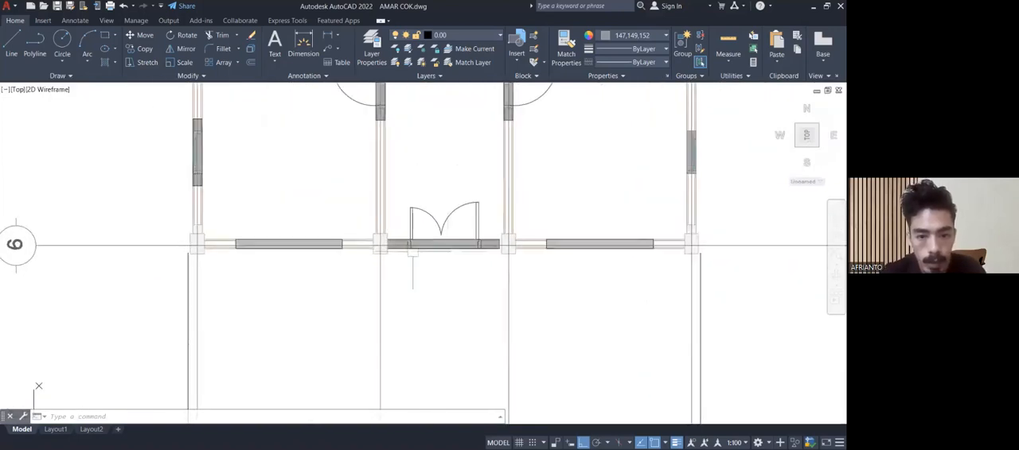
{"action": "scroll", "coordinate": [466, 252], "scroll_direction": "up", "scroll_amount": 3}
{"action": "scroll", "coordinate": [466, 251], "scroll_direction": "down", "scroll_amount": 5}
{"action": "middle_click_drag", "start_coordinate": [450, 204], "coordinate": [439, 406]}
{"action": "middle_click_drag", "start_coordinate": [429, 246], "coordinate": [437, 284]}
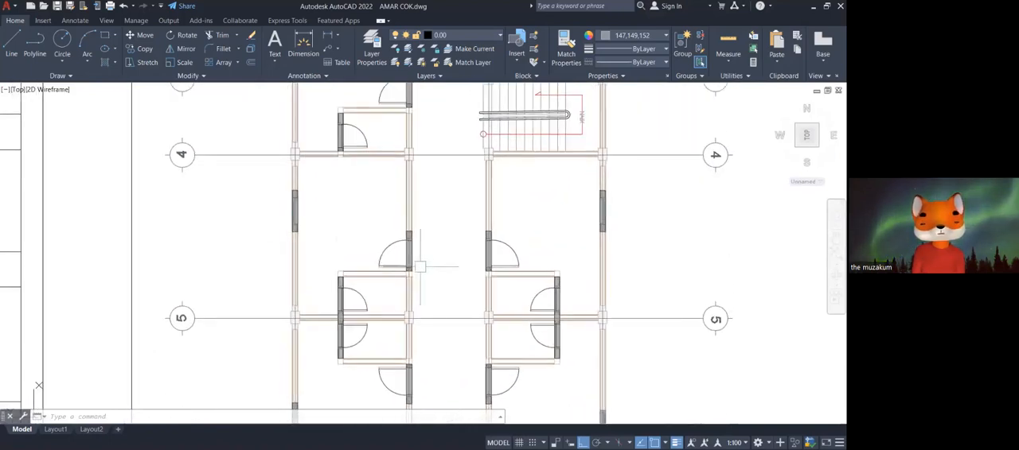
Examine the lintel beams over the room doors and side windows between grid lines 4 and 5 in the ground-floor lintel plan.
{"action": "scroll", "coordinate": [419, 266], "scroll_direction": "up", "scroll_amount": 4}
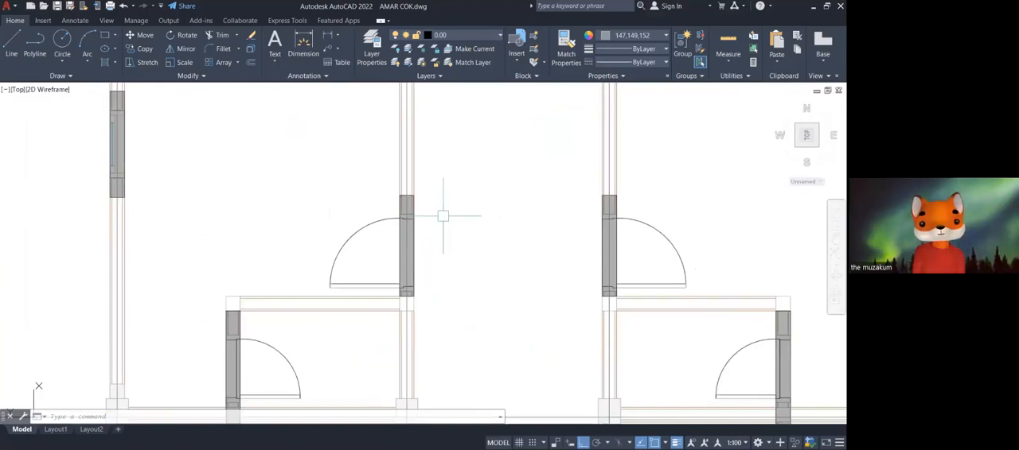
{"action": "scroll", "coordinate": [442, 216], "scroll_direction": "down", "scroll_amount": 2}
{"action": "mouse_move", "coordinate": [443, 215]}
{"action": "middle_mouse_down"}
{"action": "mouse_move", "coordinate": [420, 385]}
{"action": "mouse_move", "coordinate": [405, 230]}
{"action": "middle_mouse_up"}
{"action": "scroll", "coordinate": [394, 232], "scroll_direction": "up", "scroll_amount": 6}
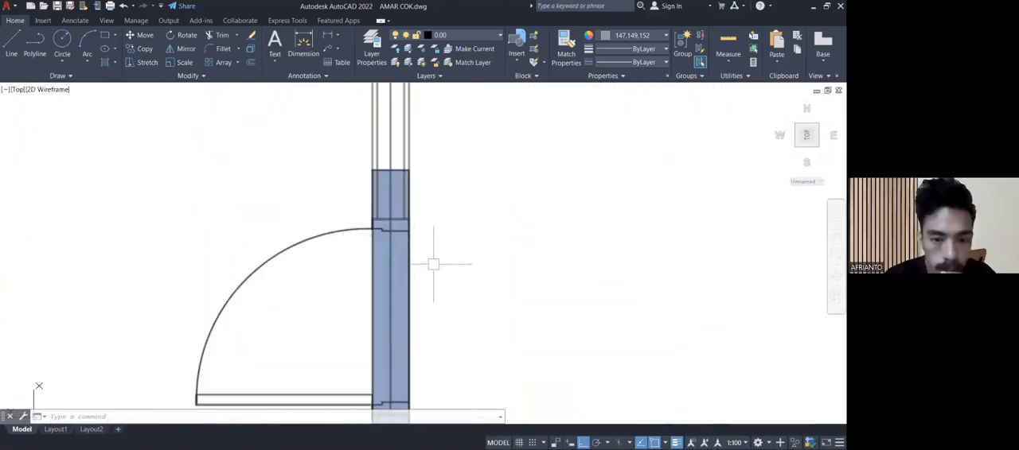
{"action": "scroll", "coordinate": [475, 202], "scroll_direction": "down", "scroll_amount": 6}
{"action": "mouse_move", "coordinate": [475, 203]}
{"action": "middle_mouse_down"}
{"action": "mouse_move", "coordinate": [436, 254]}
{"action": "mouse_move", "coordinate": [320, 285]}
{"action": "middle_mouse_up"}
{"action": "middle_click_drag", "start_coordinate": [441, 246], "coordinate": [335, 246]}
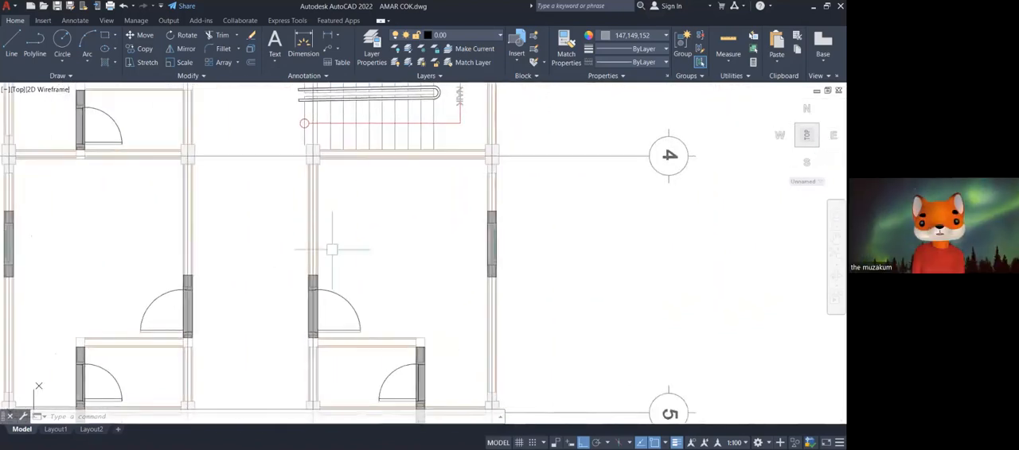
{"action": "middle_click_drag", "start_coordinate": [416, 234], "coordinate": [377, 106]}
{"action": "middle_click_drag", "start_coordinate": [405, 250], "coordinate": [463, 125]}
{"action": "middle_click_drag", "start_coordinate": [432, 284], "coordinate": [553, 332]}
{"action": "scroll", "coordinate": [453, 199], "scroll_direction": "down", "scroll_amount": 2}
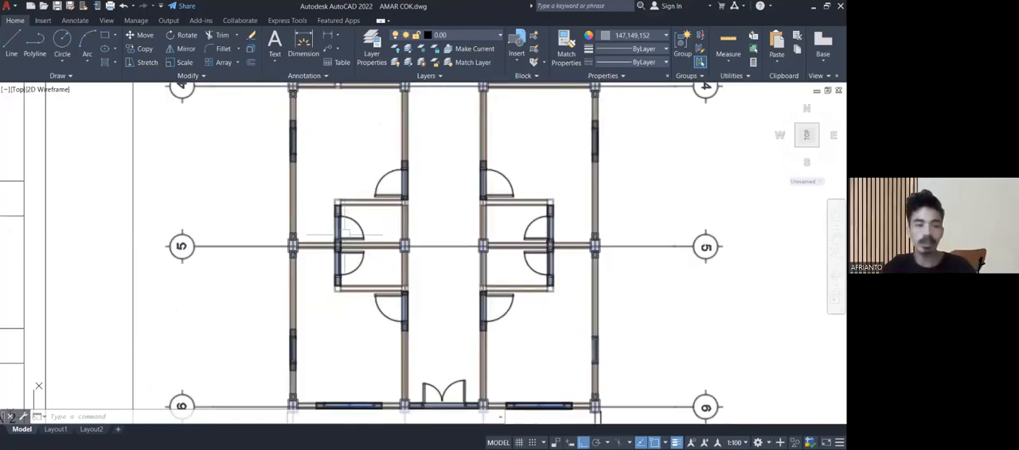
Compare the front door and window lintels along grid line 6 with the room and bathroom door lintels around grid line 5.
{"action": "middle_click_drag", "start_coordinate": [440, 169], "coordinate": [446, 312]}
{"action": "middle_click_drag", "start_coordinate": [444, 265], "coordinate": [421, 87]}
{"action": "middle_click_drag", "start_coordinate": [424, 276], "coordinate": [432, 183]}
{"action": "scroll", "coordinate": [451, 253], "scroll_direction": "up", "scroll_amount": 4}
{"action": "middle_click_drag", "start_coordinate": [452, 252], "coordinate": [432, 215]}
{"action": "scroll", "coordinate": [432, 216], "scroll_direction": "up", "scroll_amount": 2}
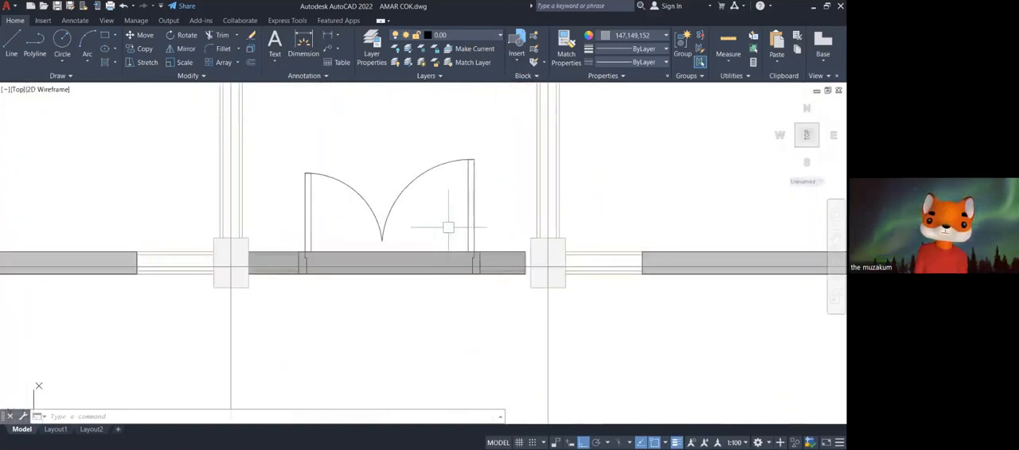
{"action": "scroll", "coordinate": [448, 225], "scroll_direction": "down", "scroll_amount": 4}
{"action": "middle_click_drag", "start_coordinate": [537, 215], "coordinate": [441, 331]}
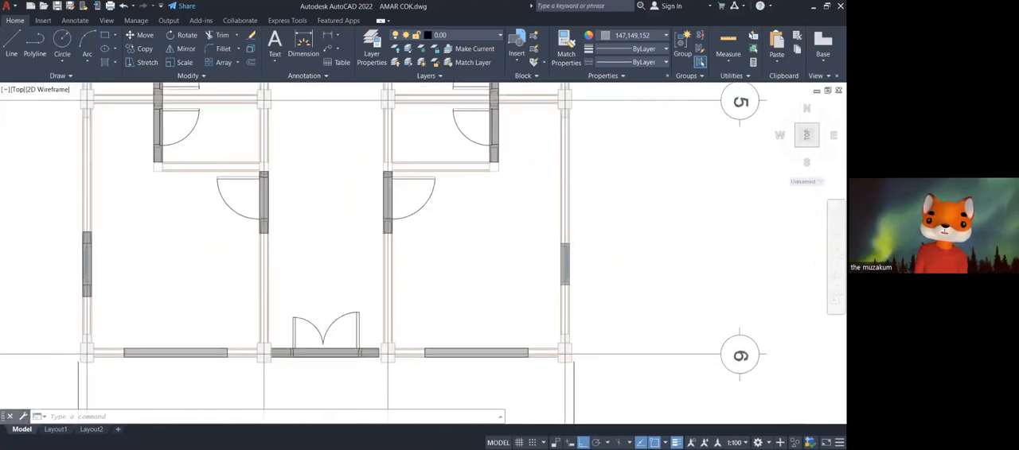
{"action": "scroll", "coordinate": [412, 279], "scroll_direction": "down", "scroll_amount": 5}
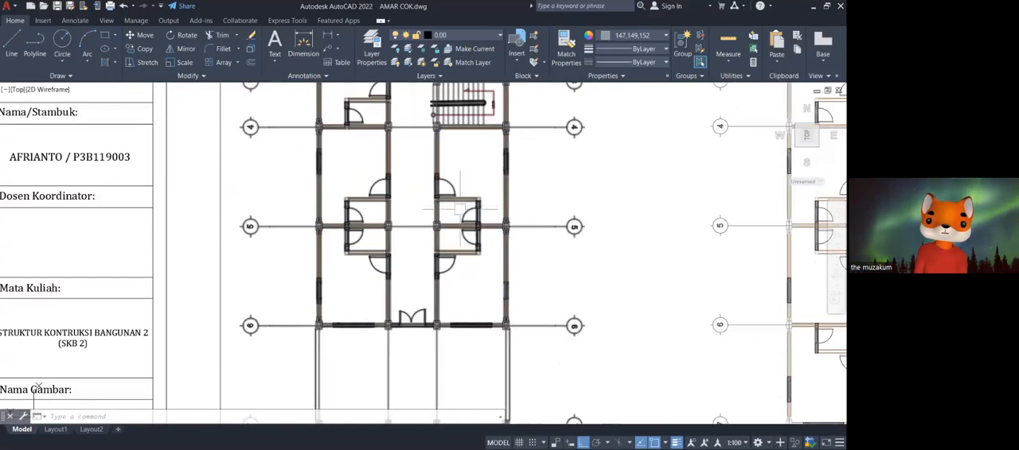
{"action": "middle_click_drag", "start_coordinate": [549, 179], "coordinate": [538, 235]}
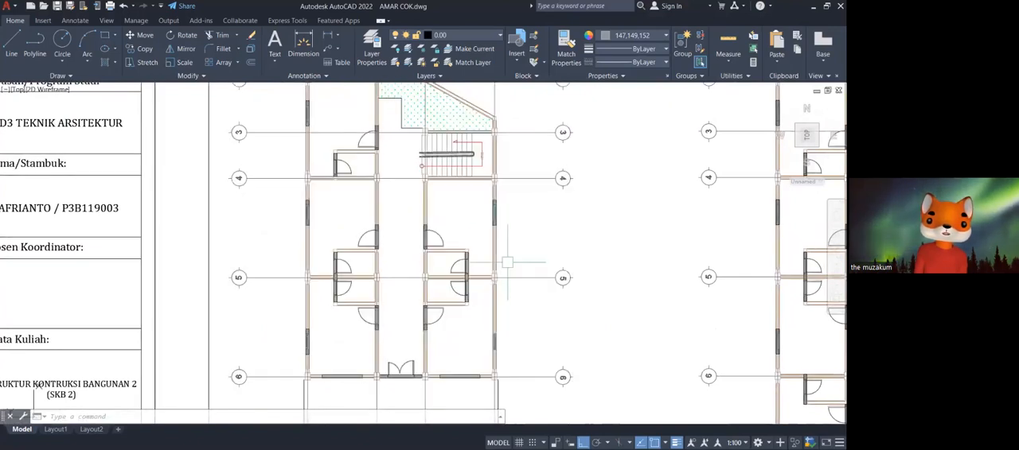
Examine the lintel beams over the room doors, bathroom doors and side windows between grid lines 4 and 5 in the ground-floor plan.
{"action": "middle_click_drag", "start_coordinate": [520, 207], "coordinate": [520, 225]}
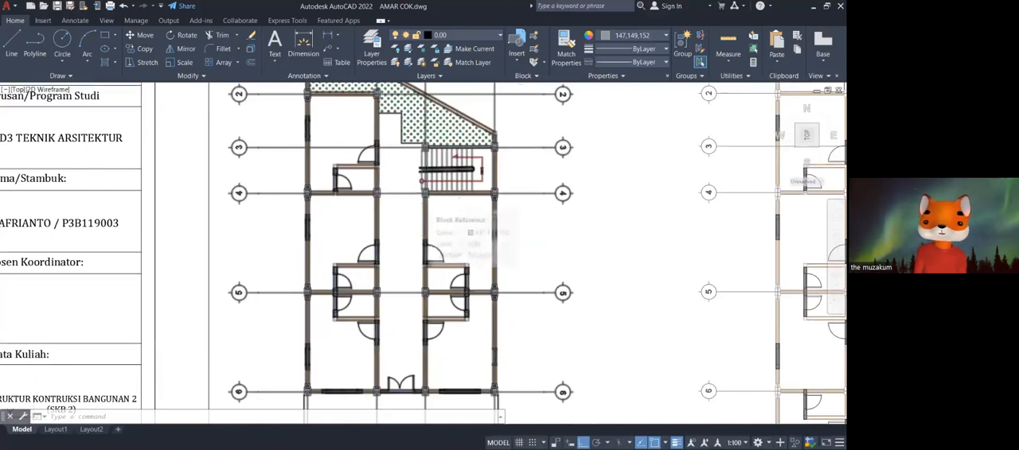
{"action": "scroll", "coordinate": [425, 198], "scroll_direction": "up", "scroll_amount": 6}
{"action": "scroll", "coordinate": [451, 203], "scroll_direction": "down", "scroll_amount": 4}
{"action": "middle_click_drag", "start_coordinate": [468, 273], "coordinate": [447, 211]}
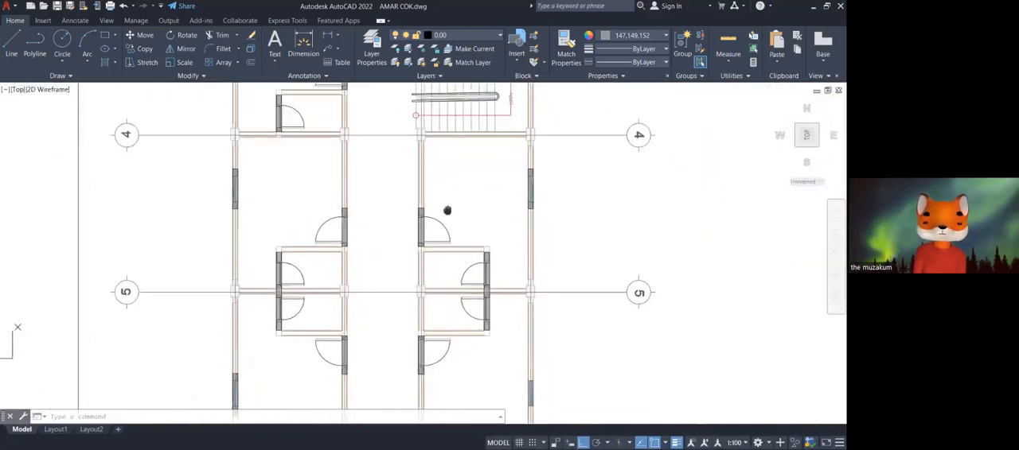
{"action": "scroll", "coordinate": [474, 278], "scroll_direction": "up", "scroll_amount": 2}
{"action": "scroll", "coordinate": [467, 277], "scroll_direction": "down", "scroll_amount": 2}
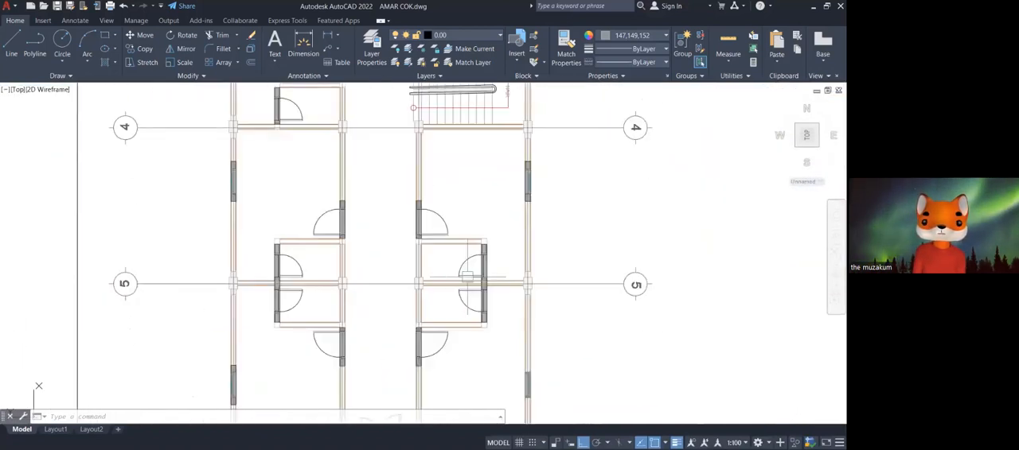
{"action": "scroll", "coordinate": [418, 213], "scroll_direction": "up", "scroll_amount": 4}
{"action": "middle_click_drag", "start_coordinate": [466, 189], "coordinate": [459, 252]}
{"action": "scroll", "coordinate": [425, 255], "scroll_direction": "up", "scroll_amount": 3}
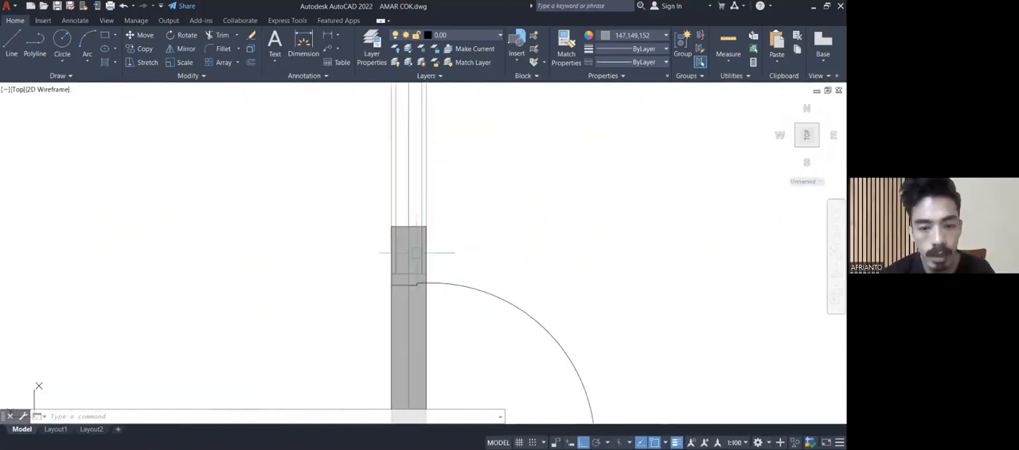
{"action": "middle_click_drag", "start_coordinate": [447, 229], "coordinate": [440, 234]}
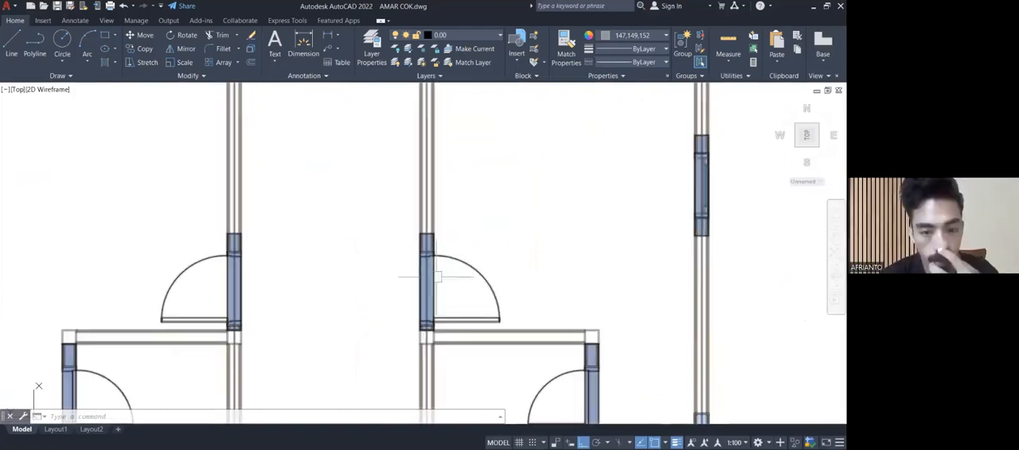
{"action": "scroll", "coordinate": [485, 183], "scroll_direction": "down", "scroll_amount": 3}
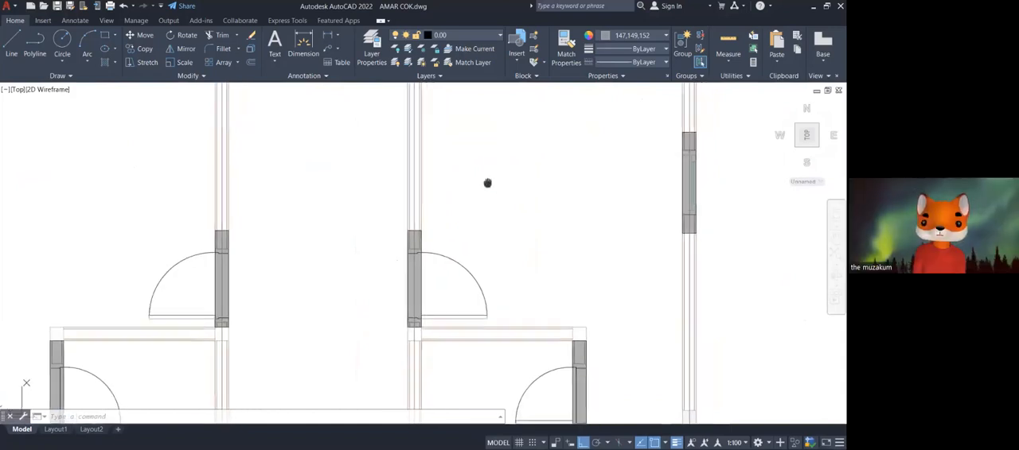
{"action": "middle_click_drag", "start_coordinate": [479, 191], "coordinate": [377, 252]}
{"action": "scroll", "coordinate": [454, 170], "scroll_direction": "down", "scroll_amount": 2}
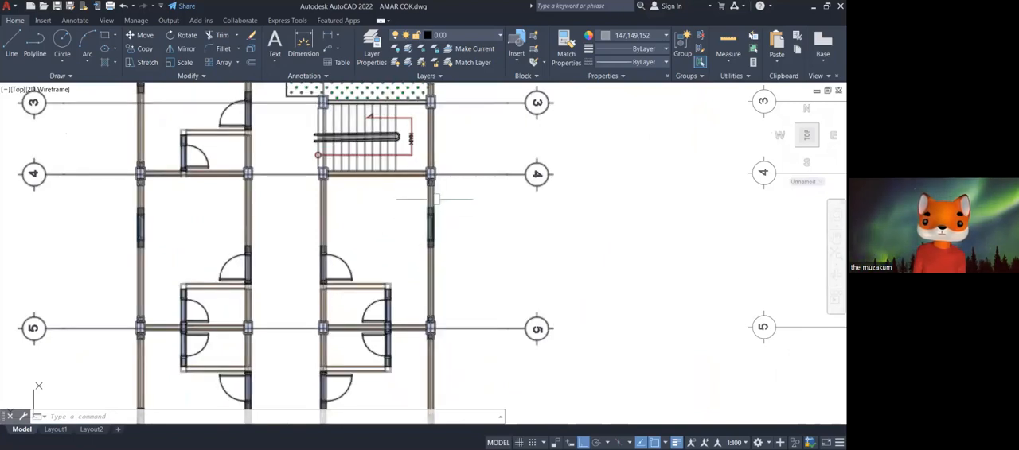
Draw a rectangle over the outer side wall, spanning between the columns at grid lines 4 and 5.
{"action": "scroll", "coordinate": [432, 195], "scroll_direction": "up", "scroll_amount": 6}
{"action": "type", "text": "rec"}
{"action": "key", "text": "Return"}
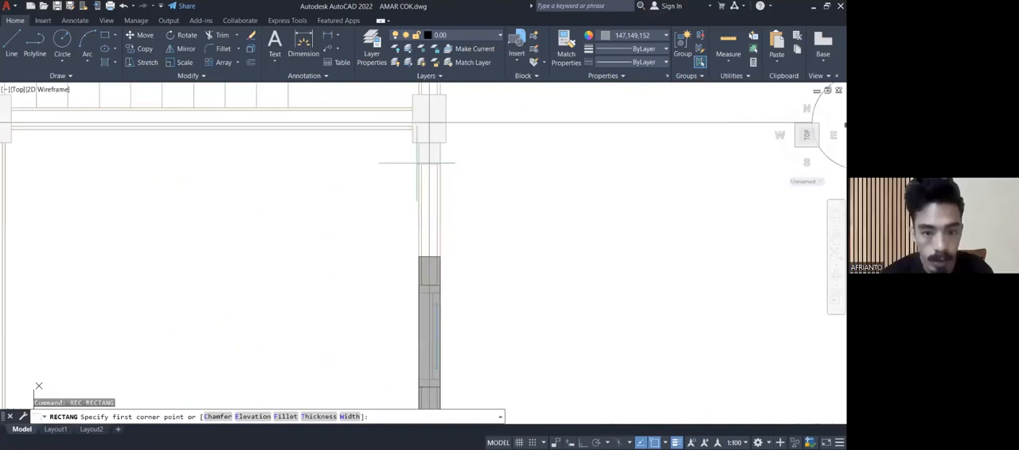
{"action": "left_click", "coordinate": [418, 164]}
{"action": "scroll", "coordinate": [437, 183], "scroll_direction": "down", "scroll_amount": 4}
{"action": "scroll", "coordinate": [432, 325], "scroll_direction": "up", "scroll_amount": 5}
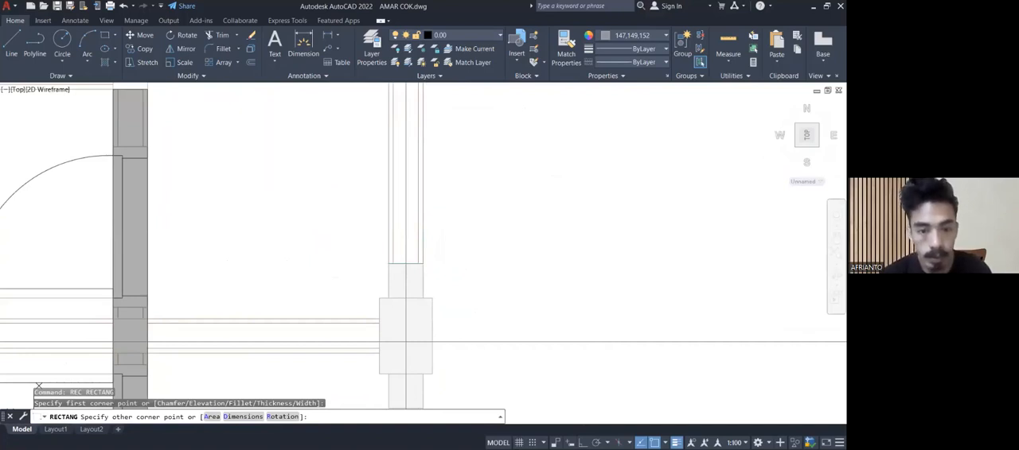
{"action": "key", "text": "Escape"}
Fill the new rectangle on the side wall with a SOLID hatch in dark grey 99,100,102.
{"action": "type", "text": "h"}
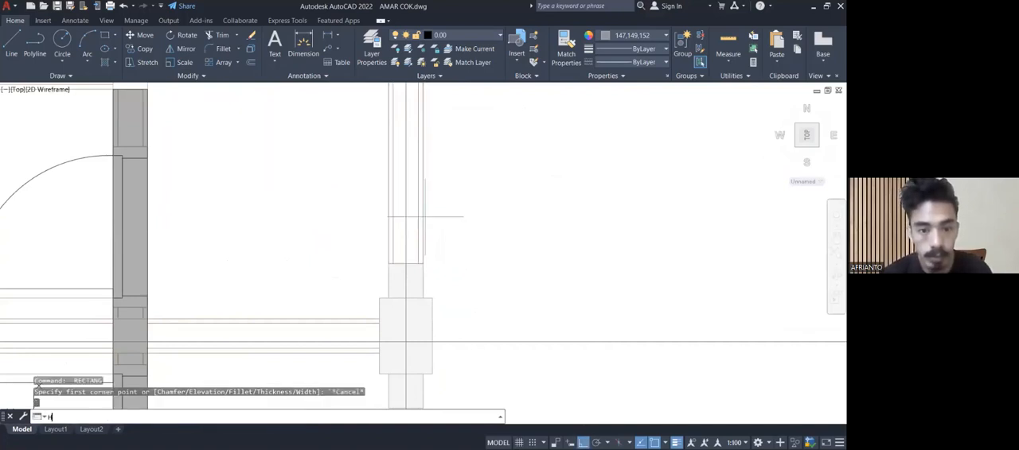
{"action": "key", "text": "Return"}
{"action": "left_click", "coordinate": [44, 35]}
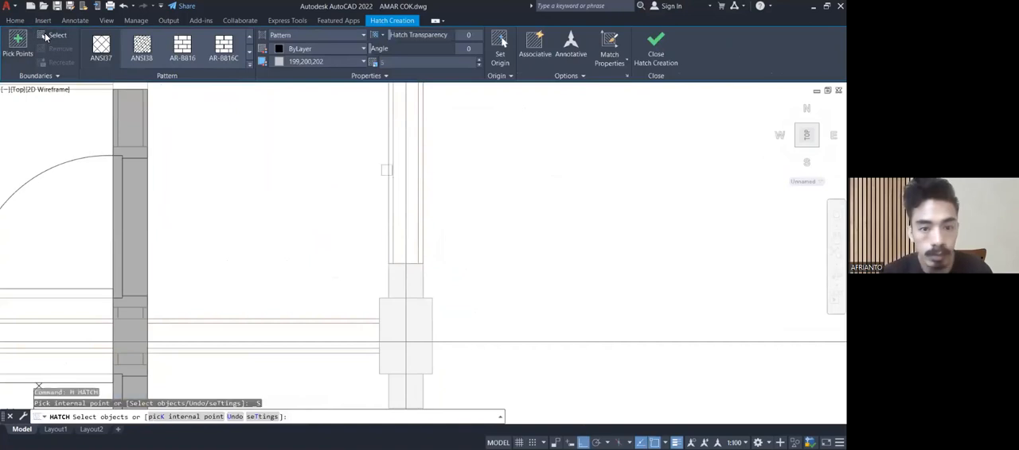
{"action": "left_click", "coordinate": [388, 159]}
{"action": "scroll", "coordinate": [366, 159], "scroll_direction": "down", "scroll_amount": 4}
{"action": "middle_click_drag", "start_coordinate": [366, 159], "coordinate": [372, 296]}
{"action": "scroll", "coordinate": [210, 57], "scroll_direction": "up", "scroll_amount": 2}
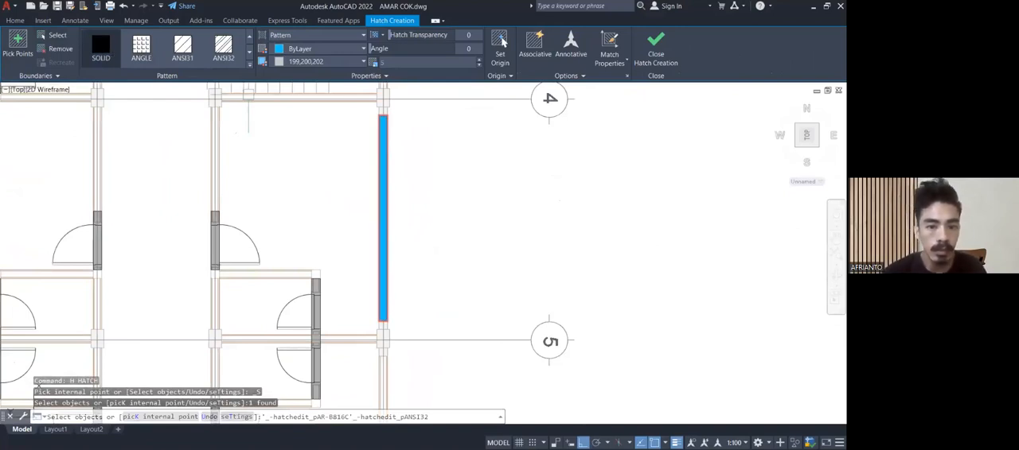
{"action": "left_click", "coordinate": [312, 51]}
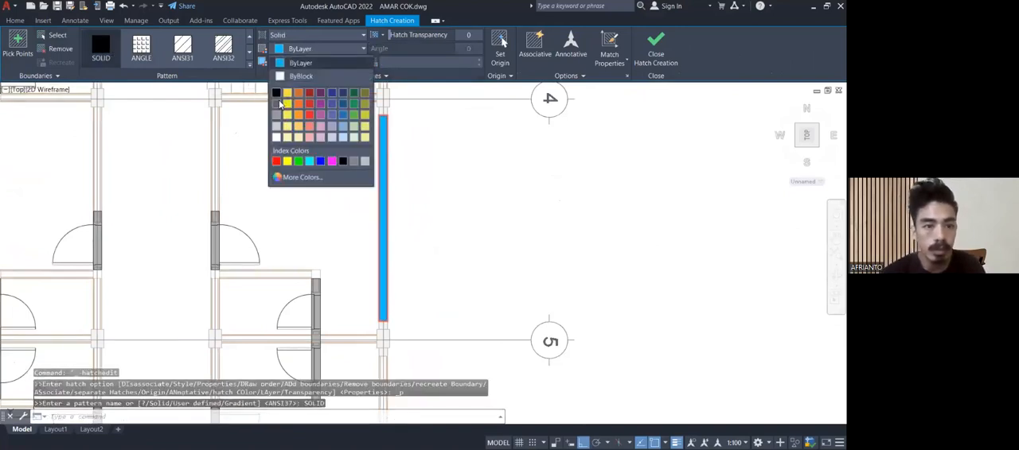
{"action": "left_click", "coordinate": [277, 103]}
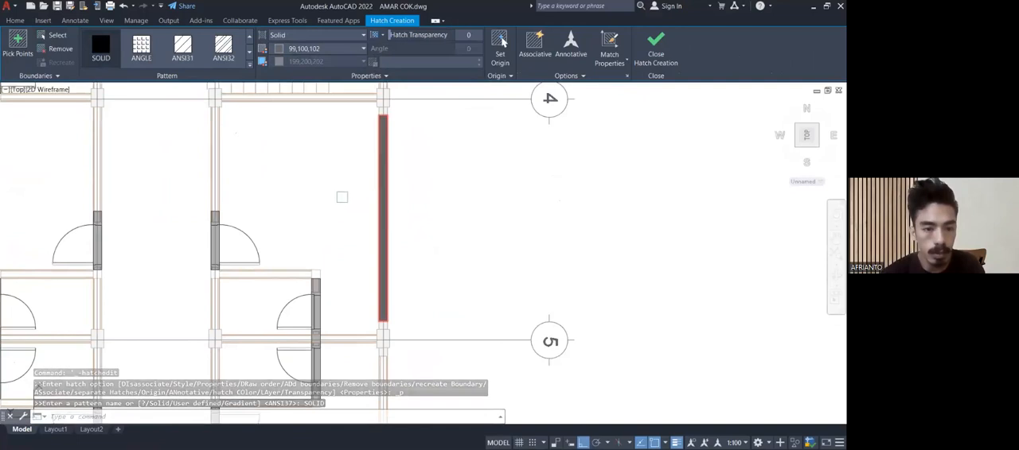
{"action": "key", "text": "Escape"}
Inspect the full-length hatched lintel beam on the side wall and its ends at the grid line 4 and 5 columns.
{"action": "mouse_move", "coordinate": [422, 159]}
{"action": "middle_mouse_down"}
{"action": "mouse_move", "coordinate": [412, 143]}
{"action": "mouse_move", "coordinate": [419, 160]}
{"action": "middle_mouse_up"}
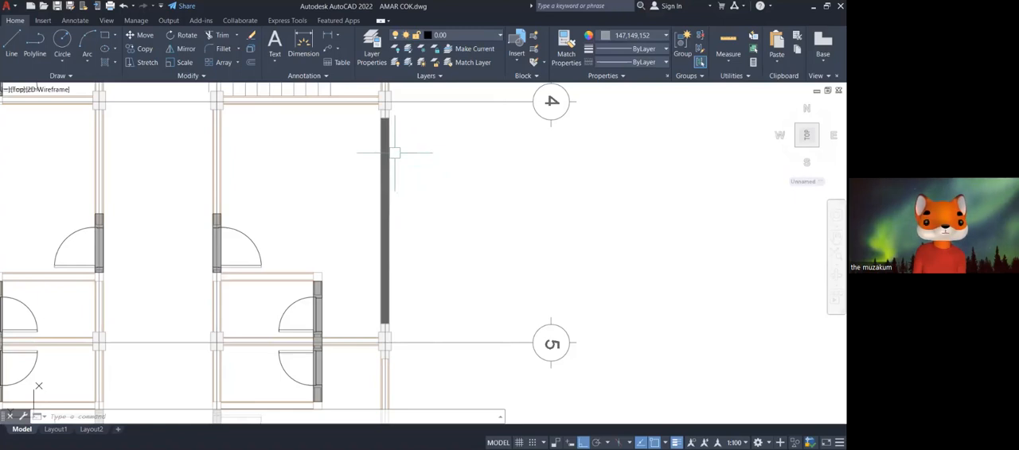
{"action": "scroll", "coordinate": [390, 342], "scroll_direction": "up", "scroll_amount": 4}
{"action": "scroll", "coordinate": [466, 261], "scroll_direction": "up", "scroll_amount": 2}
{"action": "scroll", "coordinate": [466, 262], "scroll_direction": "down", "scroll_amount": 2}
{"action": "scroll", "coordinate": [465, 272], "scroll_direction": "up", "scroll_amount": 1}
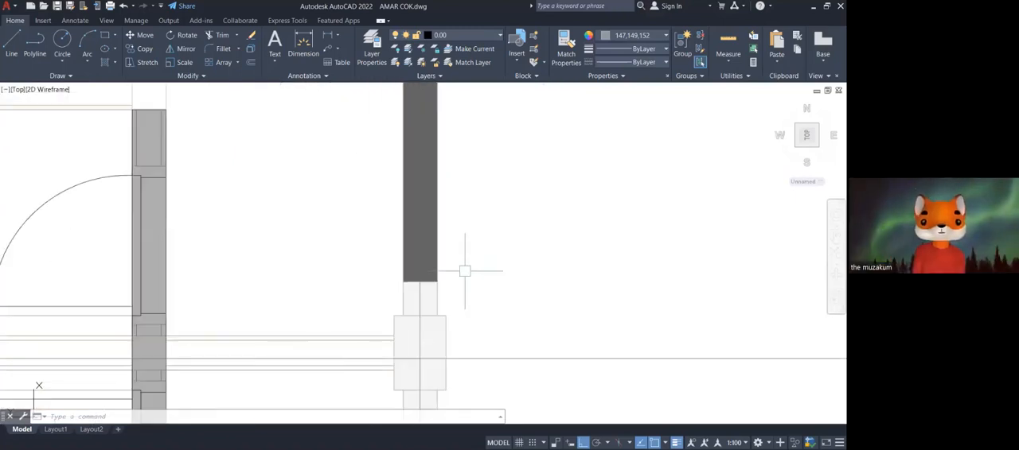
{"action": "scroll", "coordinate": [465, 271], "scroll_direction": "down", "scroll_amount": 2}
{"action": "middle_click_drag", "start_coordinate": [470, 209], "coordinate": [444, 333]}
{"action": "scroll", "coordinate": [454, 262], "scroll_direction": "down", "scroll_amount": 1}
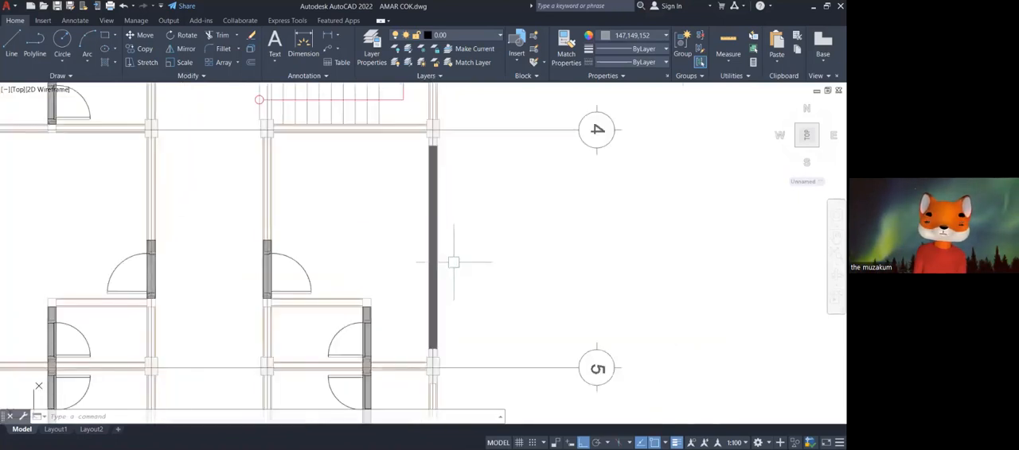
{"action": "middle_click_drag", "start_coordinate": [454, 216], "coordinate": [466, 193]}
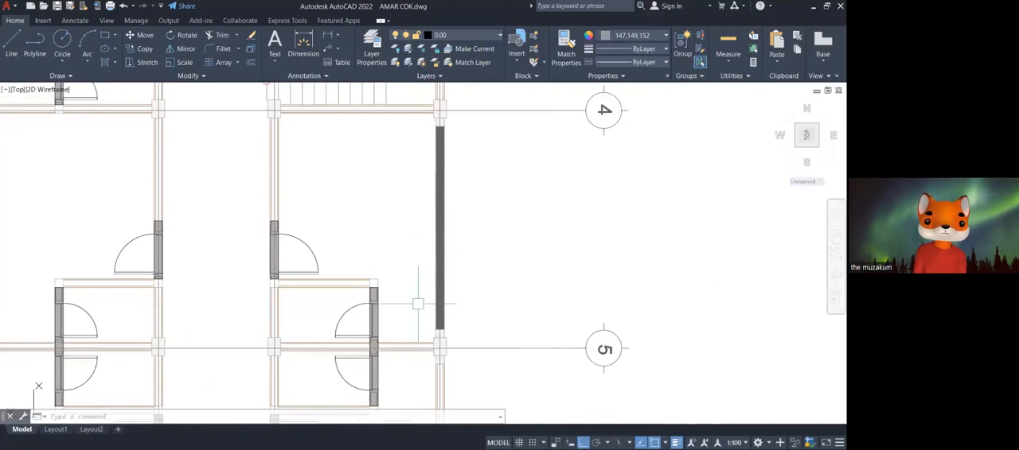
{"action": "middle_click_drag", "start_coordinate": [411, 288], "coordinate": [339, 306]}
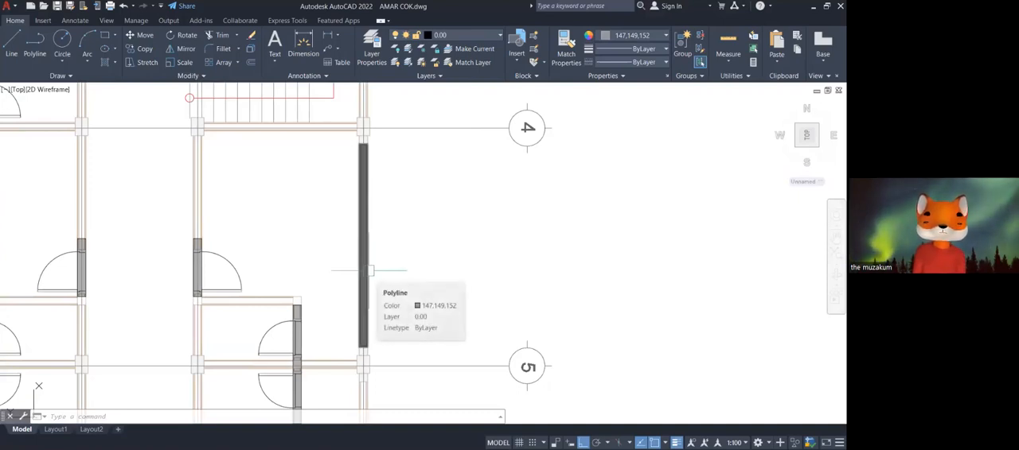
{"action": "middle_click_drag", "start_coordinate": [398, 278], "coordinate": [430, 216]}
{"action": "middle_click_drag", "start_coordinate": [325, 221], "coordinate": [393, 320]}
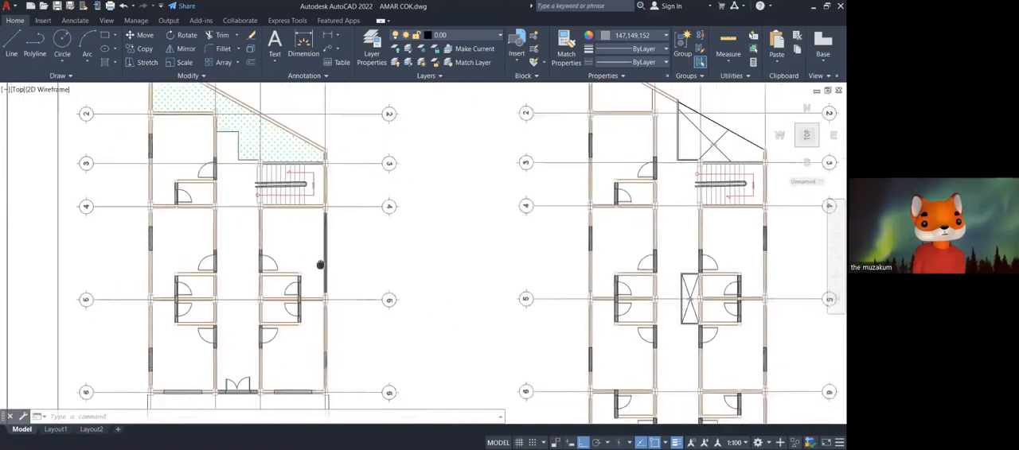
{"action": "scroll", "coordinate": [318, 264], "scroll_direction": "up", "scroll_amount": 5}
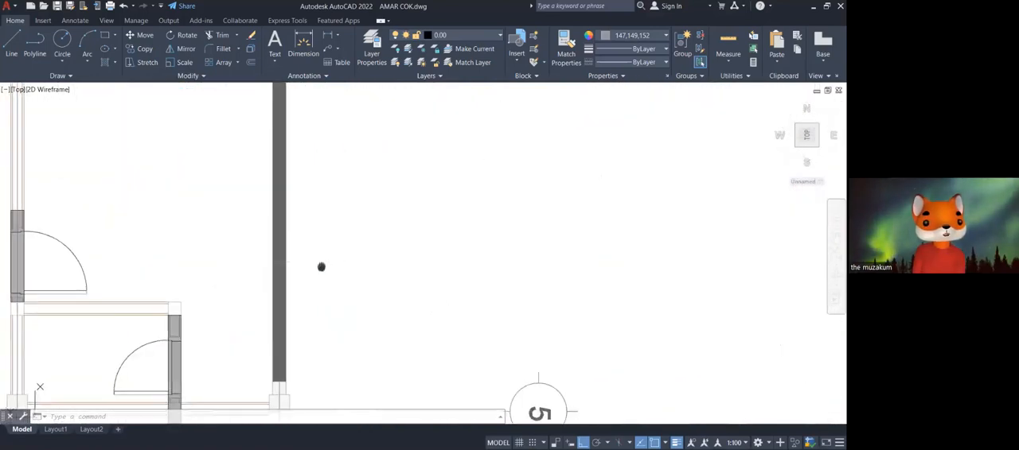
{"action": "scroll", "coordinate": [320, 267], "scroll_direction": "down", "scroll_amount": 3}
{"action": "mouse_move", "coordinate": [351, 266]}
{"action": "middle_mouse_down"}
{"action": "mouse_move", "coordinate": [348, 257]}
{"action": "mouse_move", "coordinate": [387, 295]}
{"action": "mouse_move", "coordinate": [405, 393]}
{"action": "mouse_move", "coordinate": [408, 246]}
{"action": "middle_mouse_up"}
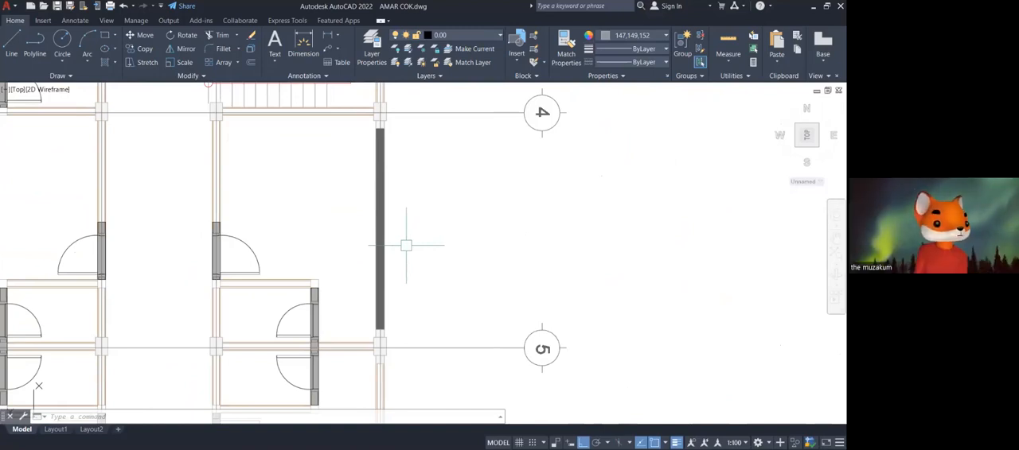
Look over the REN. KOLOM, SLOOF DAN PONDASI and REN. BALOK LANTAI sheets and locate the structural detail sheet.
{"action": "scroll", "coordinate": [406, 245], "scroll_direction": "down", "scroll_amount": 10}
{"action": "middle_click_drag", "start_coordinate": [440, 279], "coordinate": [278, 246]}
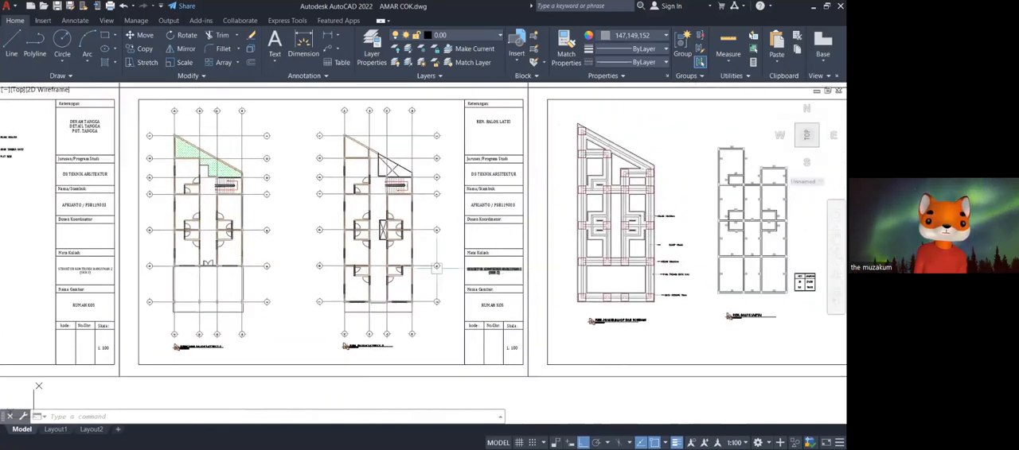
{"action": "scroll", "coordinate": [621, 319], "scroll_direction": "up", "scroll_amount": 6}
{"action": "middle_click_drag", "start_coordinate": [636, 316], "coordinate": [466, 327]}
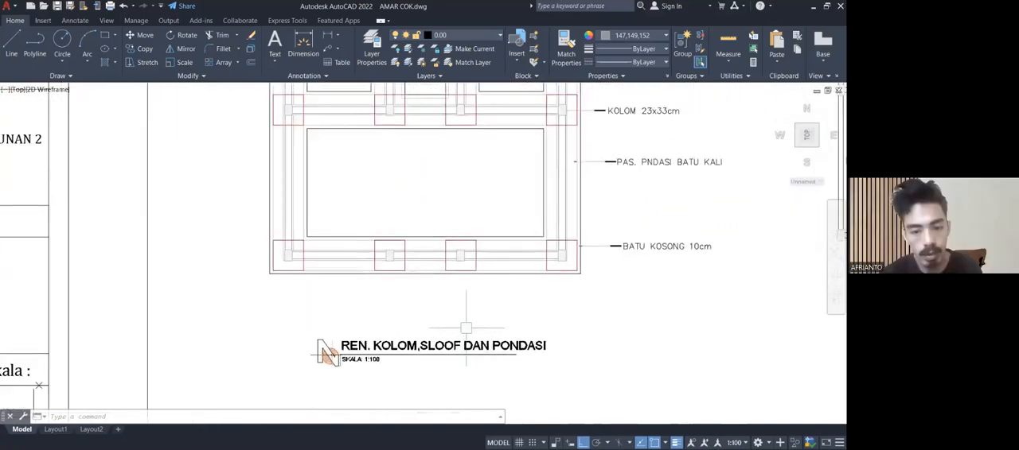
{"action": "scroll", "coordinate": [465, 327], "scroll_direction": "down", "scroll_amount": 4}
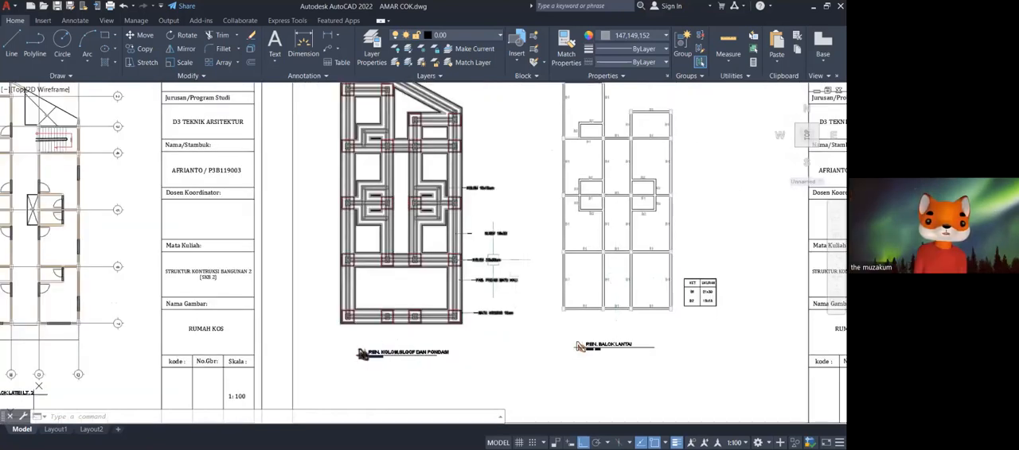
{"action": "scroll", "coordinate": [529, 187], "scroll_direction": "down", "scroll_amount": 6}
{"action": "mouse_move", "coordinate": [623, 162]}
{"action": "middle_mouse_down"}
{"action": "mouse_move", "coordinate": [572, 193]}
{"action": "mouse_move", "coordinate": [571, 209]}
{"action": "mouse_move", "coordinate": [238, 377]}
{"action": "mouse_move", "coordinate": [221, 356]}
{"action": "middle_mouse_up"}
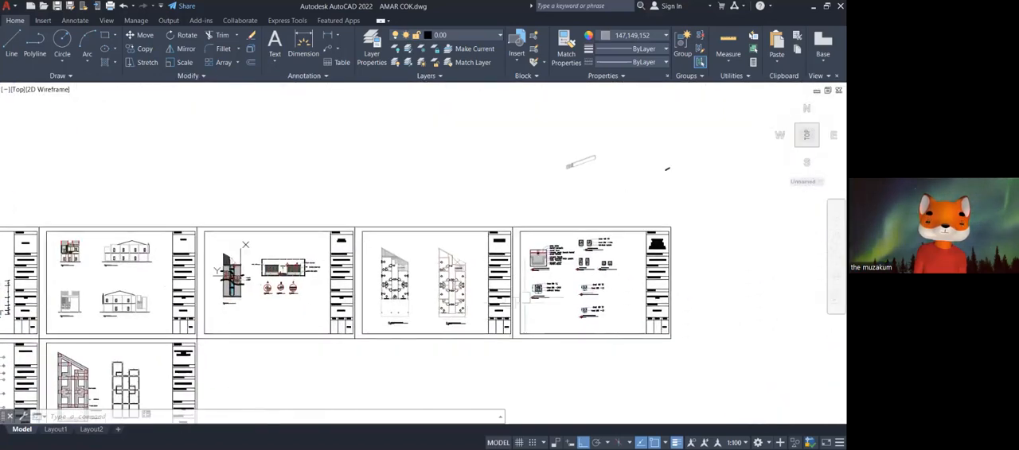
Examine the sloof, stone footing, backfill and sand layers in the DETAIL PAS. PONDASI BATU PECAH drawing.
{"action": "scroll", "coordinate": [537, 258], "scroll_direction": "up", "scroll_amount": 6}
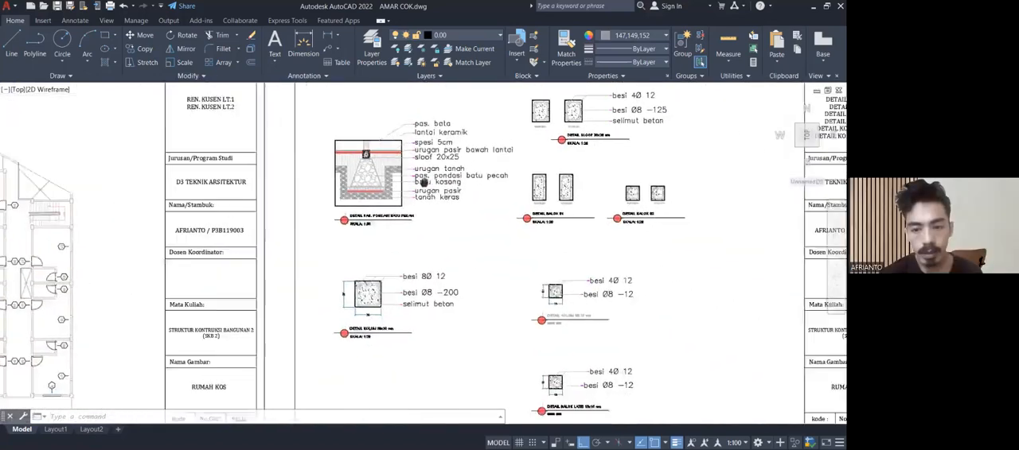
{"action": "middle_click_drag", "start_coordinate": [423, 182], "coordinate": [382, 182]}
{"action": "scroll", "coordinate": [343, 153], "scroll_direction": "up", "scroll_amount": 4}
{"action": "middle_click_drag", "start_coordinate": [342, 153], "coordinate": [382, 214]}
{"action": "scroll", "coordinate": [382, 214], "scroll_direction": "up", "scroll_amount": 4}
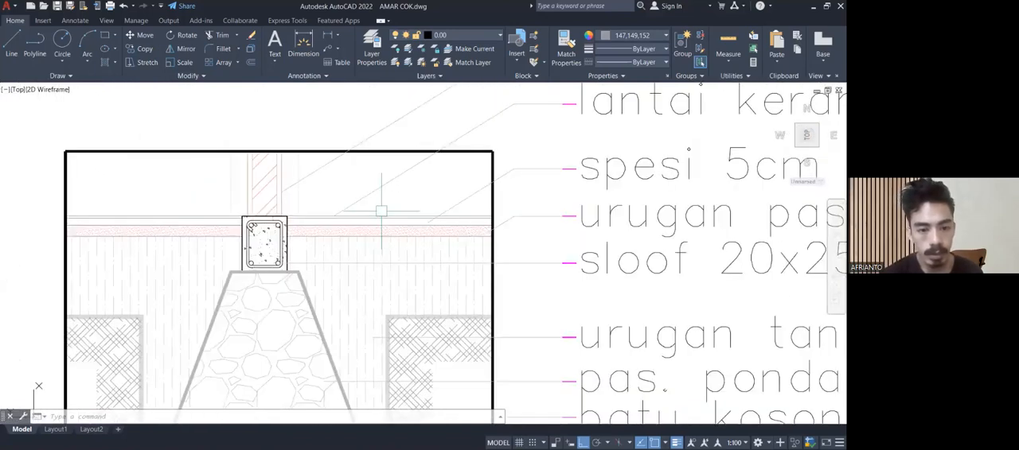
{"action": "scroll", "coordinate": [381, 211], "scroll_direction": "down", "scroll_amount": 2}
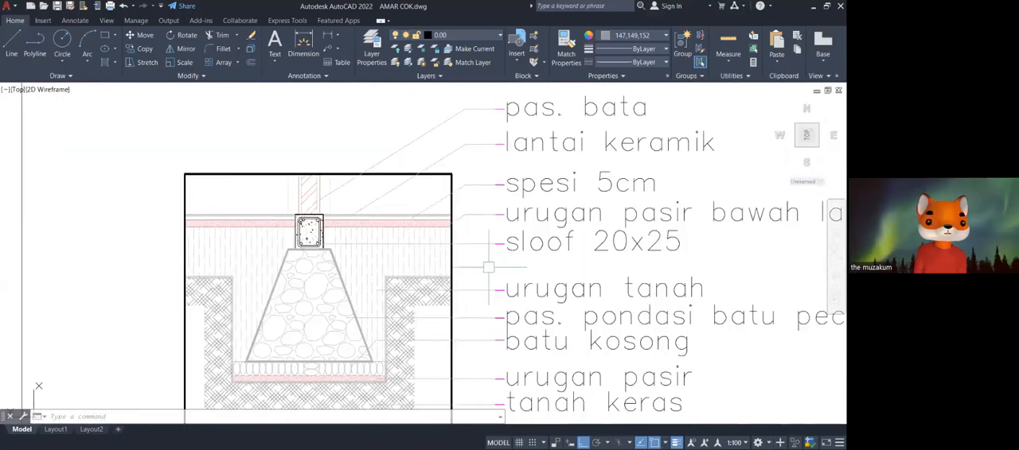
{"action": "middle_click_drag", "start_coordinate": [398, 271], "coordinate": [410, 187]}
{"action": "scroll", "coordinate": [619, 300], "scroll_direction": "down", "scroll_amount": 2}
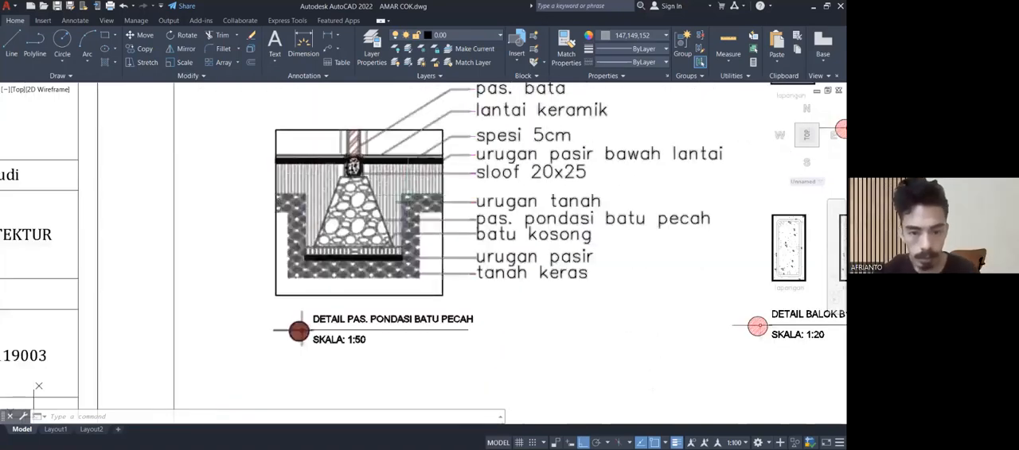
{"action": "mouse_move", "coordinate": [619, 300]}
{"action": "middle_mouse_down"}
{"action": "mouse_move", "coordinate": [597, 304]}
{"action": "mouse_move", "coordinate": [602, 317]}
{"action": "middle_mouse_up"}
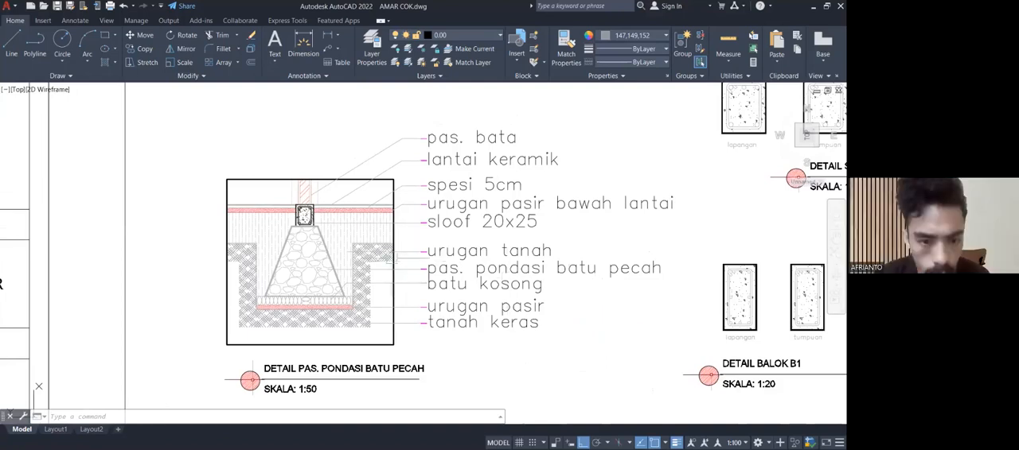
{"action": "scroll", "coordinate": [331, 258], "scroll_direction": "up", "scroll_amount": 6}
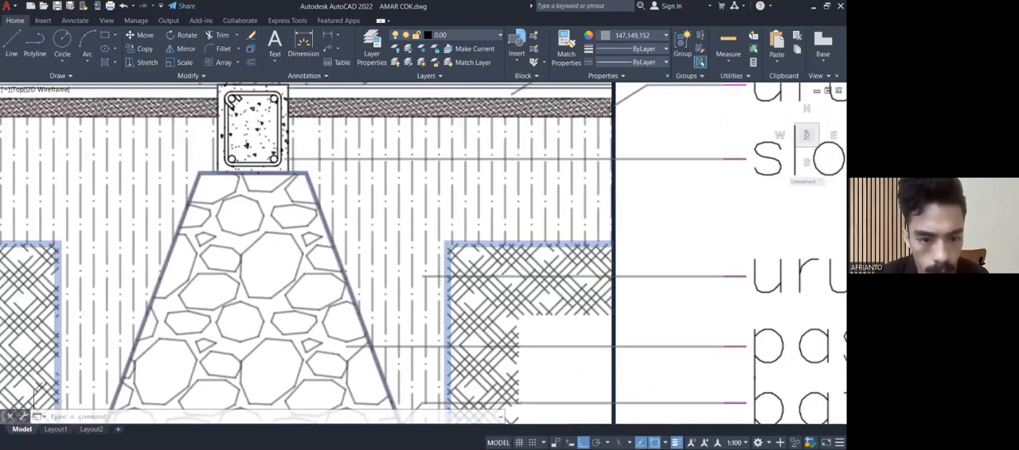
{"action": "scroll", "coordinate": [329, 230], "scroll_direction": "down", "scroll_amount": 2}
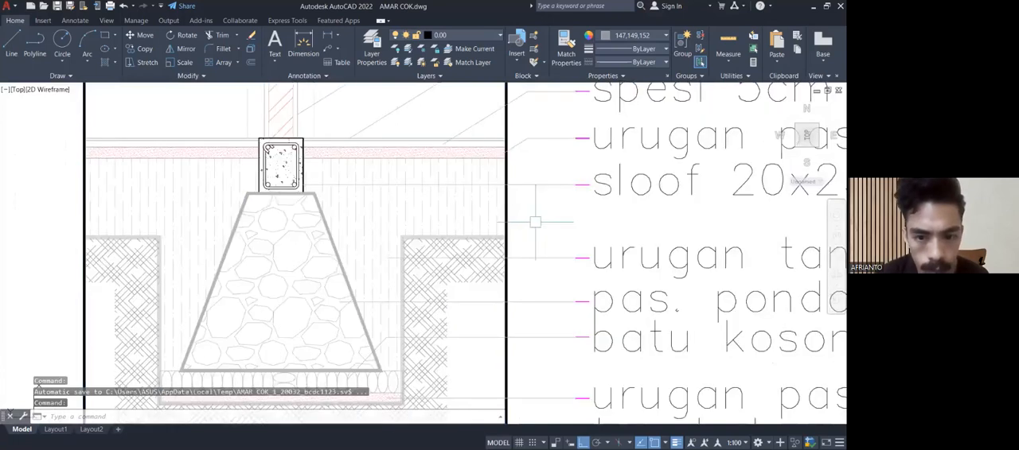
{"action": "scroll", "coordinate": [535, 223], "scroll_direction": "down", "scroll_amount": 3}
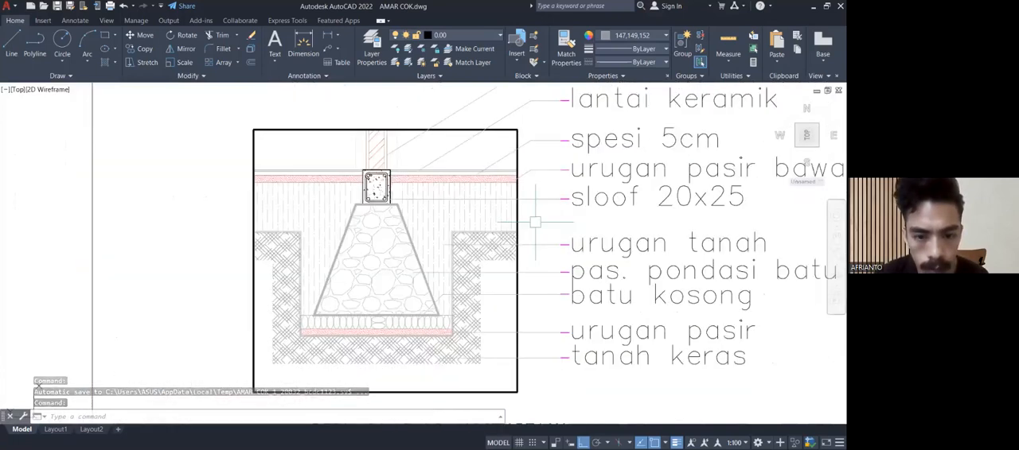
{"action": "scroll", "coordinate": [525, 220], "scroll_direction": "up", "scroll_amount": 2}
{"action": "middle_click_drag", "start_coordinate": [505, 203], "coordinate": [483, 176]}
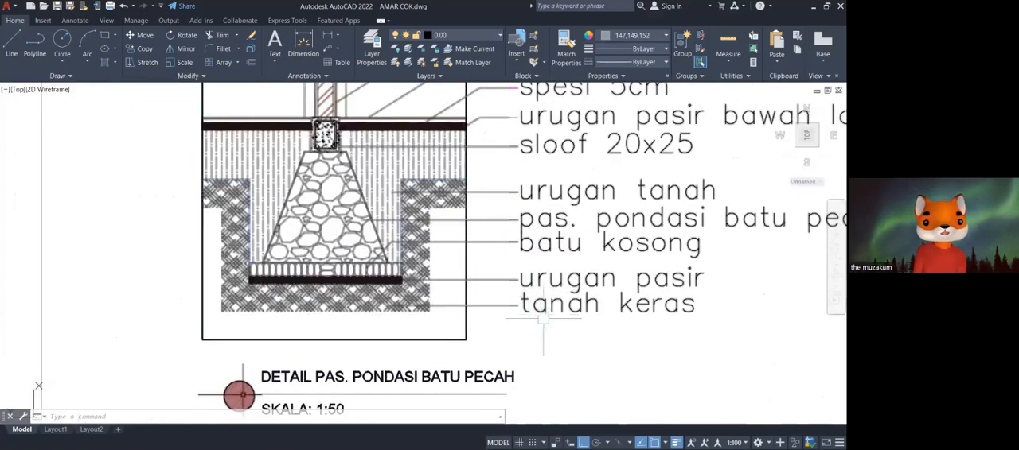
Review the full DETAIL PAS. PONDASI BATU PECAH drawing together with its material labels.
{"action": "scroll", "coordinate": [689, 282], "scroll_direction": "down", "scroll_amount": 3}
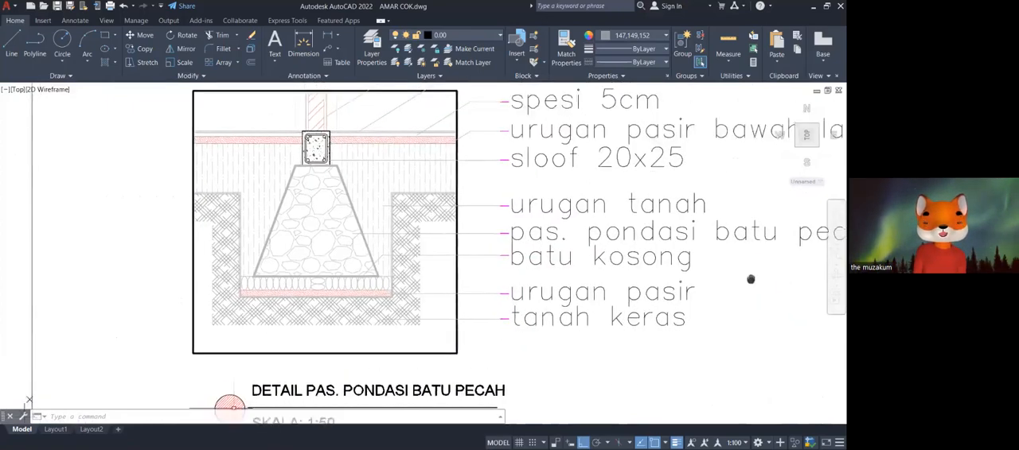
{"action": "middle_click_drag", "start_coordinate": [736, 319], "coordinate": [665, 281]}
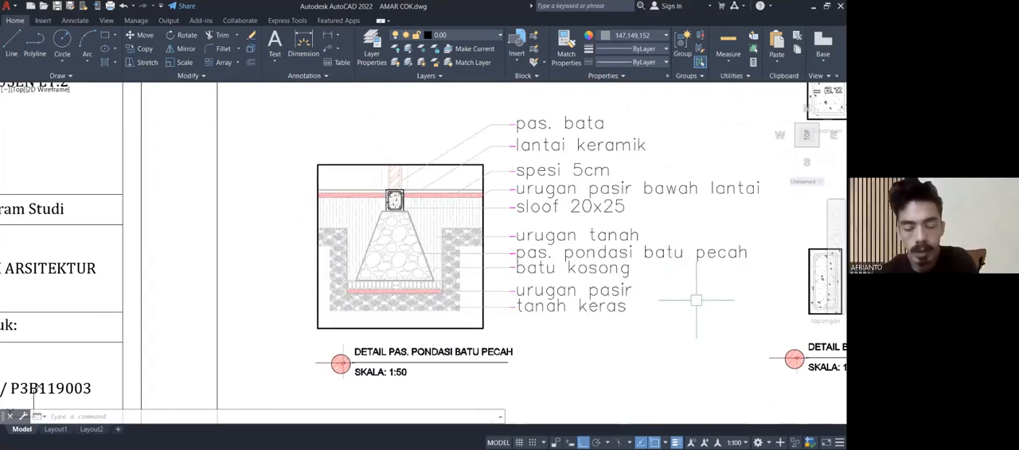
{"action": "middle_click_drag", "start_coordinate": [695, 300], "coordinate": [708, 307]}
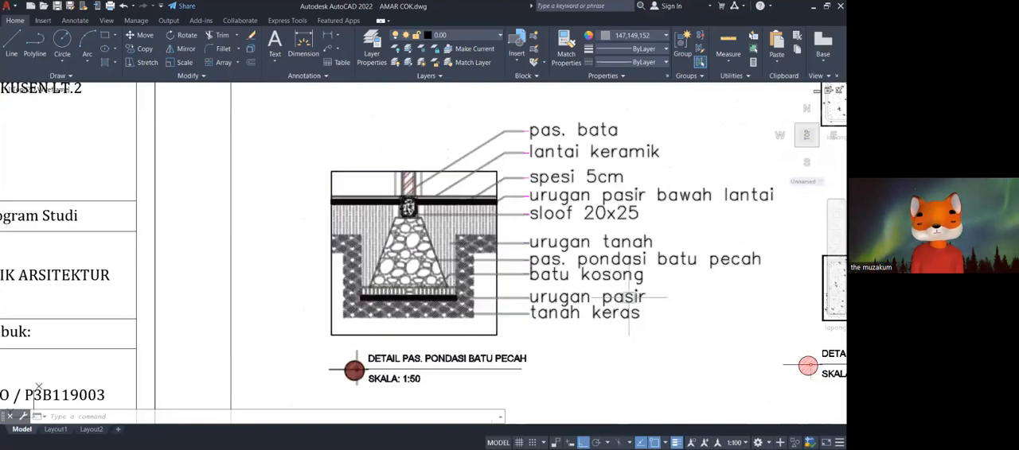
Examine the sloof cross-section where it meets the brick wall, floor layers and top of the stone footing.
{"action": "scroll", "coordinate": [444, 166], "scroll_direction": "up", "scroll_amount": 8}
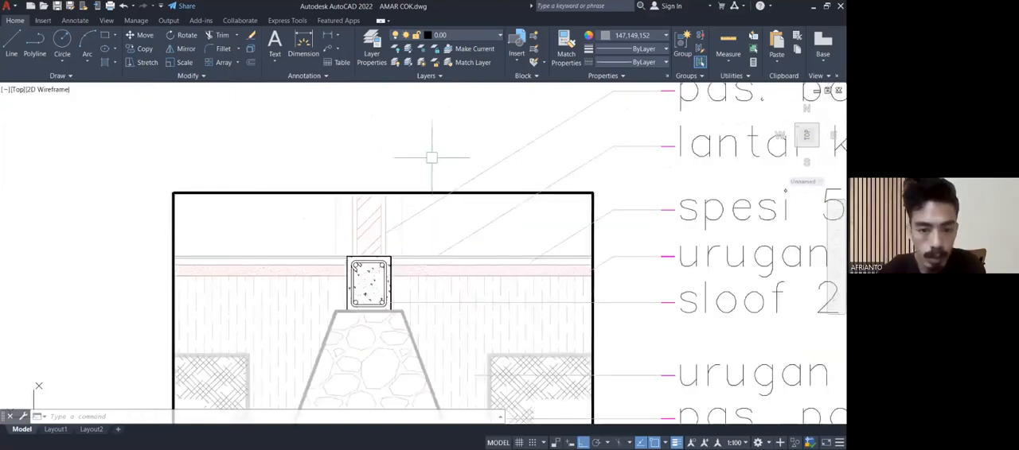
{"action": "mouse_move", "coordinate": [444, 236]}
{"action": "middle_mouse_down"}
{"action": "mouse_move", "coordinate": [549, 148]}
{"action": "mouse_move", "coordinate": [534, 146]}
{"action": "mouse_move", "coordinate": [534, 123]}
{"action": "mouse_move", "coordinate": [529, 161]}
{"action": "middle_mouse_up"}
{"action": "scroll", "coordinate": [529, 161], "scroll_direction": "down", "scroll_amount": 5}
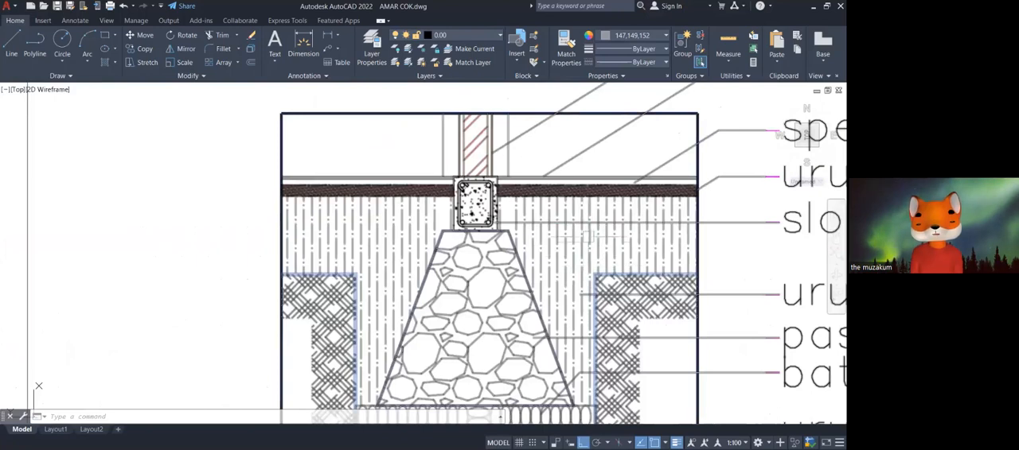
{"action": "scroll", "coordinate": [518, 183], "scroll_direction": "up", "scroll_amount": 2}
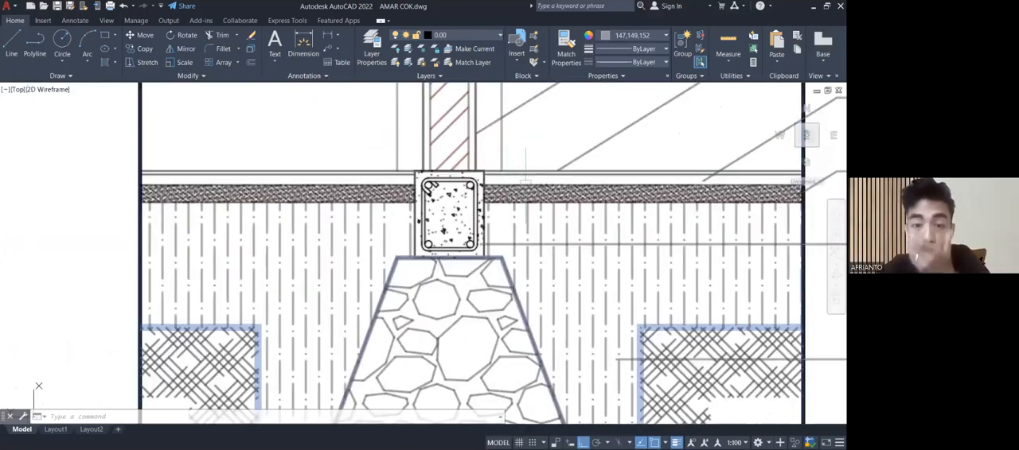
{"action": "scroll", "coordinate": [493, 173], "scroll_direction": "up", "scroll_amount": 4}
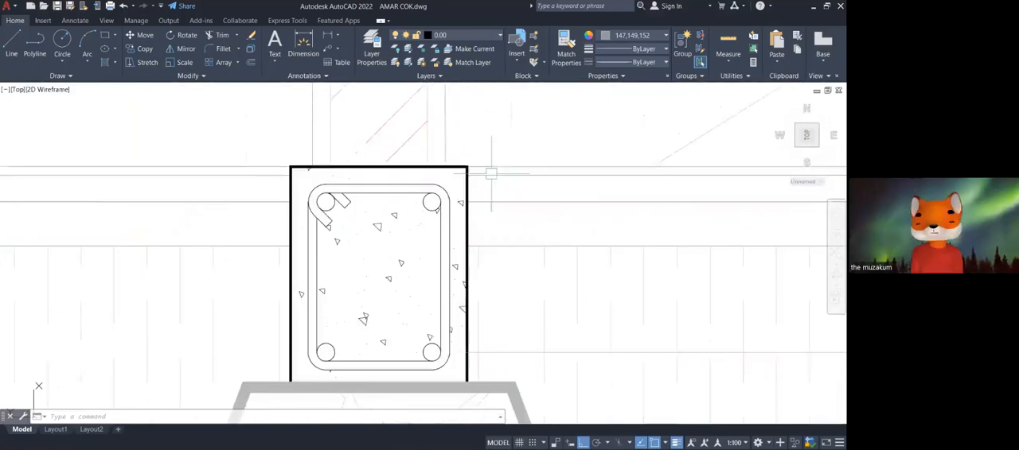
{"action": "scroll", "coordinate": [549, 211], "scroll_direction": "down", "scroll_amount": 2}
{"action": "middle_click_drag", "start_coordinate": [525, 213], "coordinate": [496, 268]}
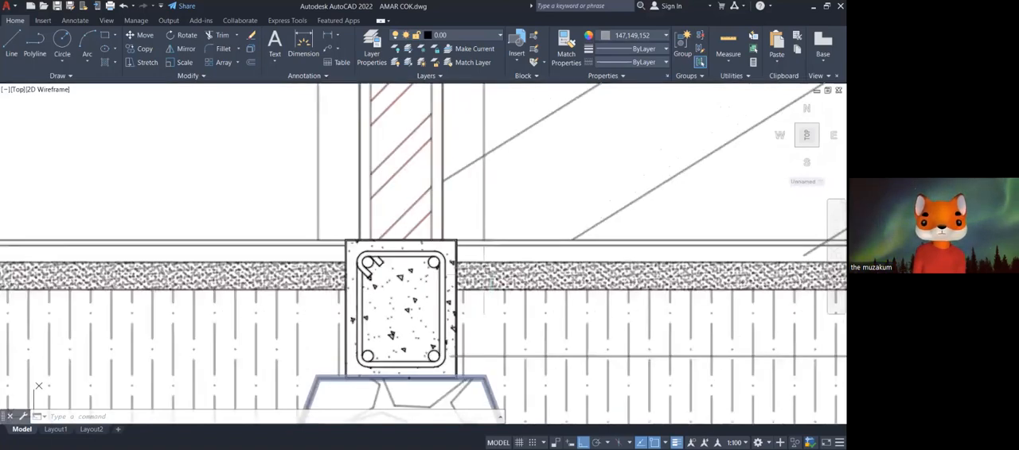
{"action": "left_click", "coordinate": [467, 301]}
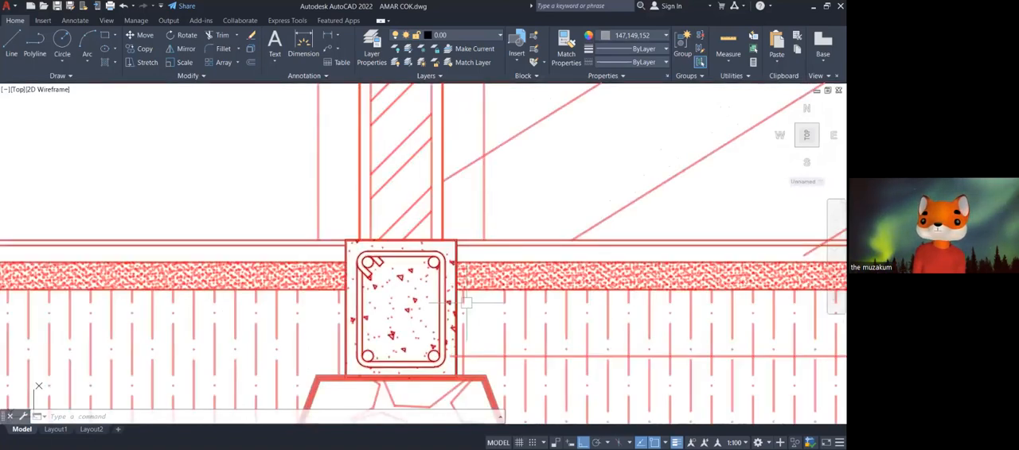
{"action": "key", "text": "Escape"}
{"action": "scroll", "coordinate": [484, 209], "scroll_direction": "down", "scroll_amount": 6}
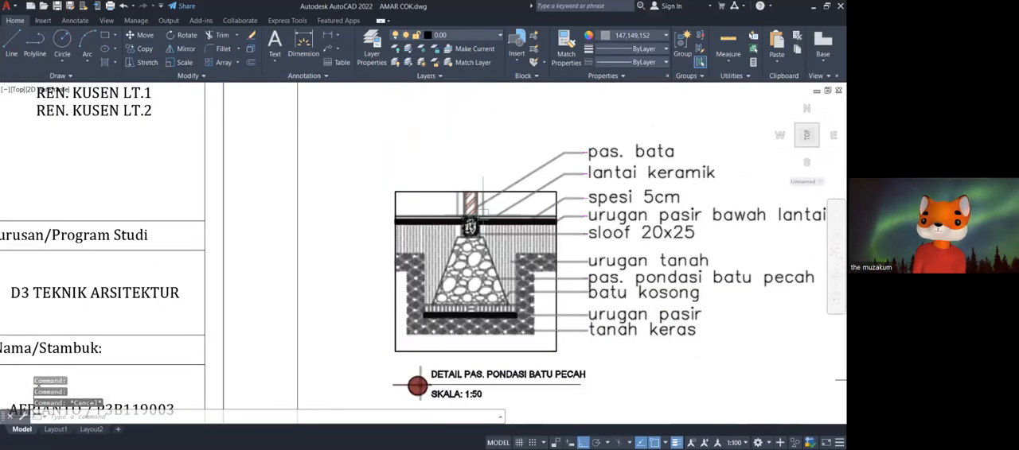
{"action": "scroll", "coordinate": [484, 211], "scroll_direction": "up", "scroll_amount": 6}
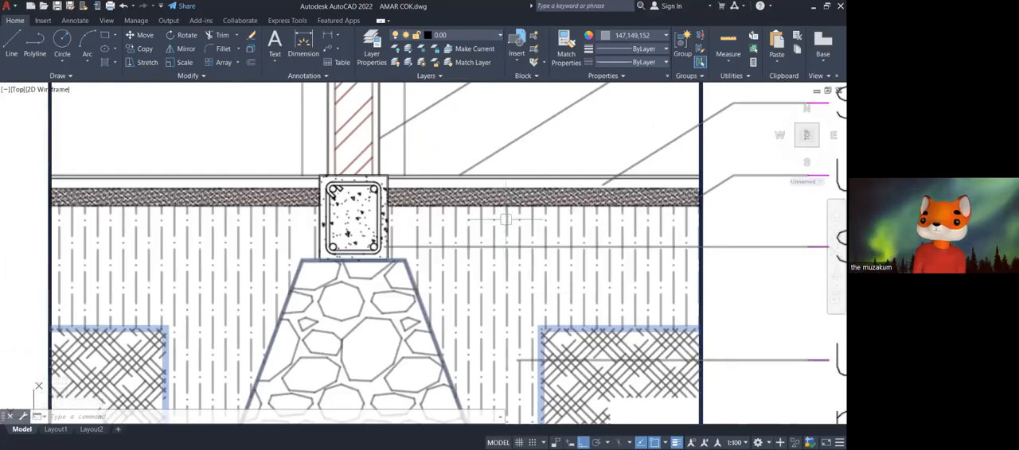
Look over the sloof, beam and column details on the structural sheet, including DETAIL KOLOM 30x30 cm.
{"action": "scroll", "coordinate": [506, 219], "scroll_direction": "down", "scroll_amount": 6}
{"action": "middle_click_drag", "start_coordinate": [719, 302], "coordinate": [505, 320]}
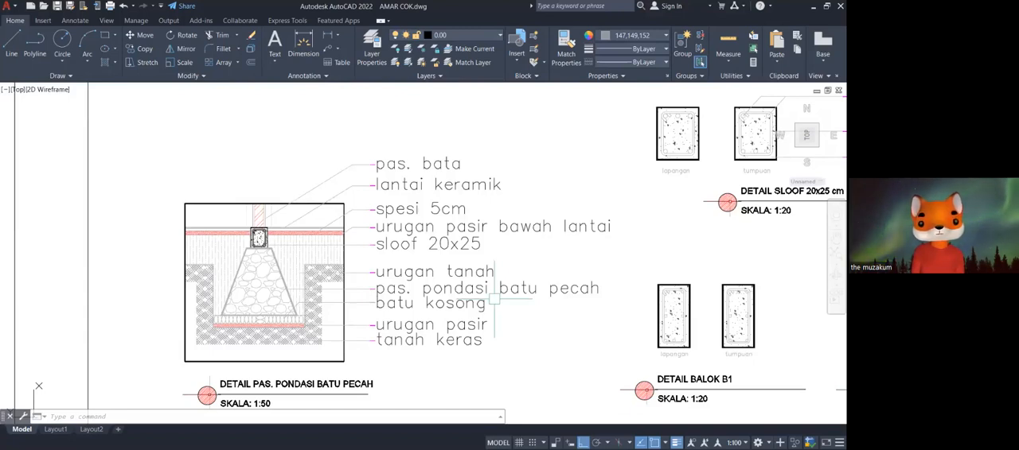
{"action": "scroll", "coordinate": [494, 299], "scroll_direction": "down", "scroll_amount": 3}
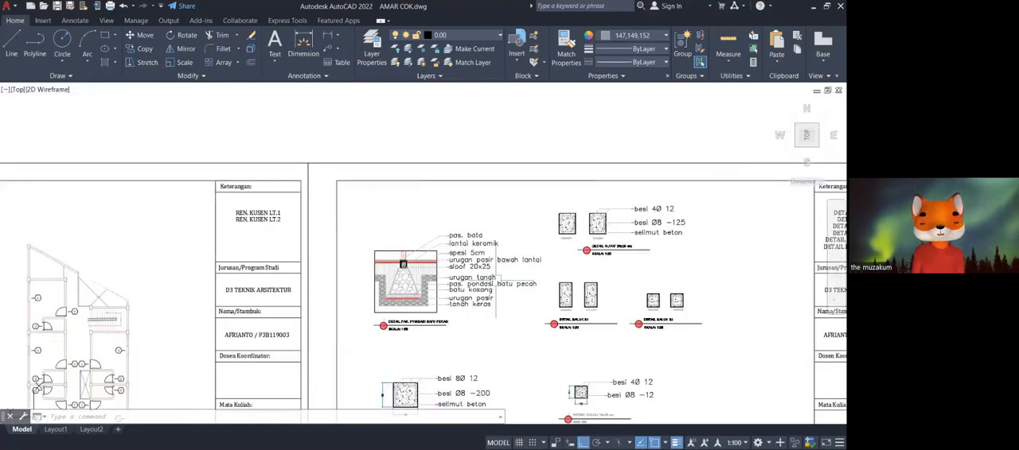
{"action": "middle_click_drag", "start_coordinate": [511, 315], "coordinate": [497, 219]}
{"action": "scroll", "coordinate": [393, 326], "scroll_direction": "up", "scroll_amount": 4}
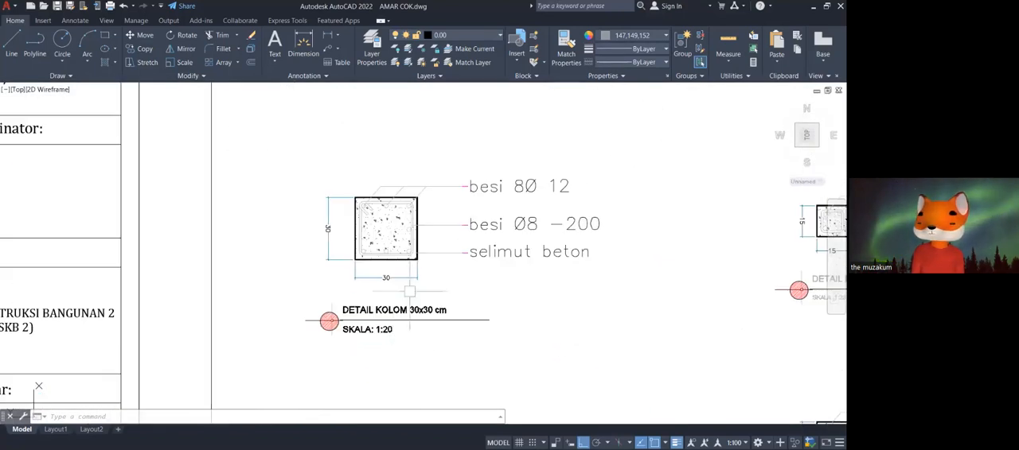
{"action": "mouse_move", "coordinate": [410, 281]}
{"action": "middle_mouse_down"}
{"action": "mouse_move", "coordinate": [420, 305]}
{"action": "mouse_move", "coordinate": [463, 315]}
{"action": "mouse_move", "coordinate": [361, 347]}
{"action": "middle_mouse_up"}
{"action": "scroll", "coordinate": [423, 308], "scroll_direction": "up", "scroll_amount": 2}
{"action": "scroll", "coordinate": [378, 310], "scroll_direction": "down", "scroll_amount": 5}
{"action": "mouse_move", "coordinate": [462, 288]}
{"action": "middle_mouse_down"}
{"action": "mouse_move", "coordinate": [431, 292]}
{"action": "mouse_move", "coordinate": [353, 349]}
{"action": "middle_mouse_up"}
{"action": "middle_click_drag", "start_coordinate": [414, 230], "coordinate": [405, 238]}
{"action": "scroll", "coordinate": [398, 254], "scroll_direction": "down", "scroll_amount": 8}
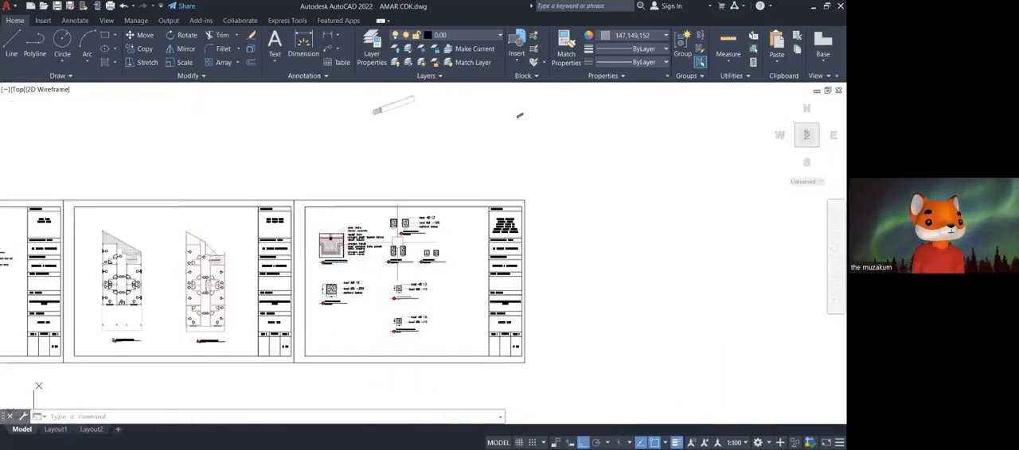
Locate the building section and inspect the foundations and sloofs beneath the wc and kamar 2 walls.
{"action": "mouse_move", "coordinate": [379, 262]}
{"action": "middle_mouse_down"}
{"action": "mouse_move", "coordinate": [669, 238]}
{"action": "mouse_move", "coordinate": [664, 265]}
{"action": "middle_mouse_up"}
{"action": "scroll", "coordinate": [374, 275], "scroll_direction": "up", "scroll_amount": 6}
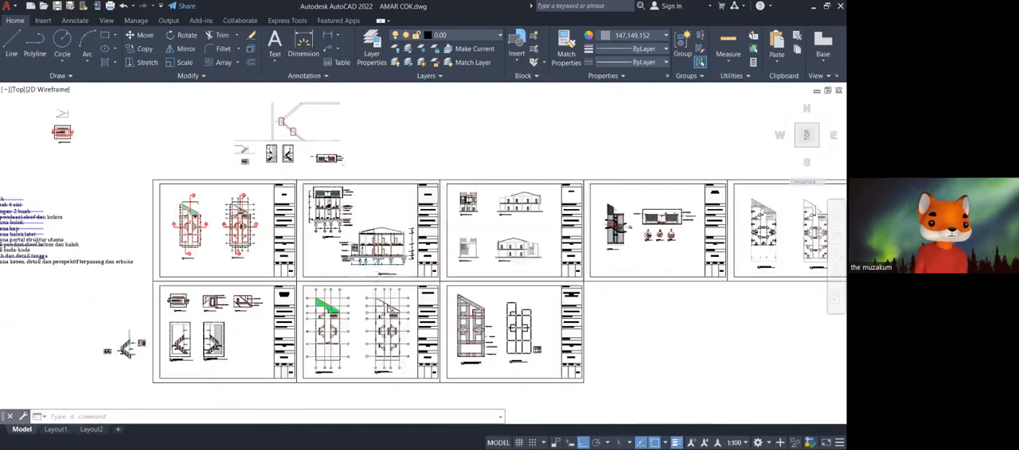
{"action": "scroll", "coordinate": [380, 229], "scroll_direction": "up", "scroll_amount": 8}
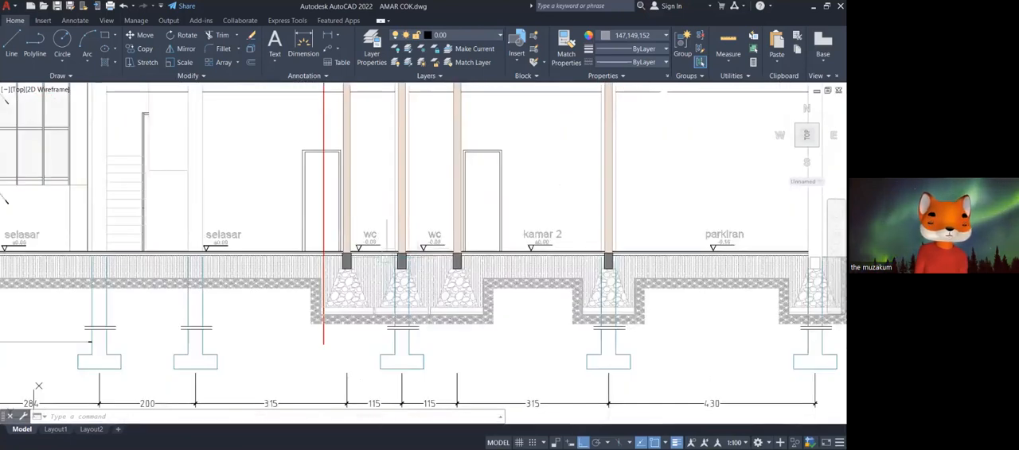